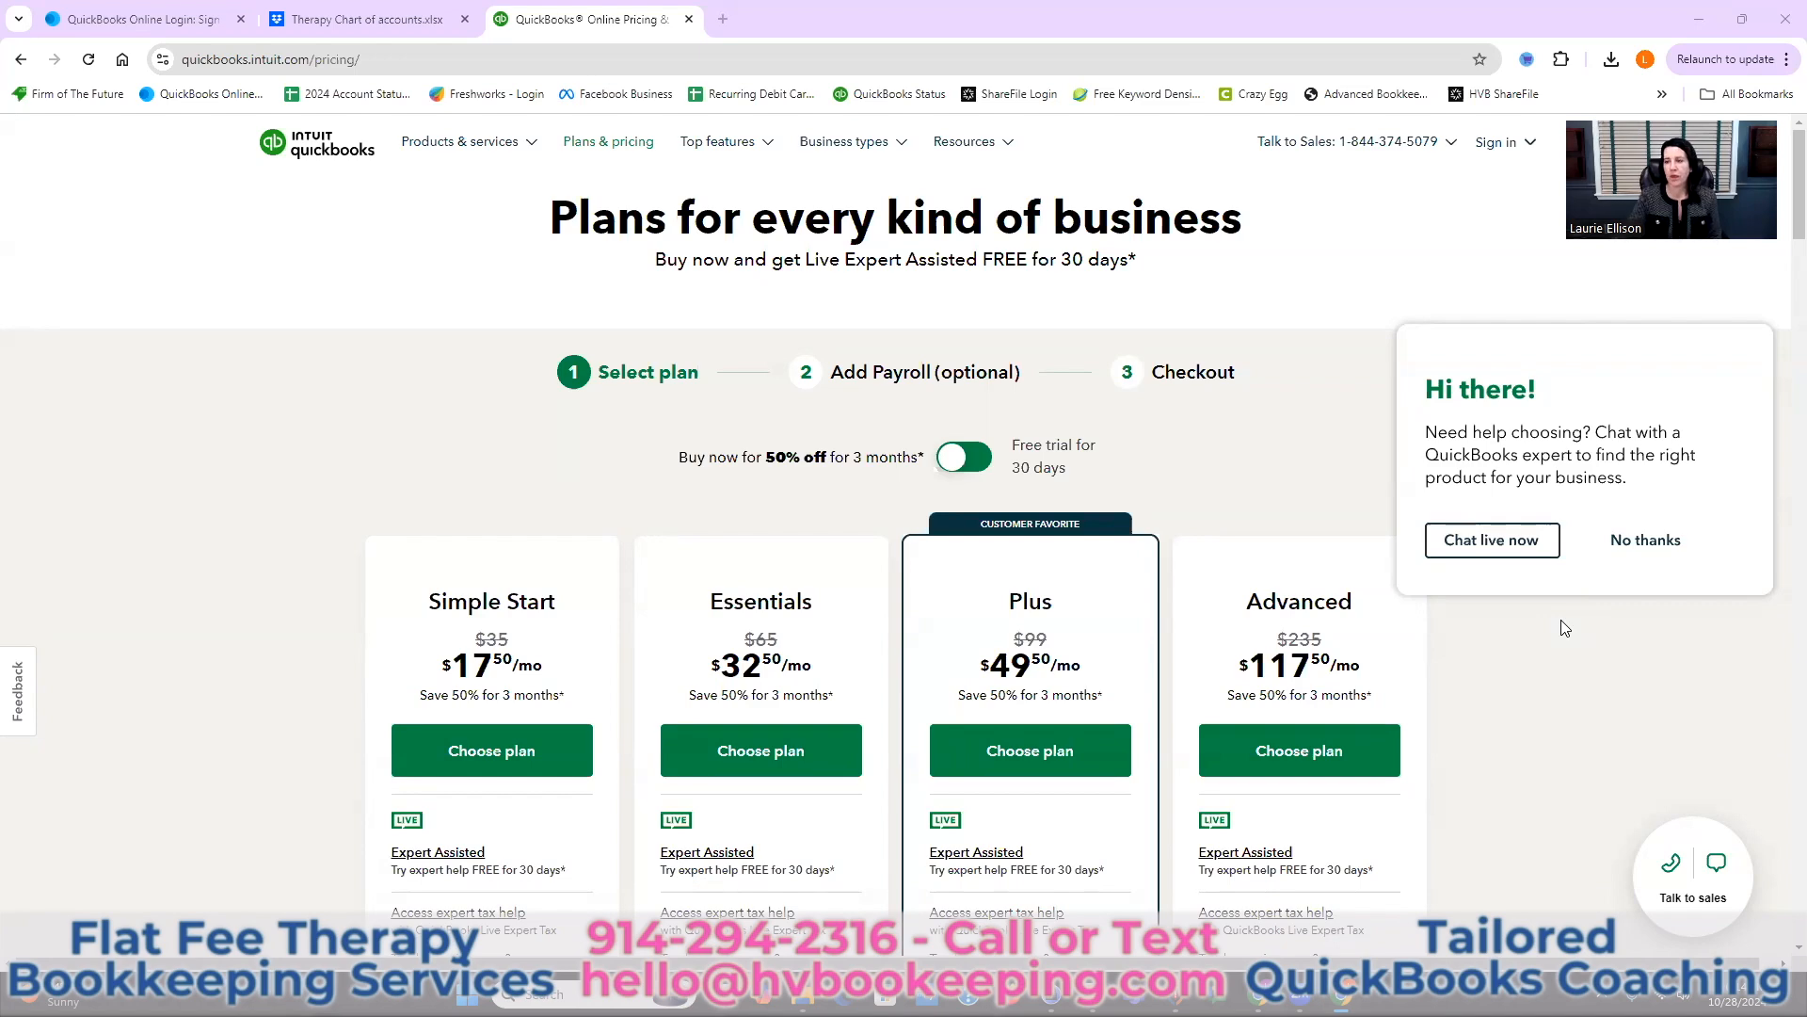
- Dismiss the live chat offer, compare the plans' features, and choose the Simple Start plan
click(1638, 542)
scroll(1645, 591, down, 1)
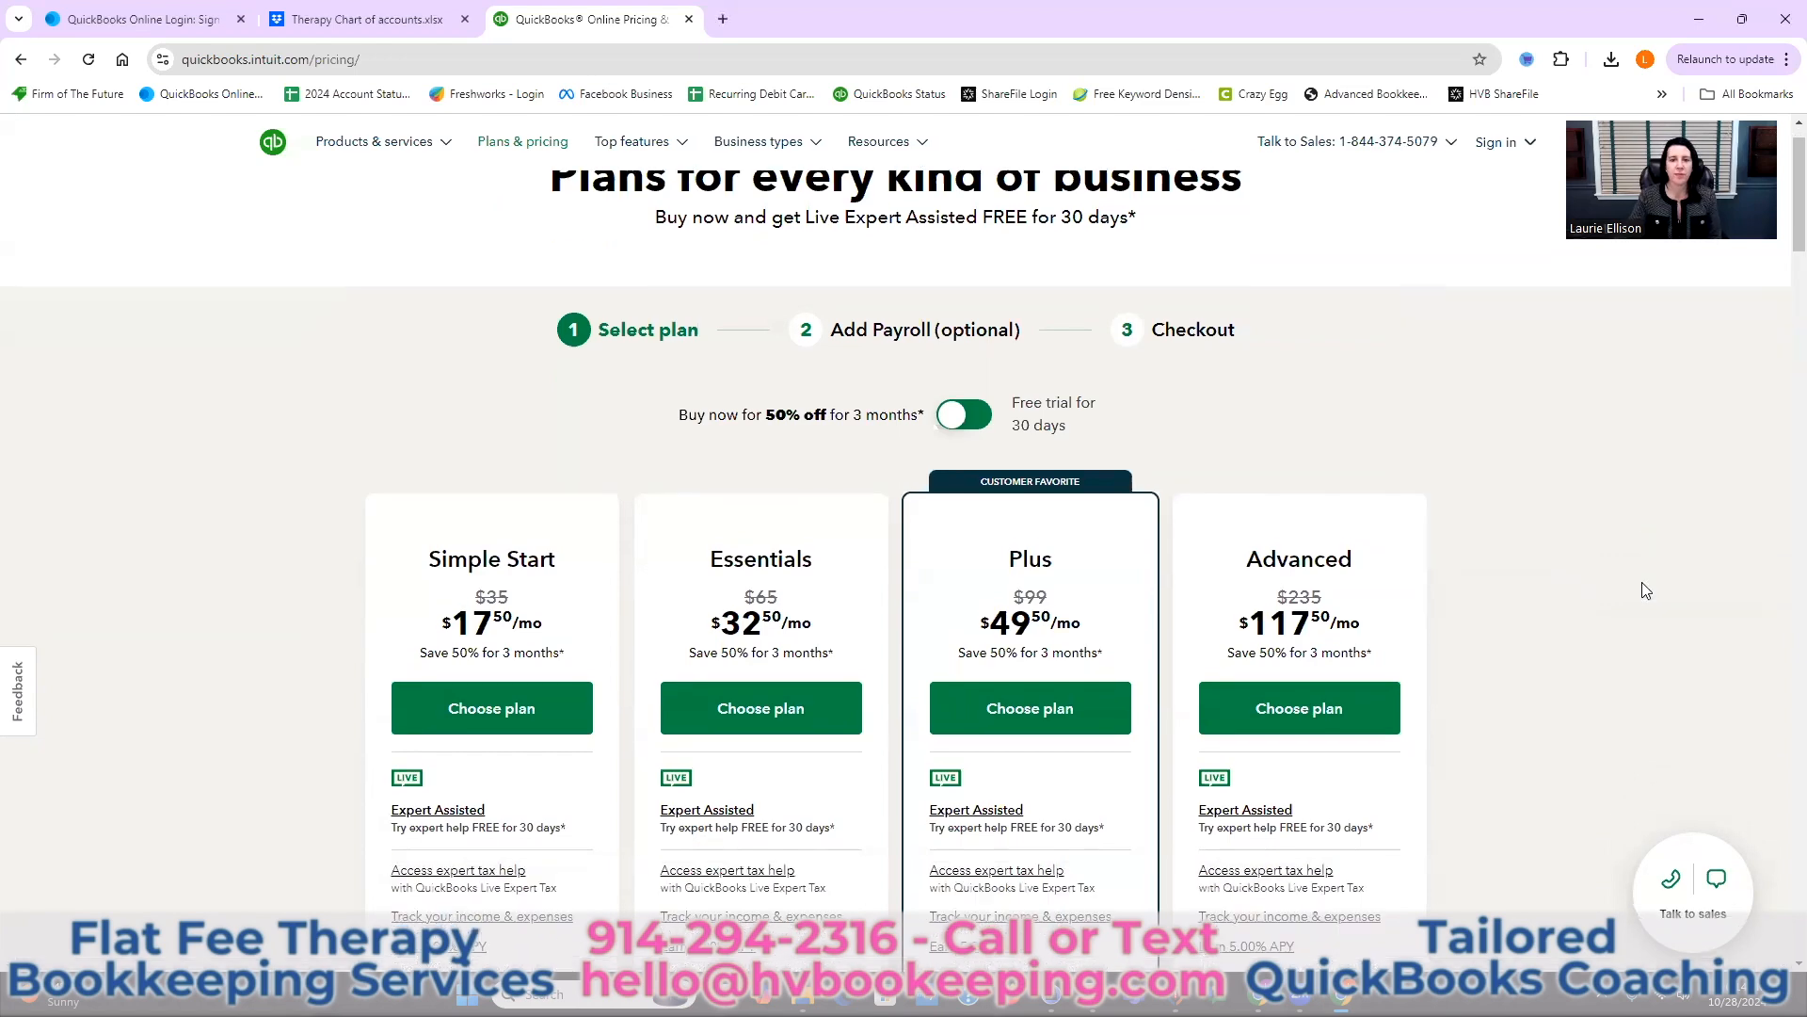
scroll(1646, 590, down, 3)
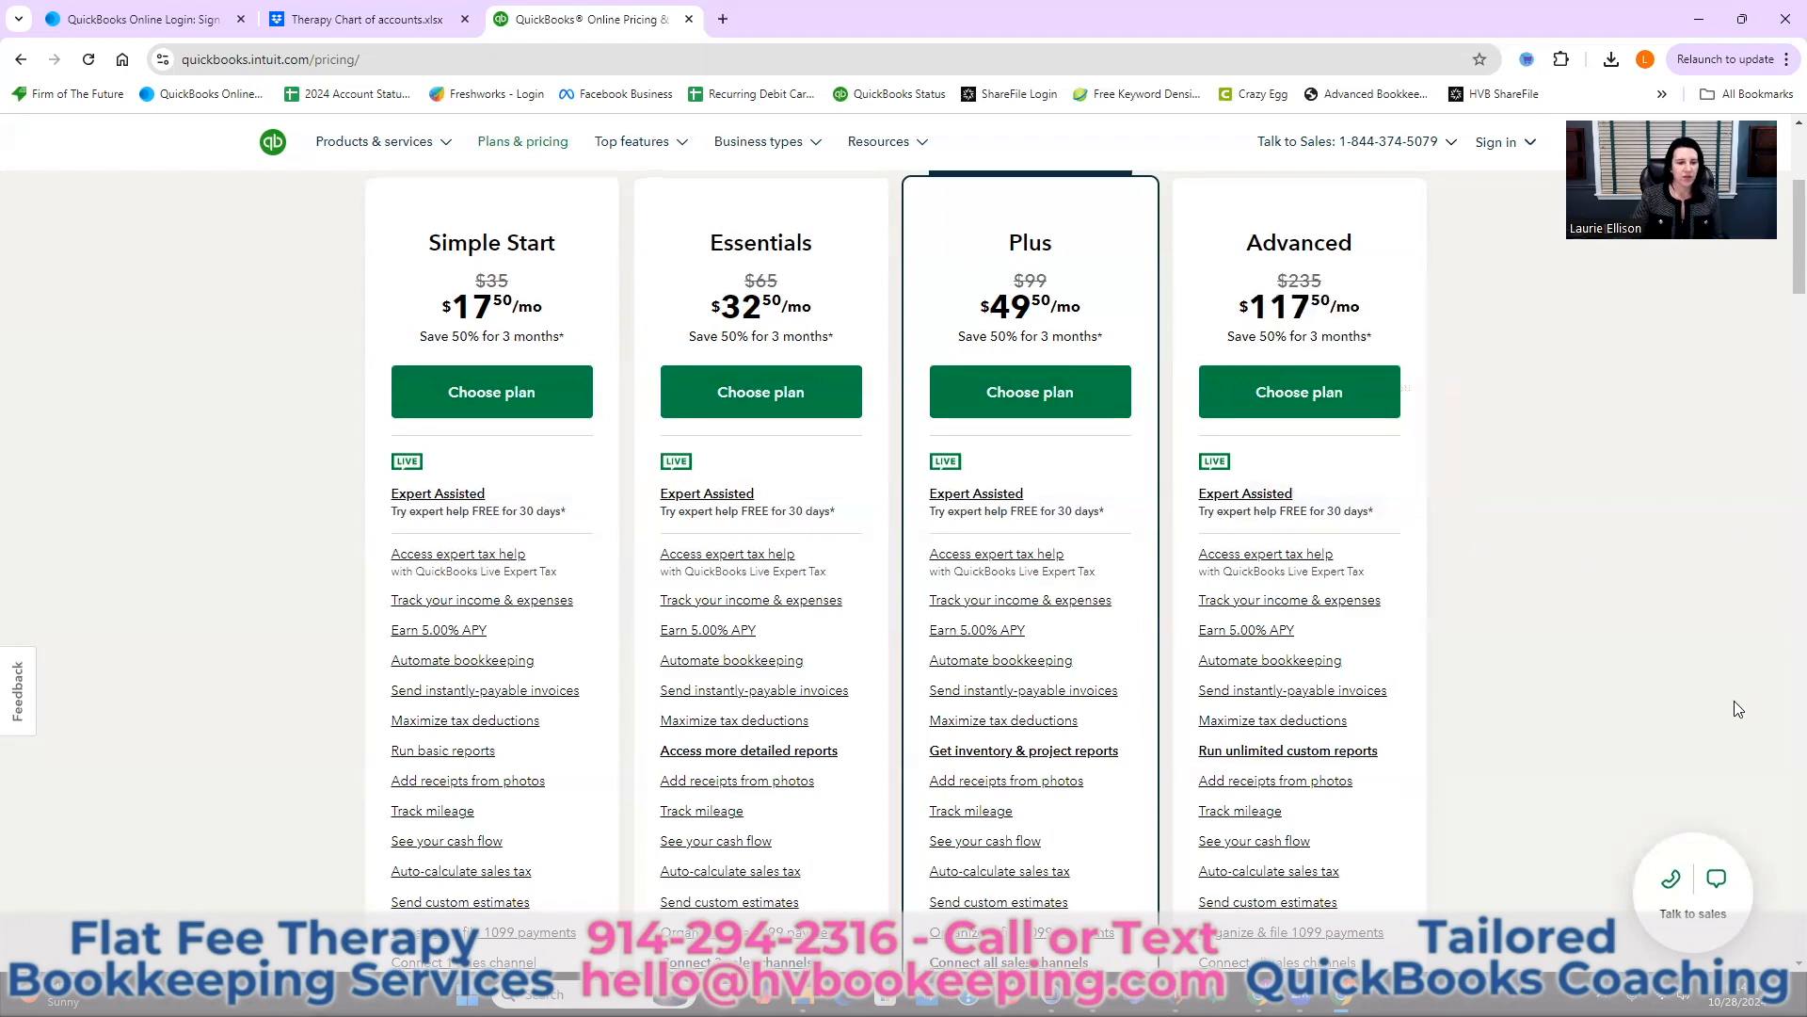
scroll(1732, 701, down, 2)
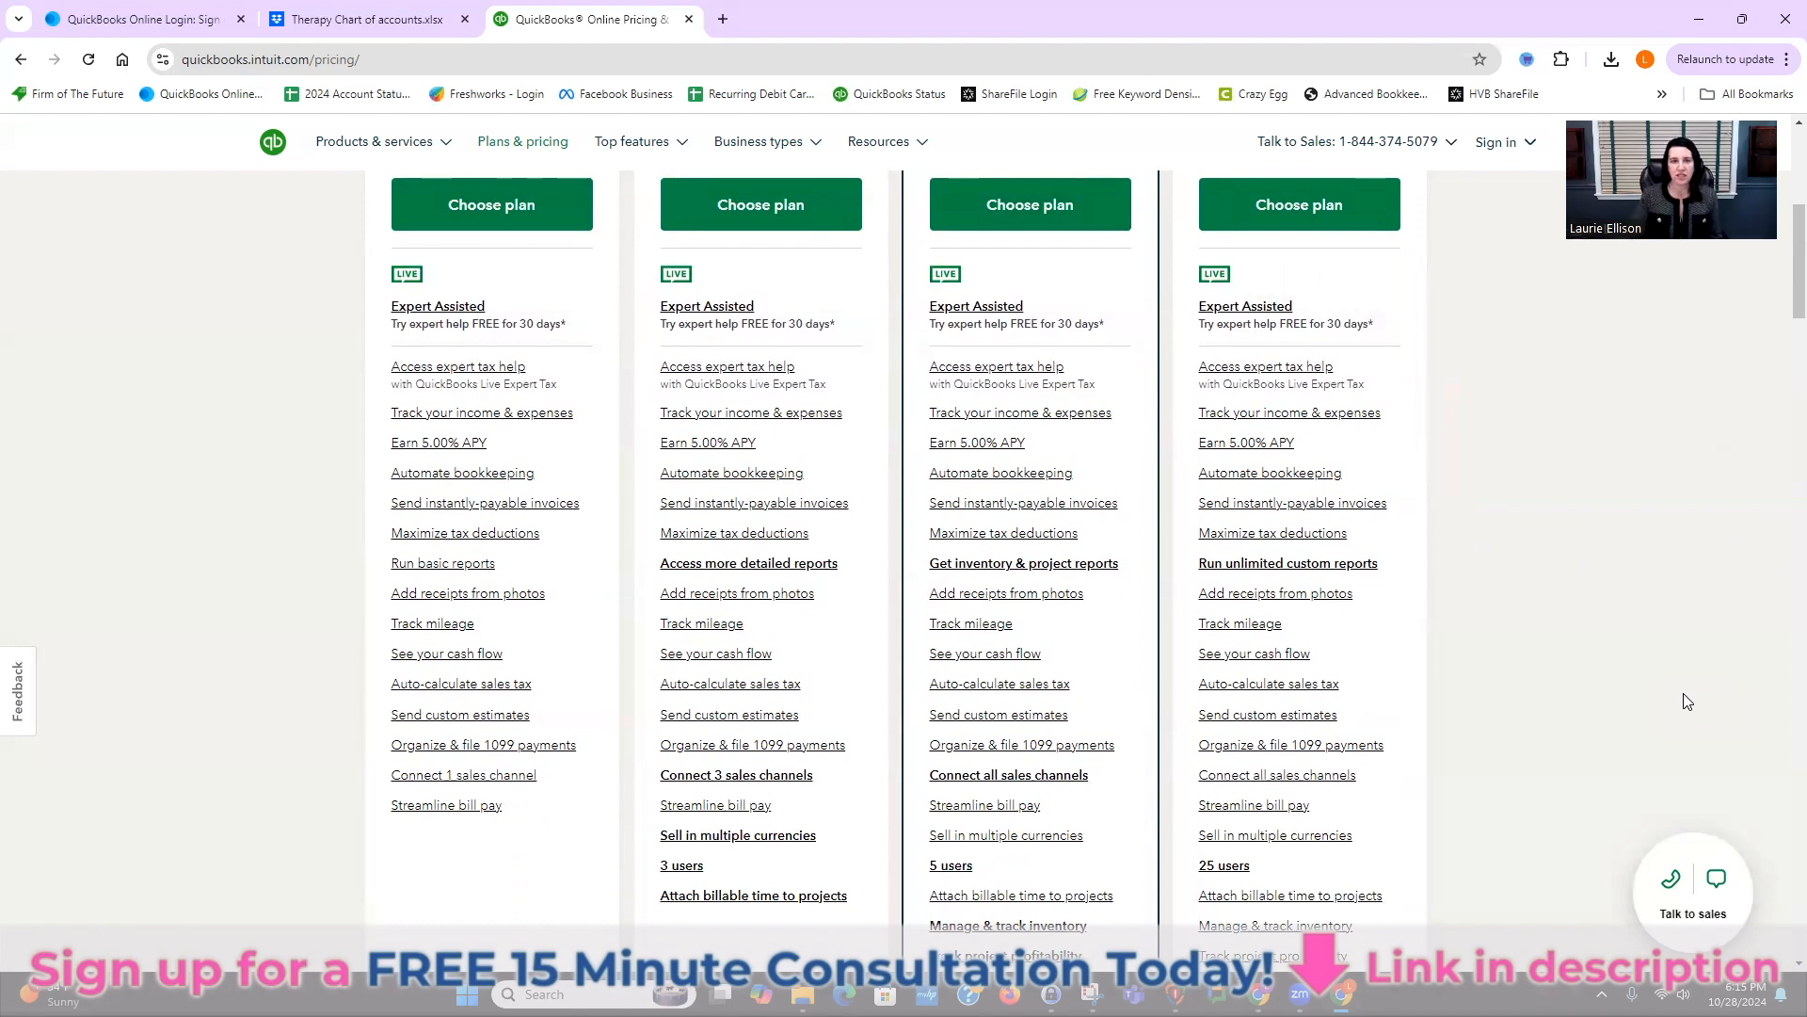
scroll(1598, 623, up, 3)
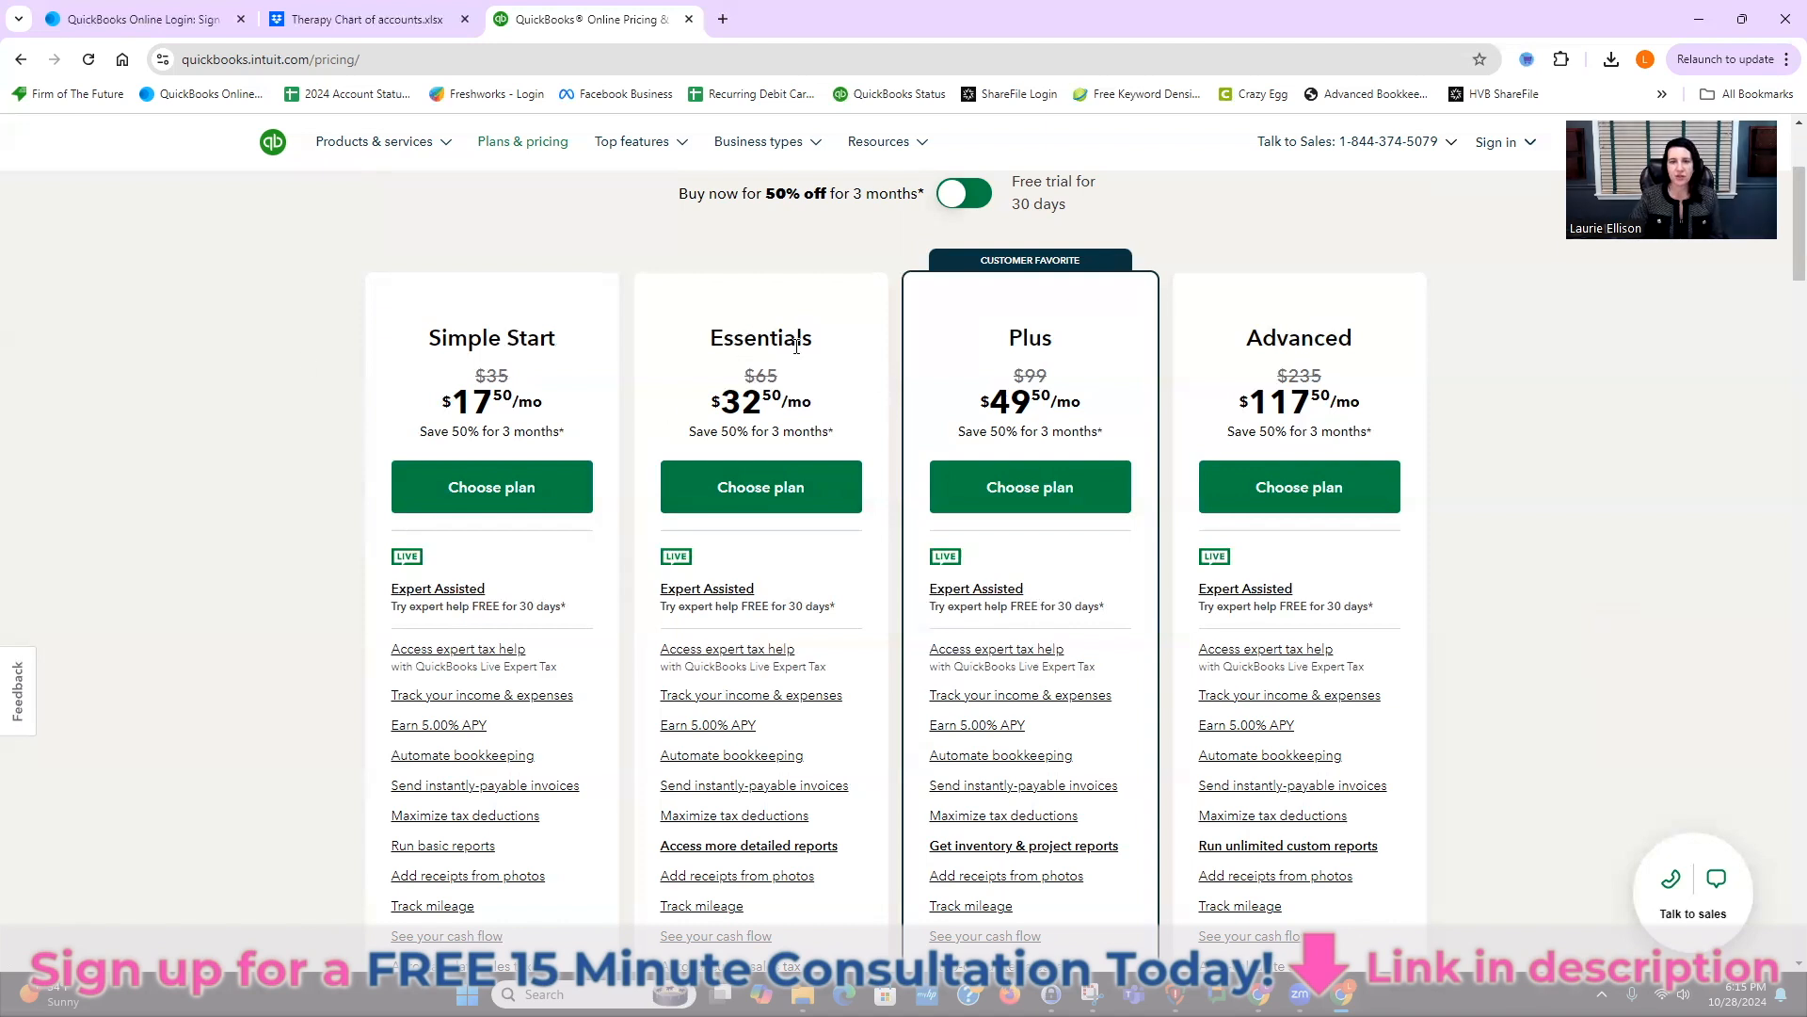
scroll(753, 499, down, 1)
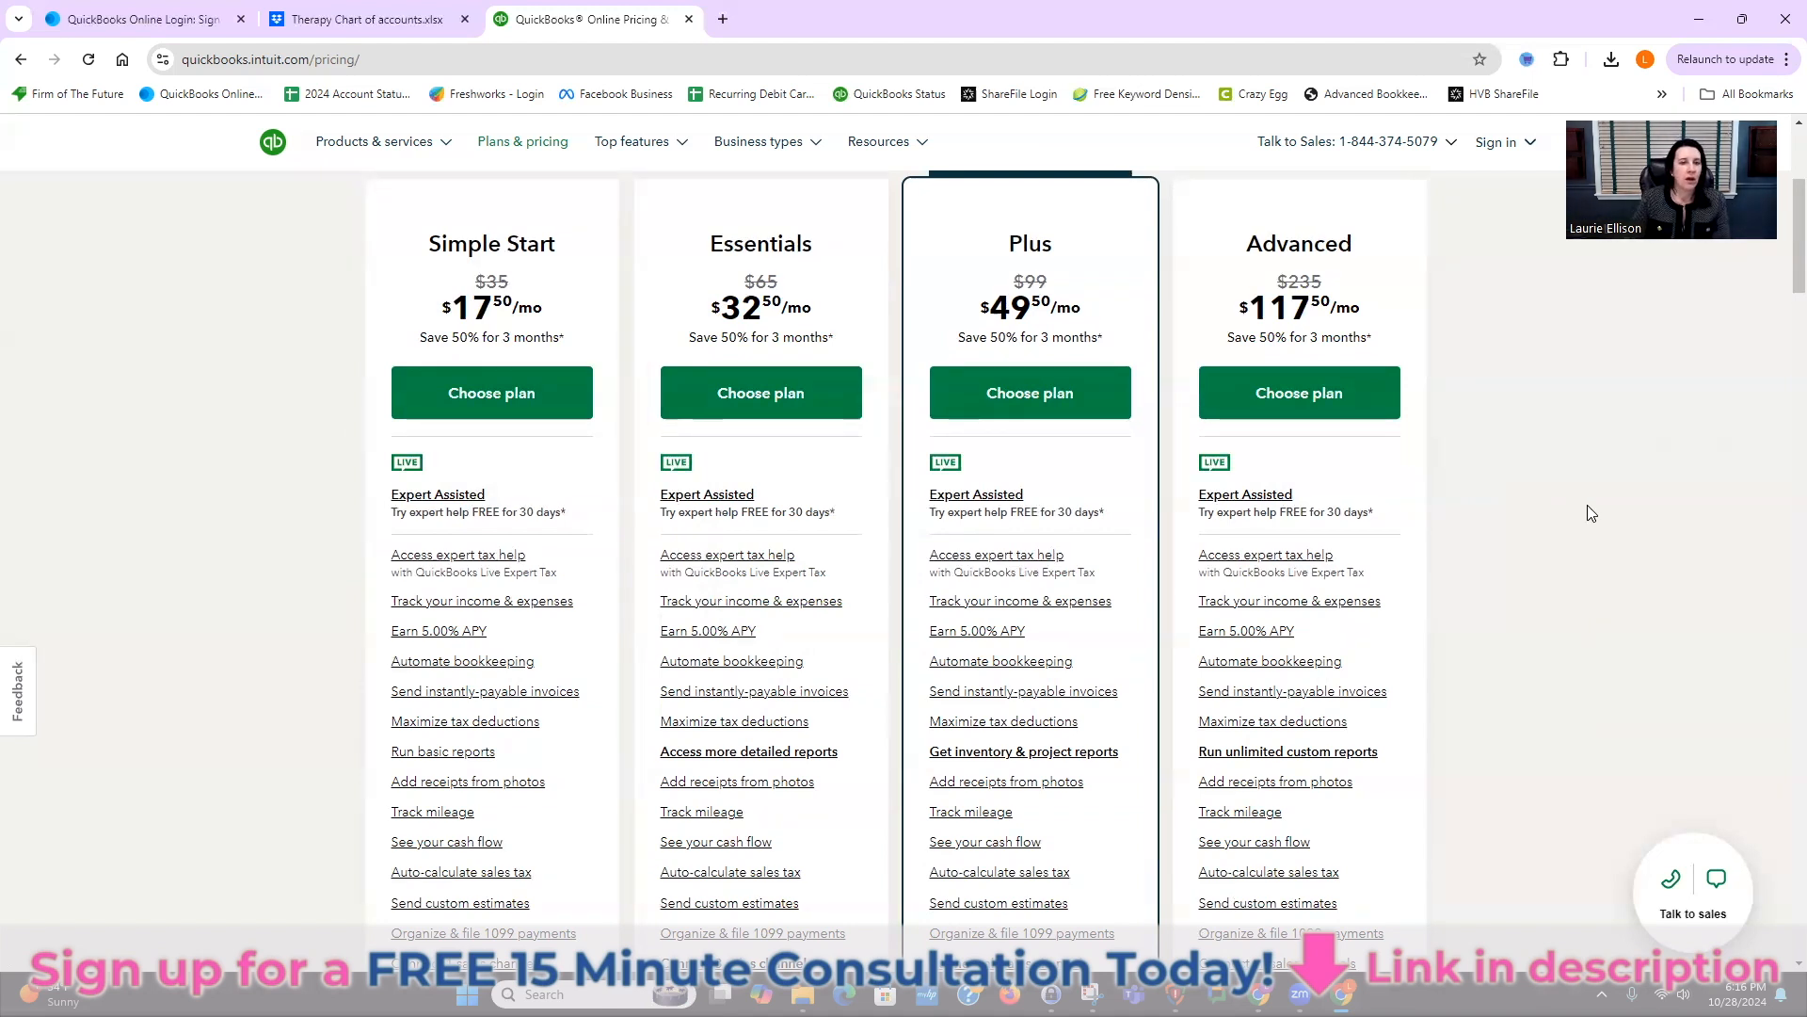
click(492, 392)
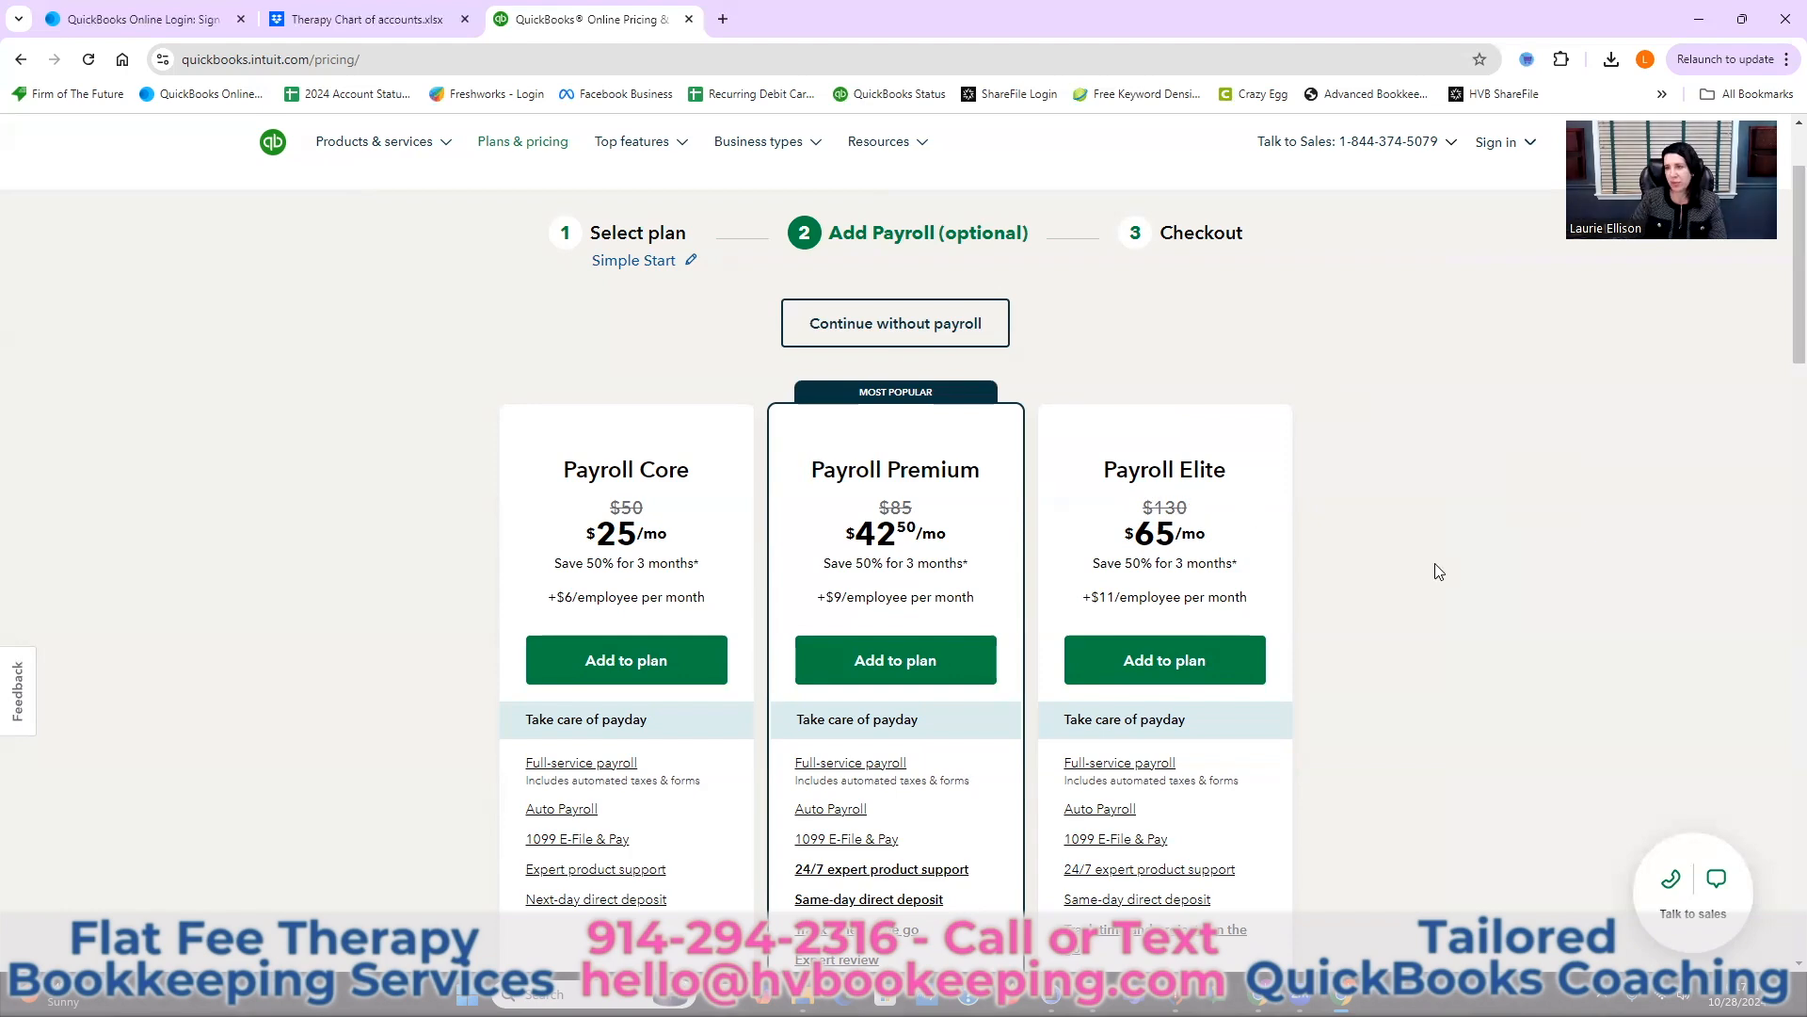
- Review the Core, Premium and Elite payroll options and continue without payroll
scroll(1438, 571, down, 1)
scroll(1425, 551, down, 2)
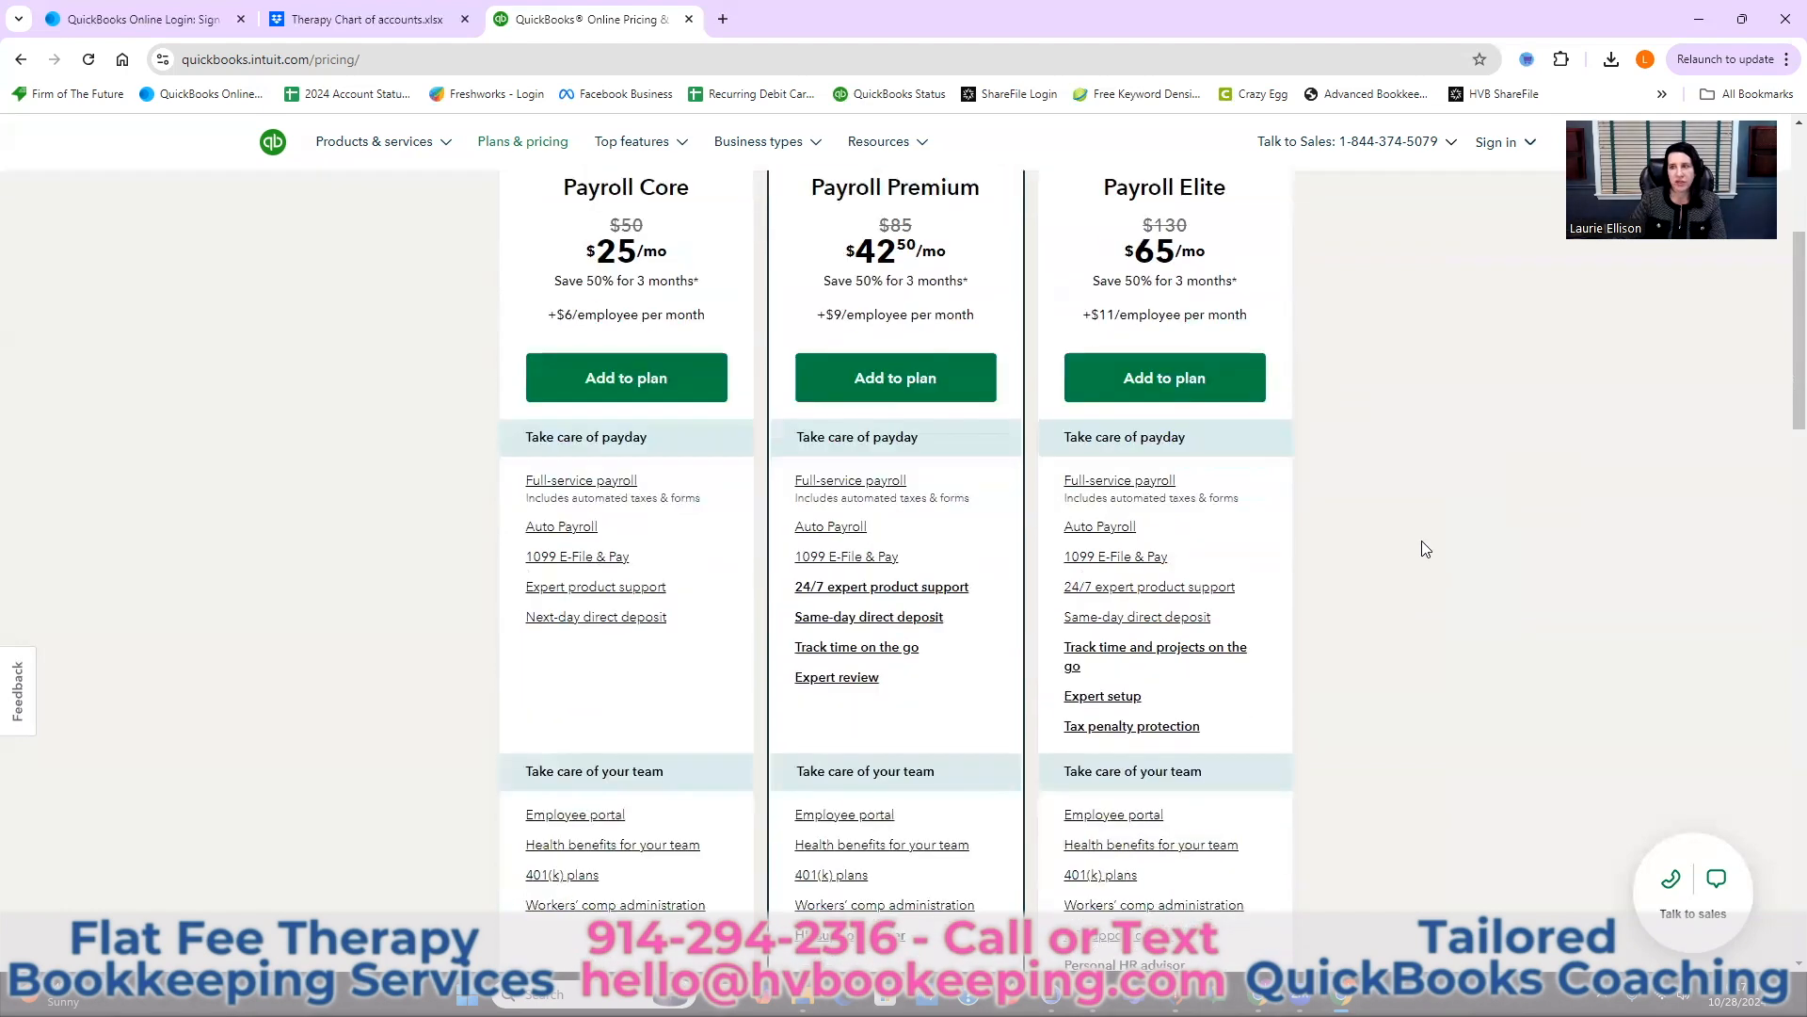
scroll(1425, 549, down, 5)
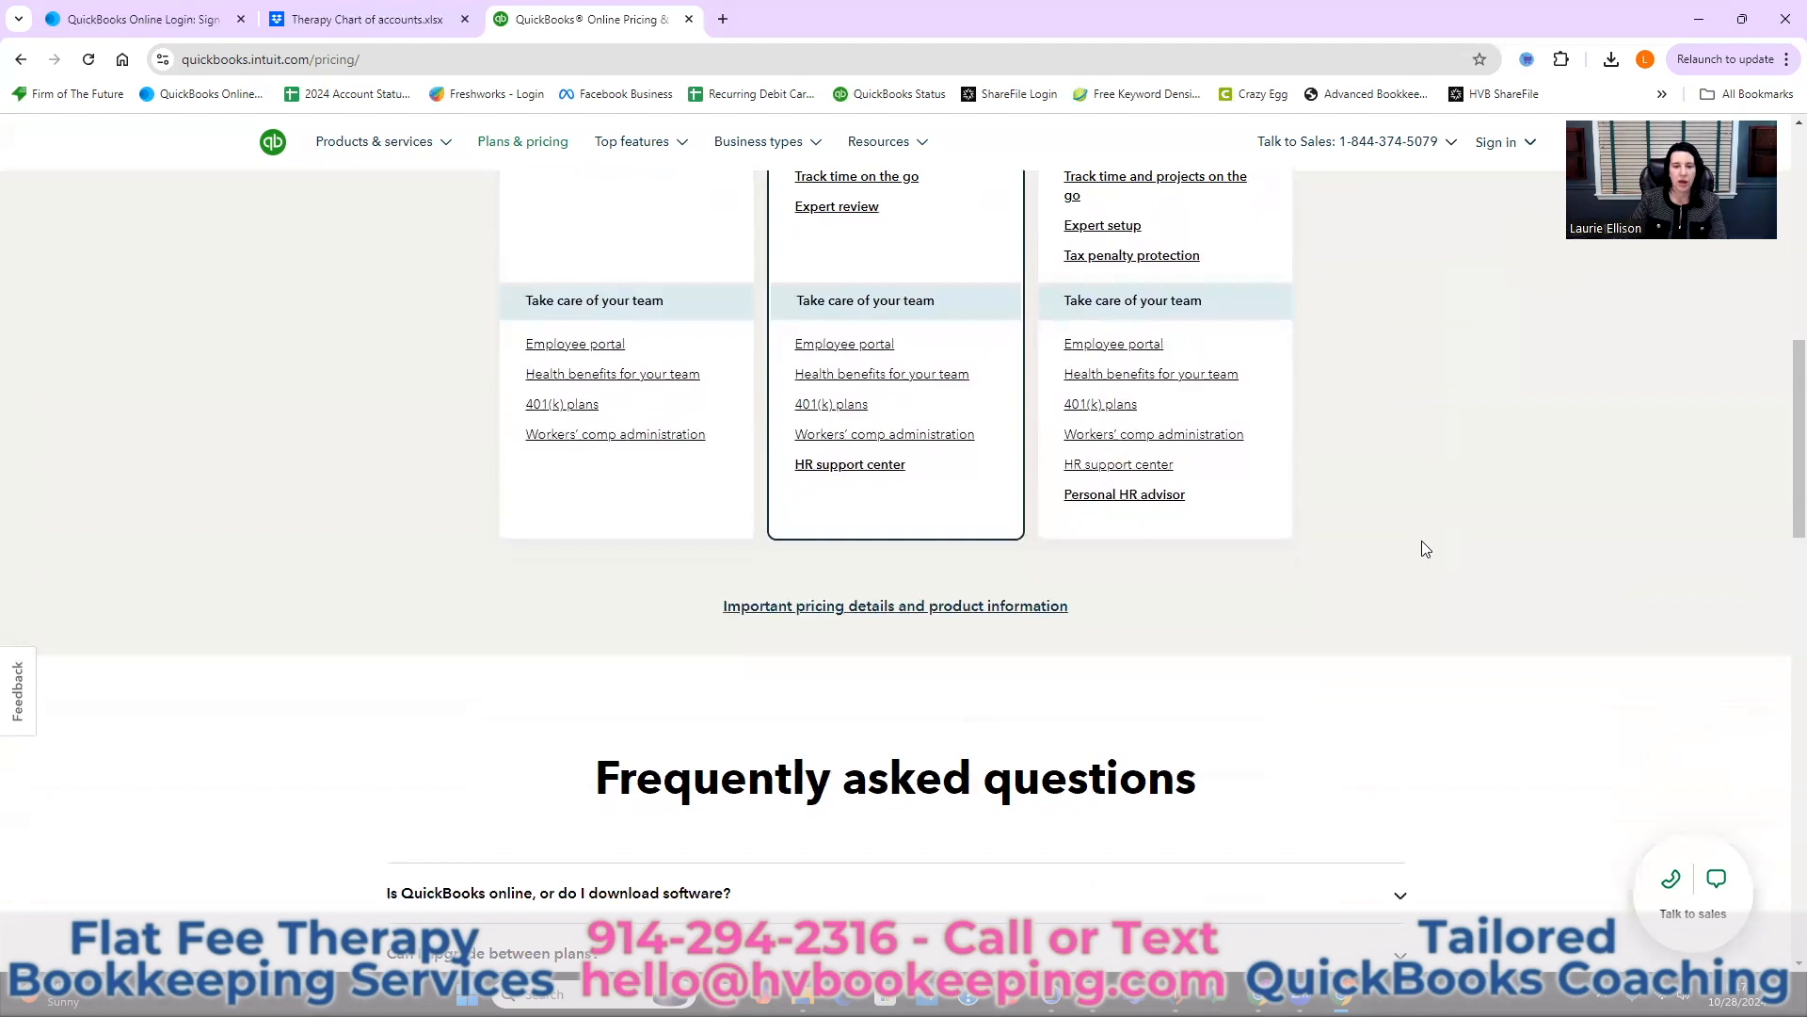
scroll(1425, 550, up, 12)
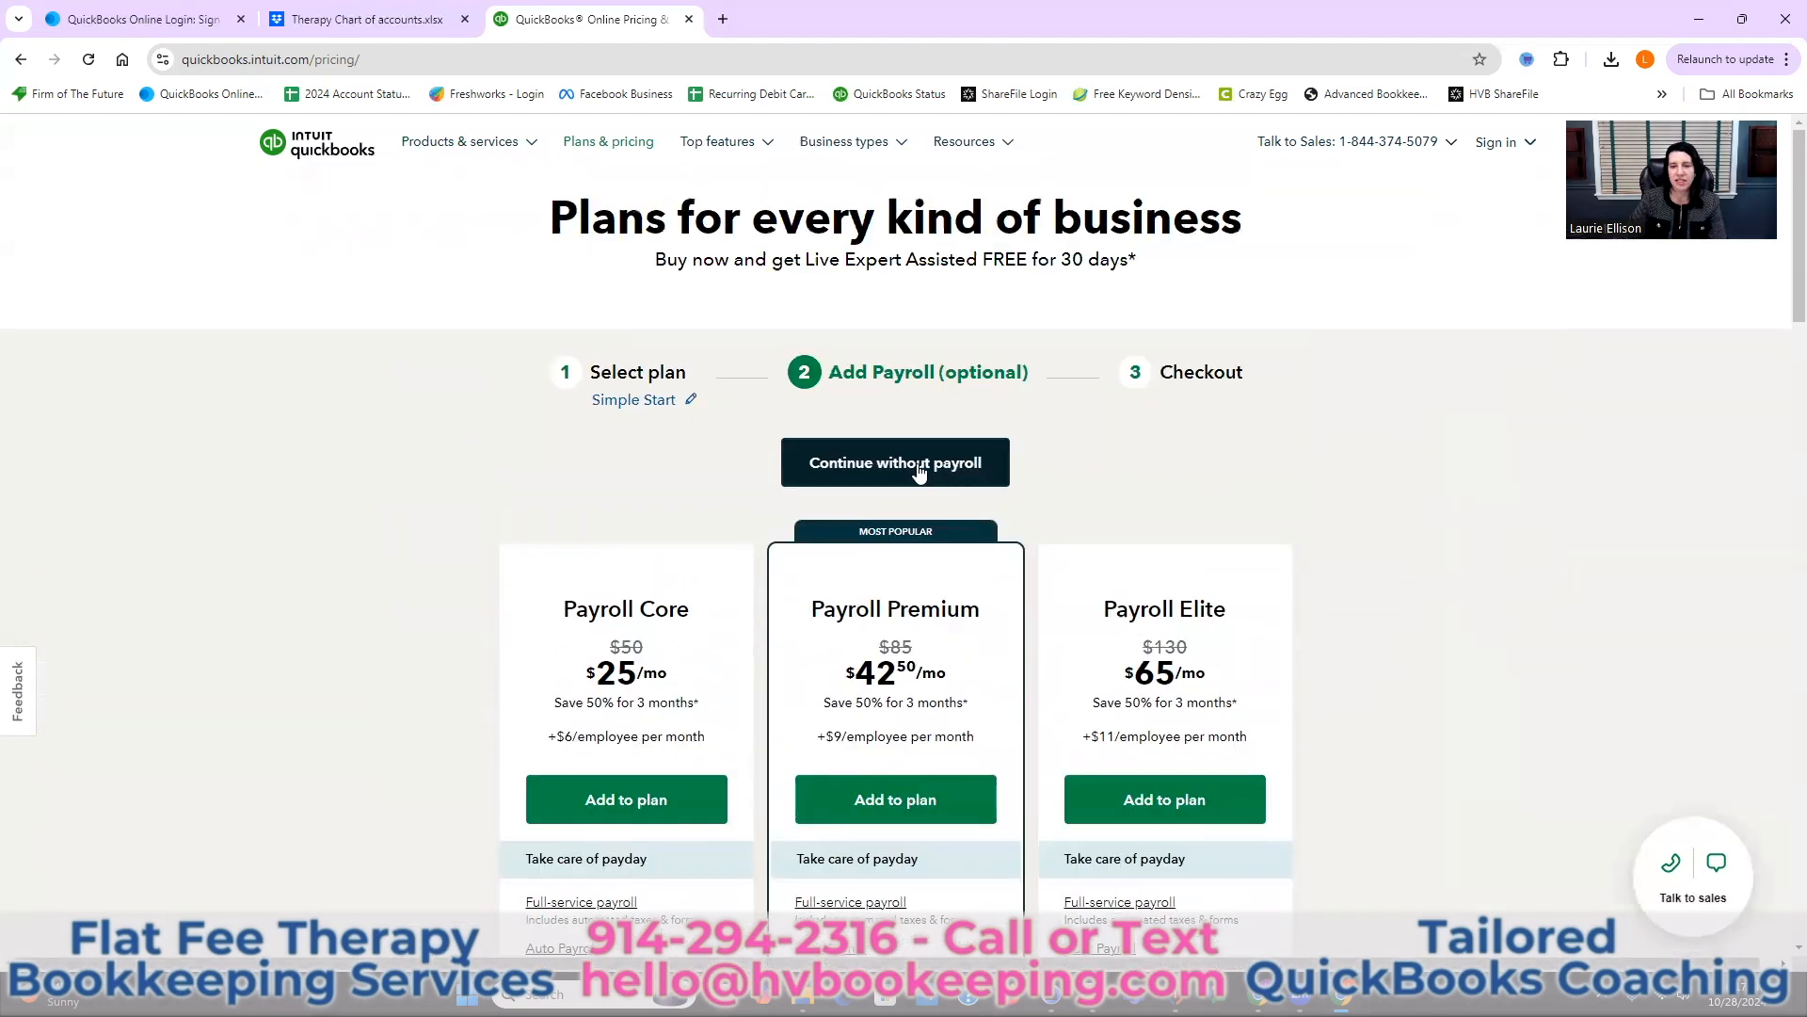
click(901, 471)
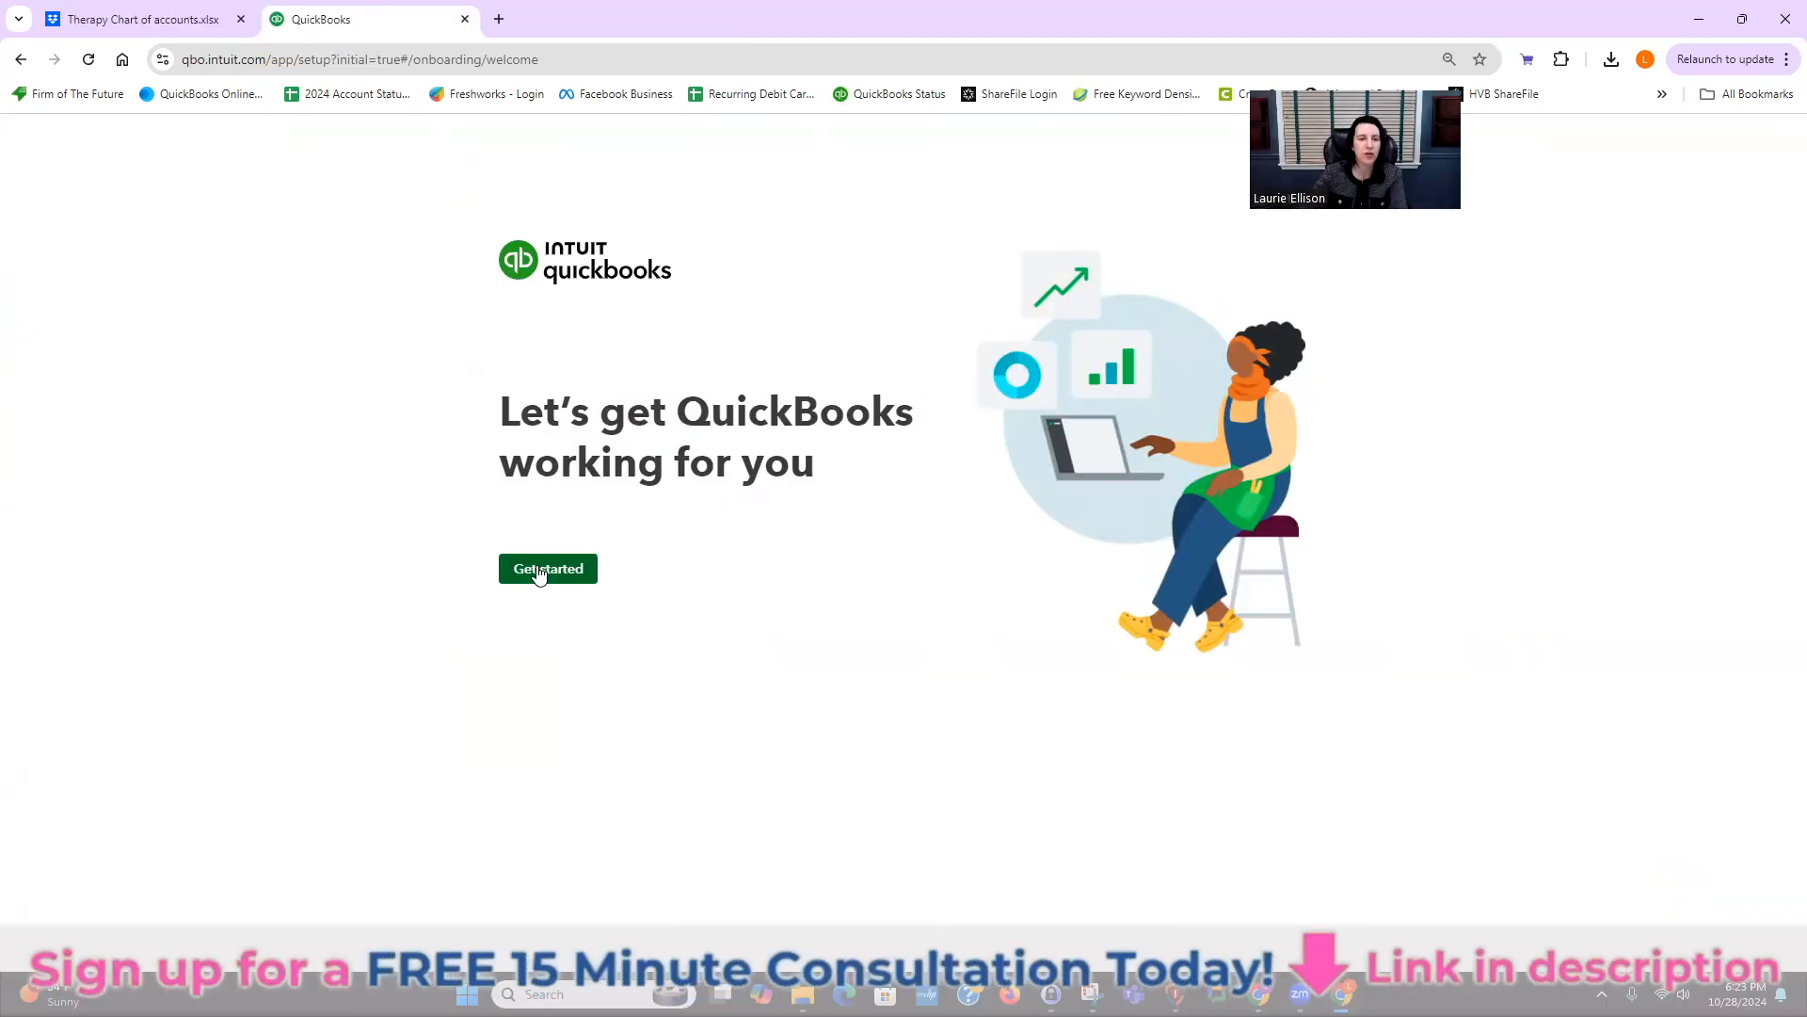
- Start the company setup with the legal business name Private Practice and choose "Nothing, I'm new to this" as the previous bookkeeping method
click(553, 570)
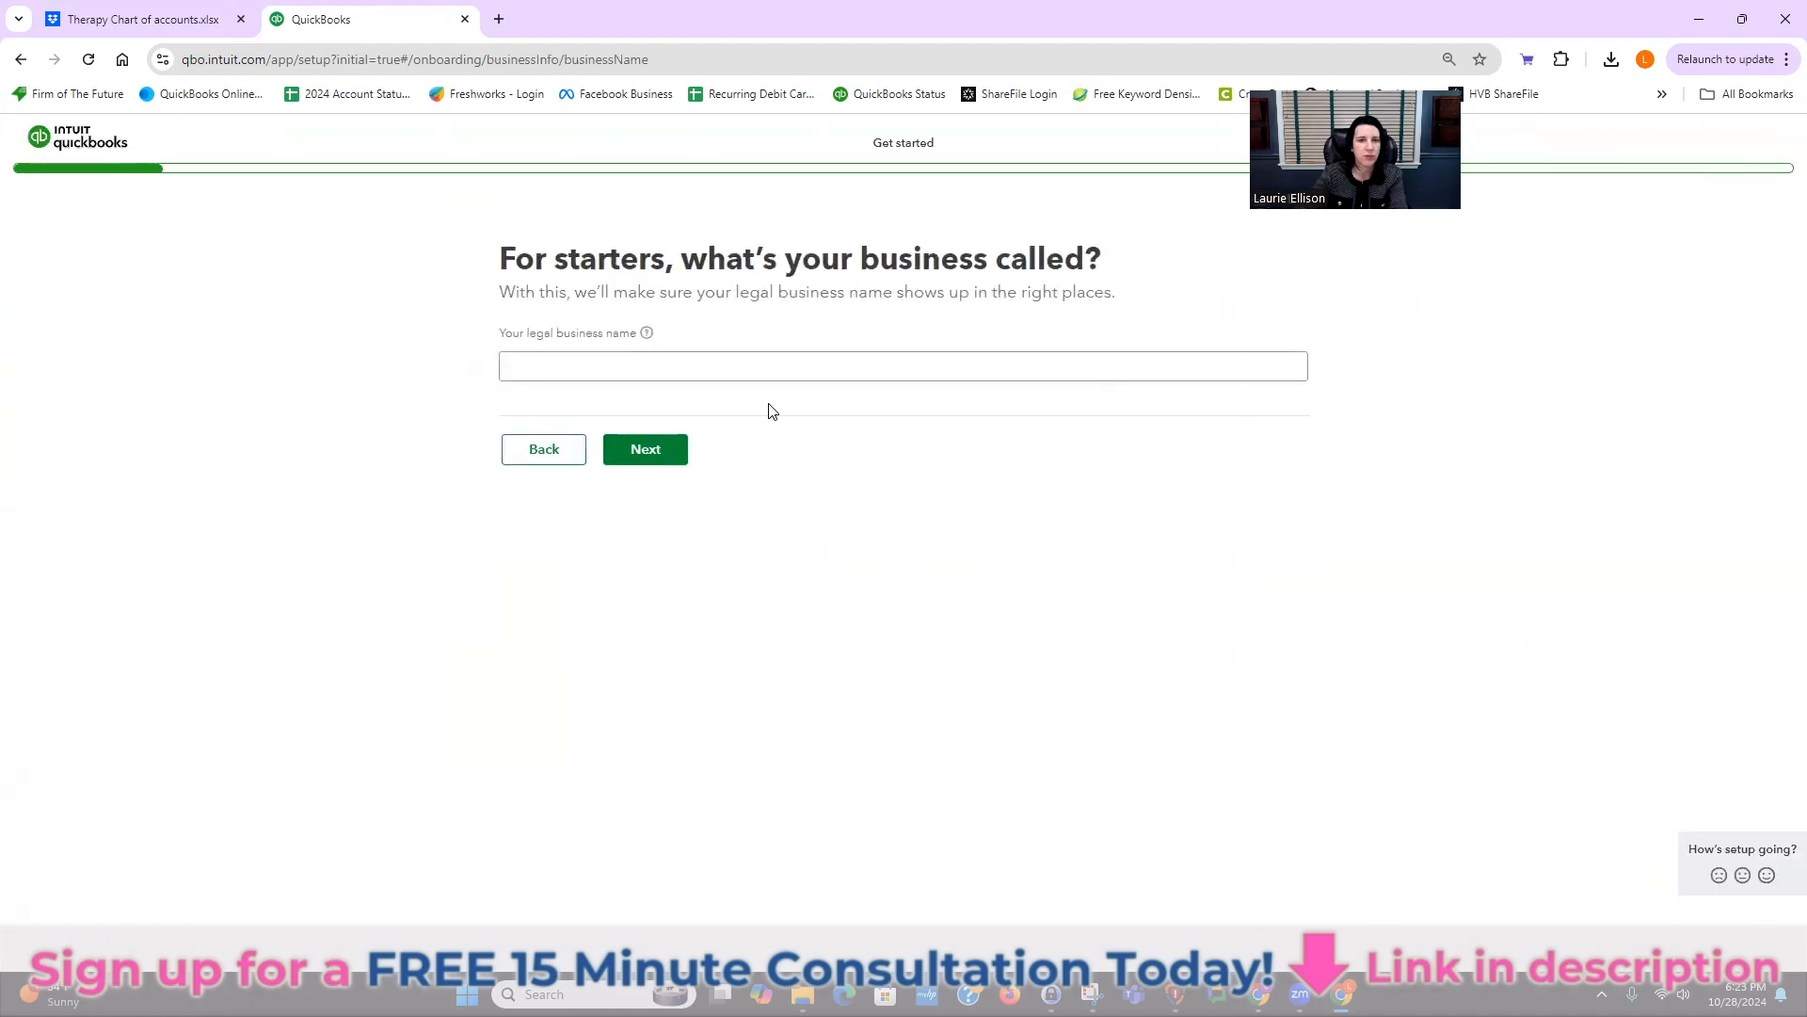
click(729, 365)
text(Private Pra)
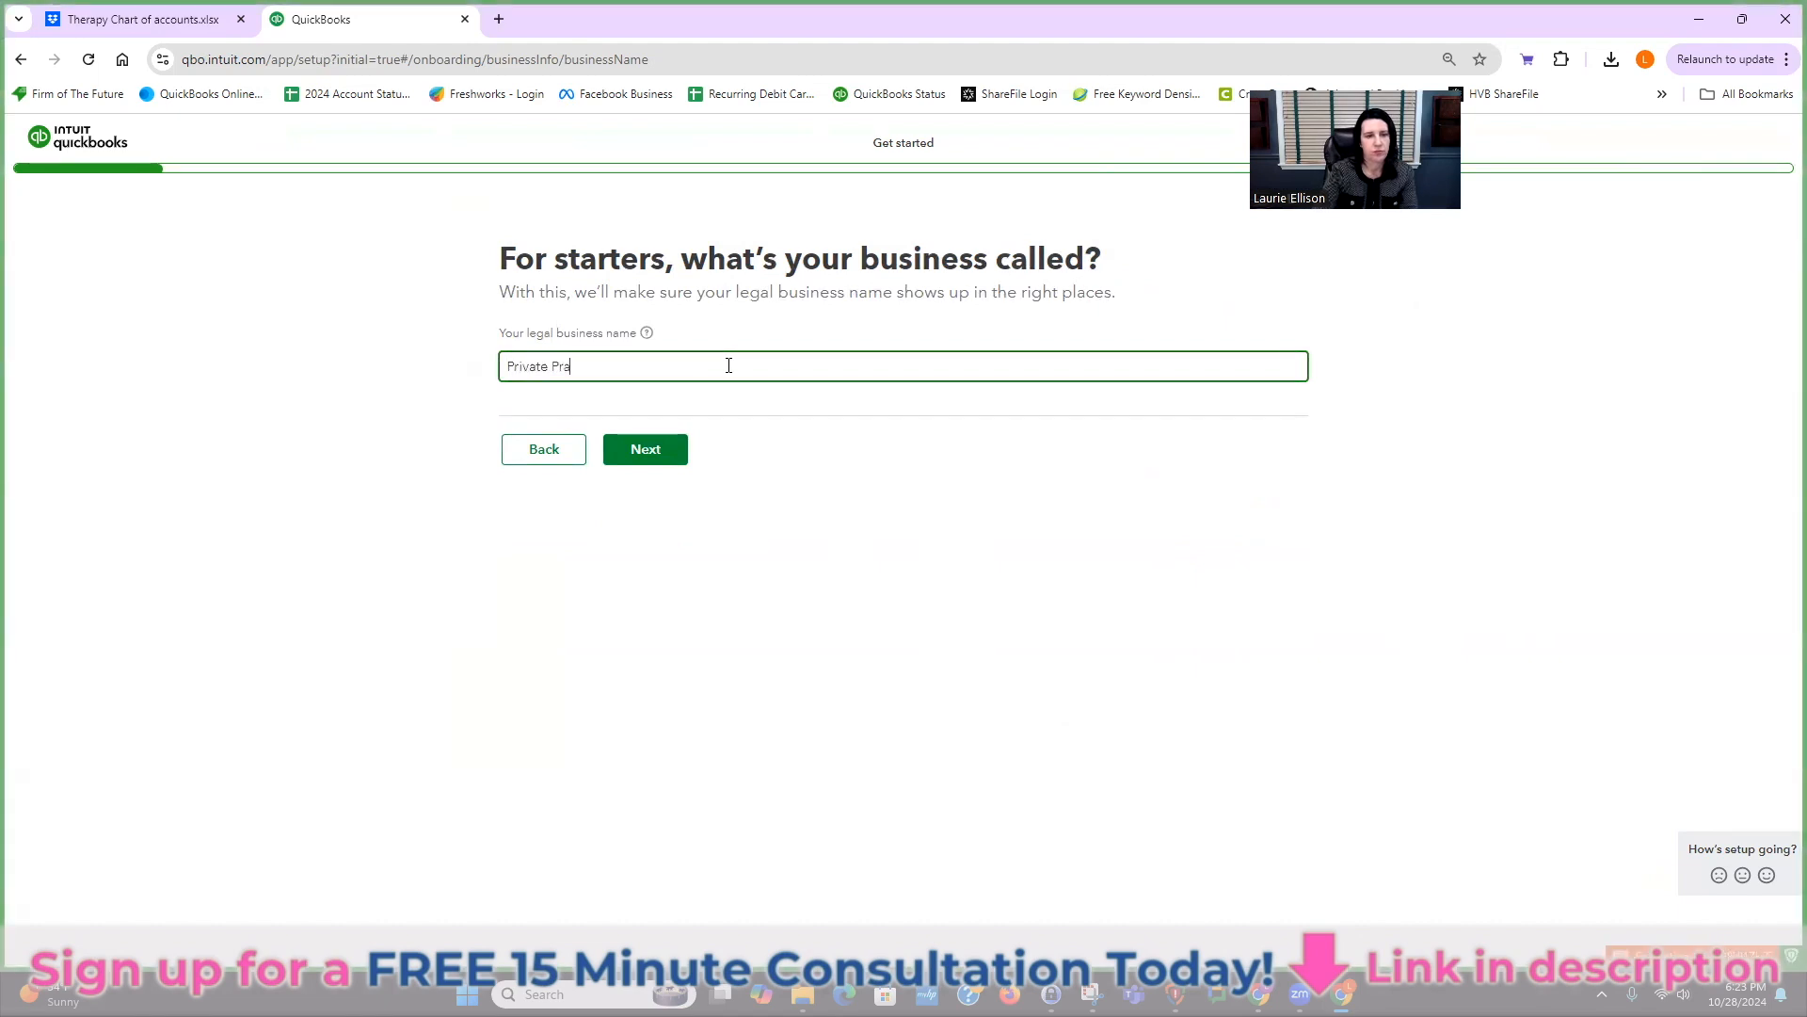
text(ctice)
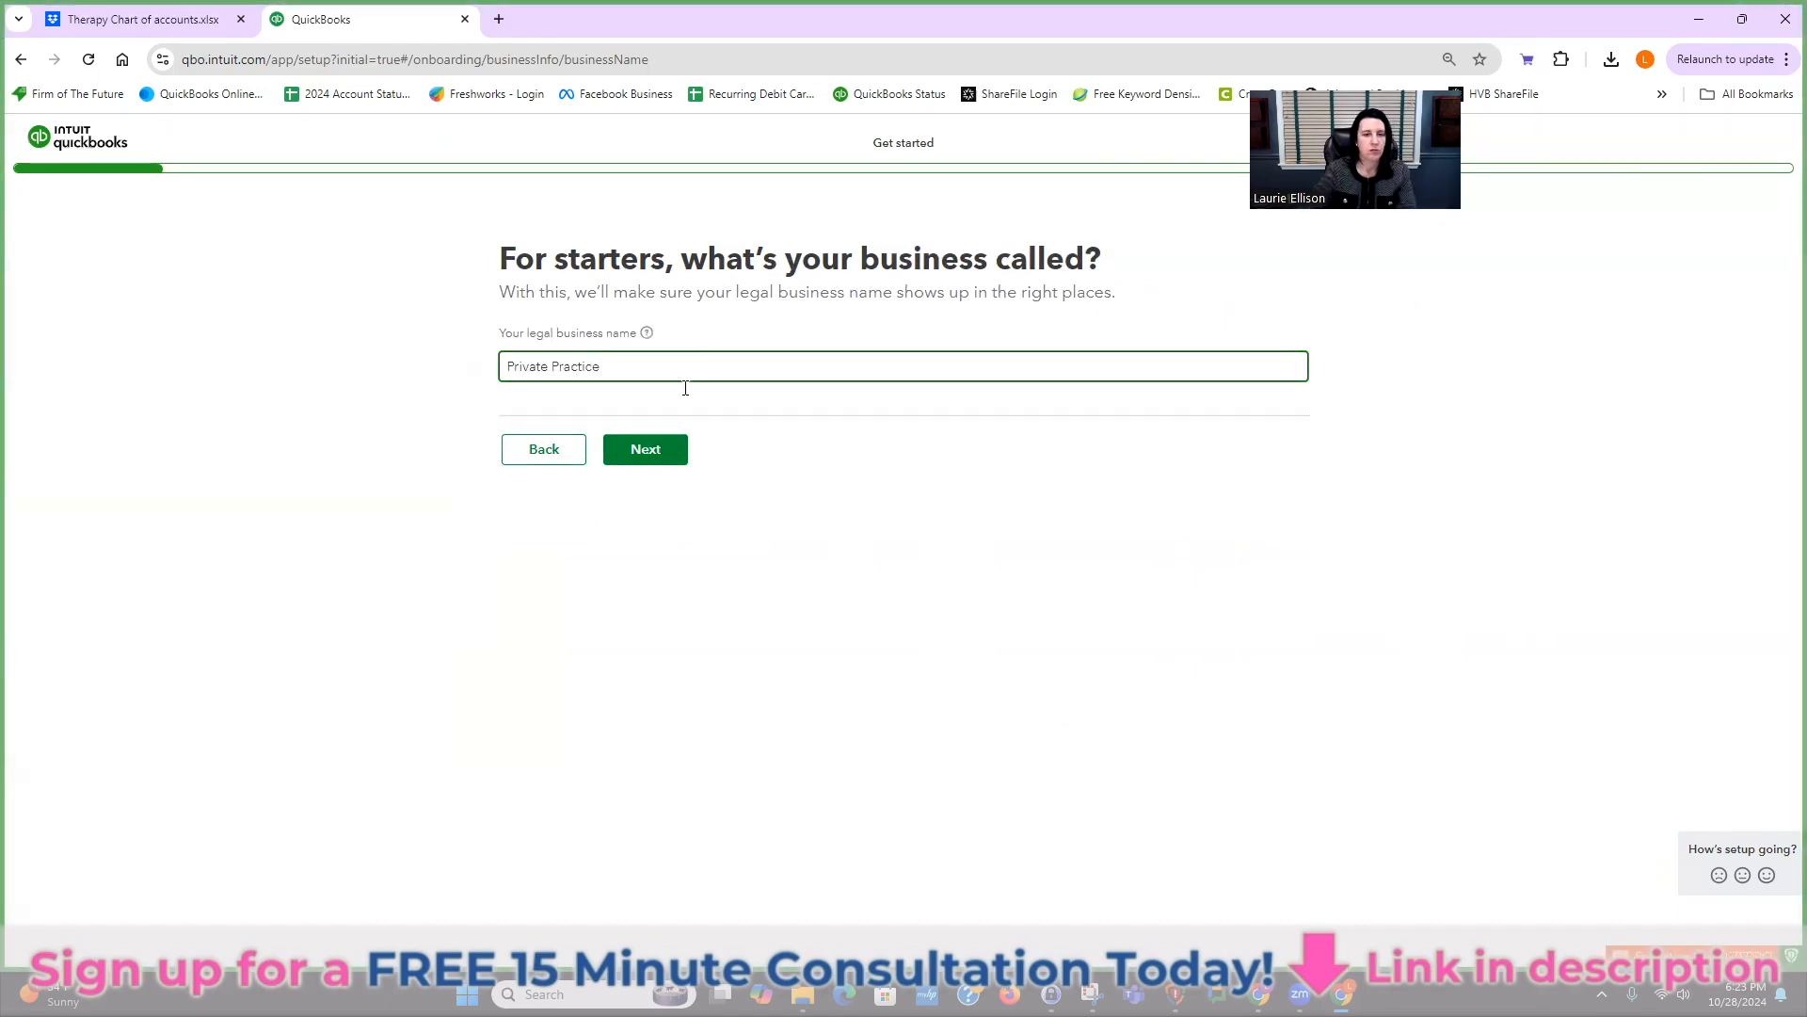
click(657, 454)
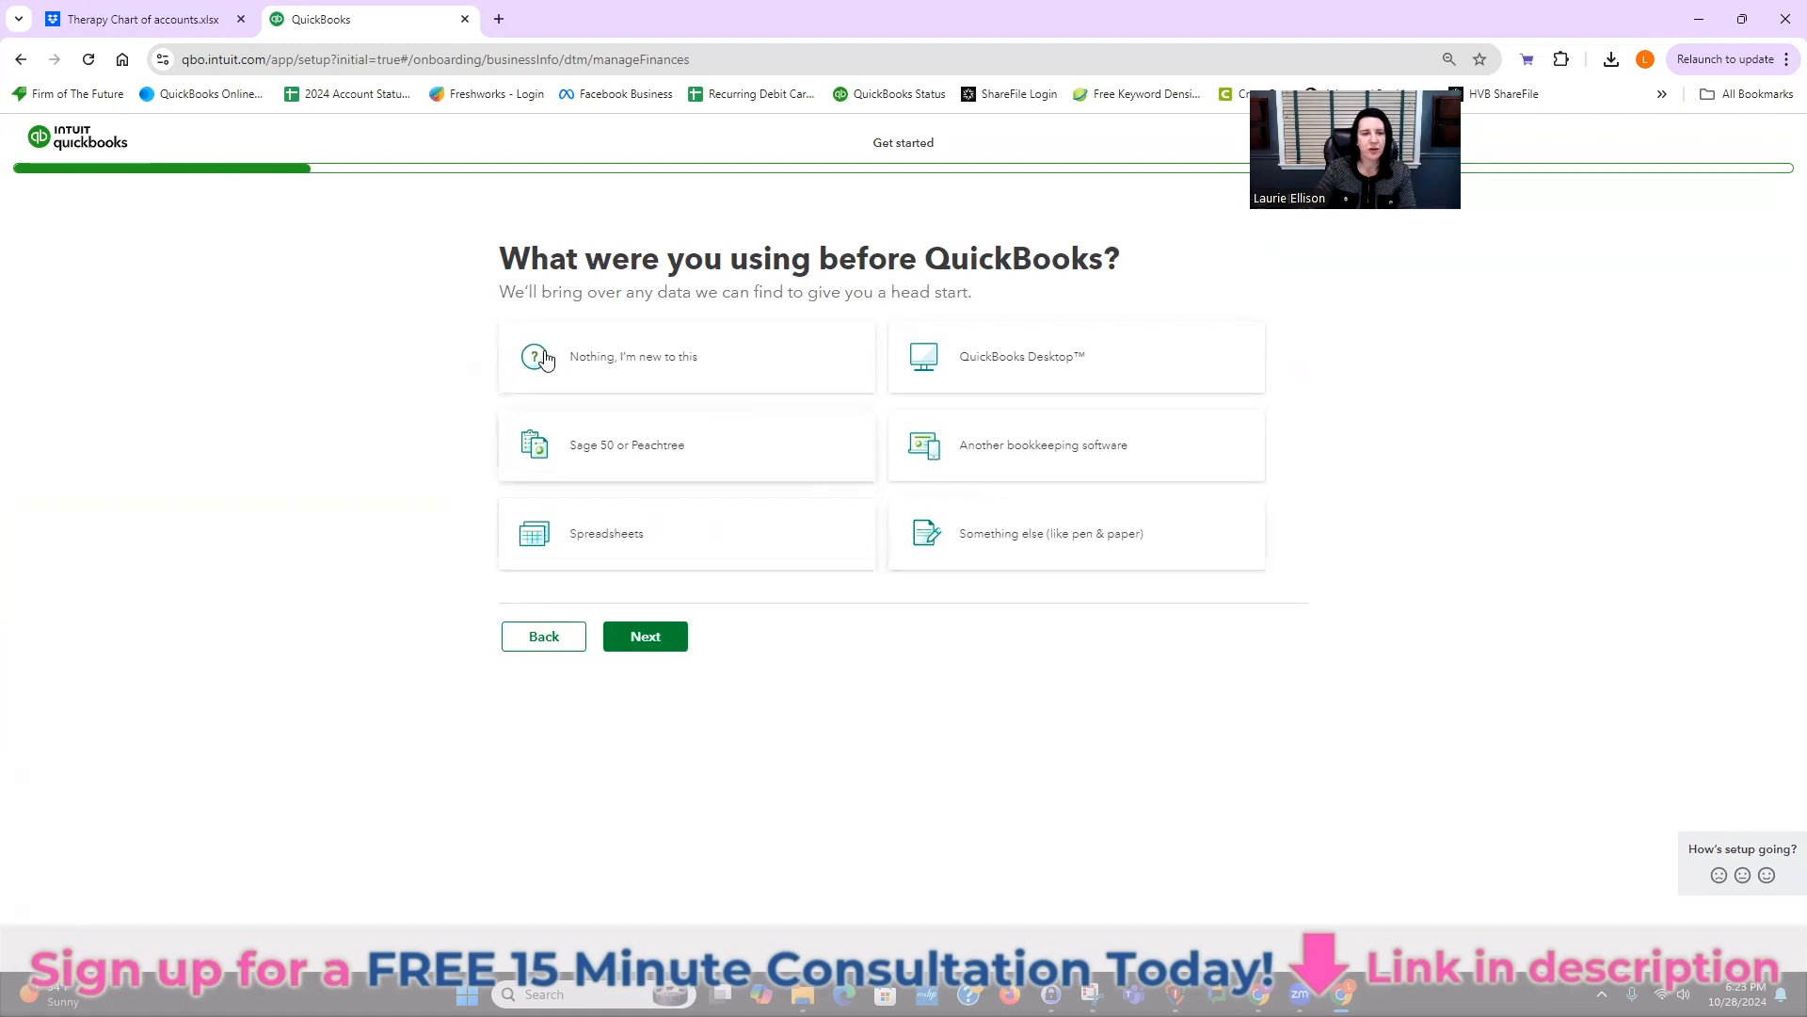
click(666, 359)
click(646, 682)
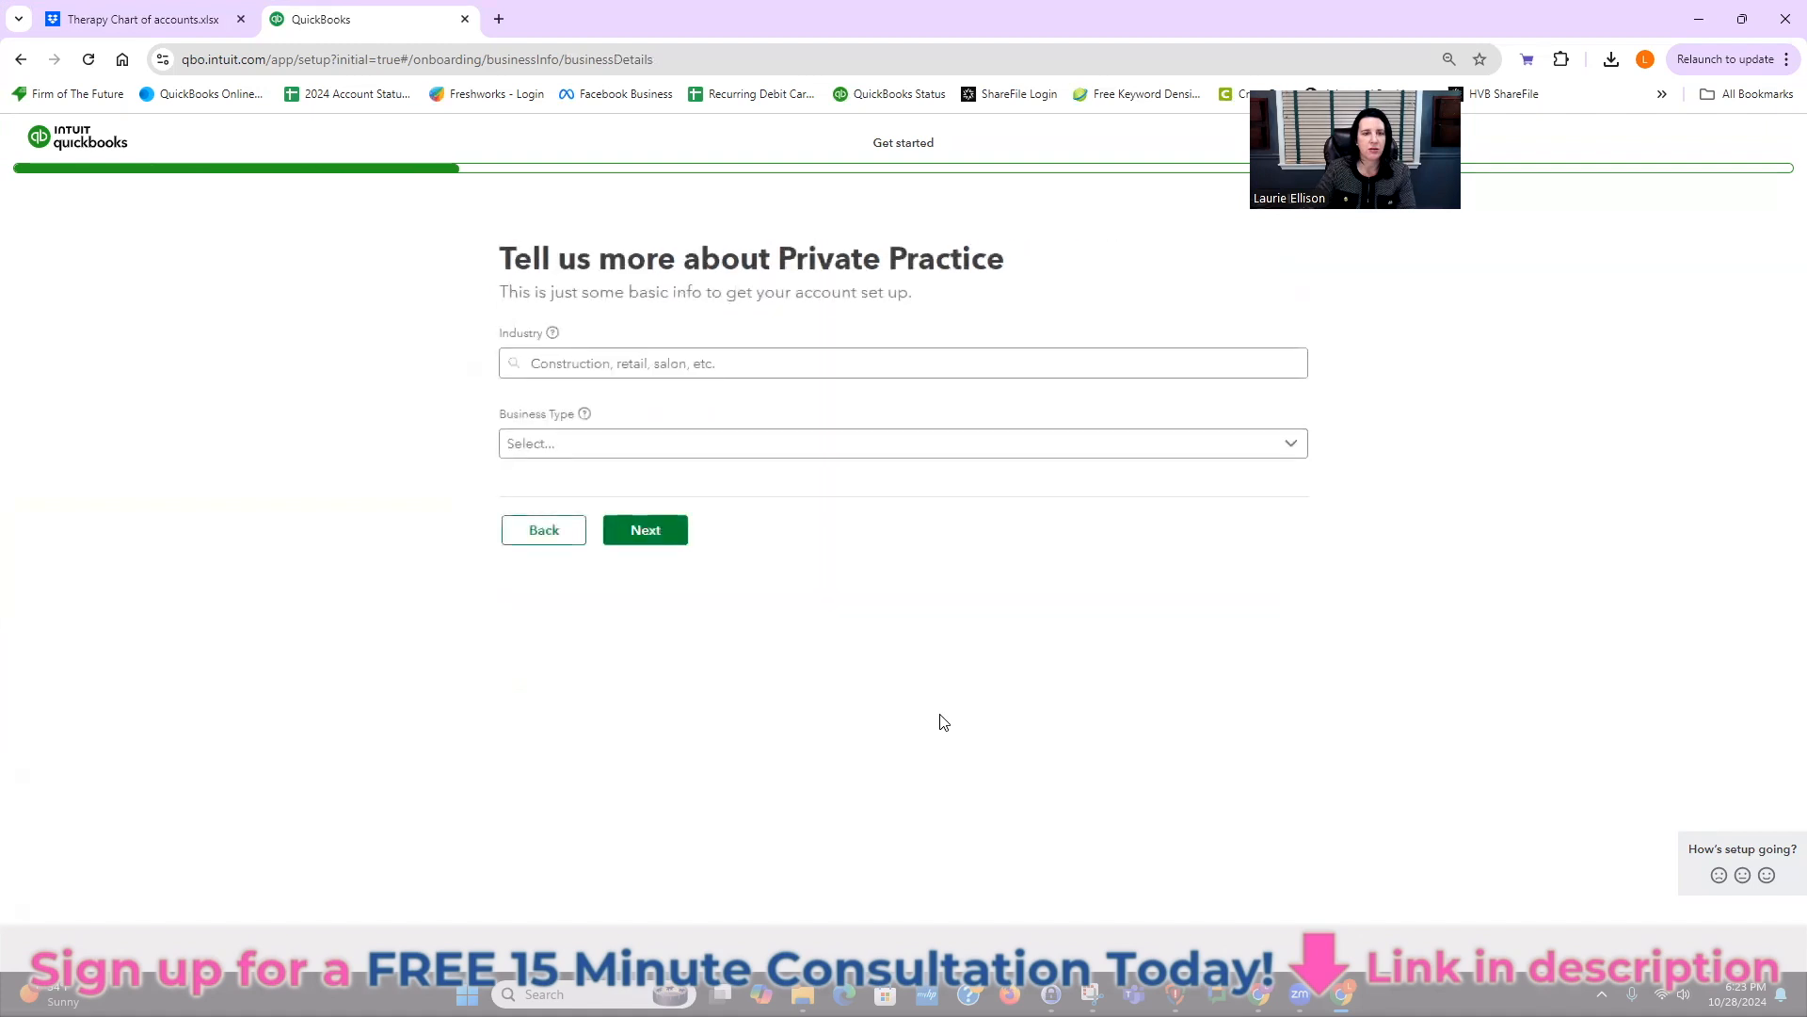
- Set the industry to "Offices of physicians, mental health specialists" and the business type to Sole proprietor, and continue
click(608, 365)
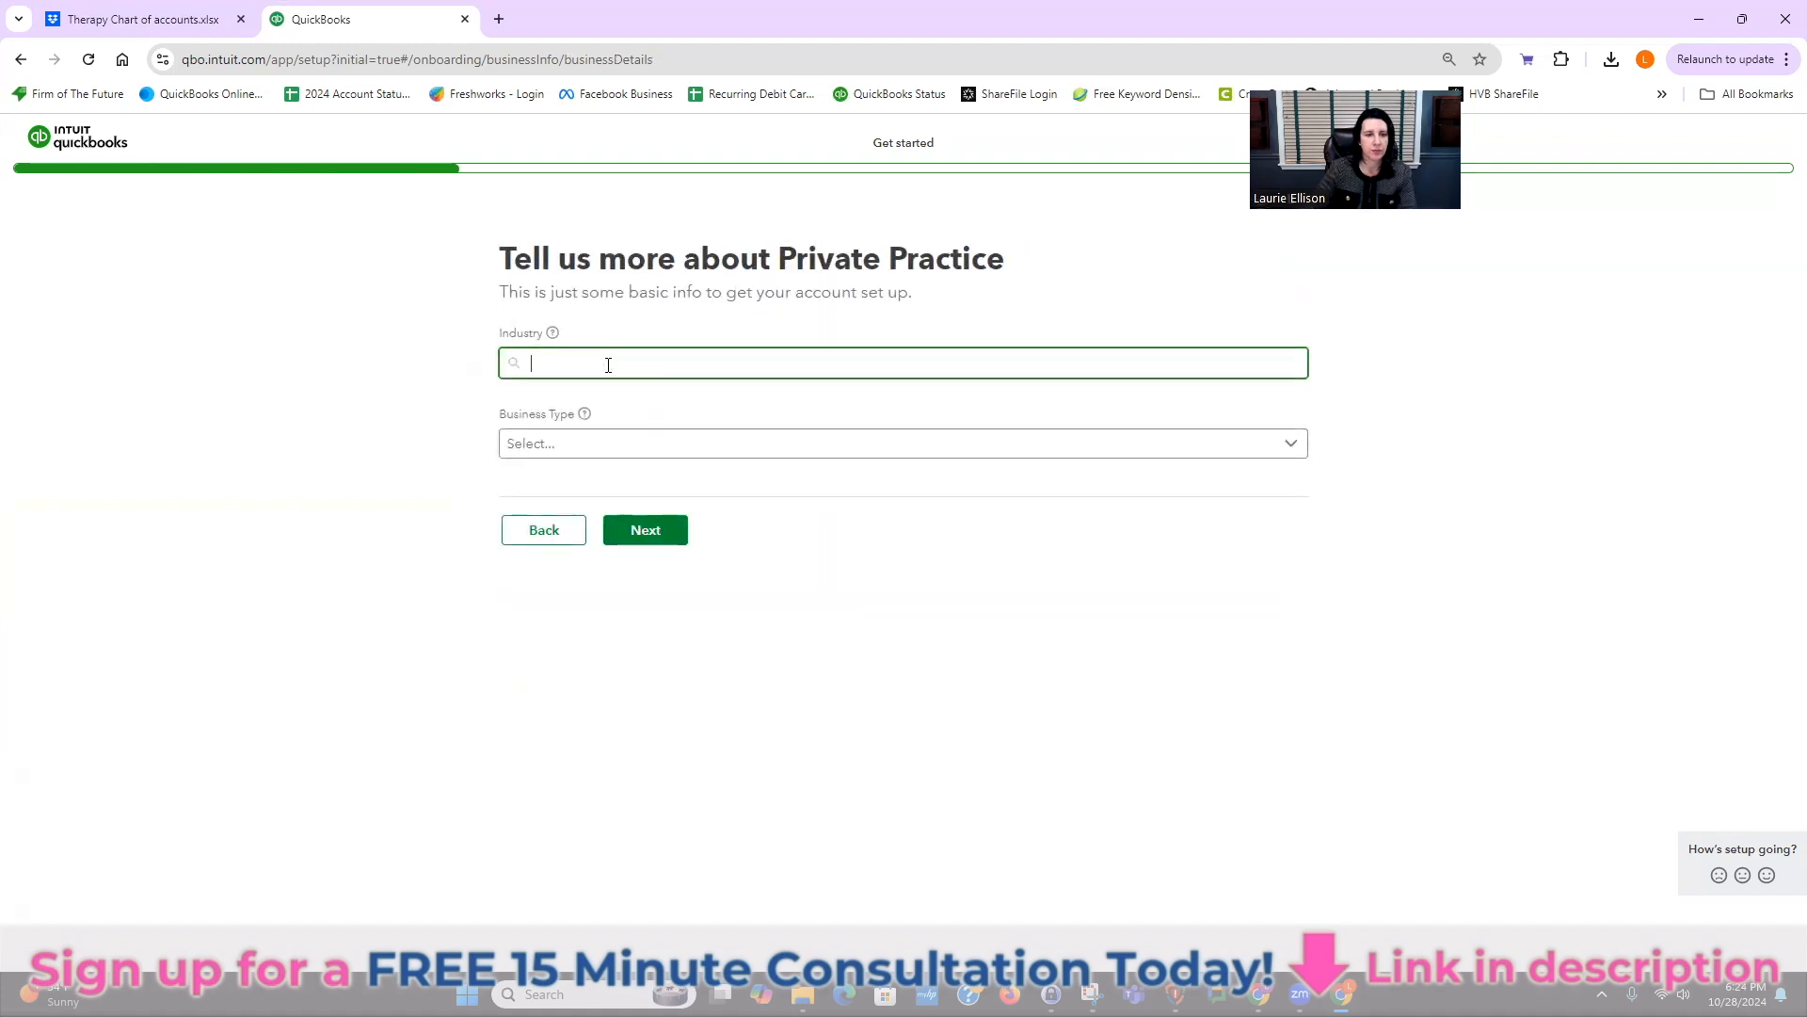
text(psych)
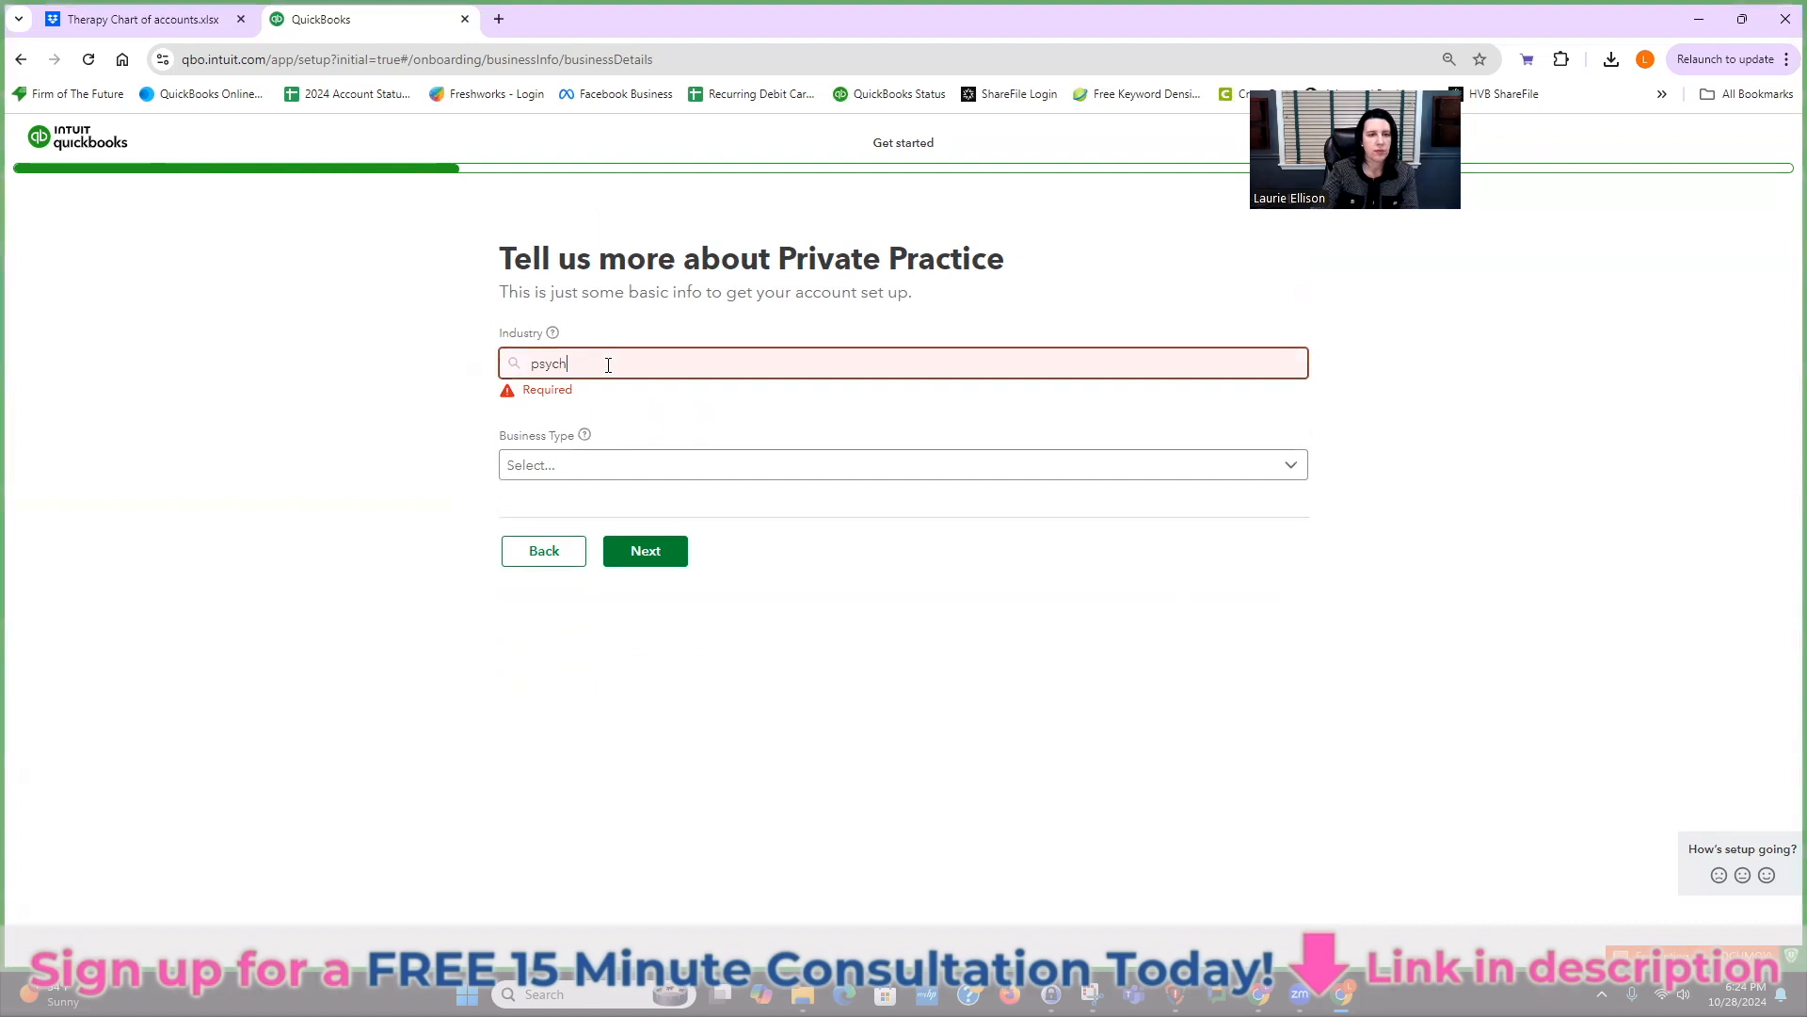
text(iat)
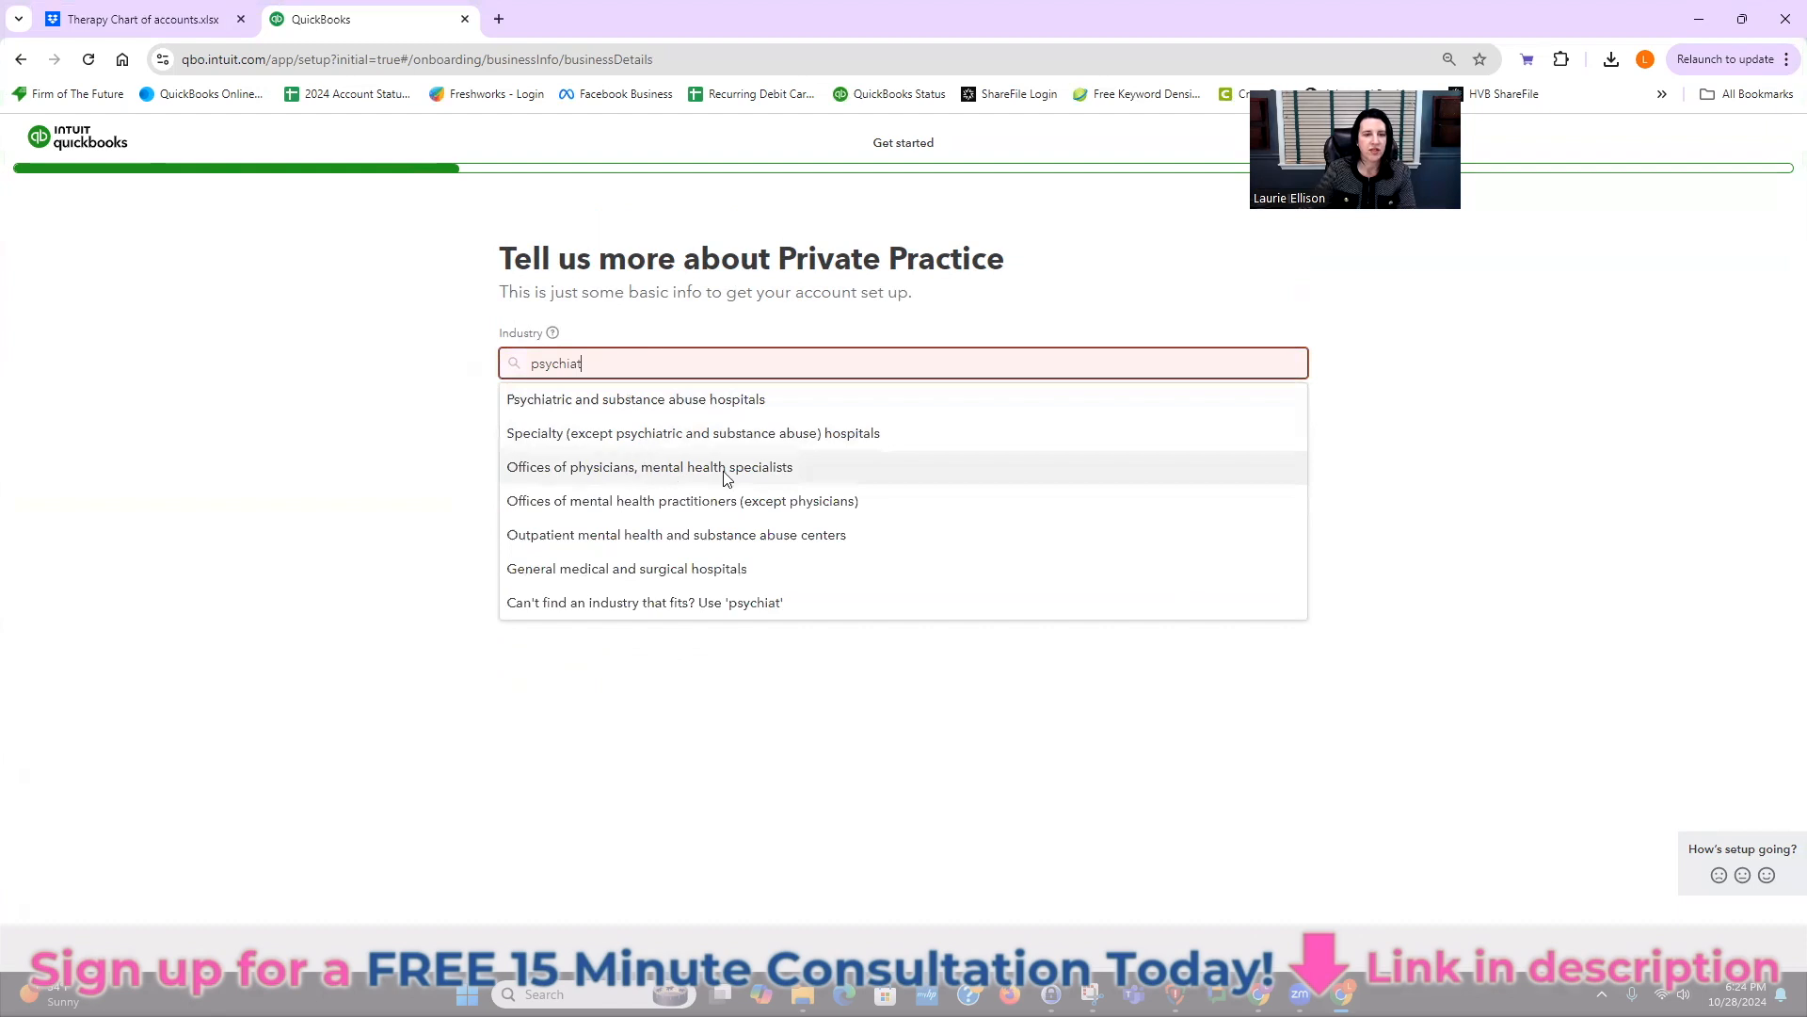
click(667, 468)
click(661, 444)
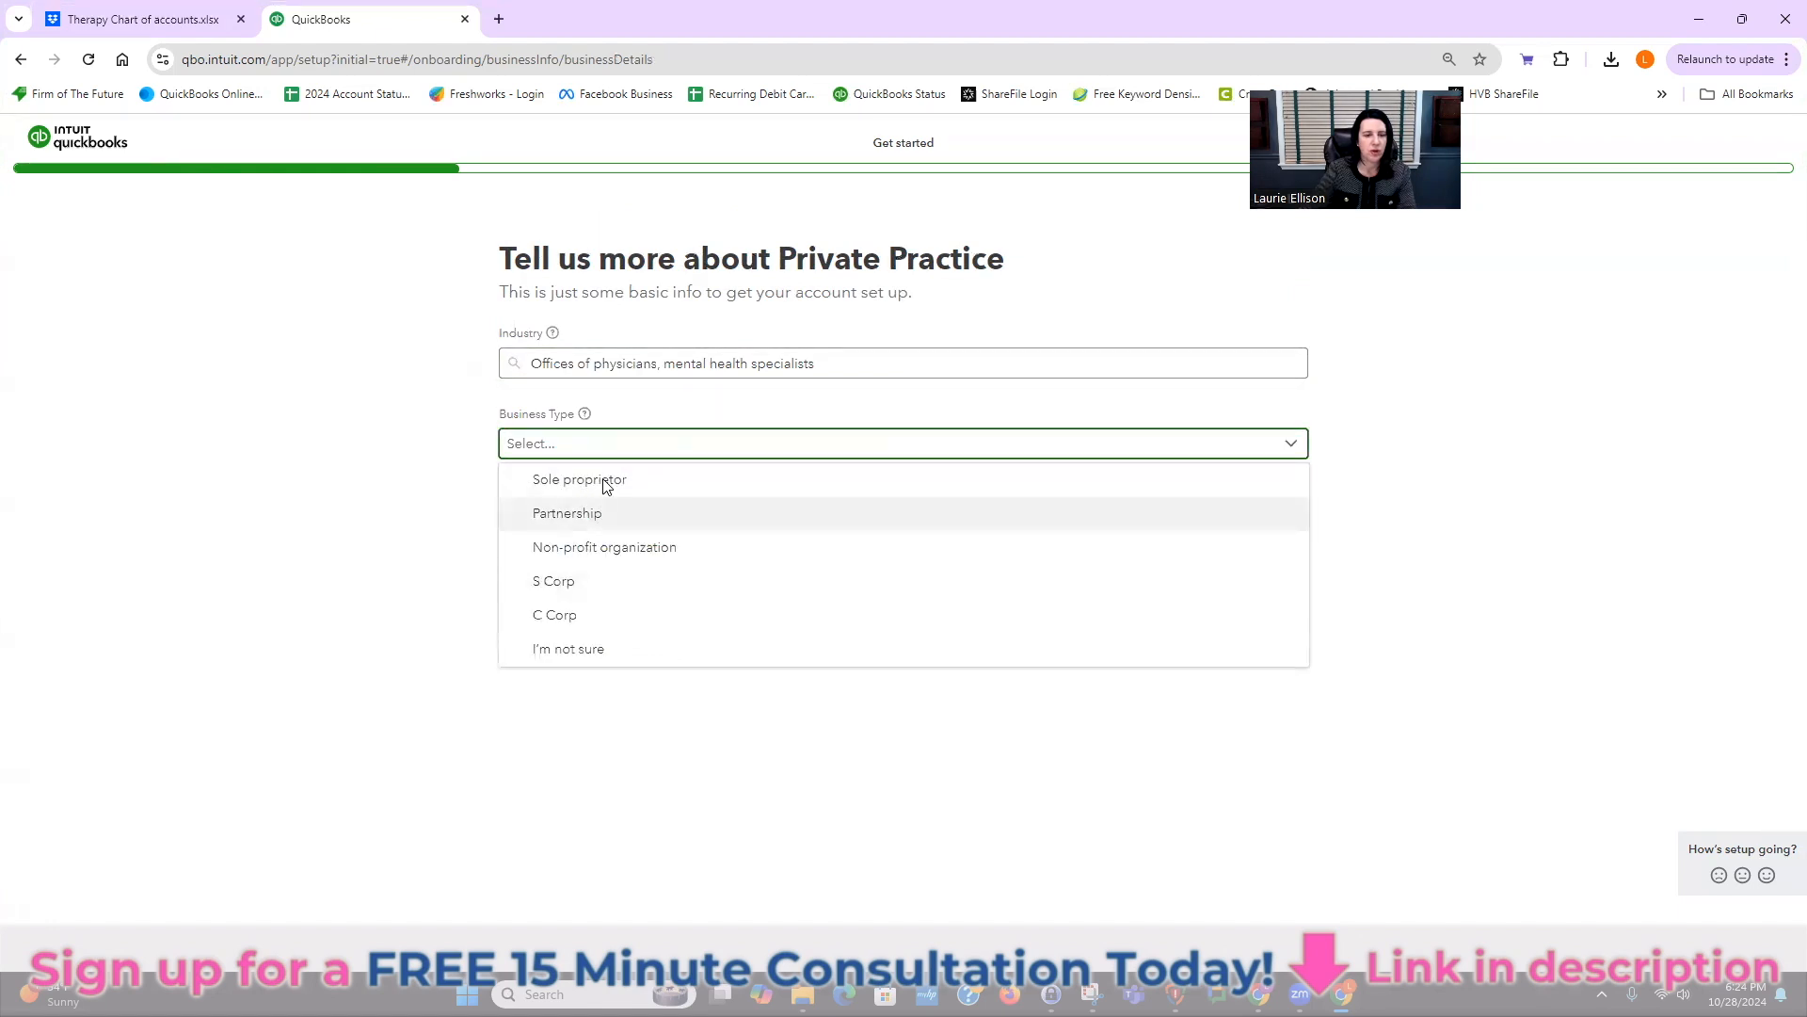
click(603, 482)
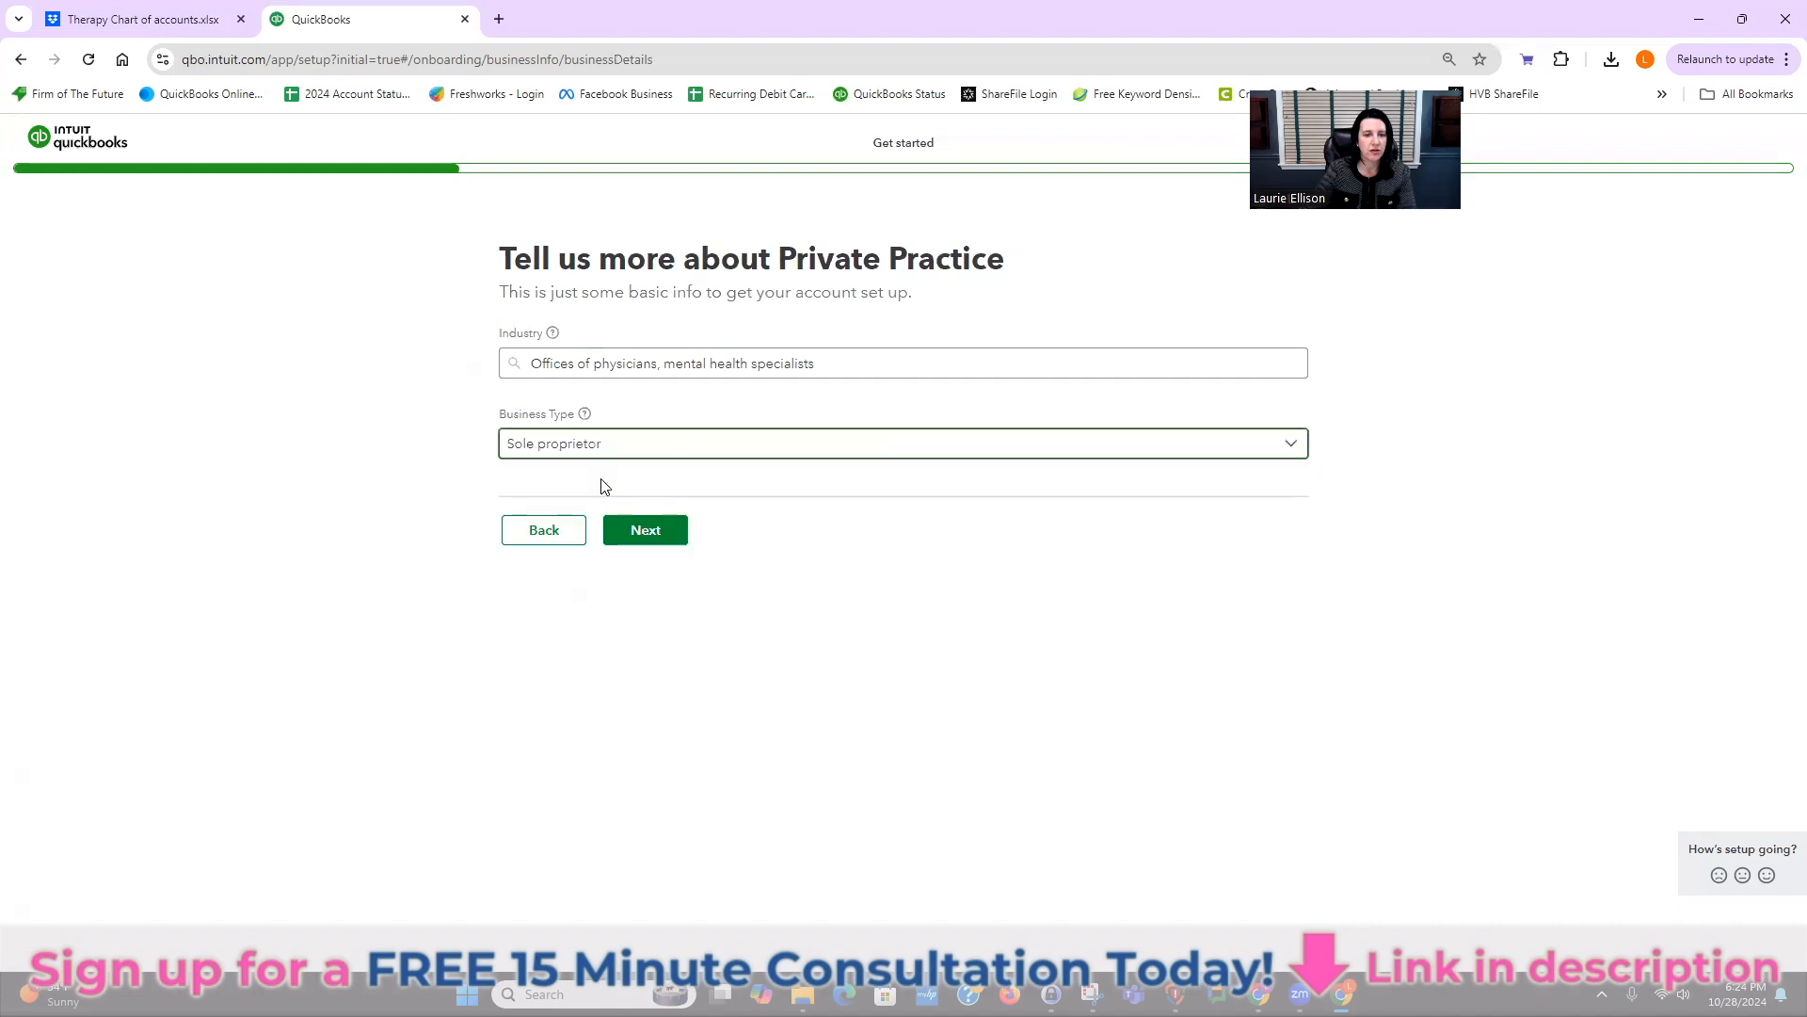
click(640, 529)
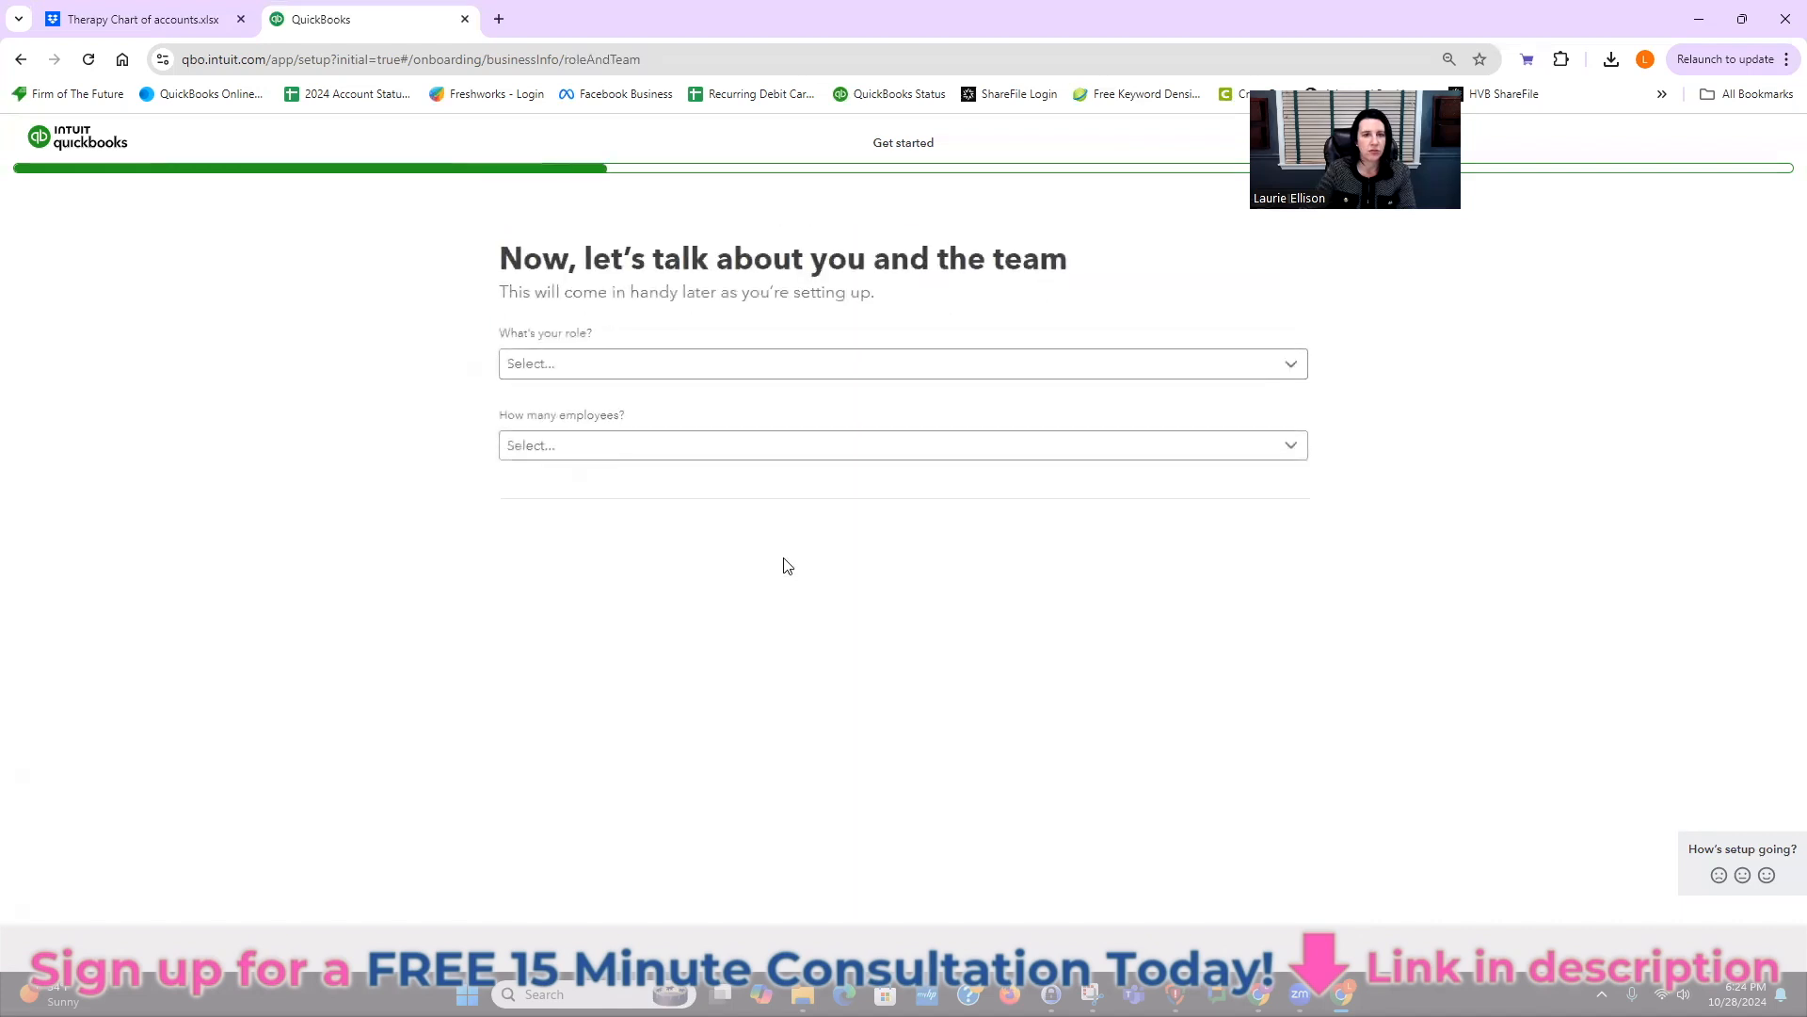
- Set the role to CEO or Owner, choose the first option for the number of employees, and continue
click(644, 364)
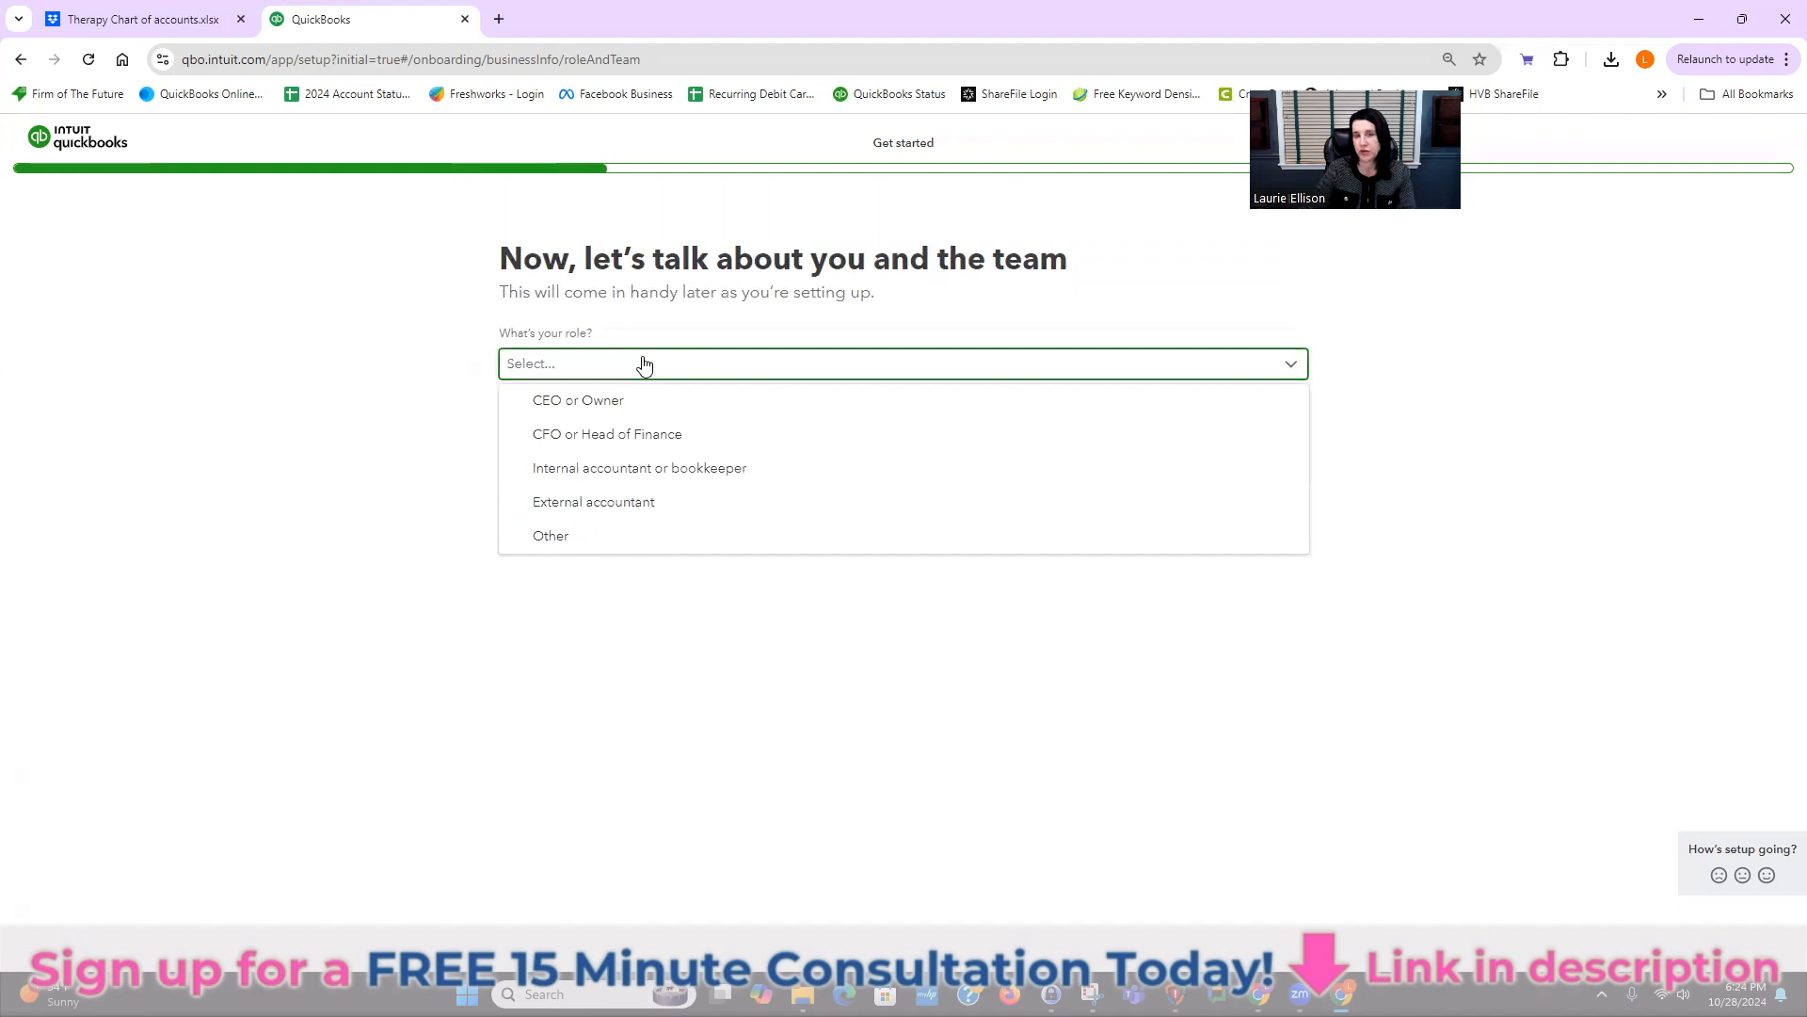
click(607, 400)
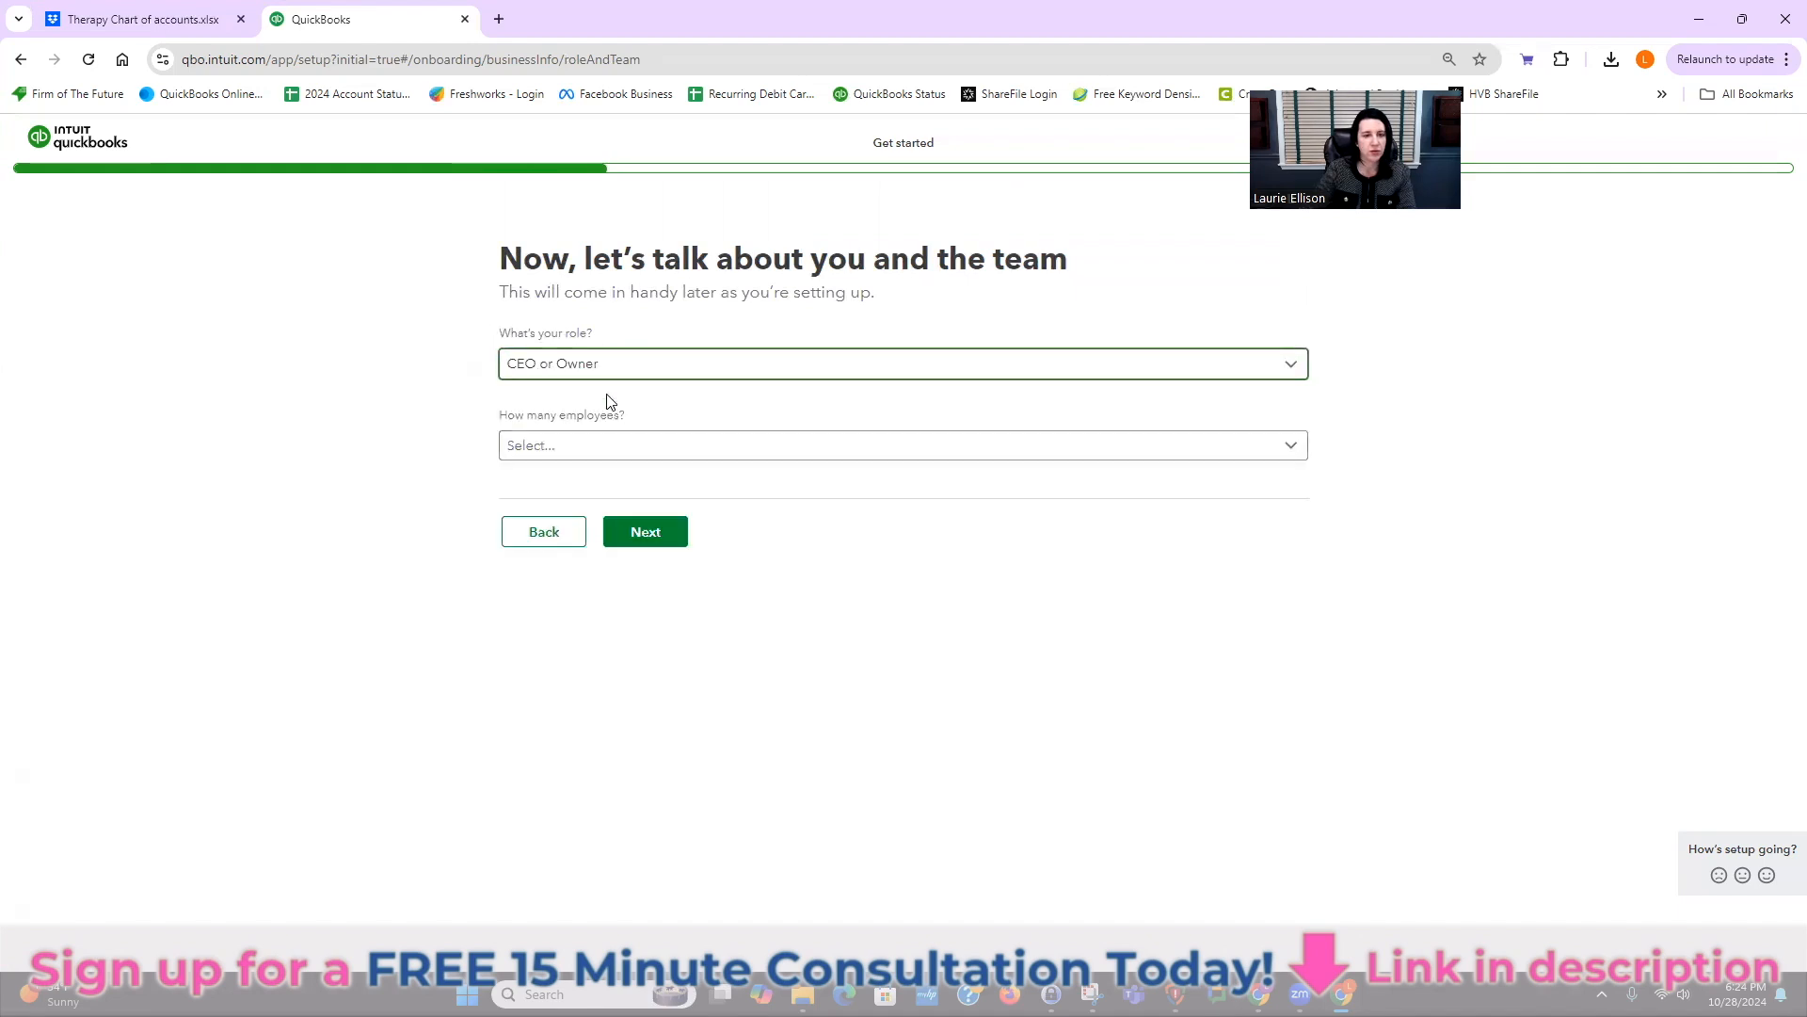
click(614, 450)
click(602, 481)
click(647, 574)
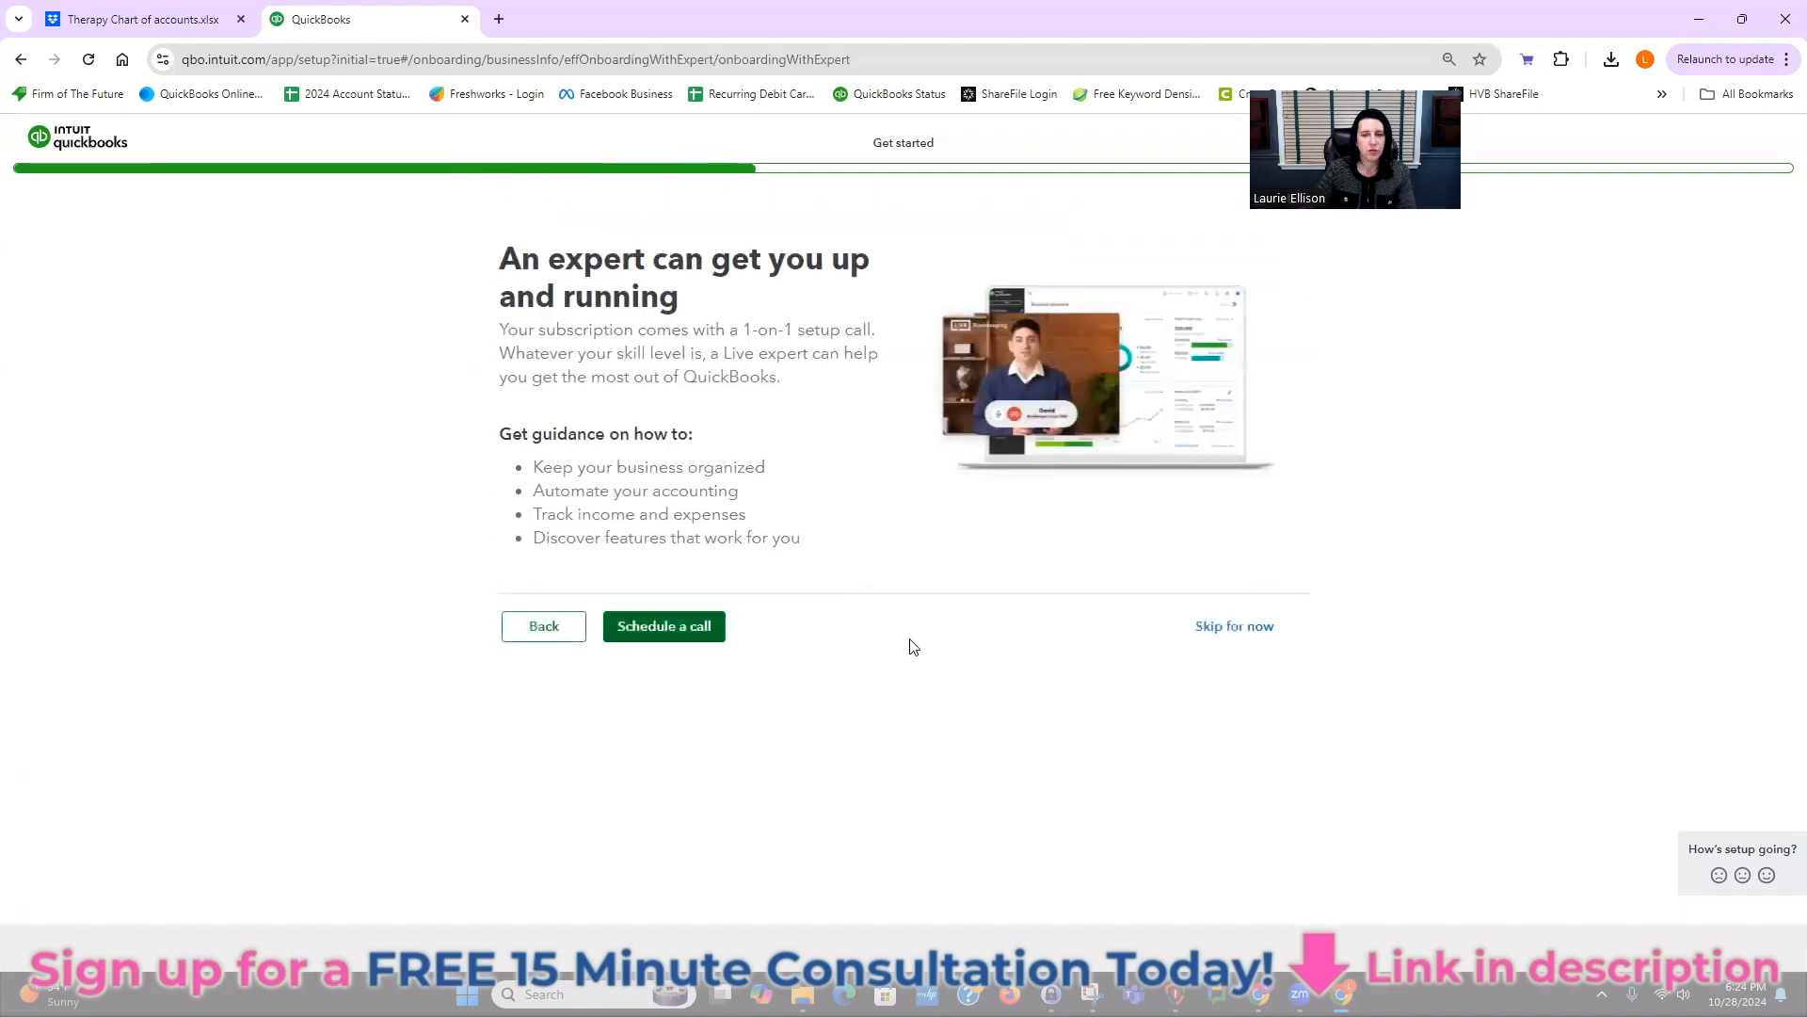
- Skip the expert setup call, choose to do bank or credit card linking first, and skip linking accounts for now
click(1237, 627)
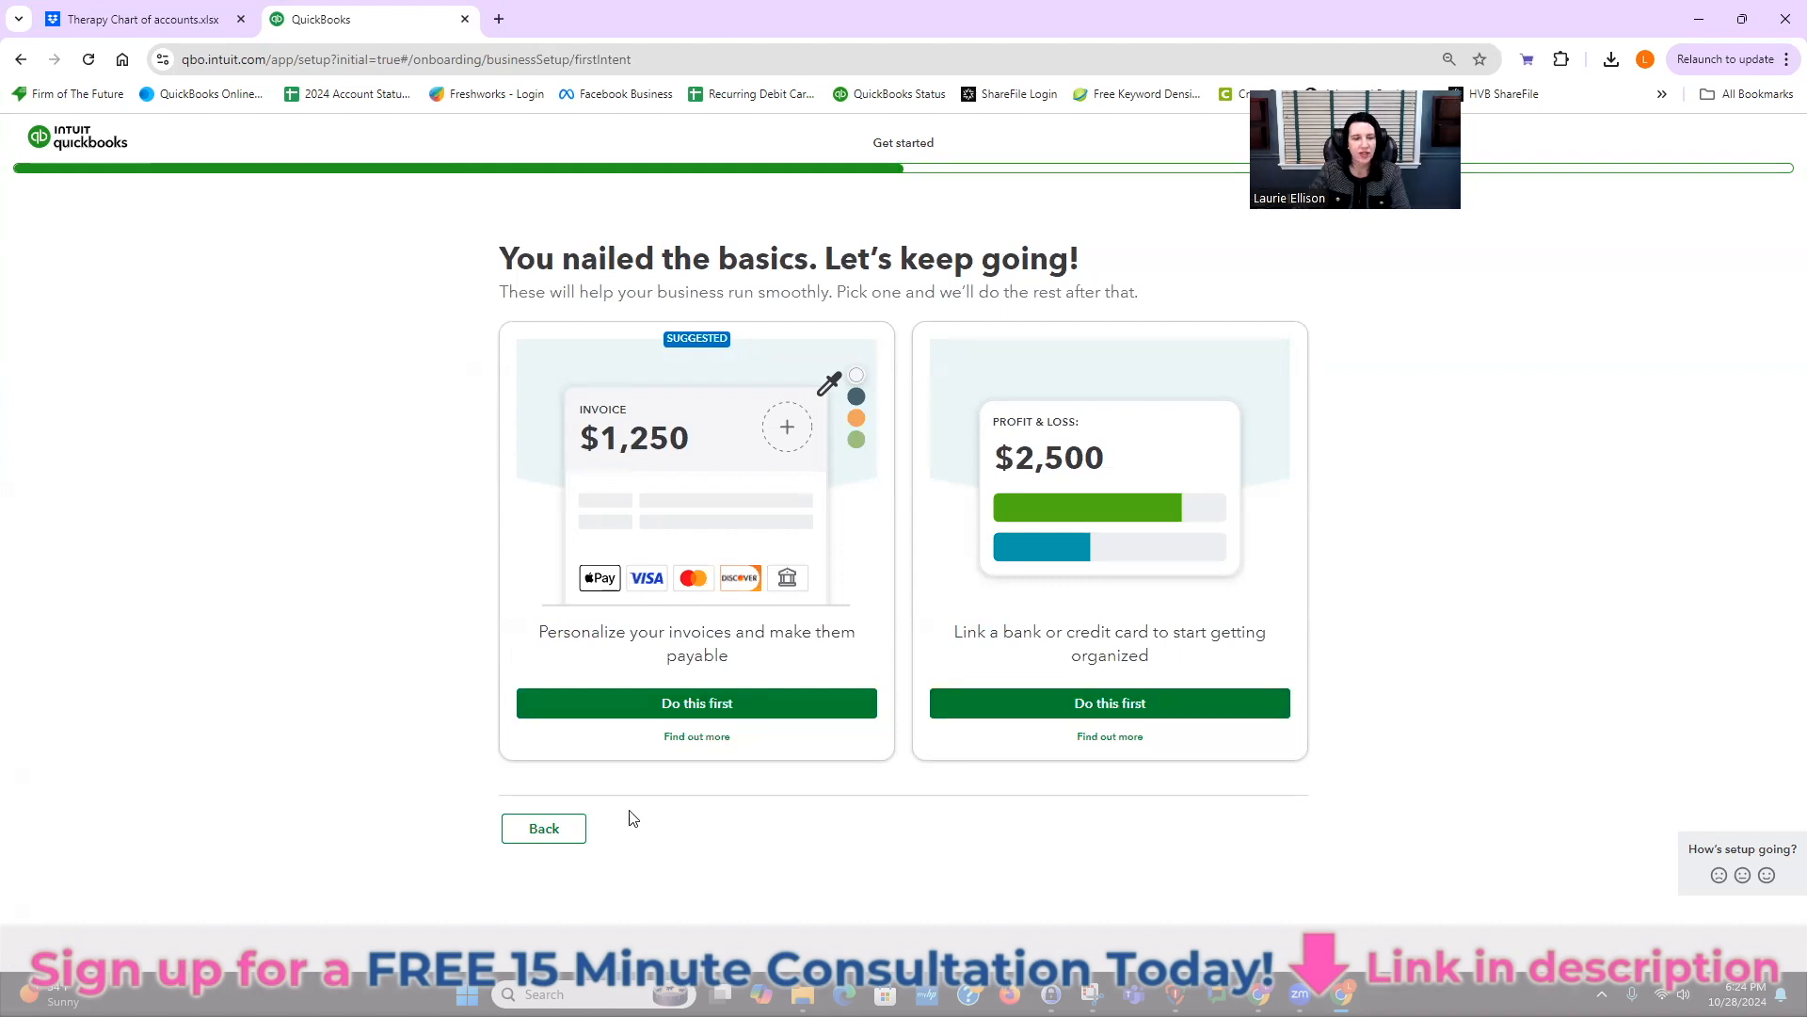
click(1118, 708)
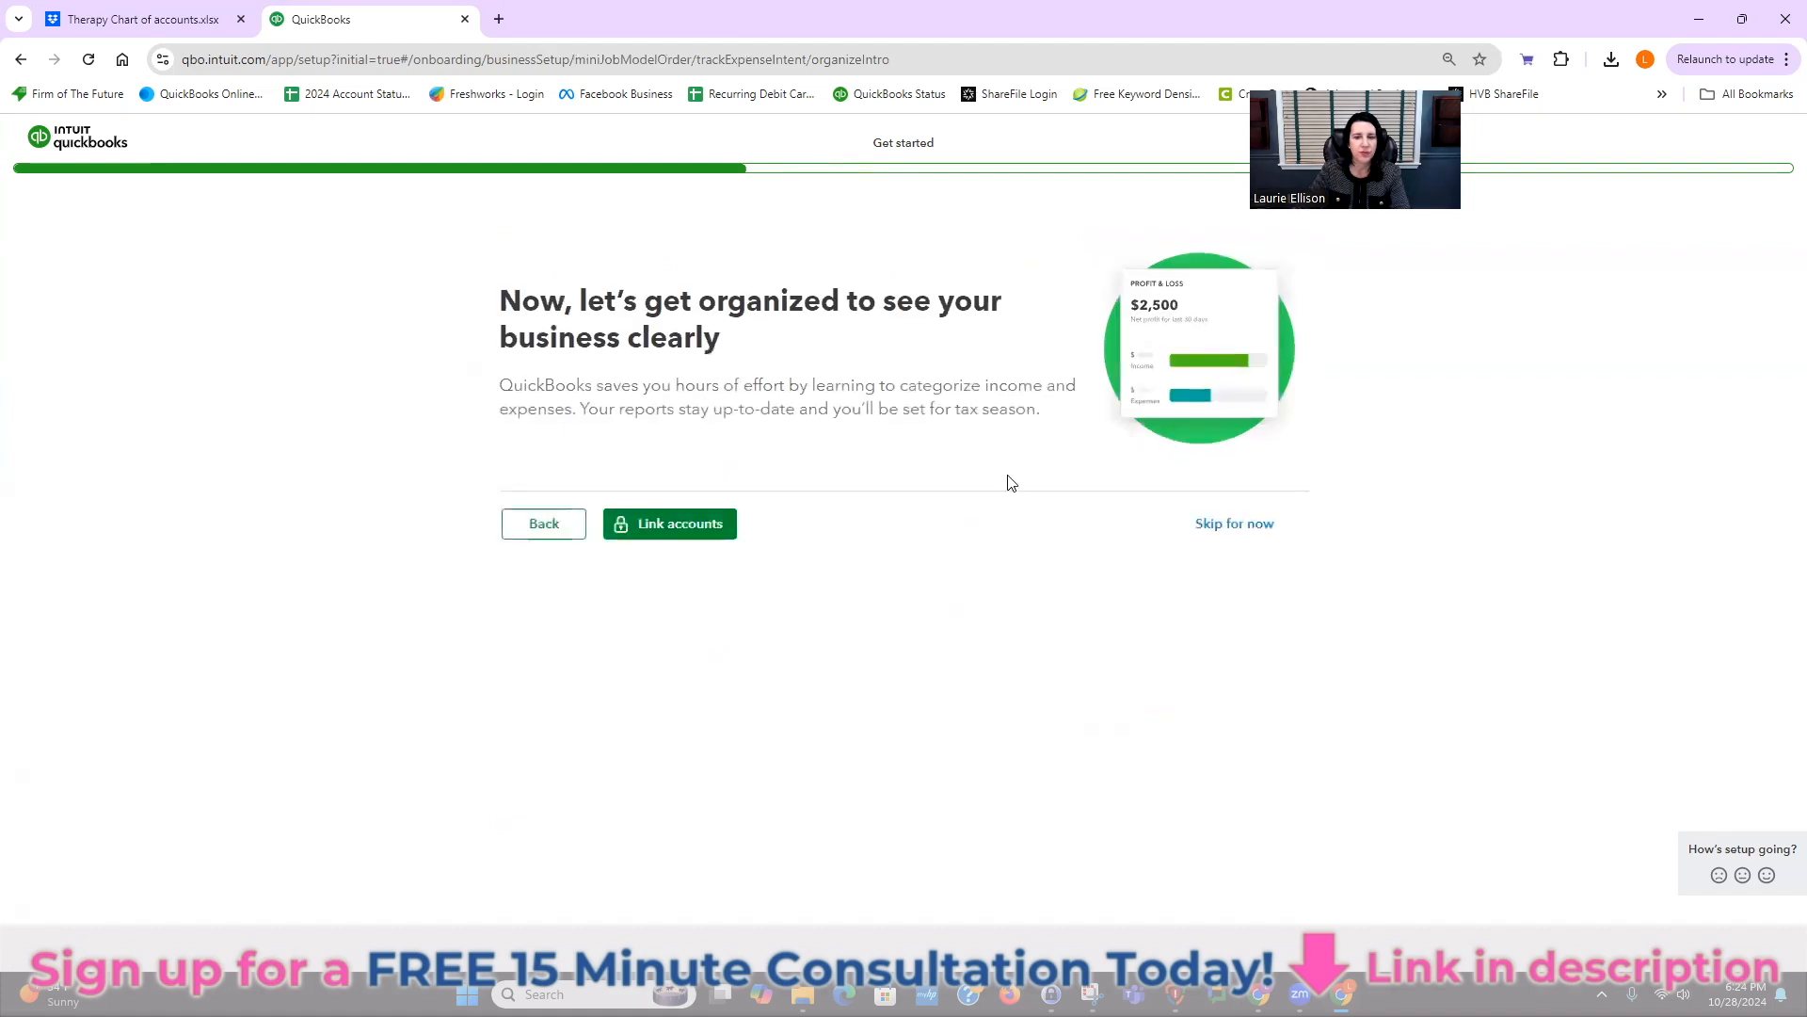
click(1235, 525)
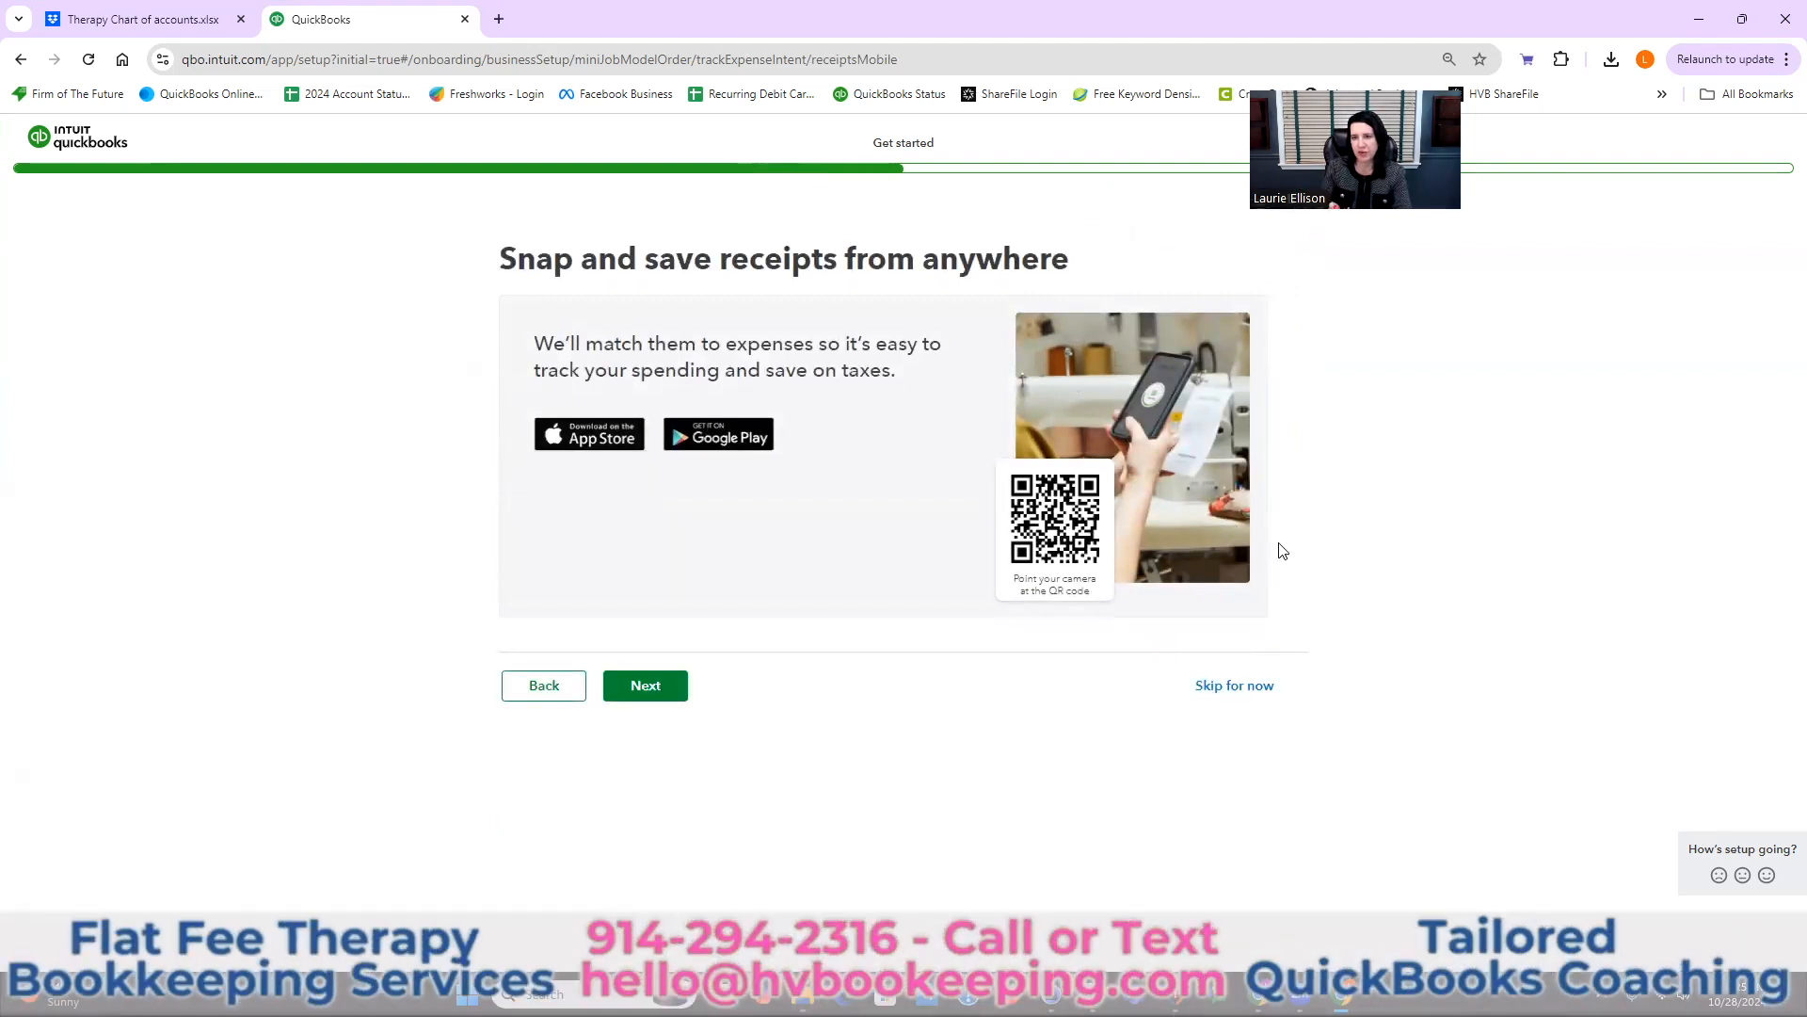
- Skip the receipt app, payment setup and additional task selection, and finish the setup to reach the homepage
click(1241, 691)
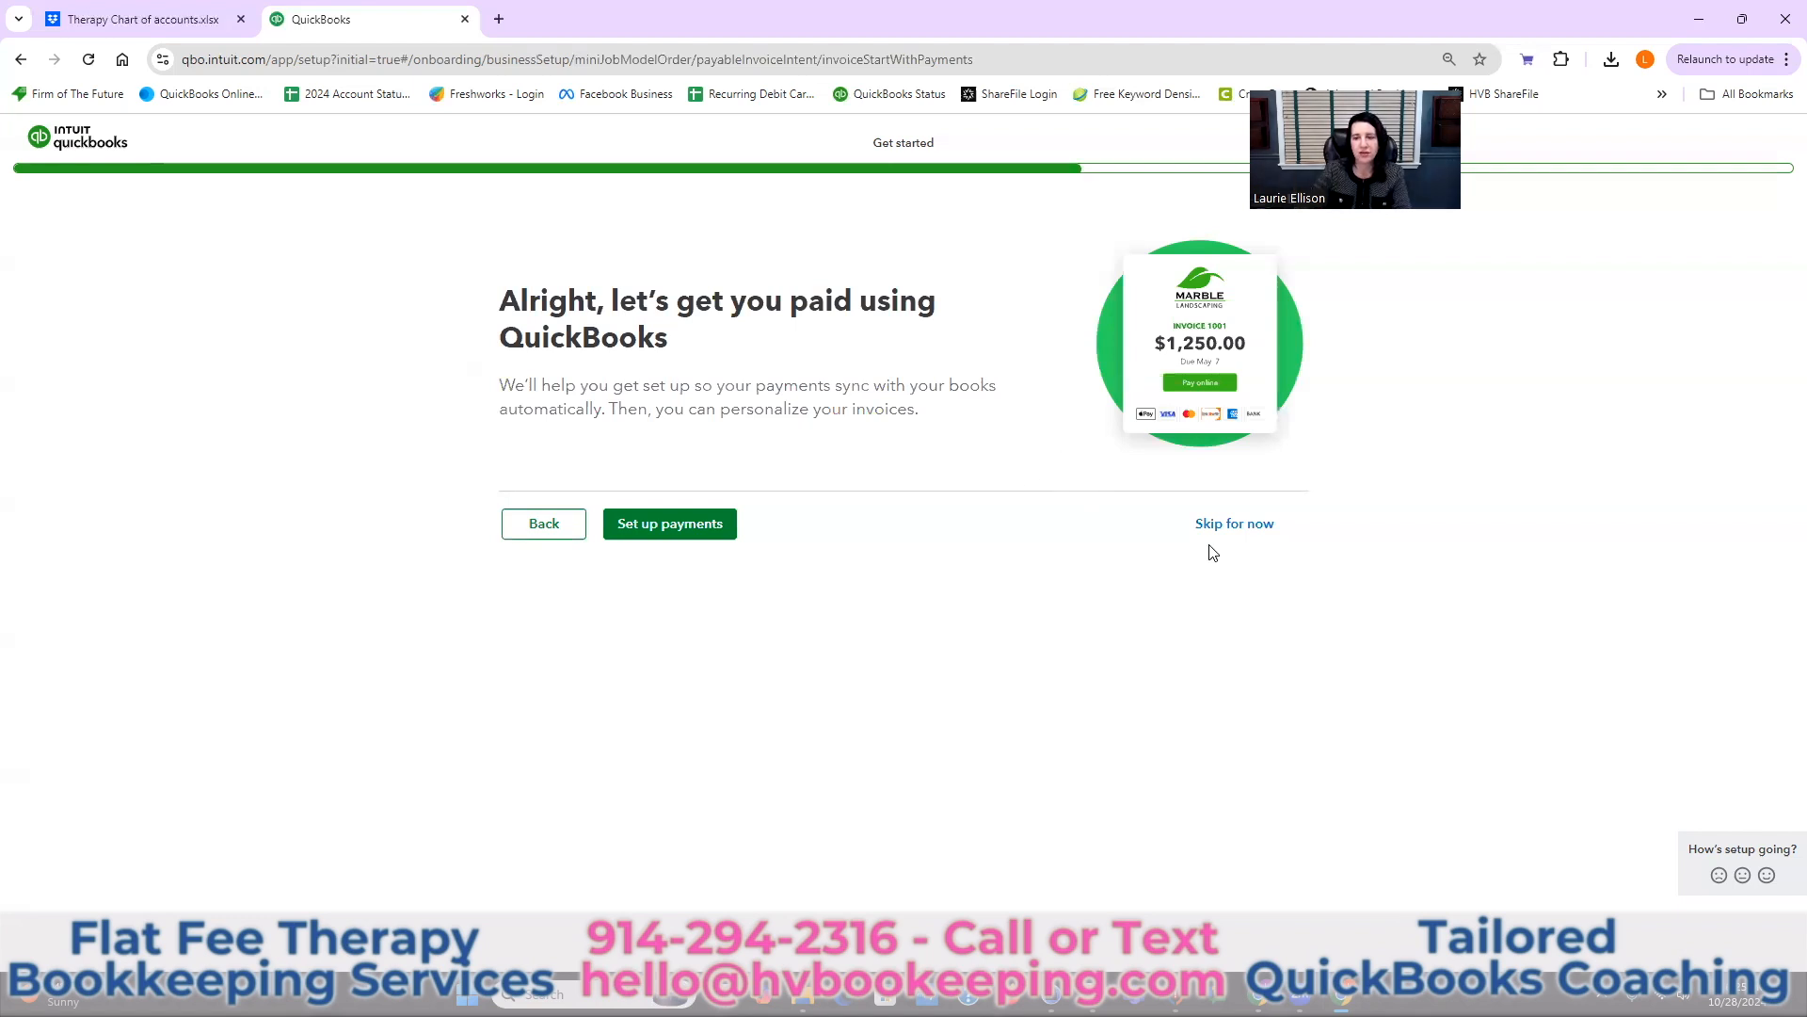
click(1247, 527)
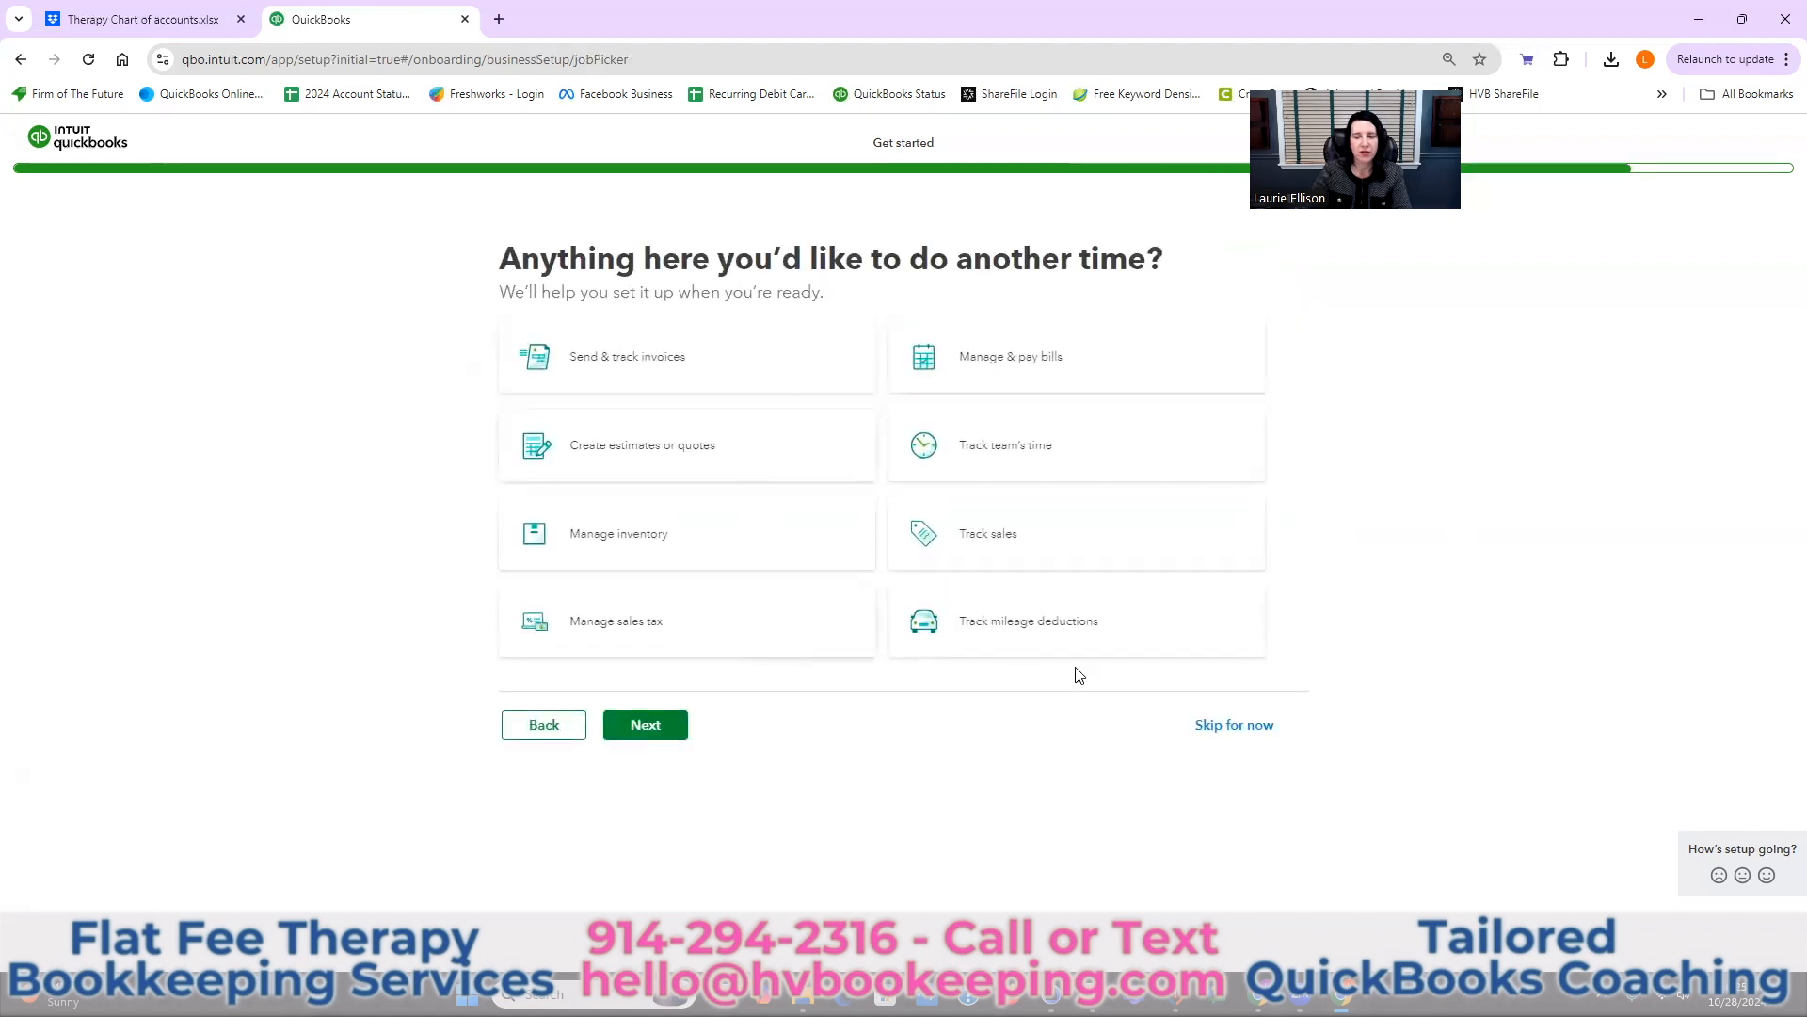
click(1239, 727)
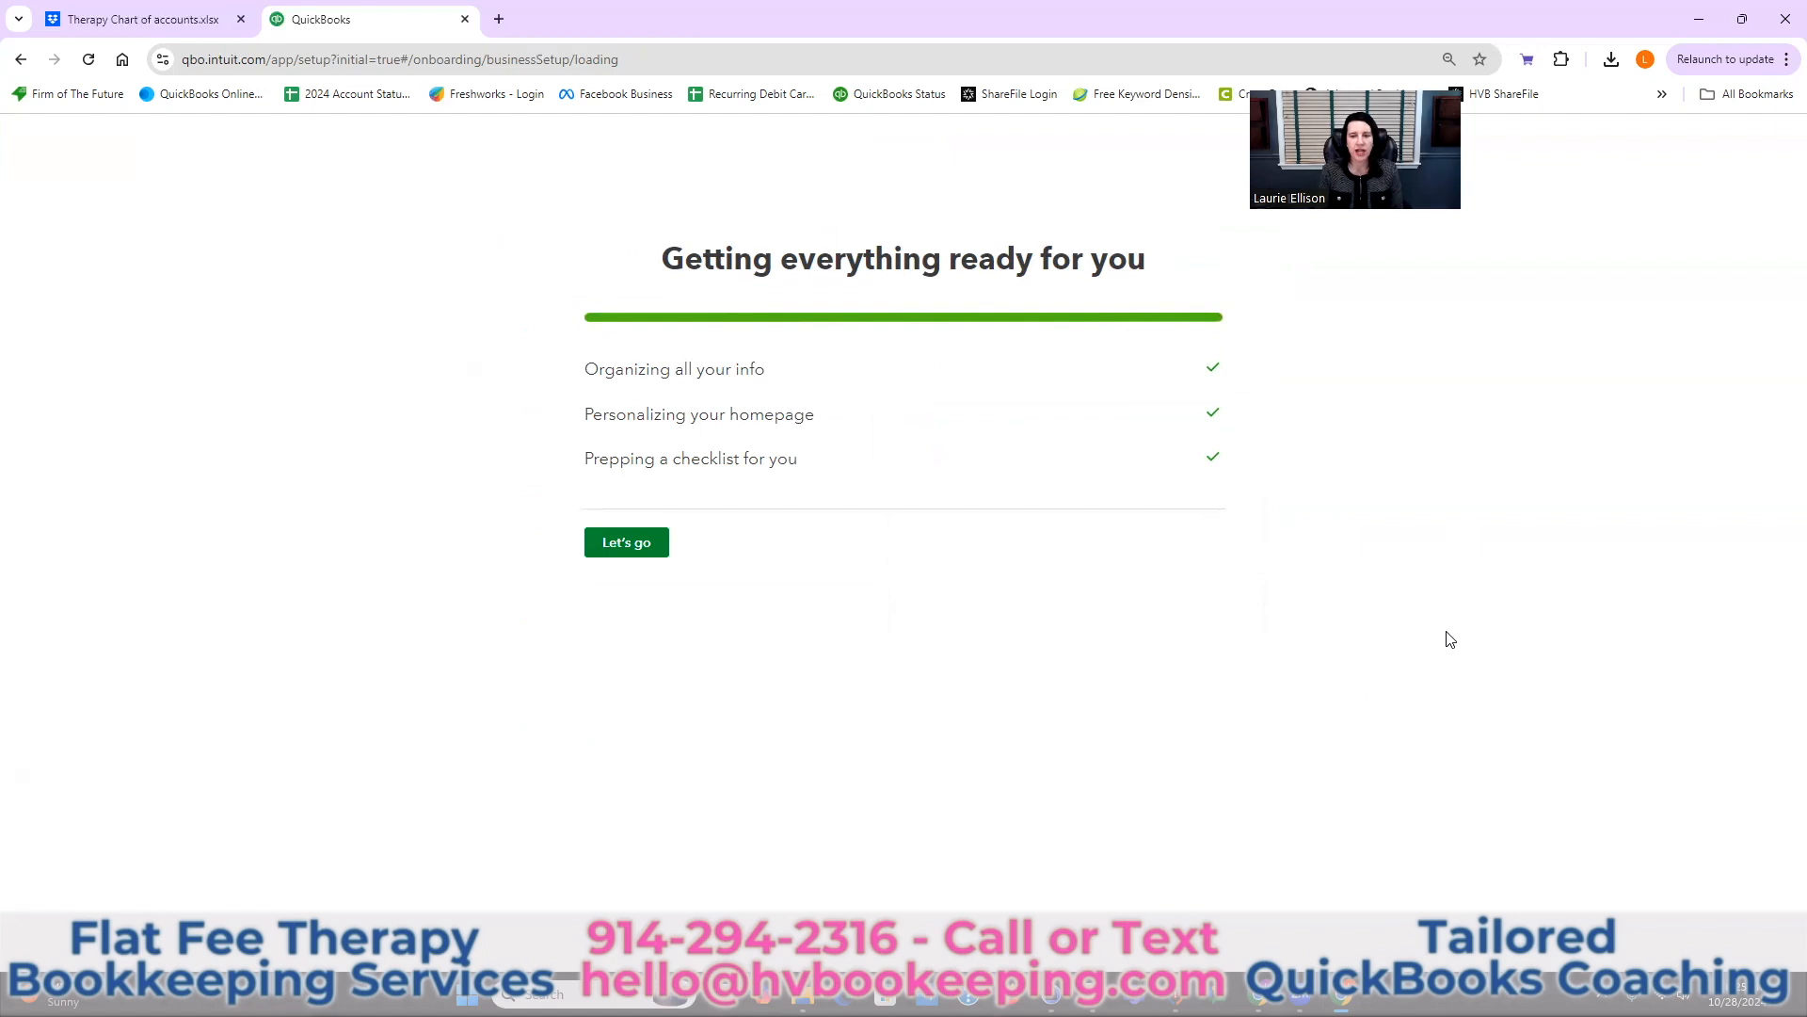
click(621, 546)
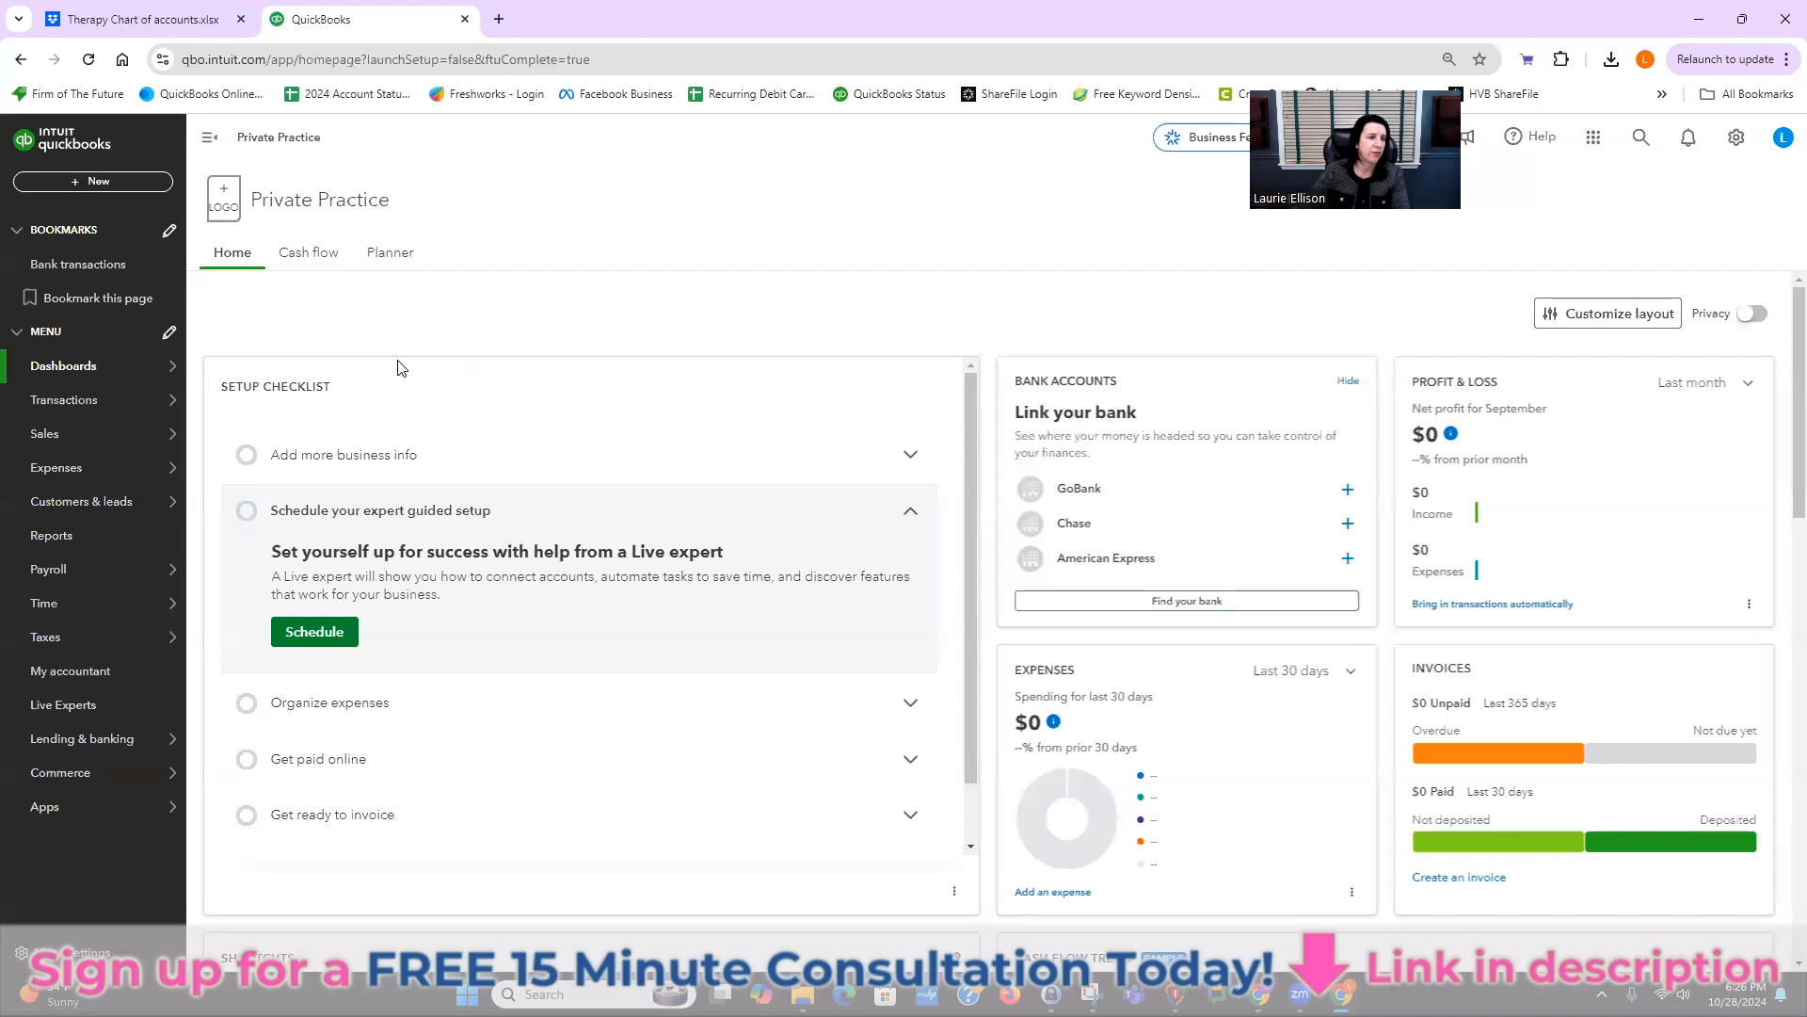
- Open the chart of accounts and look through the default list of accounts
mouse_move(66, 403)
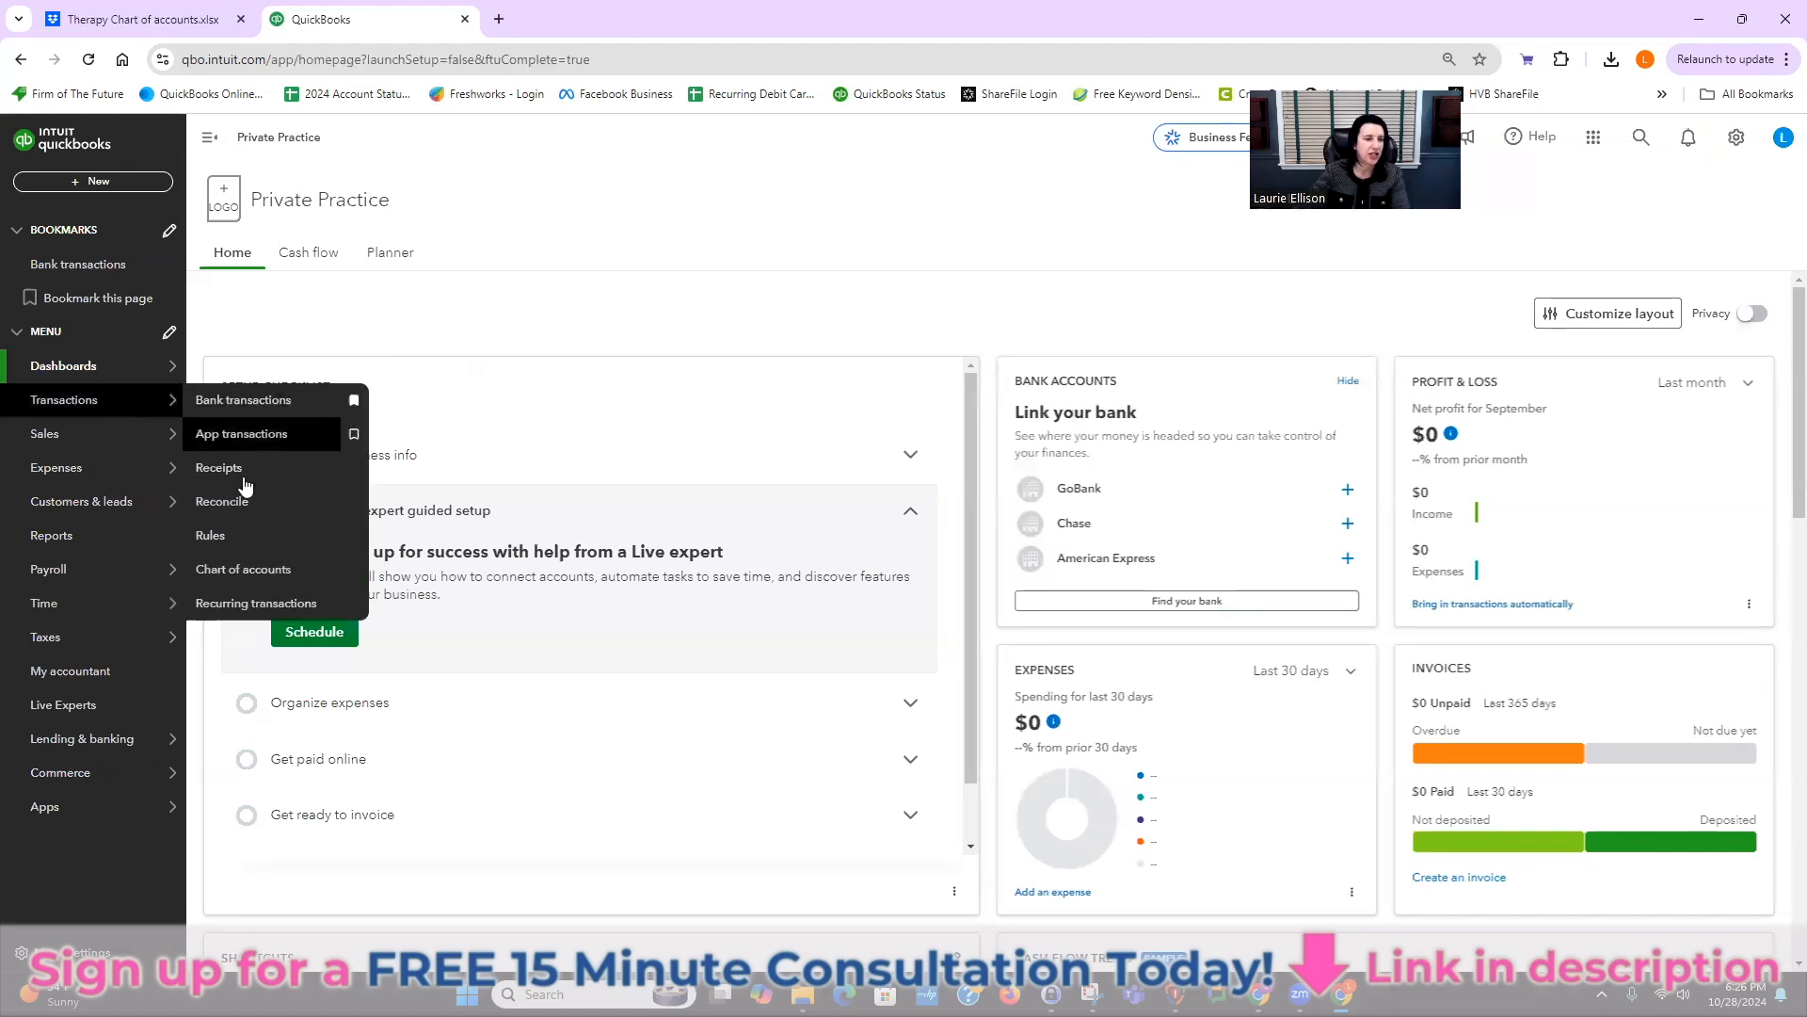
click(276, 571)
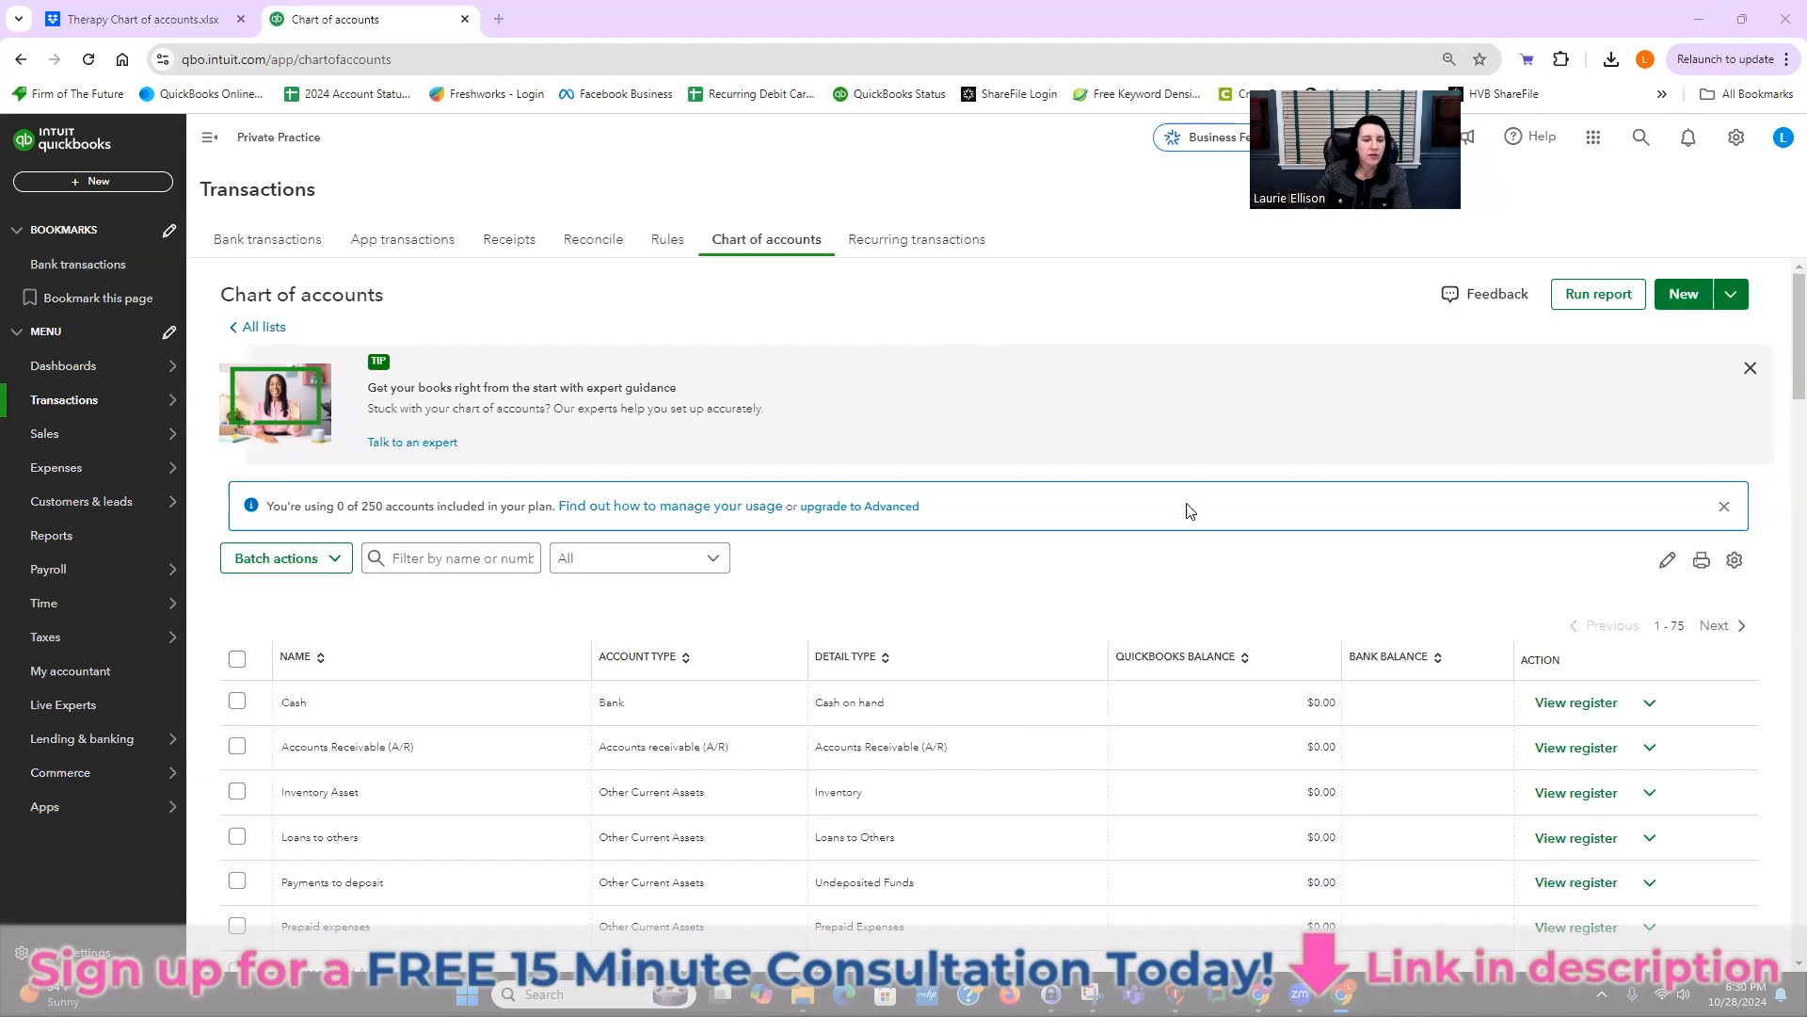
scroll(1190, 511, down, 2)
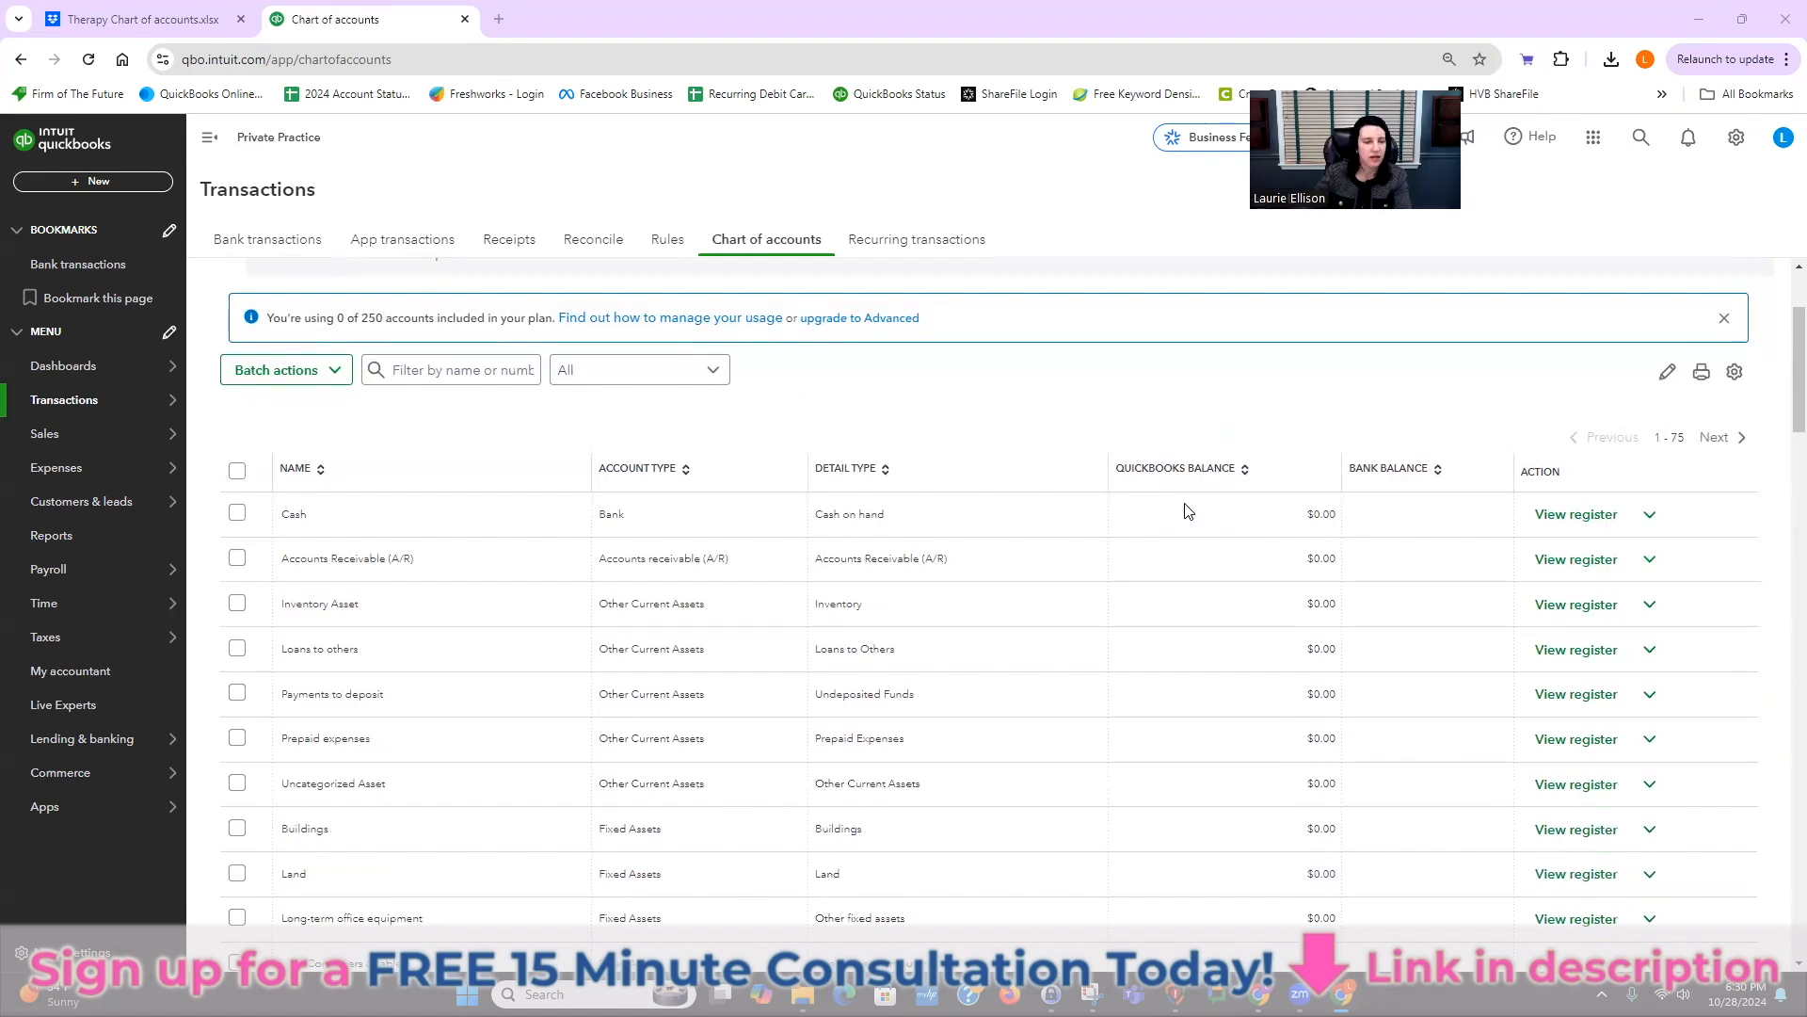
scroll(1188, 511, down, 3)
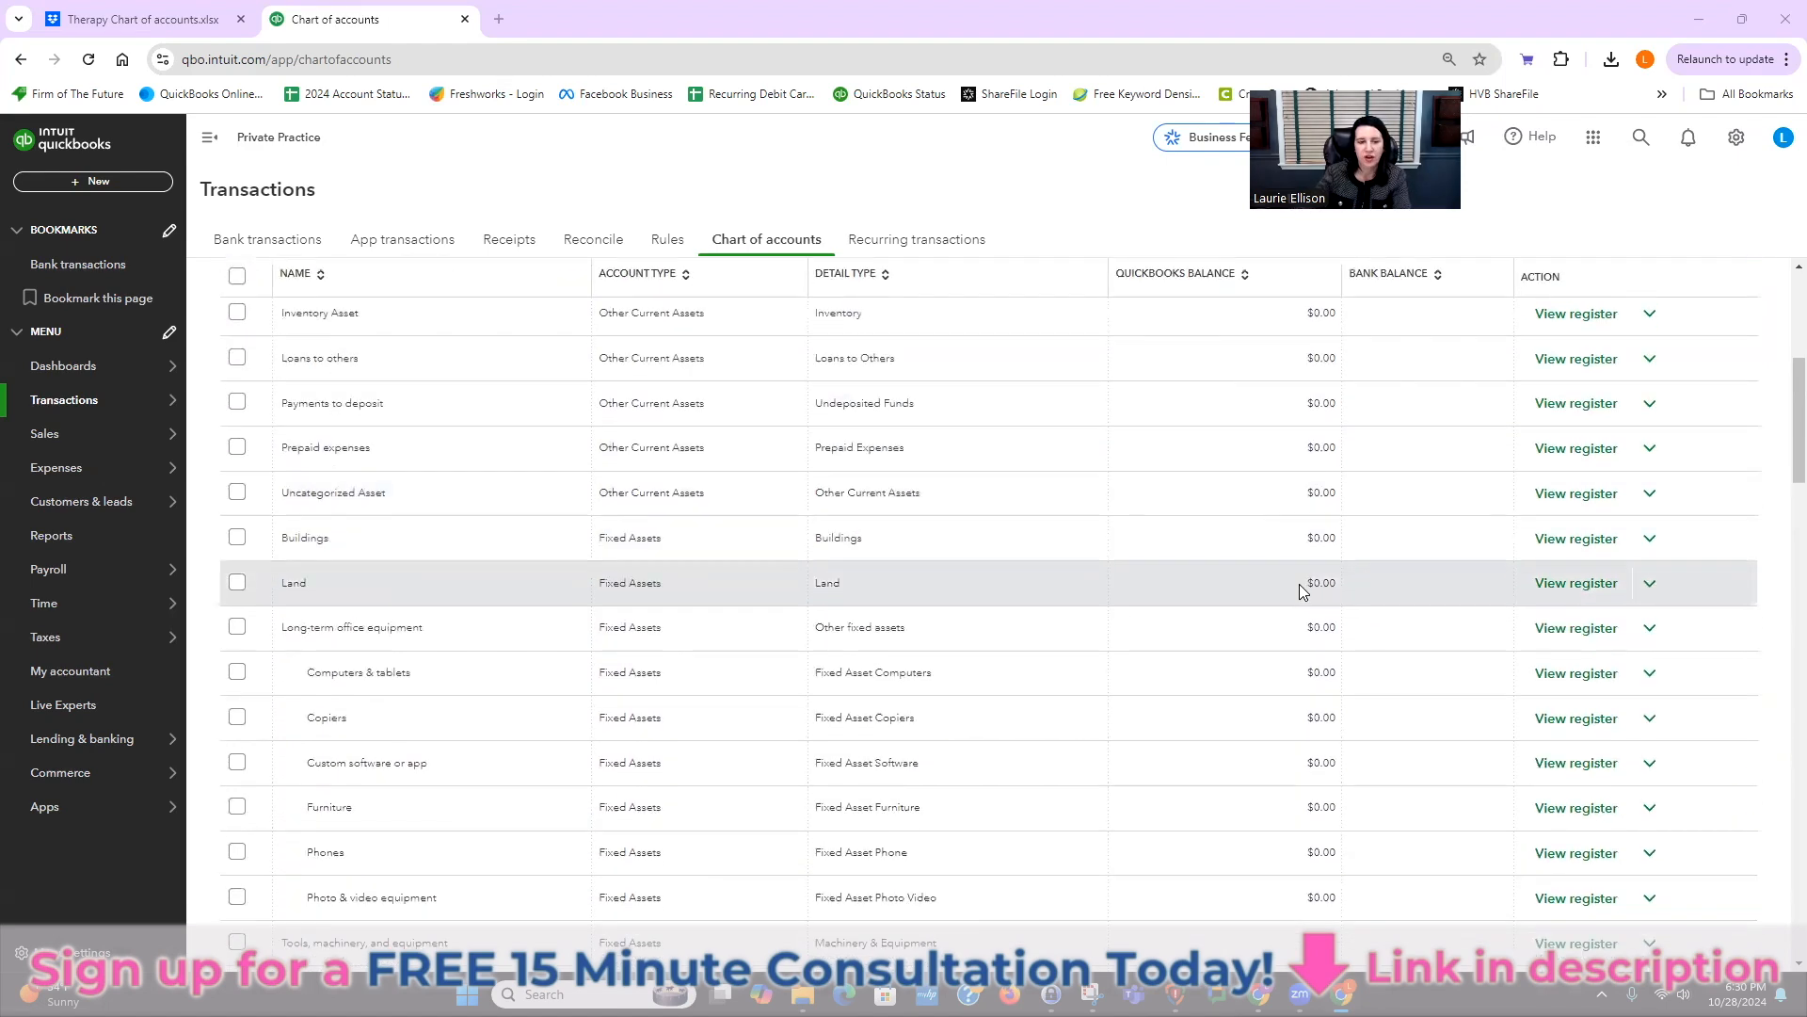
- Compare the default QuickBooks chart of accounts with the Therapy Chart of accounts.xlsx preview in Dropbox
scroll(1302, 591, down, 2)
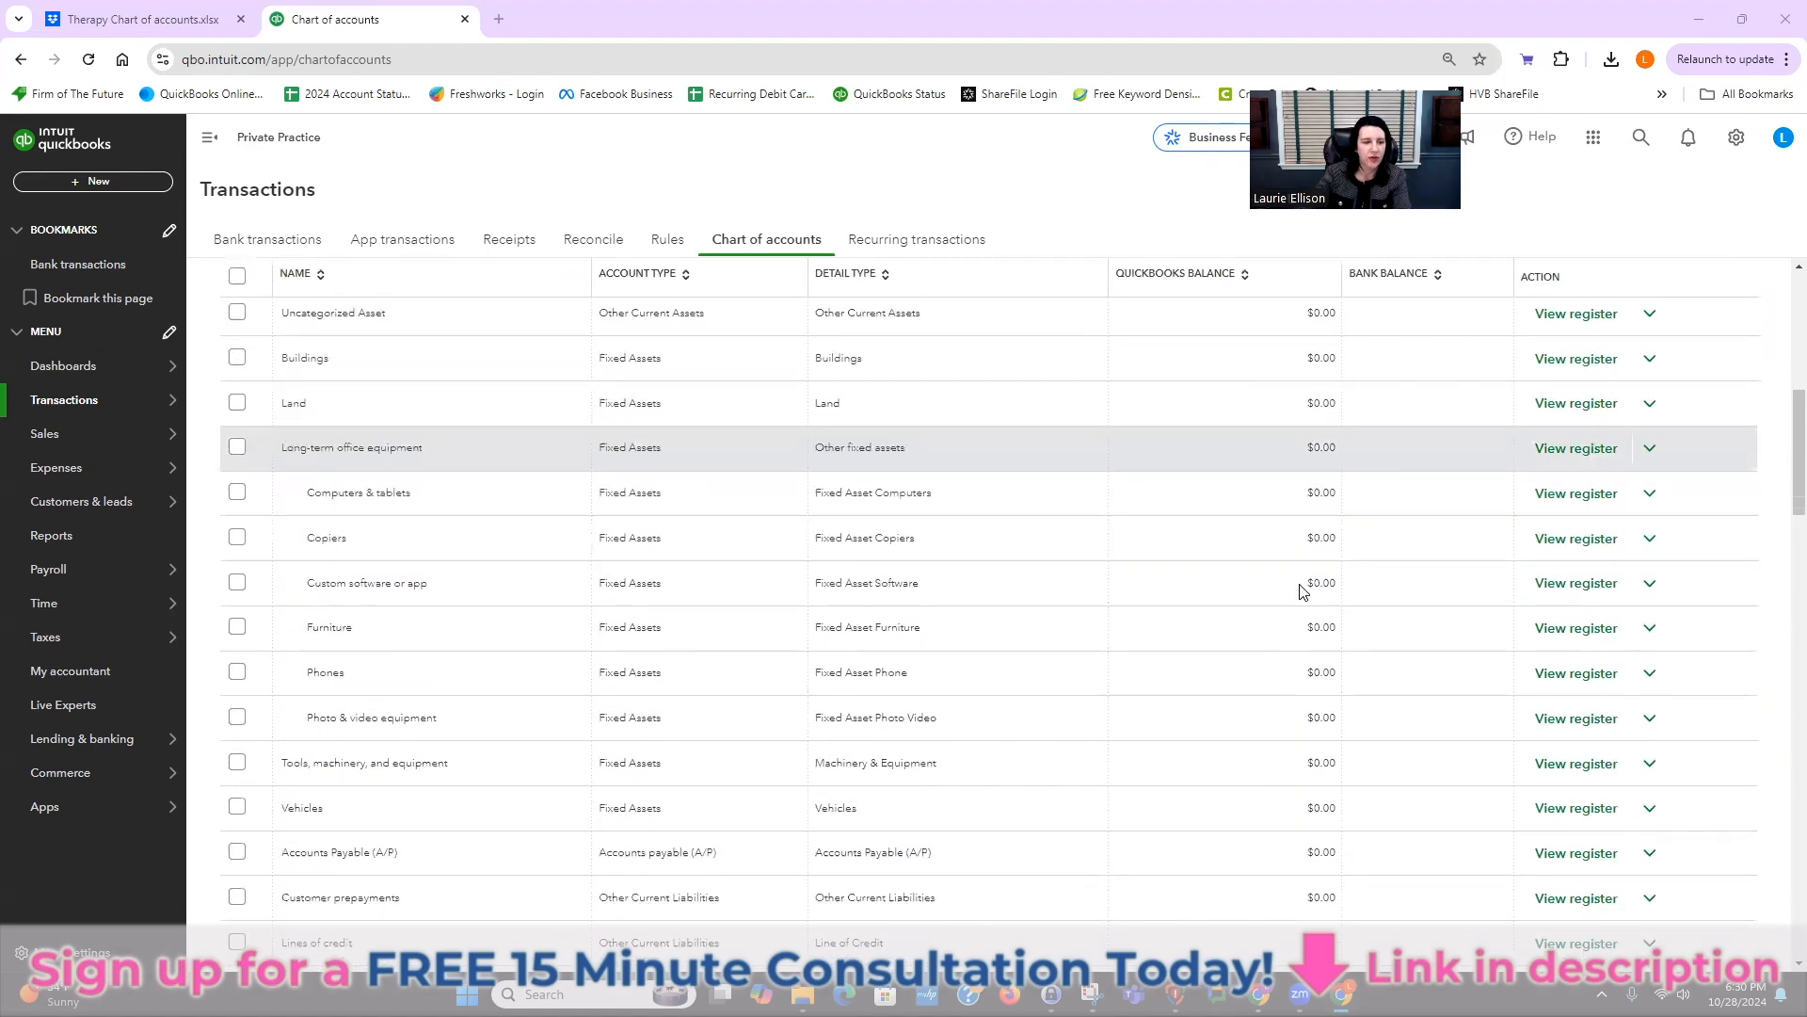
click(115, 20)
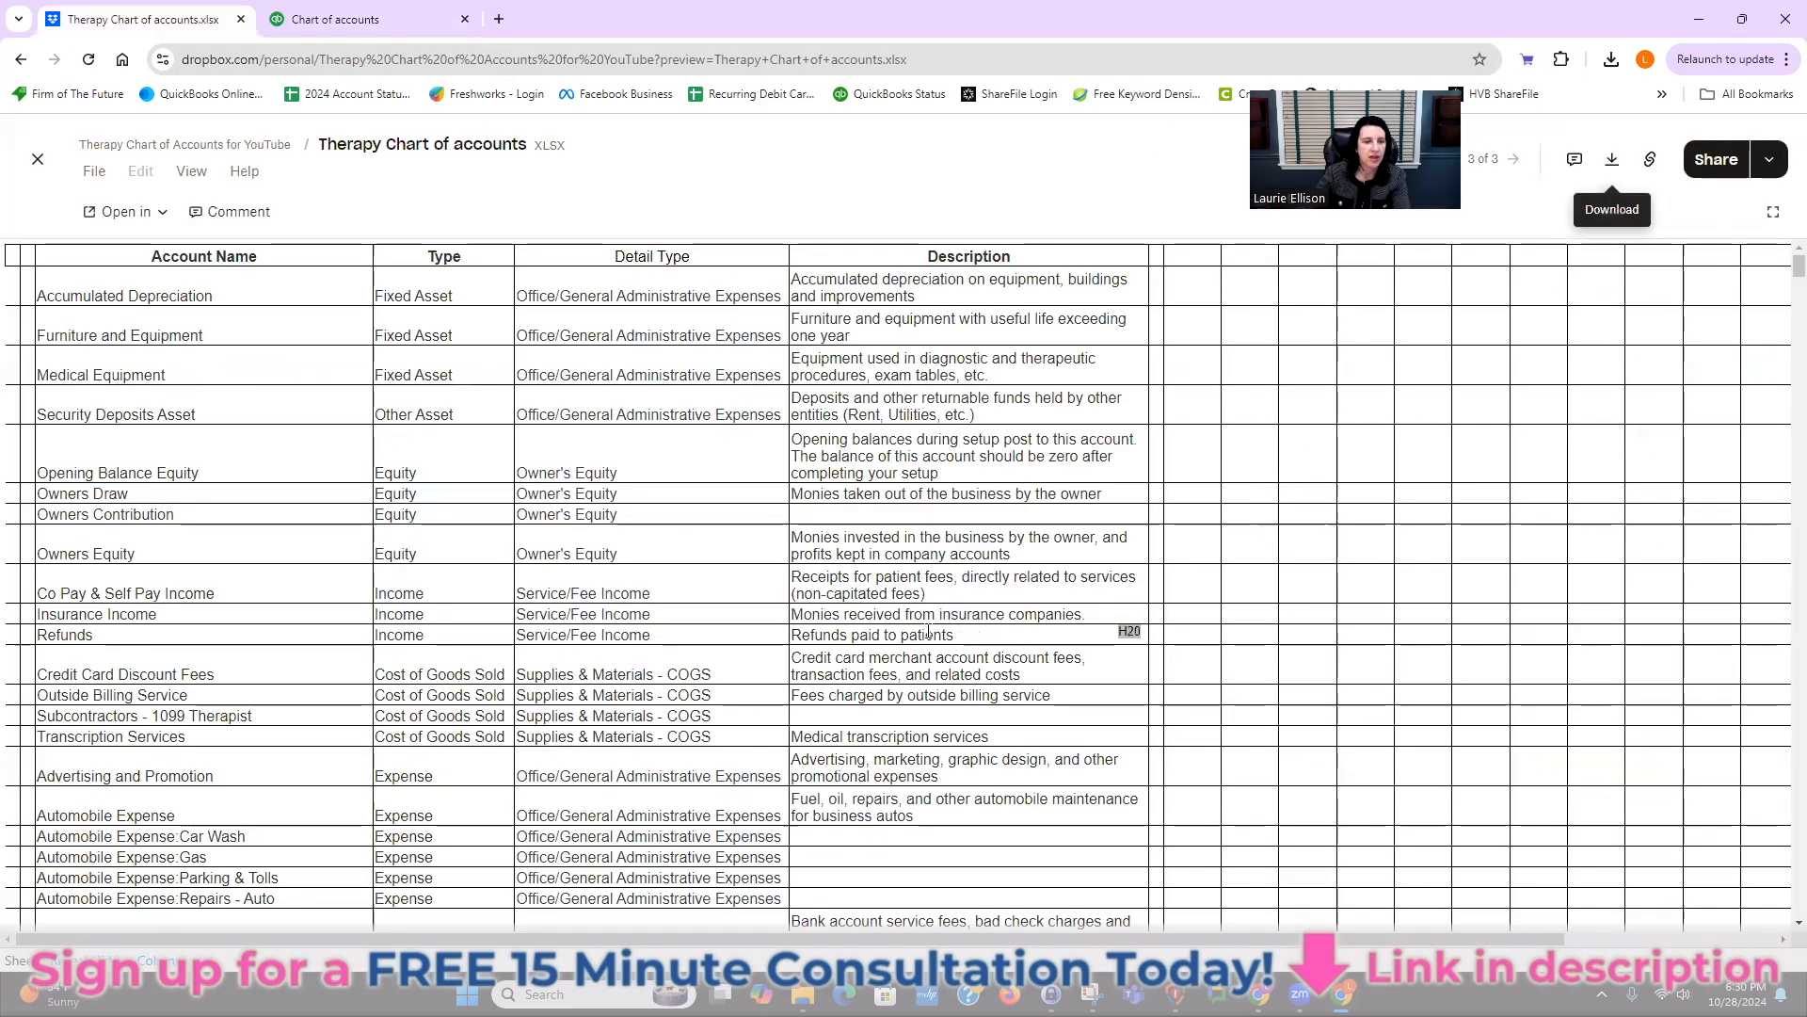
scroll(928, 630, down, 2)
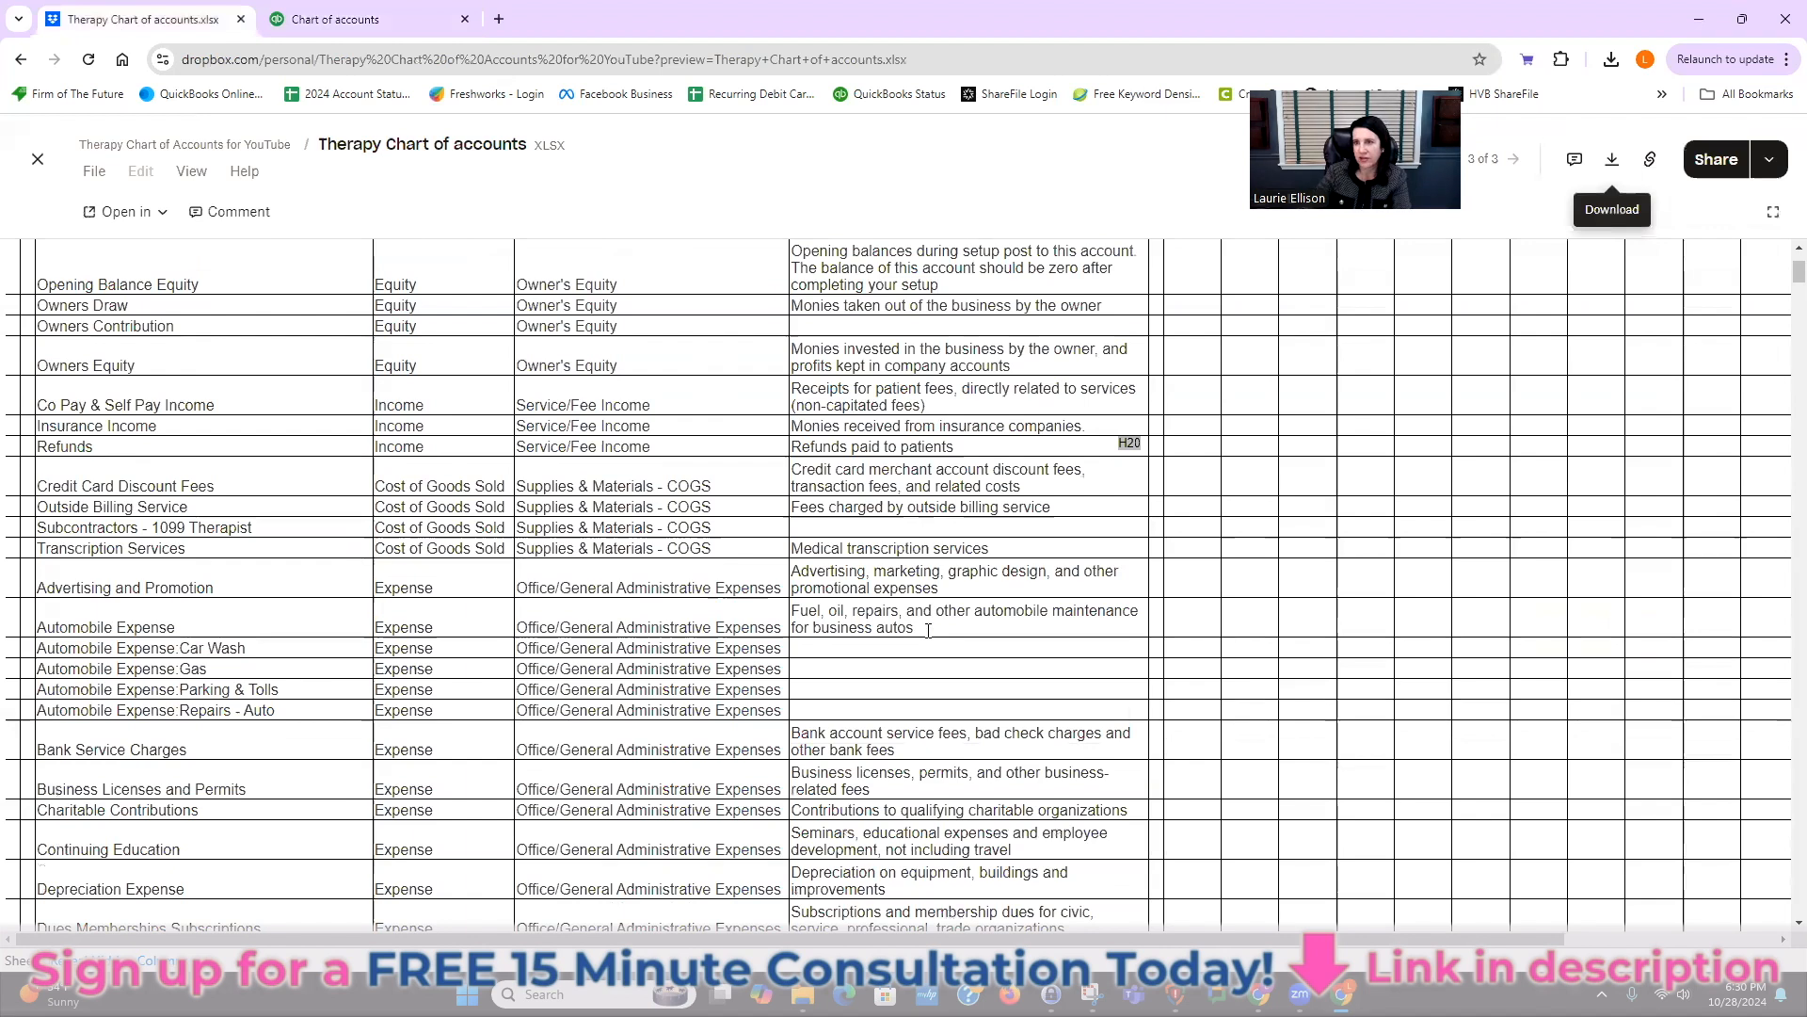
scroll(928, 630, up, 1)
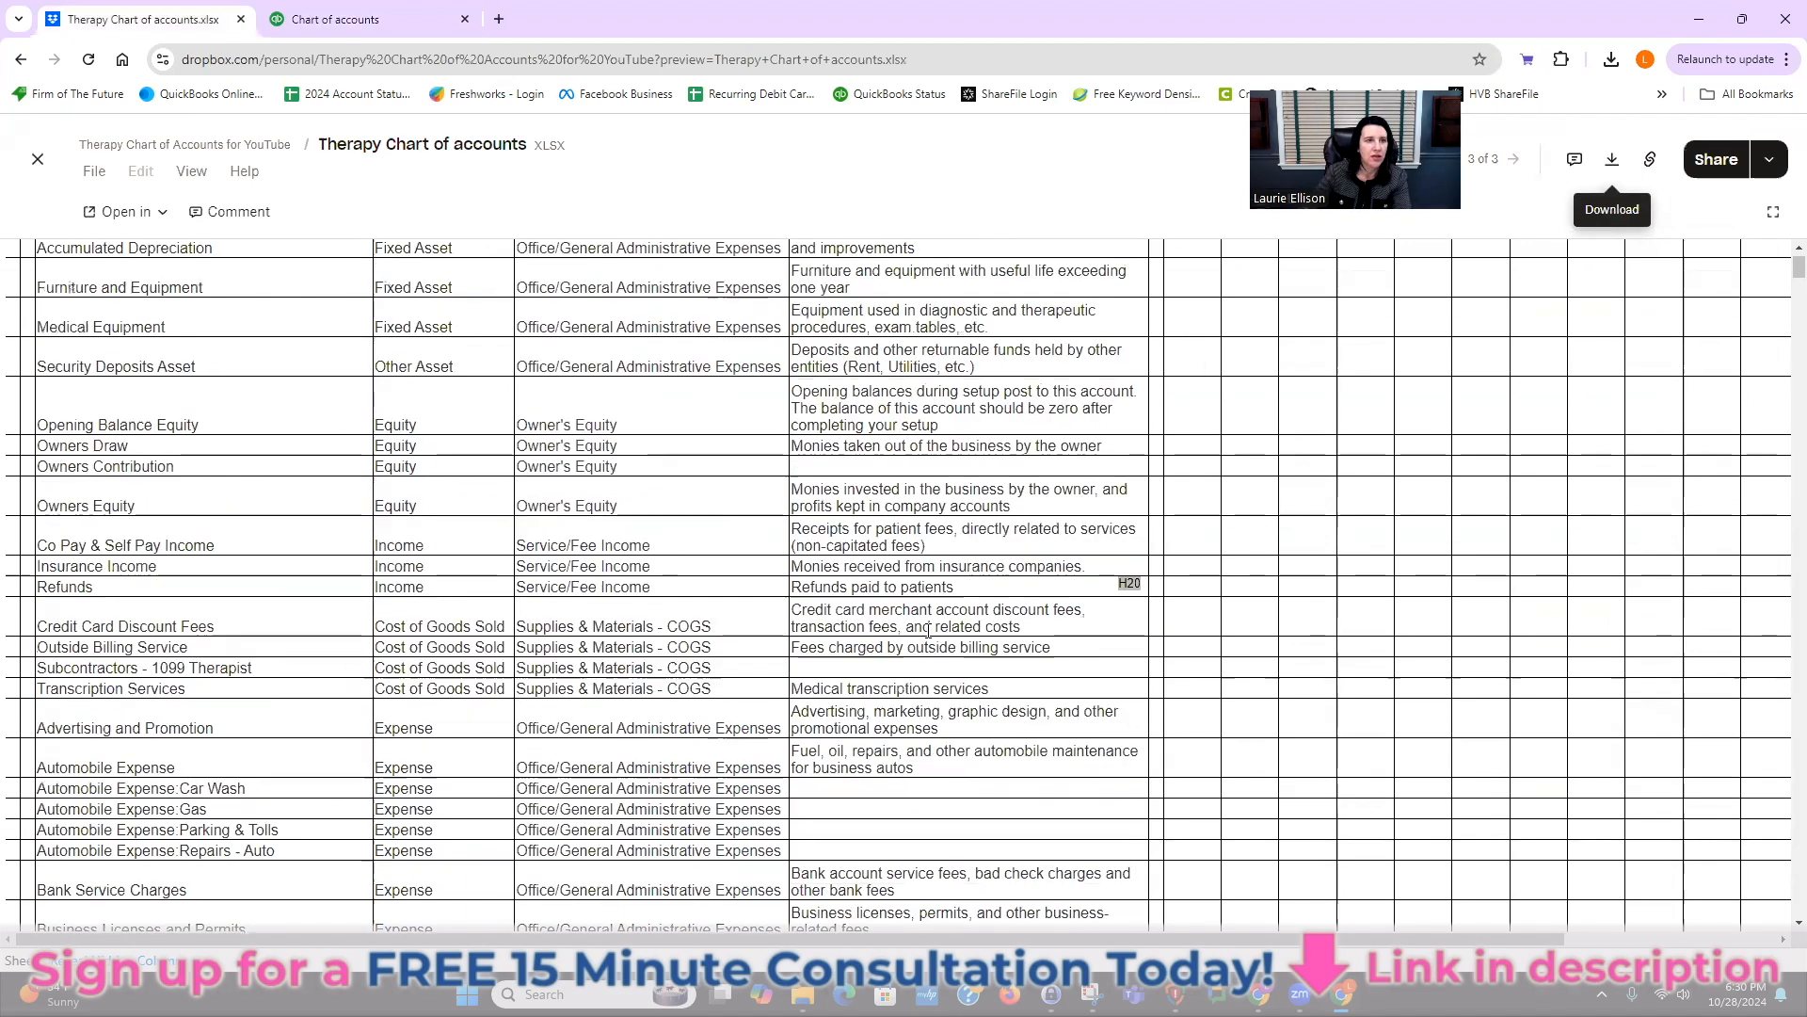
scroll(876, 489, up, 1)
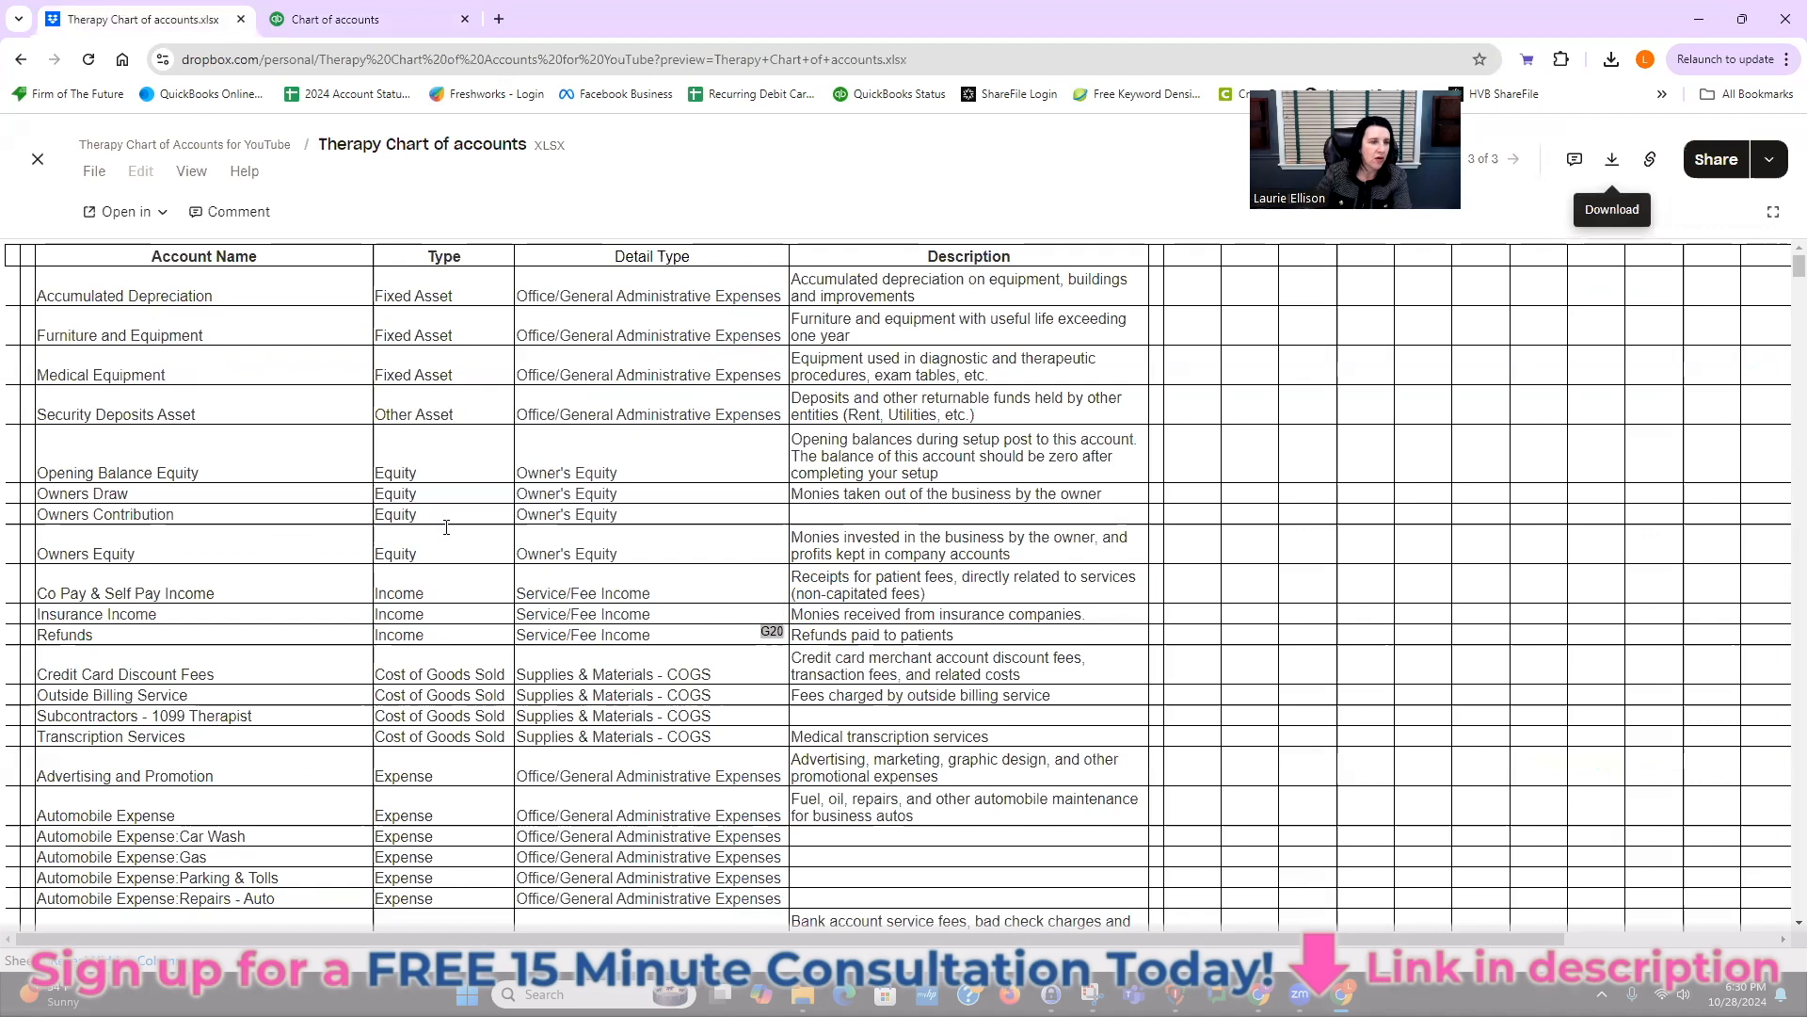
click(336, 21)
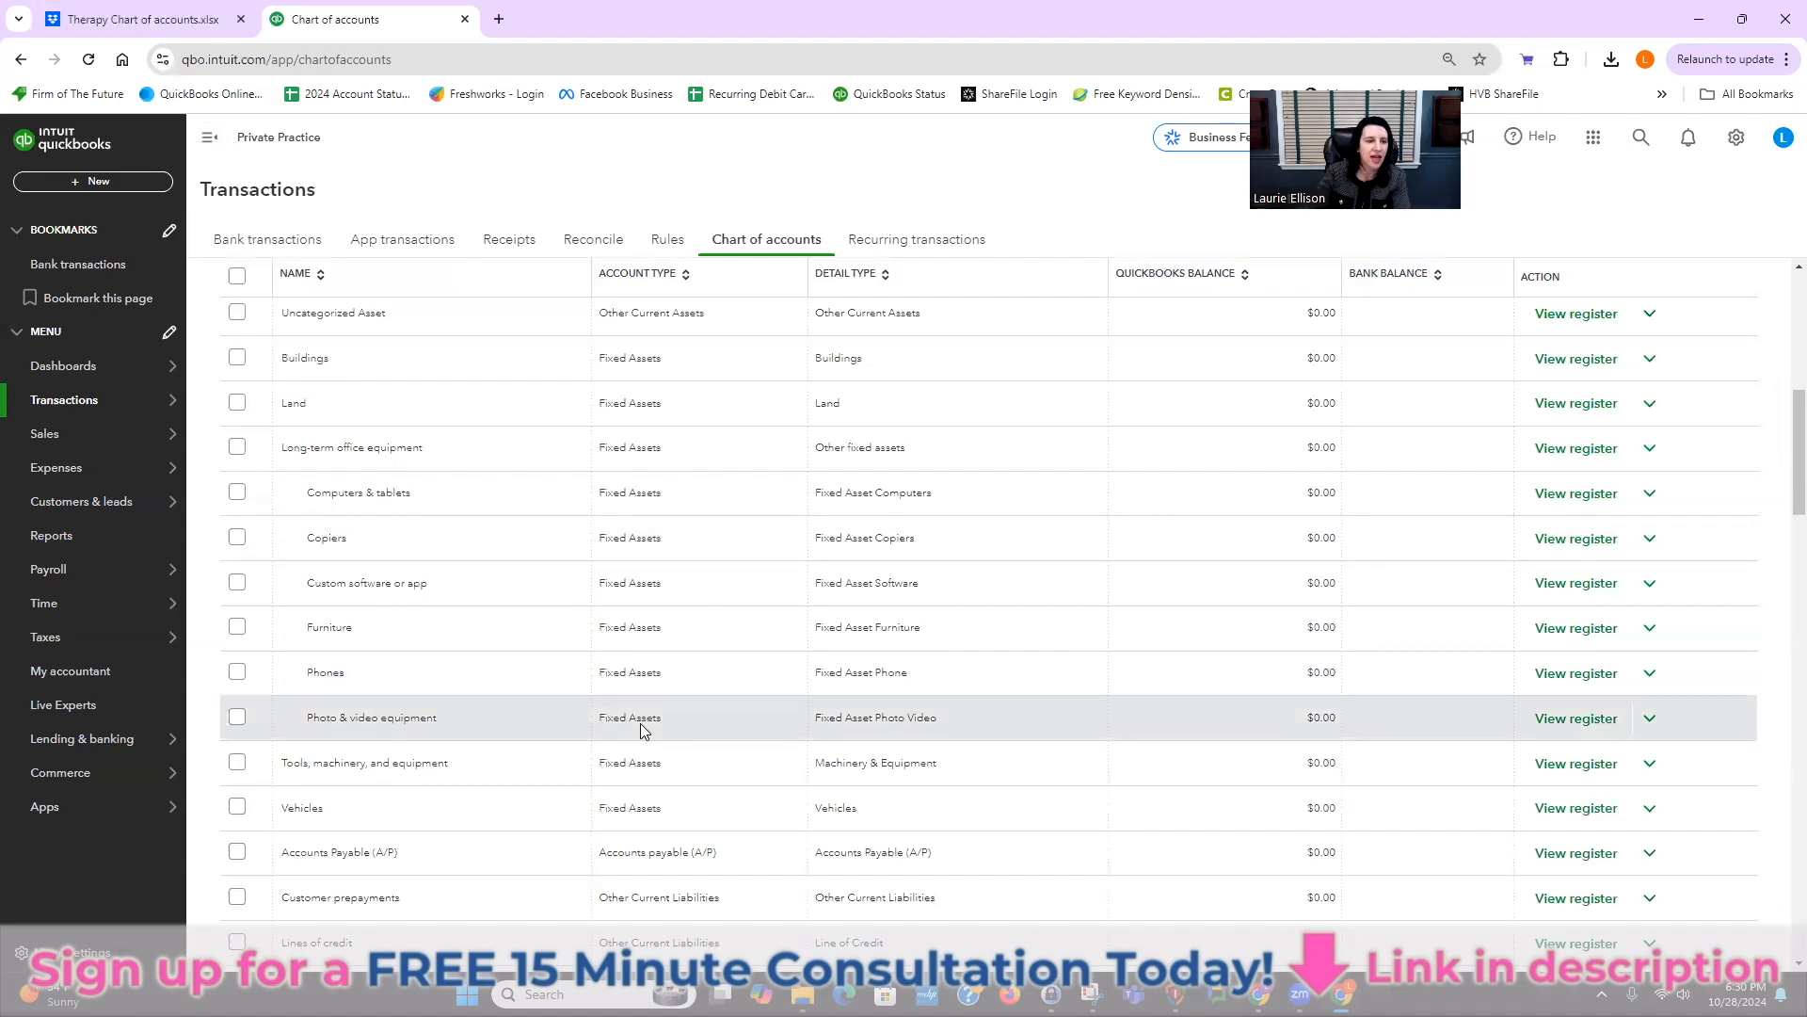
scroll(643, 731, up, 2)
- Return to the Dropbox therapy spreadsheet and skim its expense accounts and subaccounts
click(172, 20)
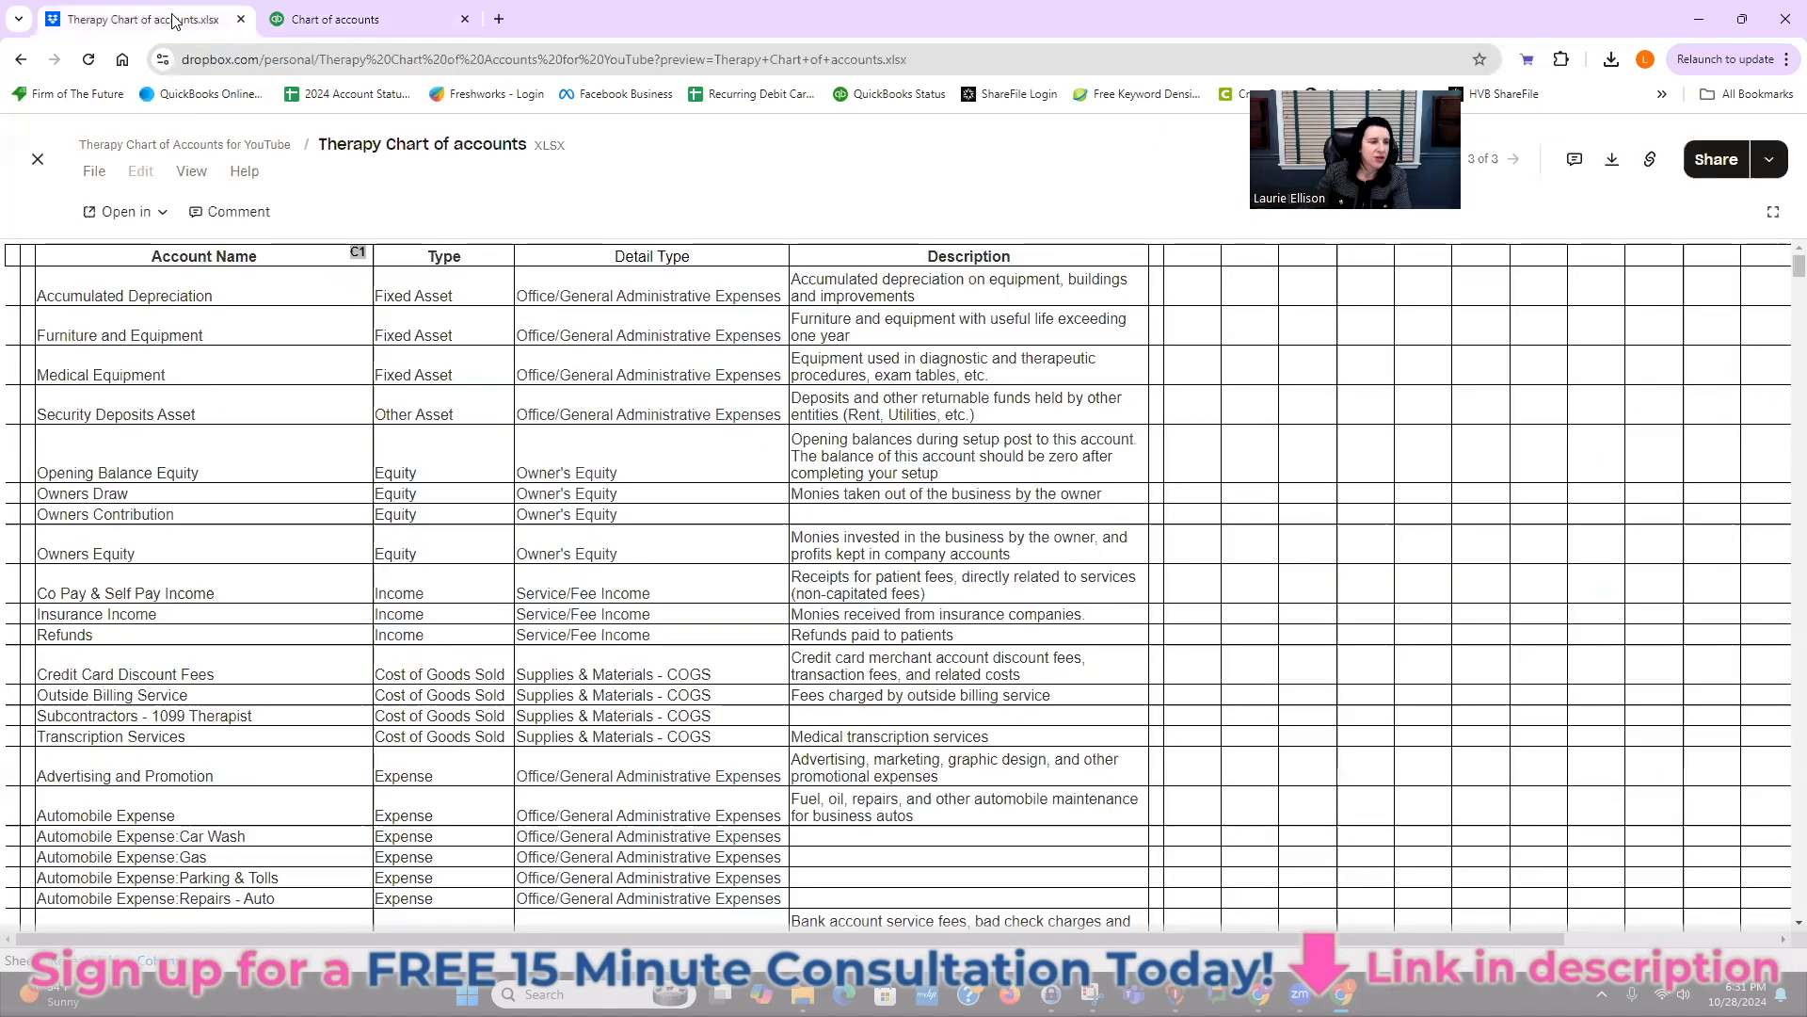
scroll(490, 562, down, 5)
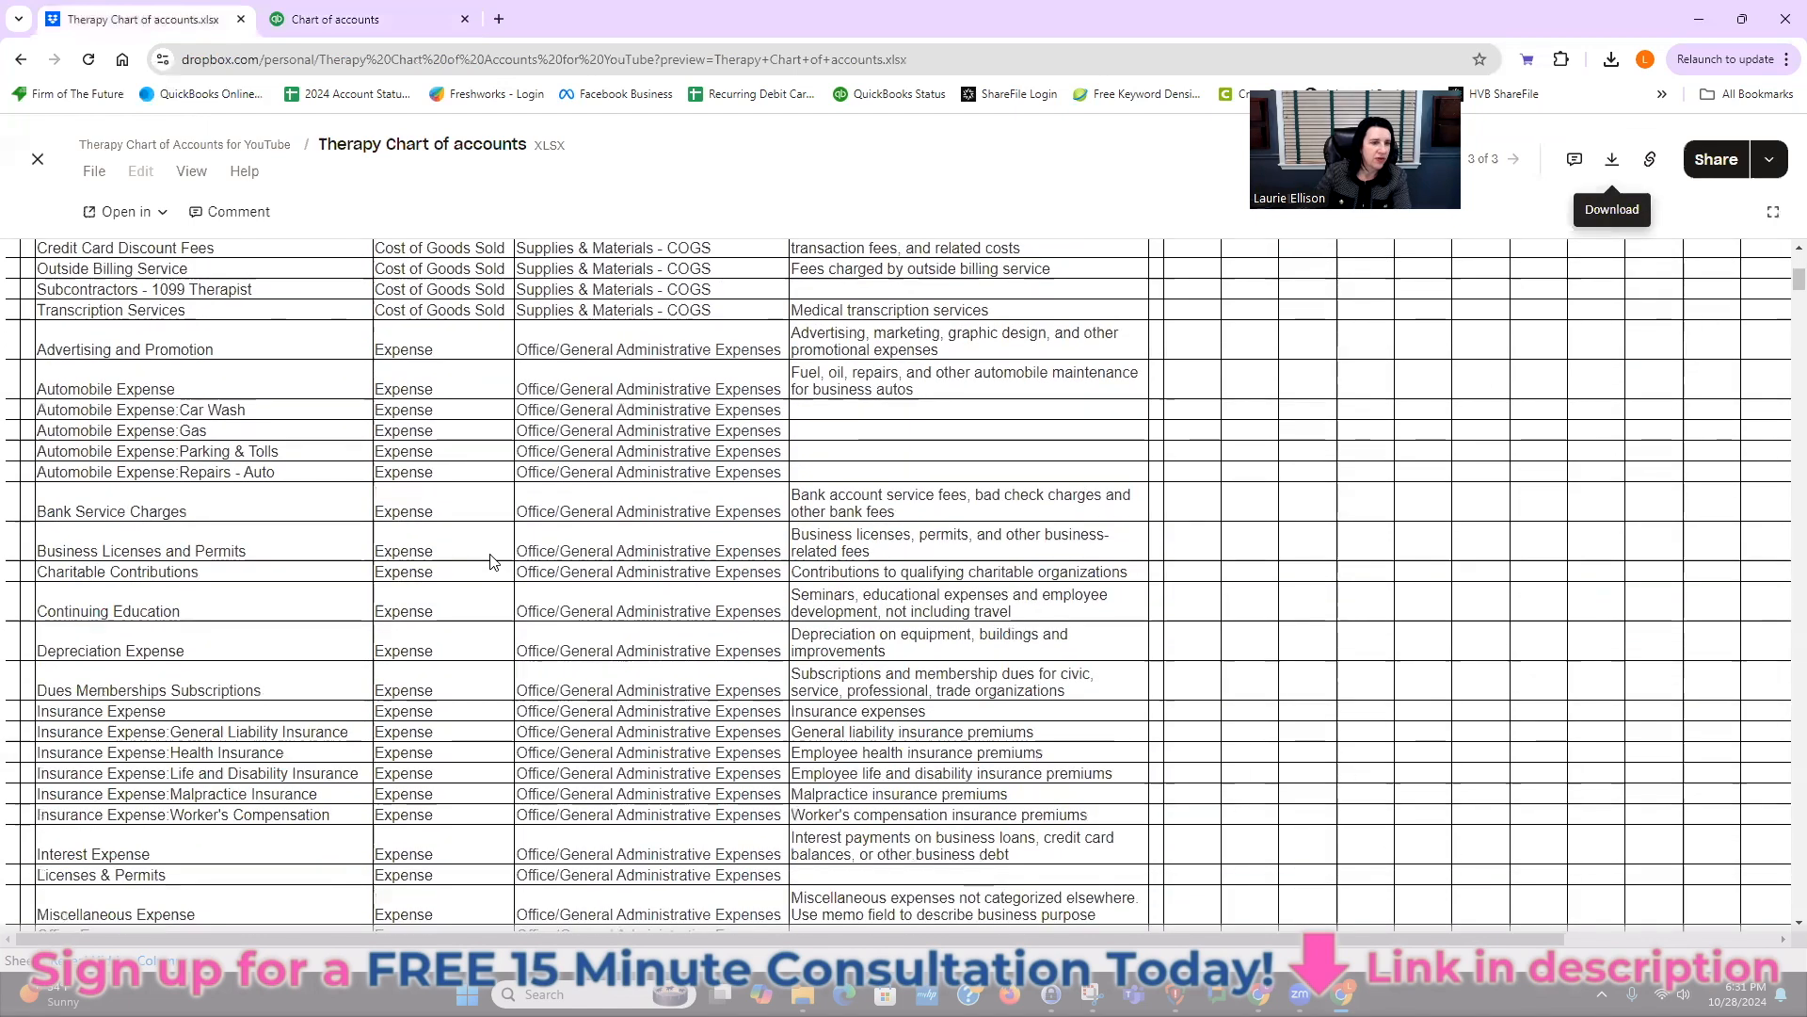
scroll(489, 562, down, 8)
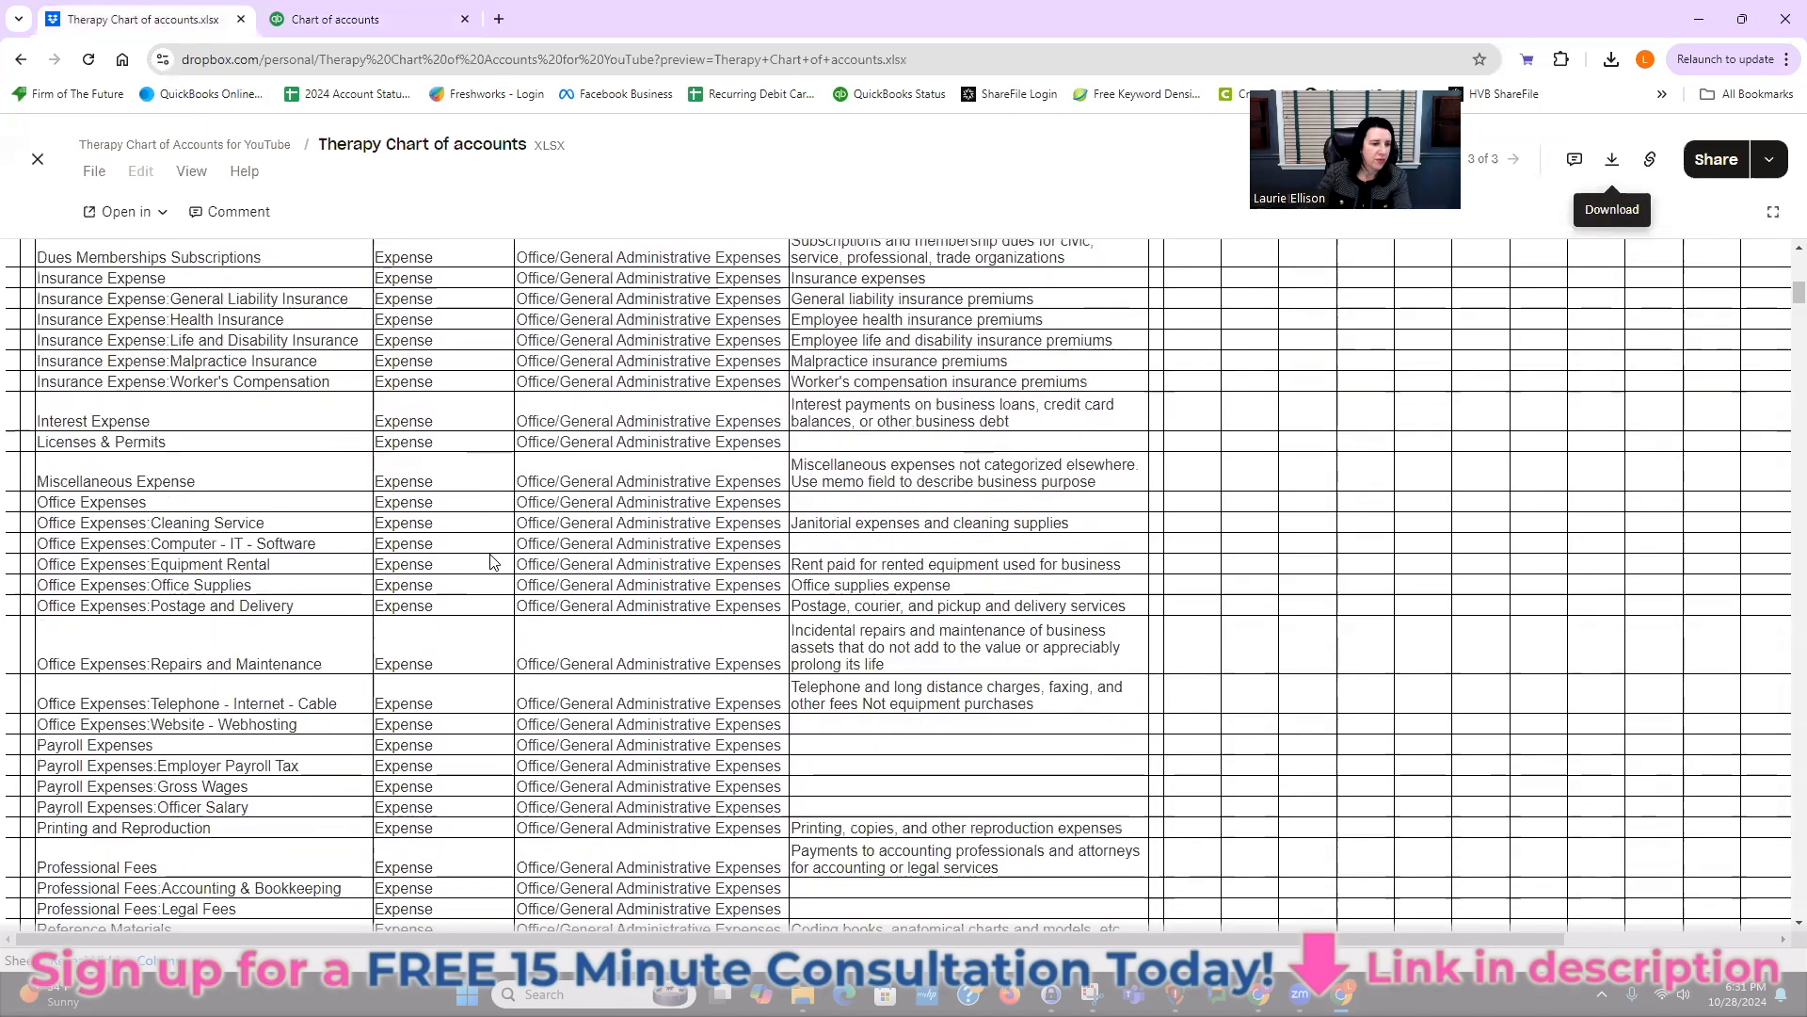
scroll(490, 562, up, 3)
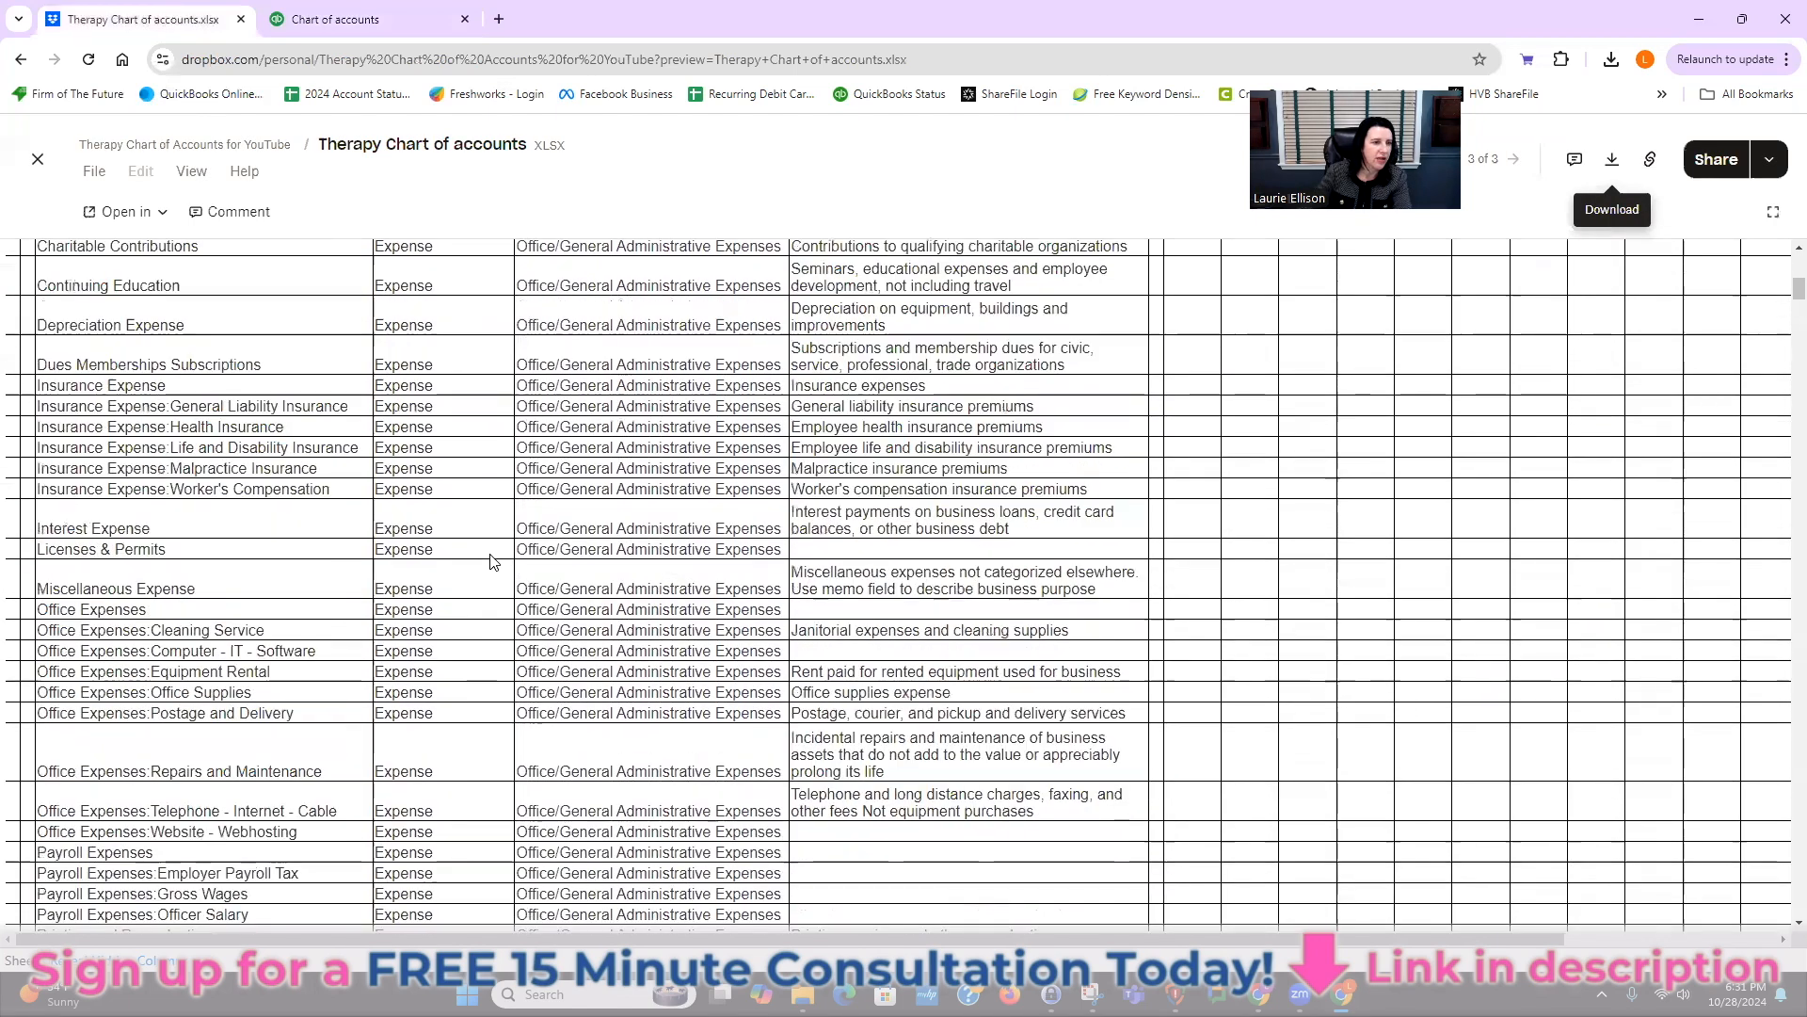
scroll(246, 343, up, 10)
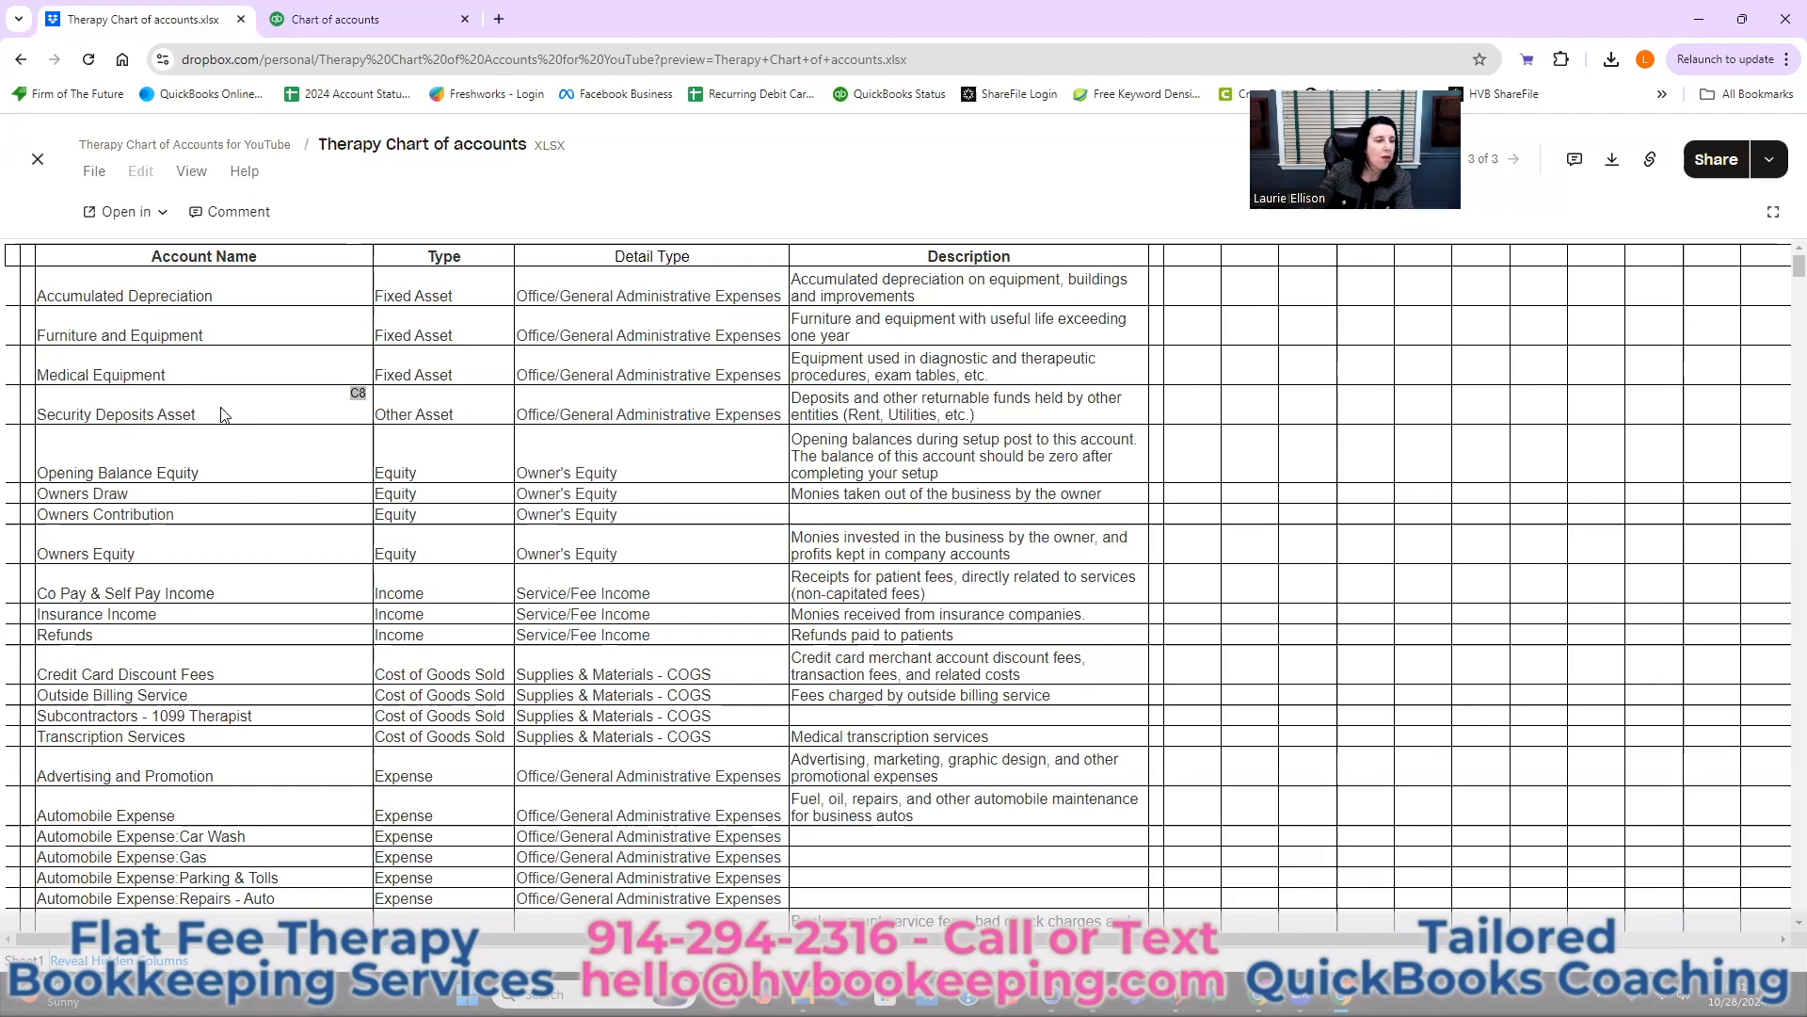
- Read through the therapy account list in order, from the asset and equity accounts down to Ask My Accountant
scroll(224, 414, down, 1)
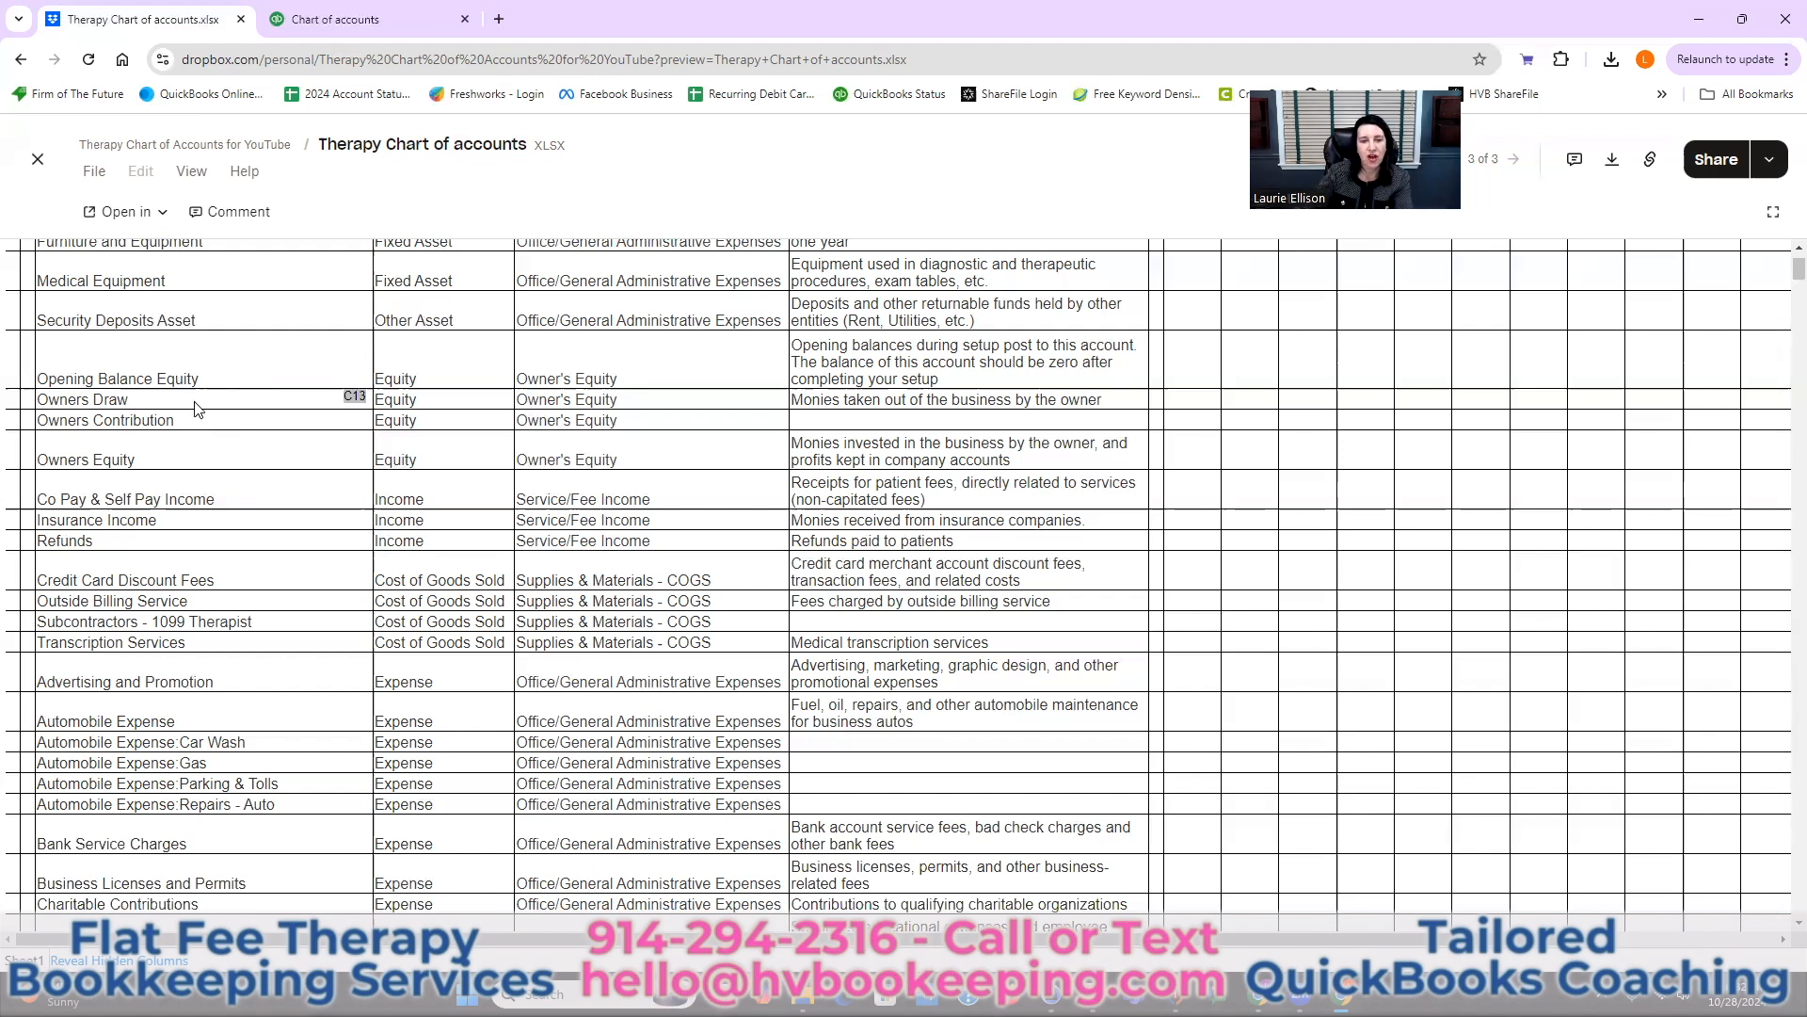
scroll(198, 409, down, 1)
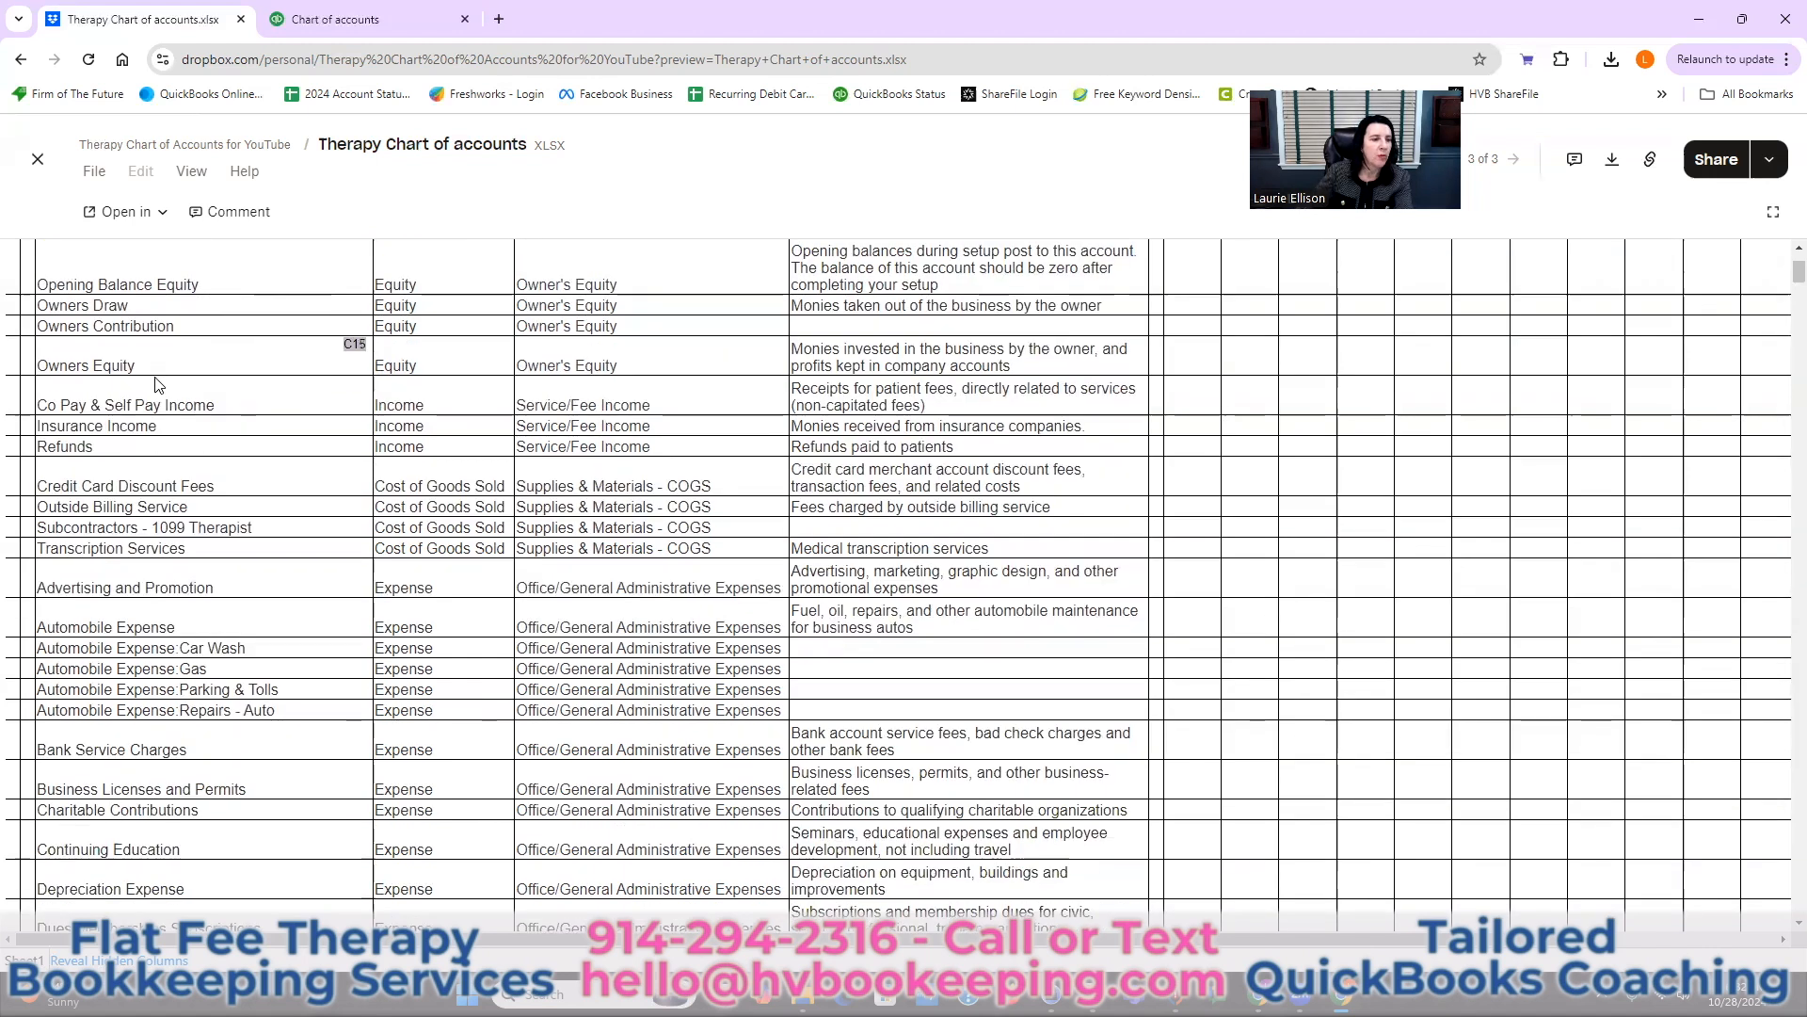
scroll(149, 399, down, 1)
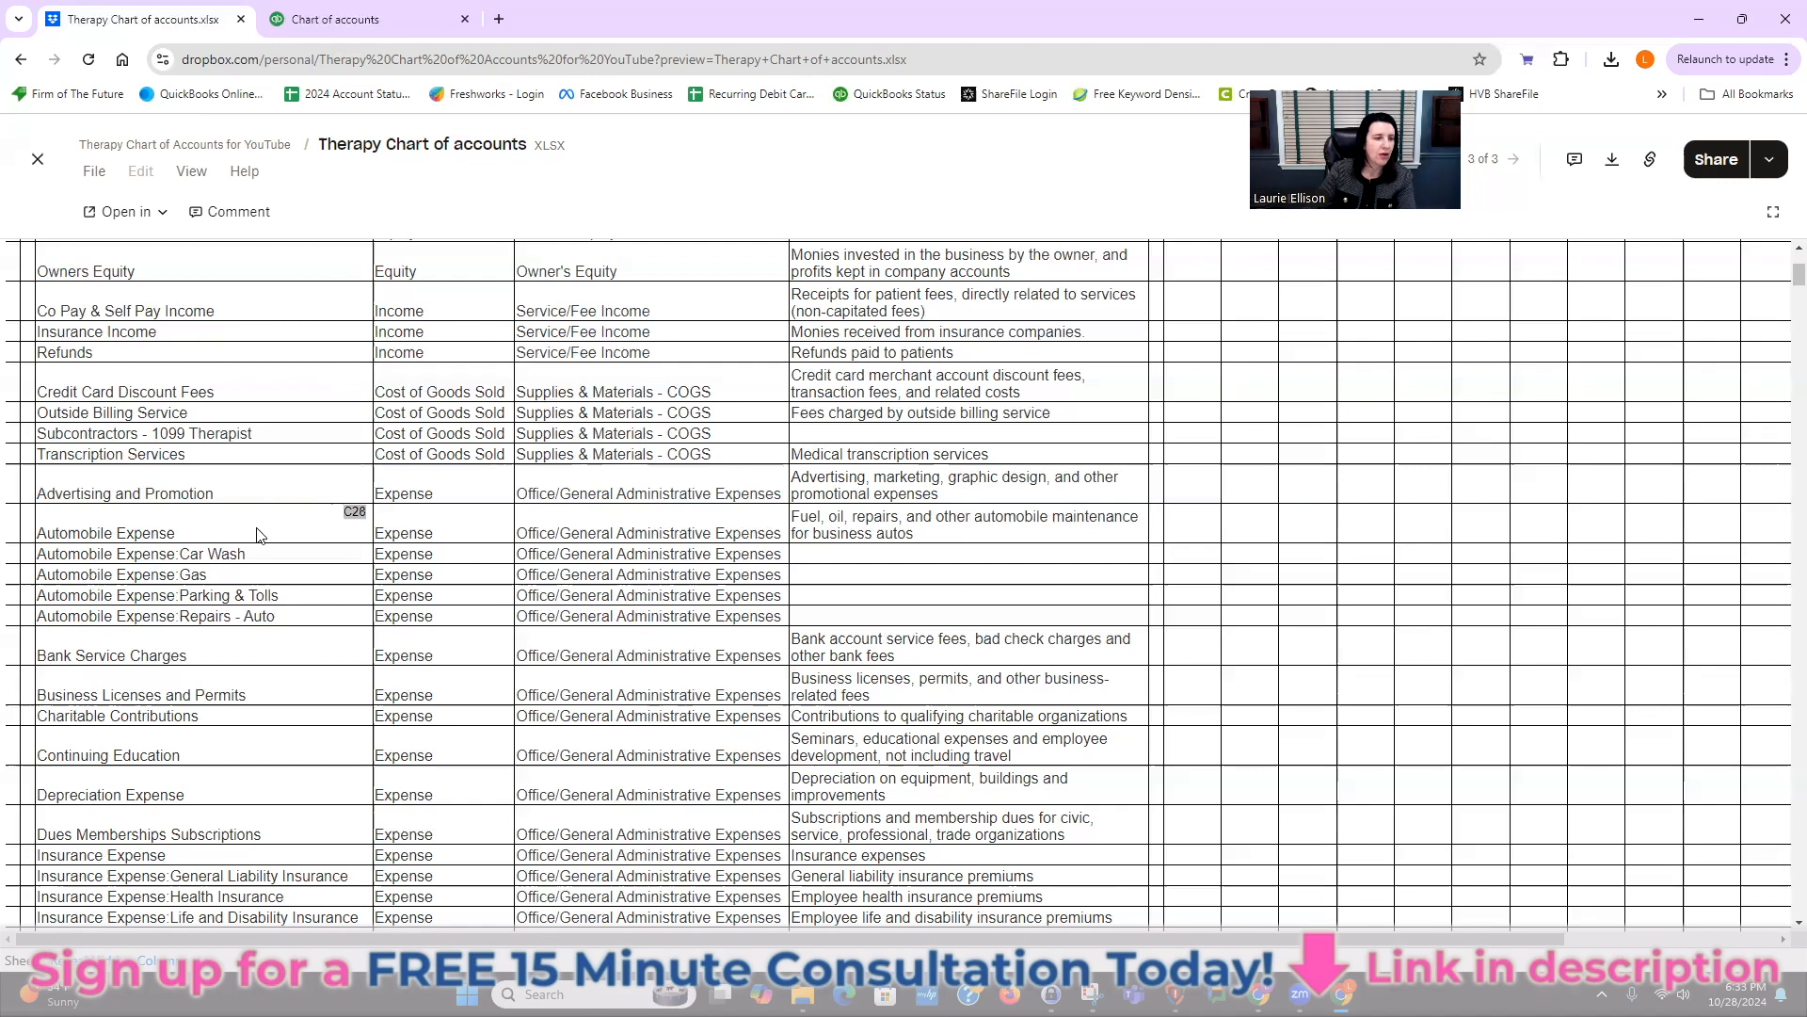
scroll(260, 535, down, 1)
scroll(261, 535, down, 2)
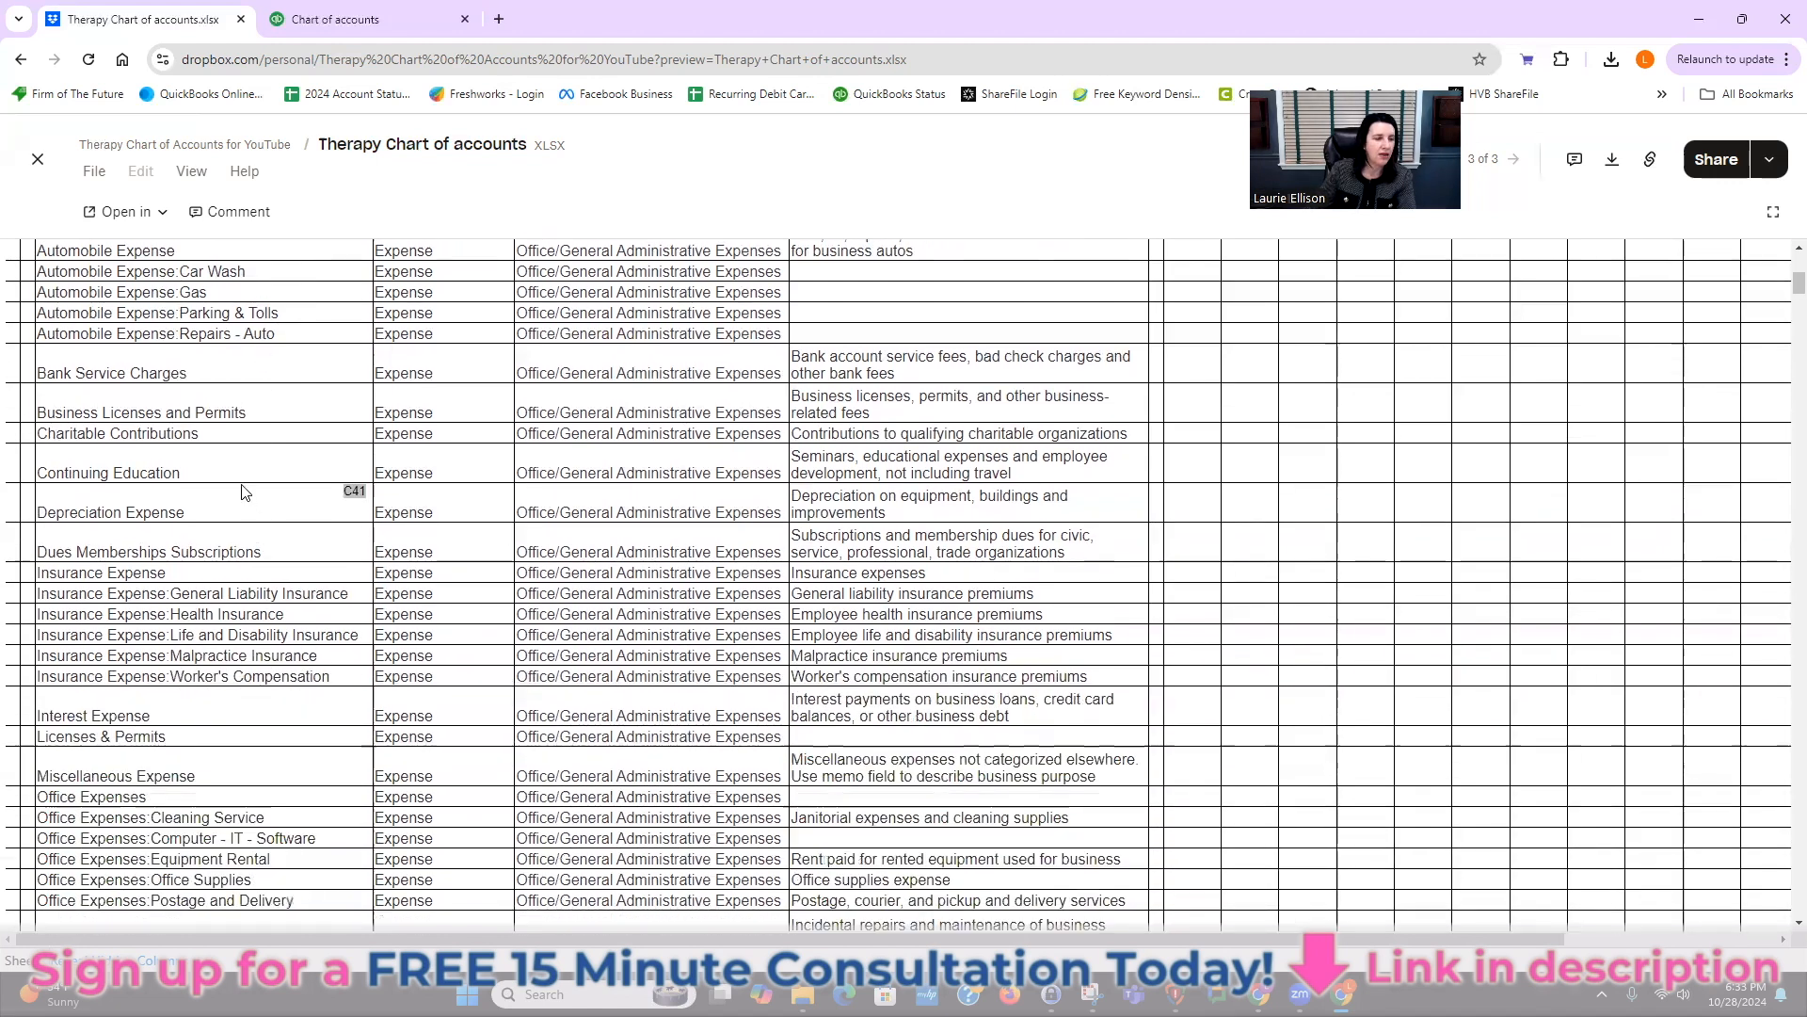
scroll(242, 490, down, 1)
scroll(242, 491, down, 1)
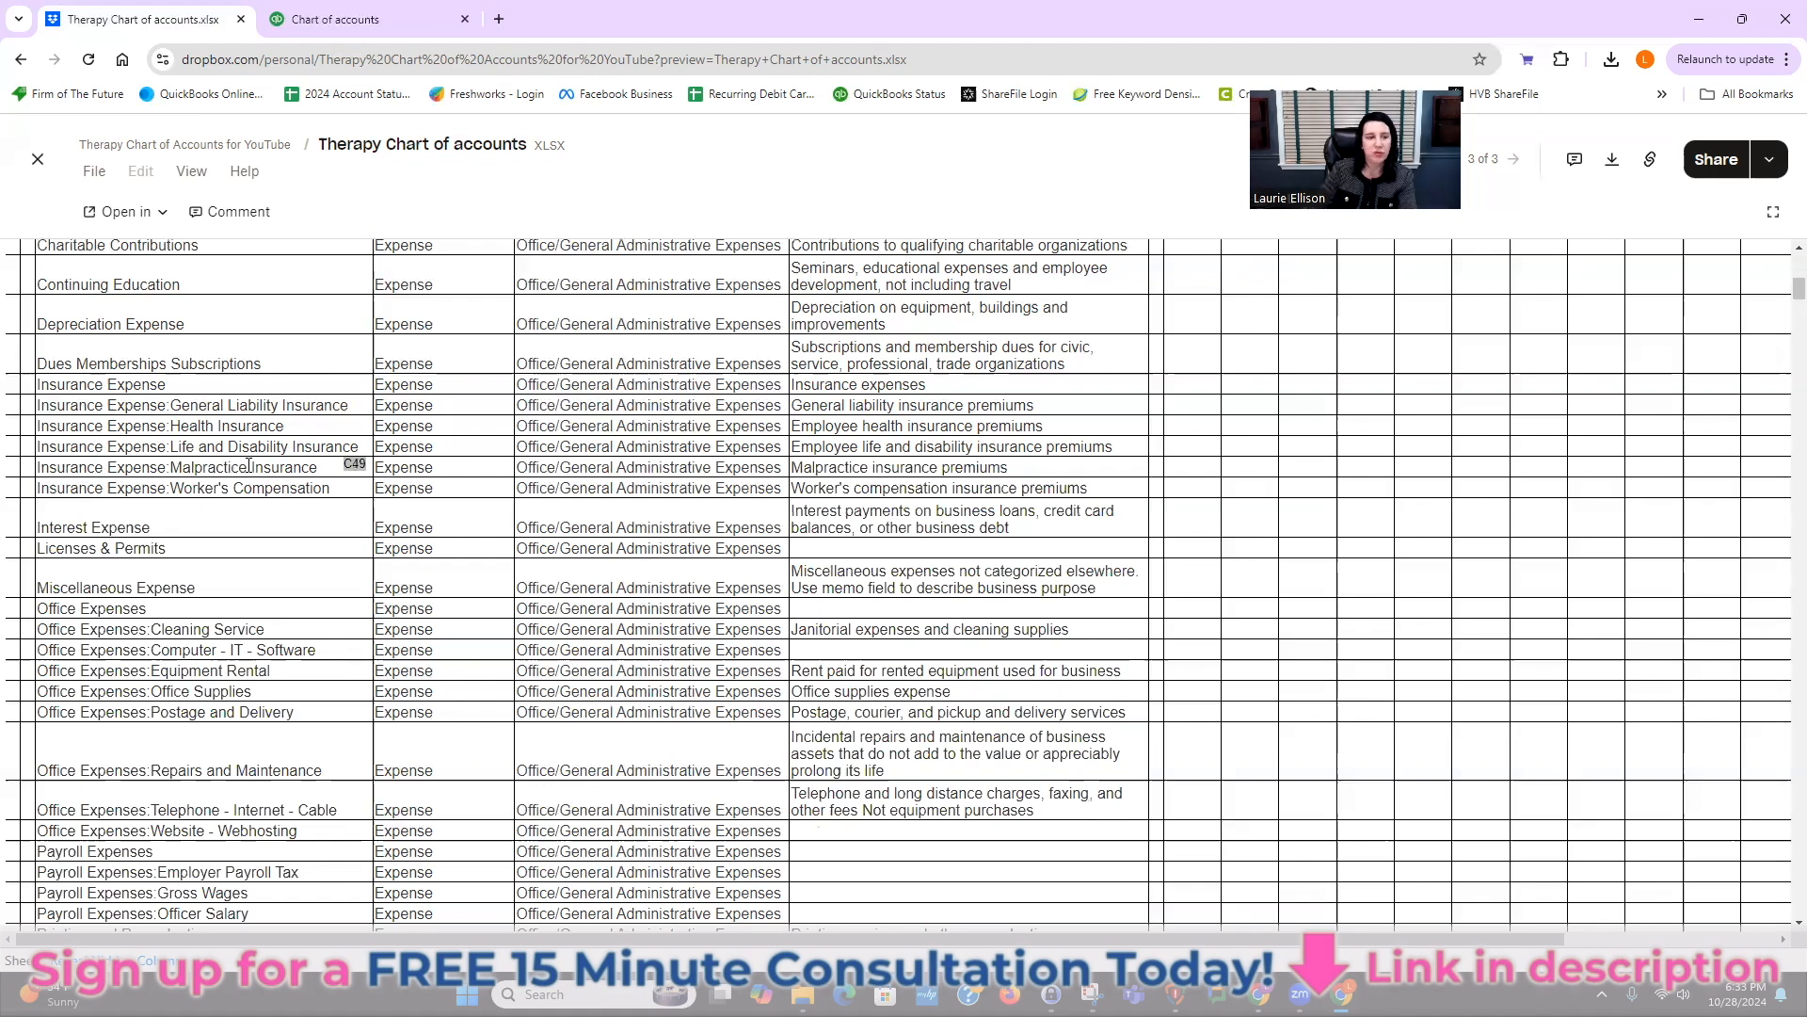
scroll(262, 465, down, 1)
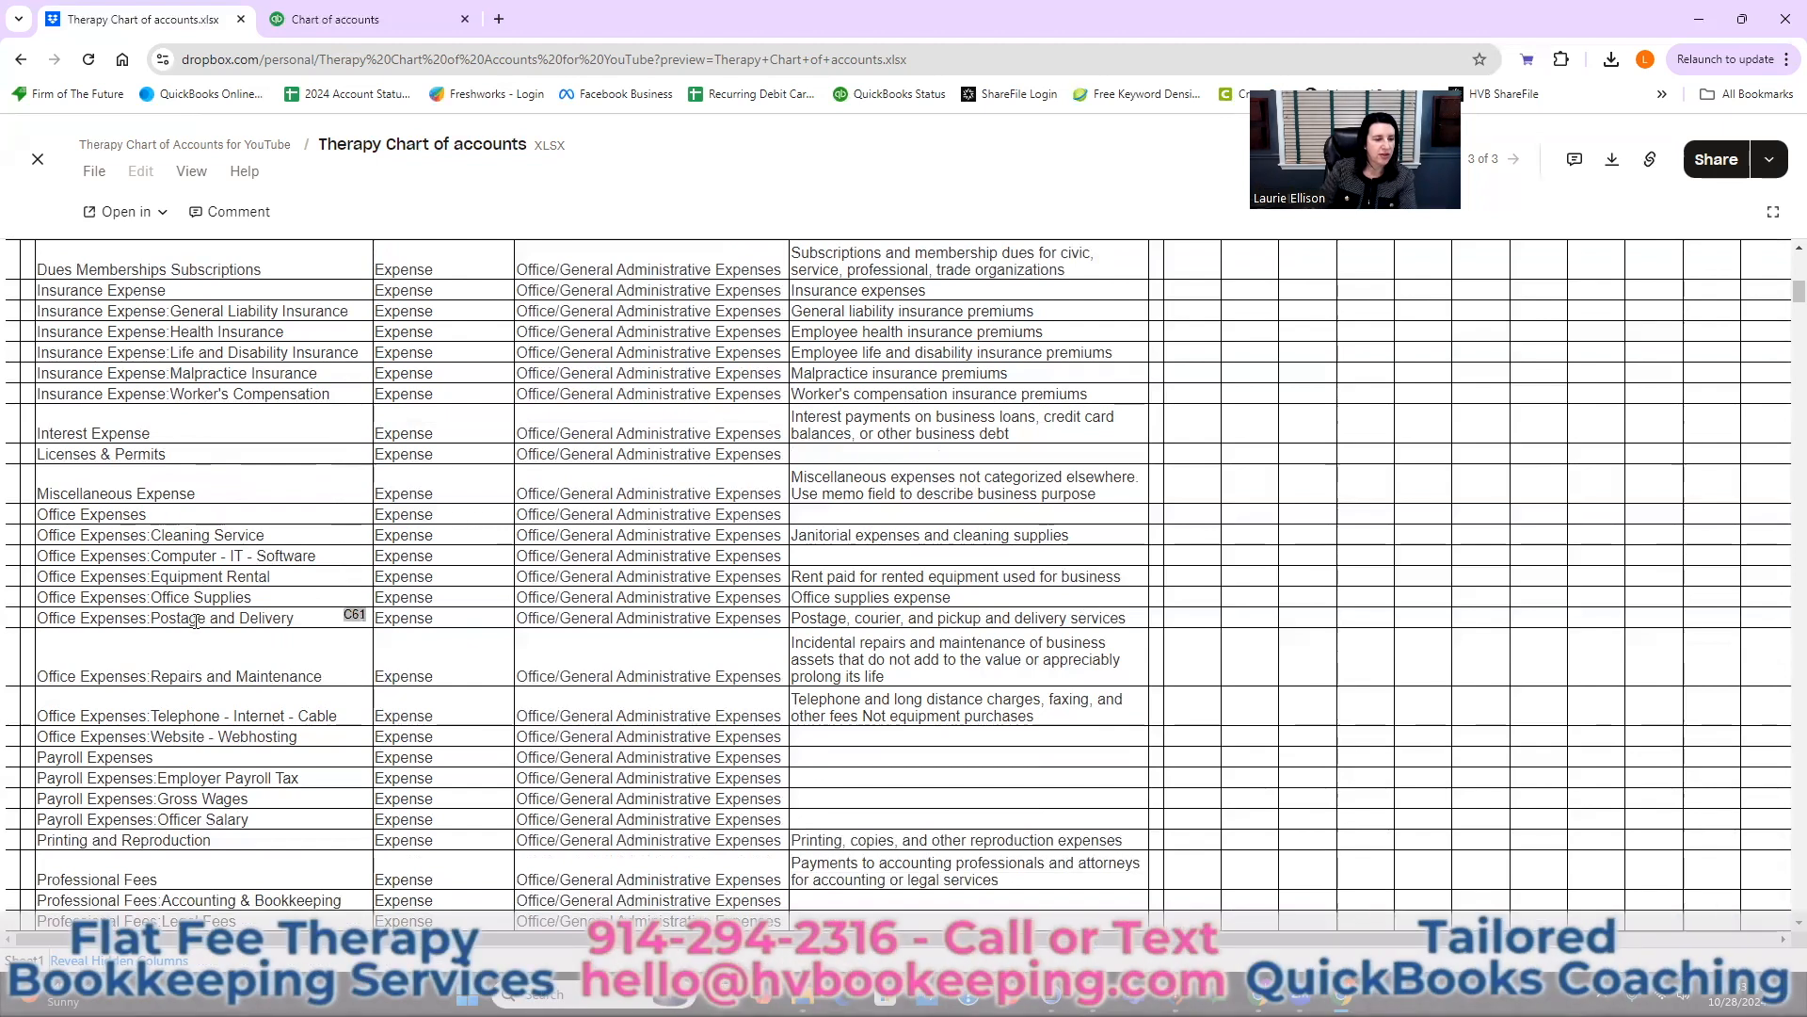
scroll(195, 621, down, 2)
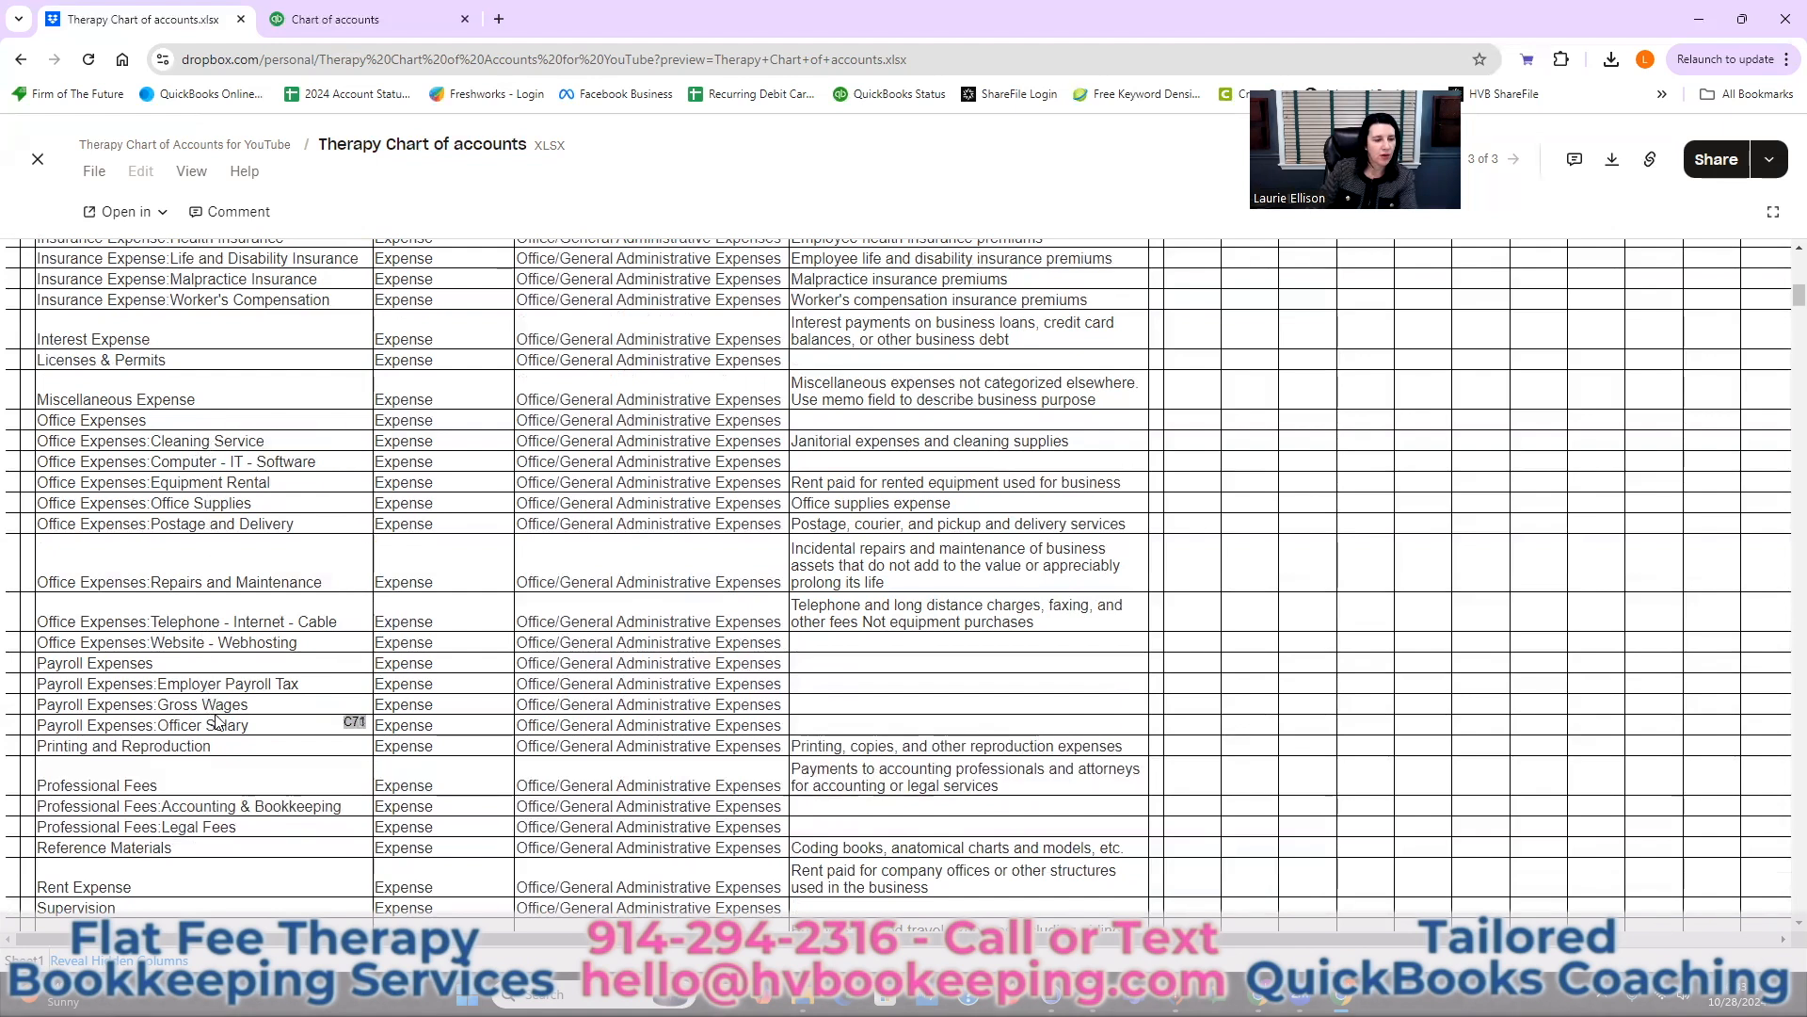
scroll(217, 721, down, 4)
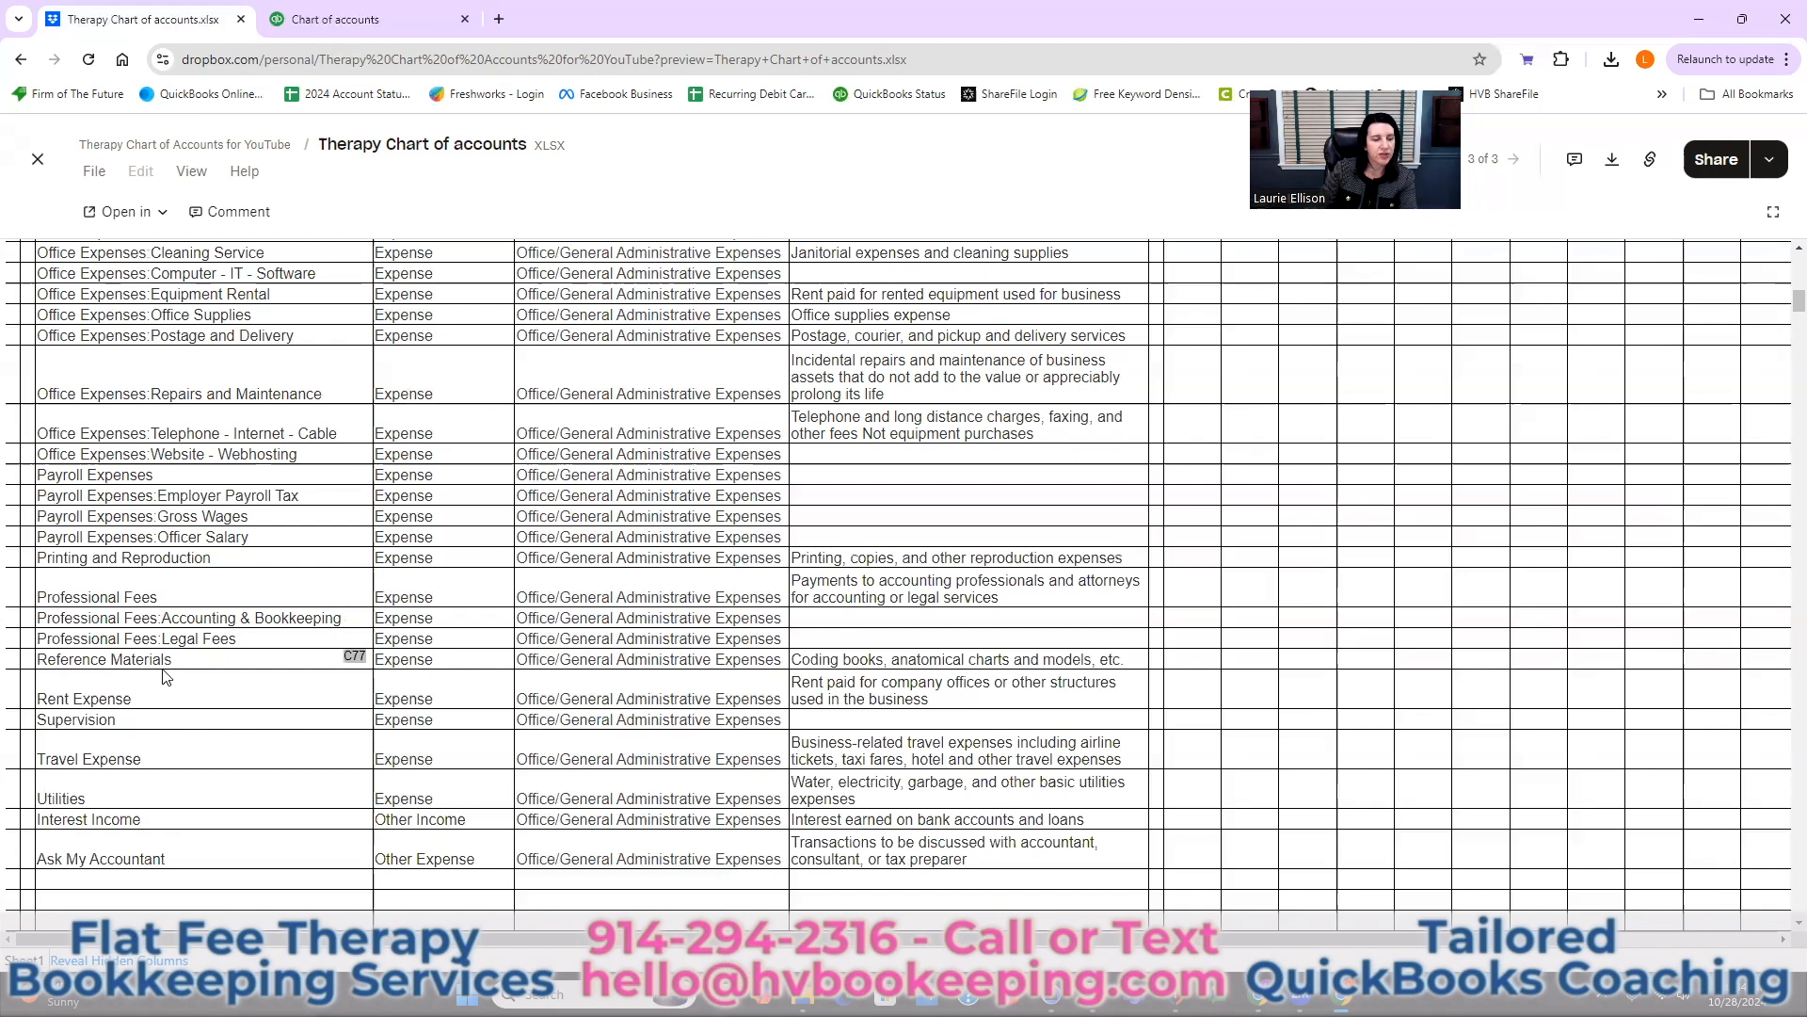
scroll(165, 676, down, 3)
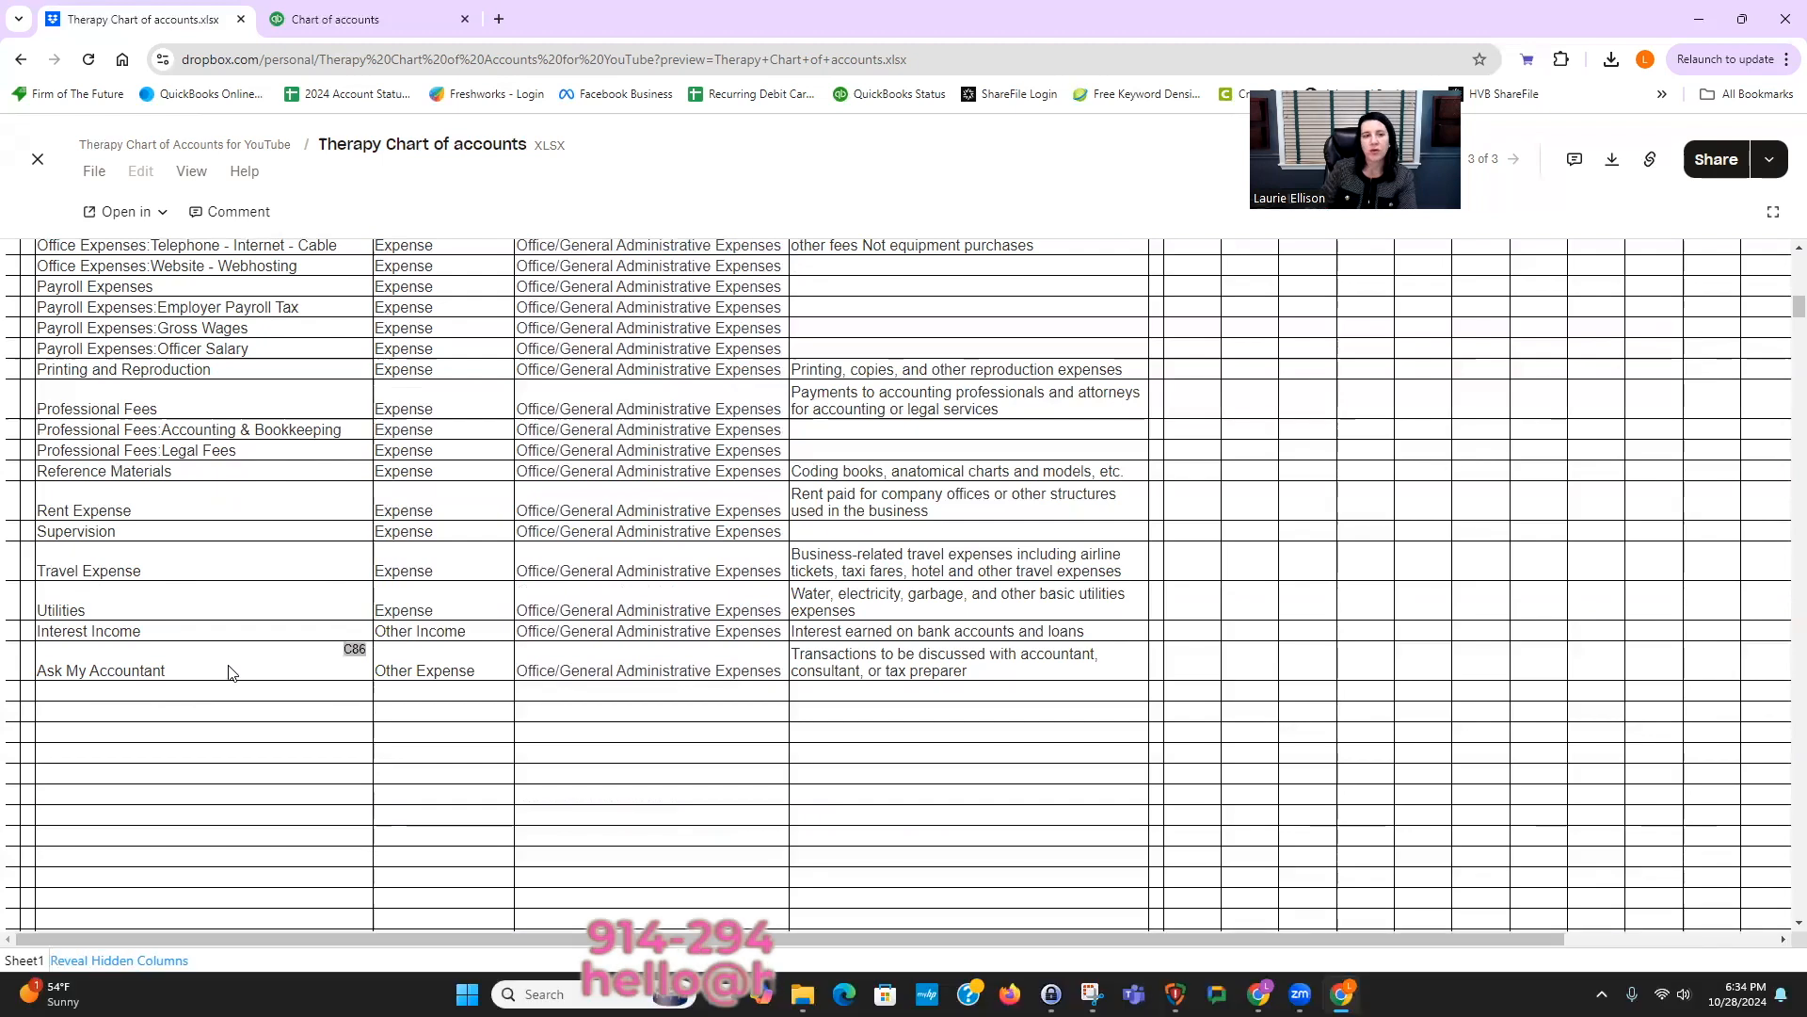
scroll(377, 692, up, 20)
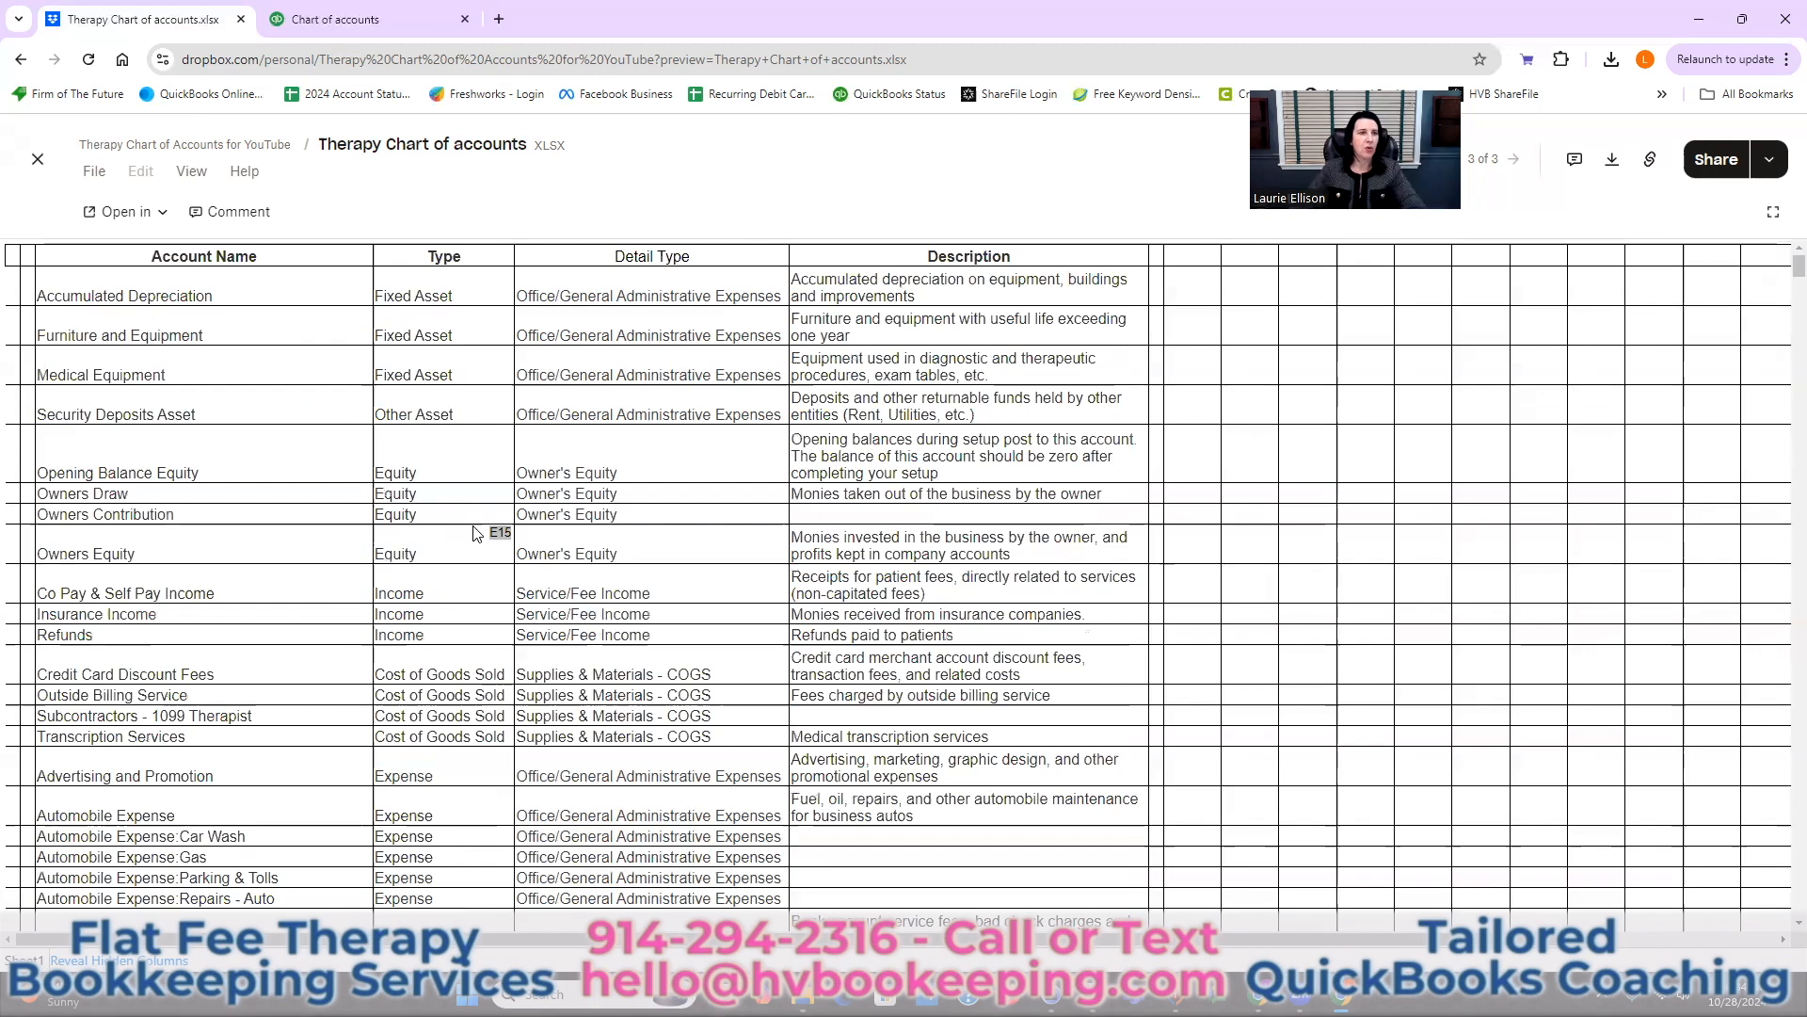
- Switch to the QuickBooks chart of accounts and rename the Cash account to Chase followed by the bank account's last four digits
click(392, 23)
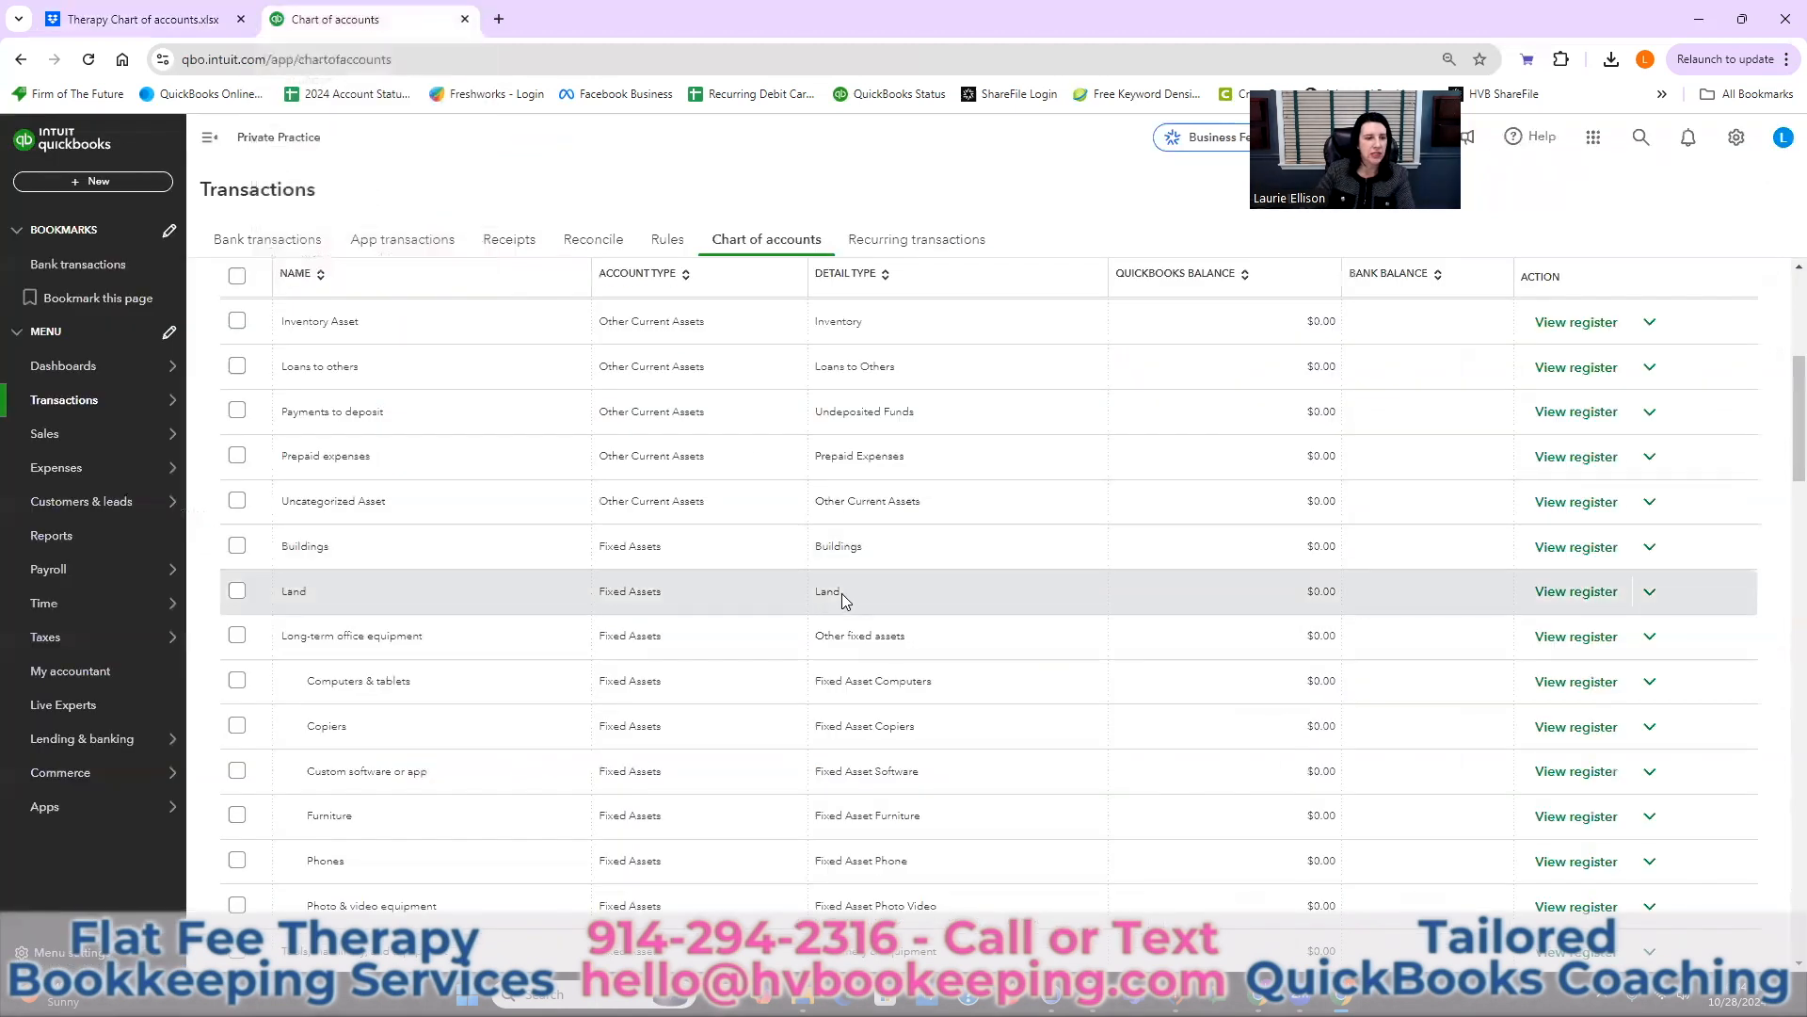
scroll(842, 603, up, 5)
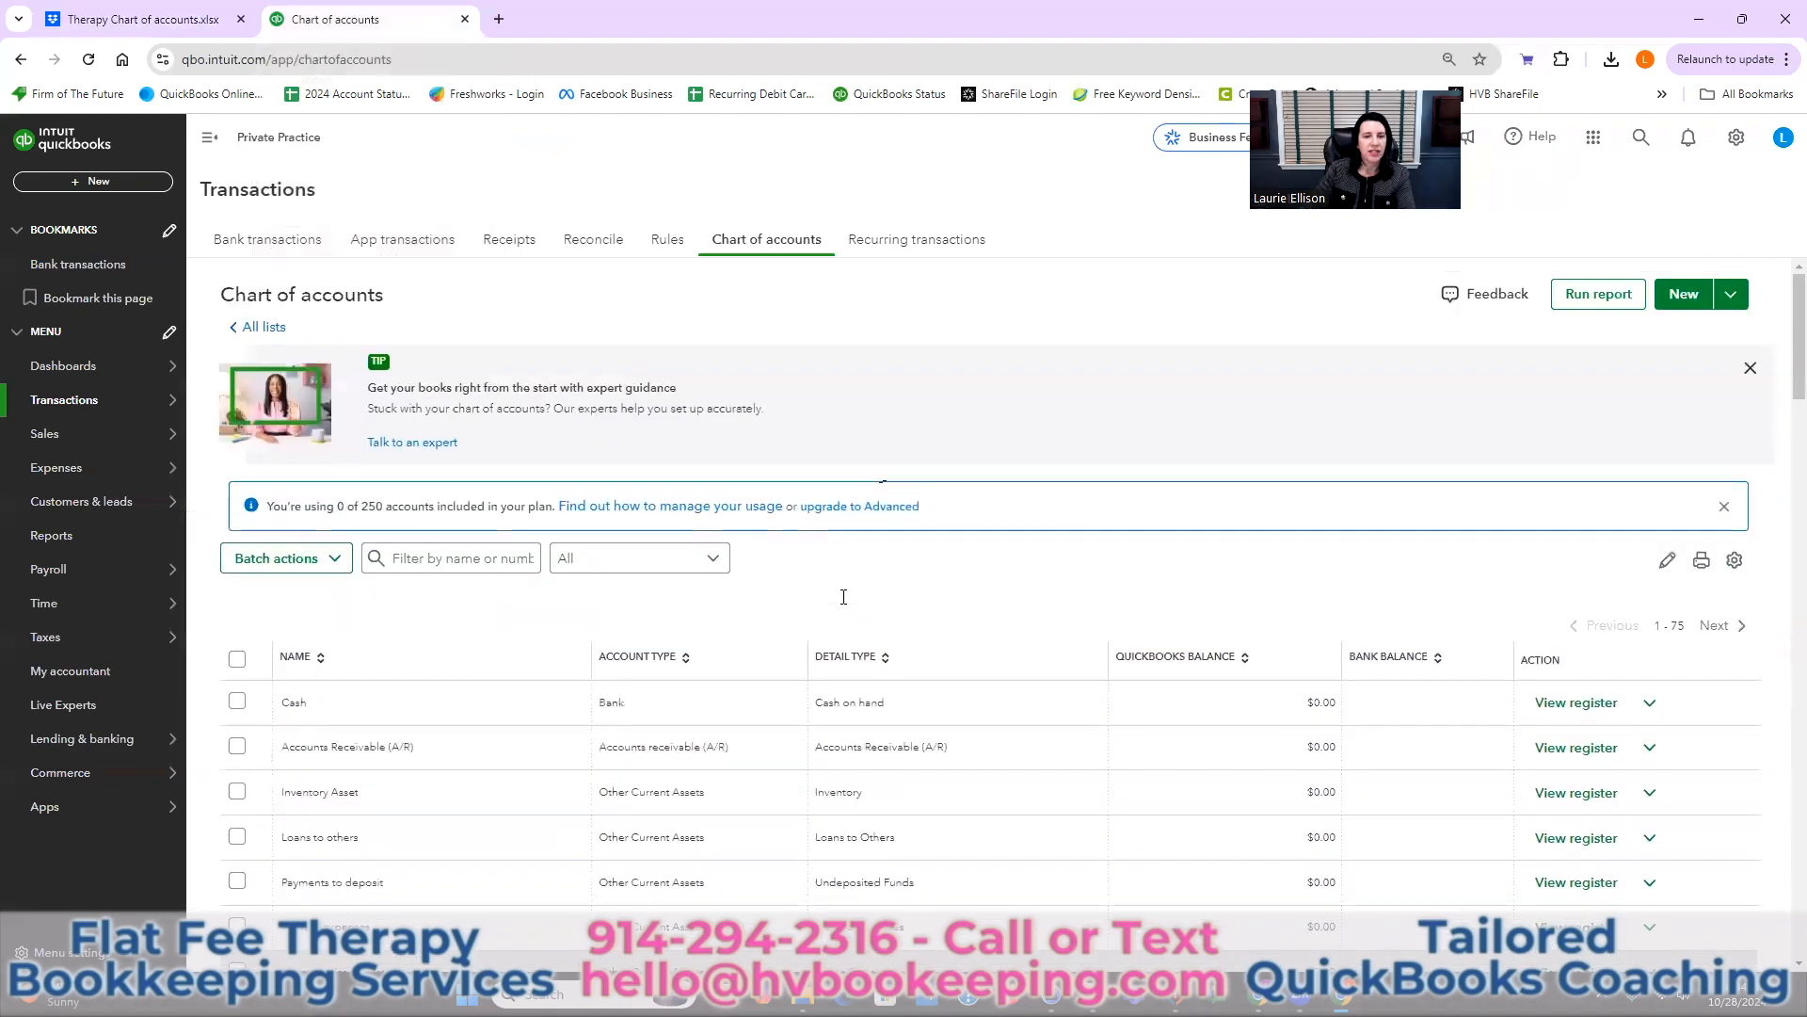
scroll(843, 603, down, 3)
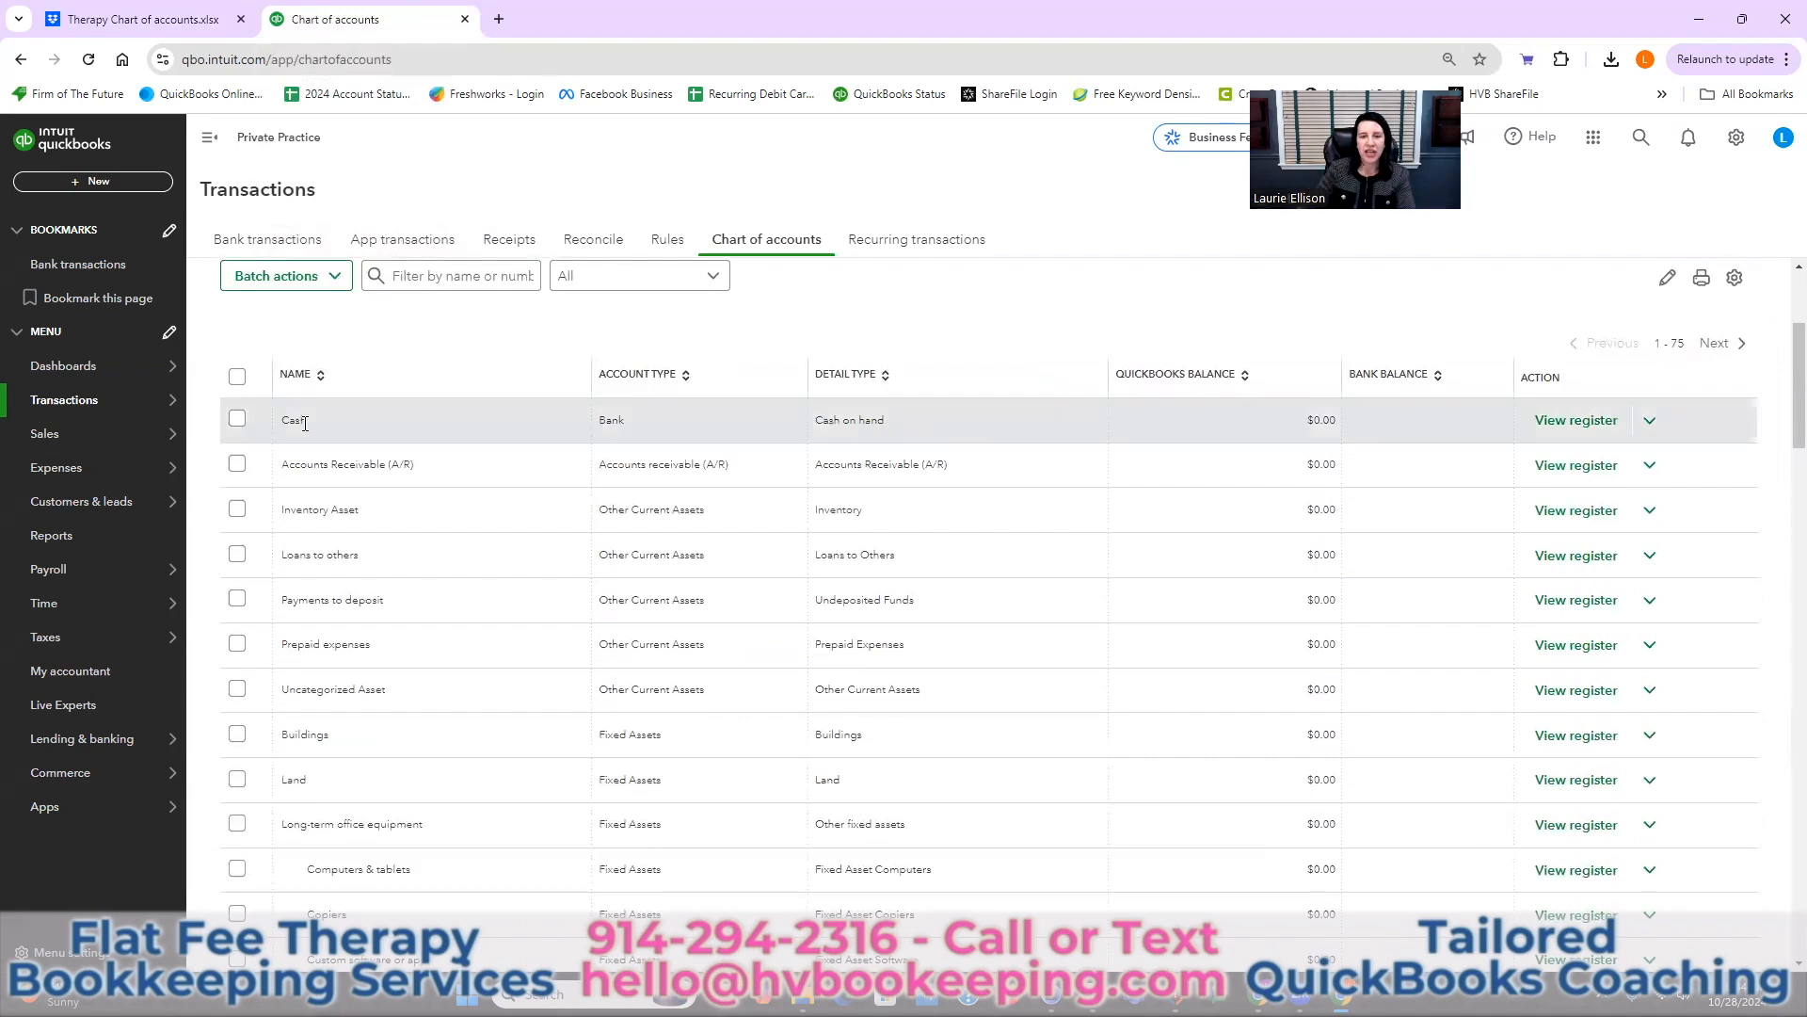
click(1653, 421)
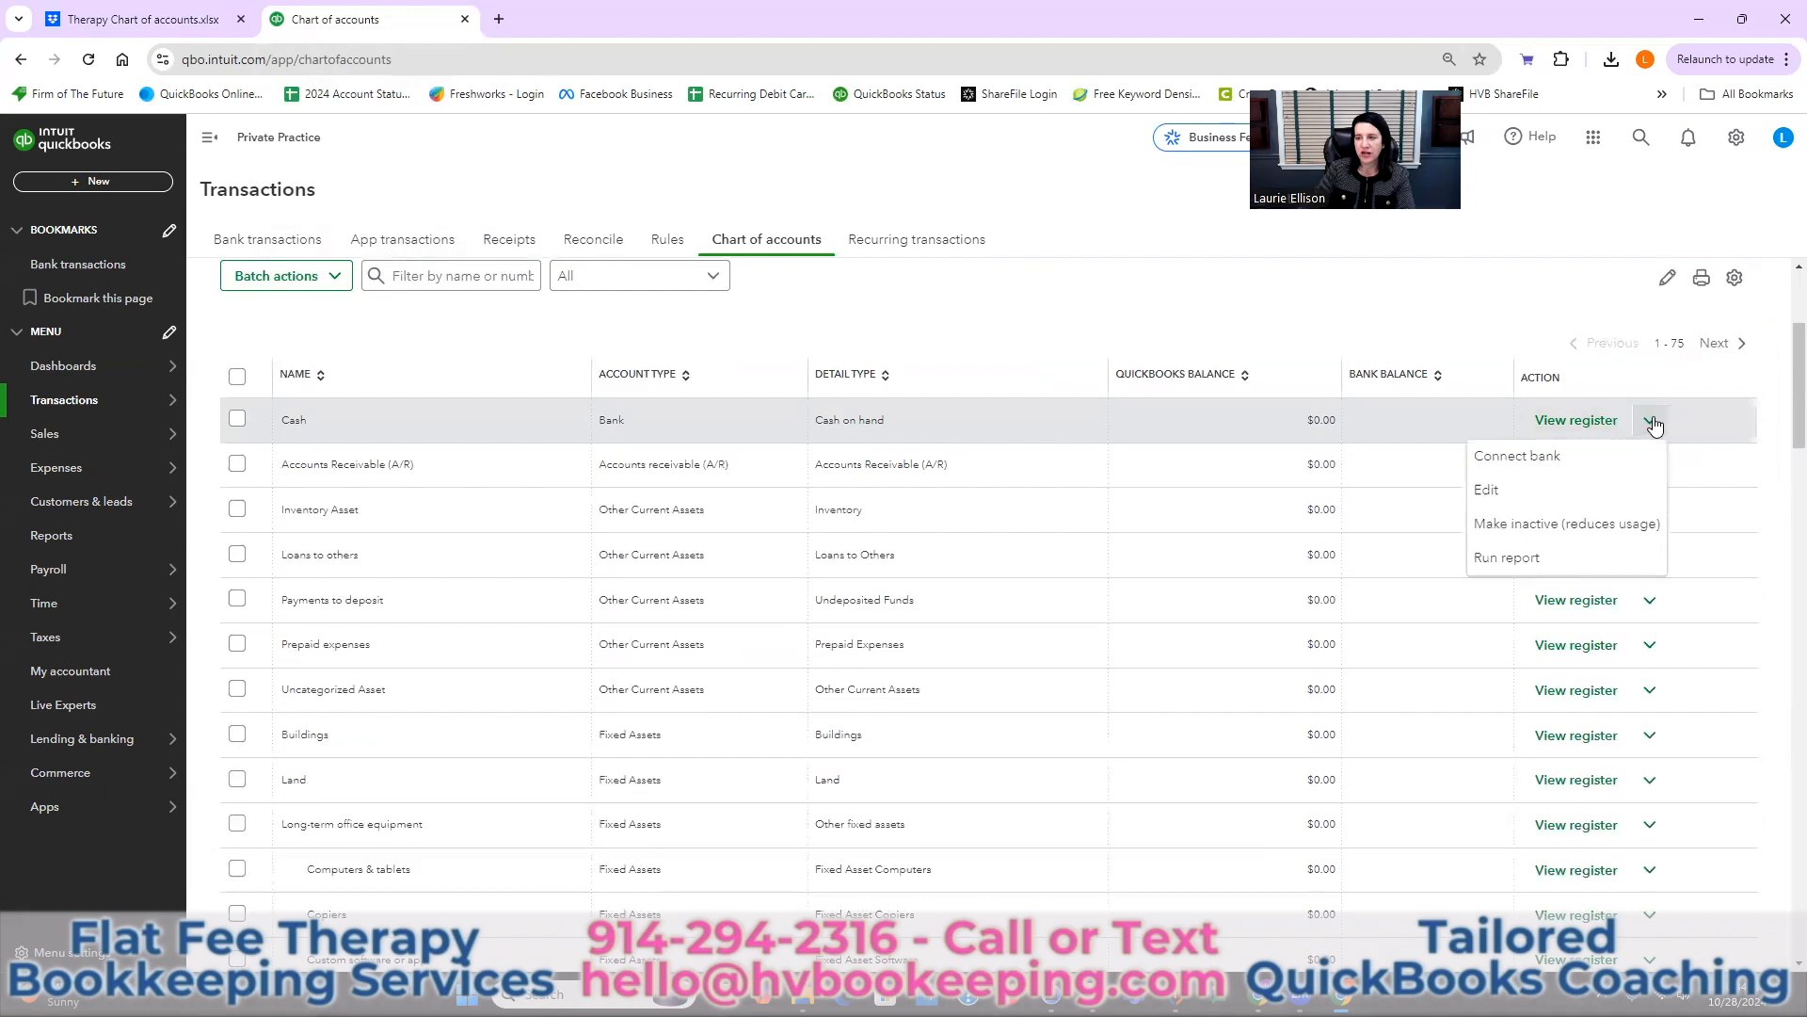
click(1503, 493)
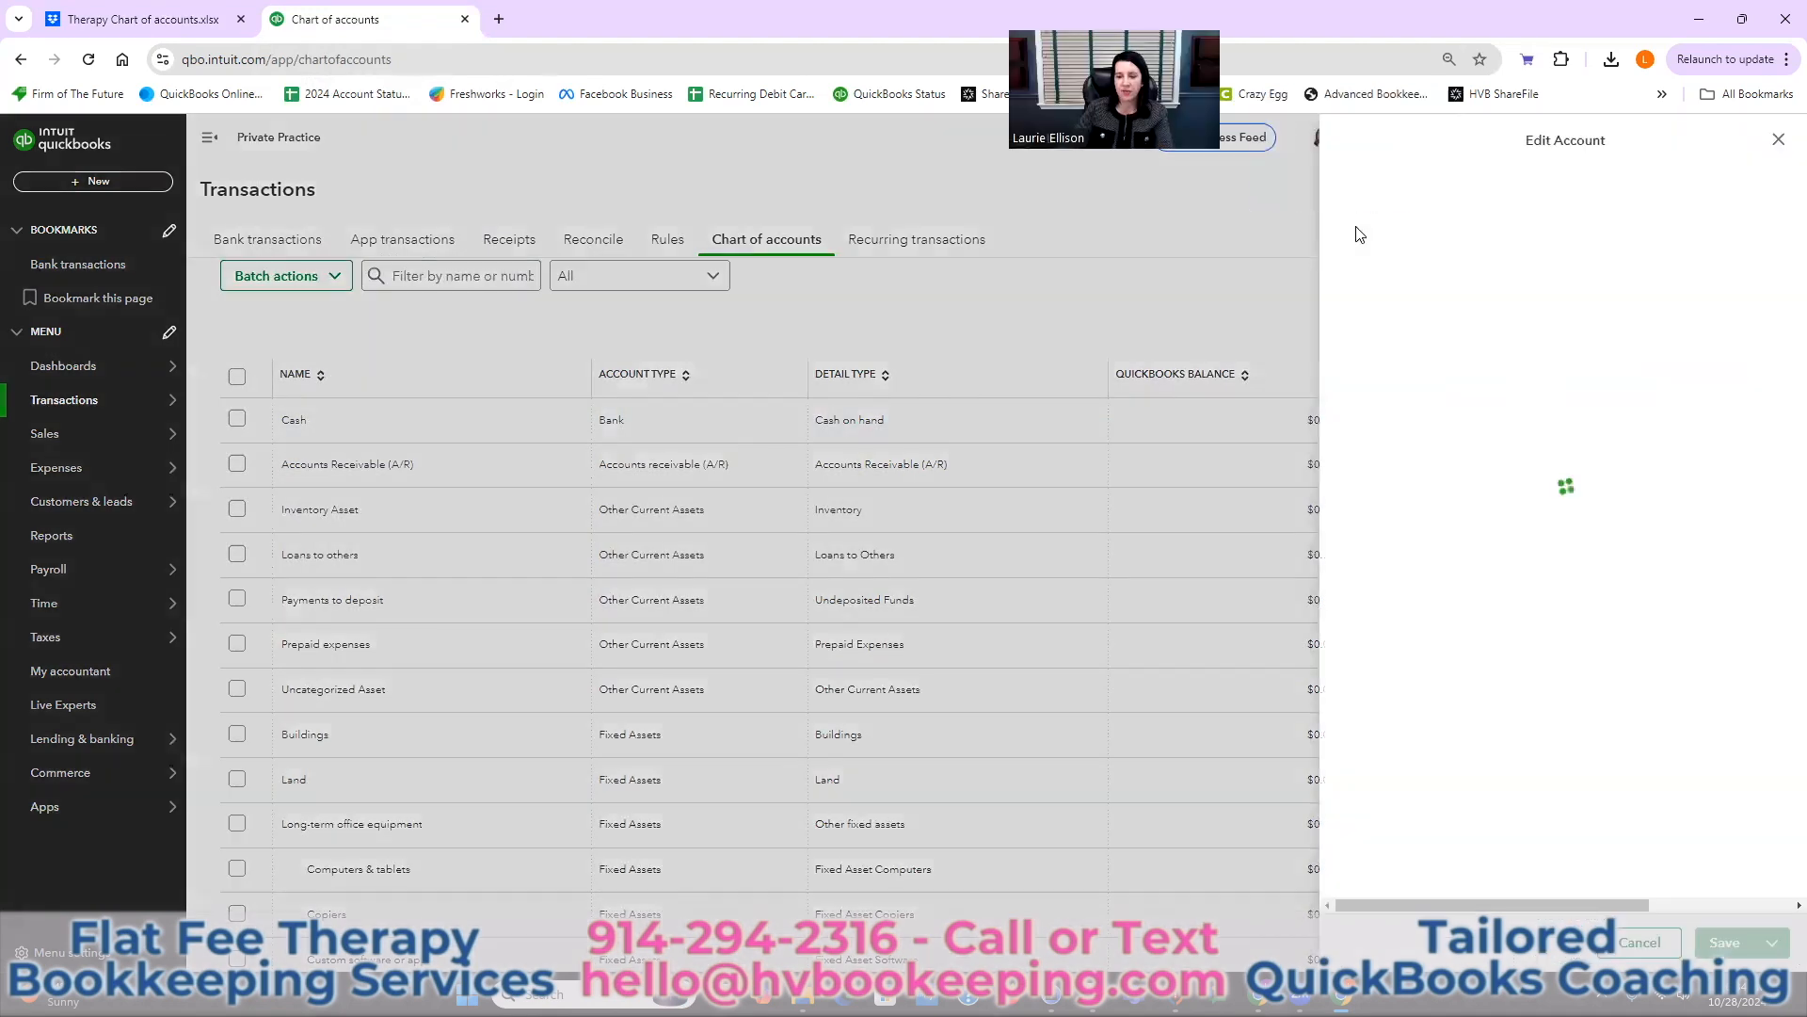
key(BackSpace)
key(BackSpace)
key(BackSpace)
text(C)
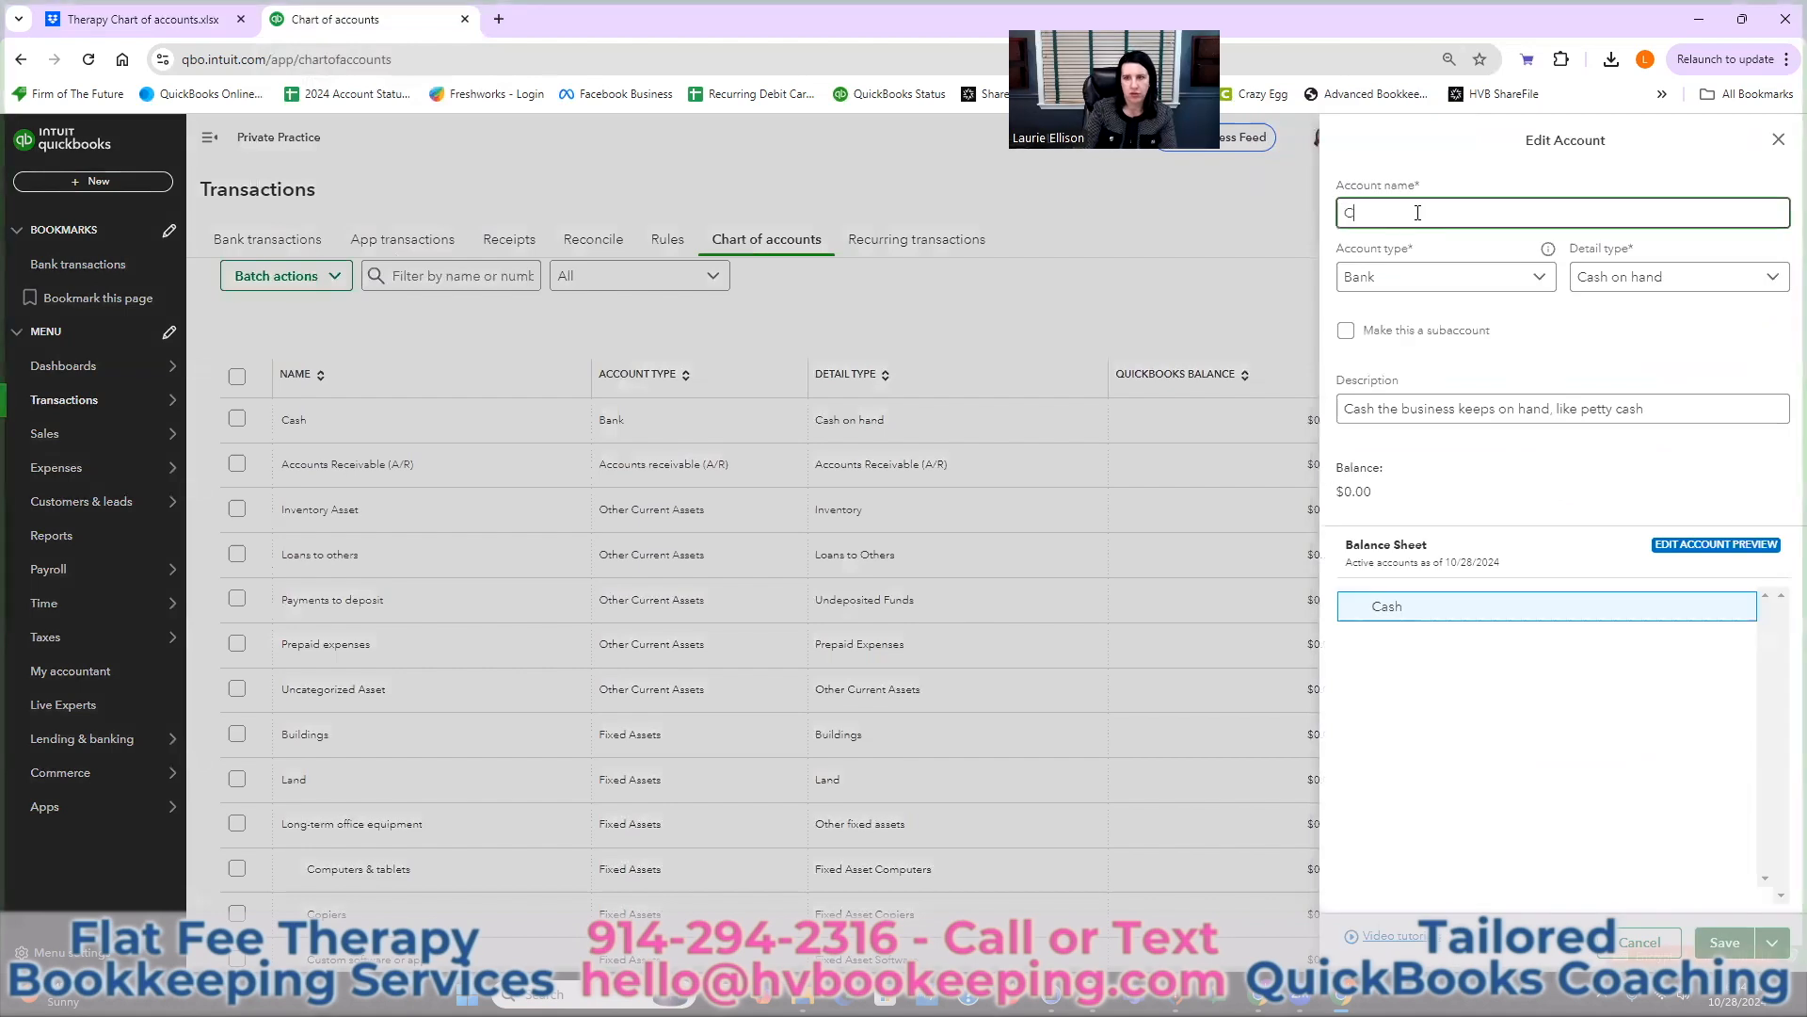
text(hase )
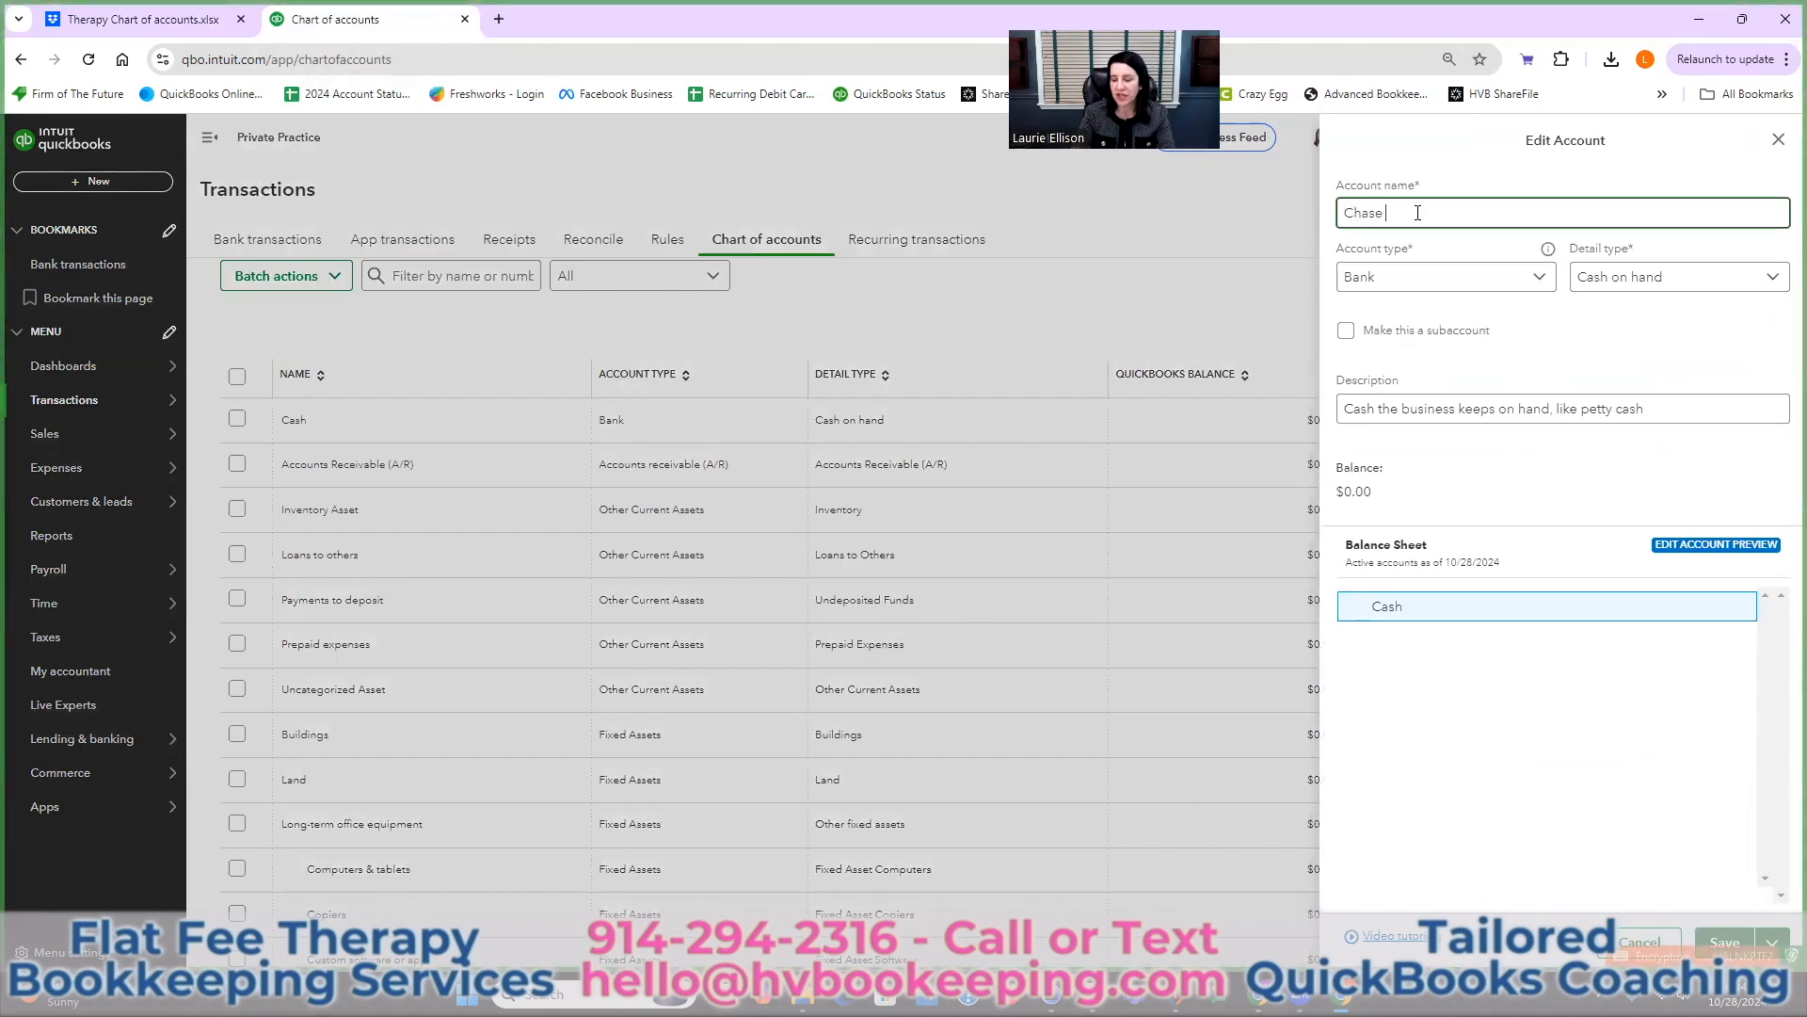
text(7884)
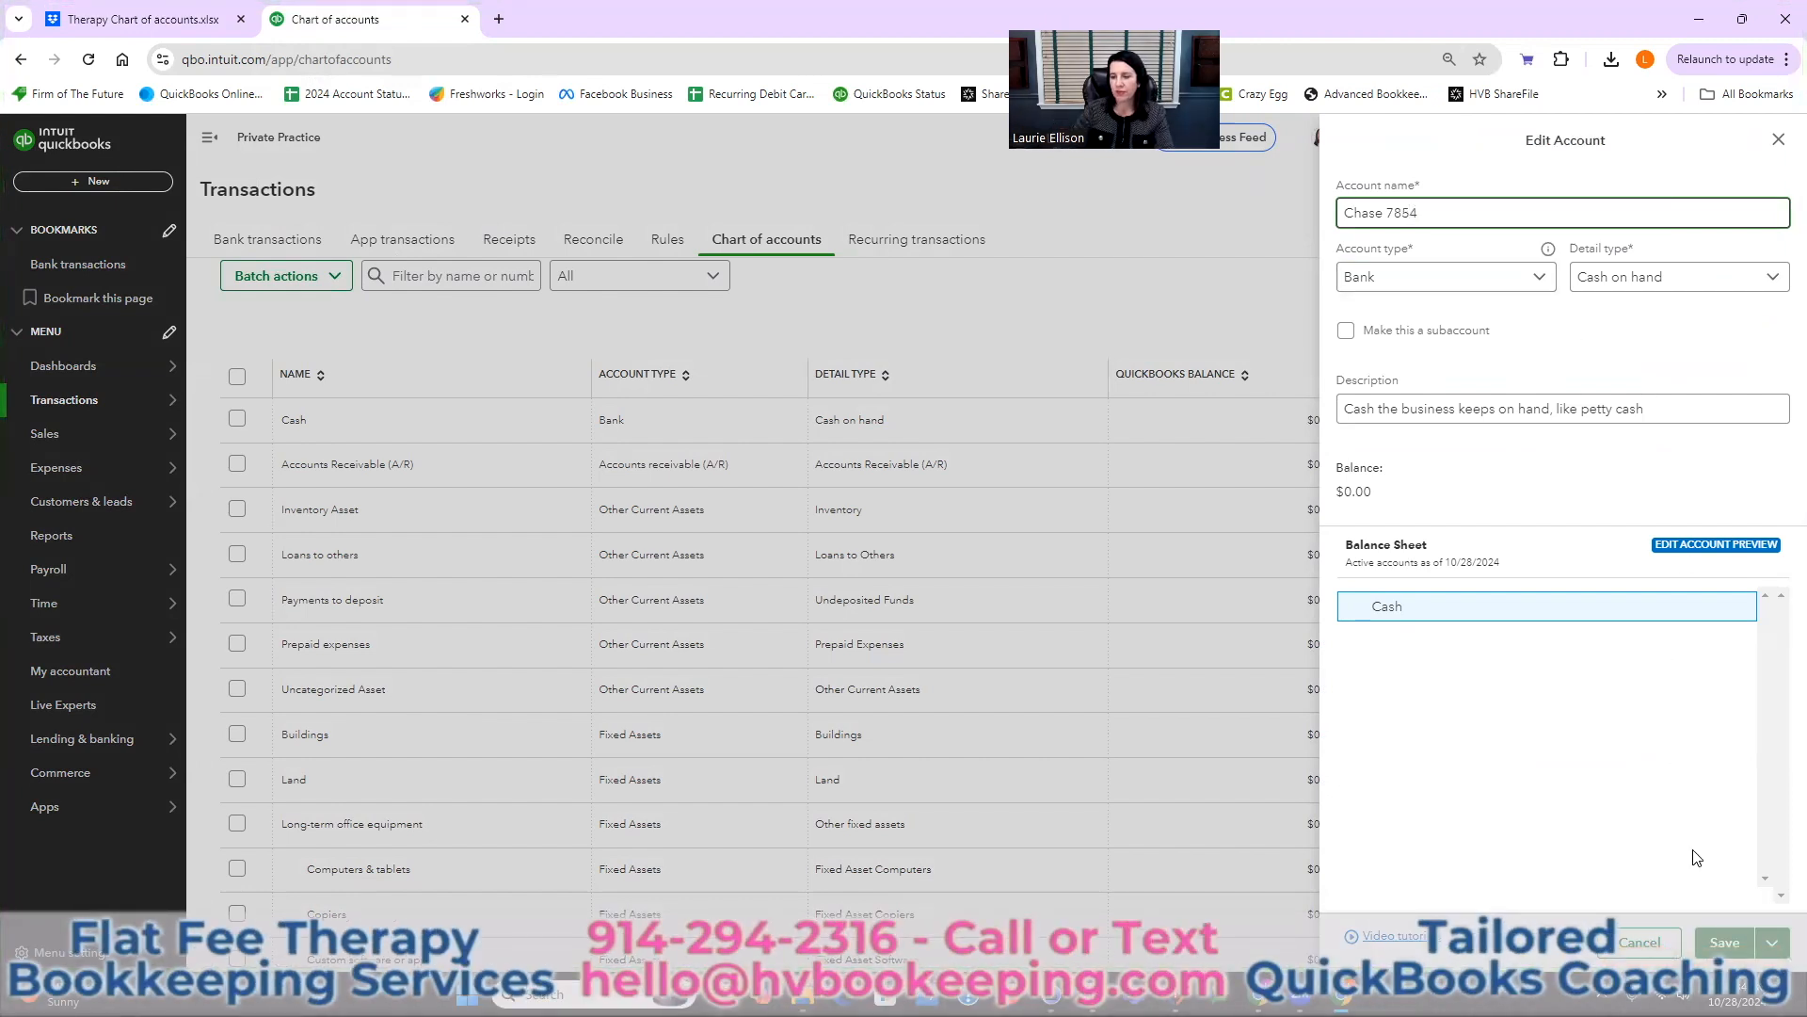
- Keep Bank as the account type, set the Chase account's detail type to Checking, and save the account
click(1486, 281)
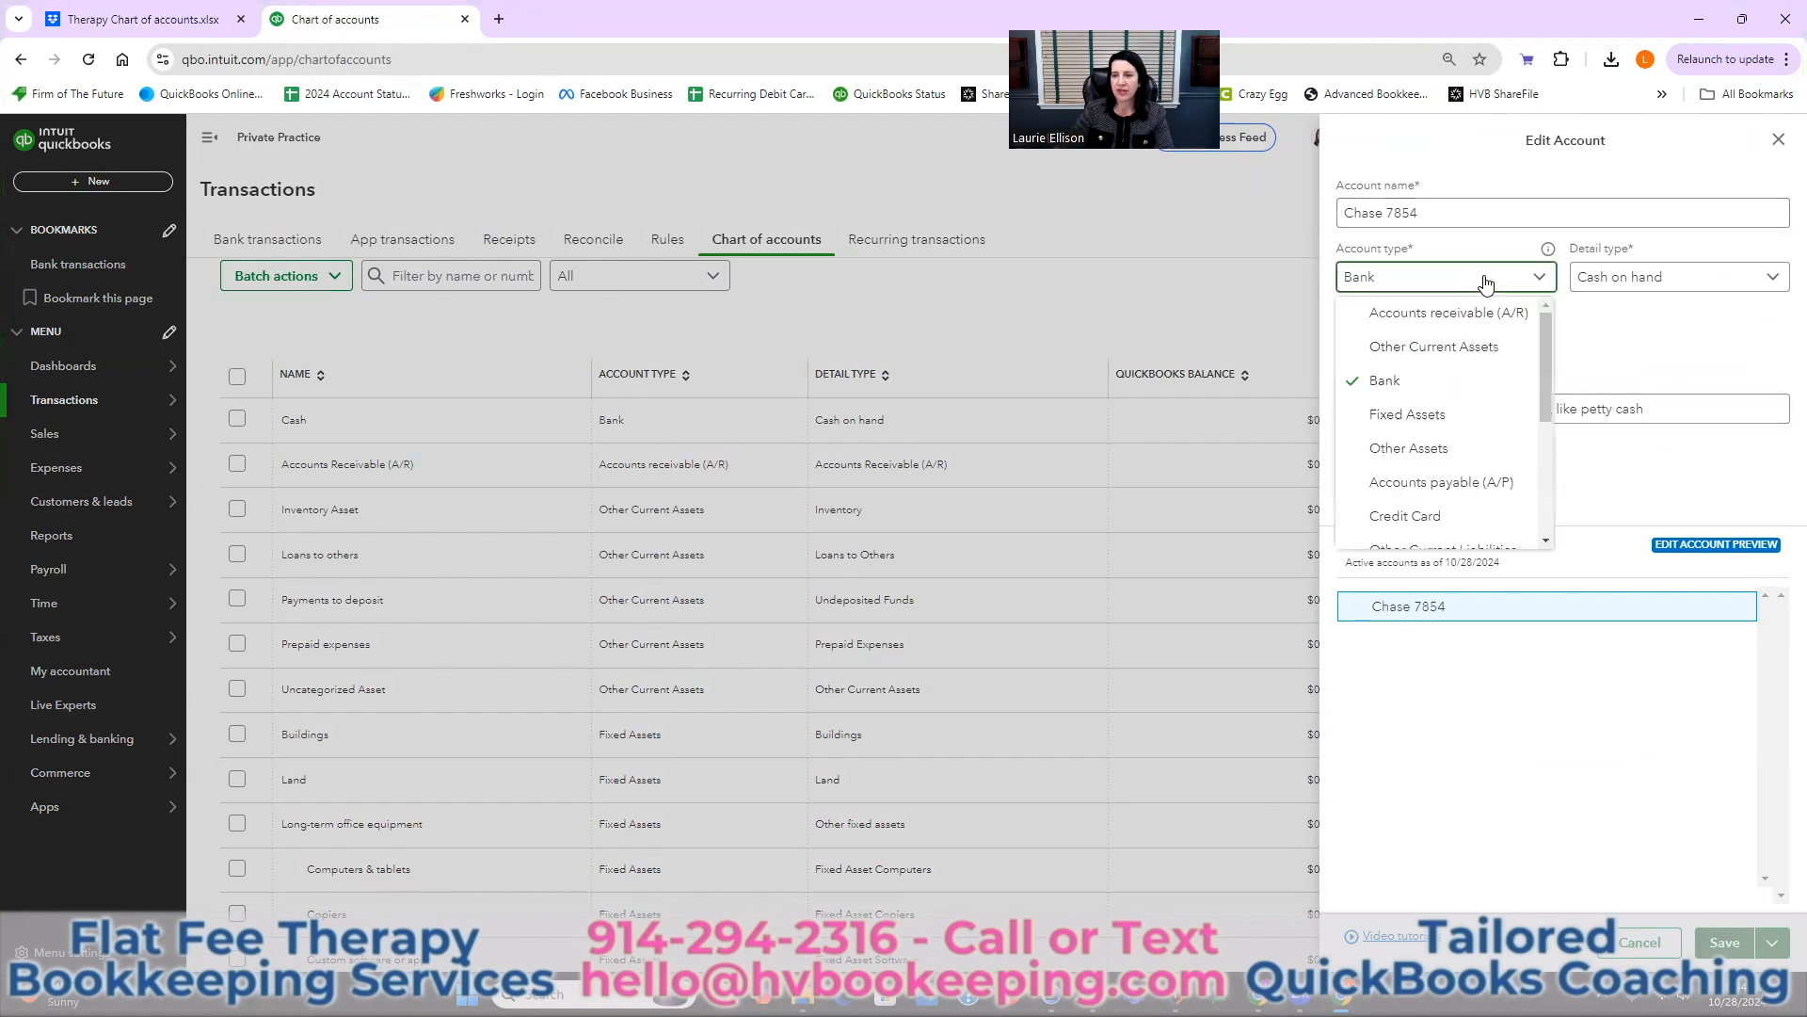
click(1485, 281)
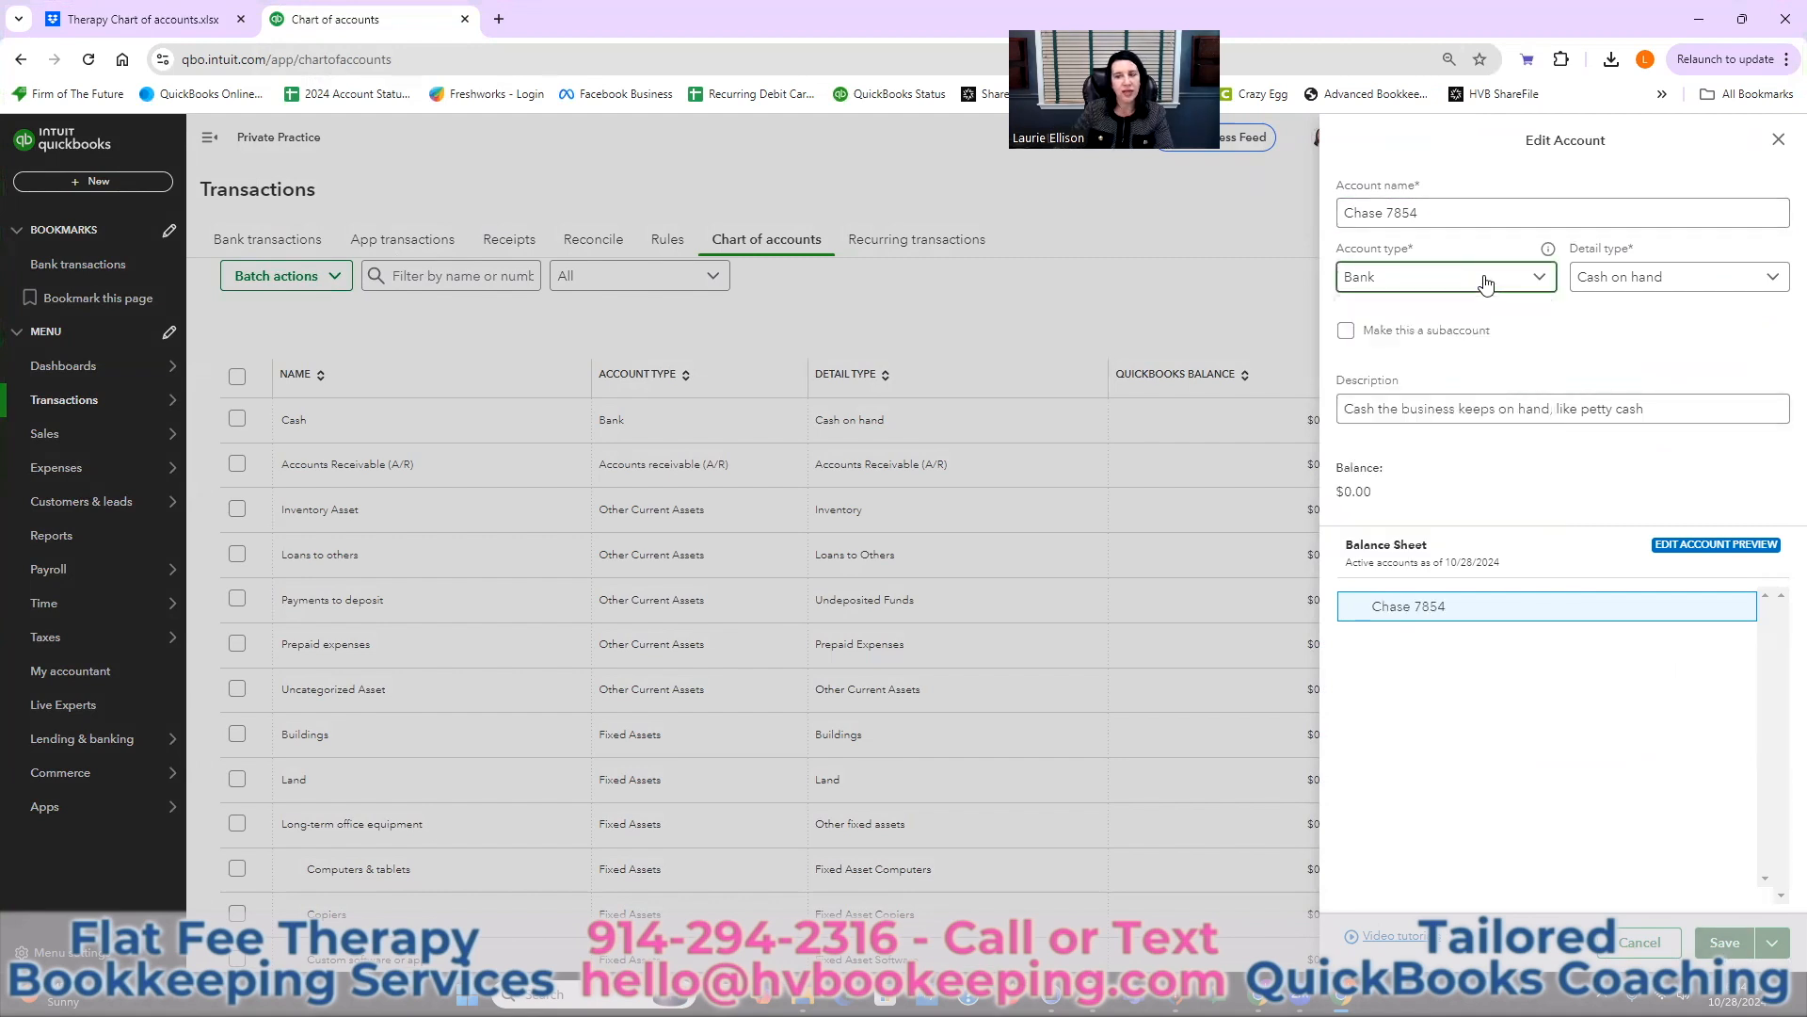
click(1657, 282)
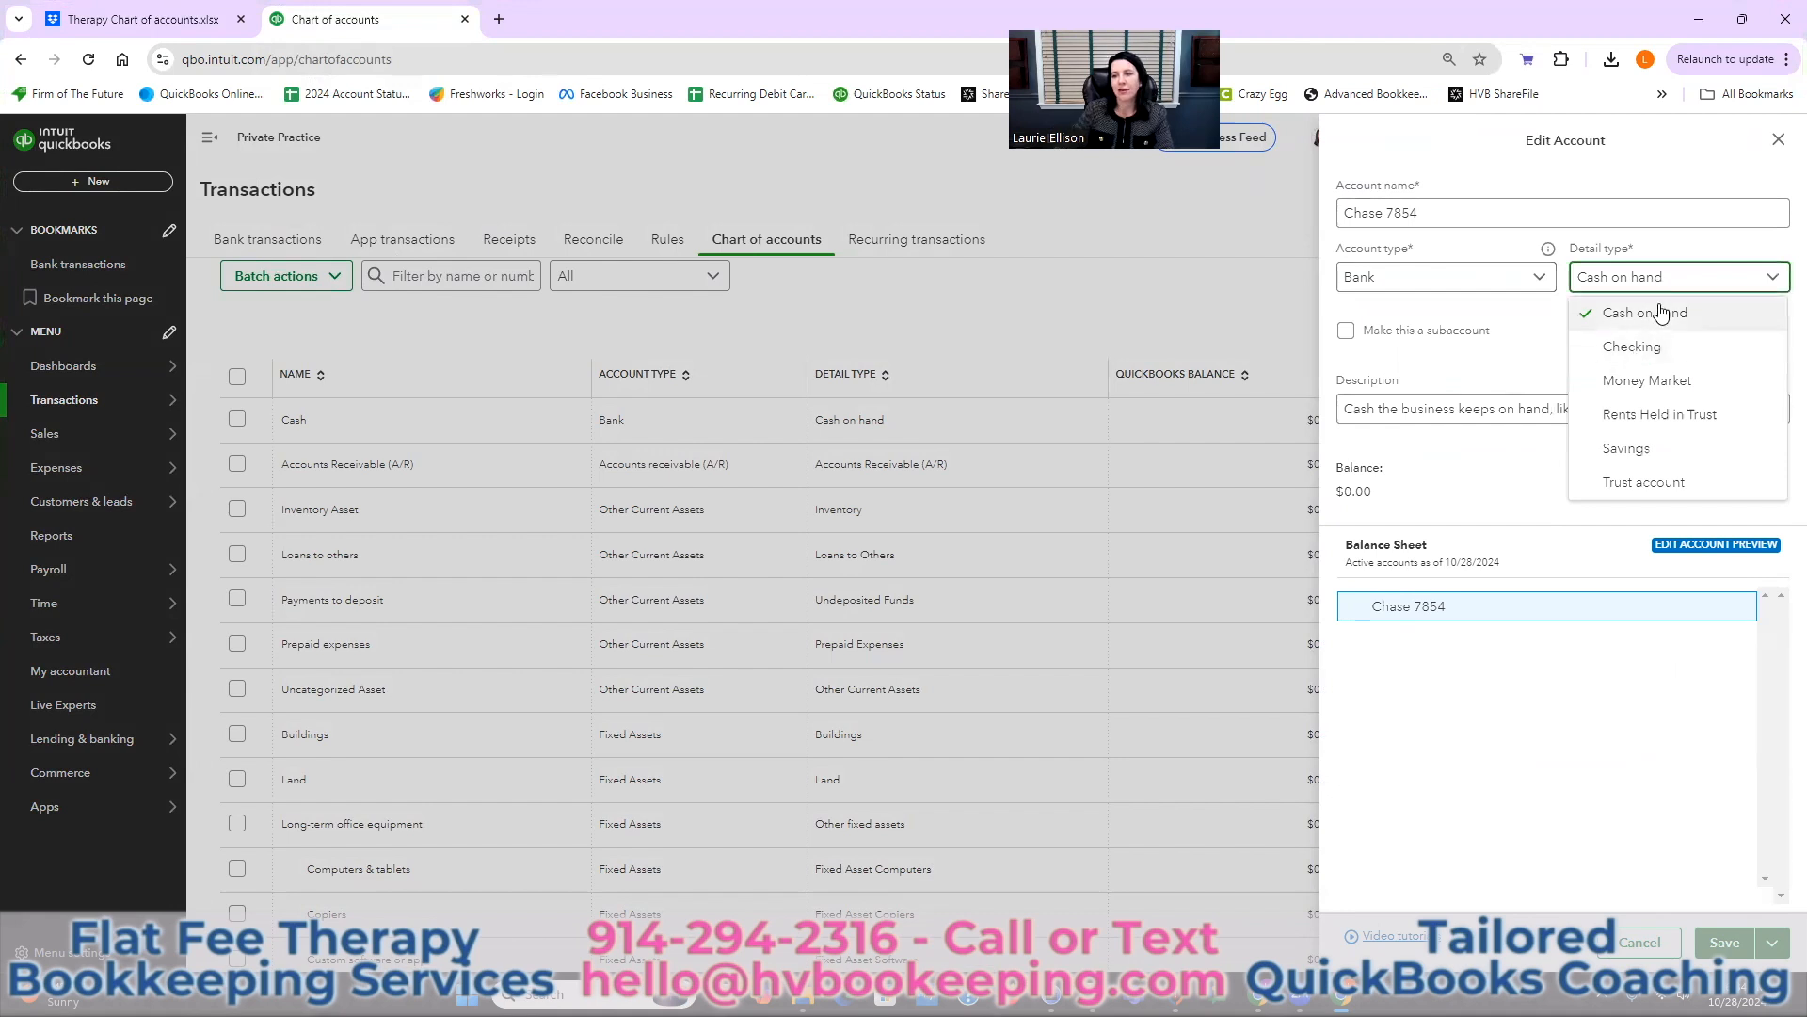
click(1632, 346)
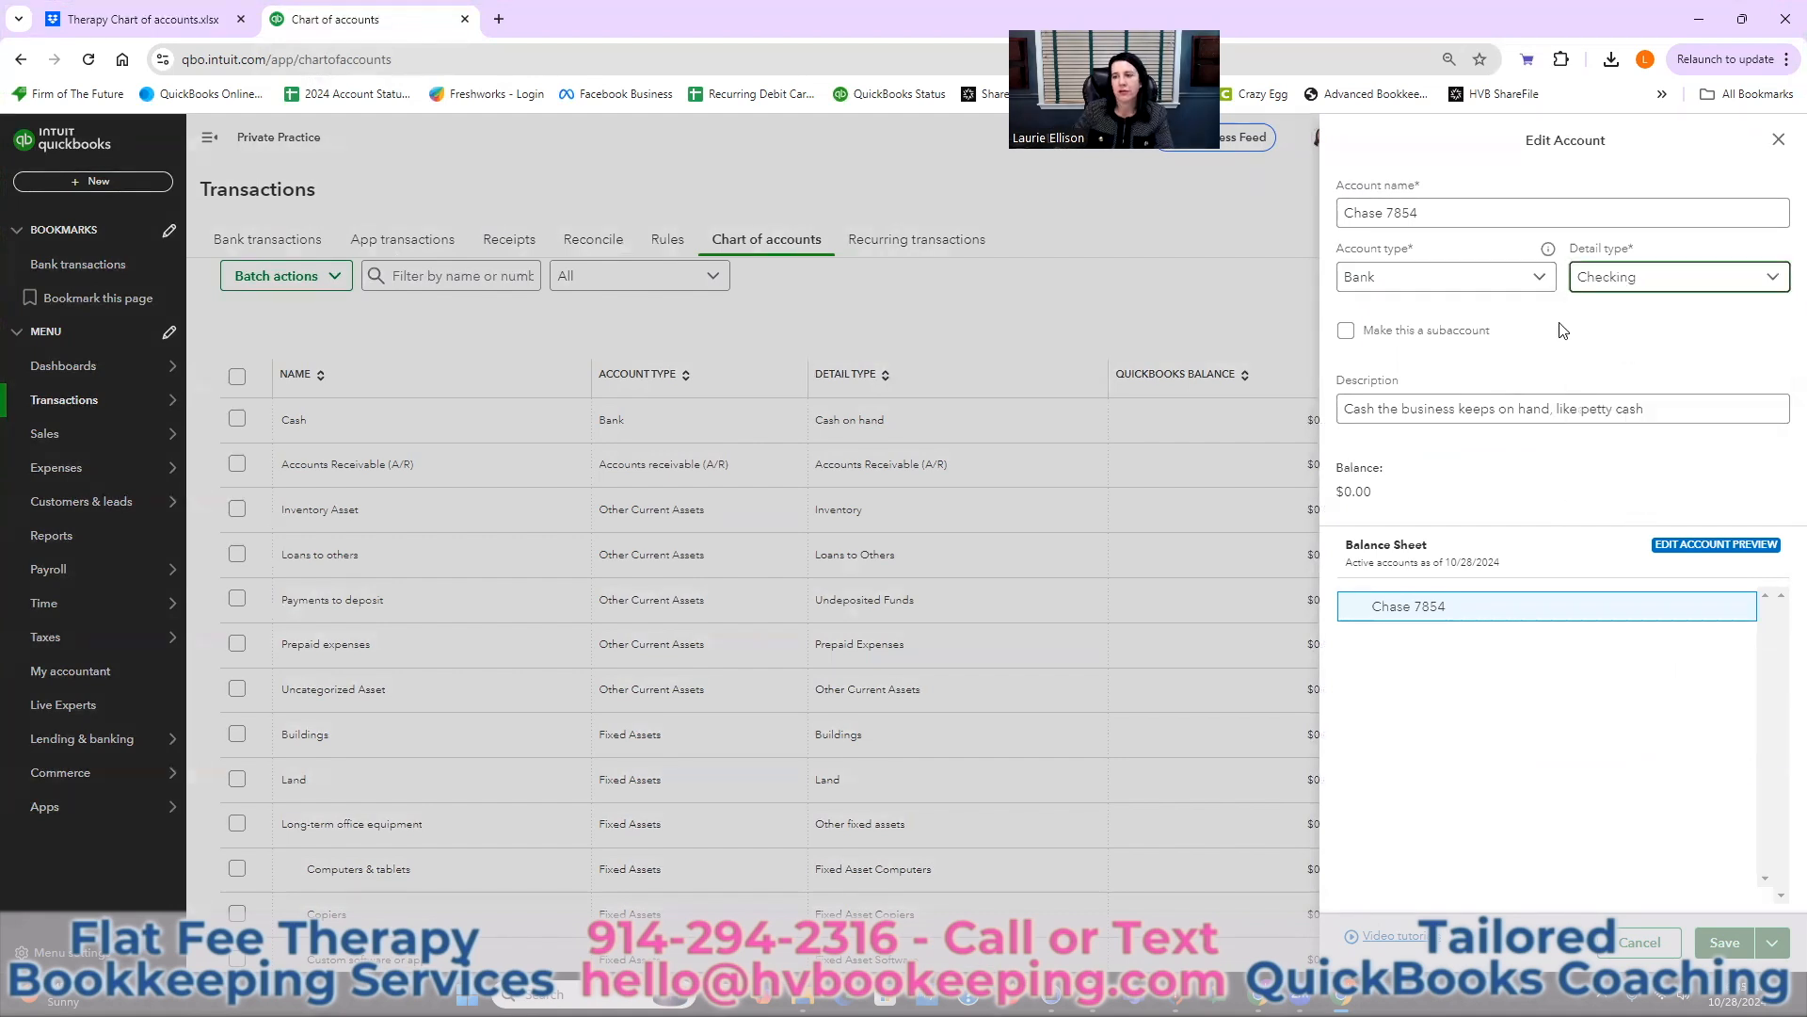
click(1725, 942)
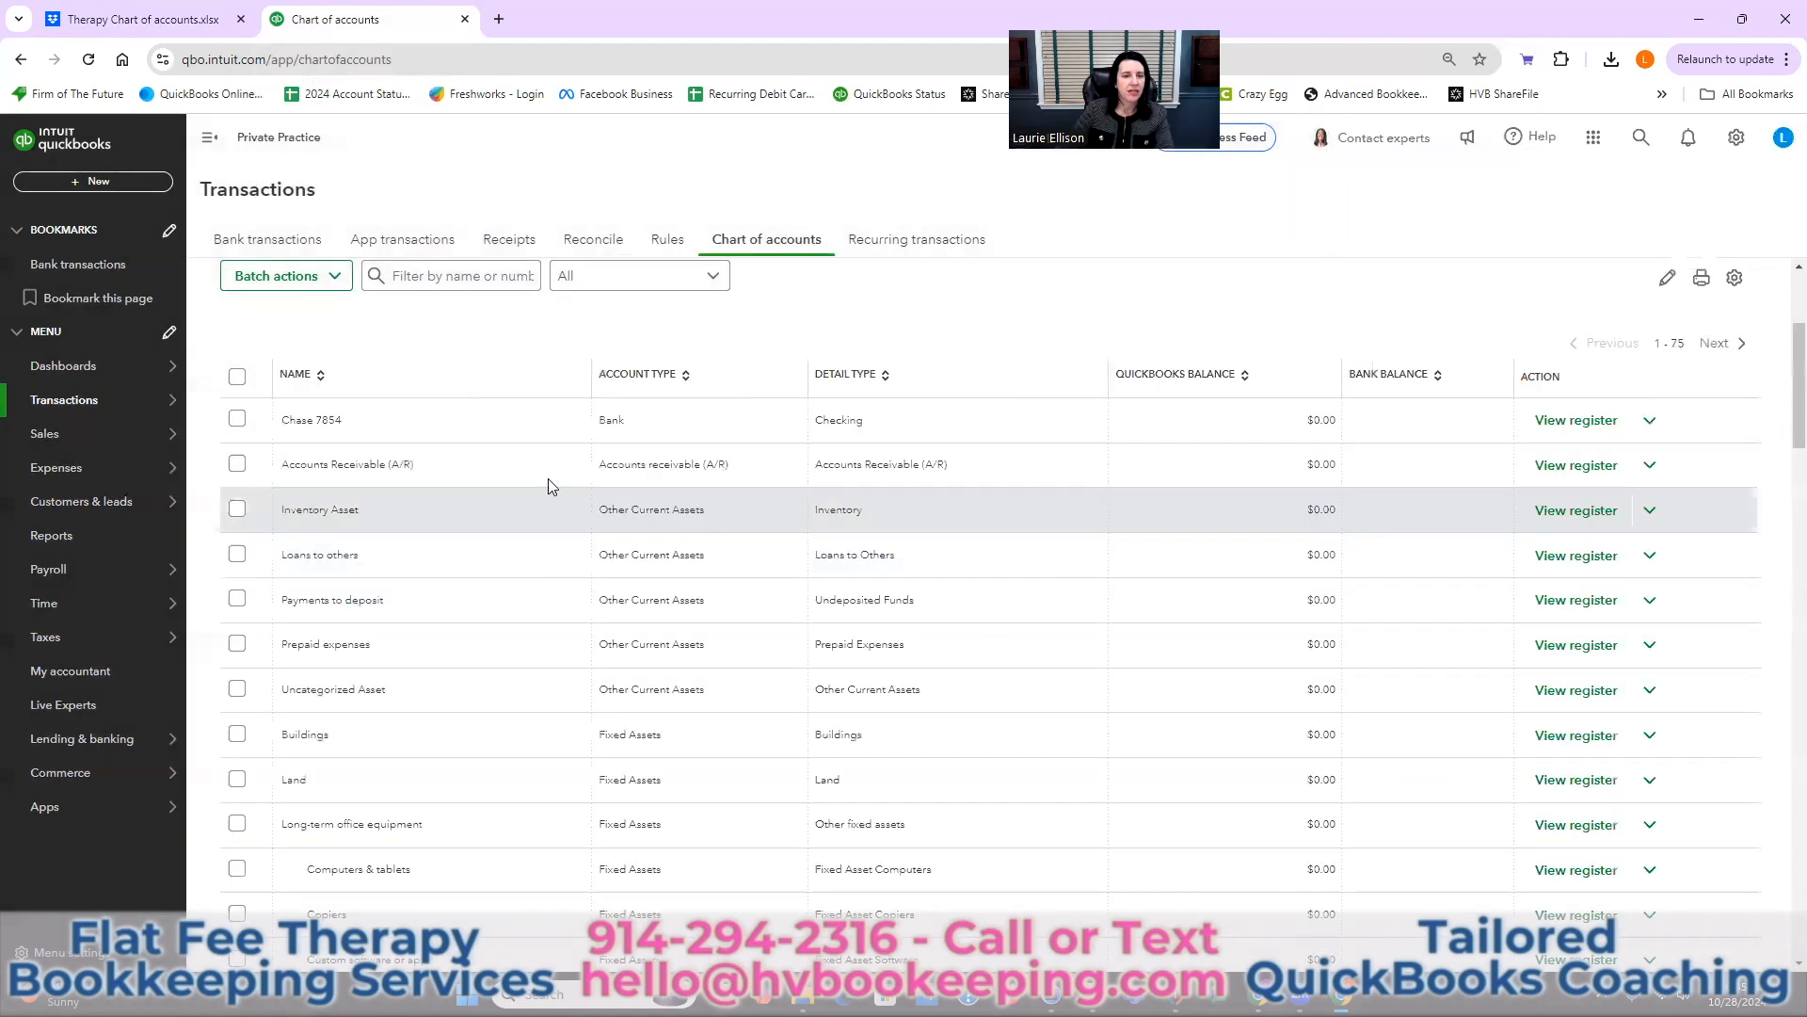
- Make the Accounts Receivable (A/R) and Inventory Asset accounts inactive, one after the other
click(1651, 468)
click(1571, 533)
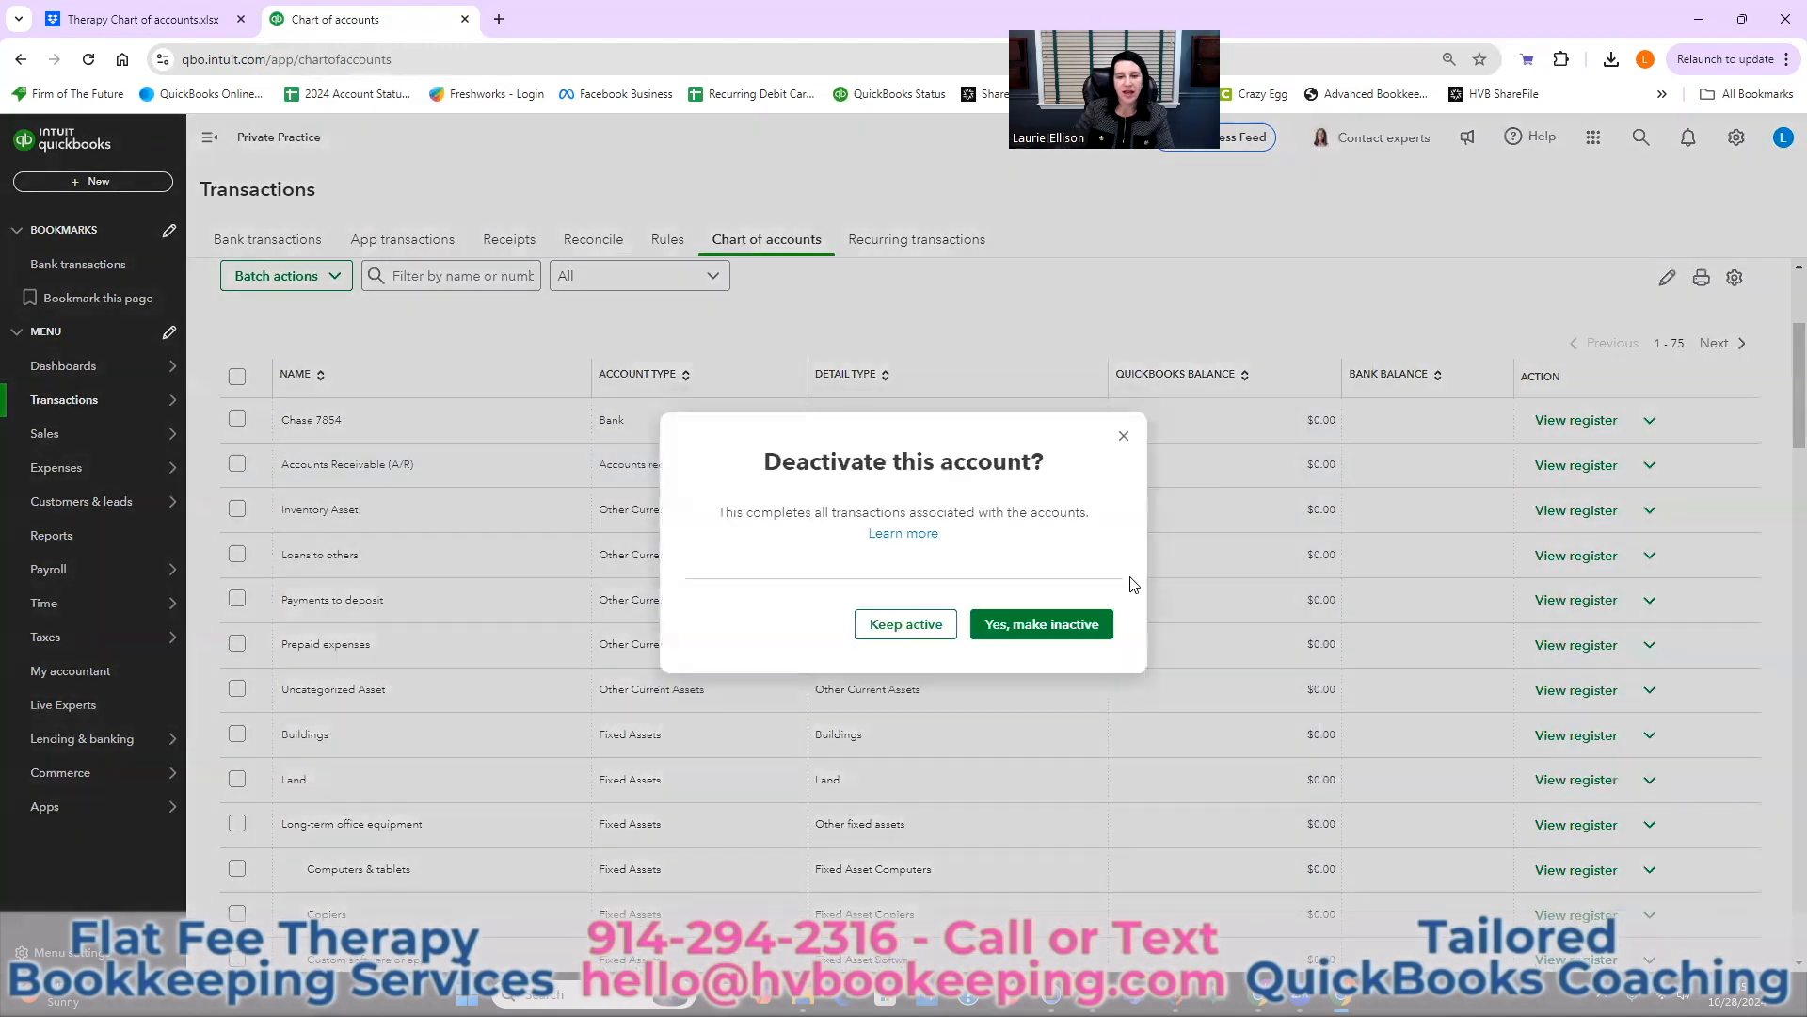
click(1052, 629)
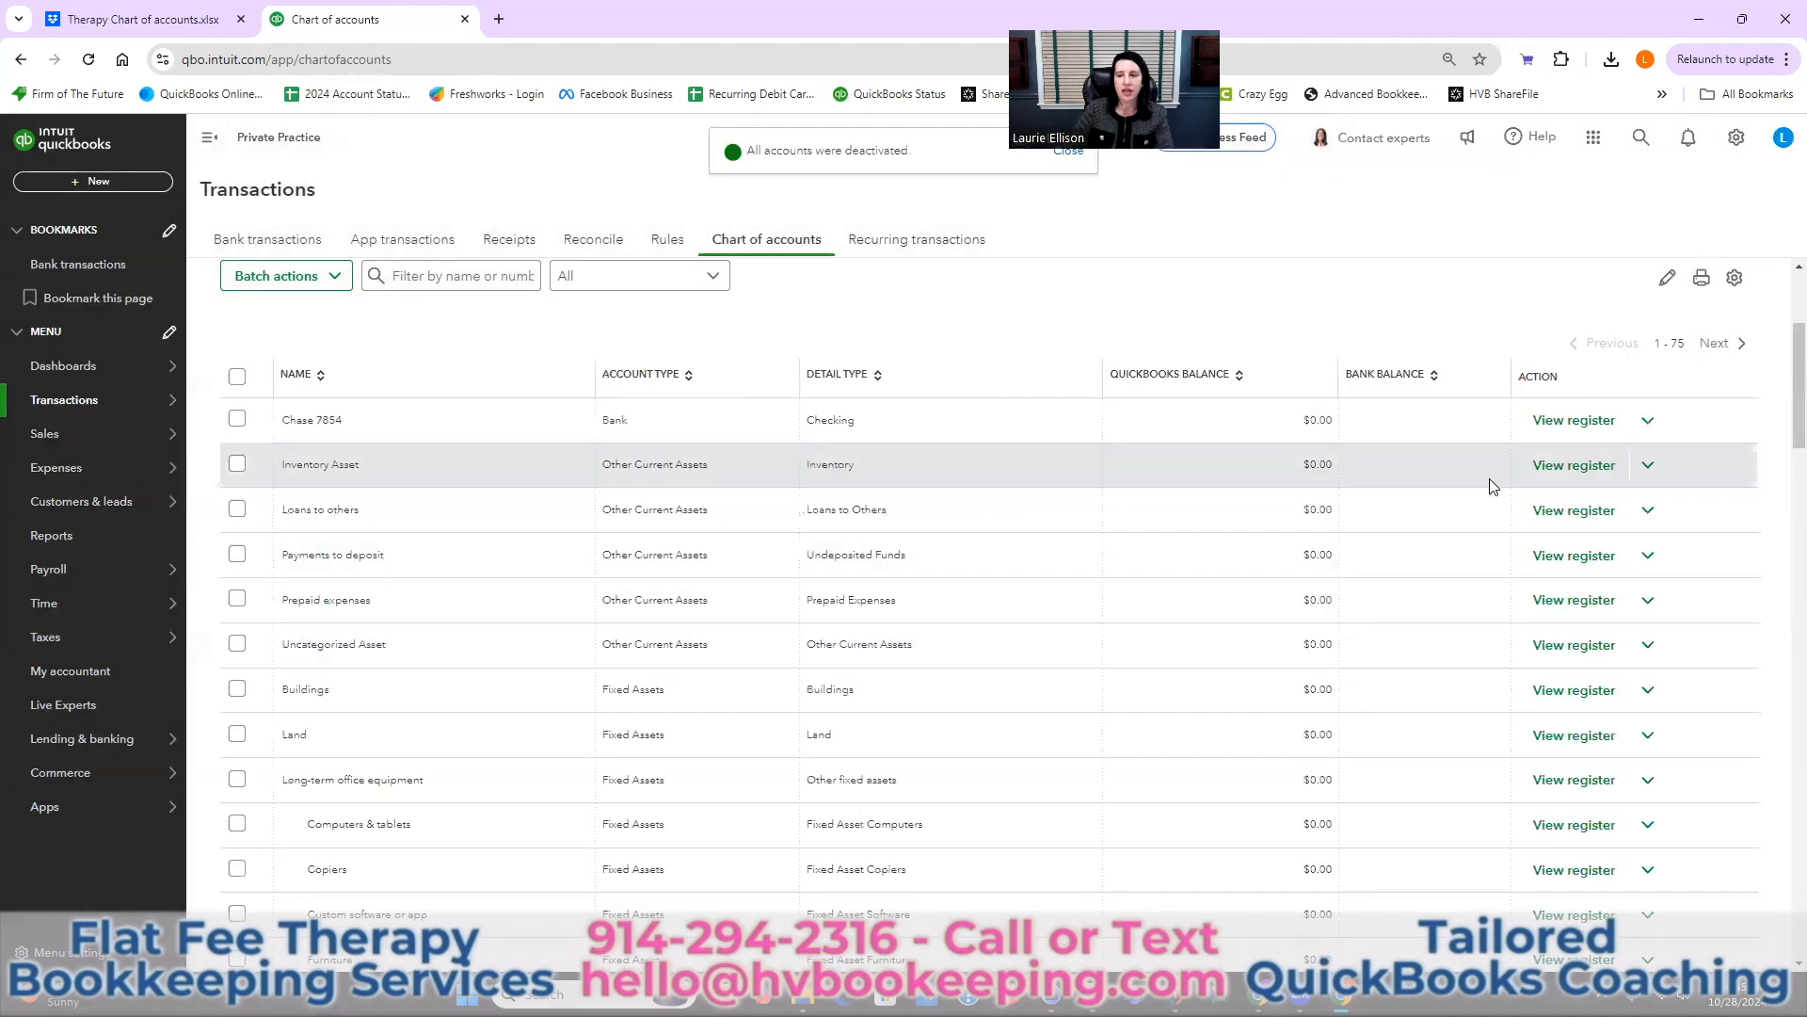
click(1648, 468)
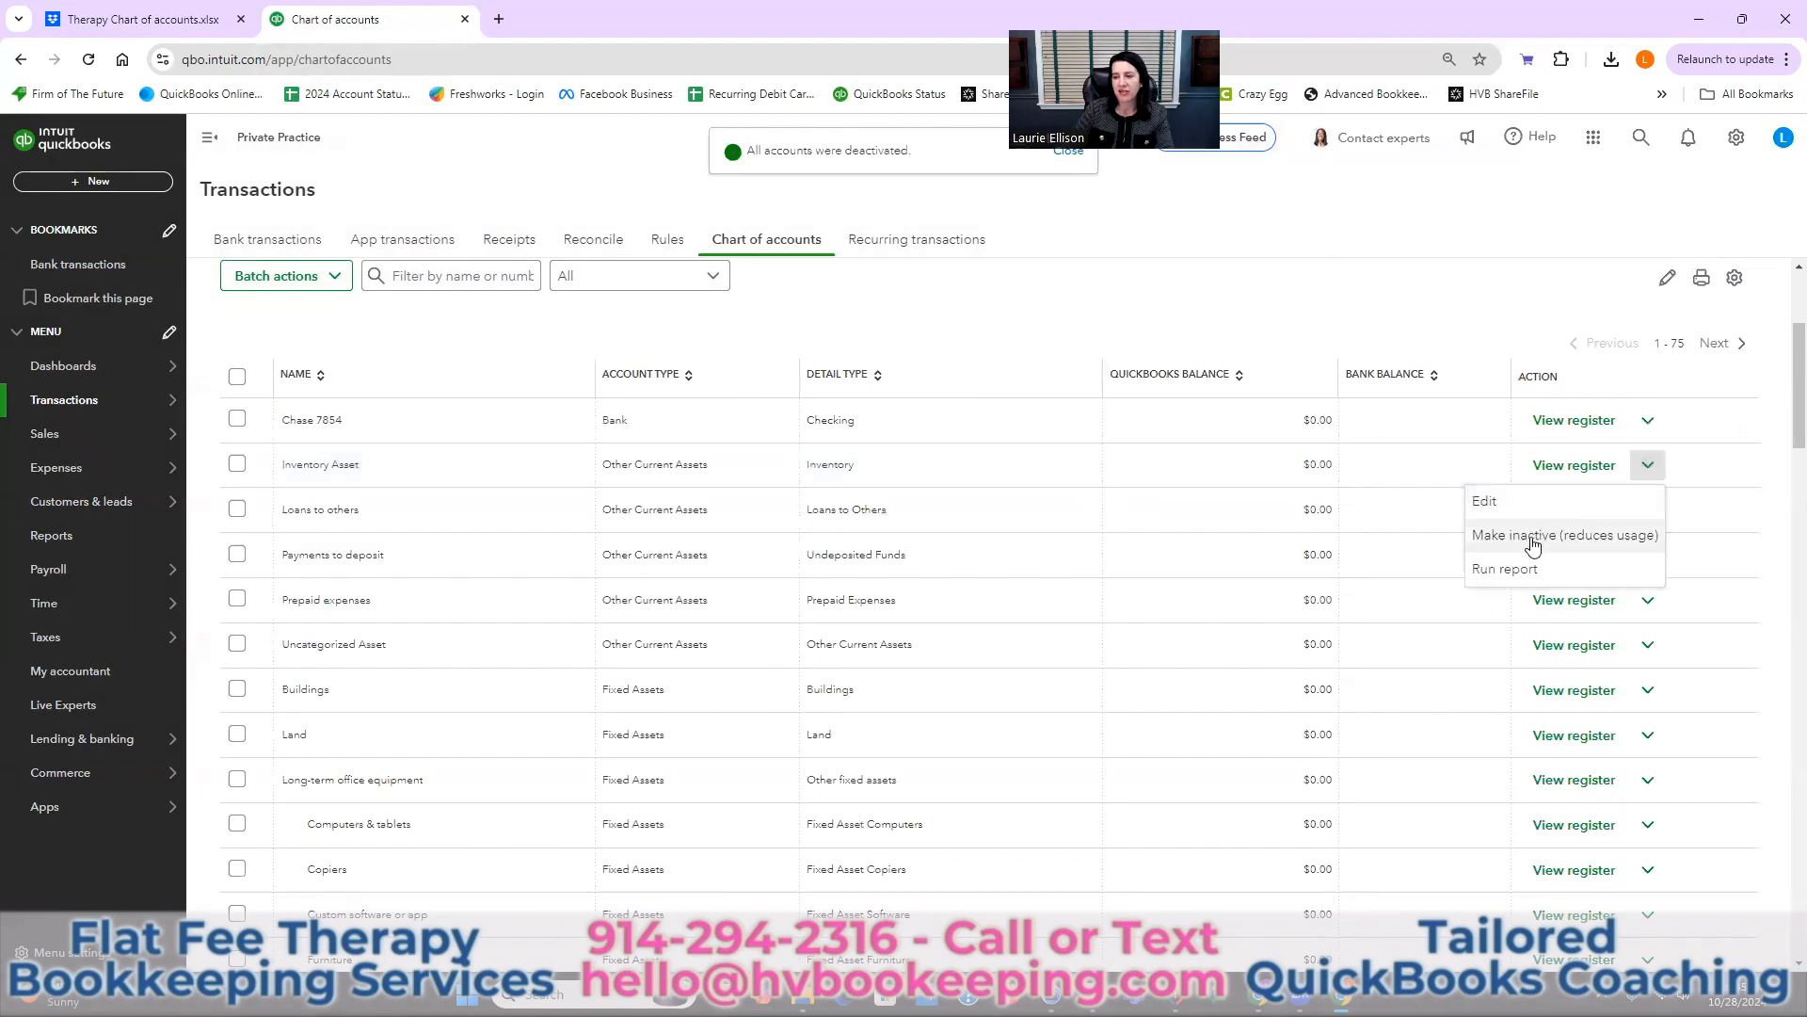
click(1544, 528)
click(1047, 631)
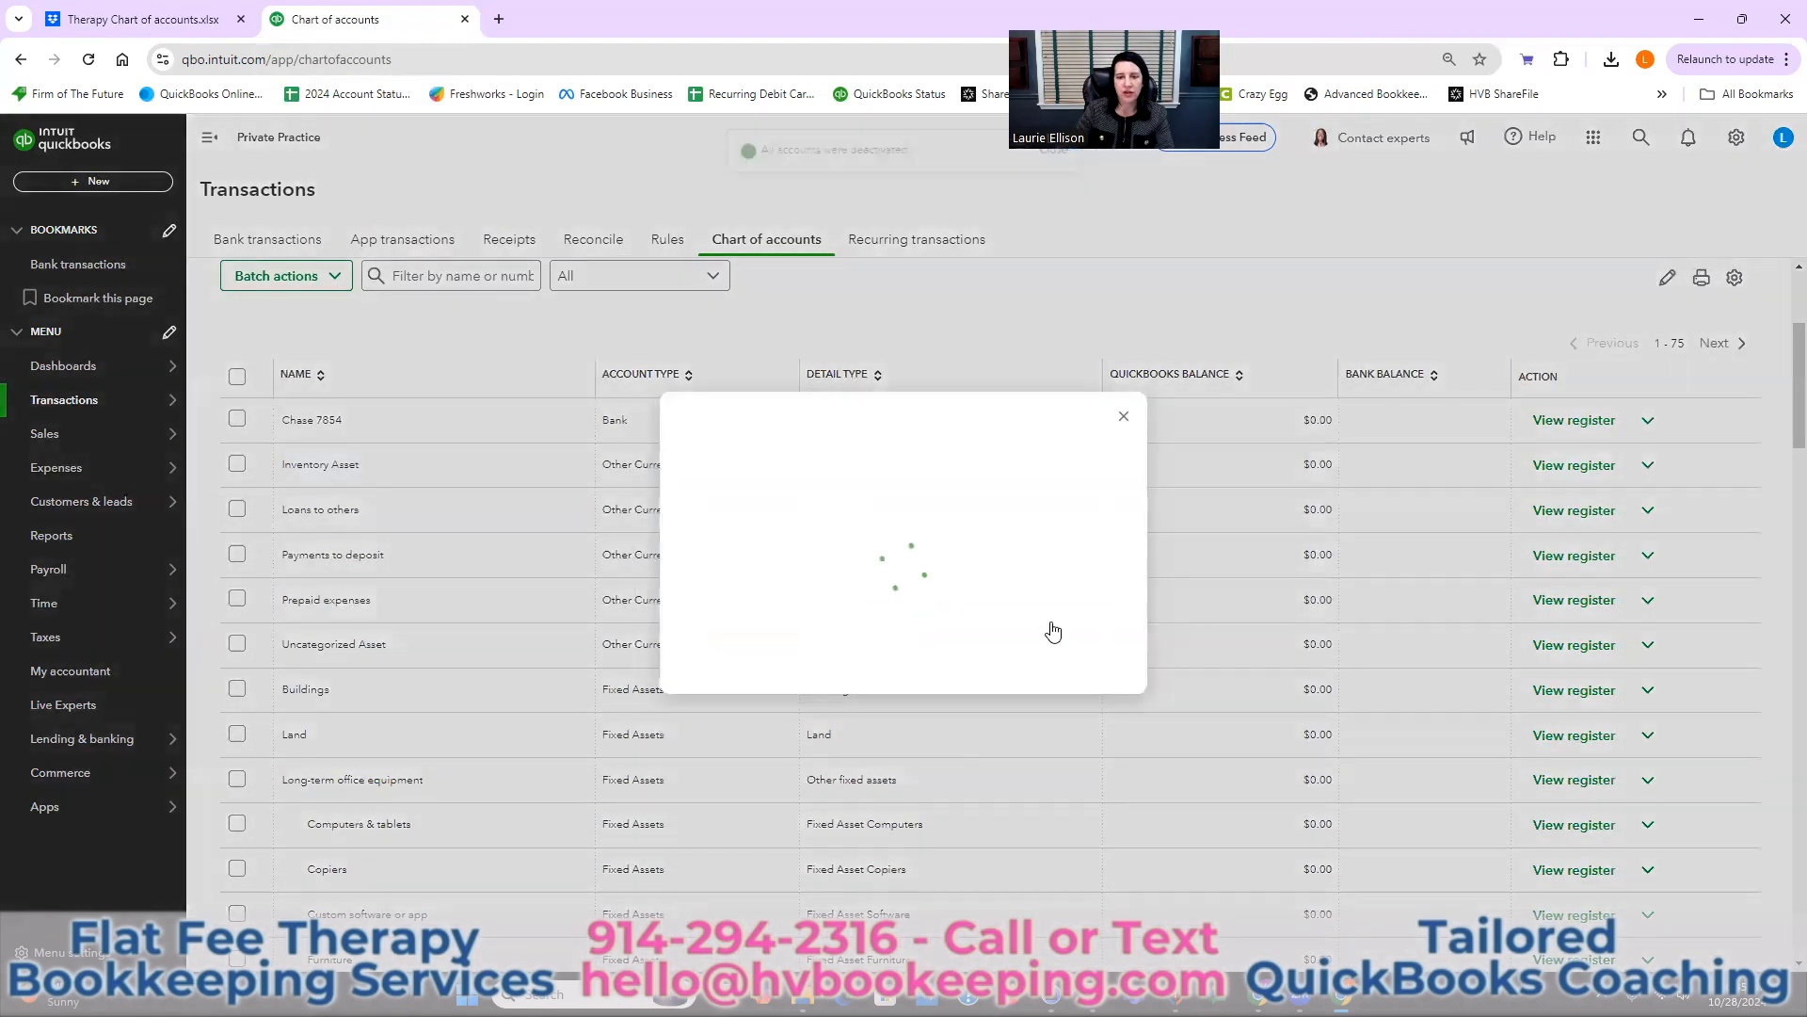
click(1047, 631)
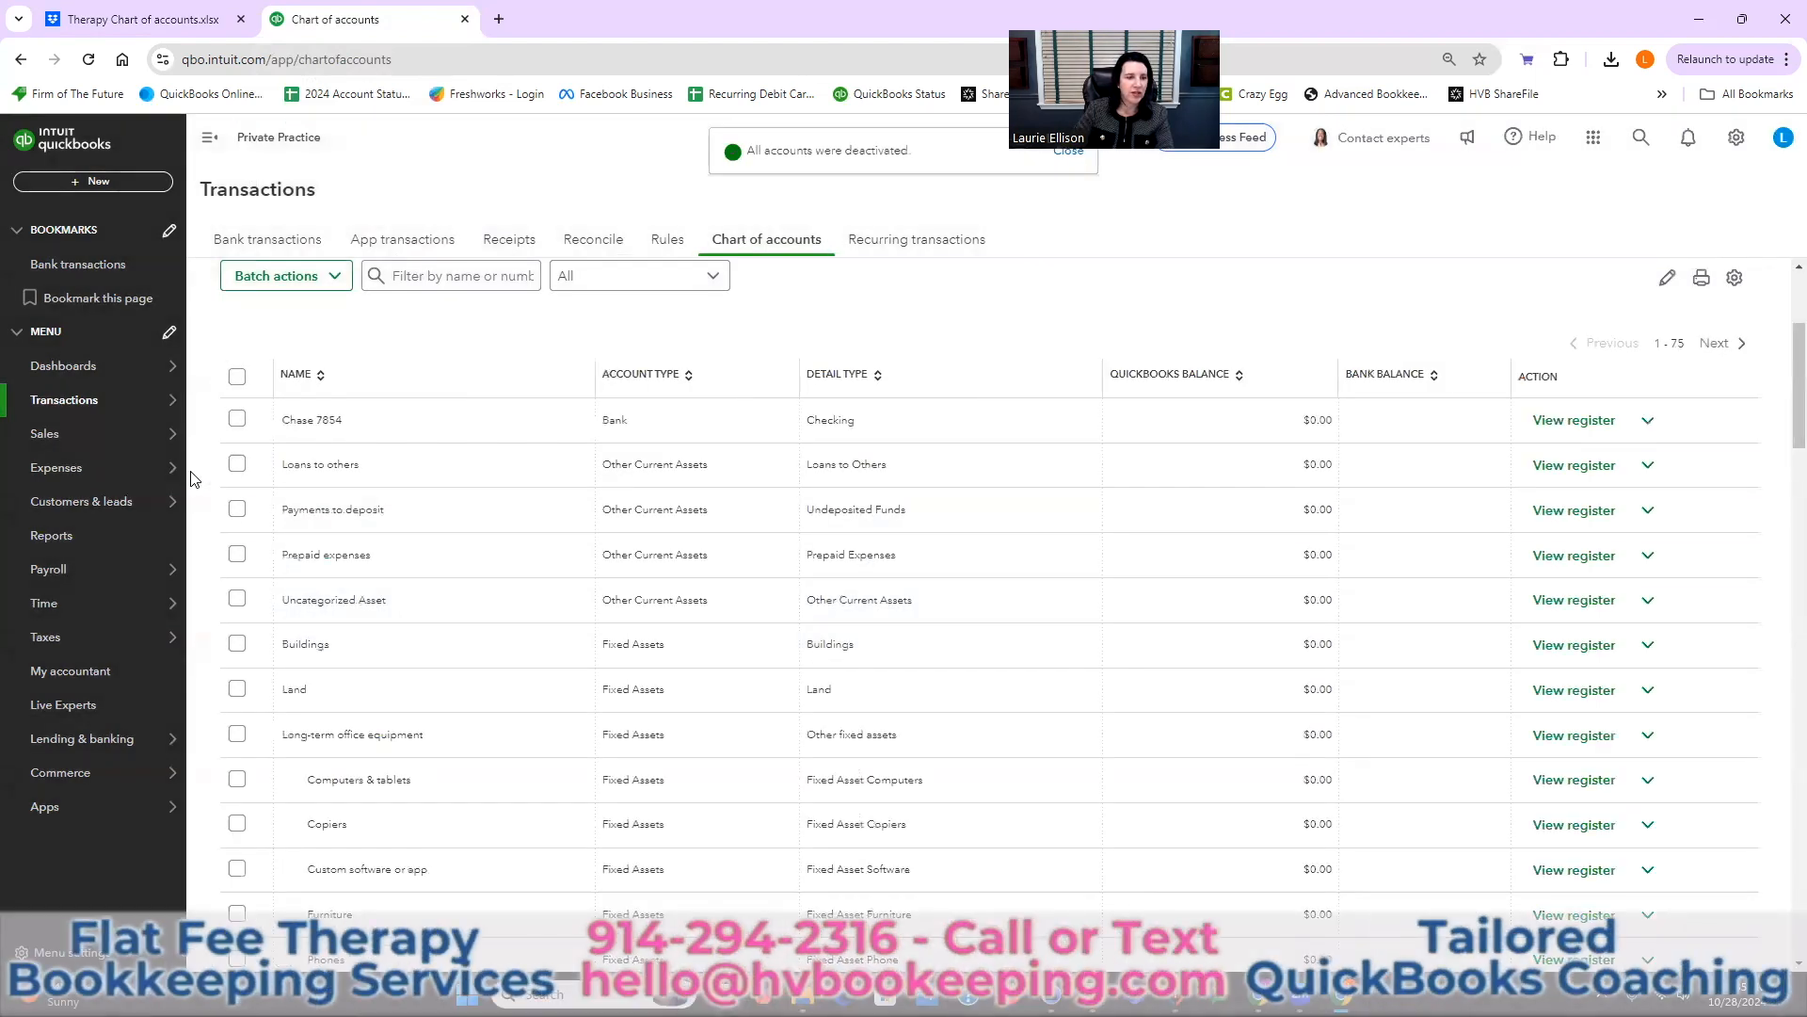
- Select the Loans to others, Prepaid expenses, Buildings, Land, and Tools, machinery, and equipment accounts for a batch change
click(237, 466)
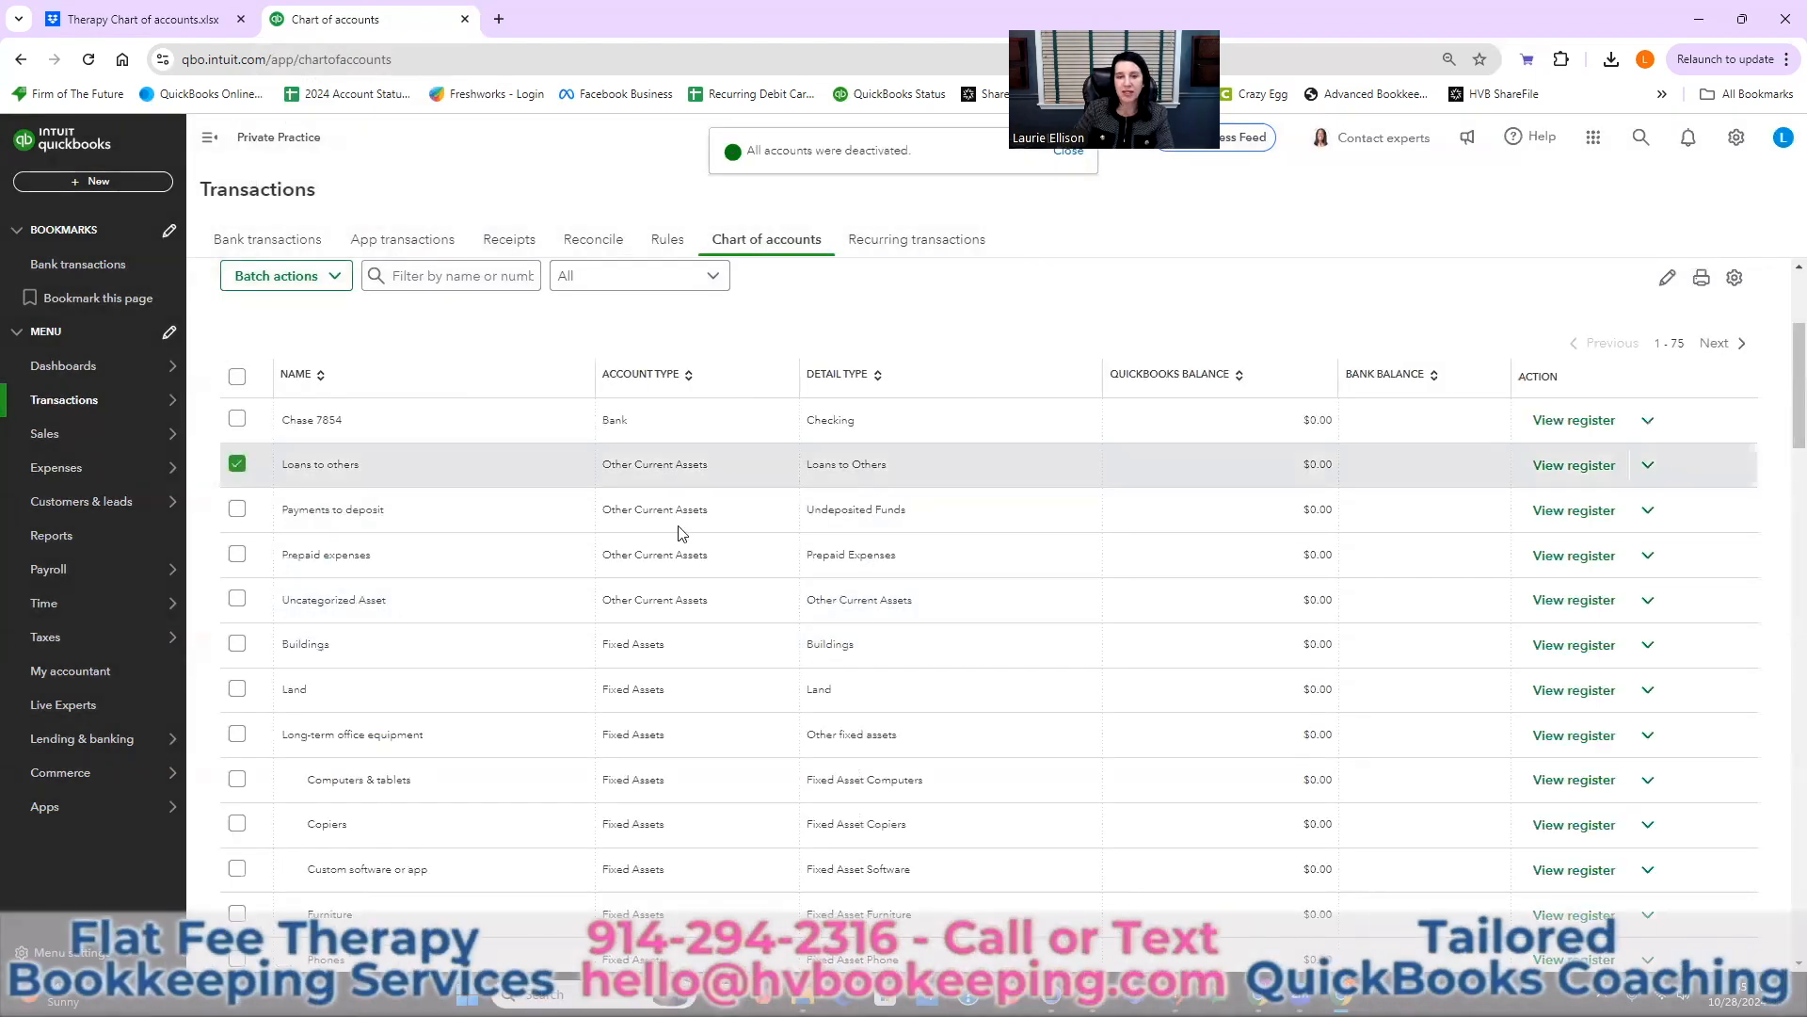
drag(811, 511, 920, 520)
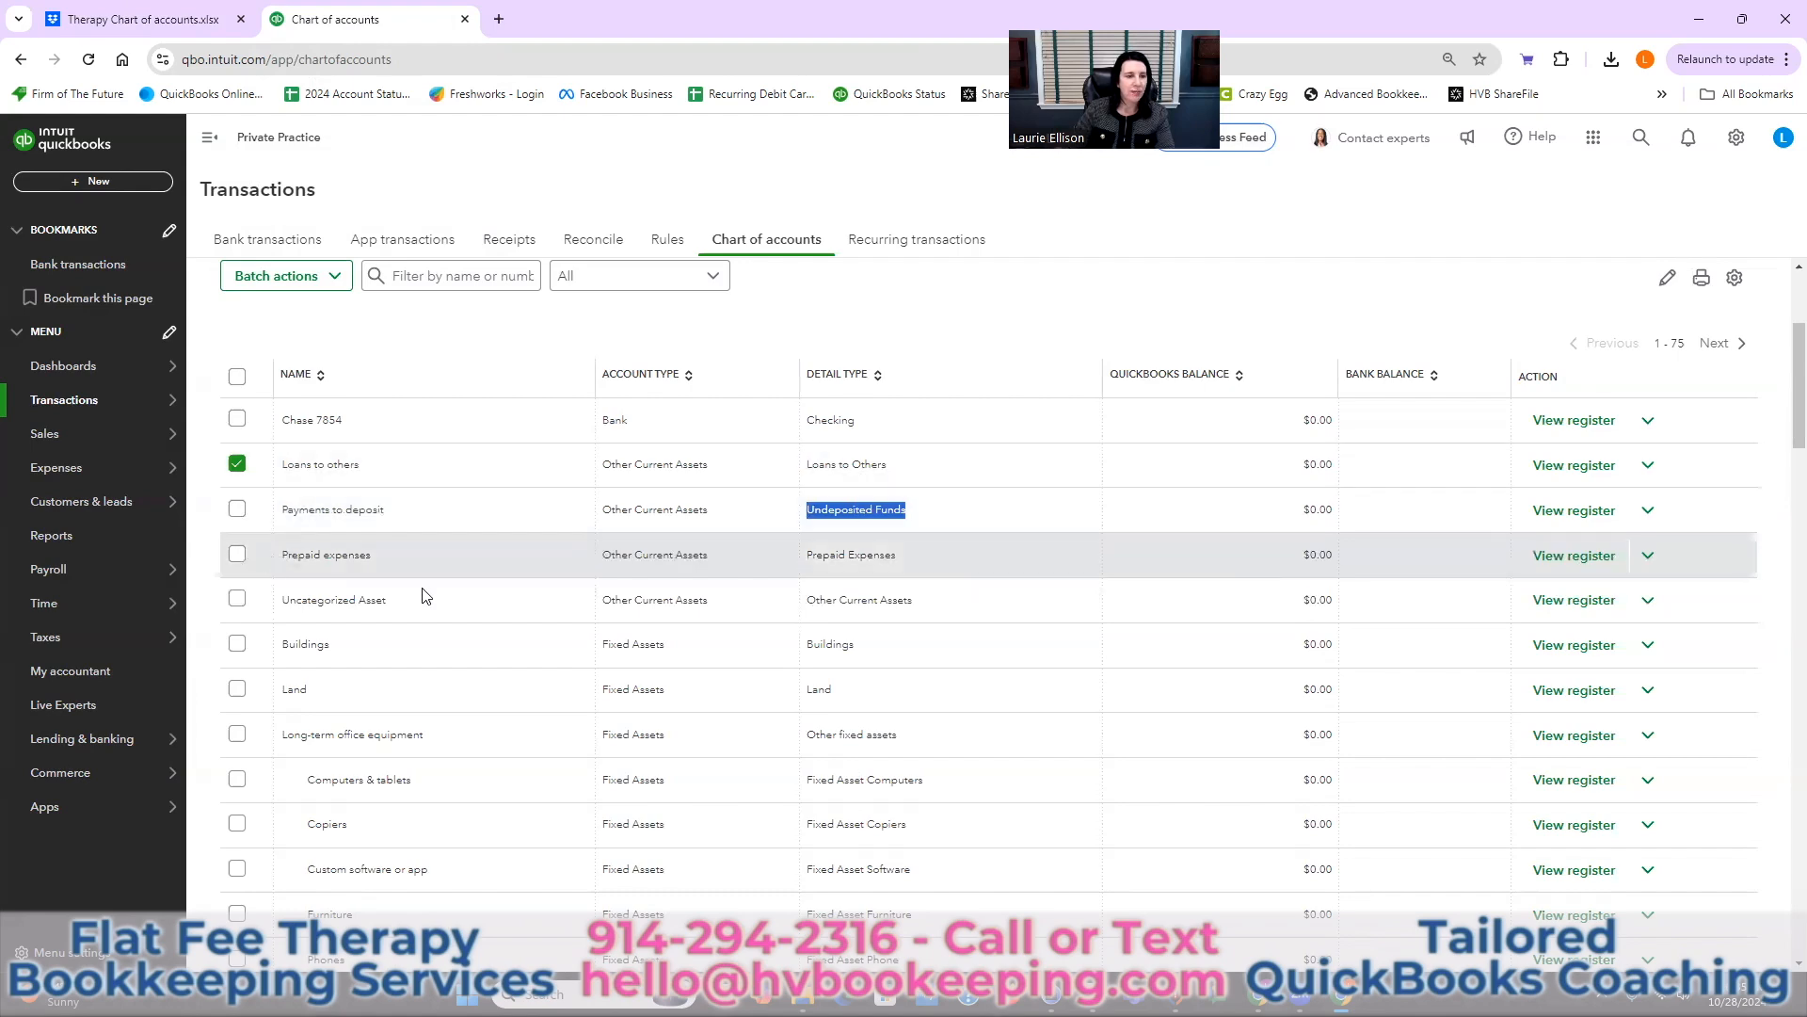
scroll(435, 596, up, 3)
scroll(460, 609, down, 4)
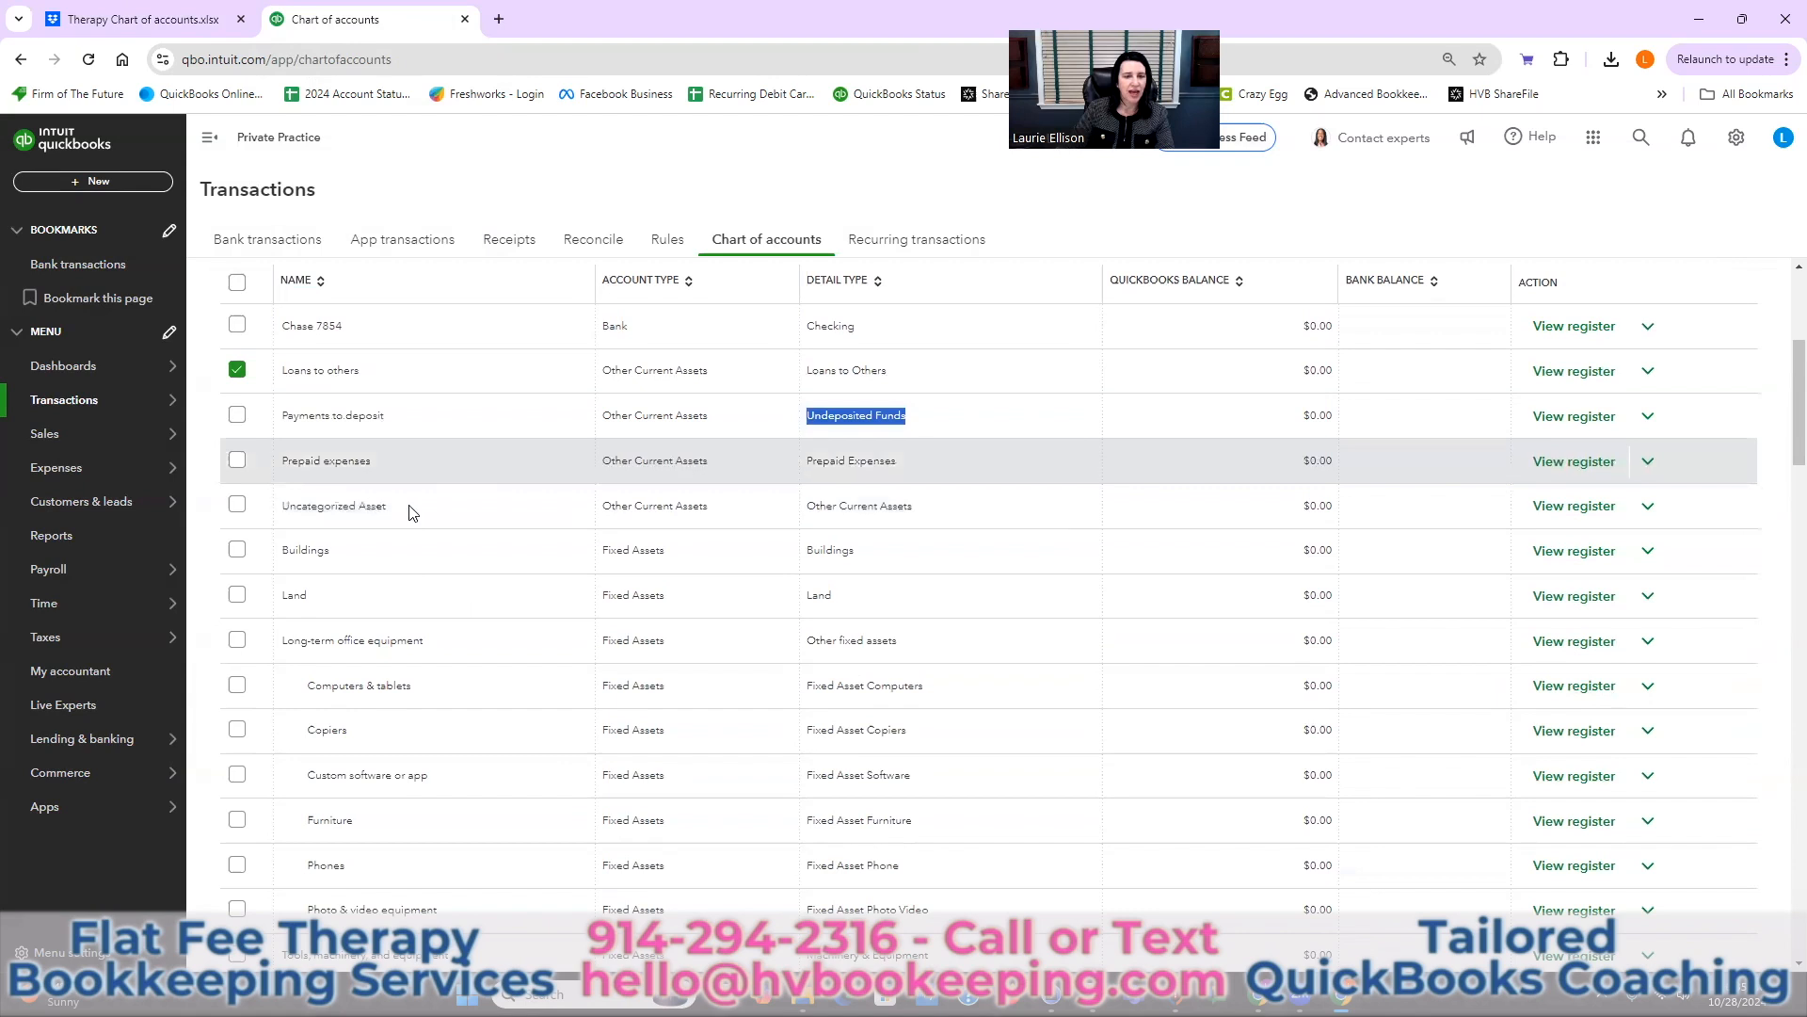
click(297, 461)
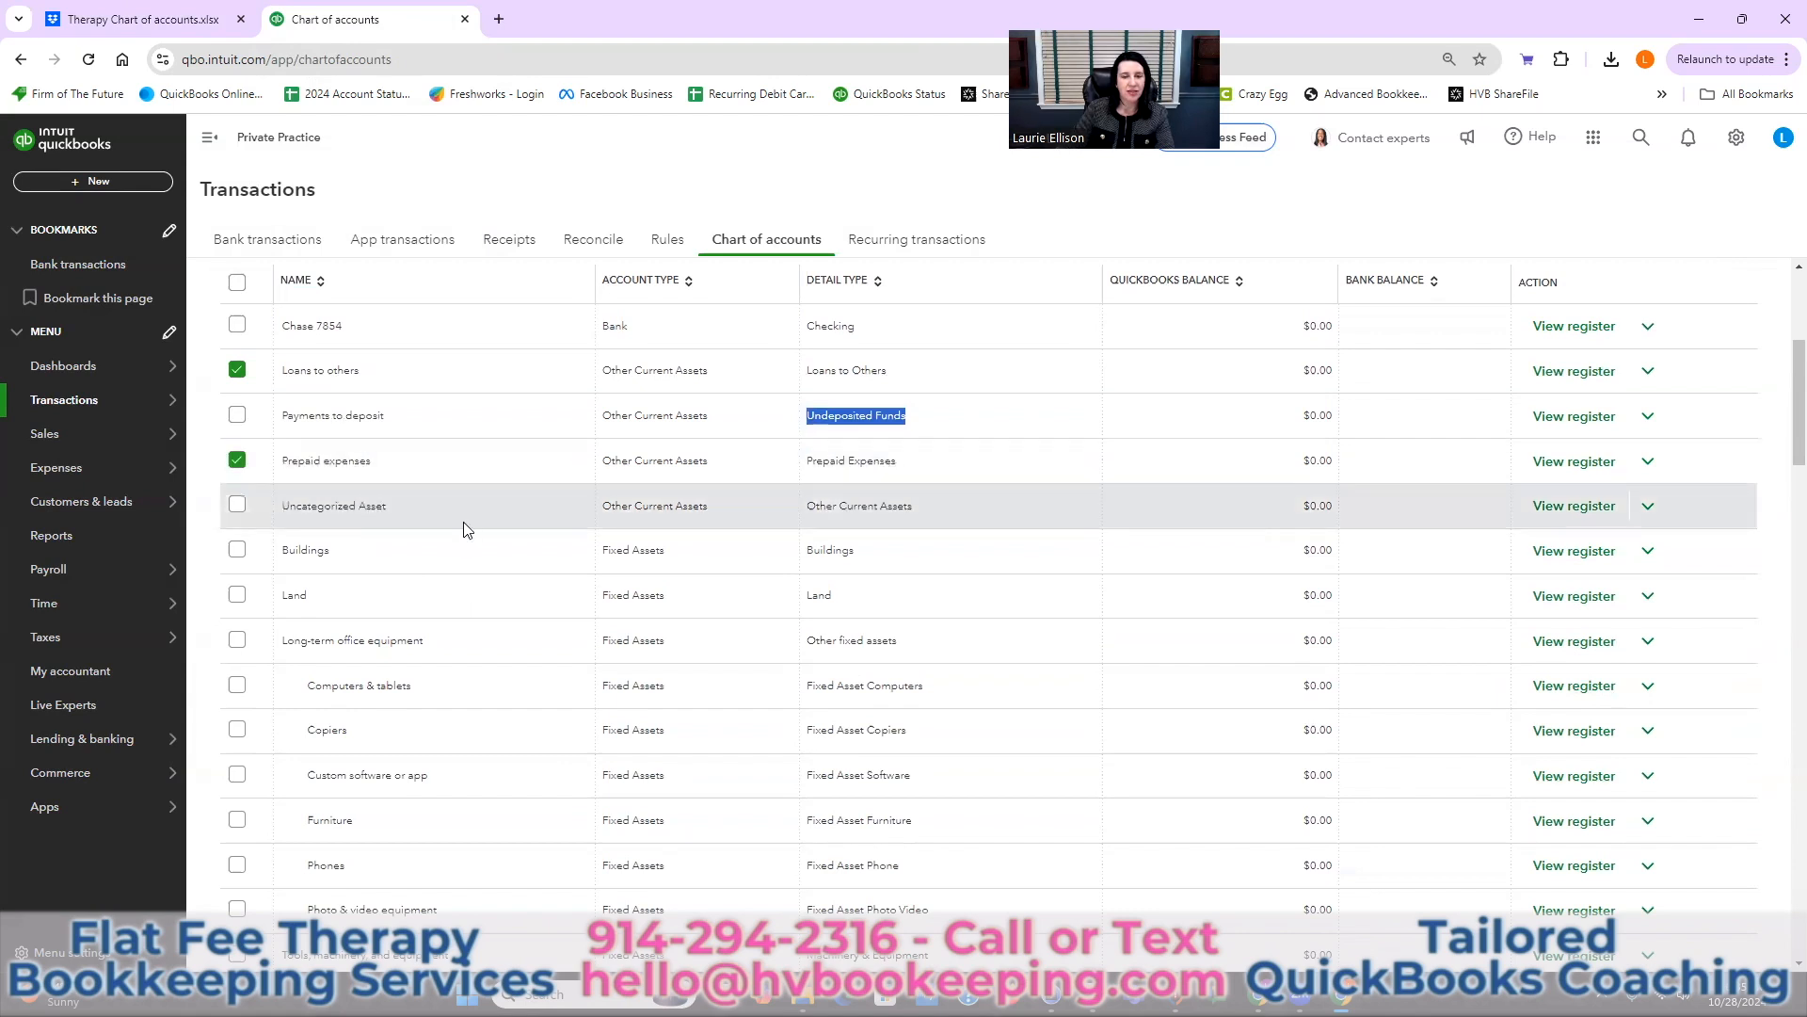
click(236, 551)
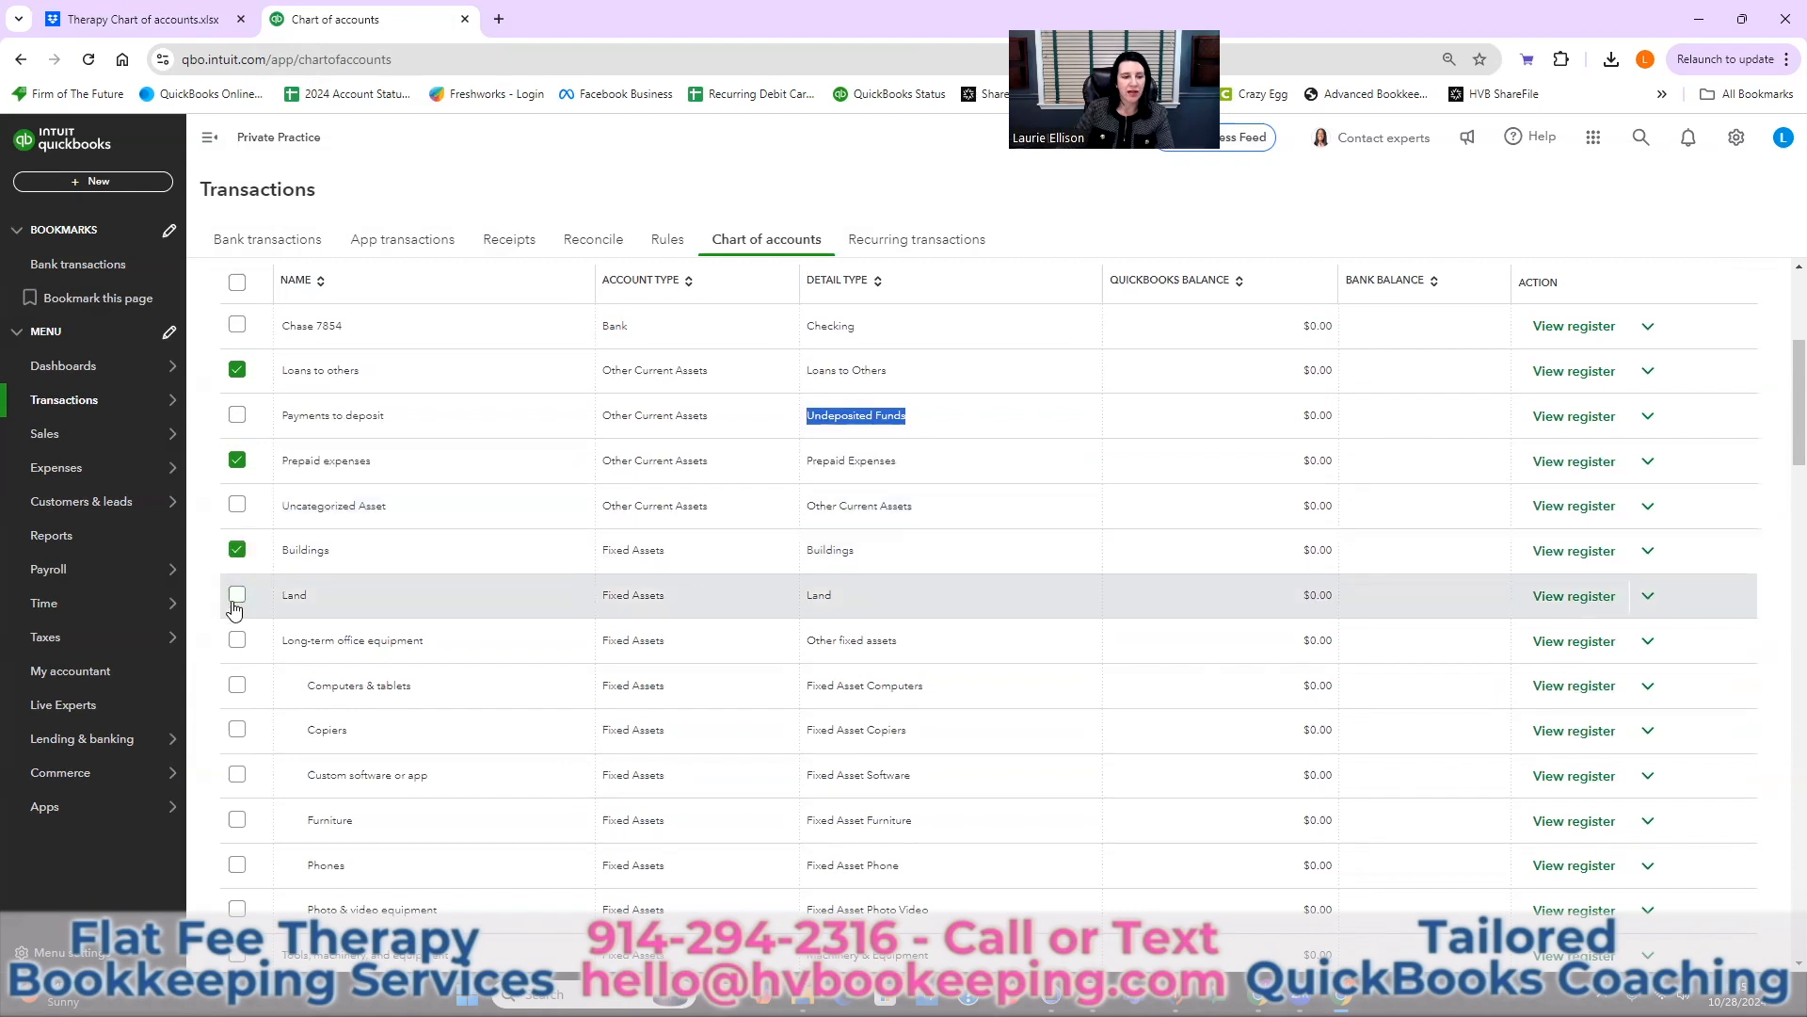
click(236, 595)
scroll(828, 612, down, 2)
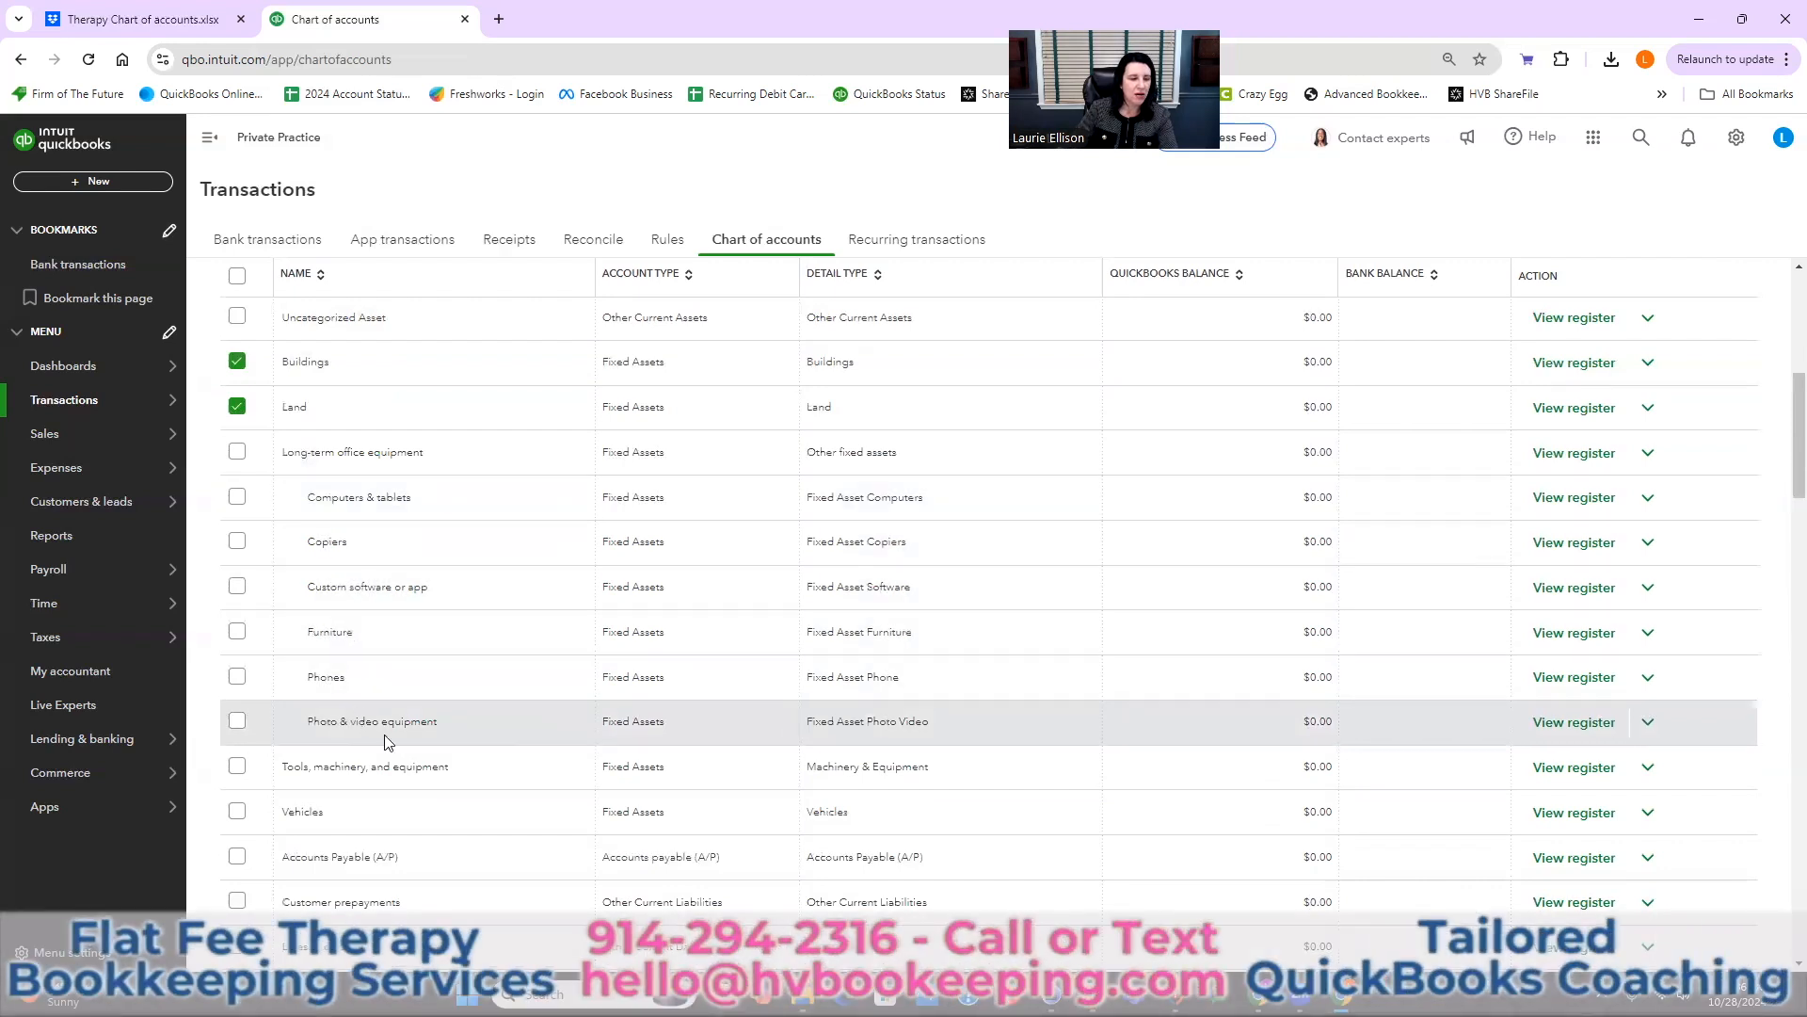
scroll(414, 735, down, 2)
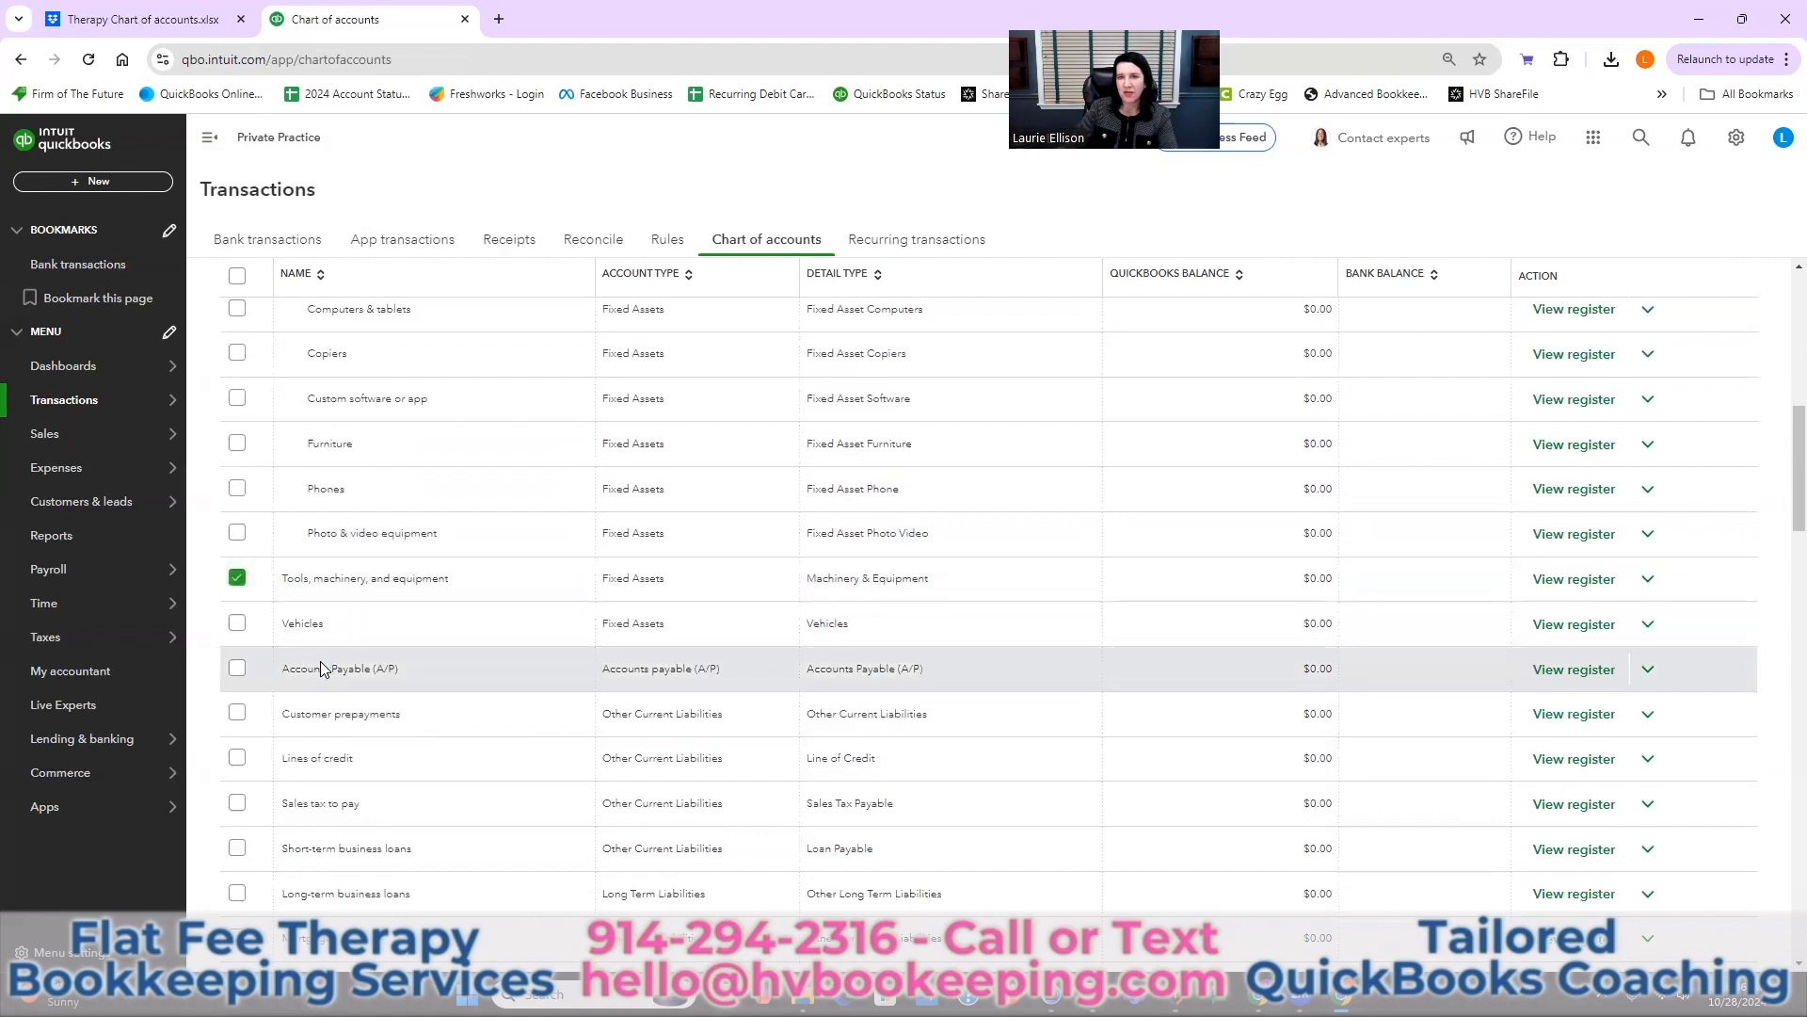
- Add Customer prepayments, Lines of credit, Sales tax to pay, Short-term business loans, Long-term business loans and Mortgages to the selection
scroll(320, 668, down, 2)
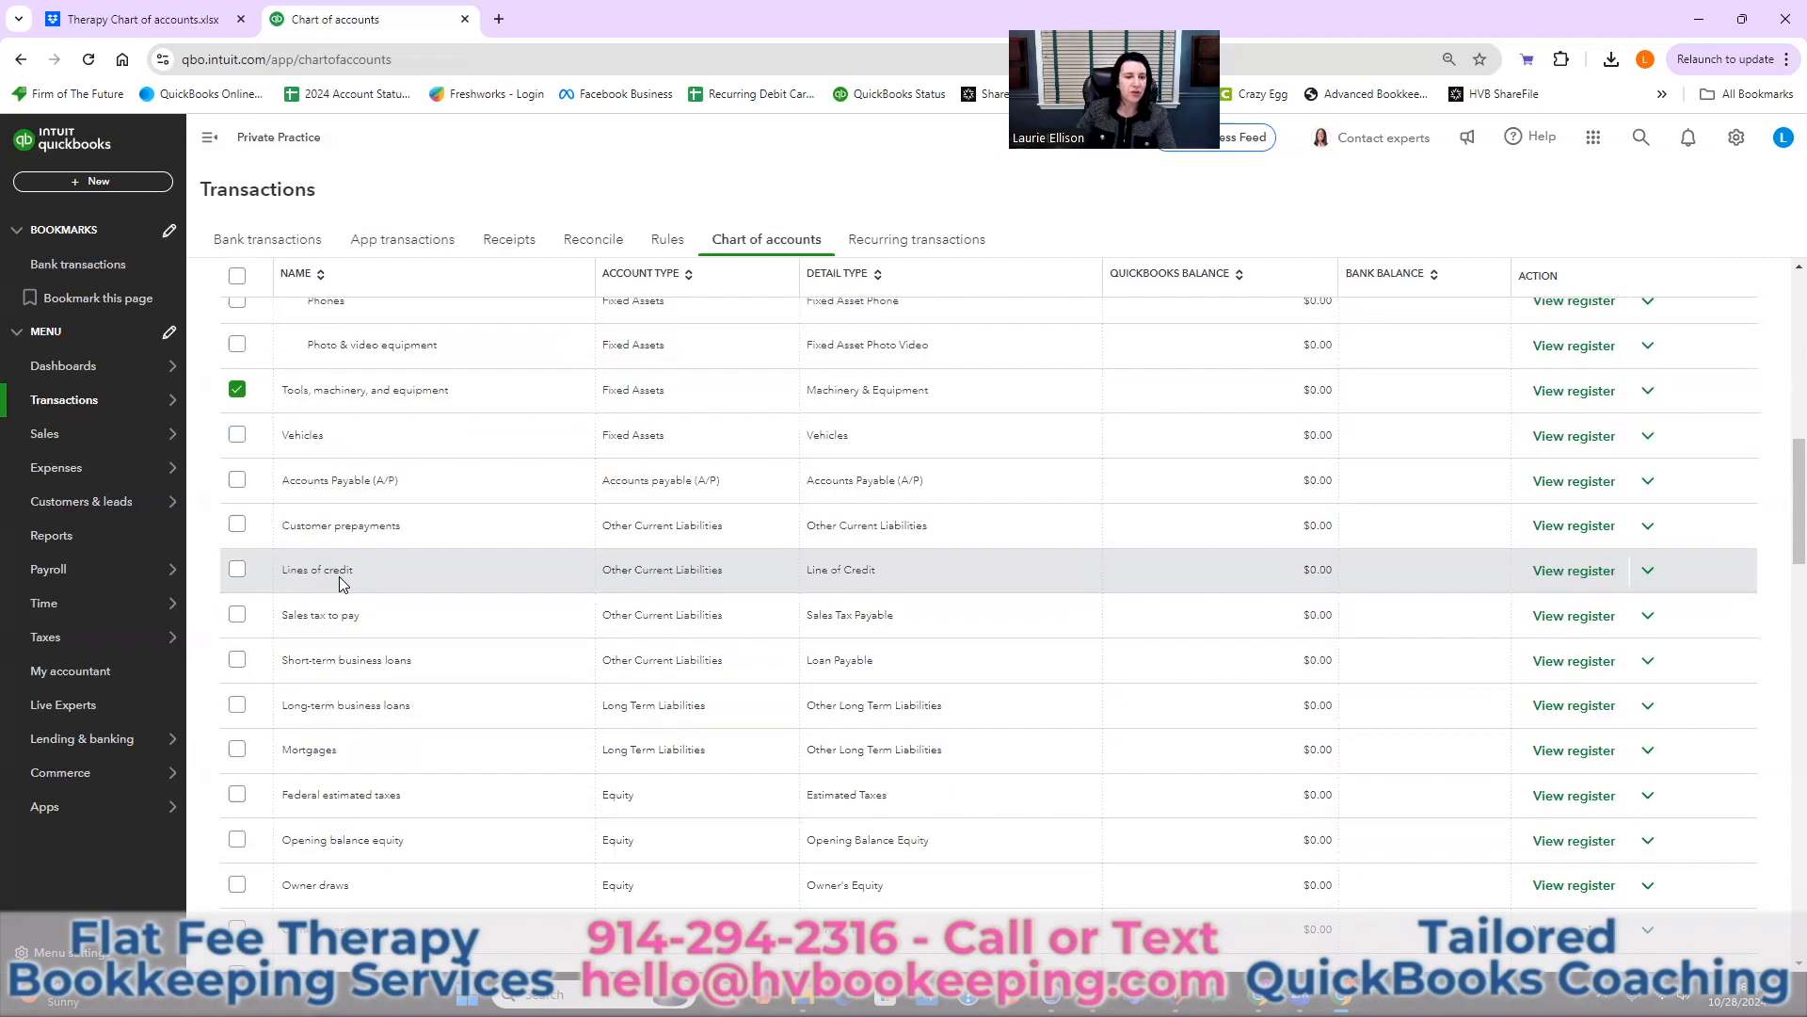
click(236, 525)
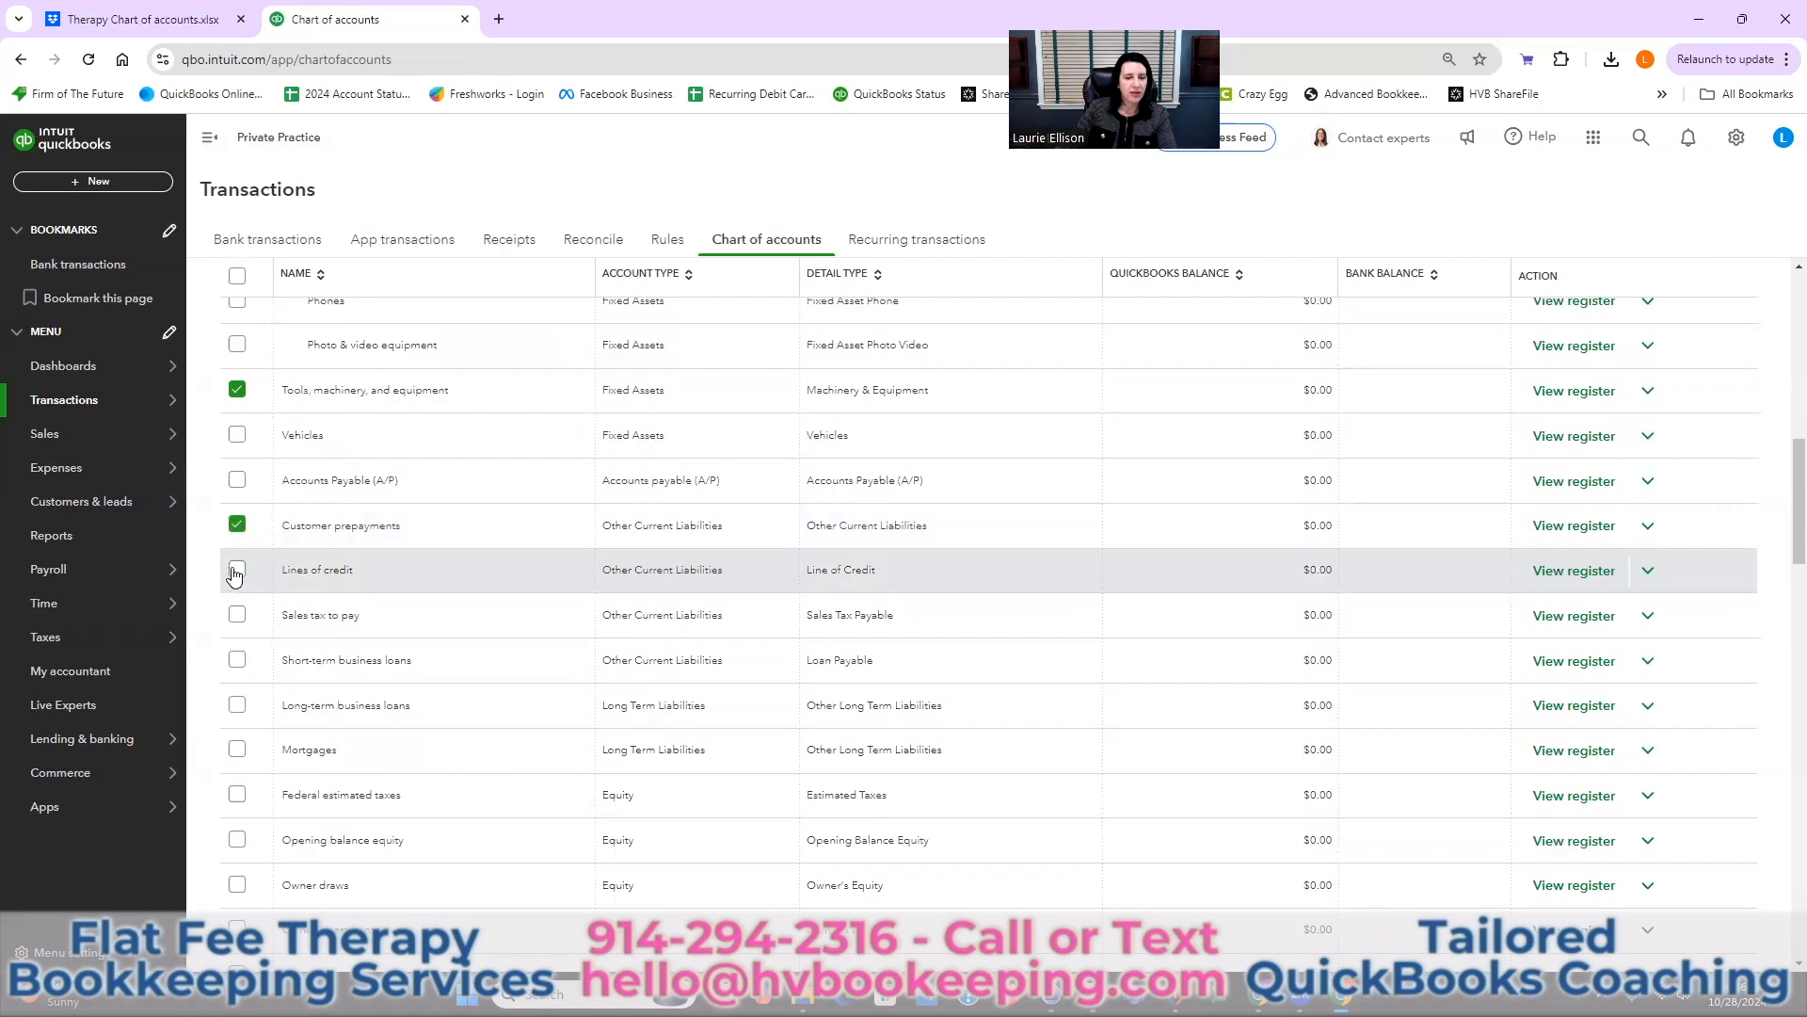
click(235, 570)
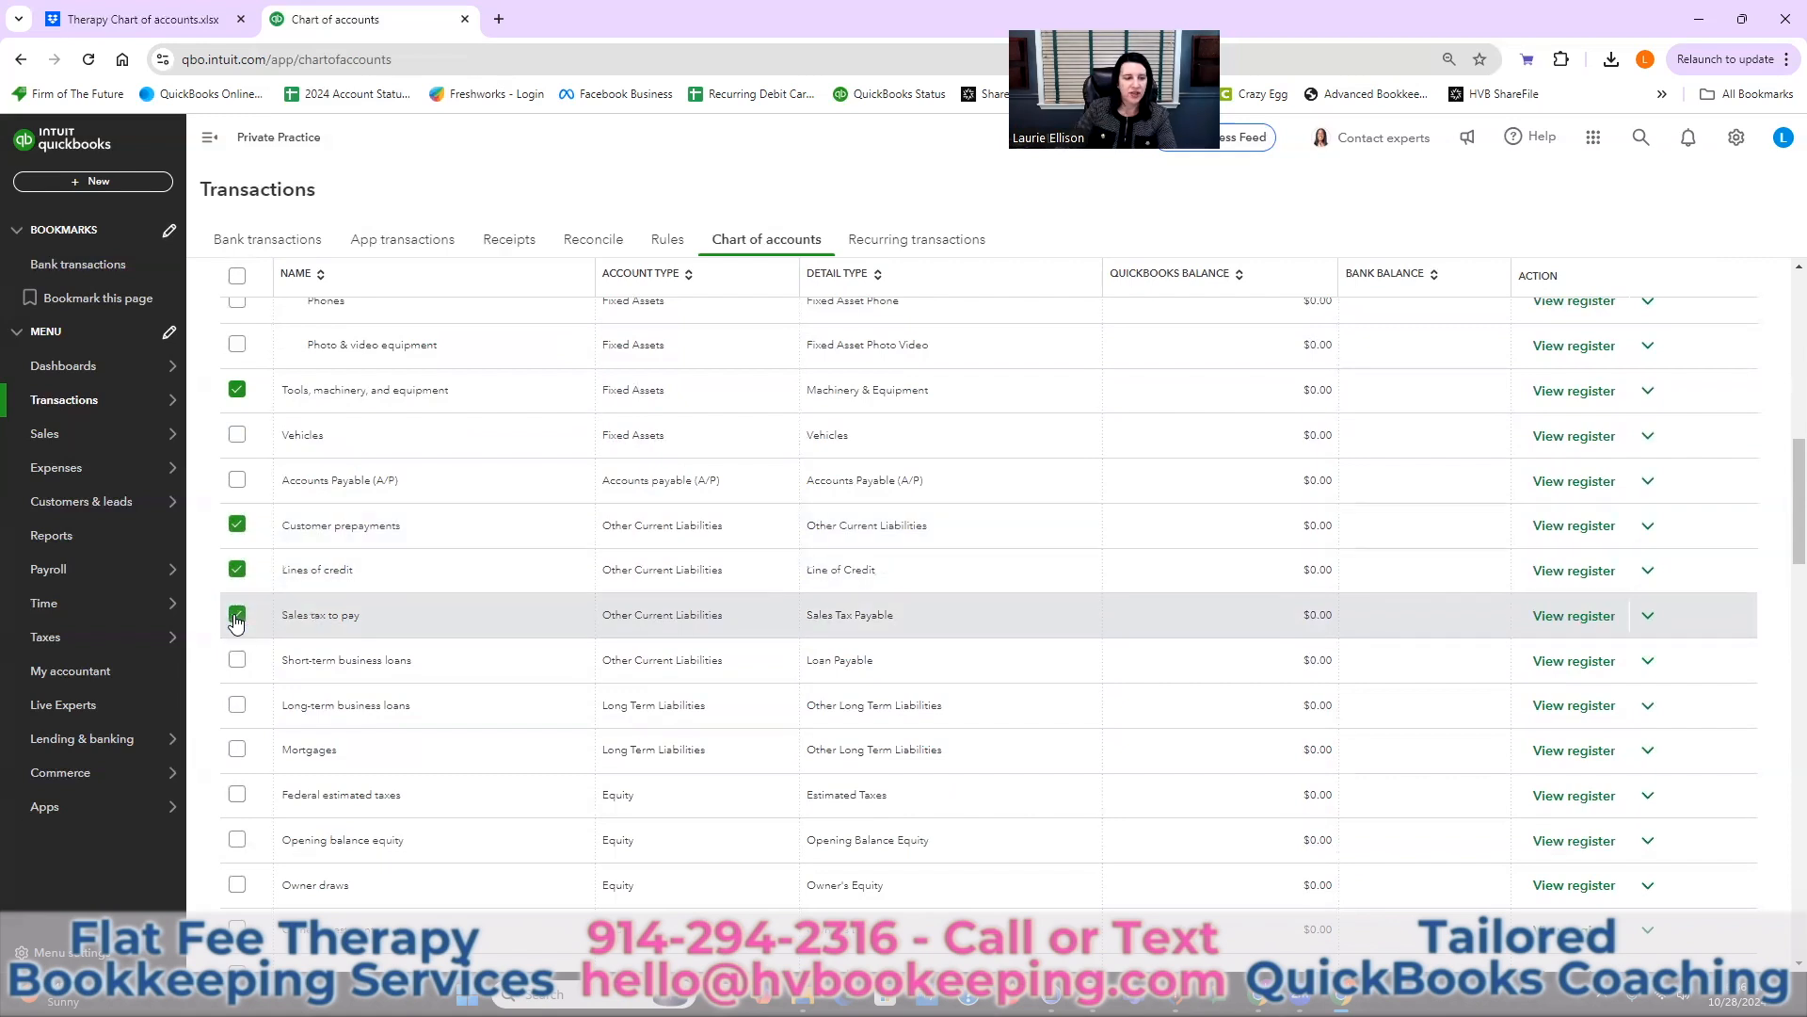
click(237, 660)
scroll(239, 663, down, 1)
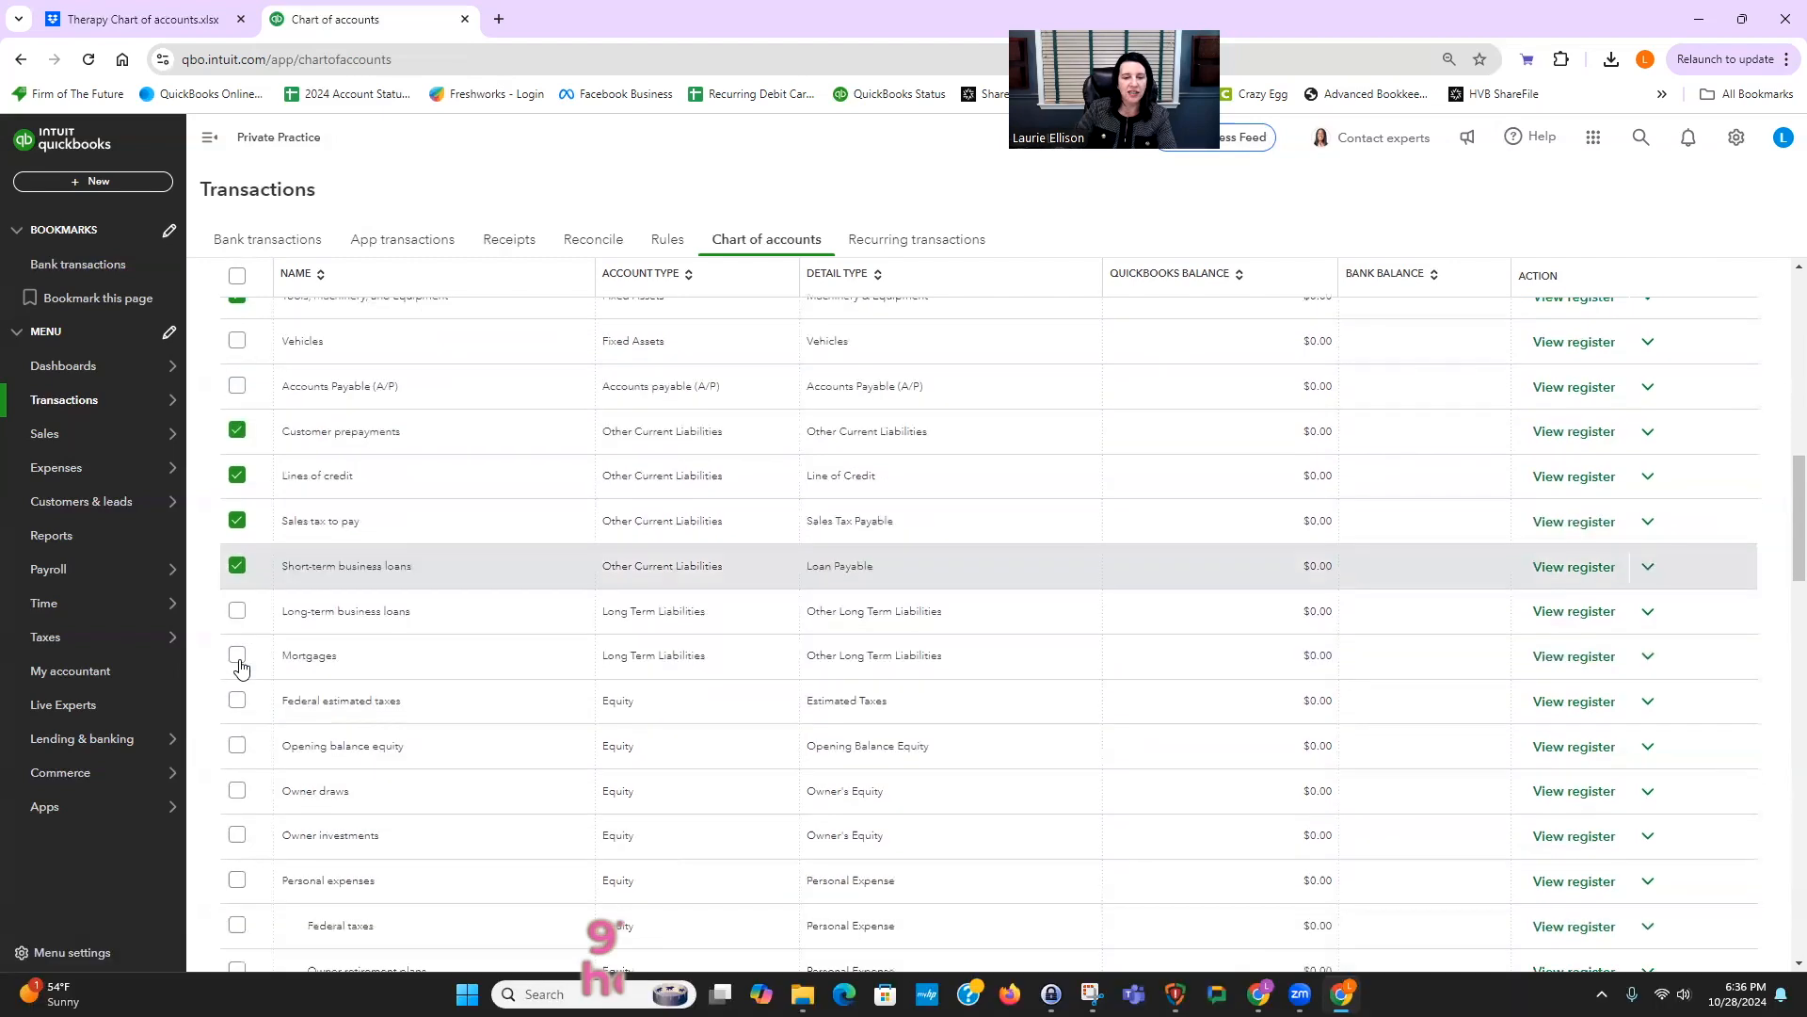
click(236, 611)
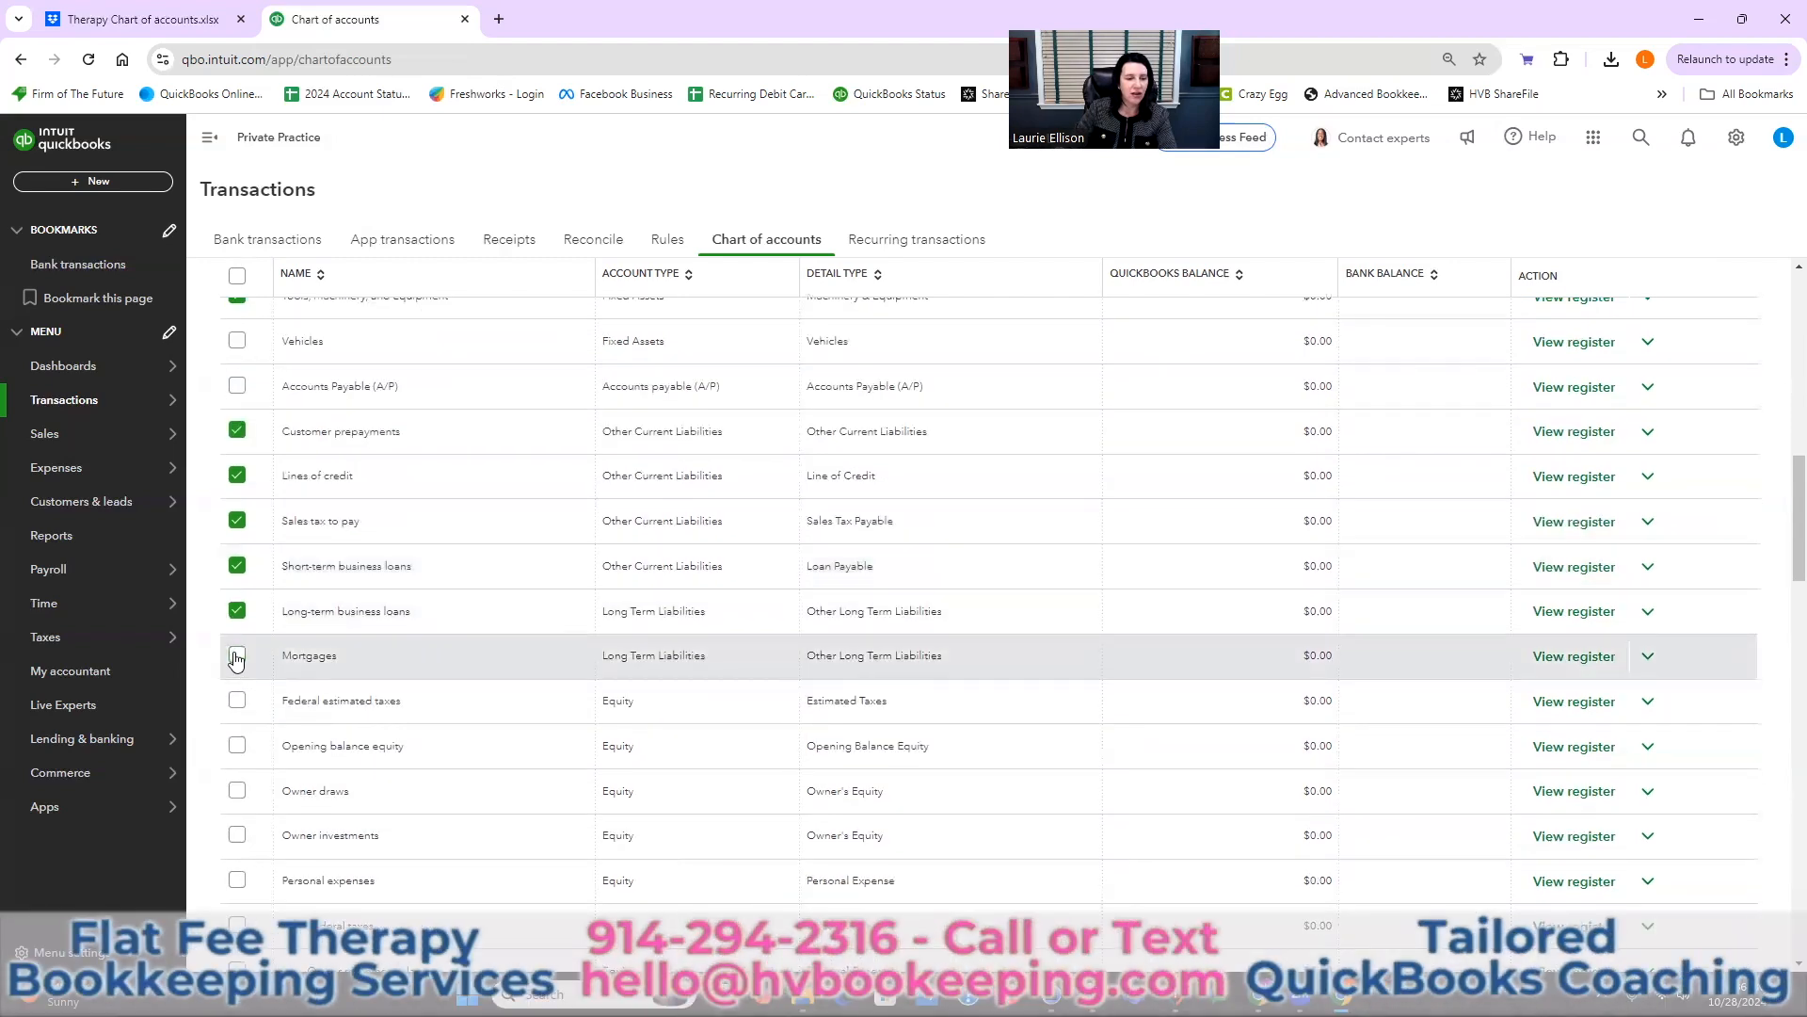
click(235, 653)
- Add Federal estimated taxes to the selection and check the equity accounts against the Dropbox therapy list, returning to QuickBooks
scroll(236, 653, down, 3)
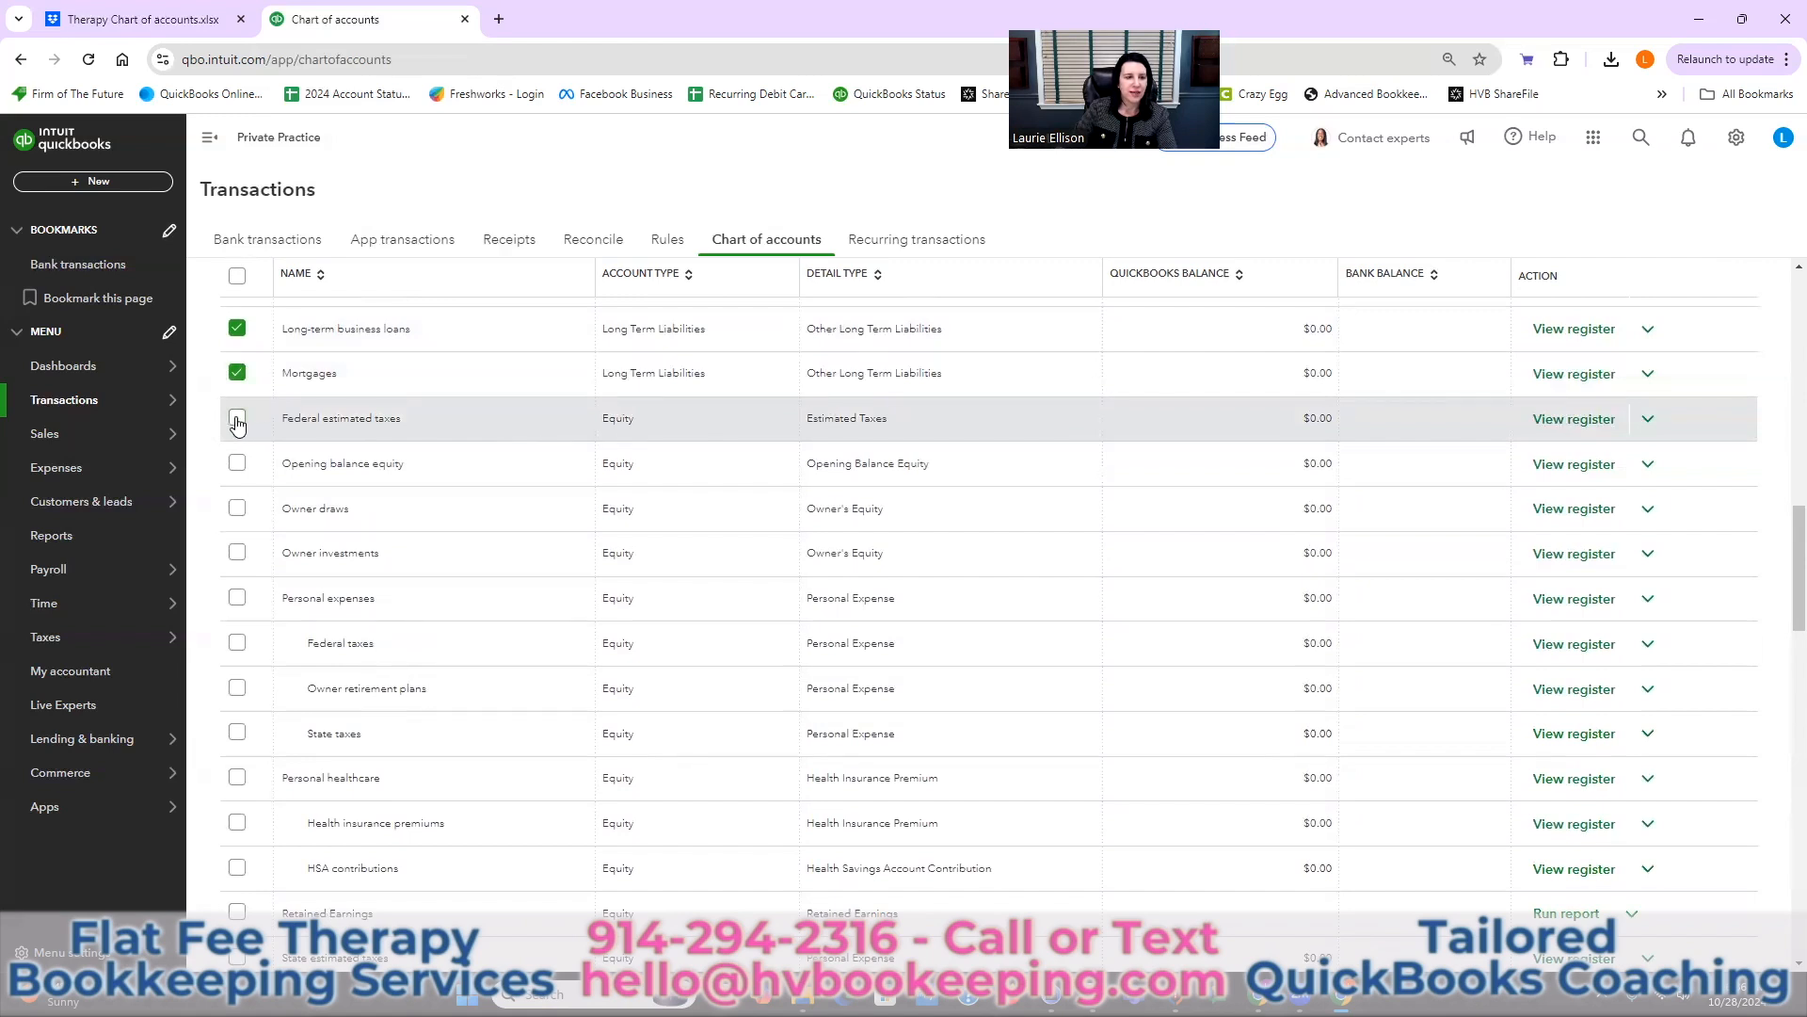
click(237, 419)
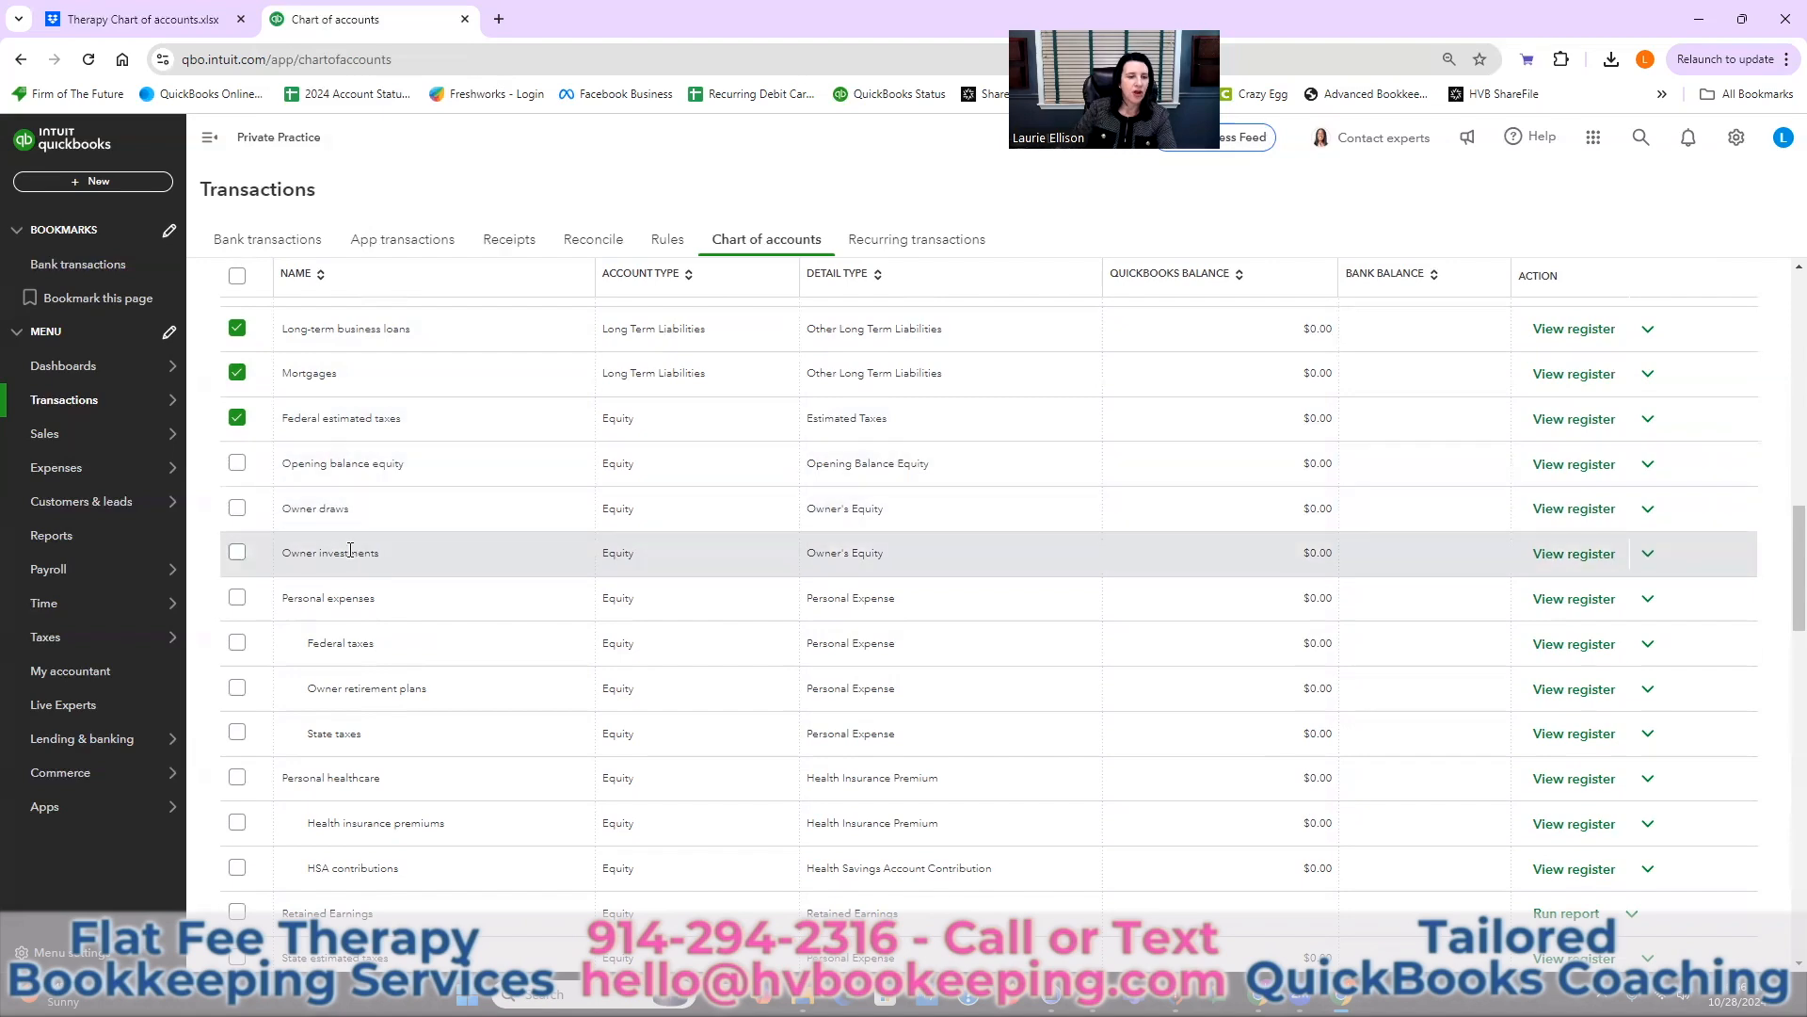
click(157, 22)
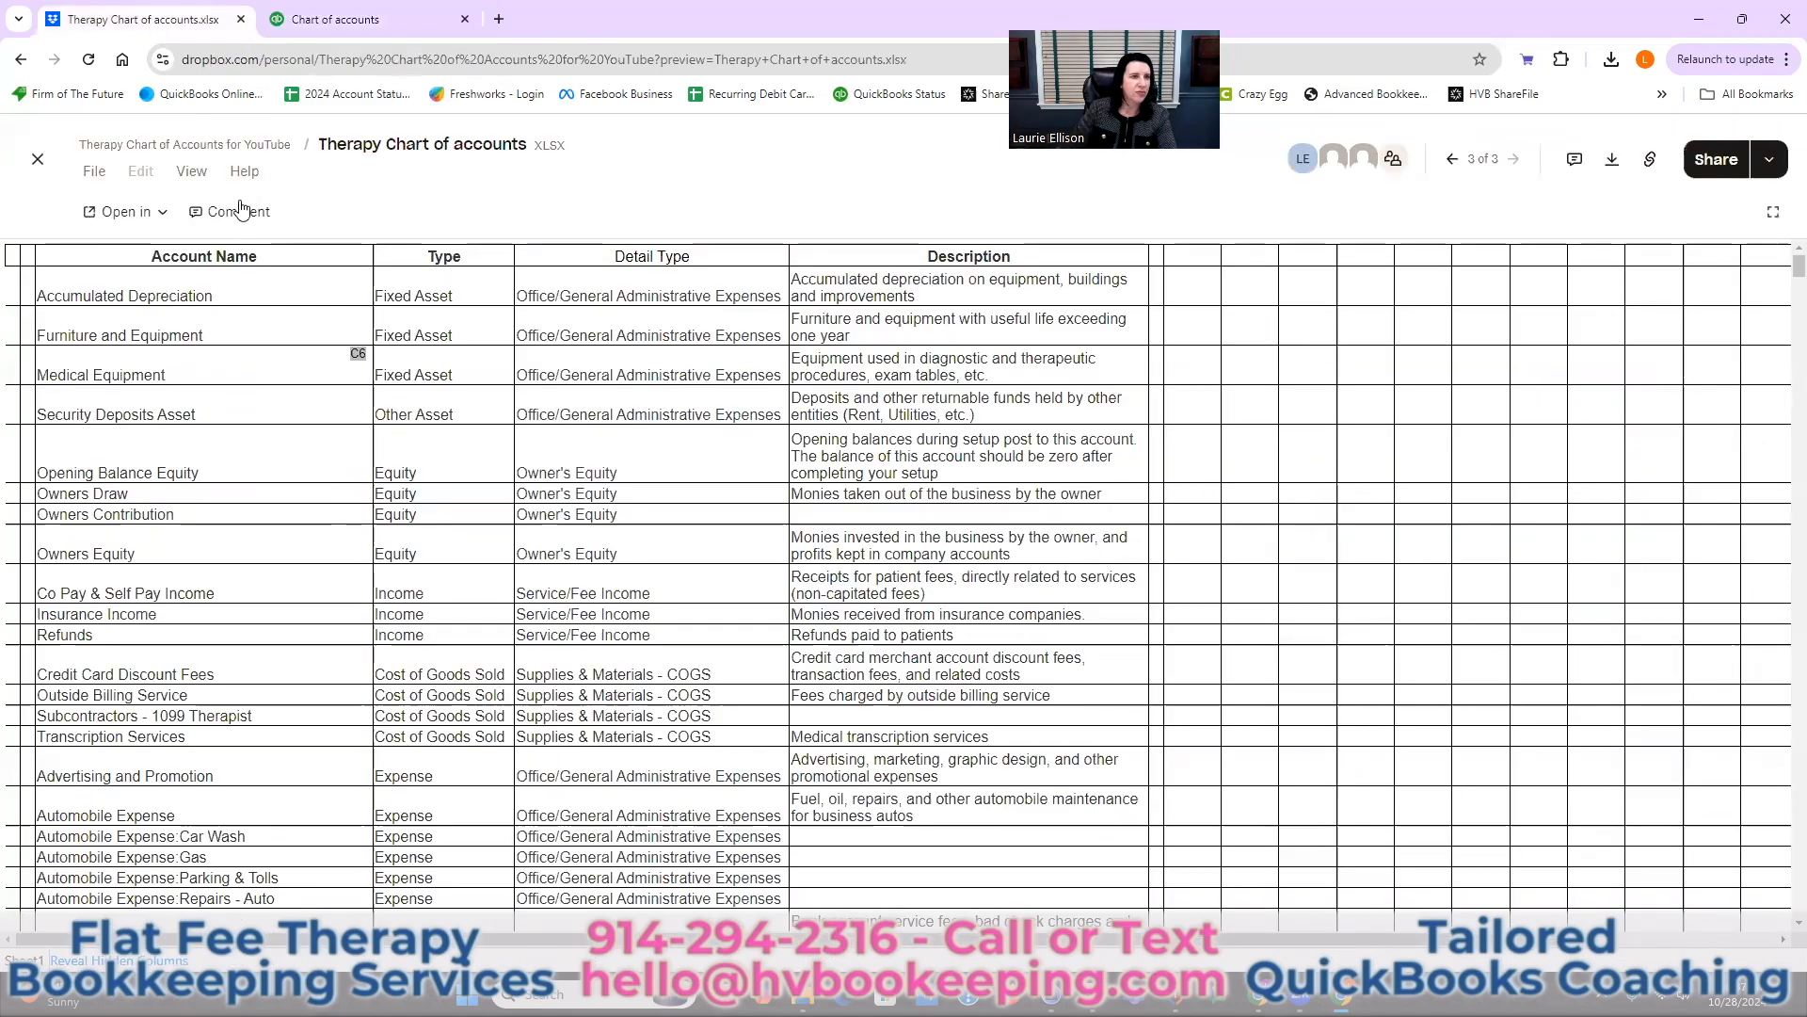
click(348, 28)
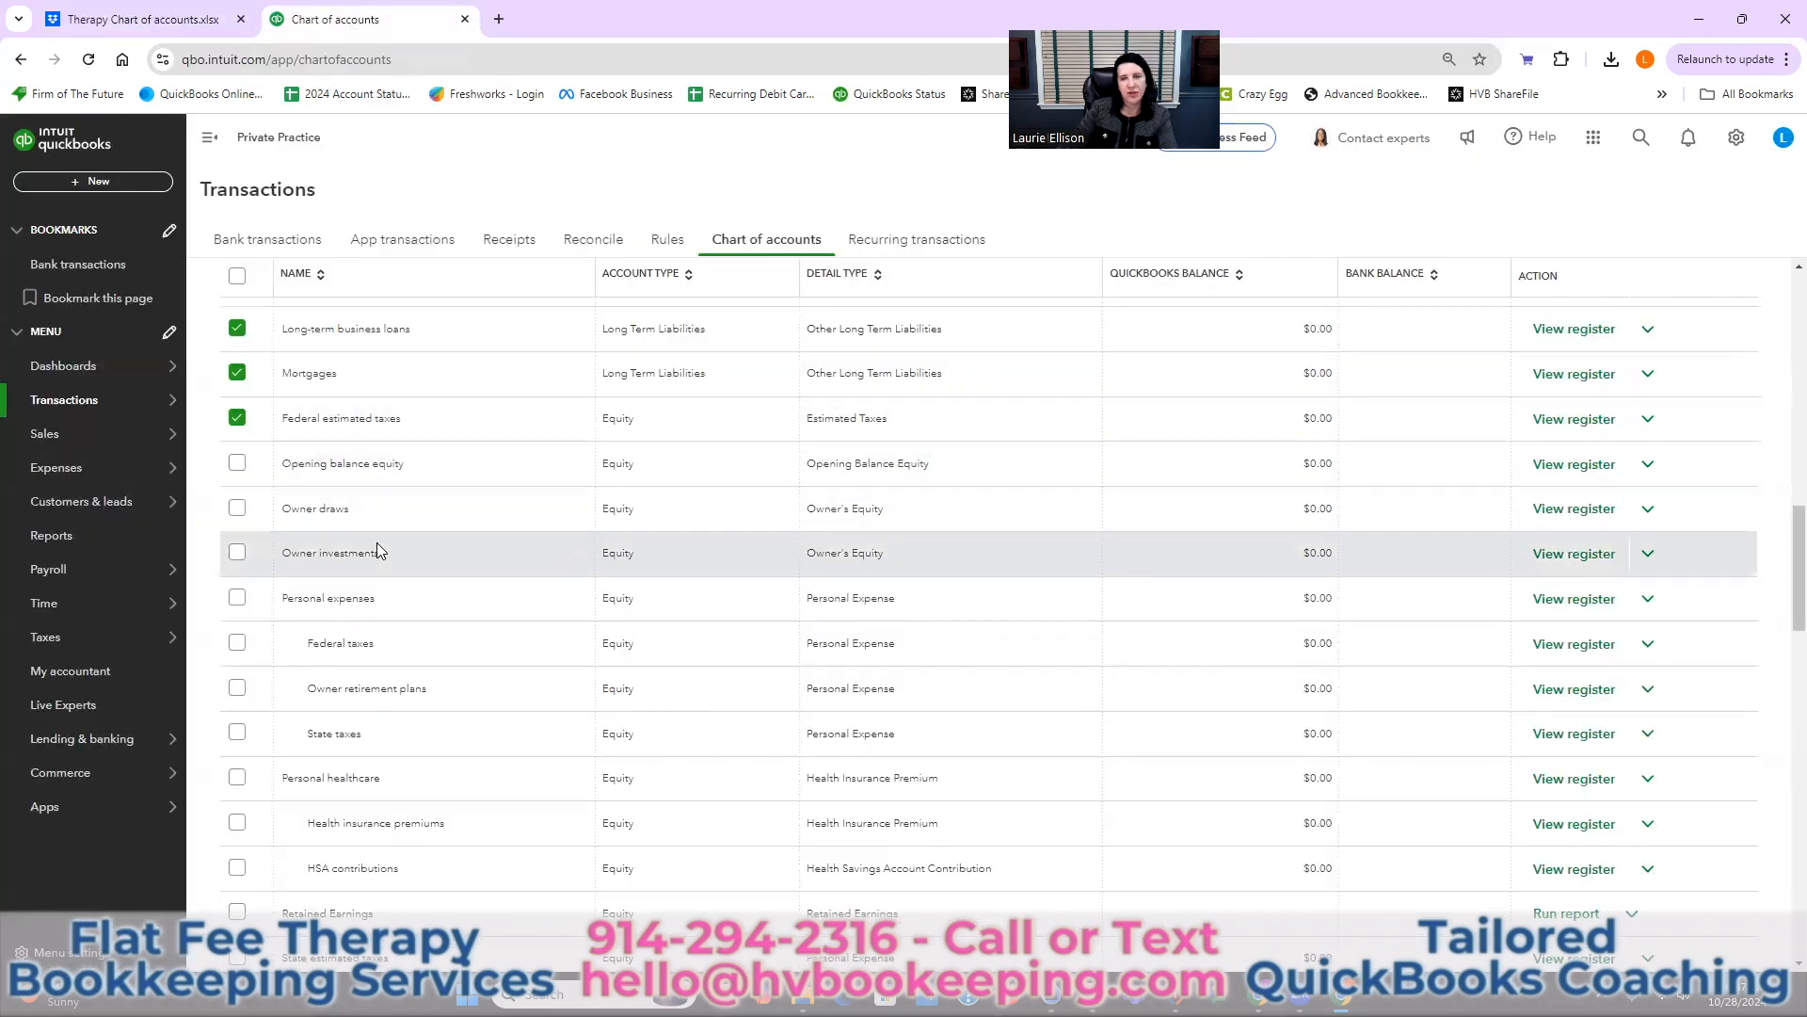
- Add Personal expenses and its subaccounts Federal taxes, Owner retirement plans and State taxes to the selection
scroll(381, 548, down, 2)
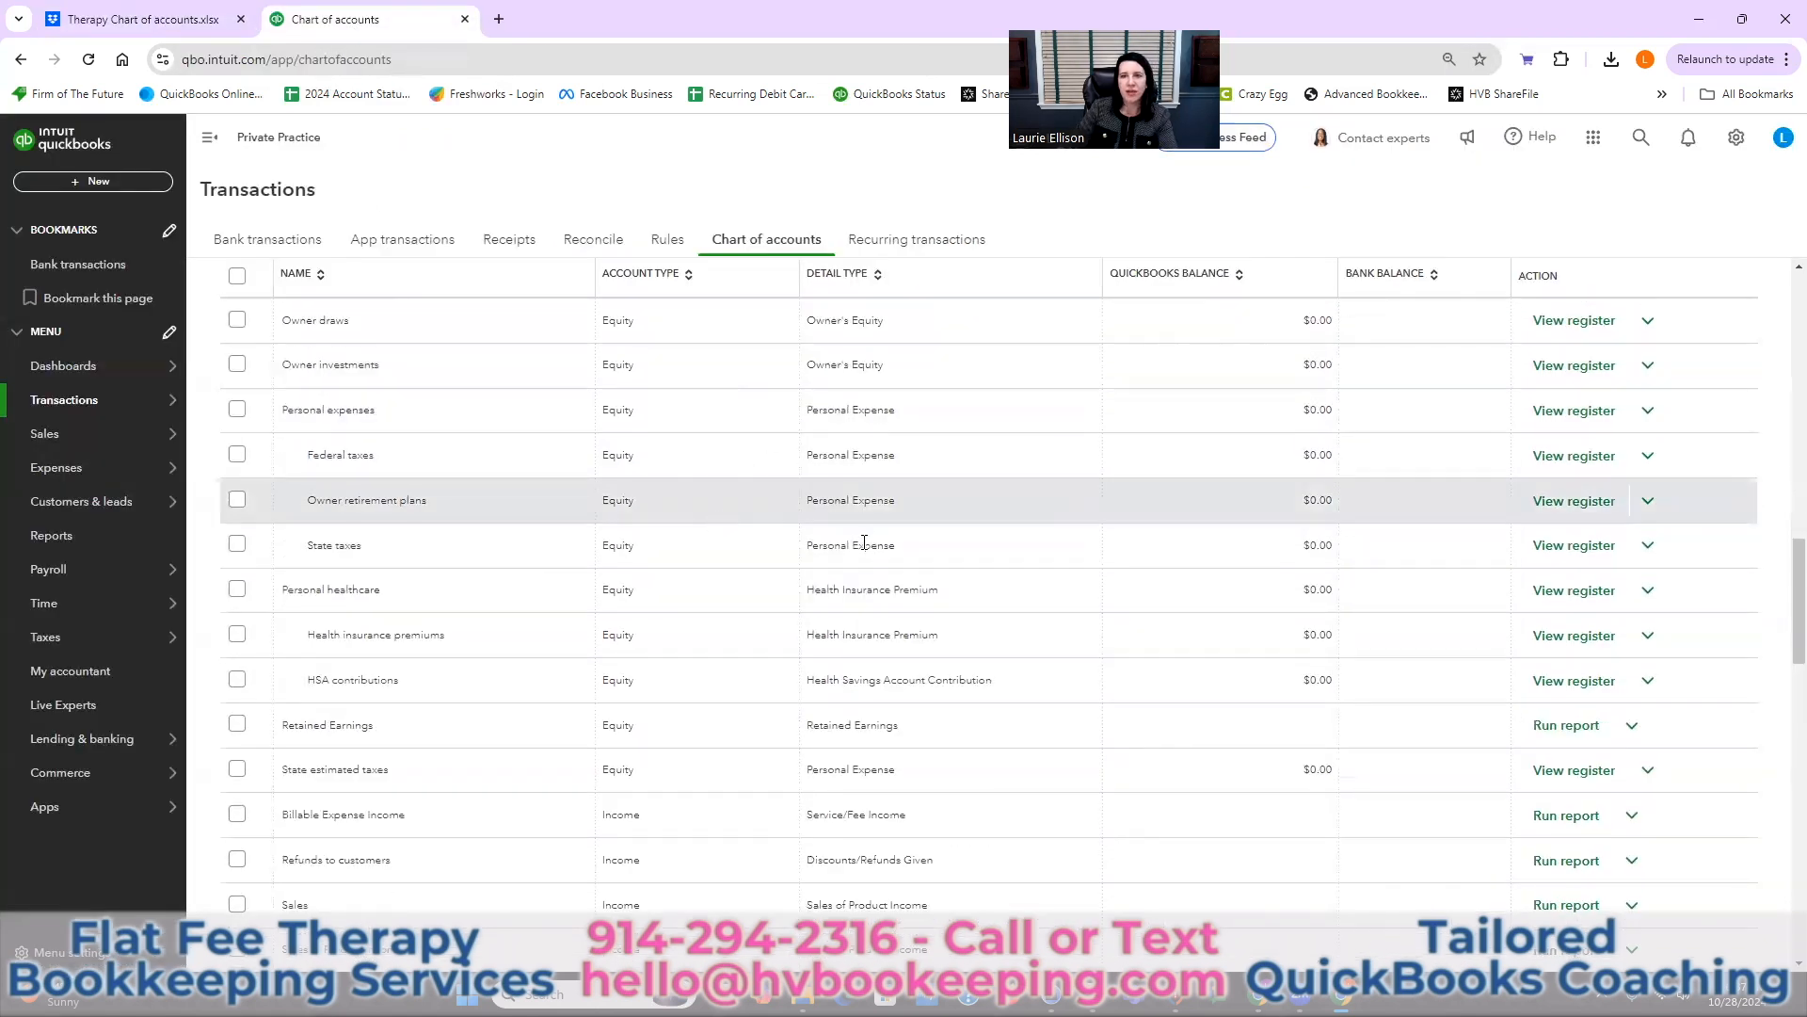
click(237, 546)
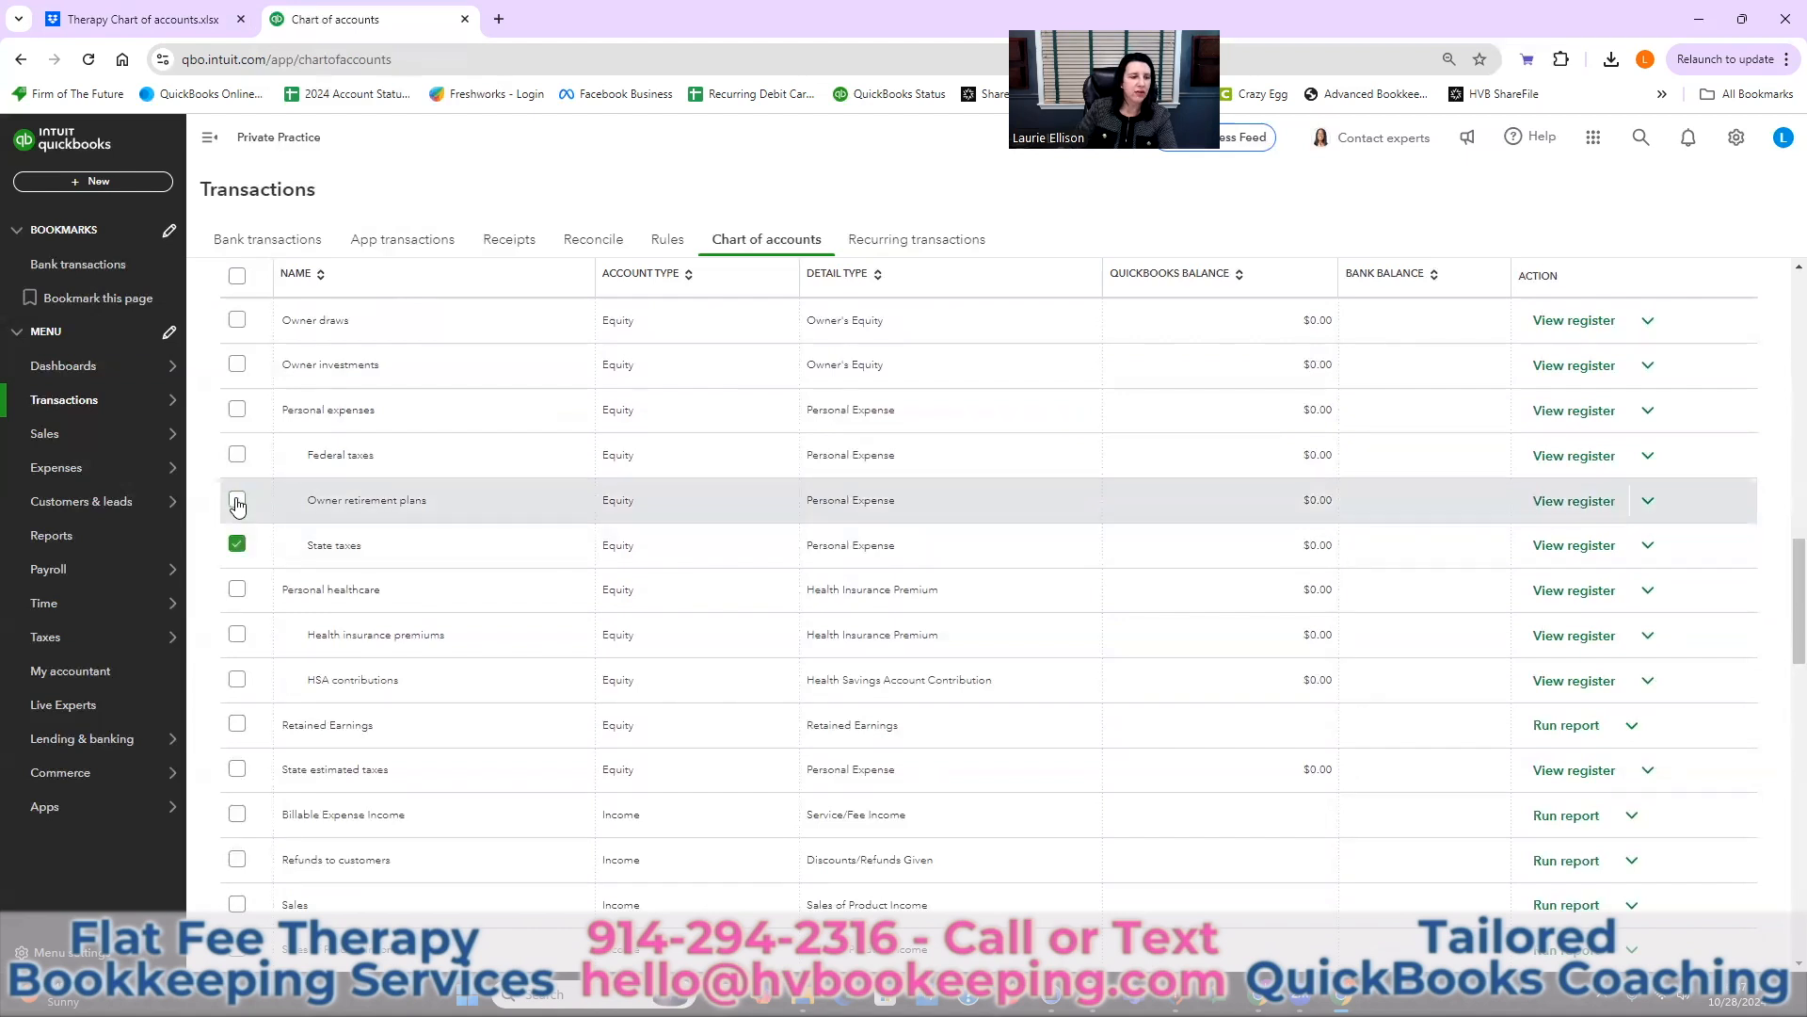
click(236, 497)
click(237, 454)
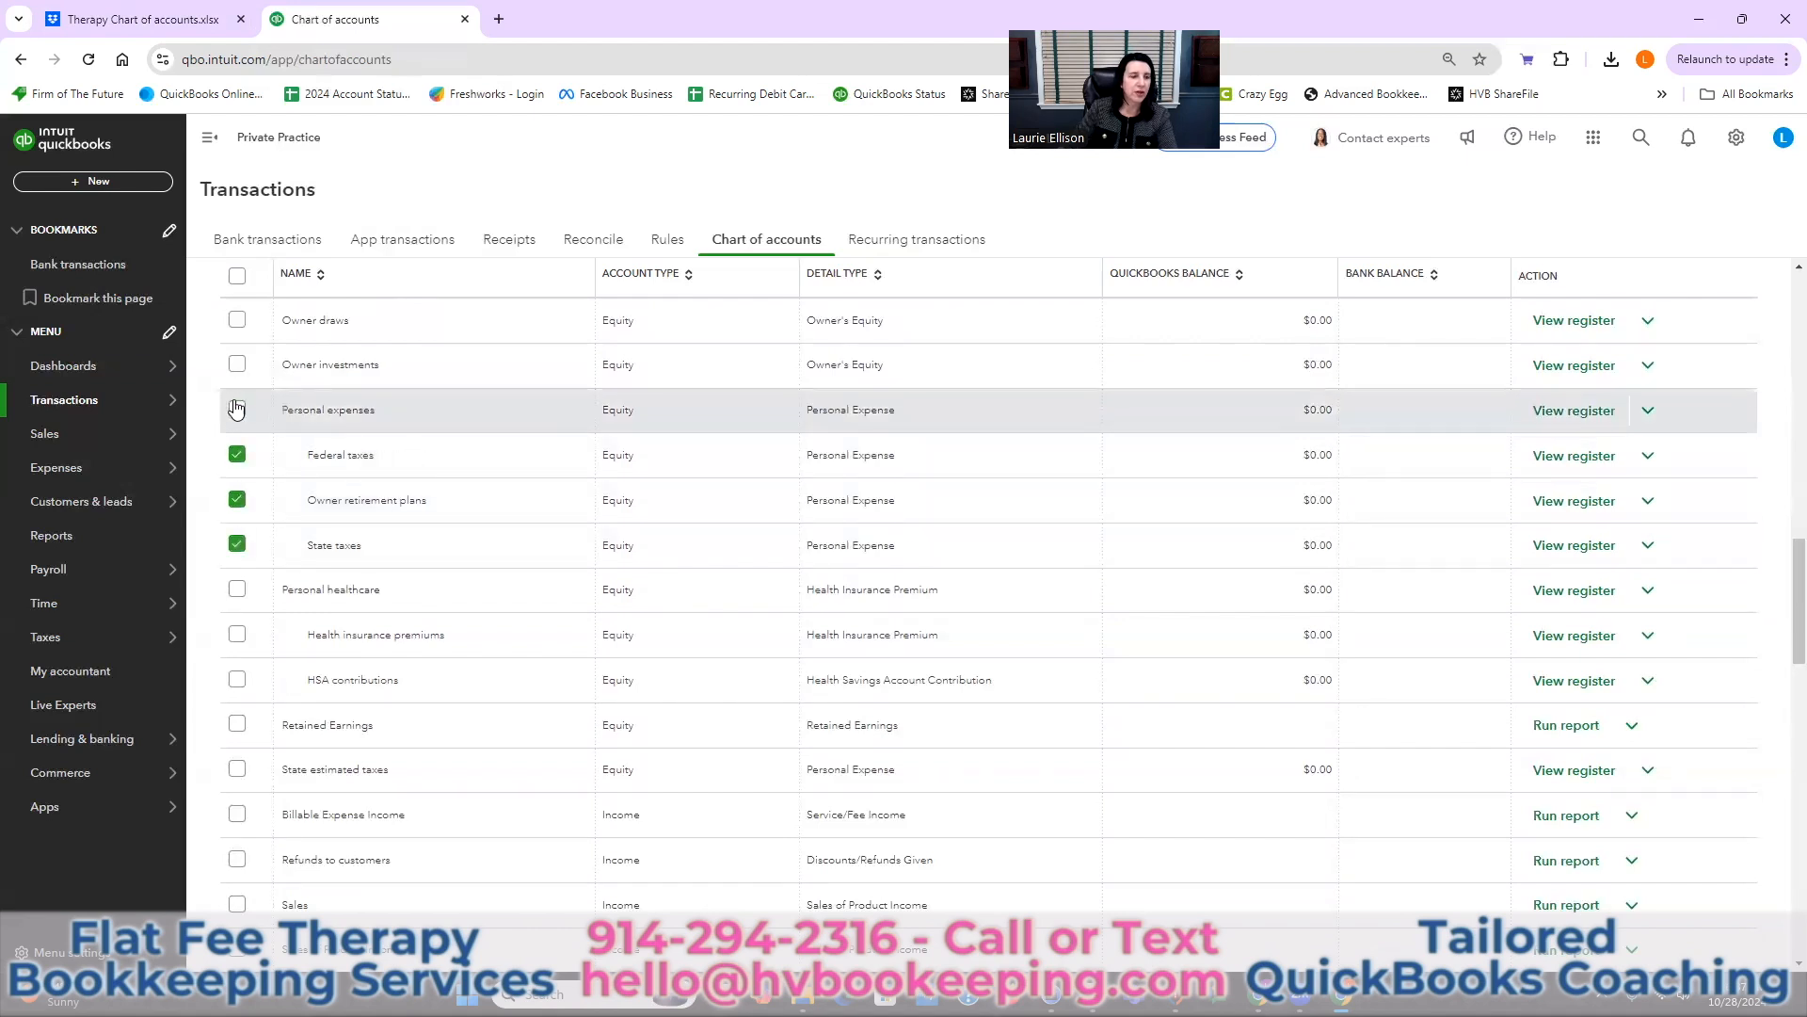
click(236, 409)
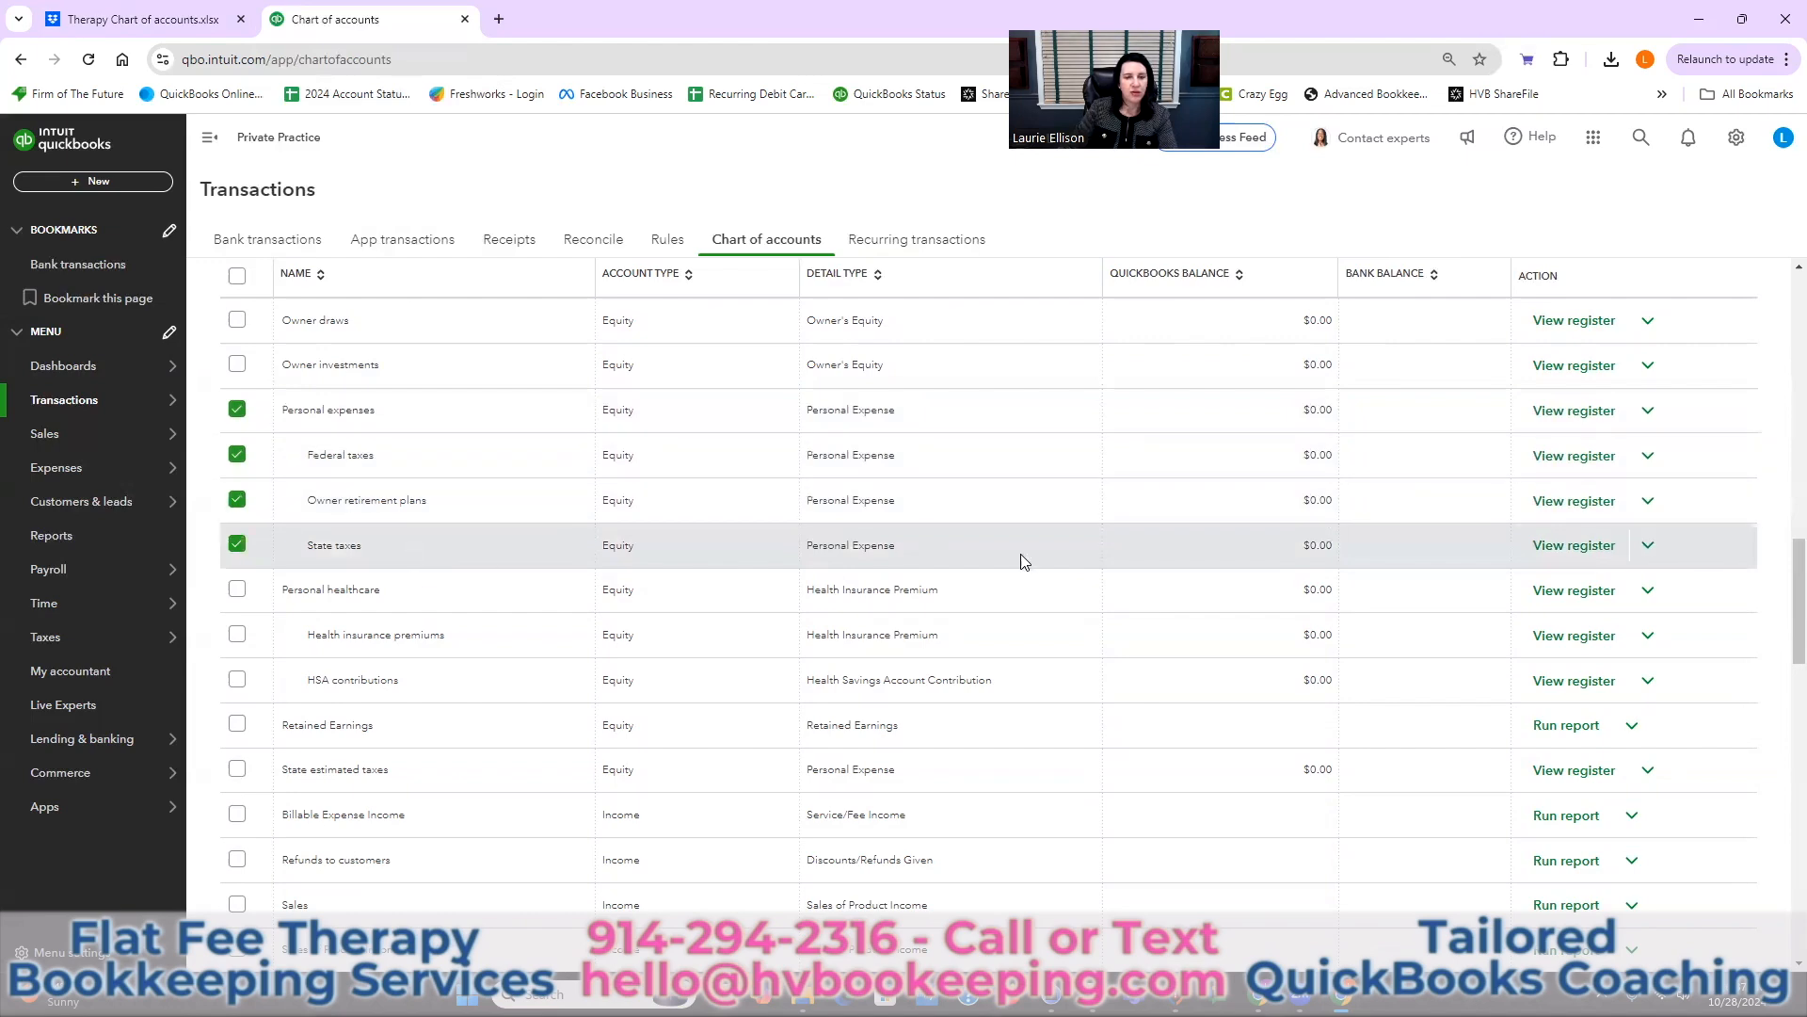
- Make all the selected asset, liability and equity accounts inactive in one batch and dismiss the resulting notice
scroll(904, 555, up, 6)
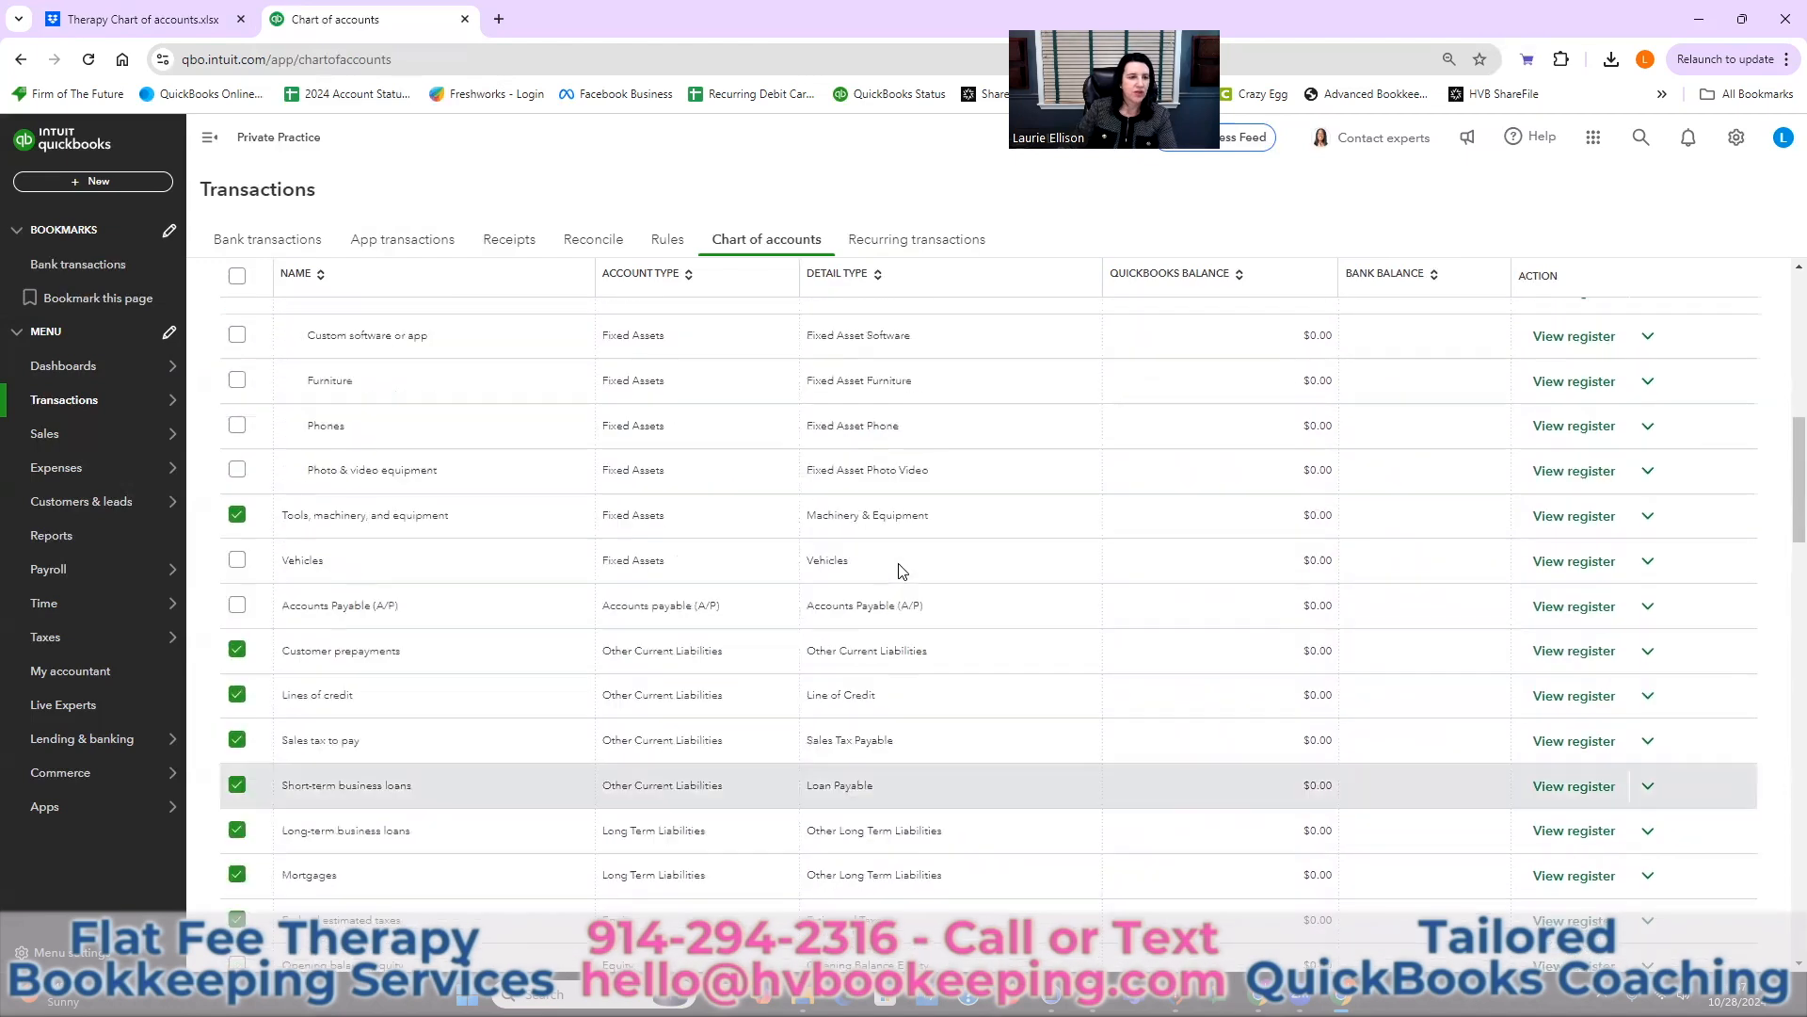
scroll(901, 571, up, 8)
scroll(505, 619, up, 2)
click(320, 558)
click(282, 594)
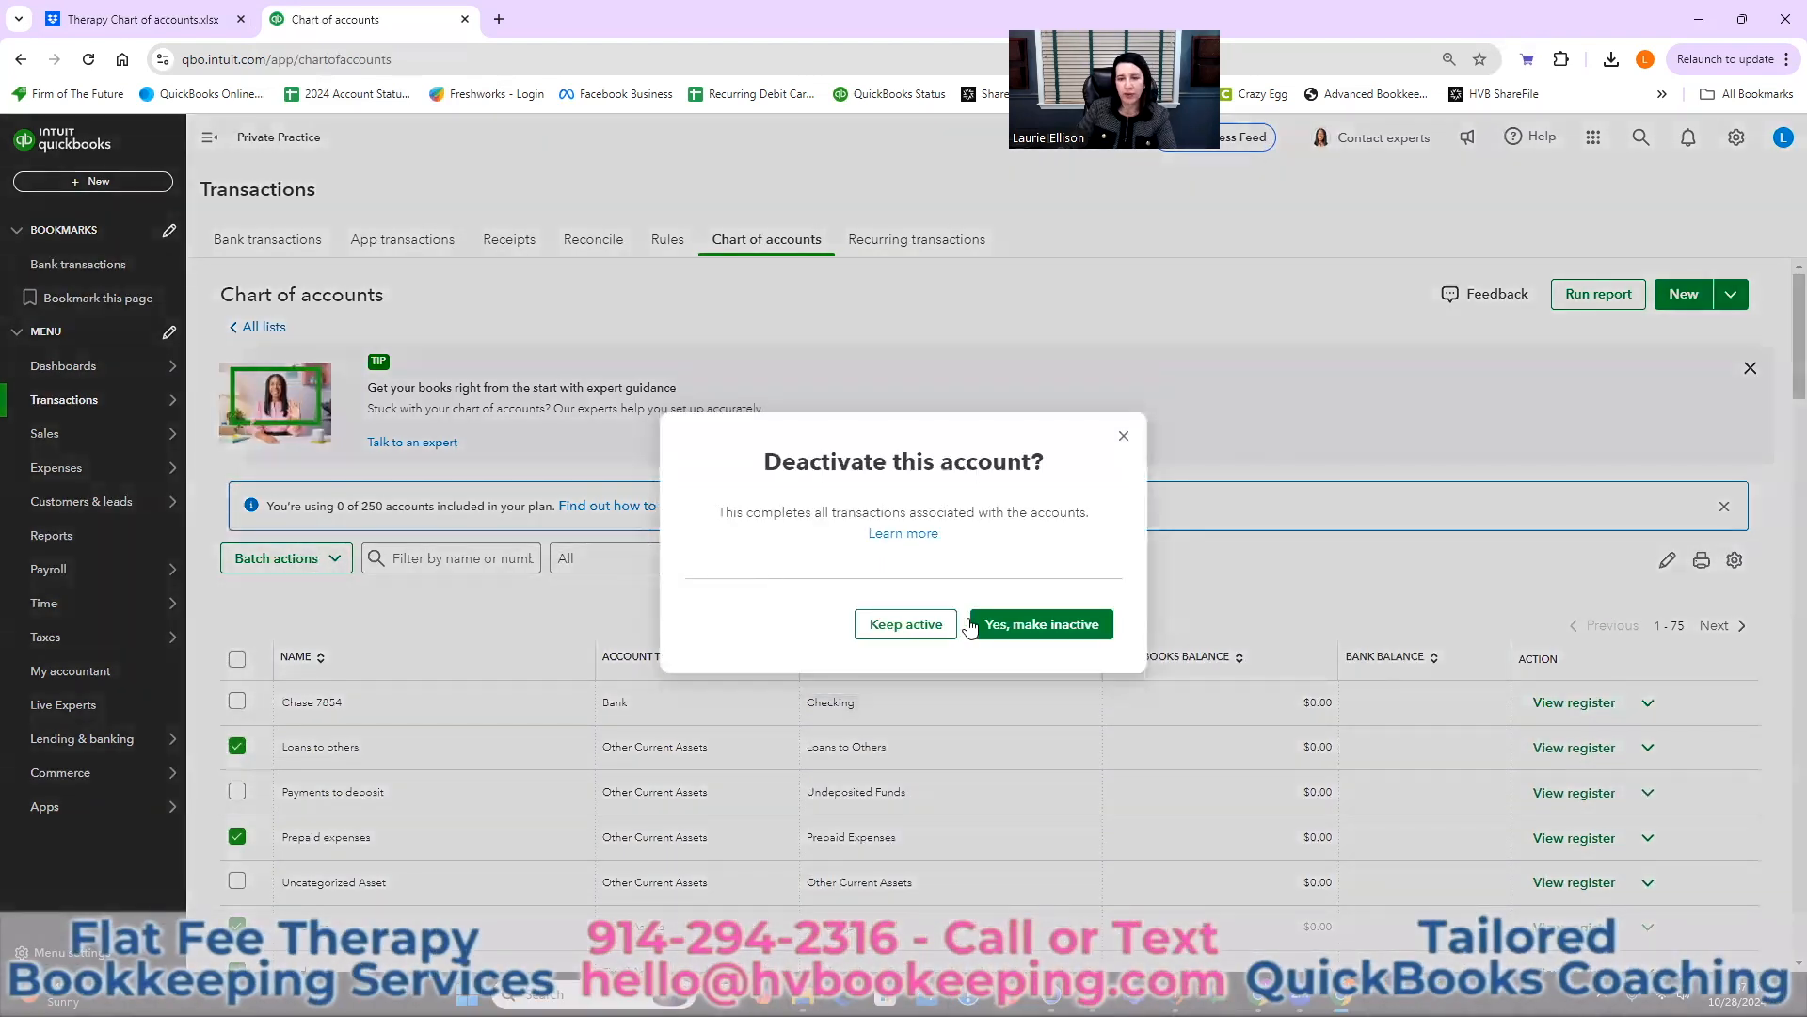
click(1034, 626)
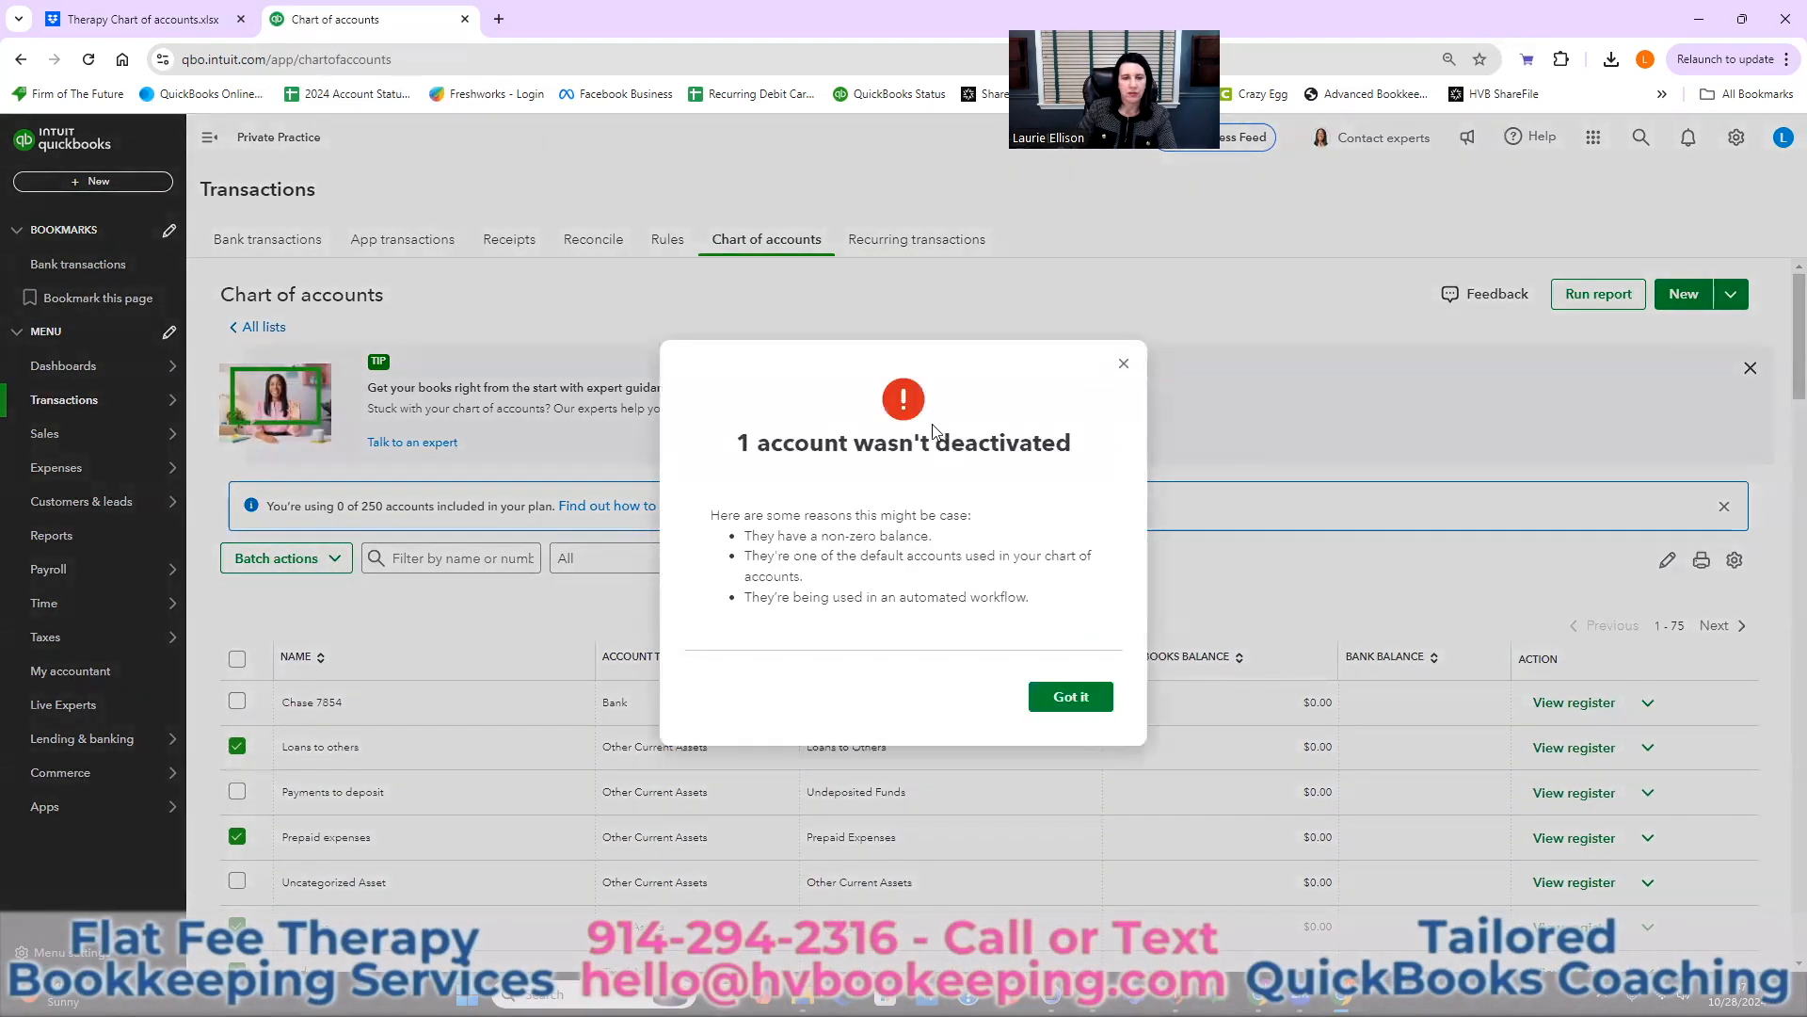
click(1064, 697)
- Batch-deactivate Personal expenses and Personal healthcare together with the subaccounts Health insurance premiums and HSA contributions
scroll(899, 612, down, 5)
scroll(1026, 641, down, 5)
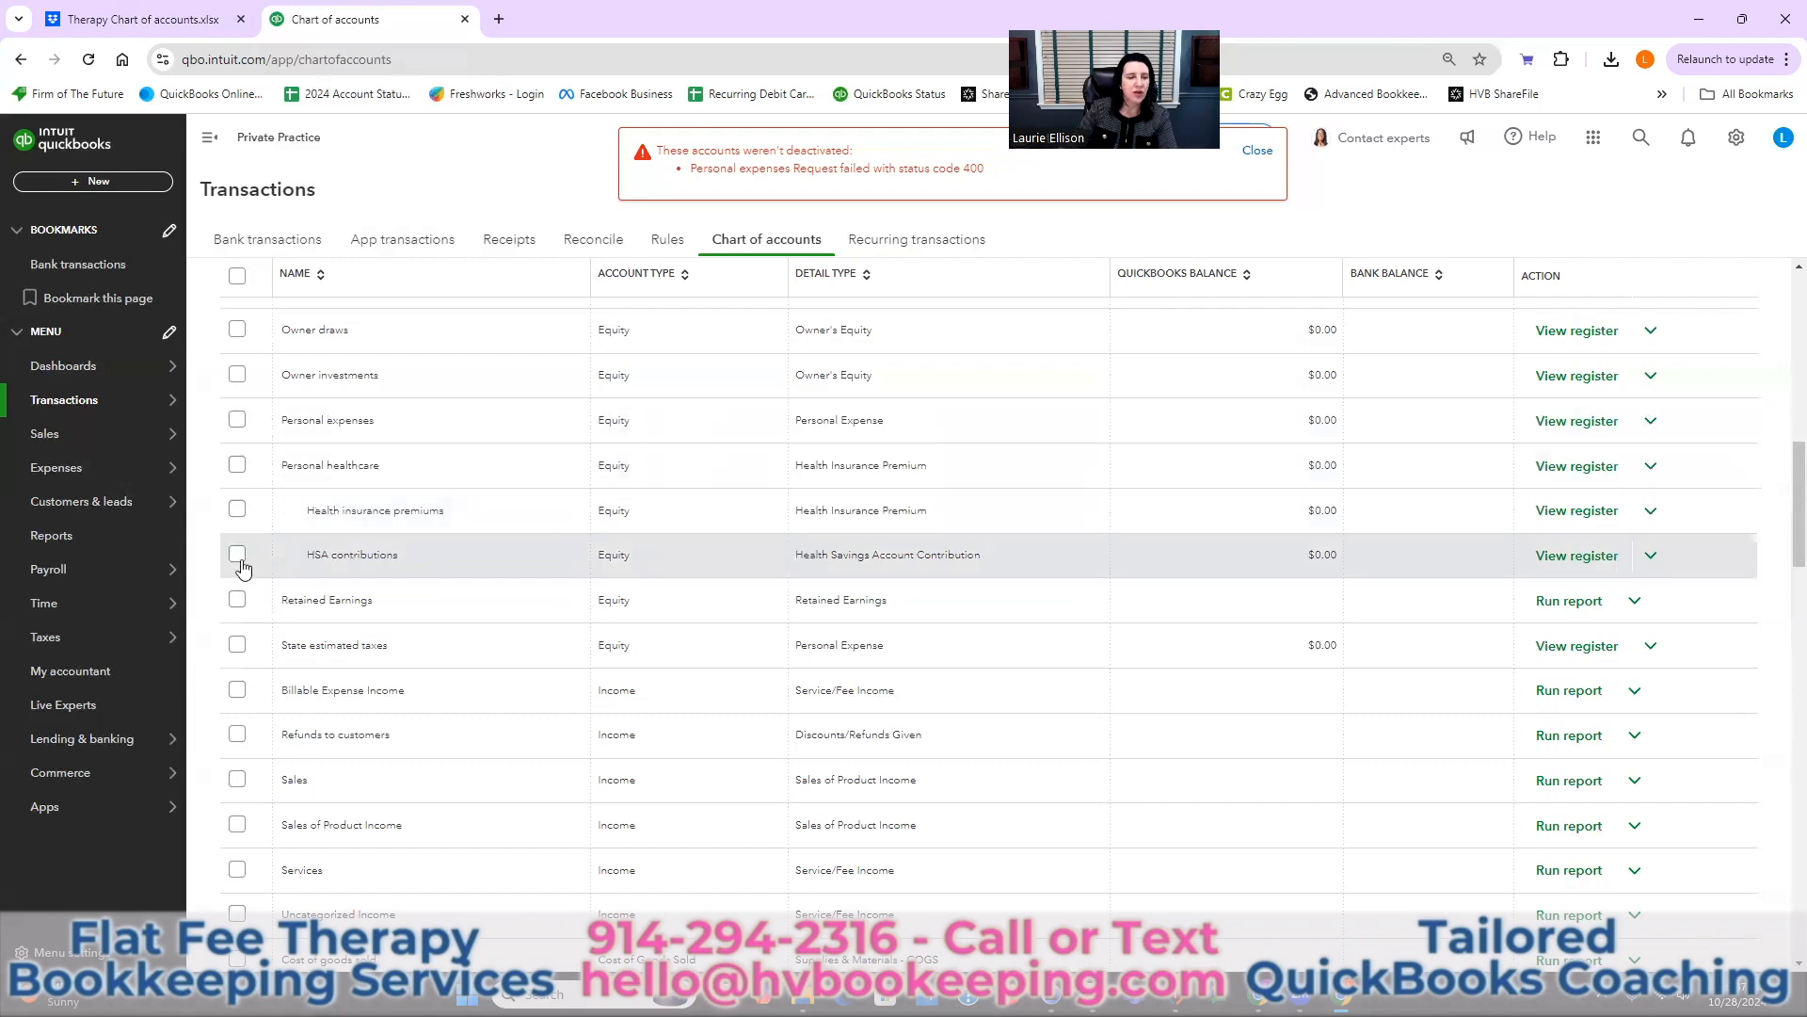
click(236, 510)
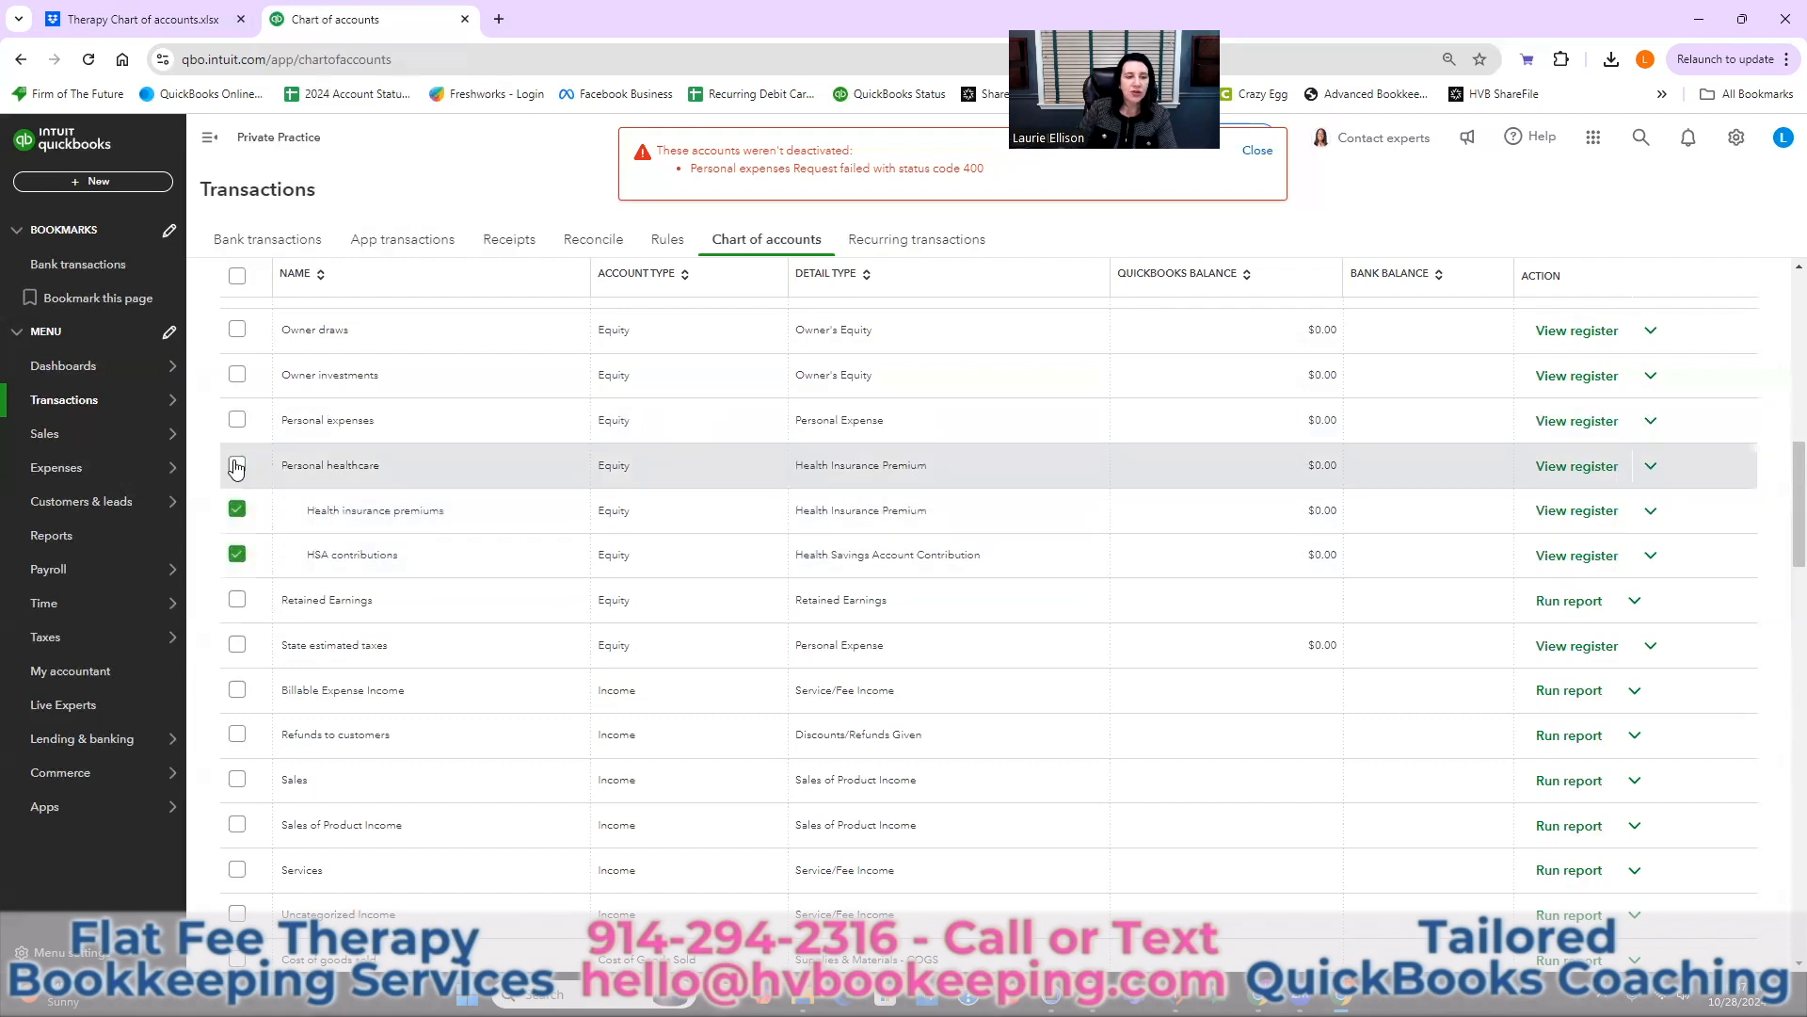
click(236, 465)
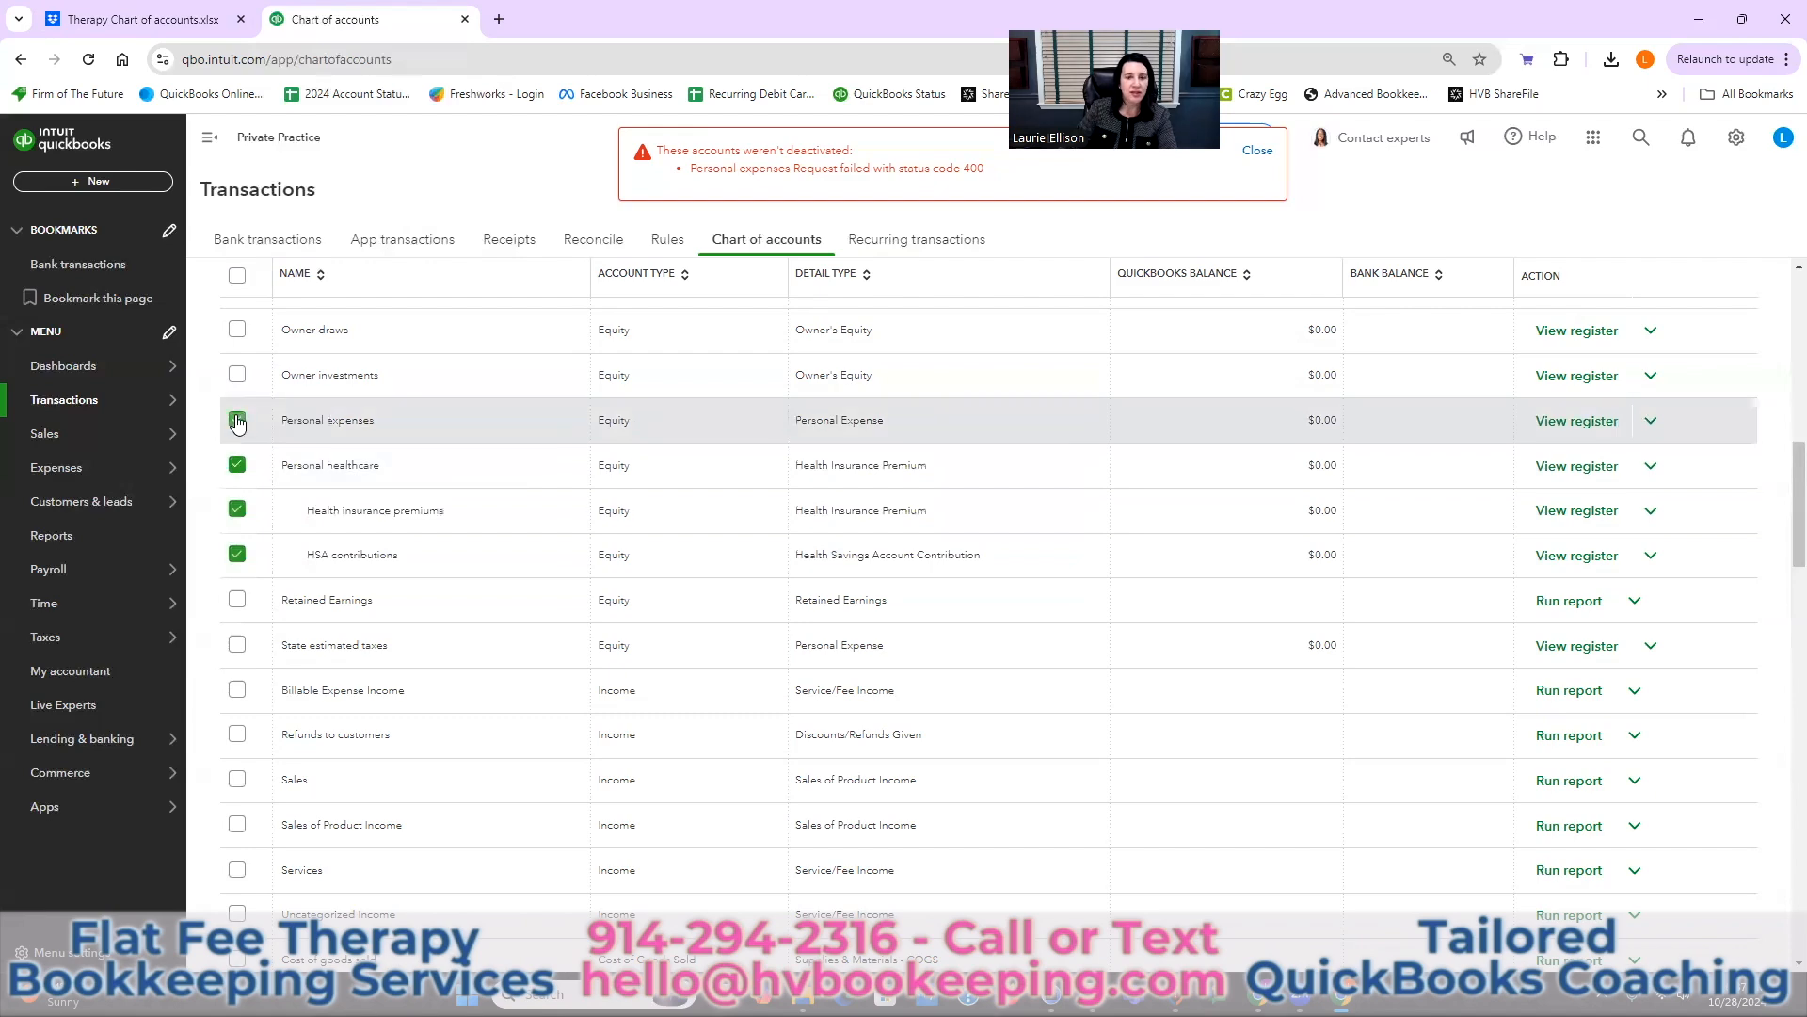
scroll(536, 508, up, 15)
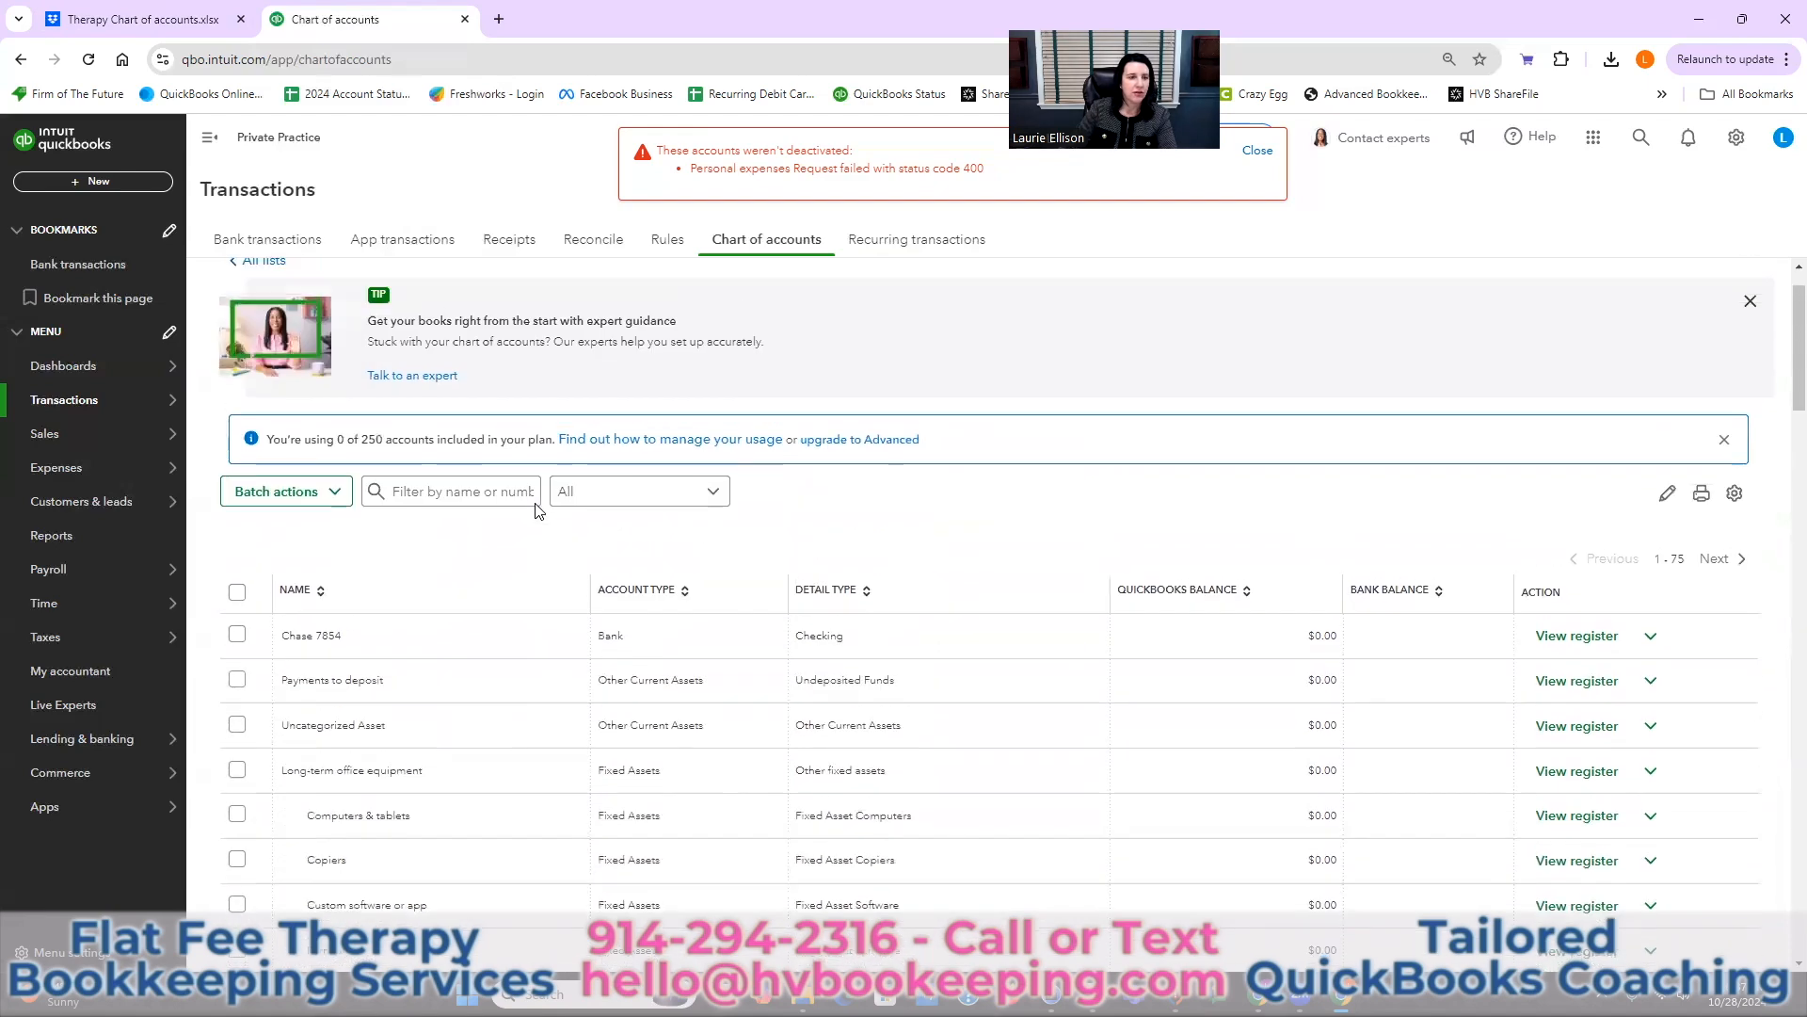
click(334, 558)
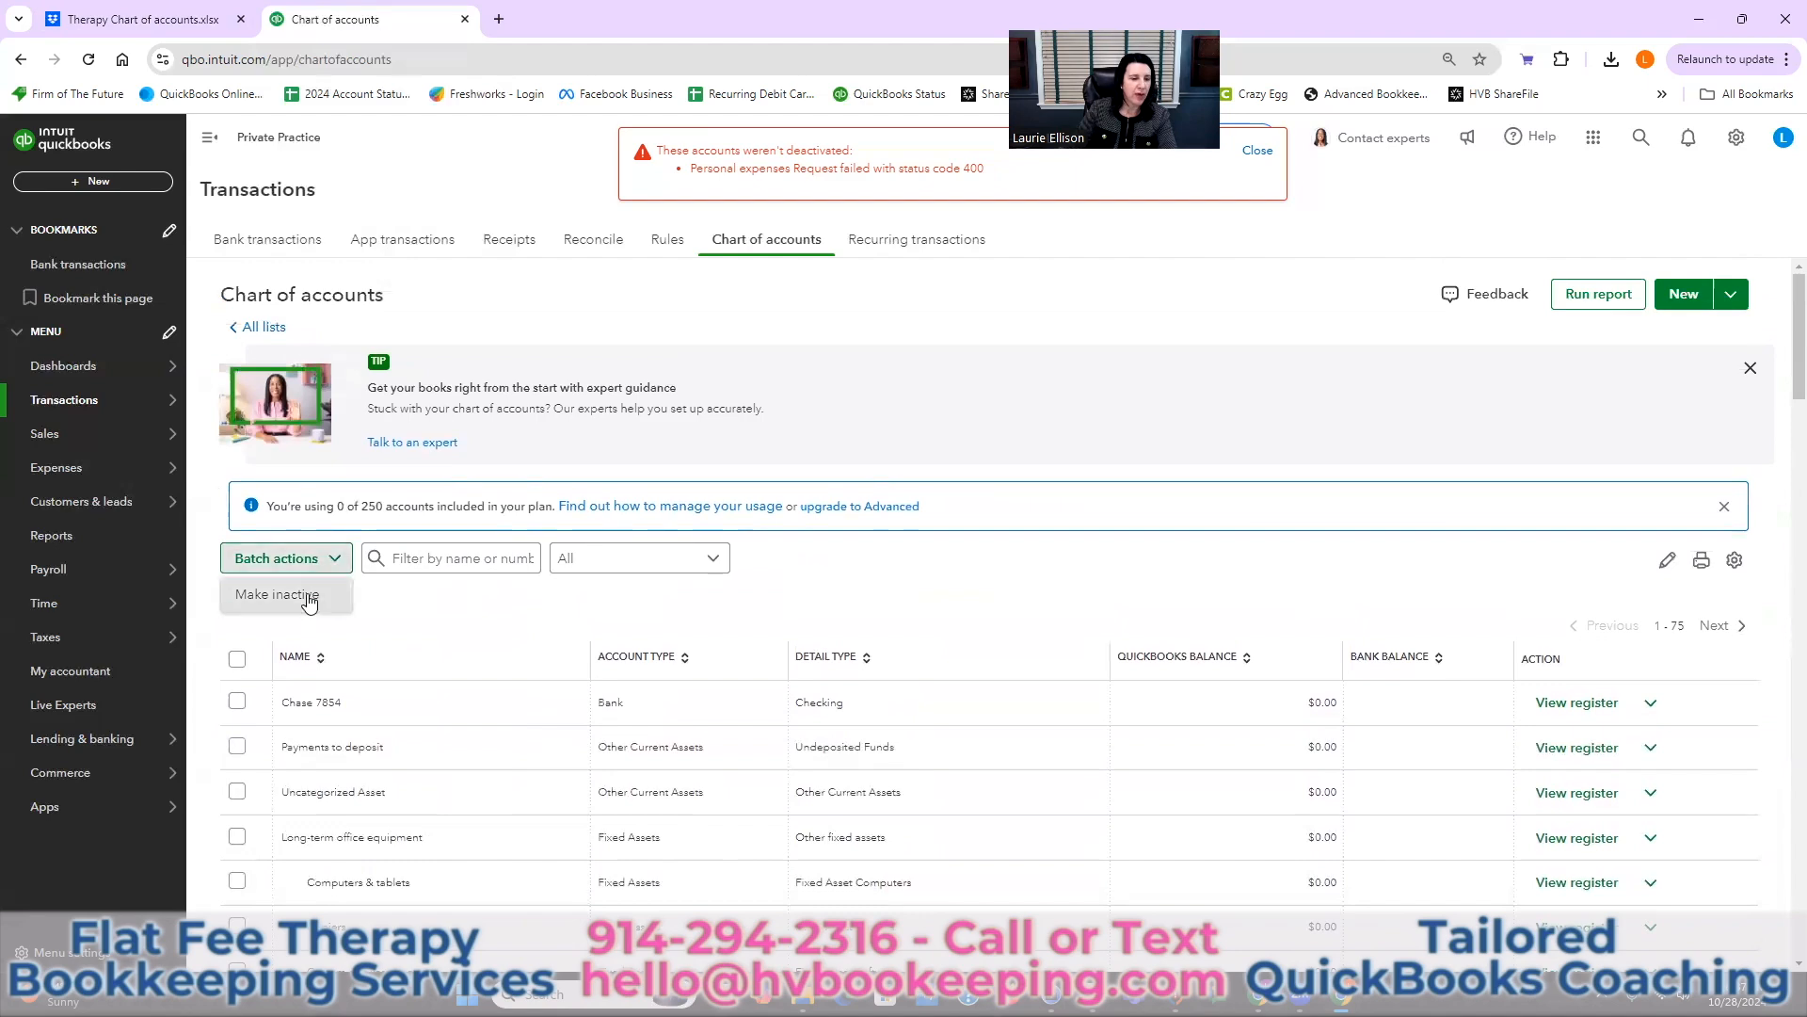
click(311, 598)
click(1041, 625)
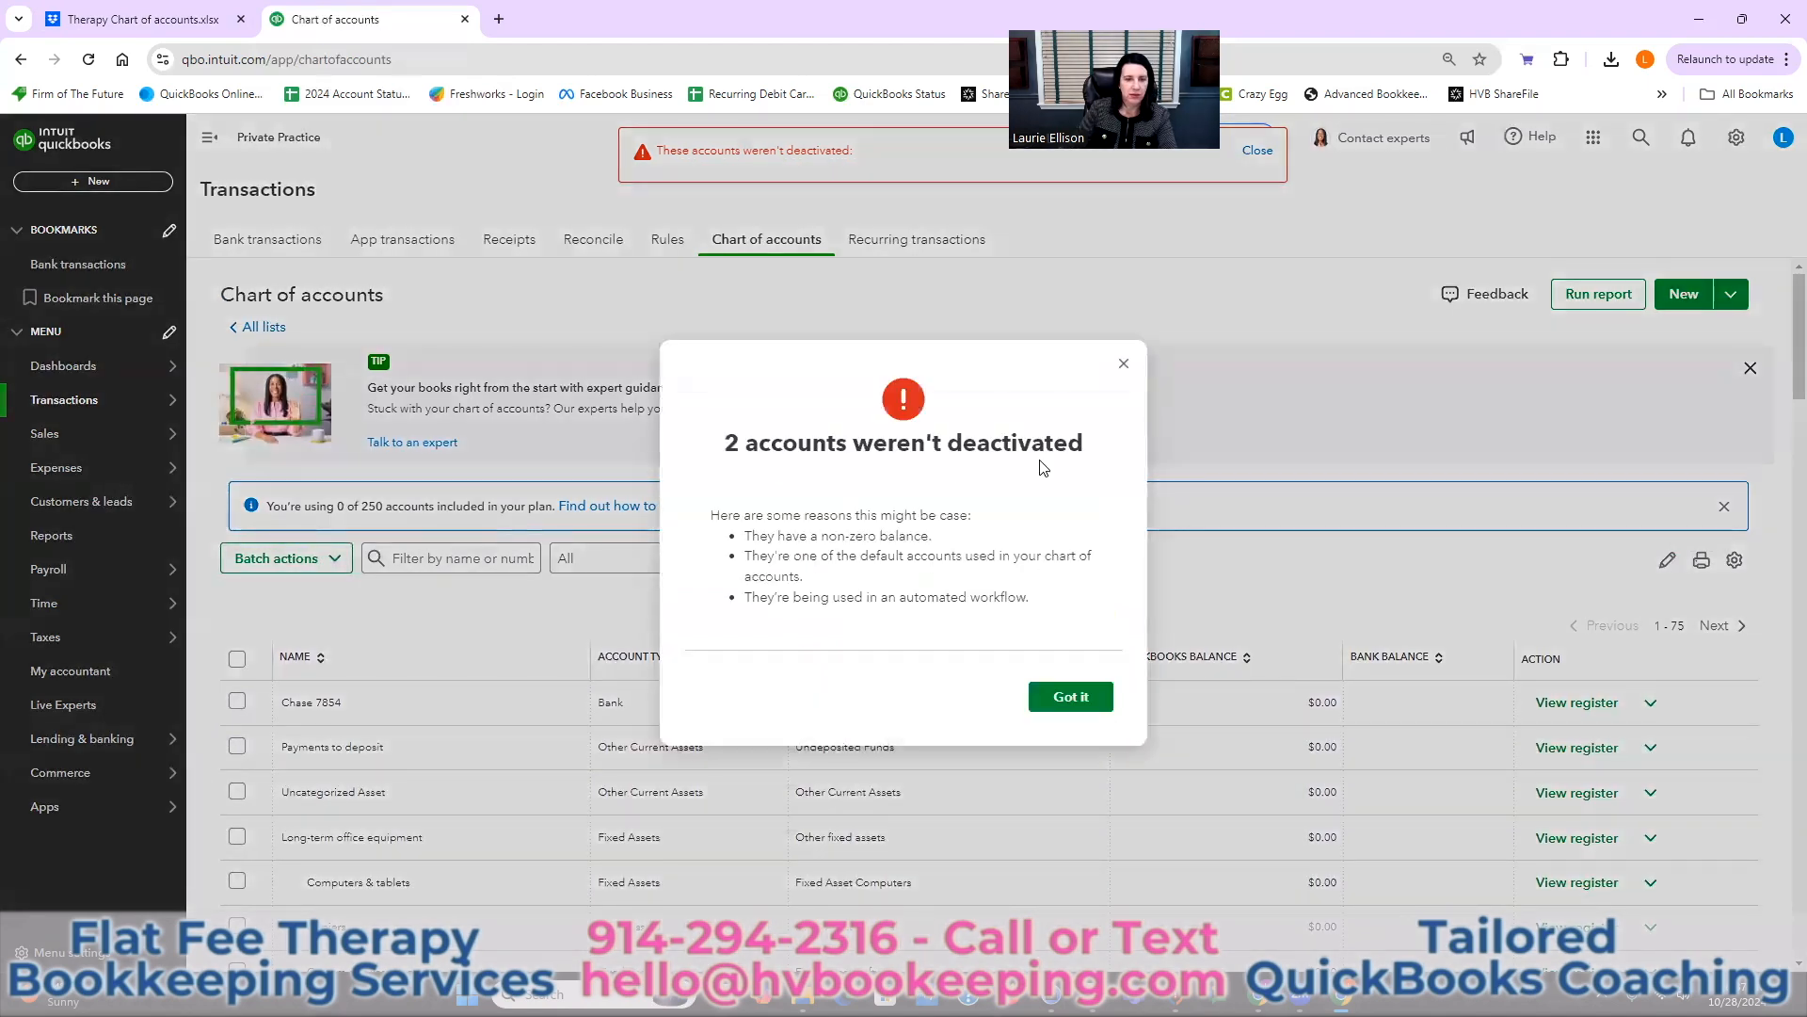
click(1047, 699)
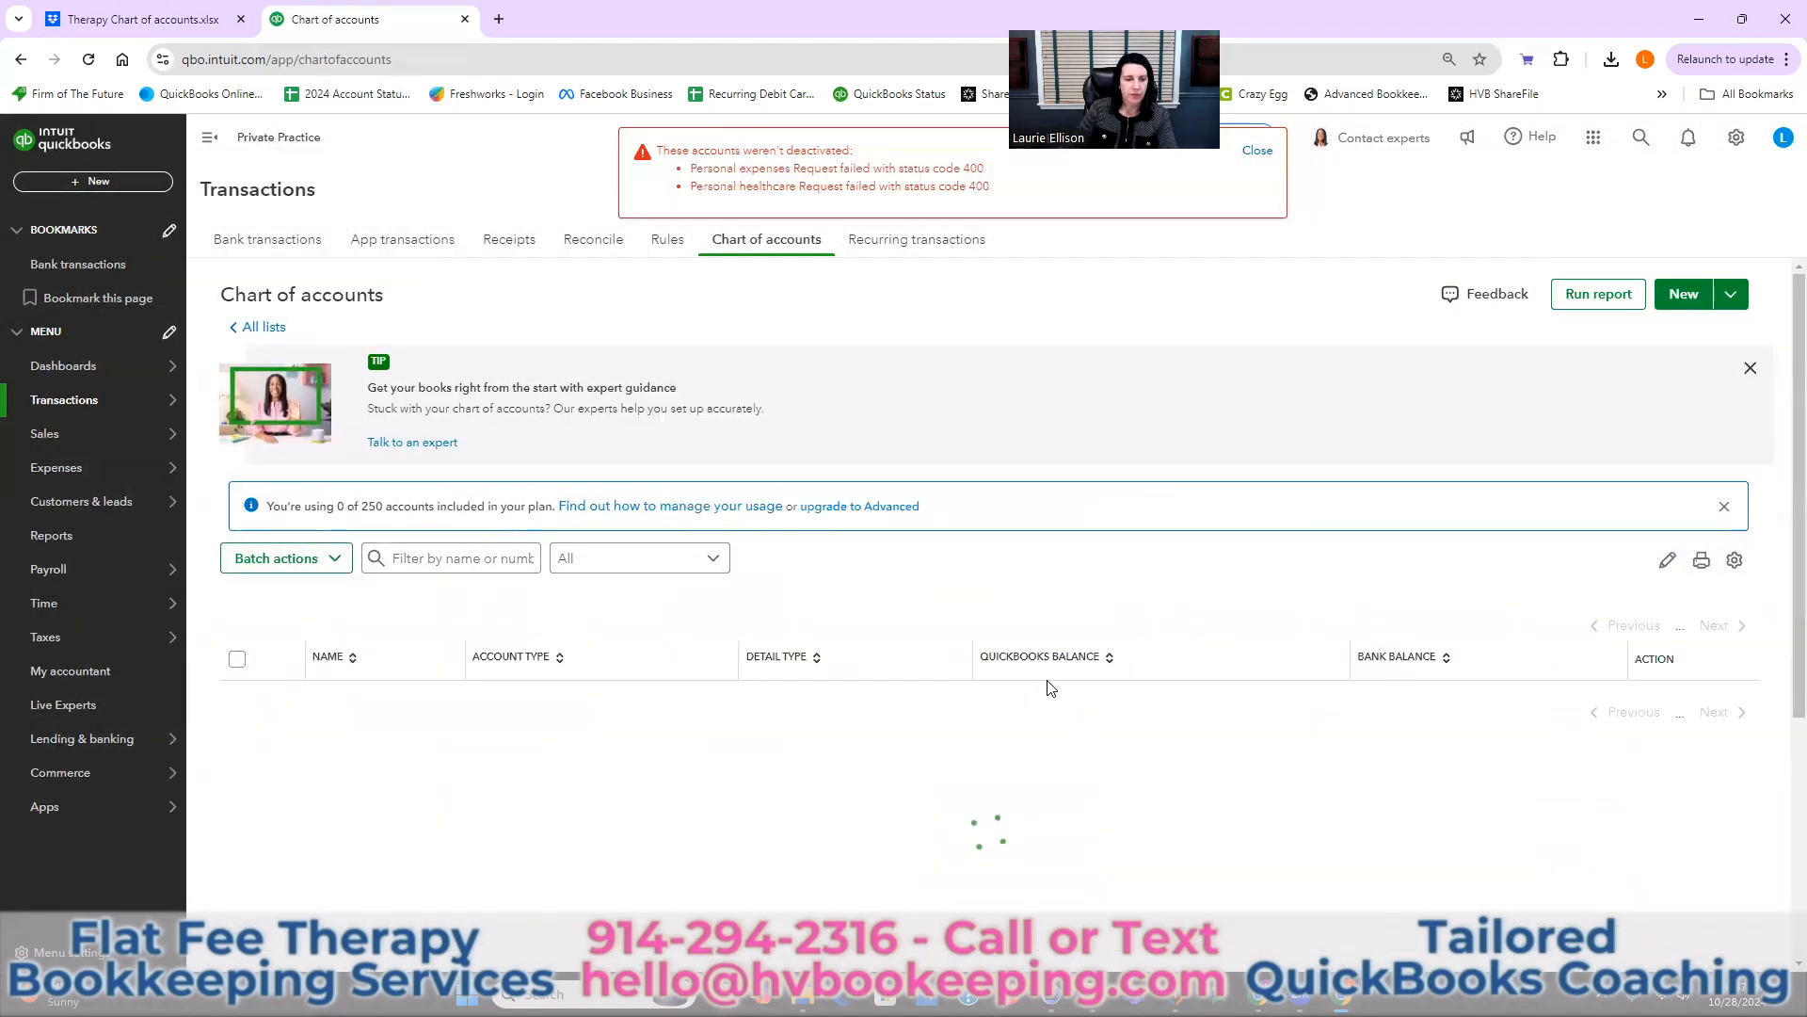
- Try to make the Personal expenses equity account inactive on its own and dismiss the resulting notice
scroll(1028, 603, down, 5)
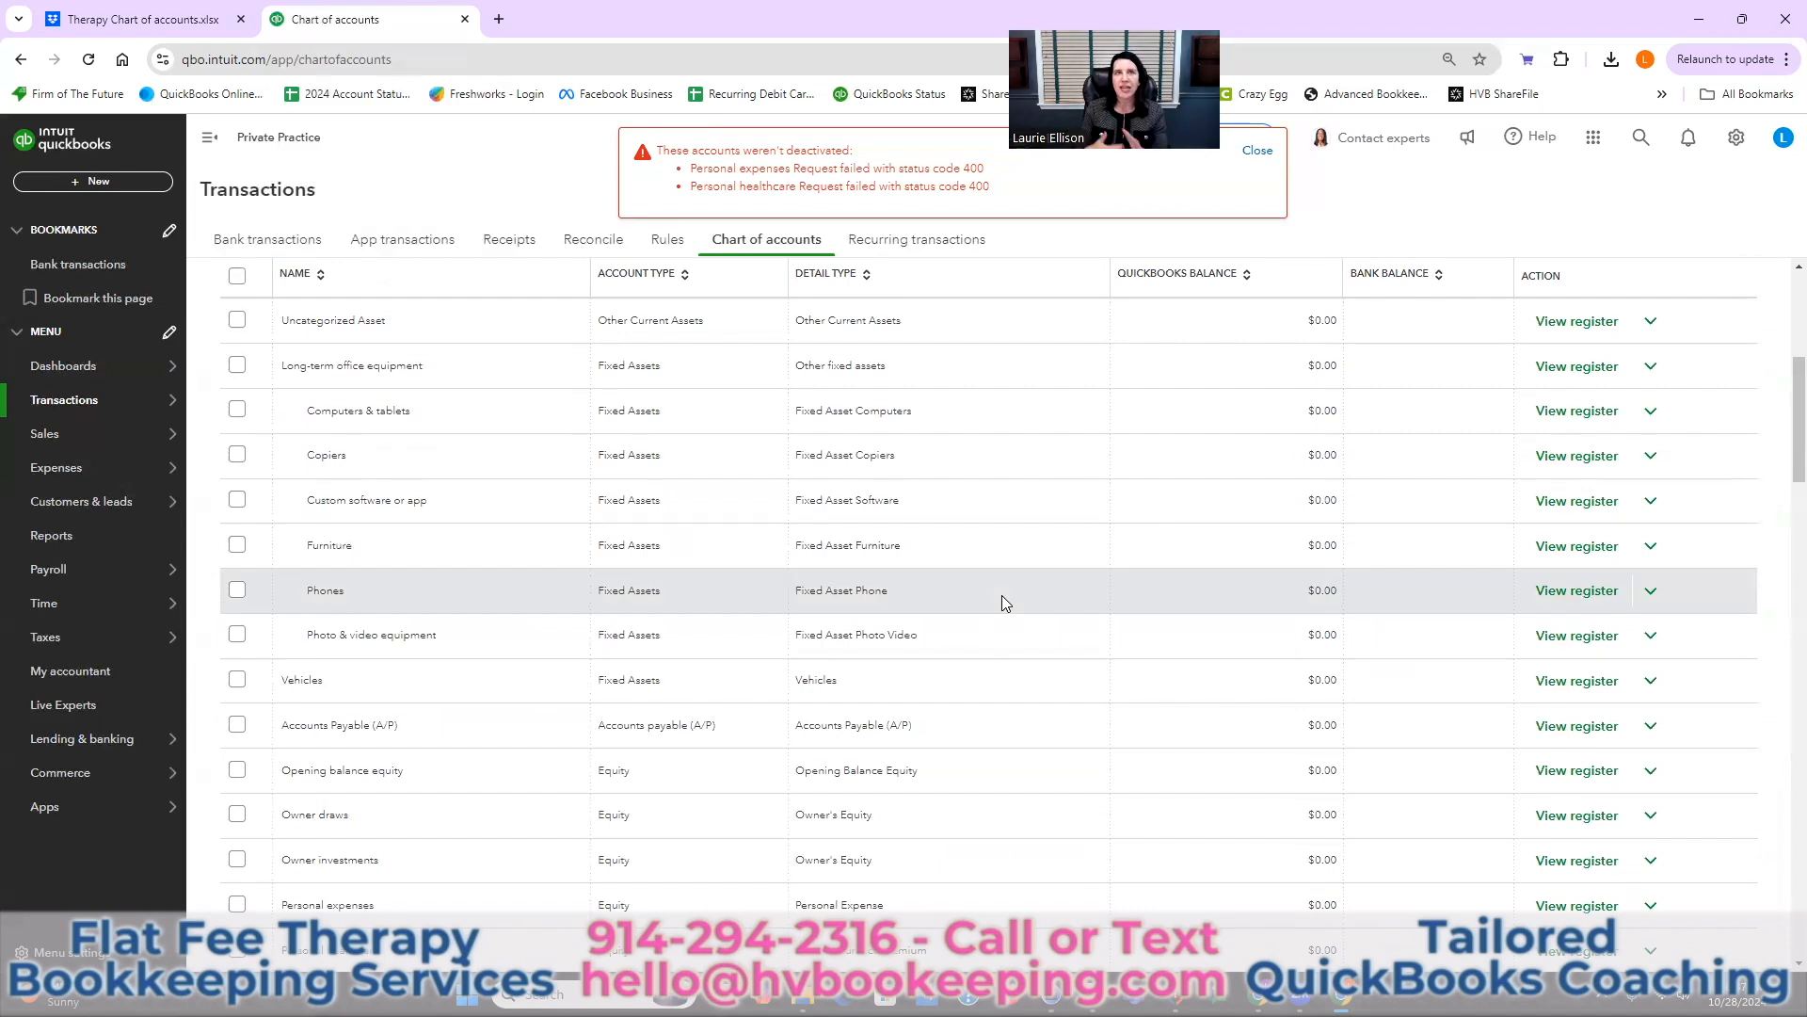
scroll(1001, 594, down, 3)
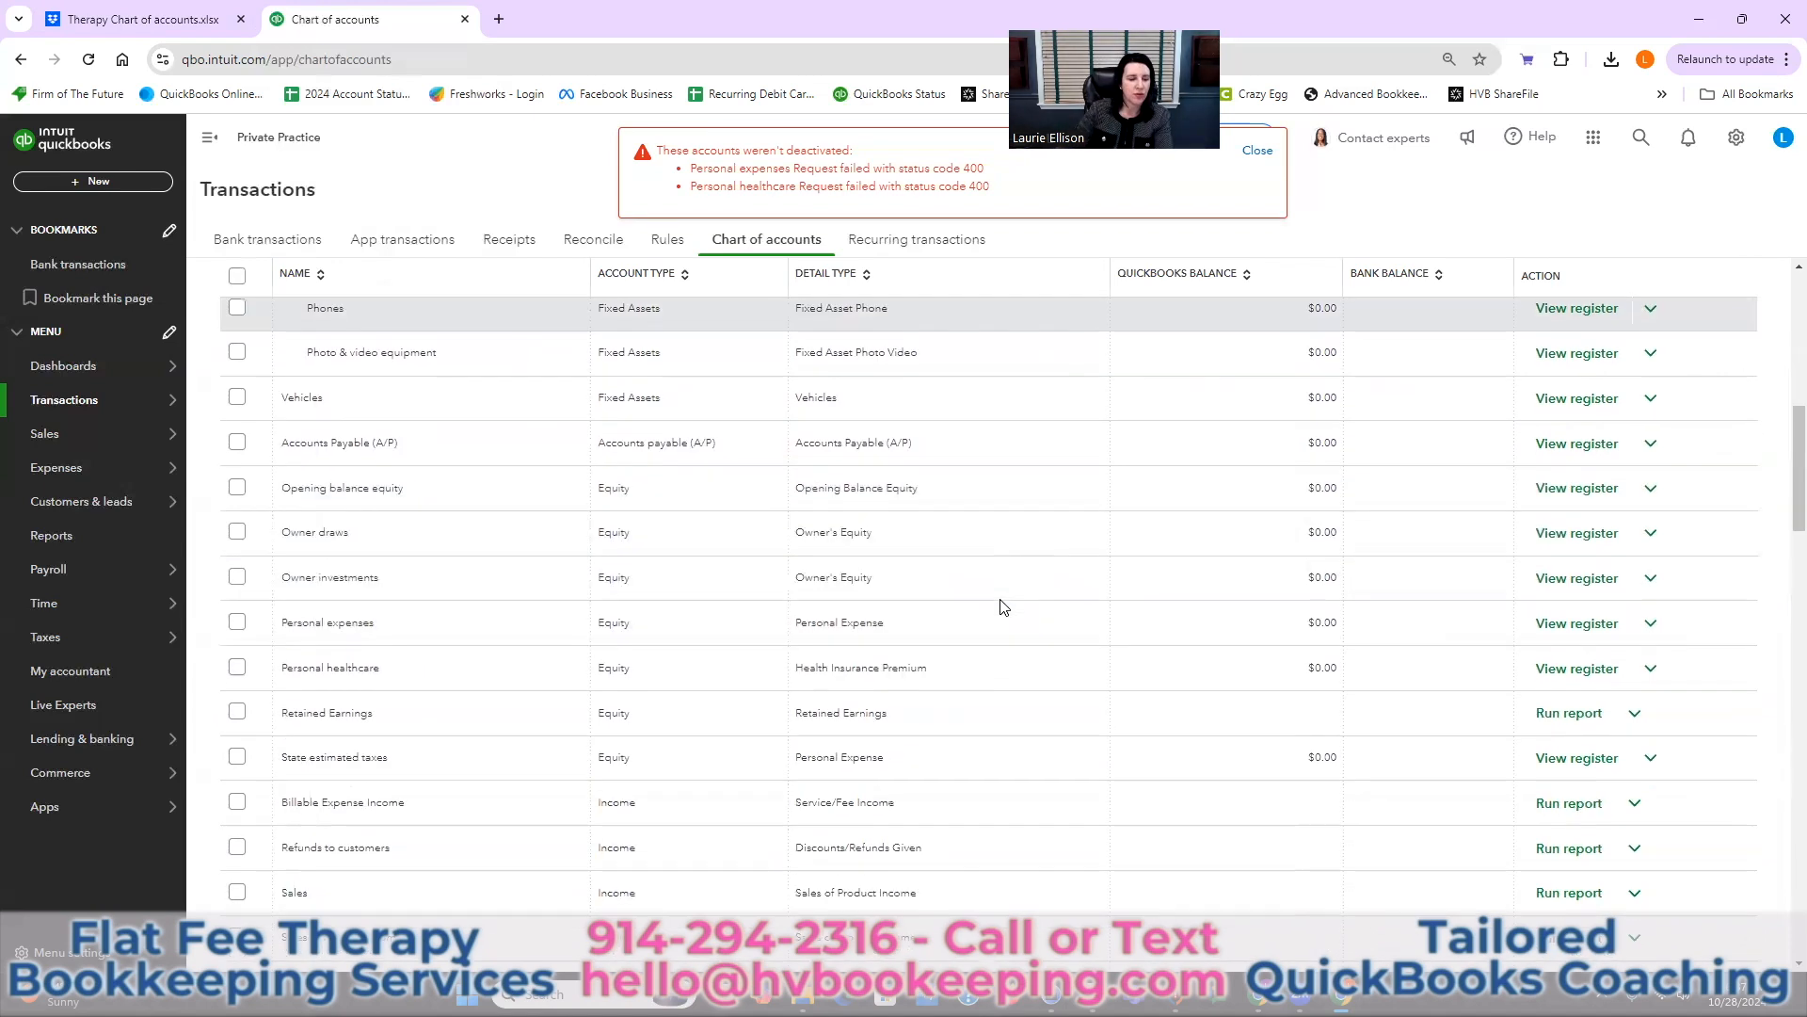
click(1652, 625)
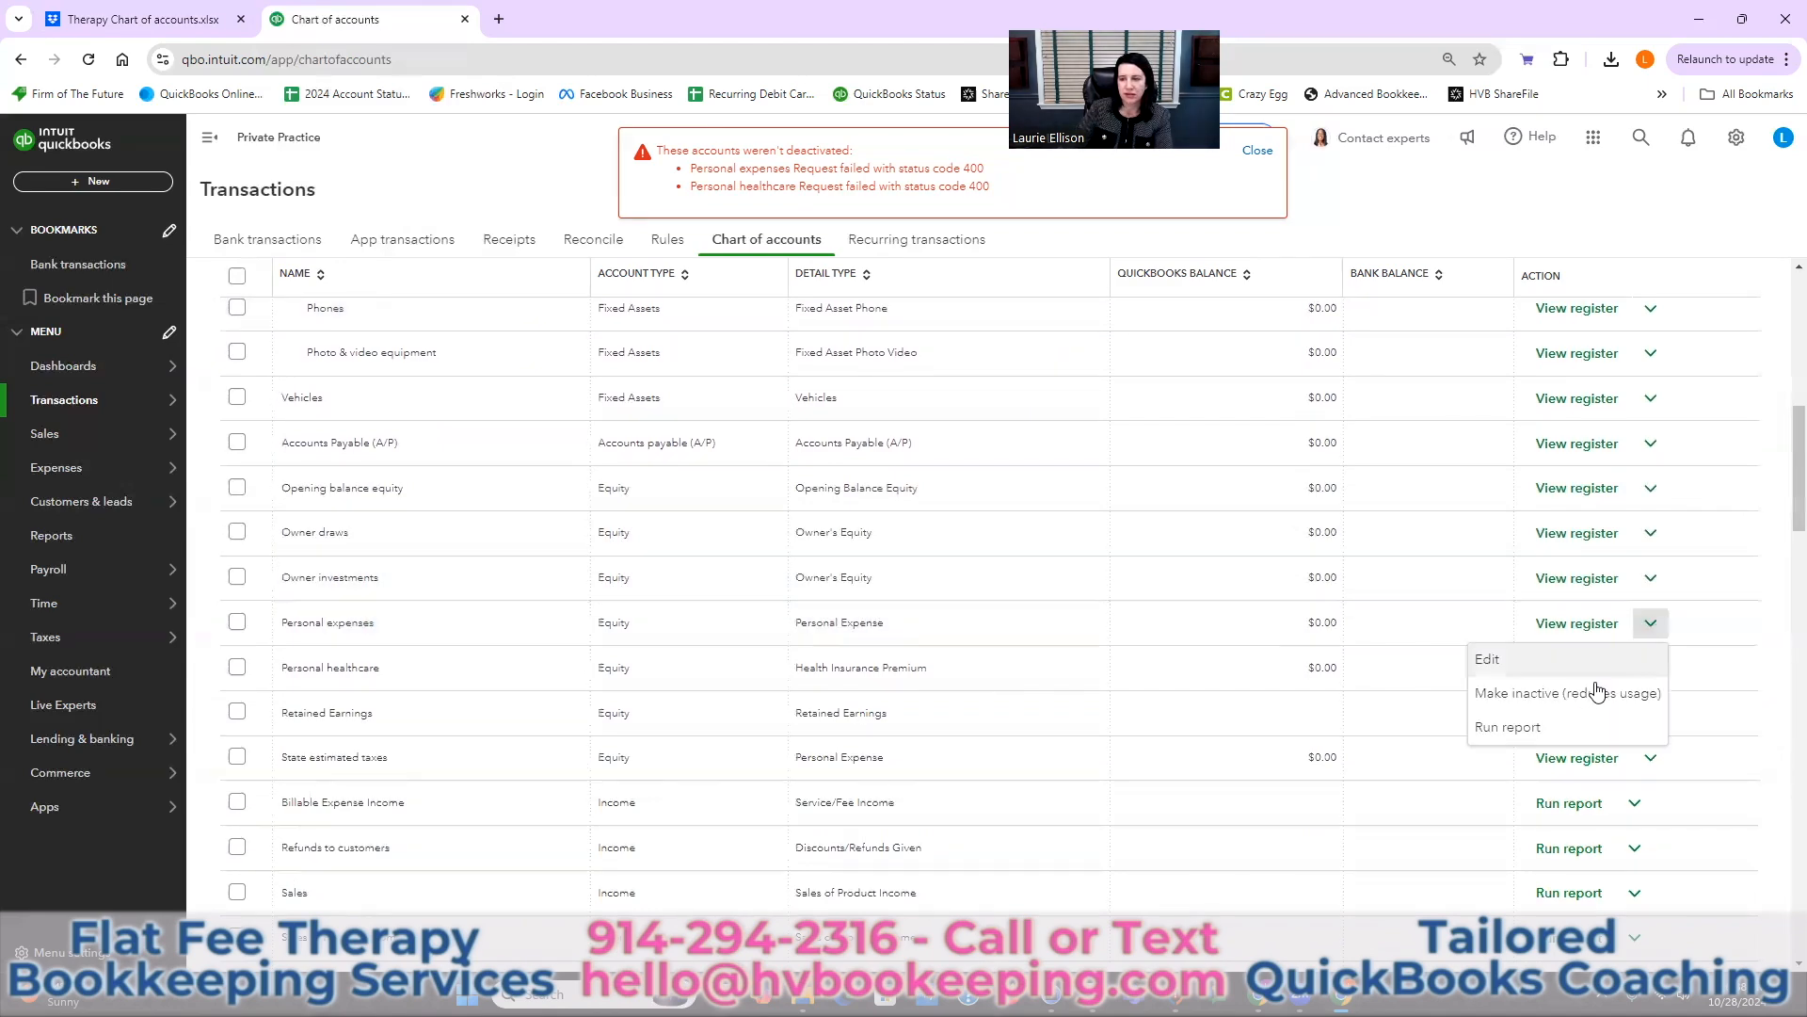
click(1593, 692)
click(1070, 627)
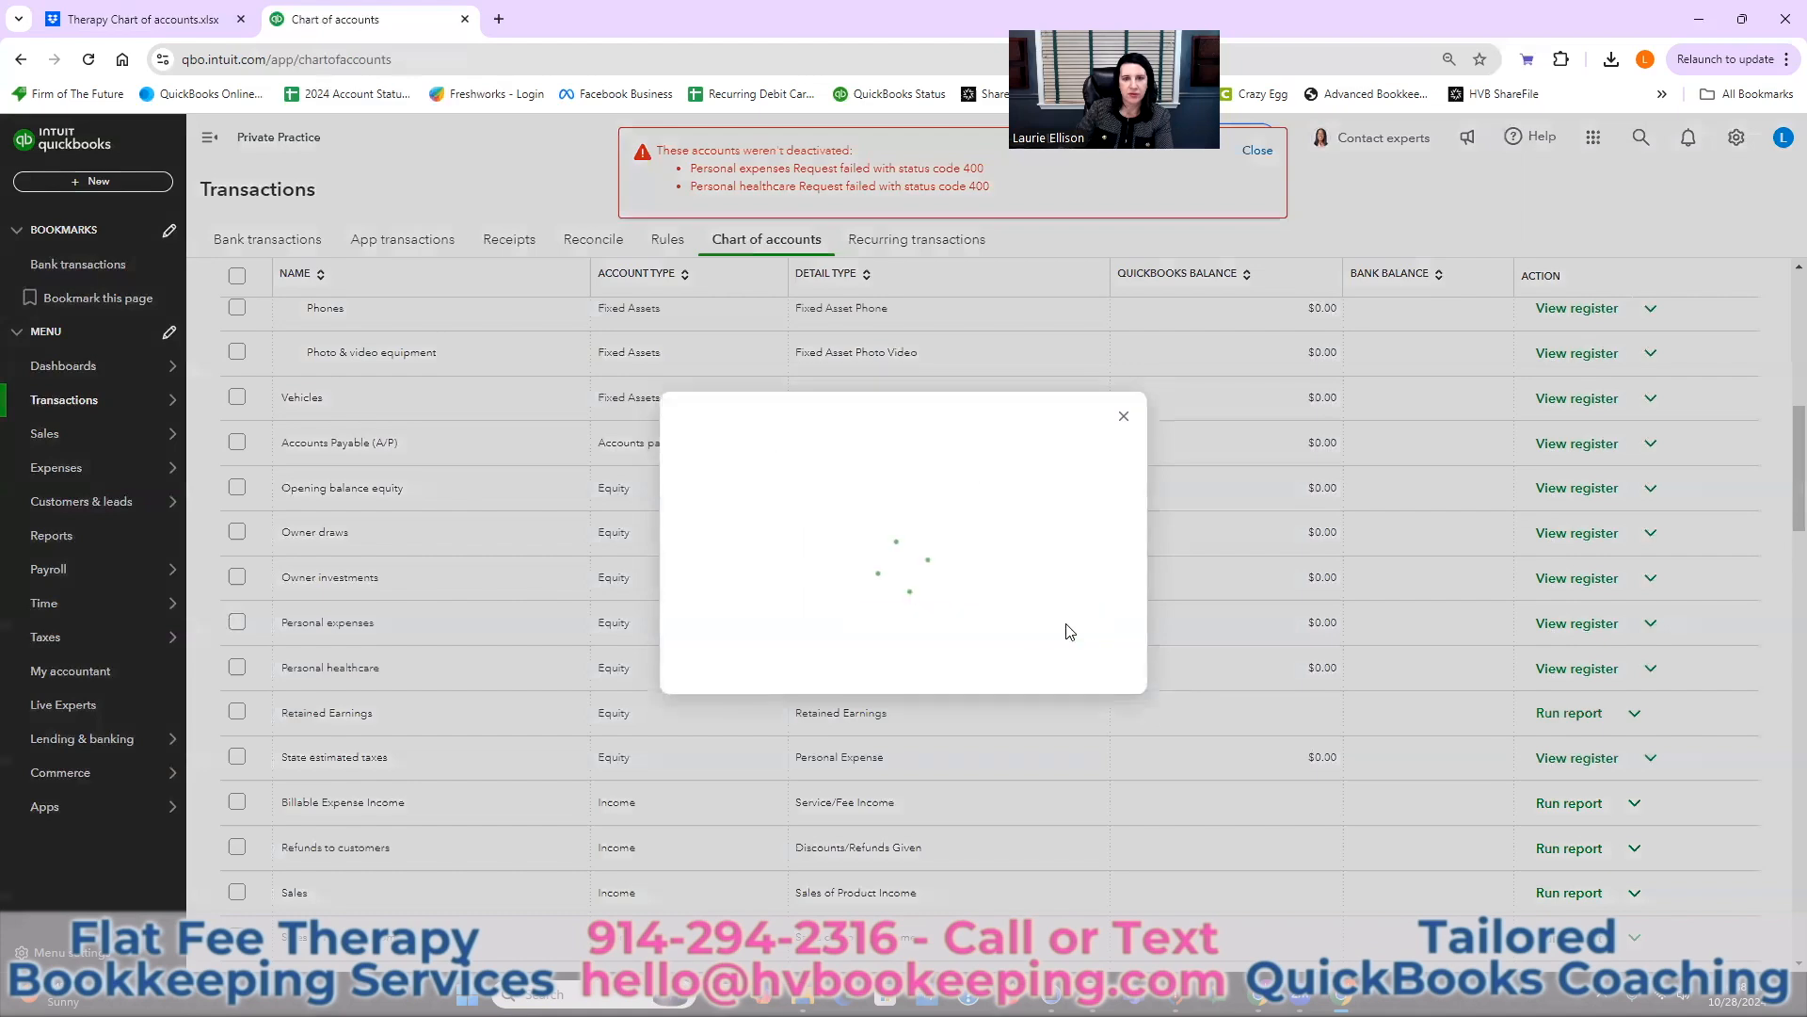
click(1069, 695)
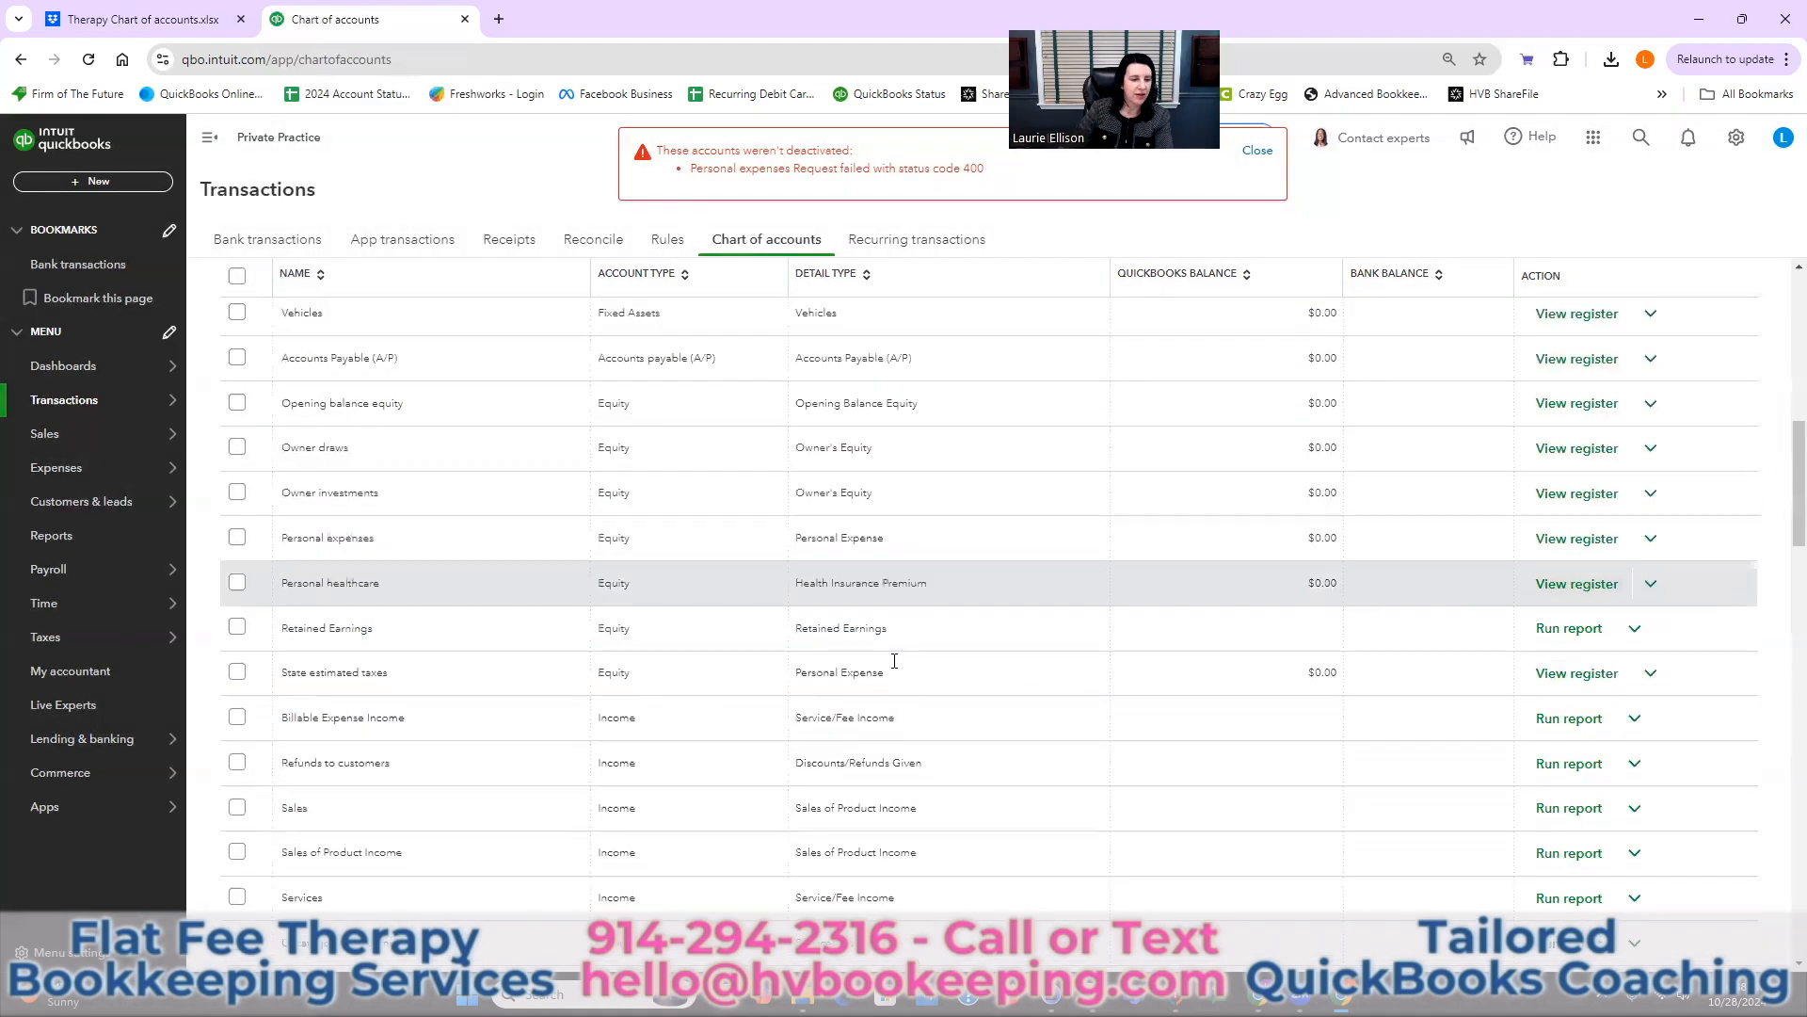
- Rename the Personal expenses equity account as xxxPersonal expenses and save it
scroll(318, 674, up, 2)
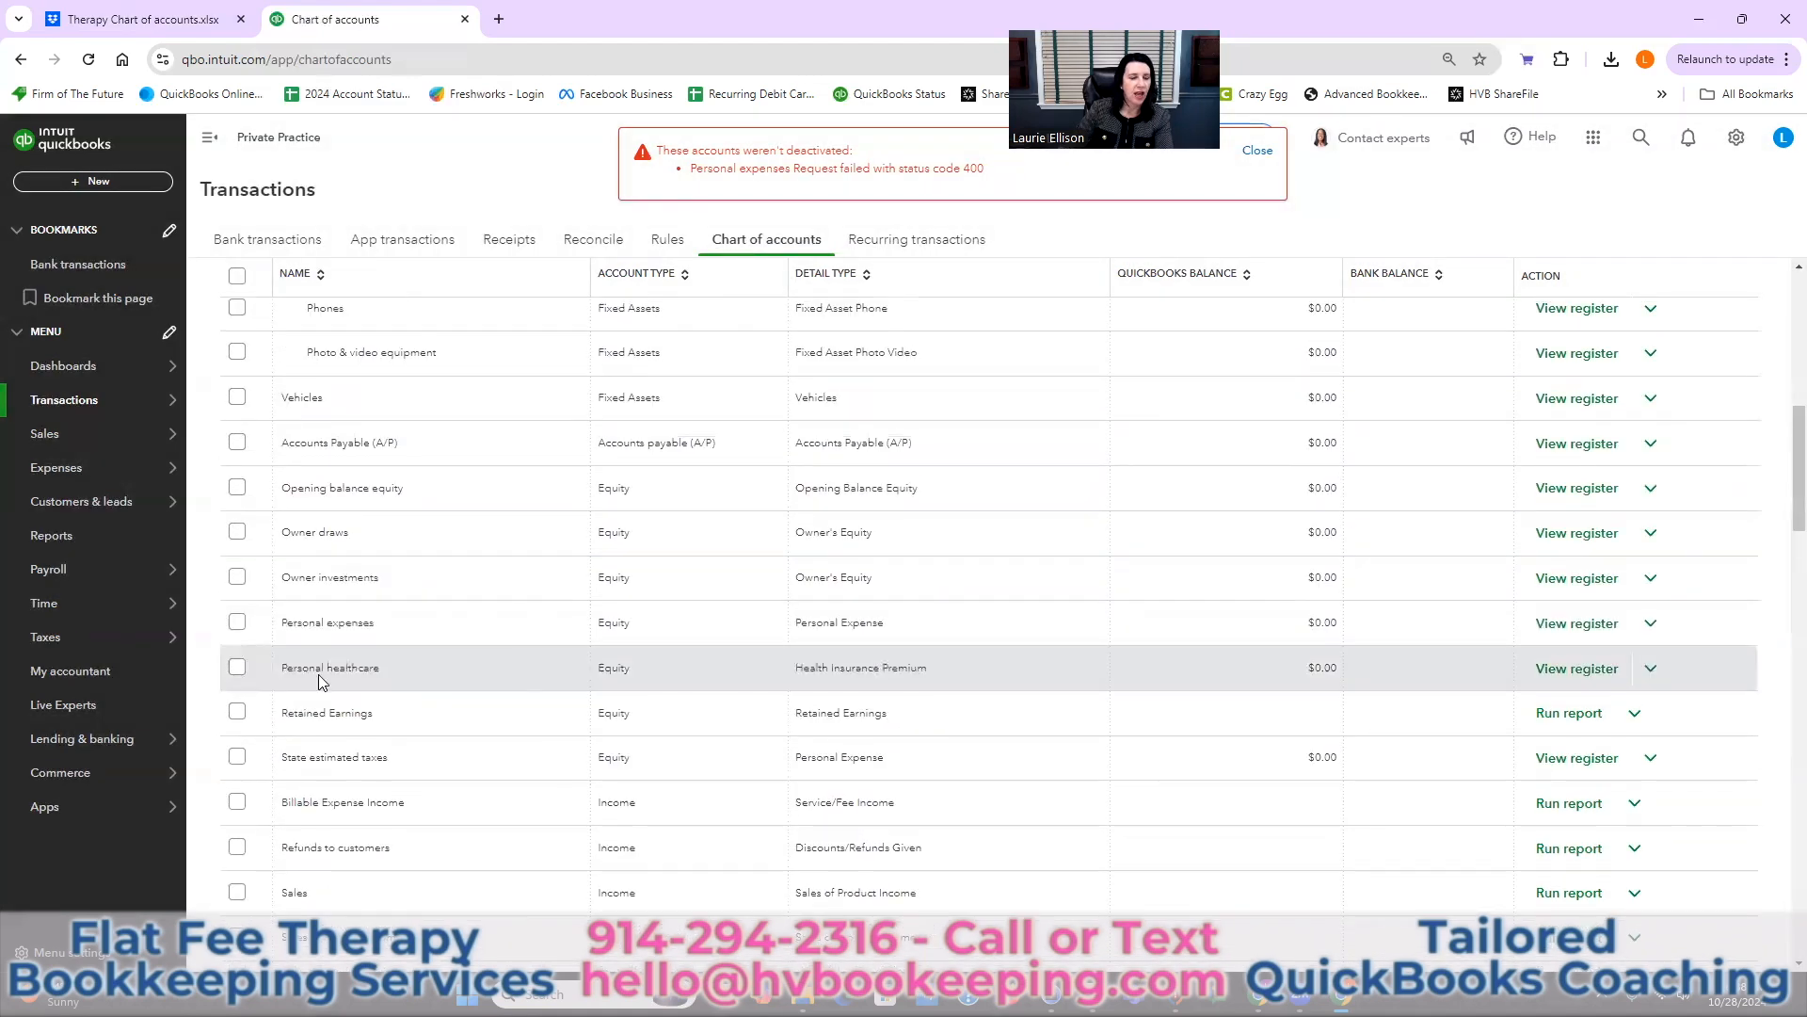
click(1654, 628)
click(1525, 663)
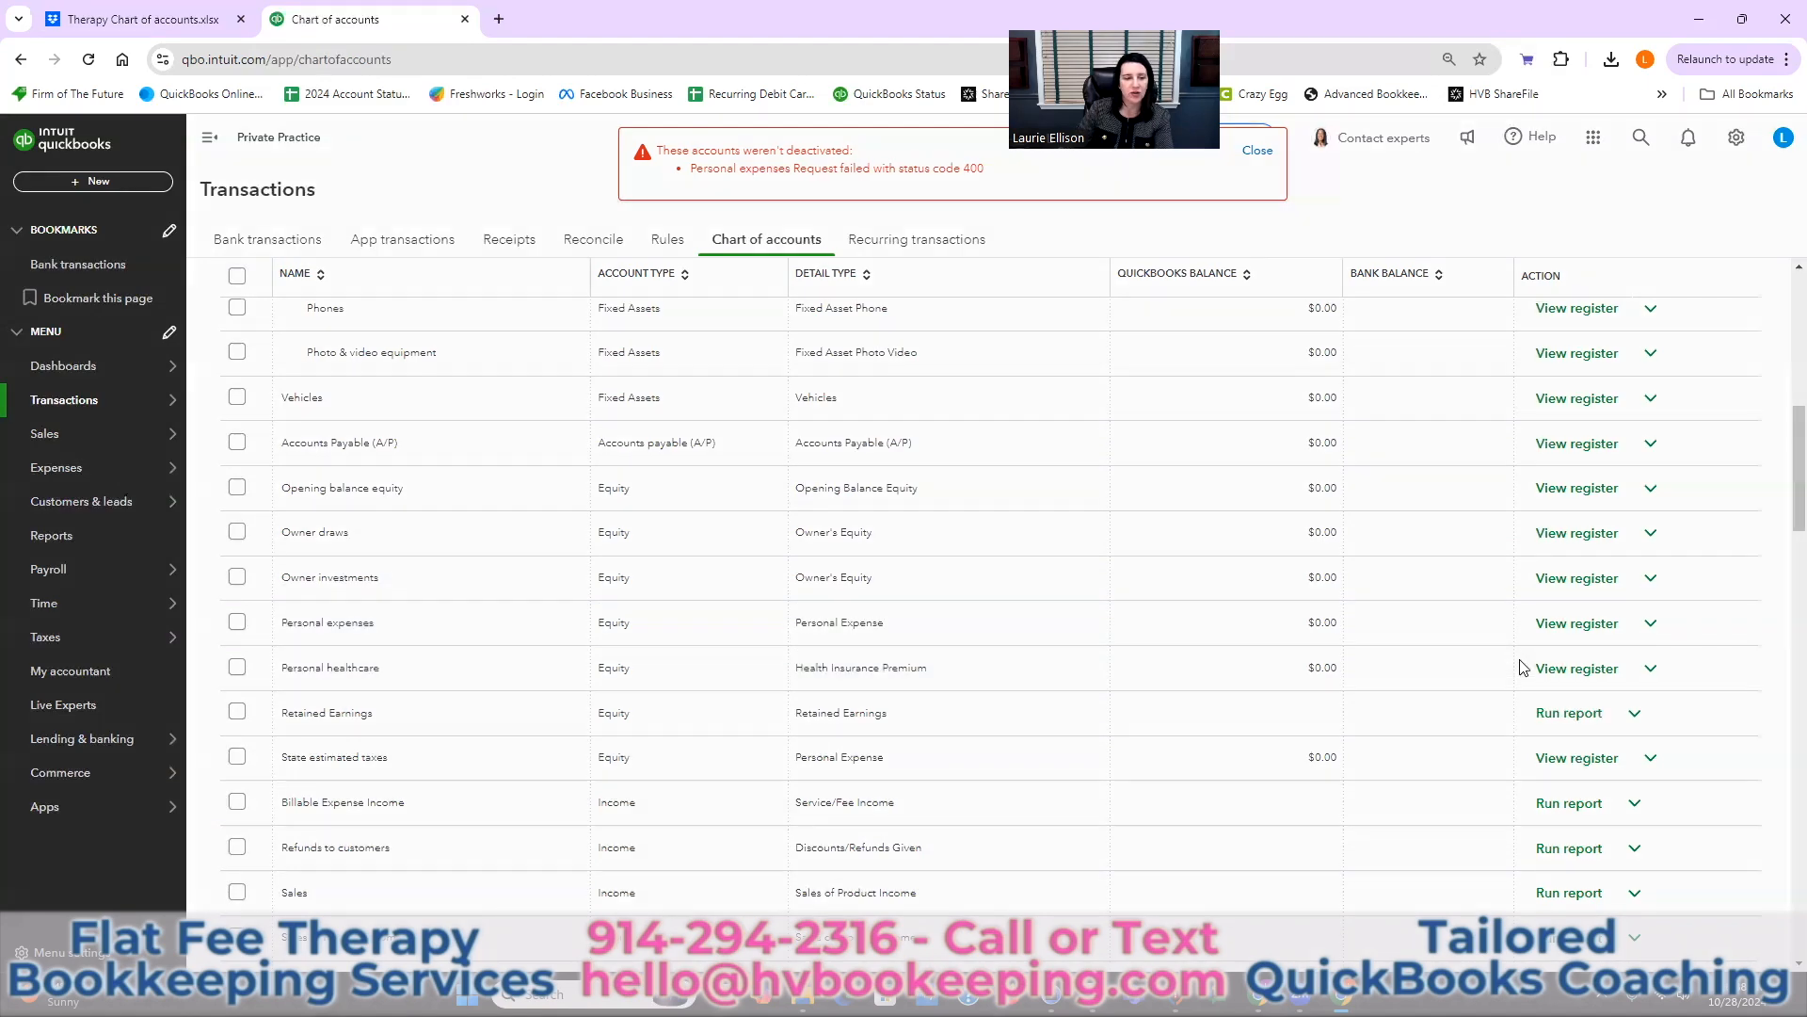
click(1346, 209)
text(xxxPersonal expenses)
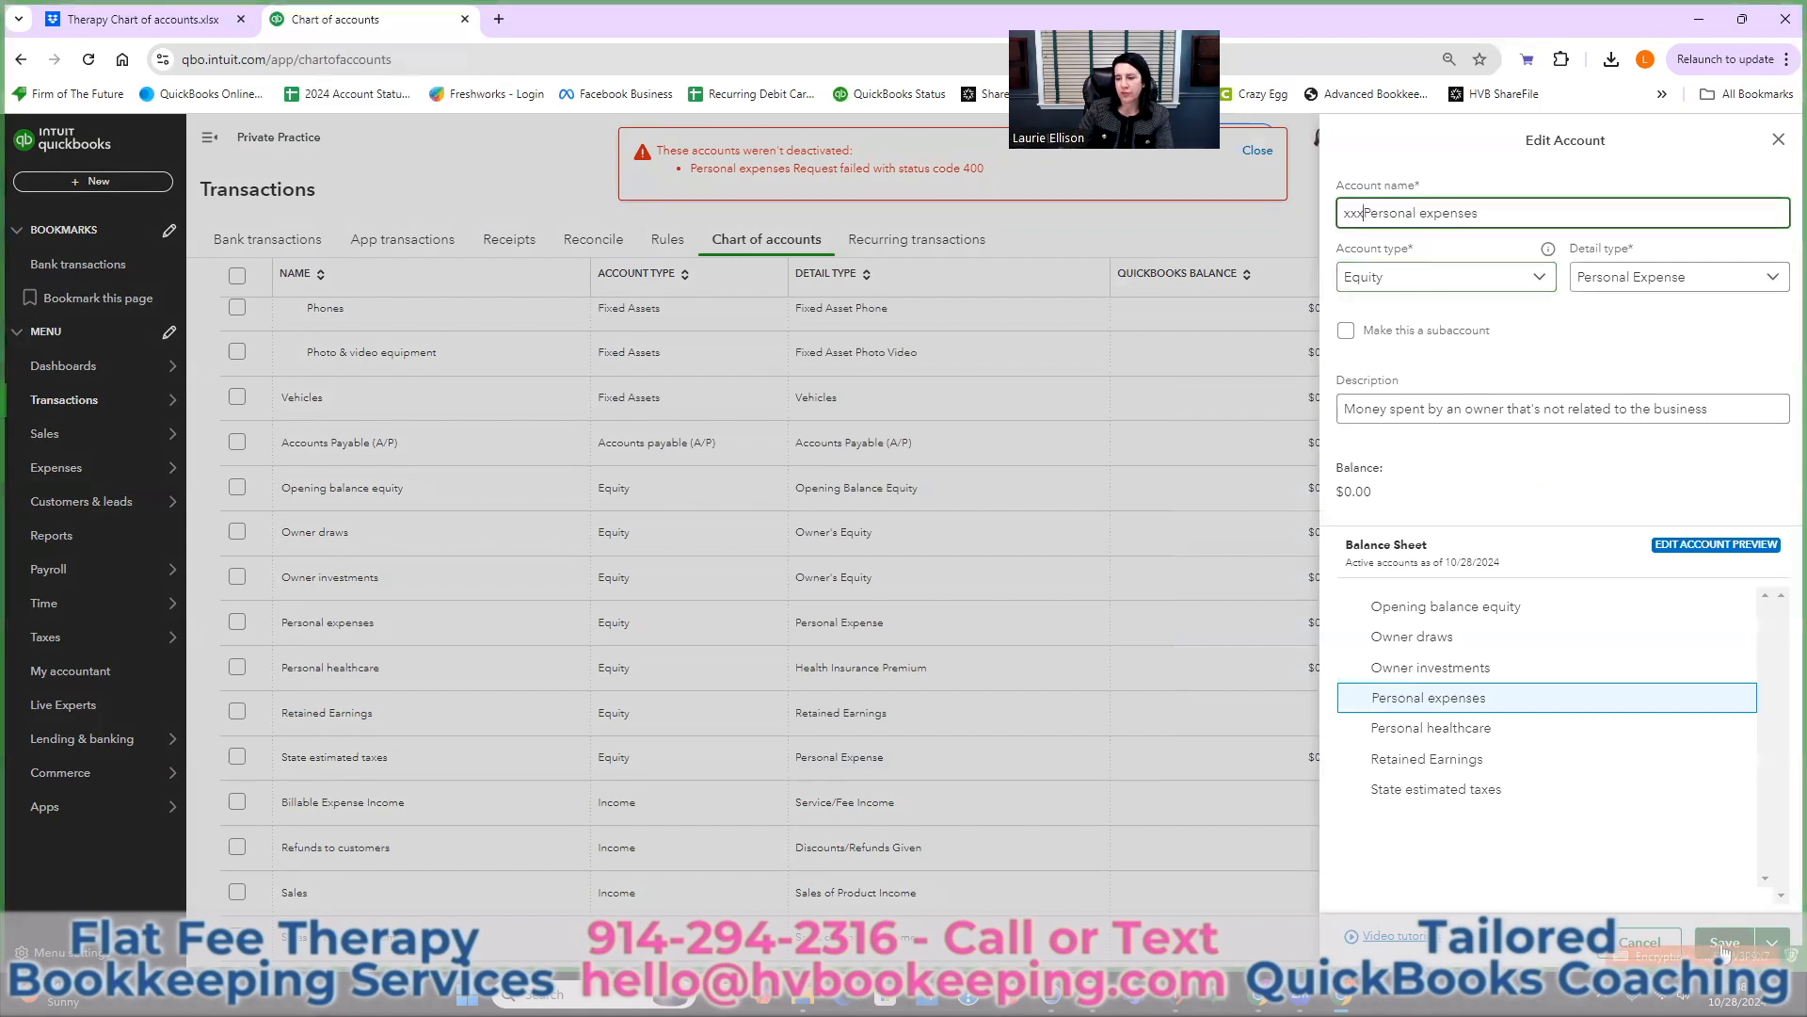
click(1725, 944)
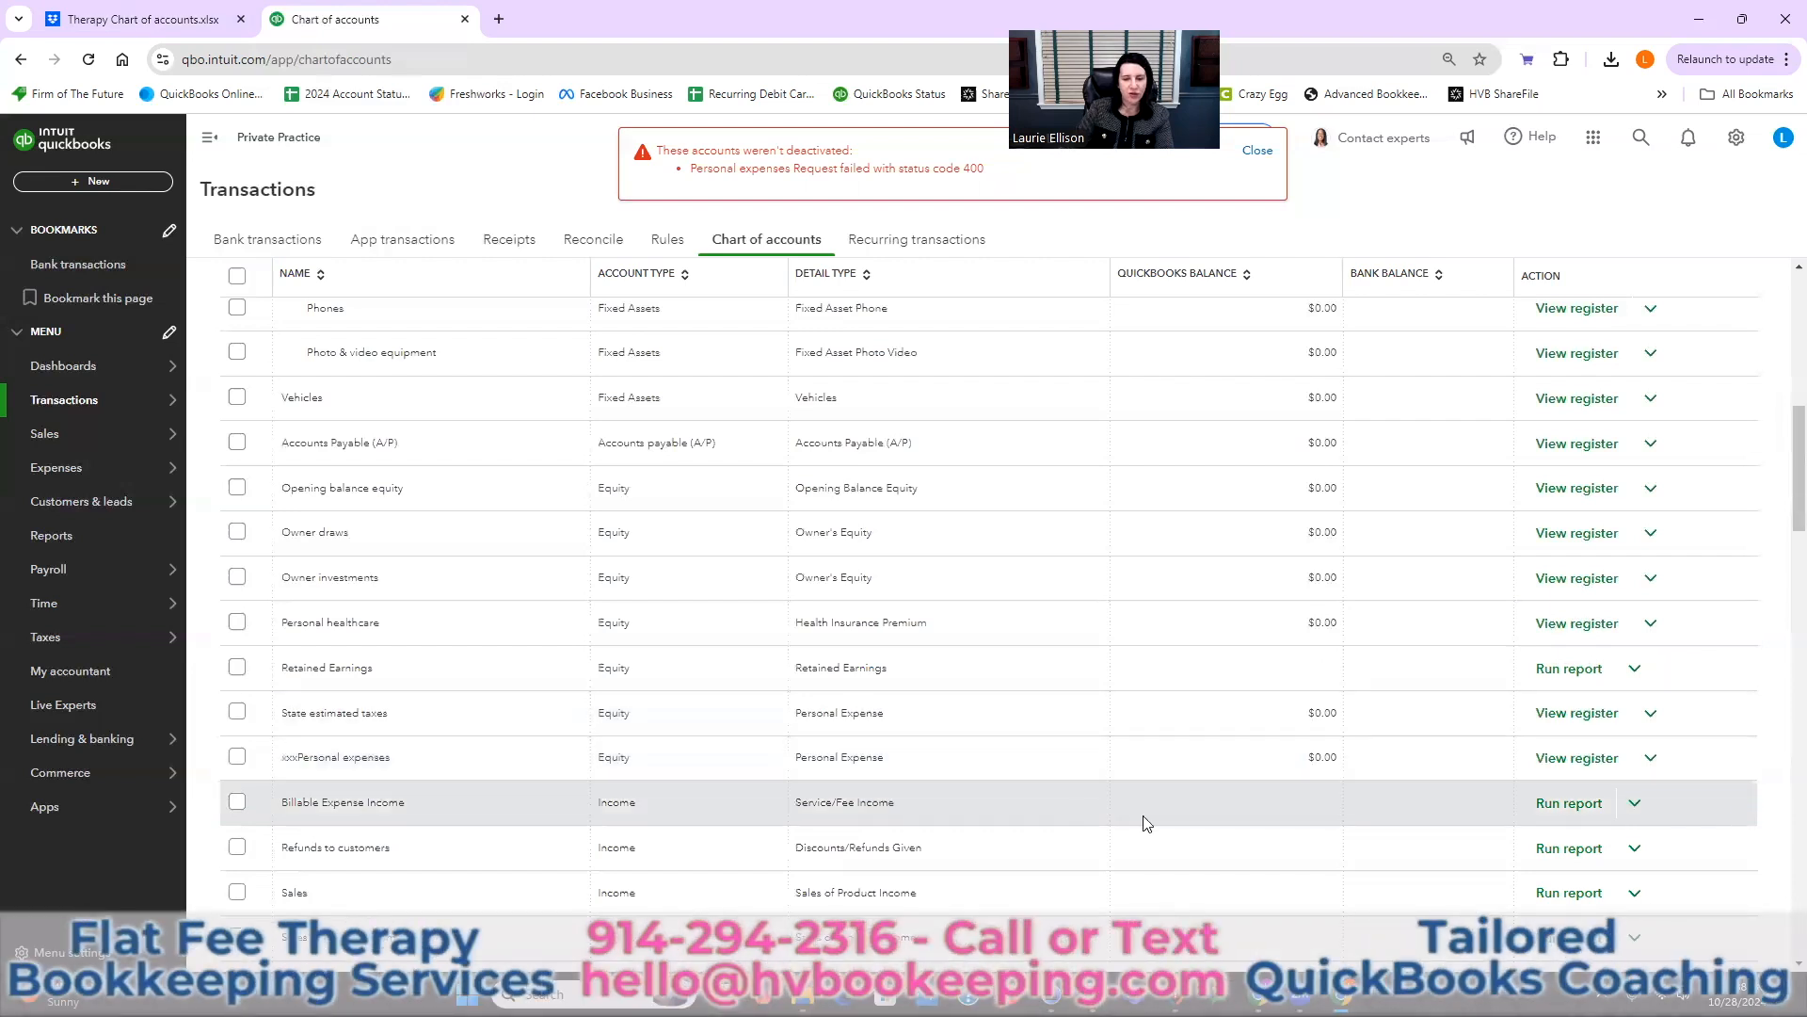
- Try to make the Billable Expense Income account inactive
click(1636, 806)
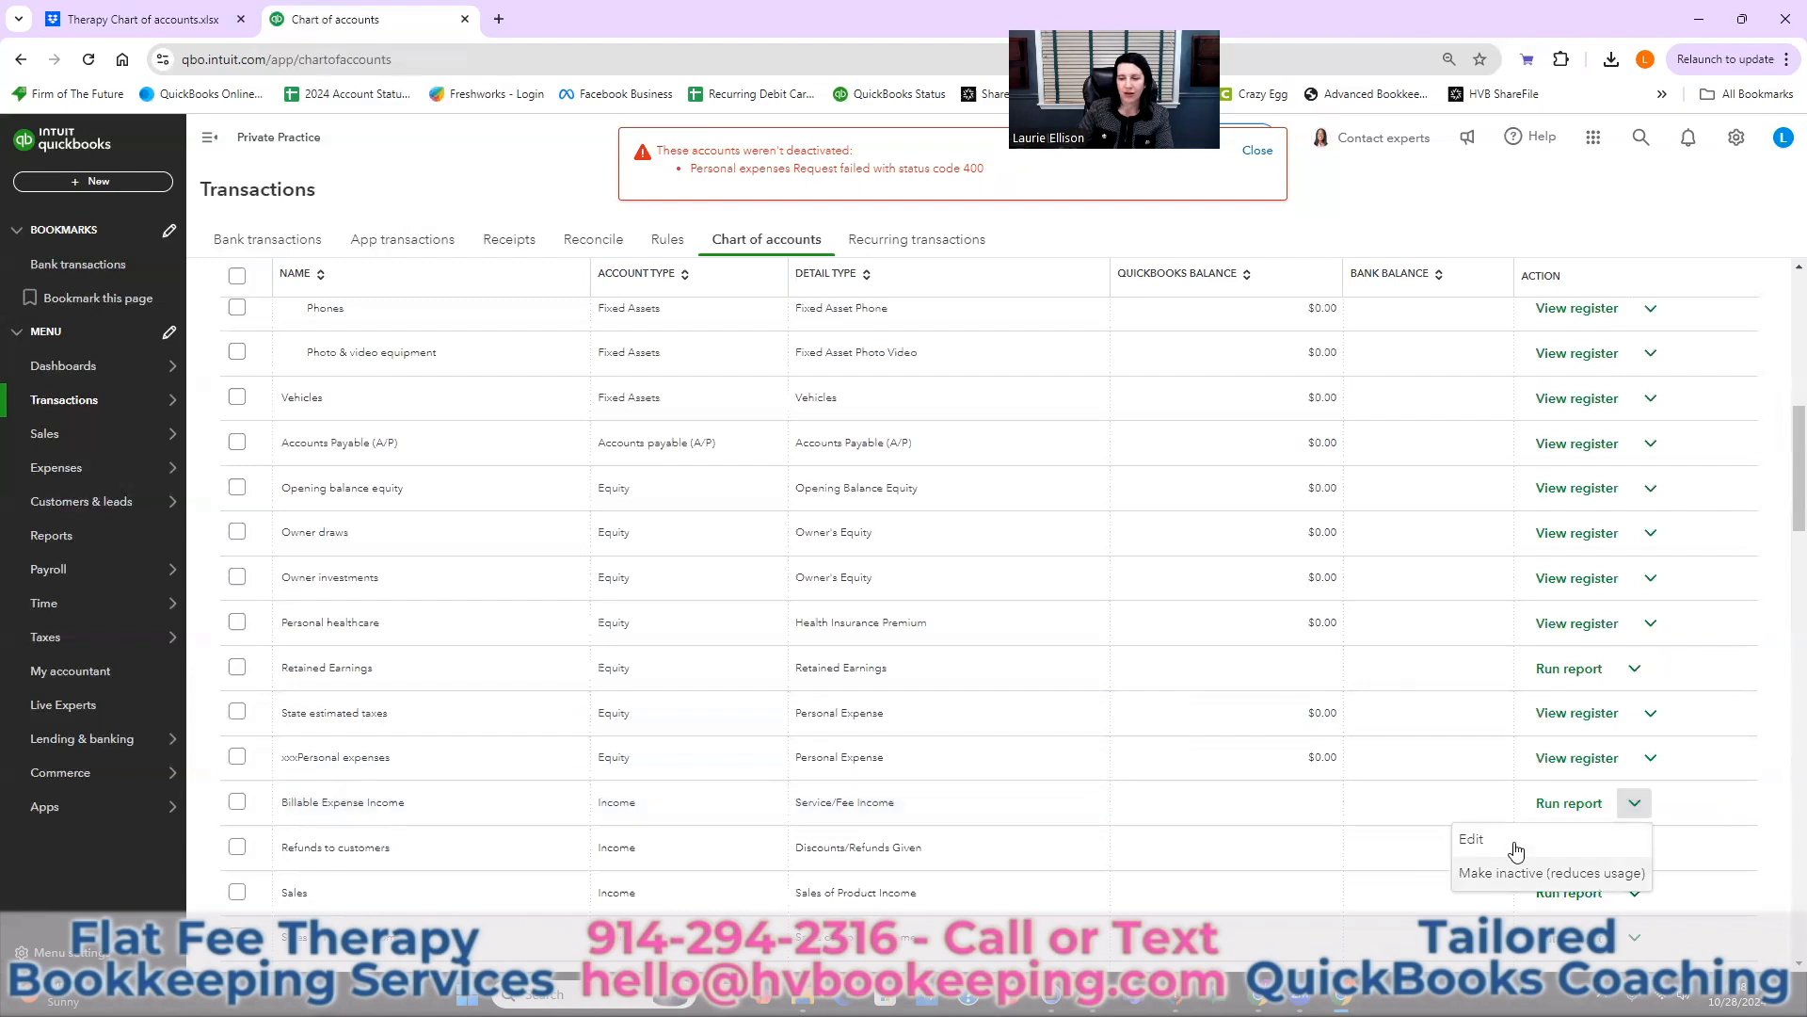
click(1534, 873)
click(1053, 625)
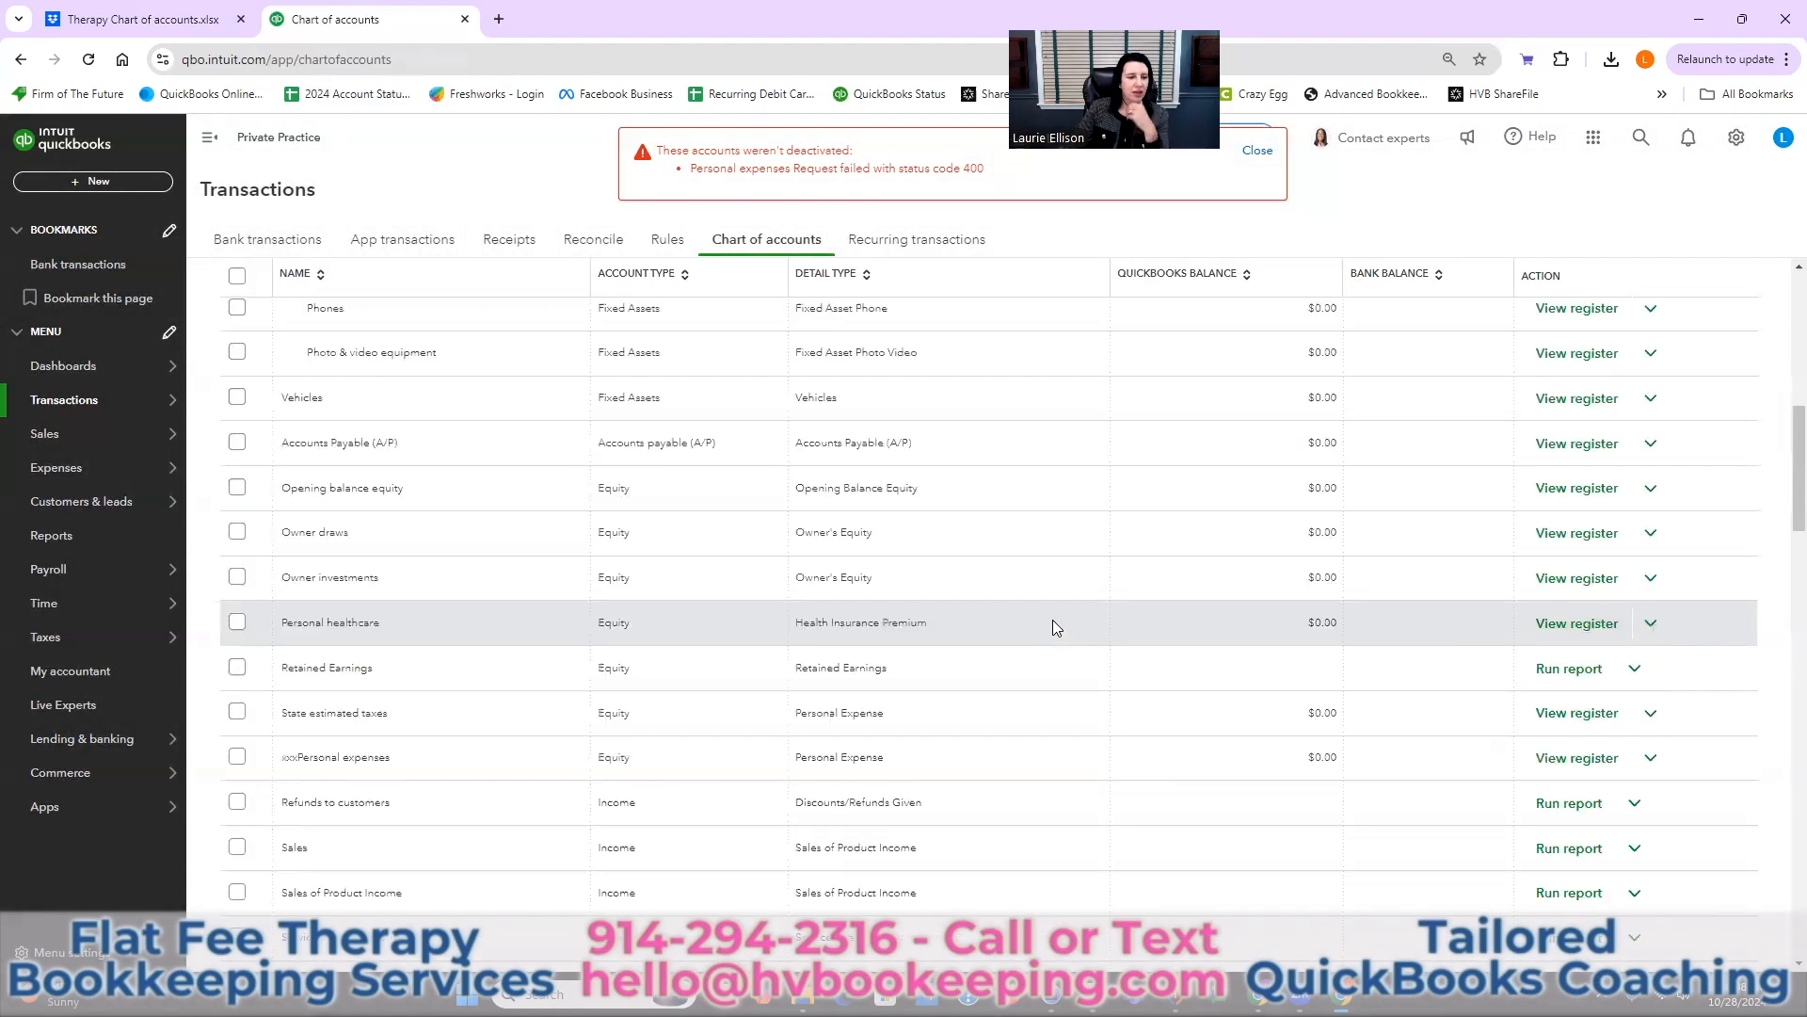
- Rename the Personal healthcare equity account as xxxPersonal healthcare and save it
click(1657, 631)
click(1504, 659)
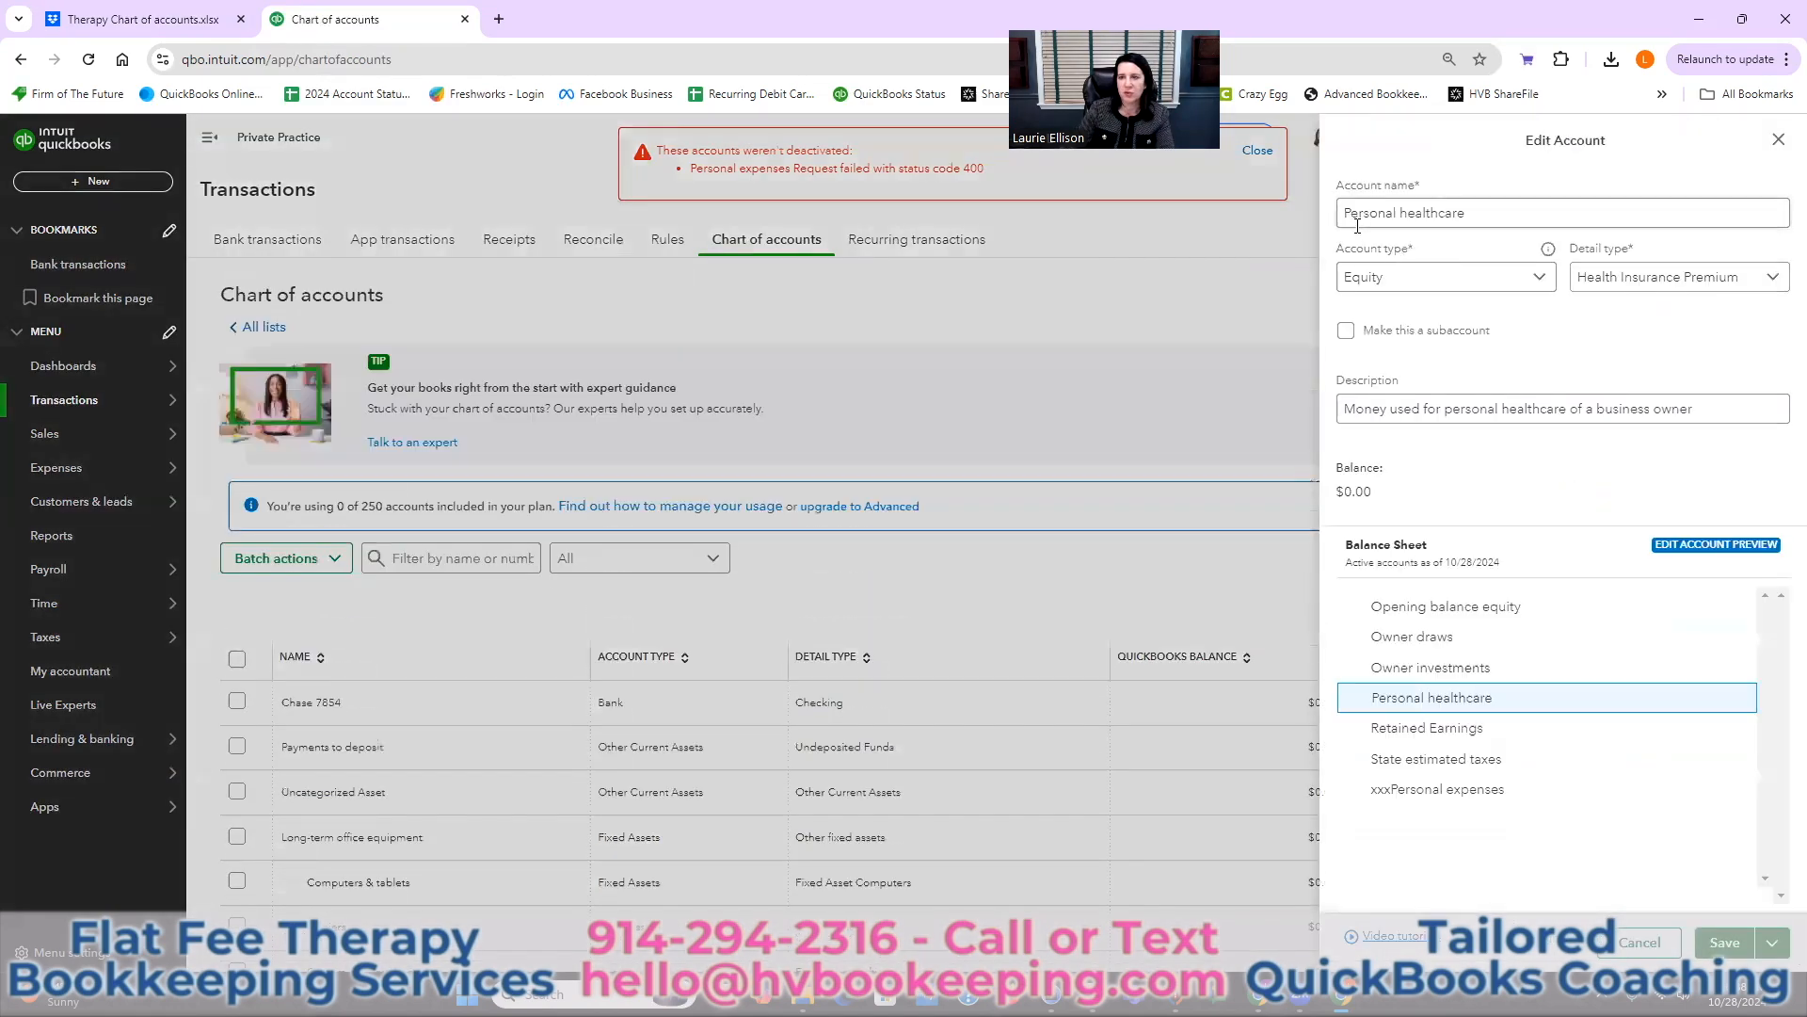
text(xxx)
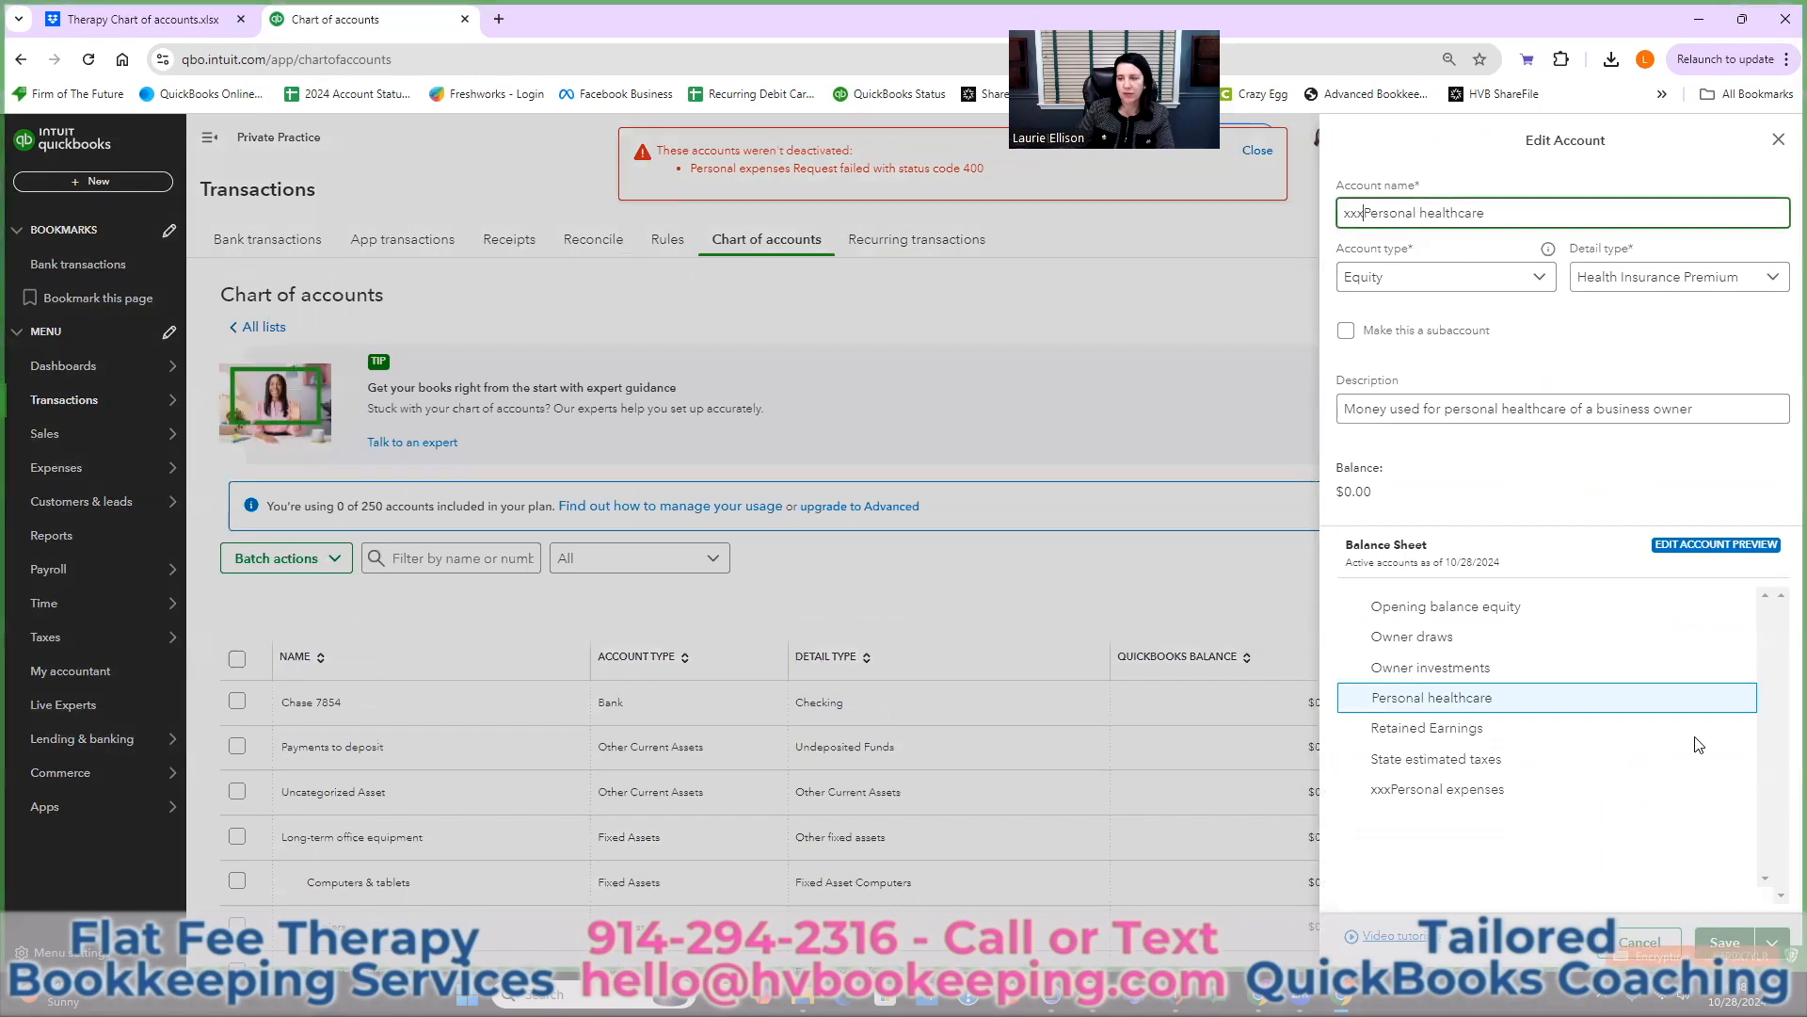
click(1772, 942)
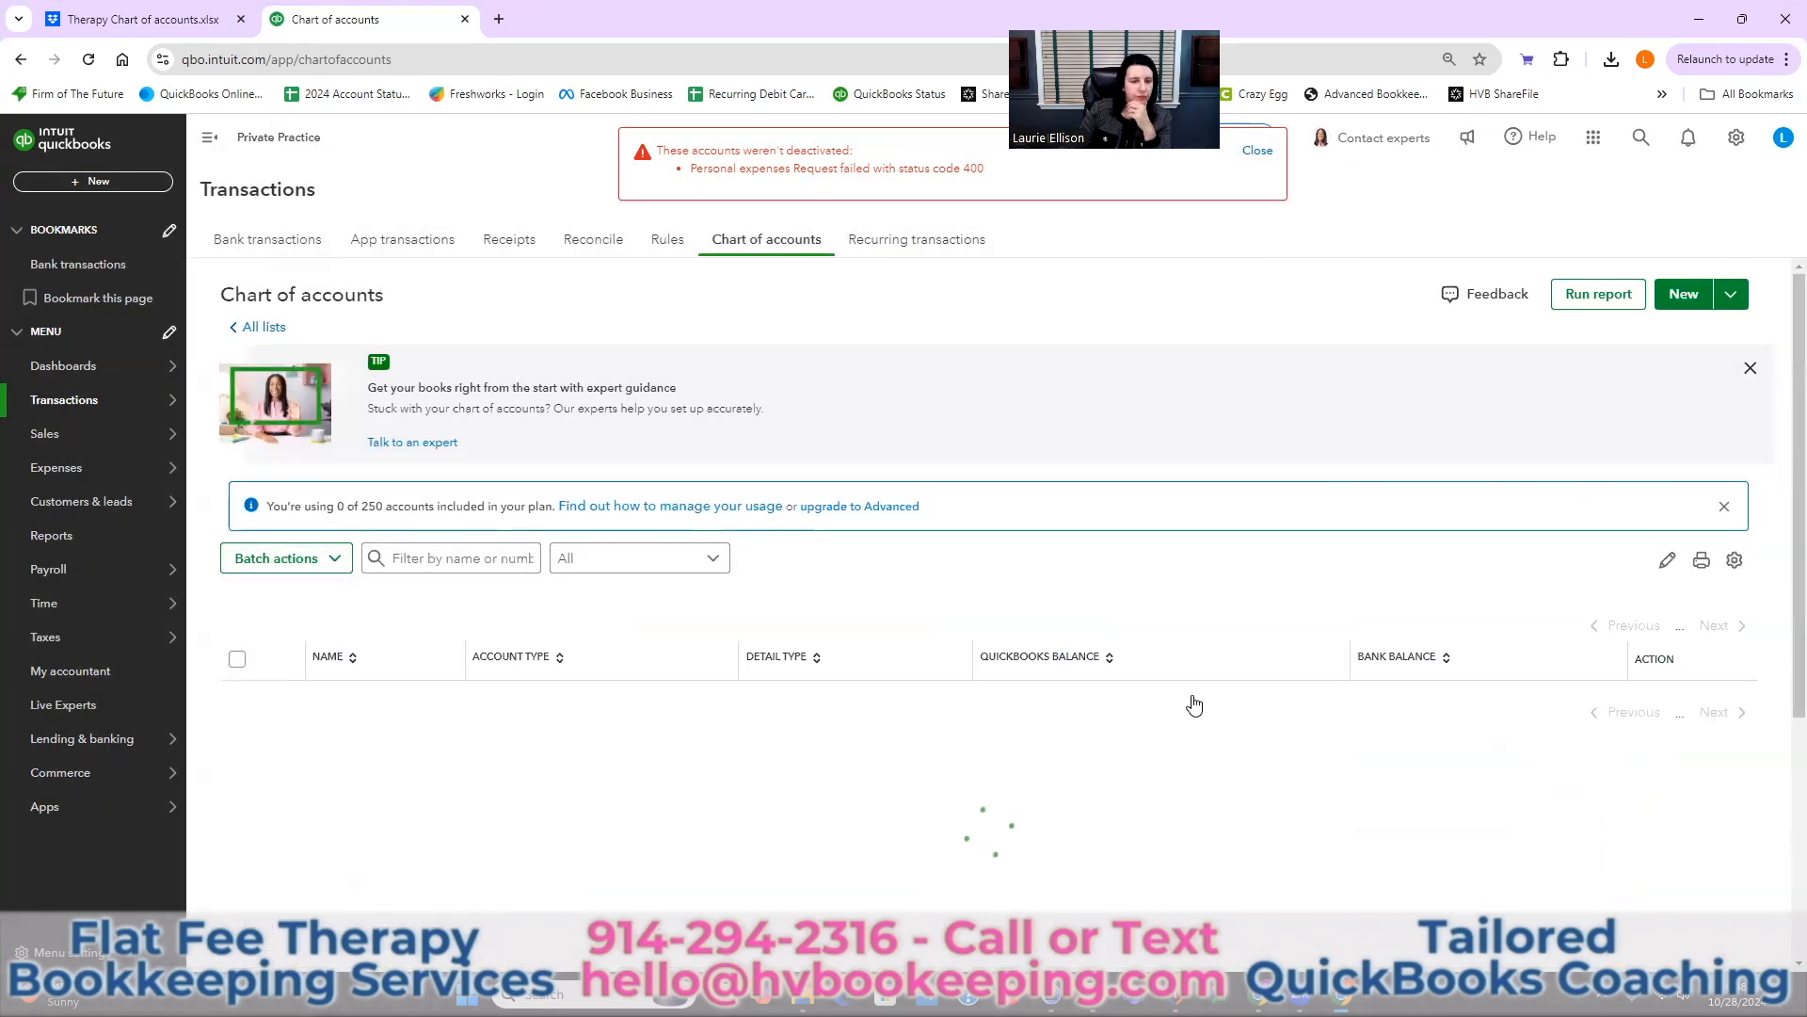
- Try again to make the relisted Billable Expense Income account inactive
scroll(1193, 702, down, 8)
scroll(1280, 620, down, 3)
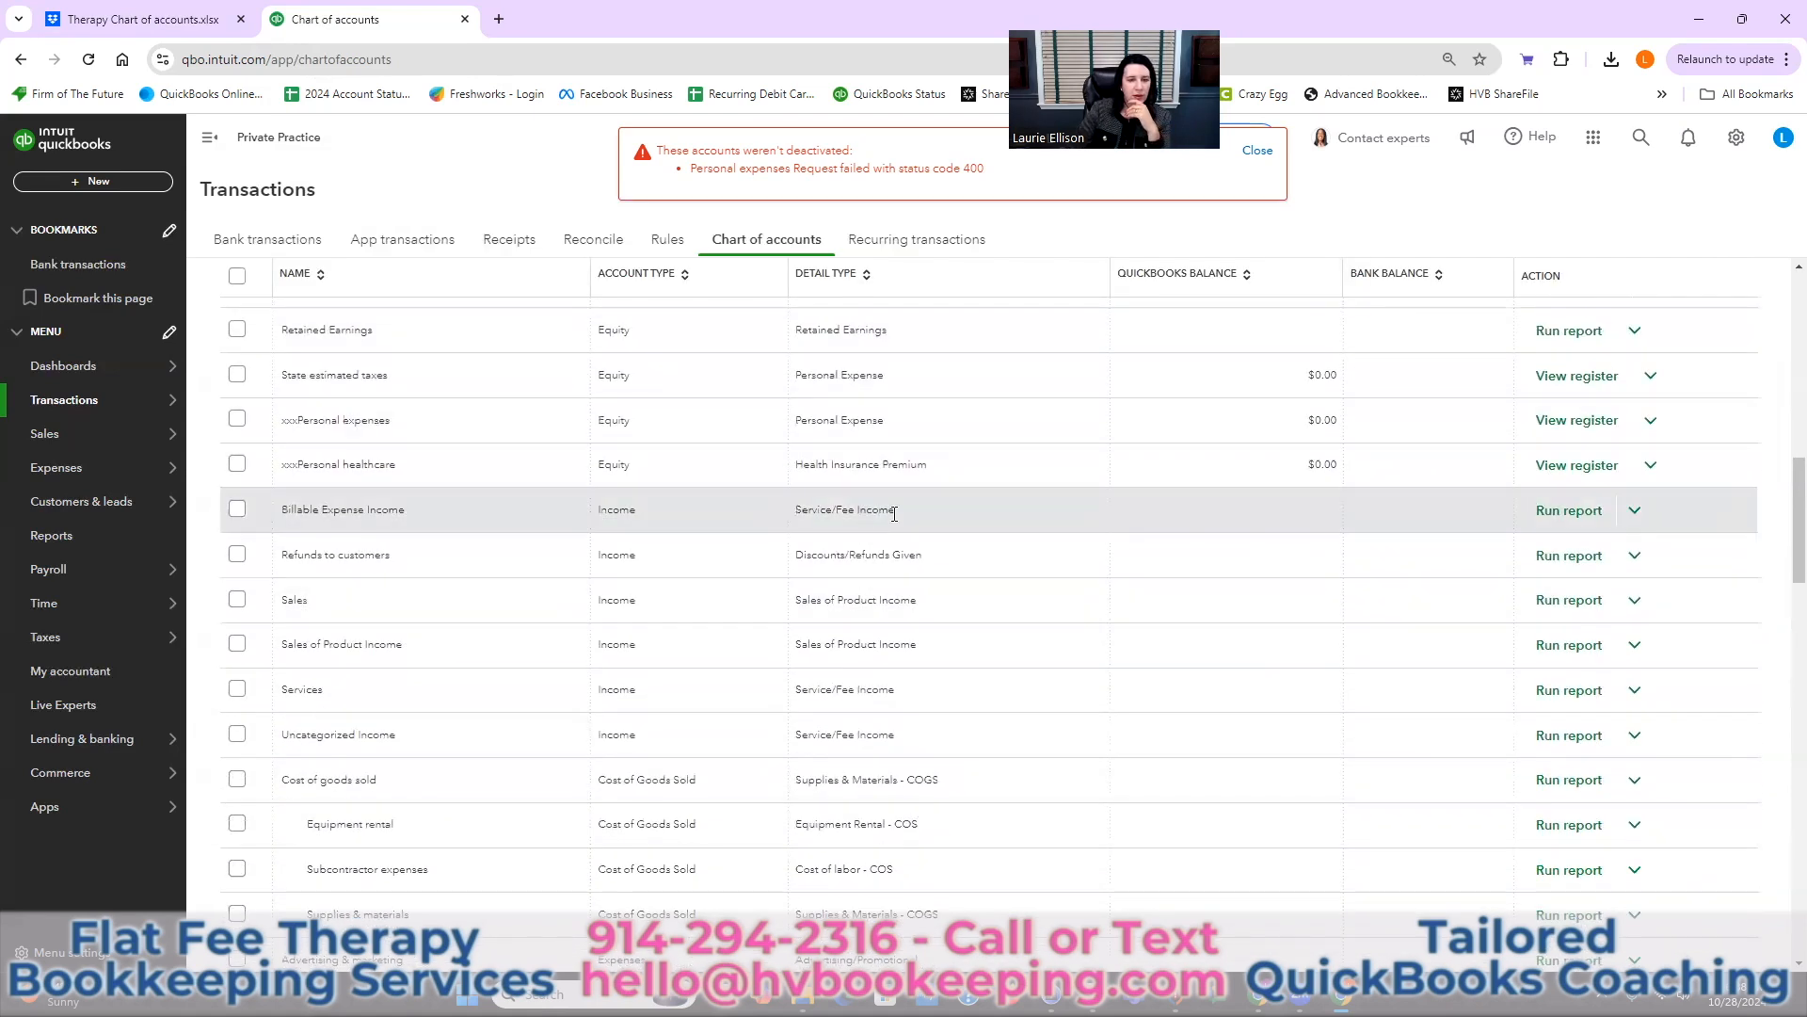
click(1637, 511)
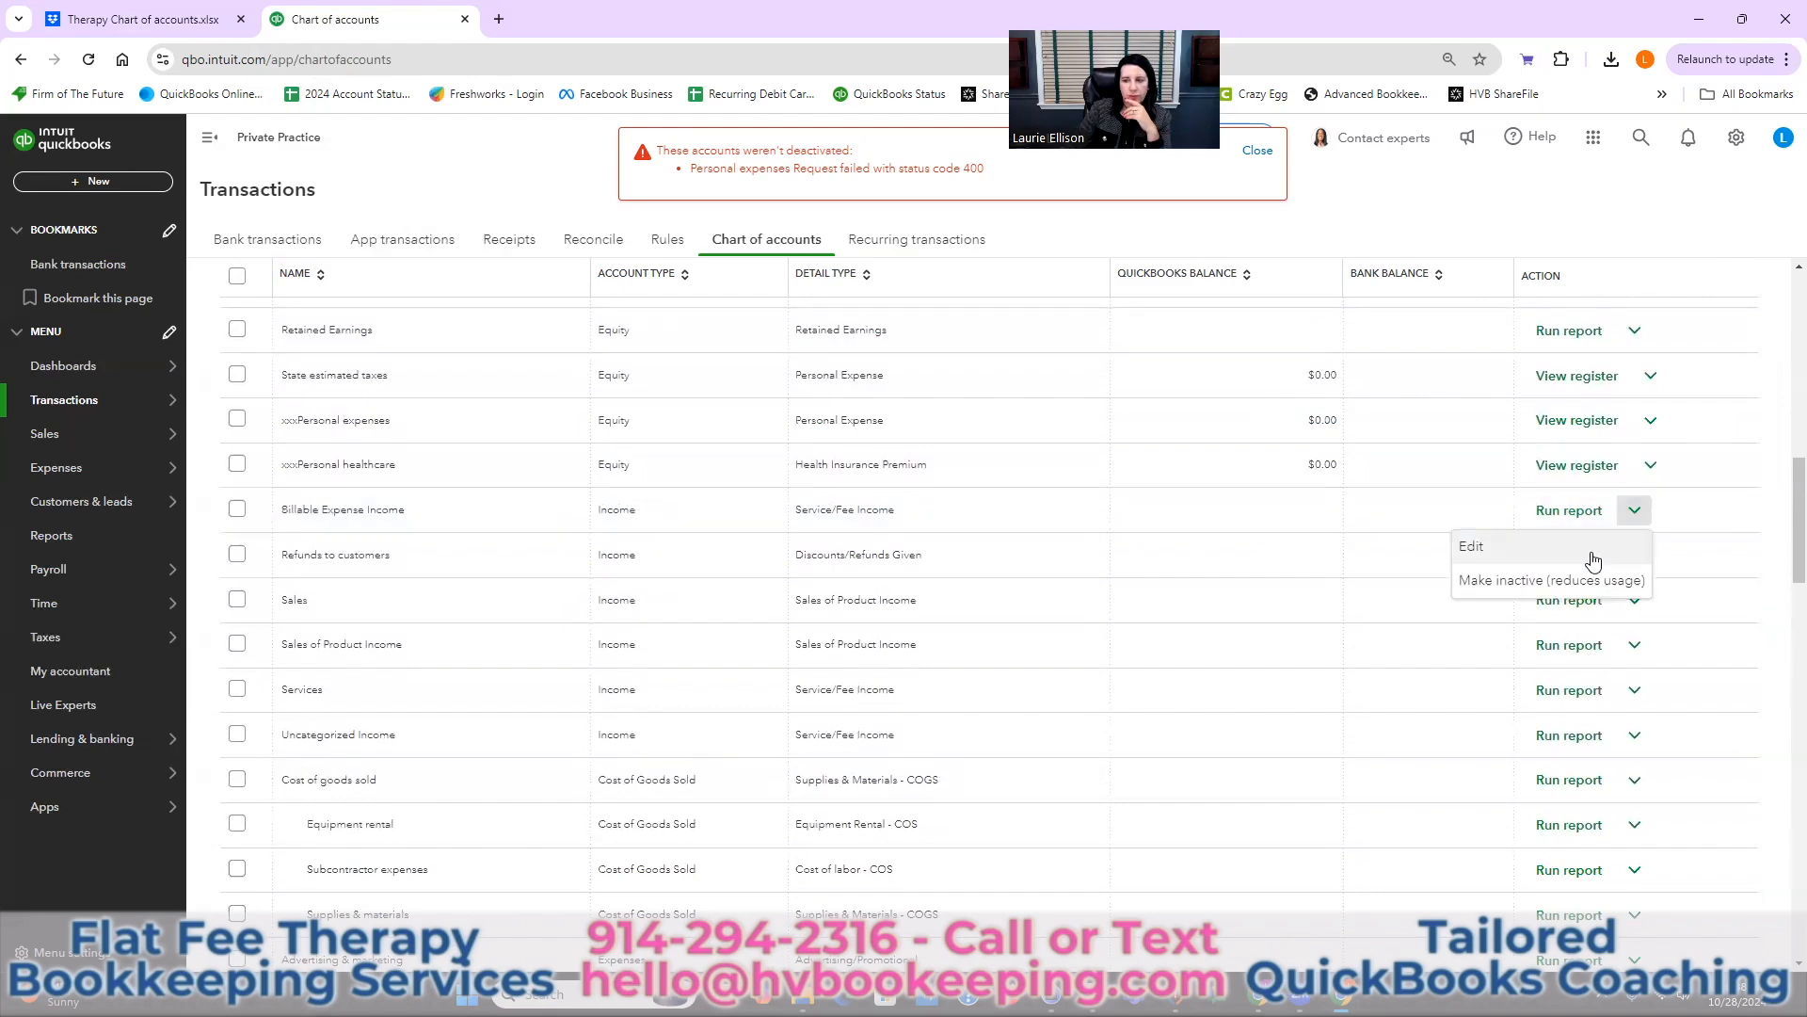
click(1568, 580)
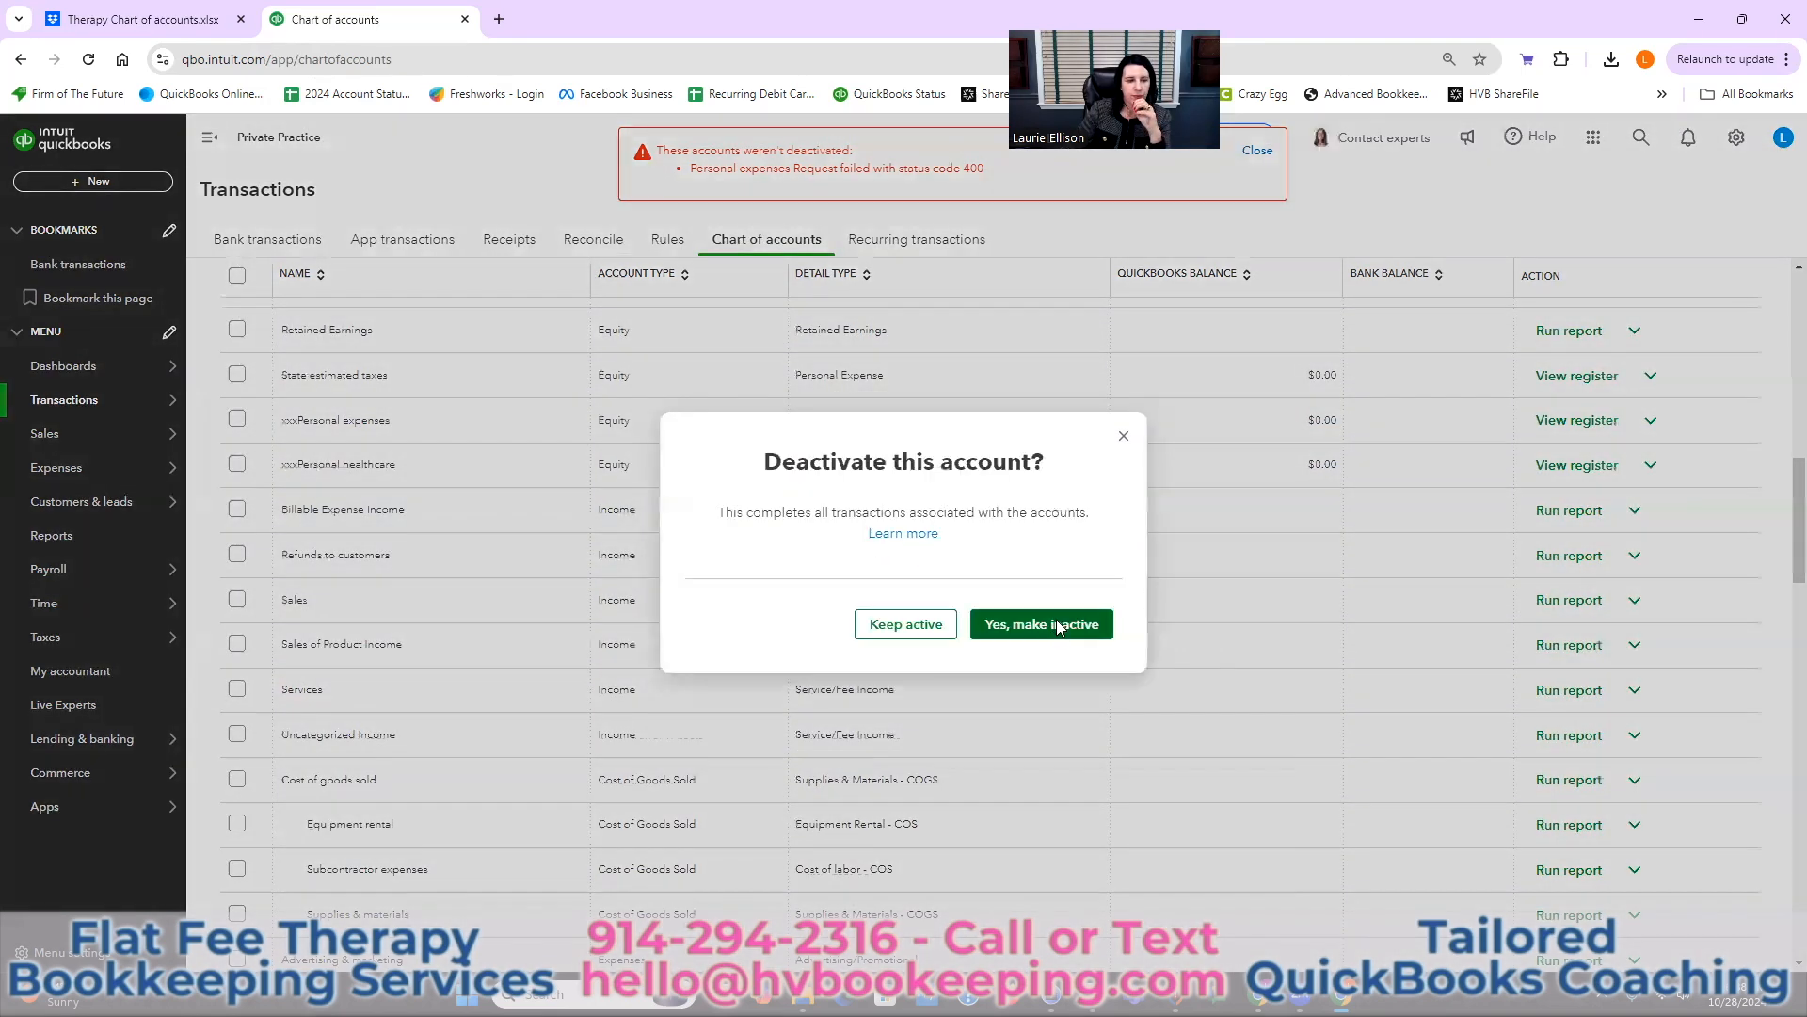
click(1058, 625)
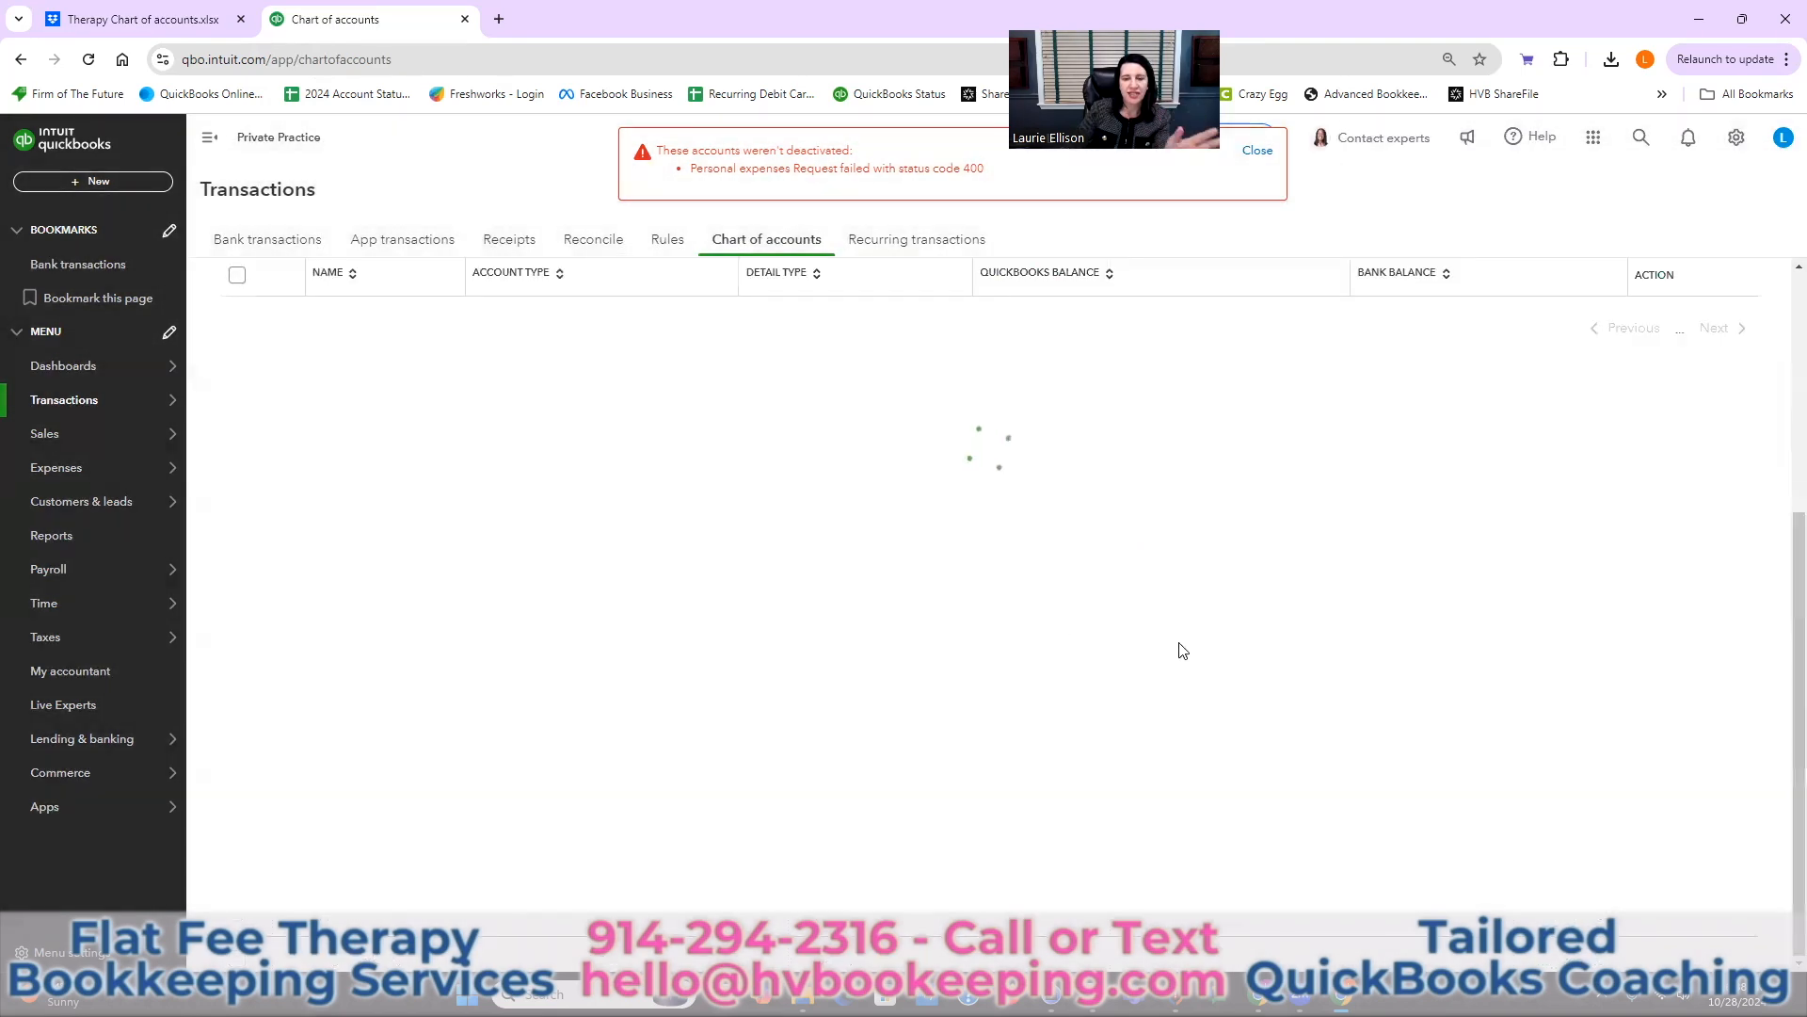
- Batch-deactivate Cost of goods sold with its subaccounts Equipment rental, Subcontractor expenses and Supplies & materials, and dismiss the resulting notice
scroll(1178, 649, down, 1)
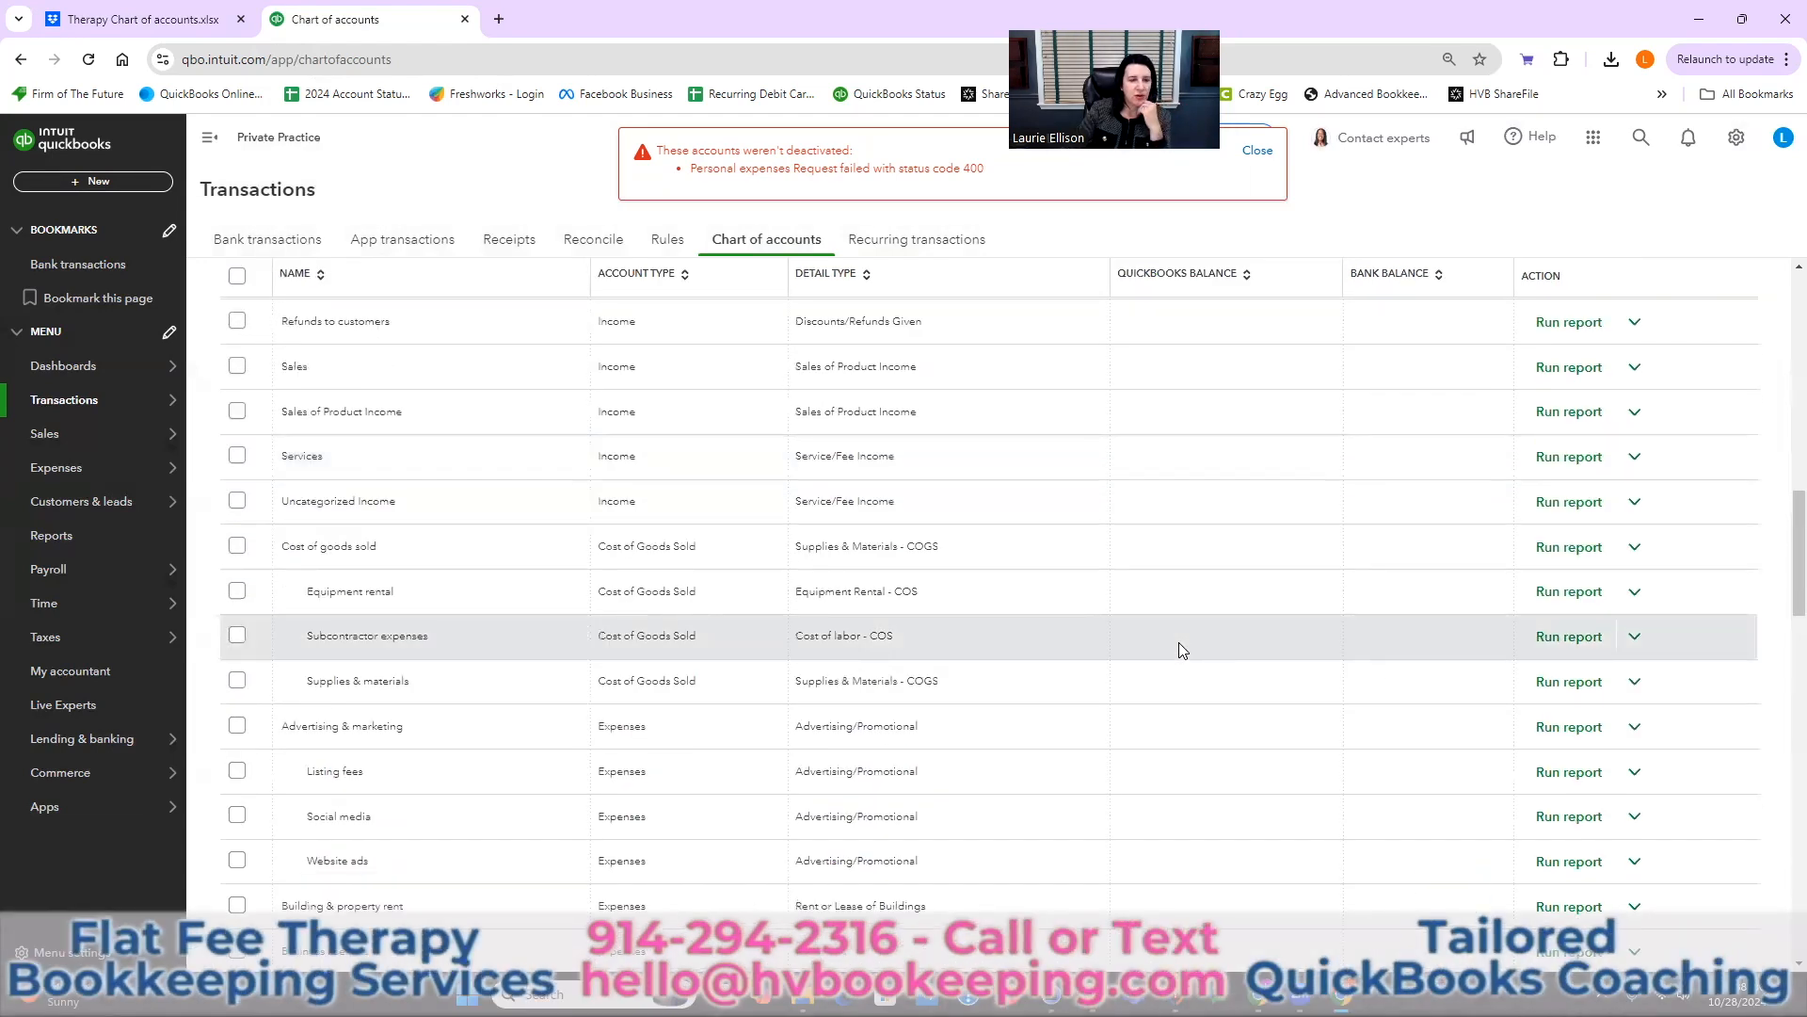
click(237, 545)
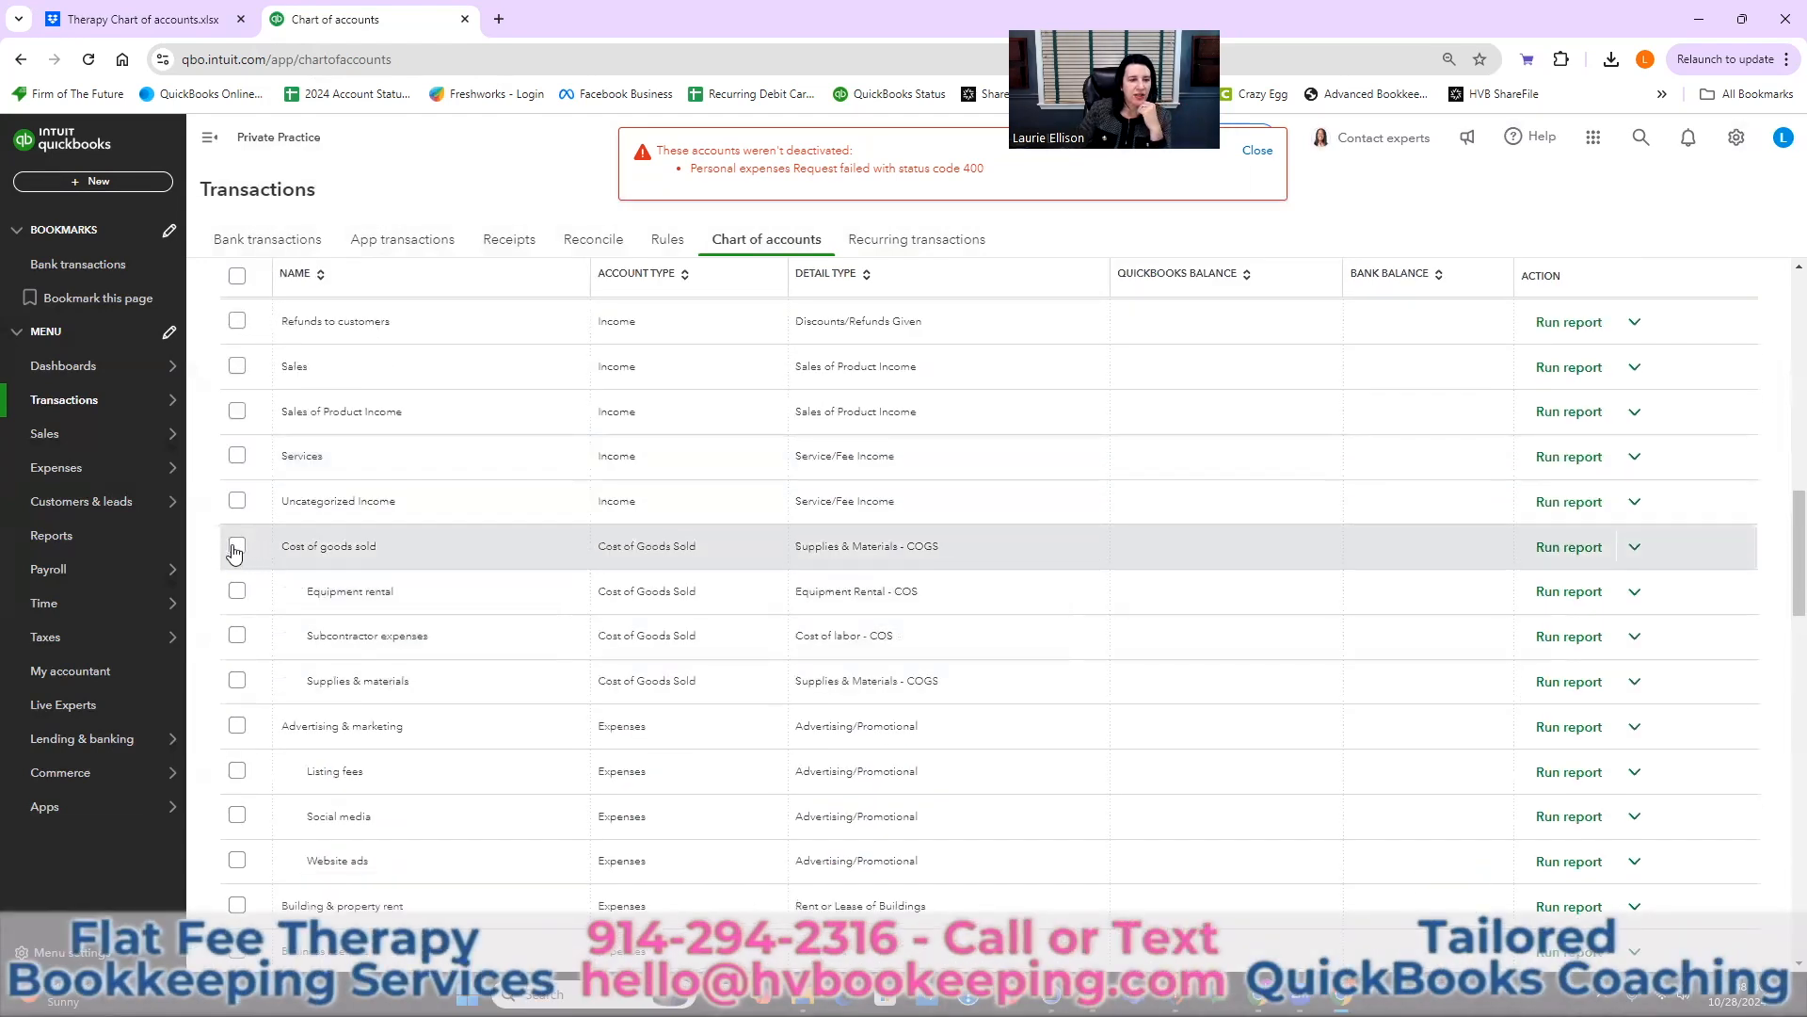
click(237, 591)
click(238, 636)
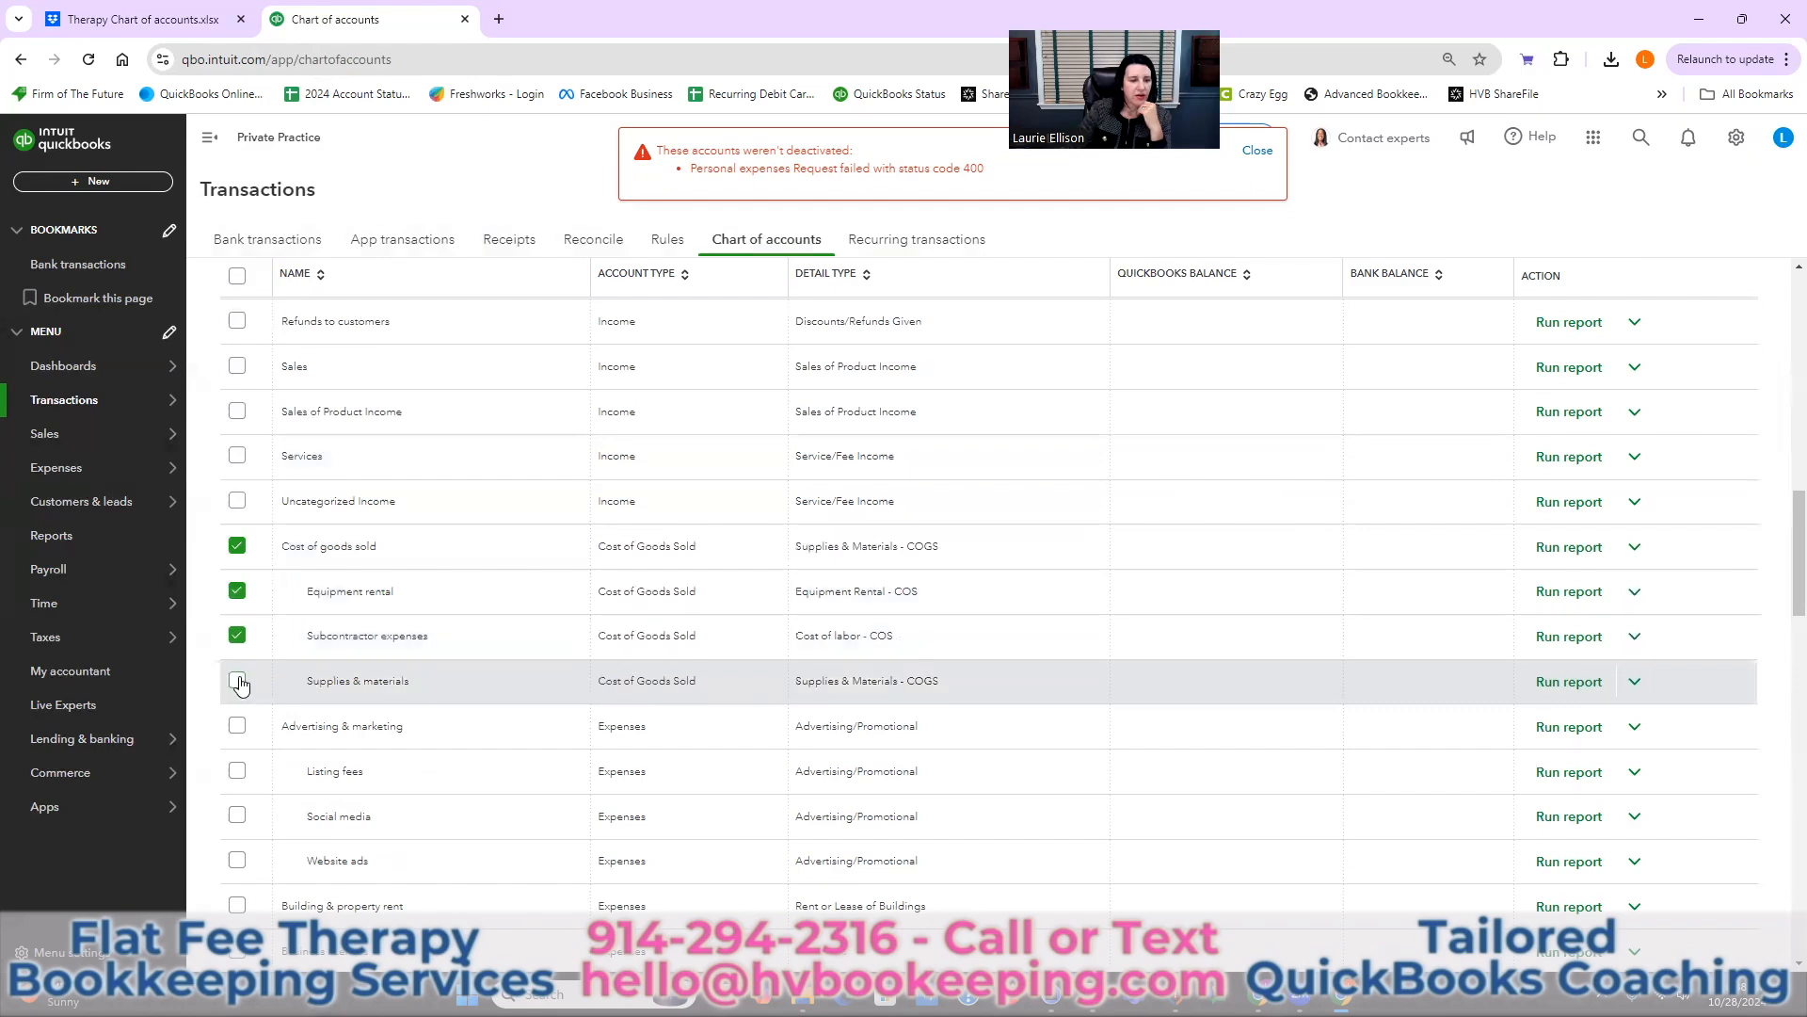
scroll(515, 659, up, 15)
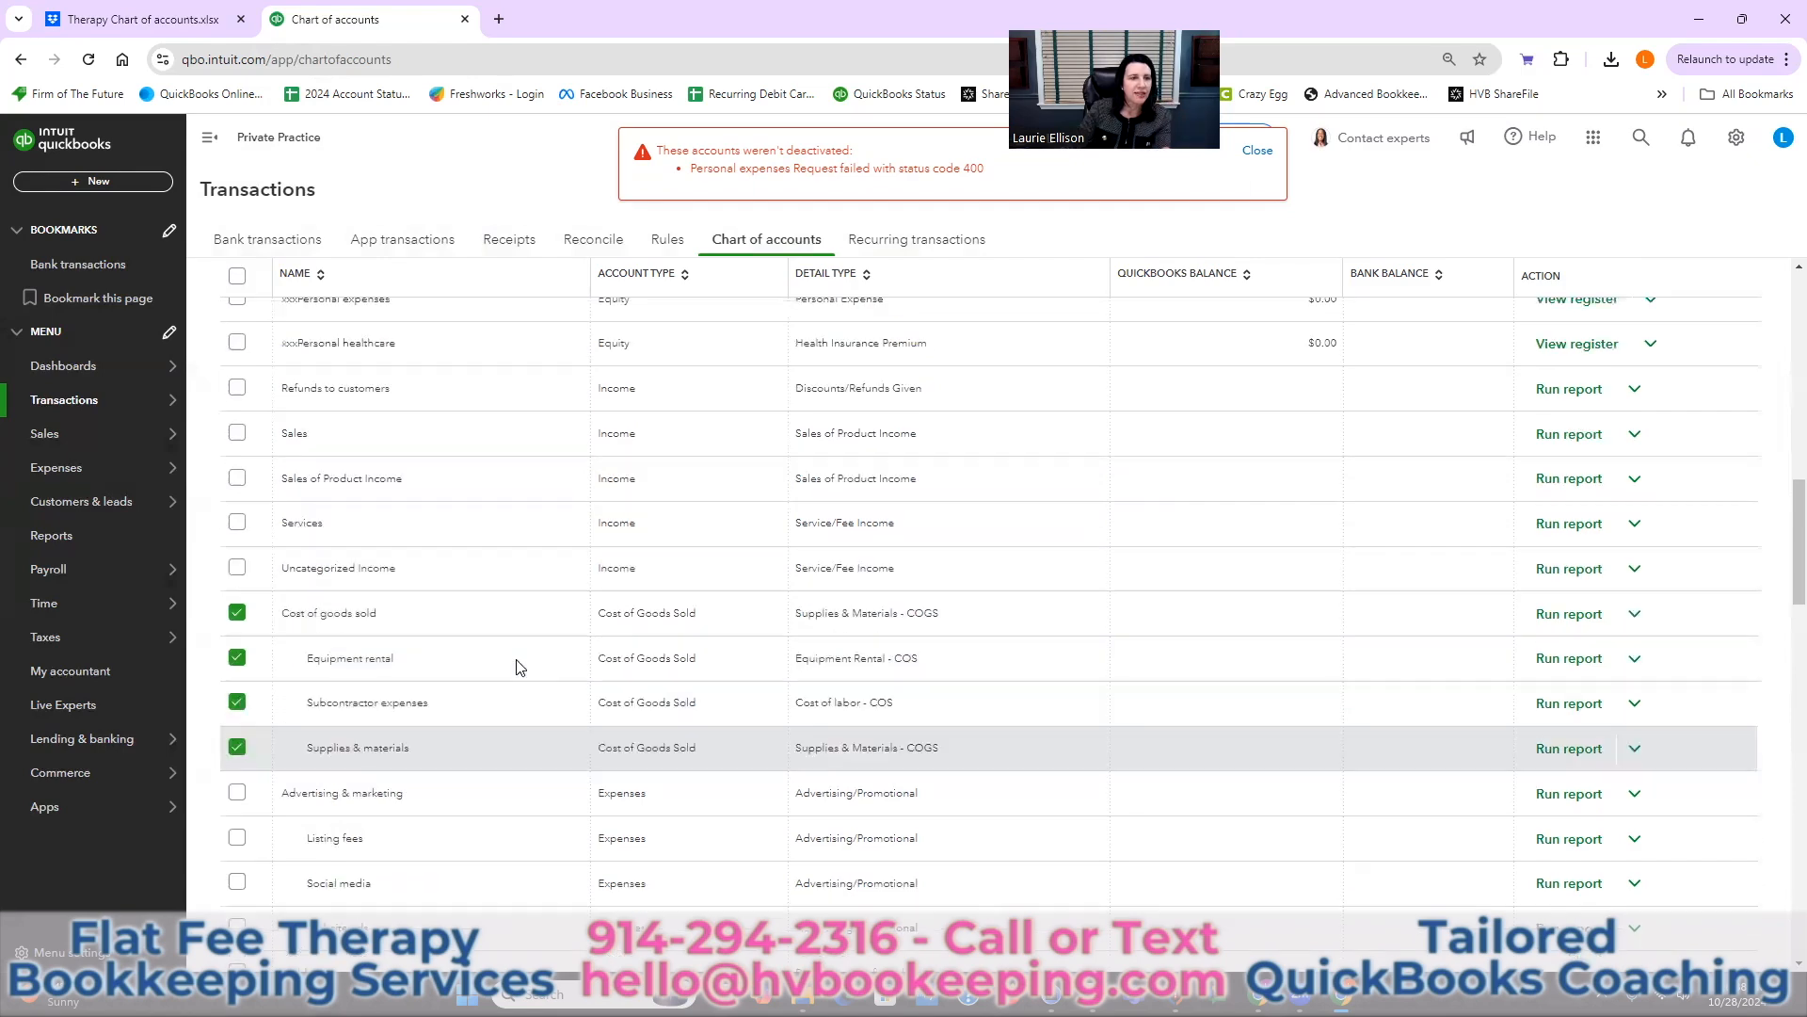
click(323, 558)
click(300, 595)
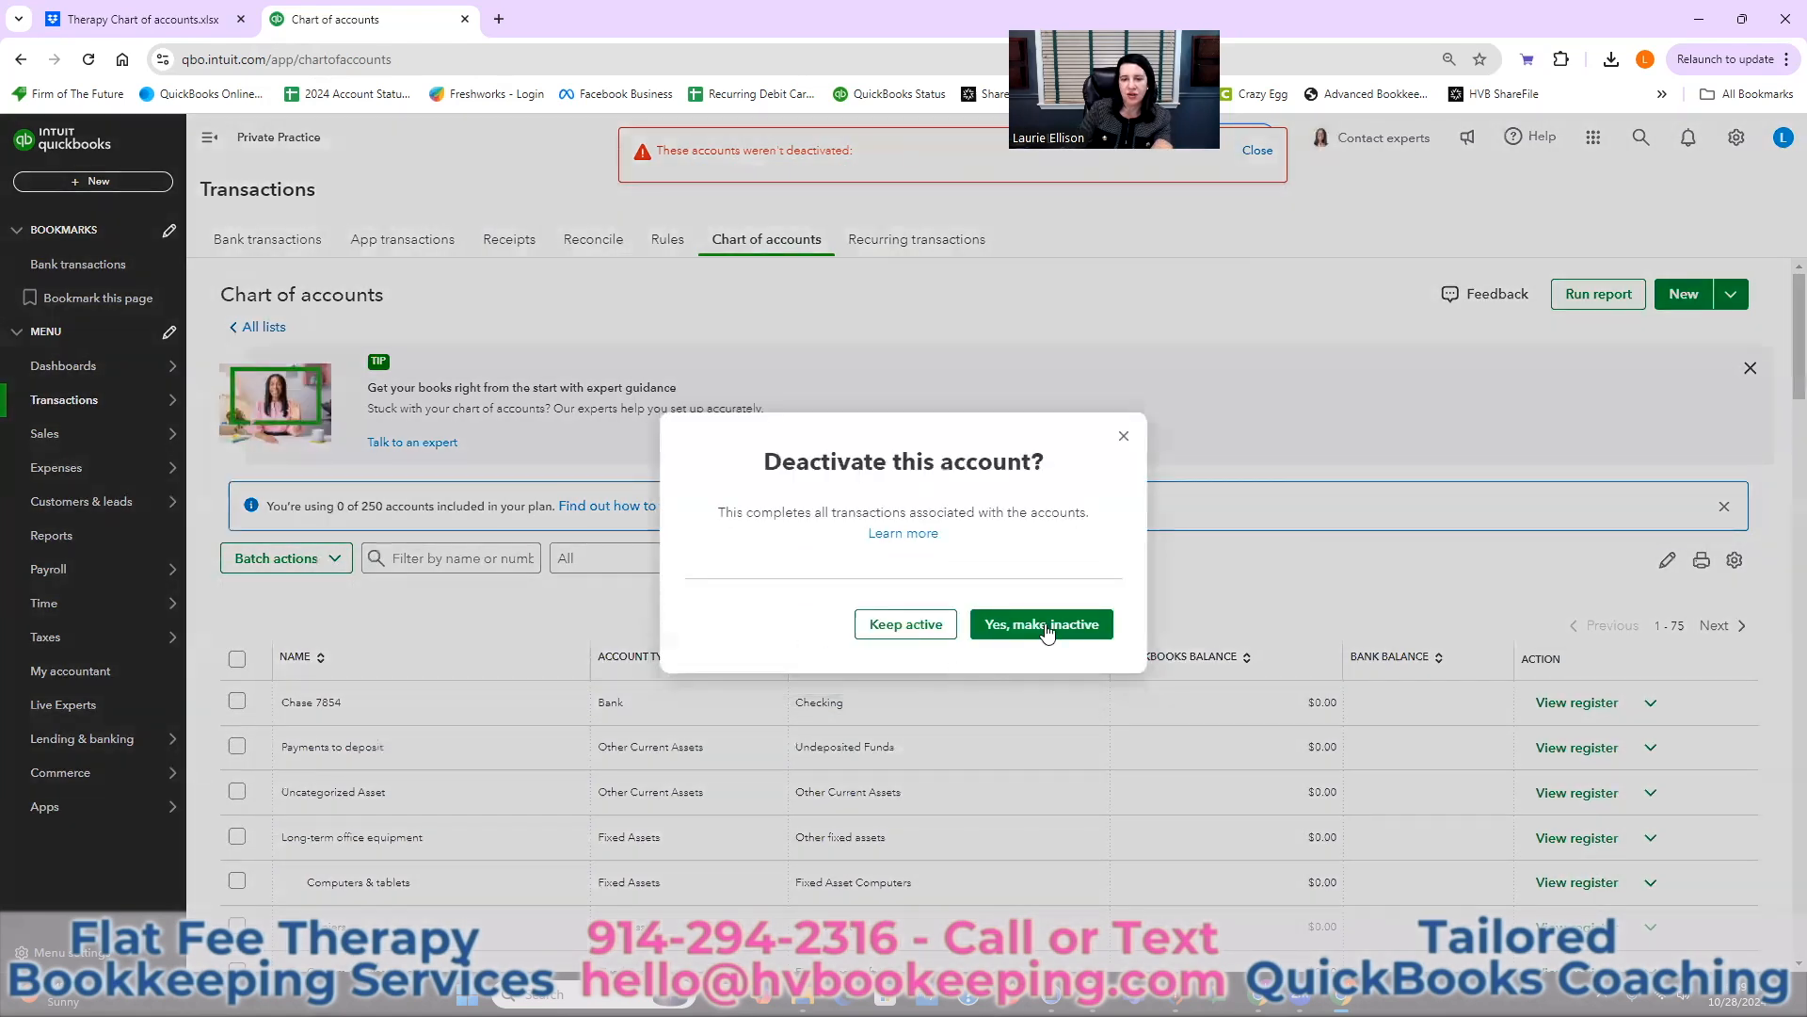
click(1045, 625)
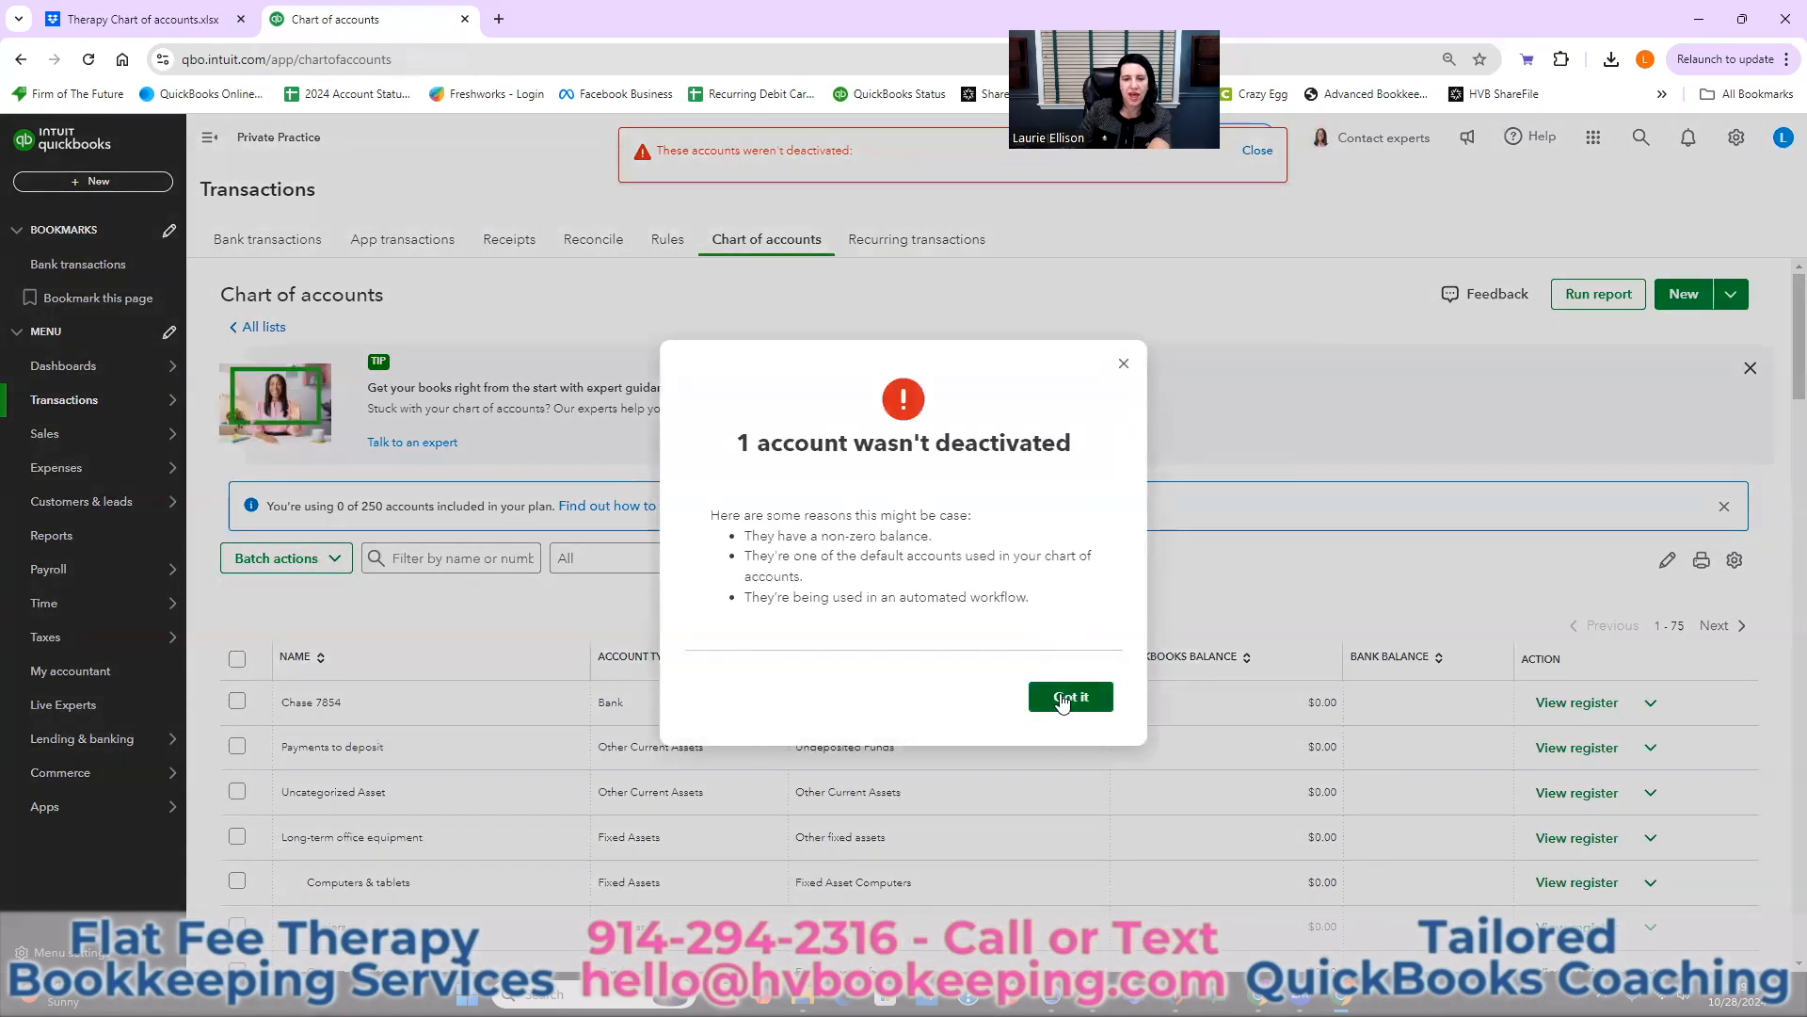
click(1062, 698)
- Rename the Refunds to customers income account as Refunds, matching the name in the Dropbox therapy list, and save it
scroll(1052, 692, down, 10)
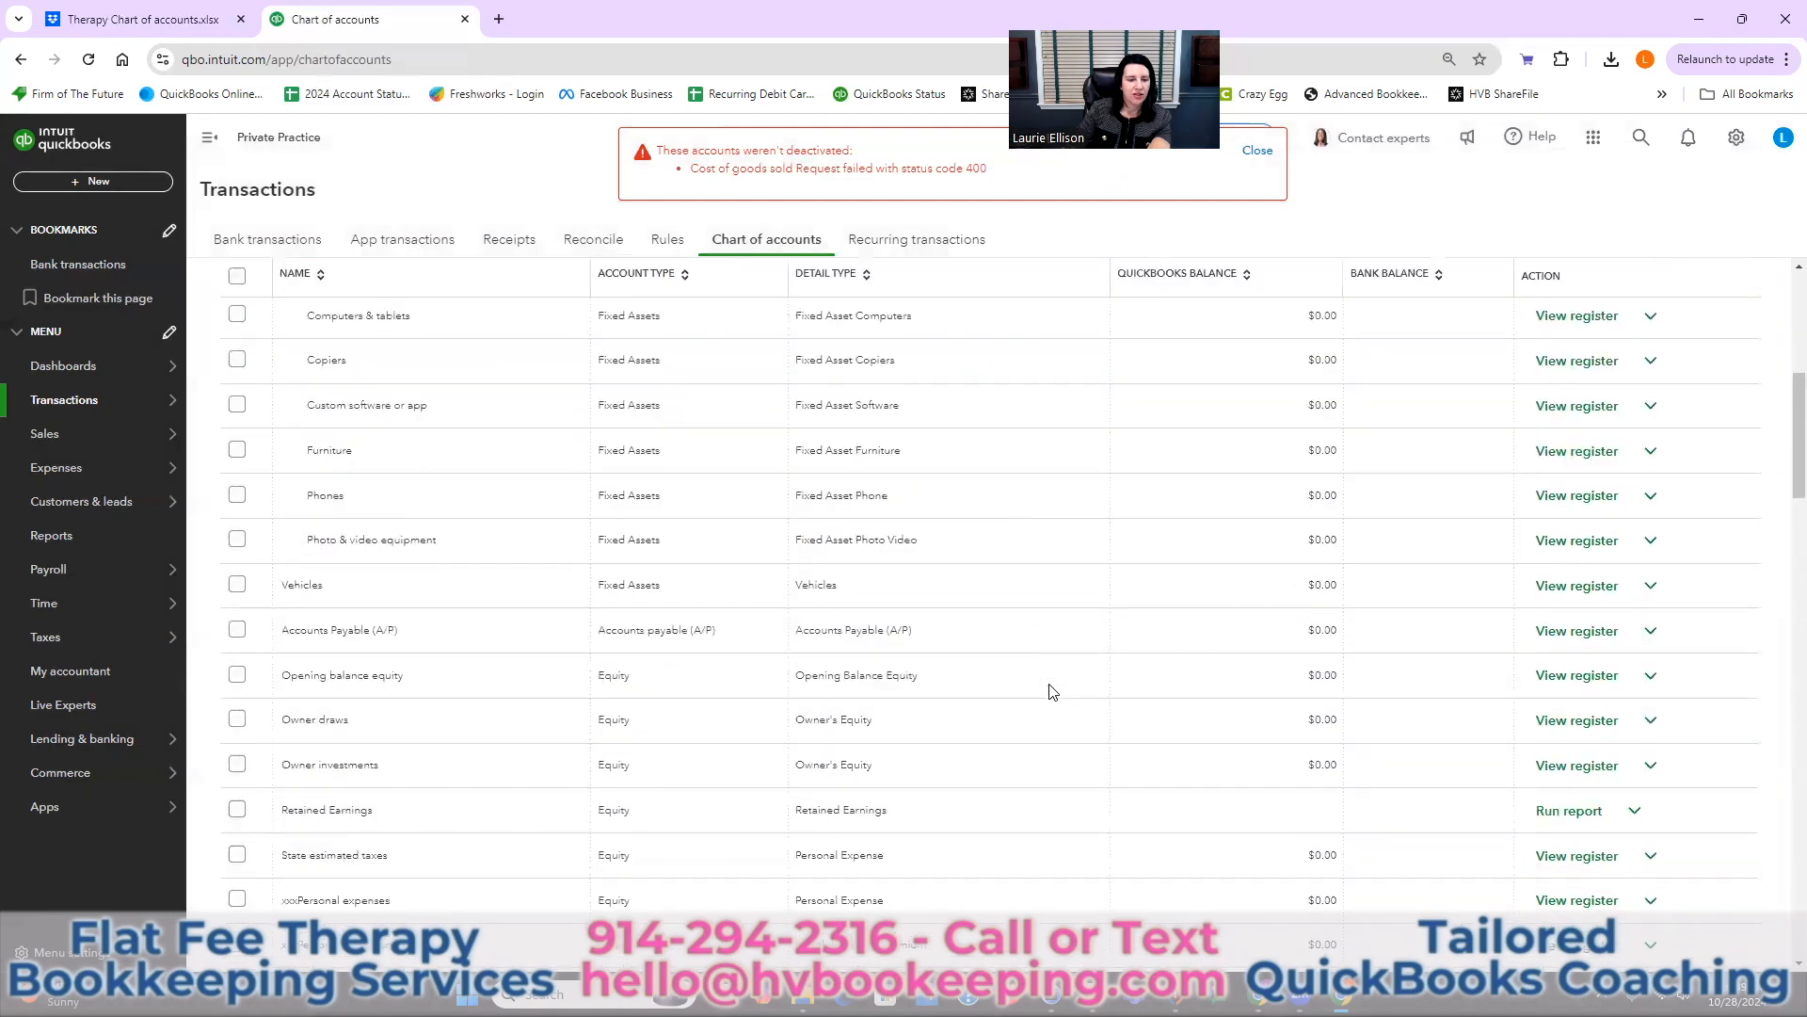
scroll(1051, 687, down, 1)
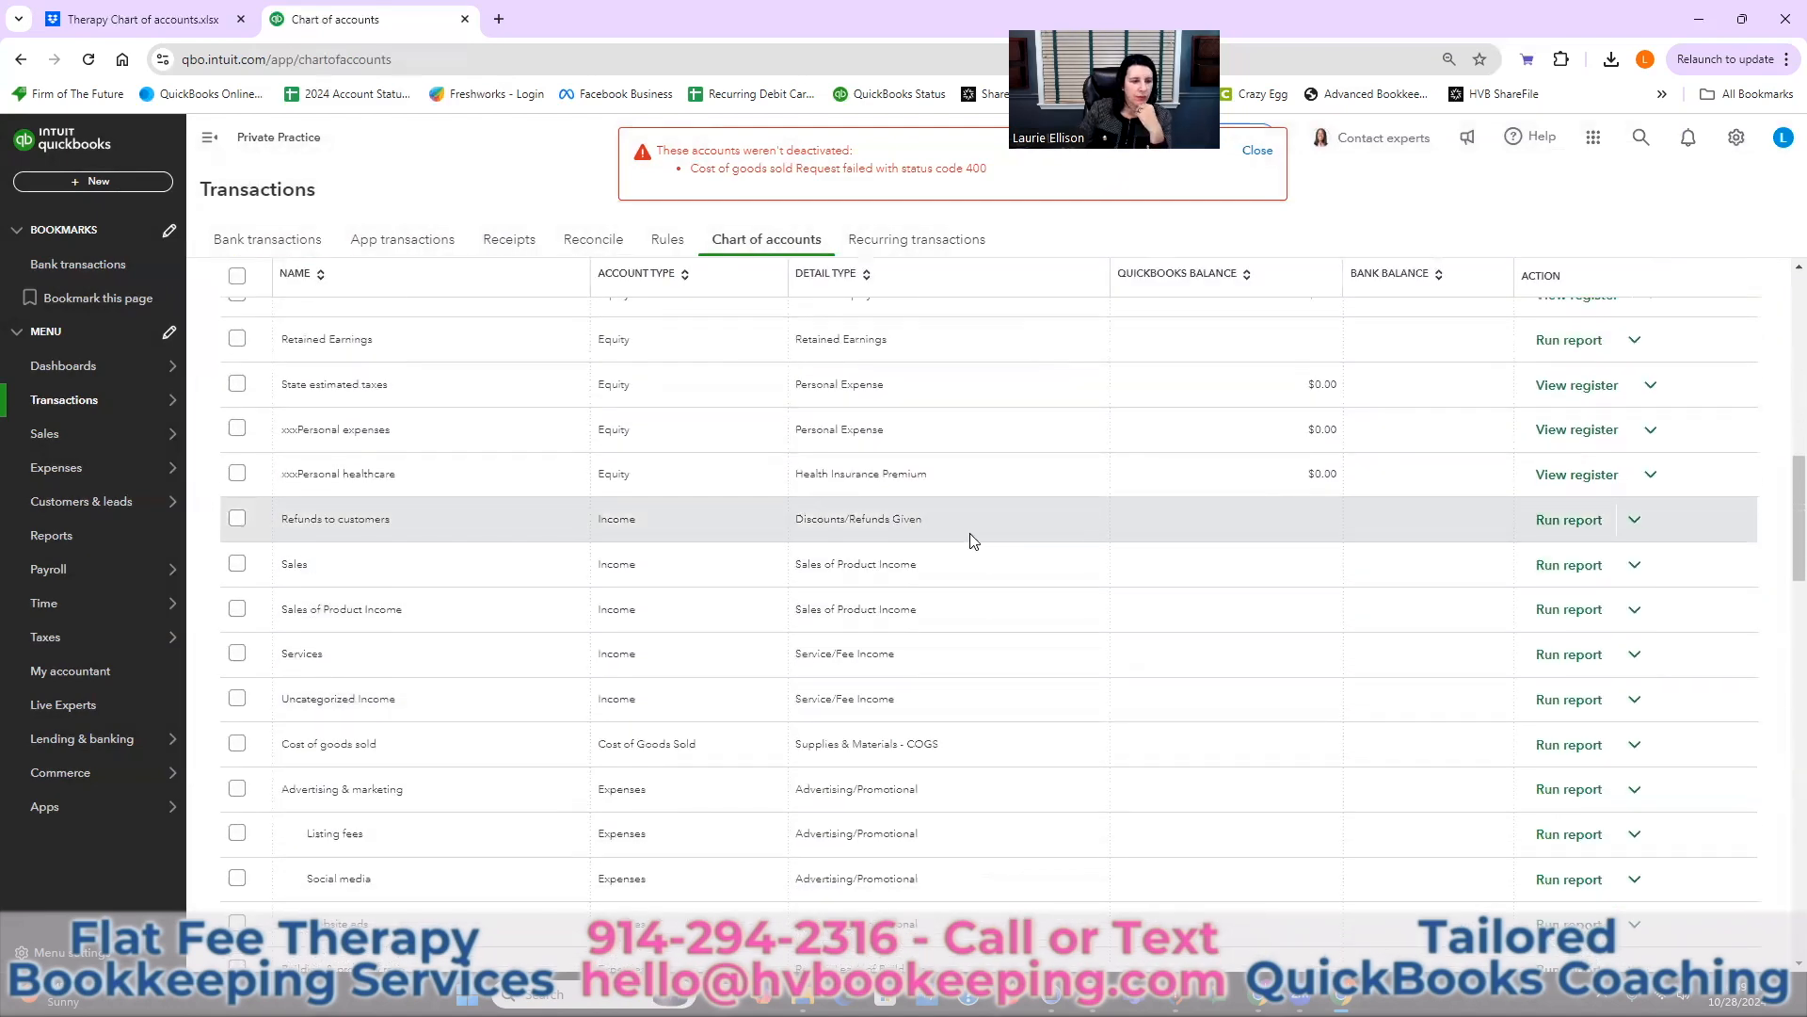
click(1635, 519)
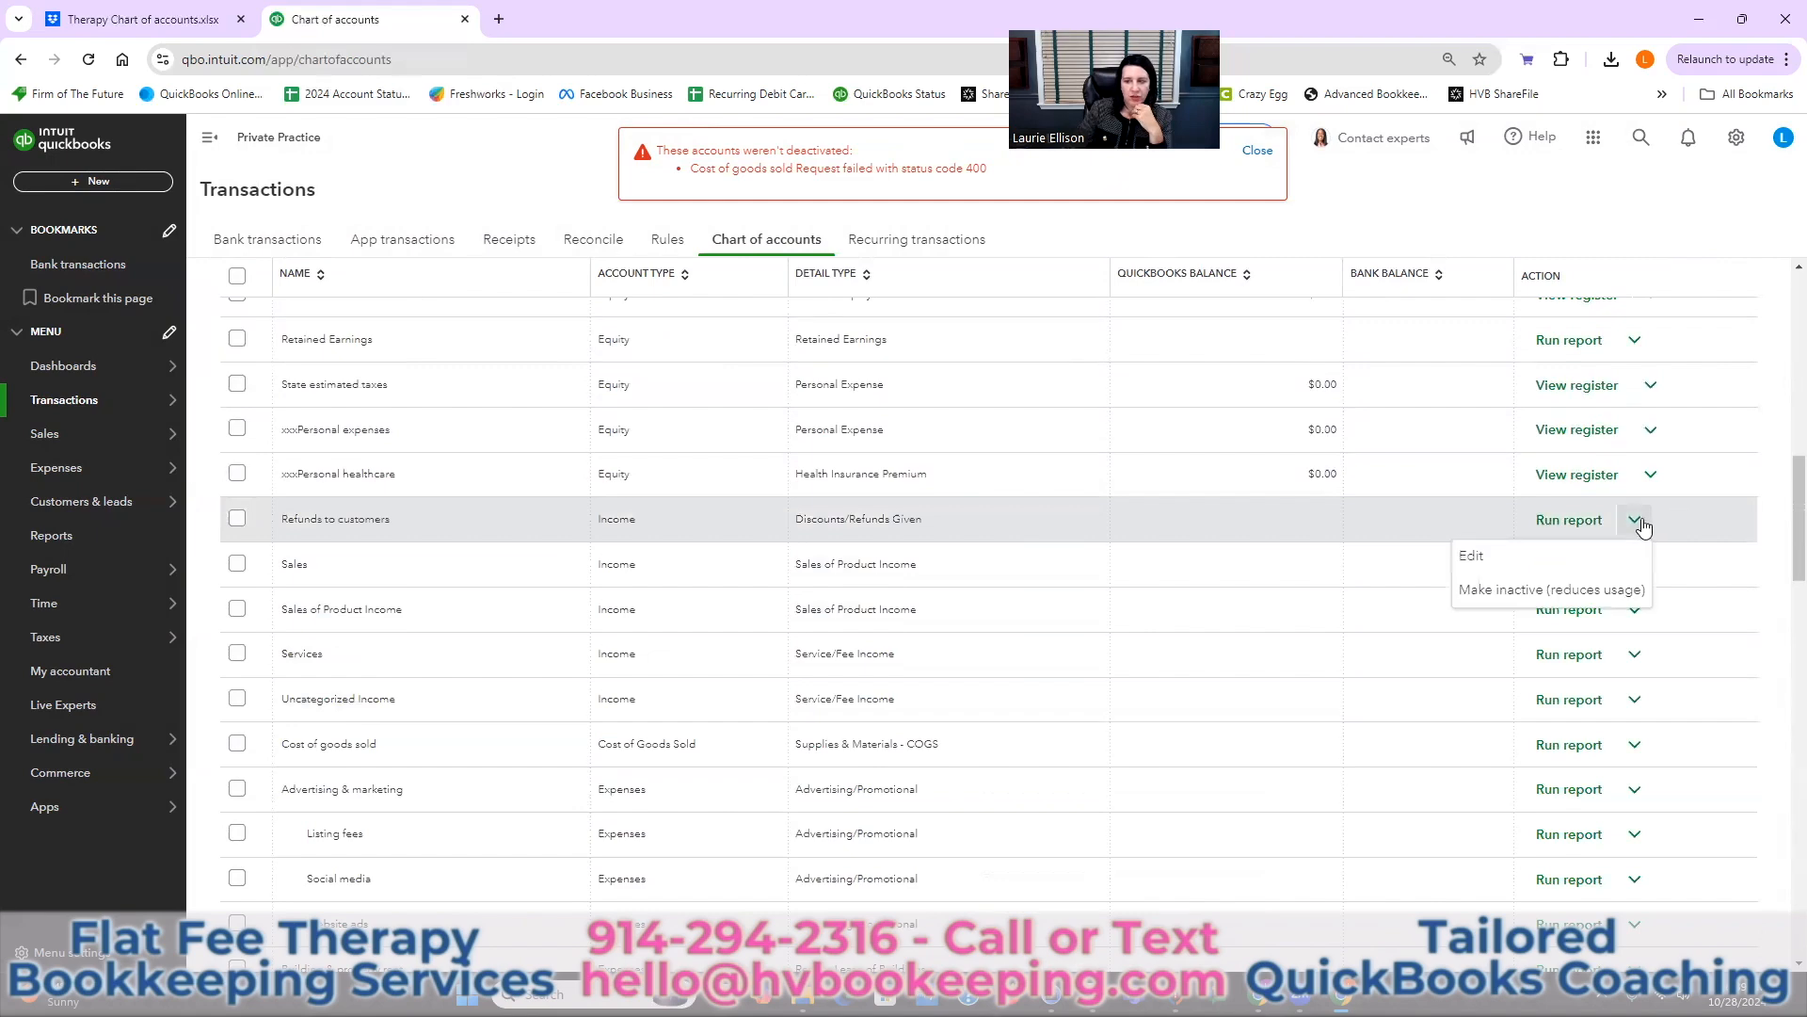
click(1502, 559)
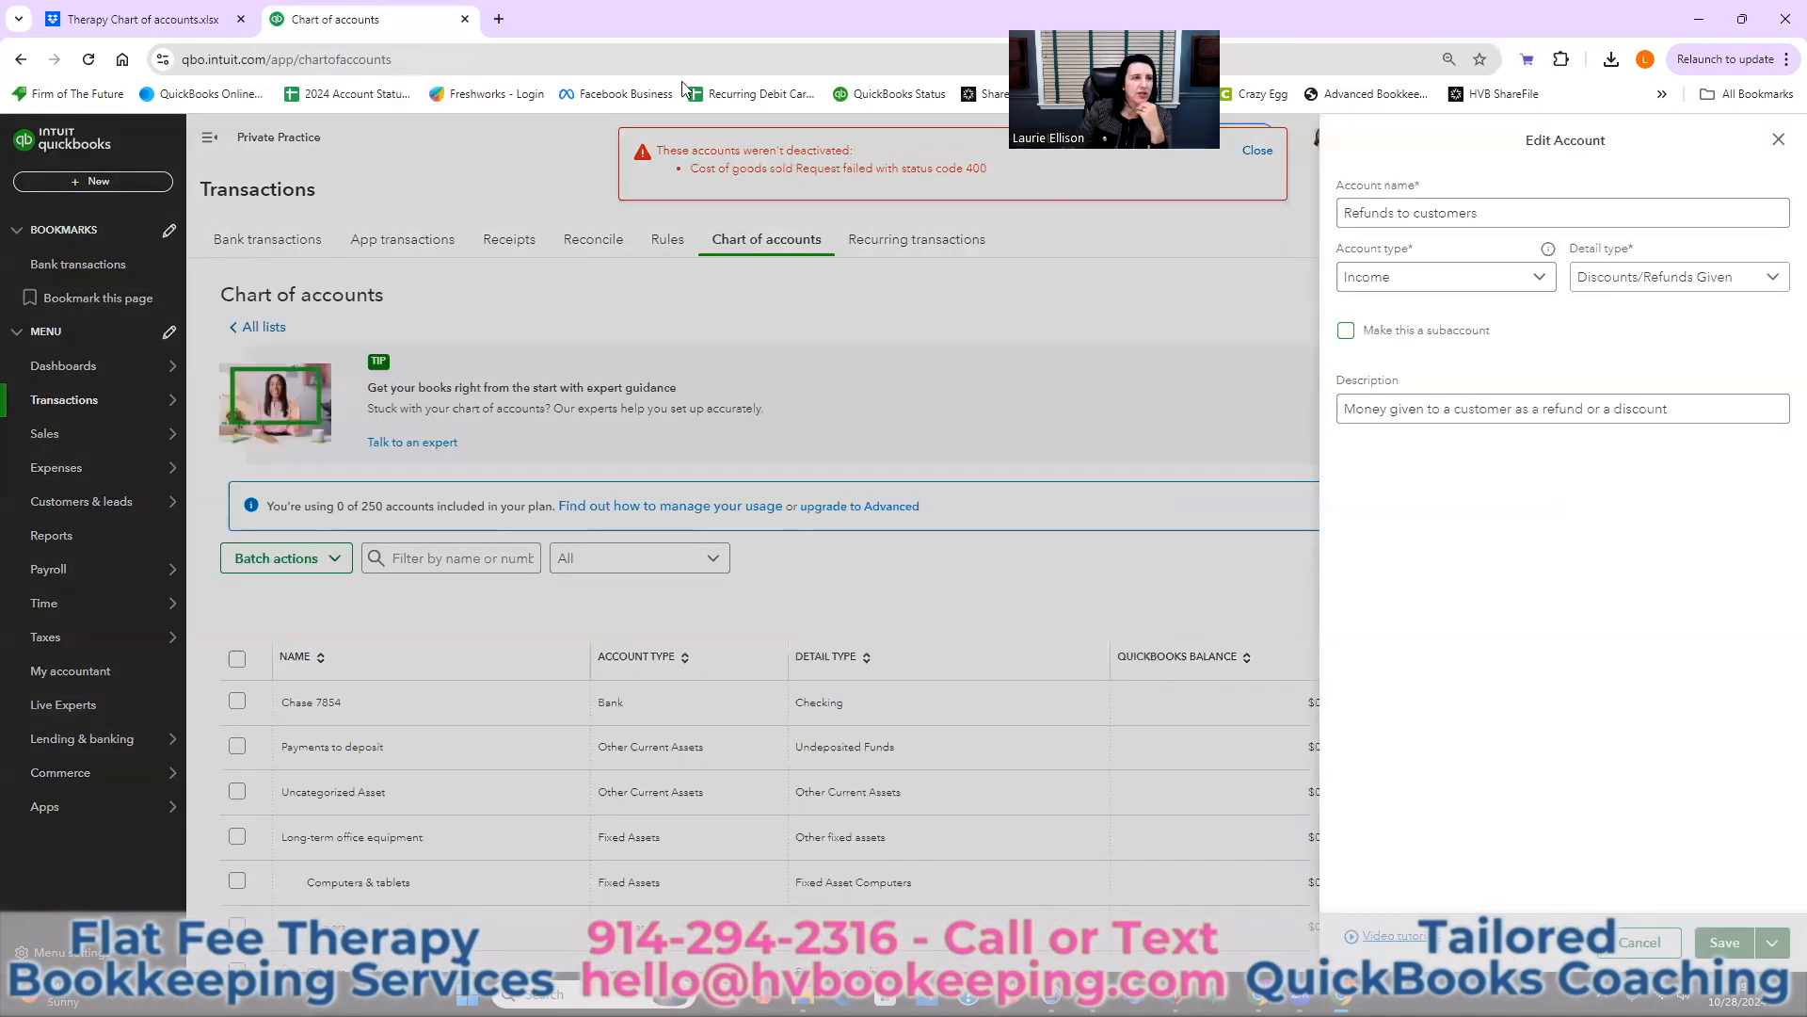
click(160, 18)
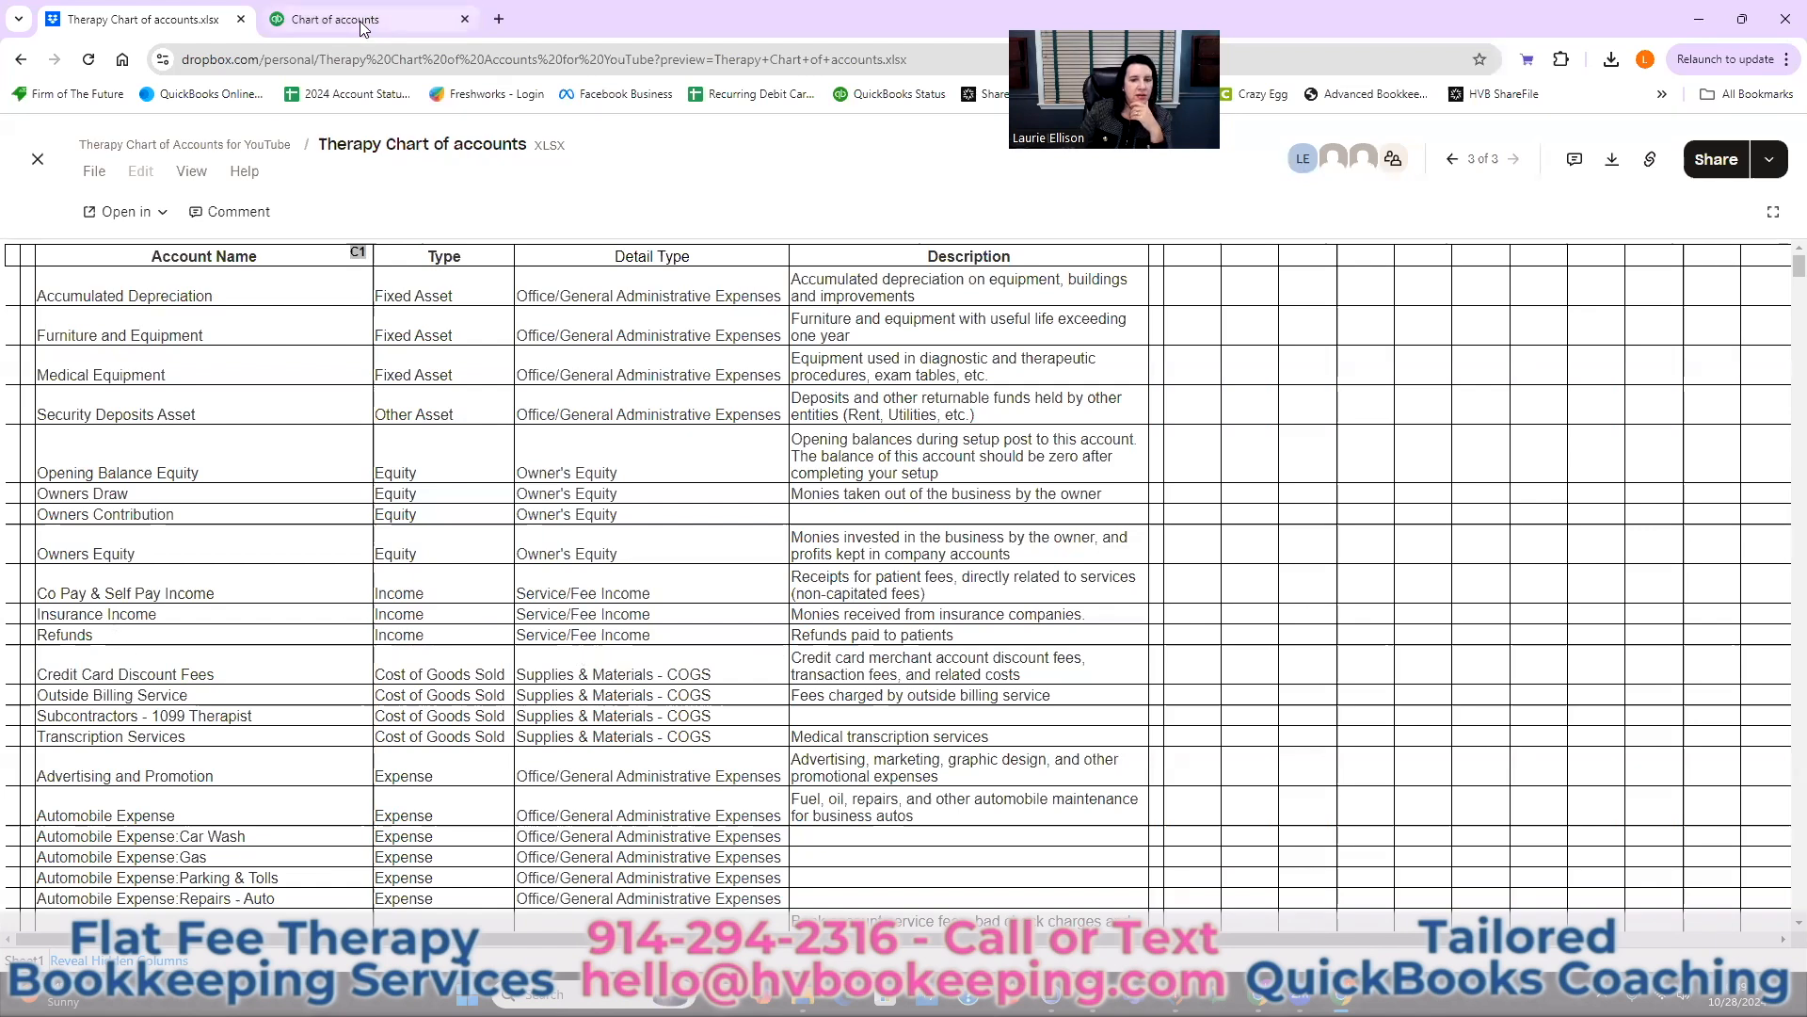
click(326, 20)
drag(1483, 213, 1400, 213)
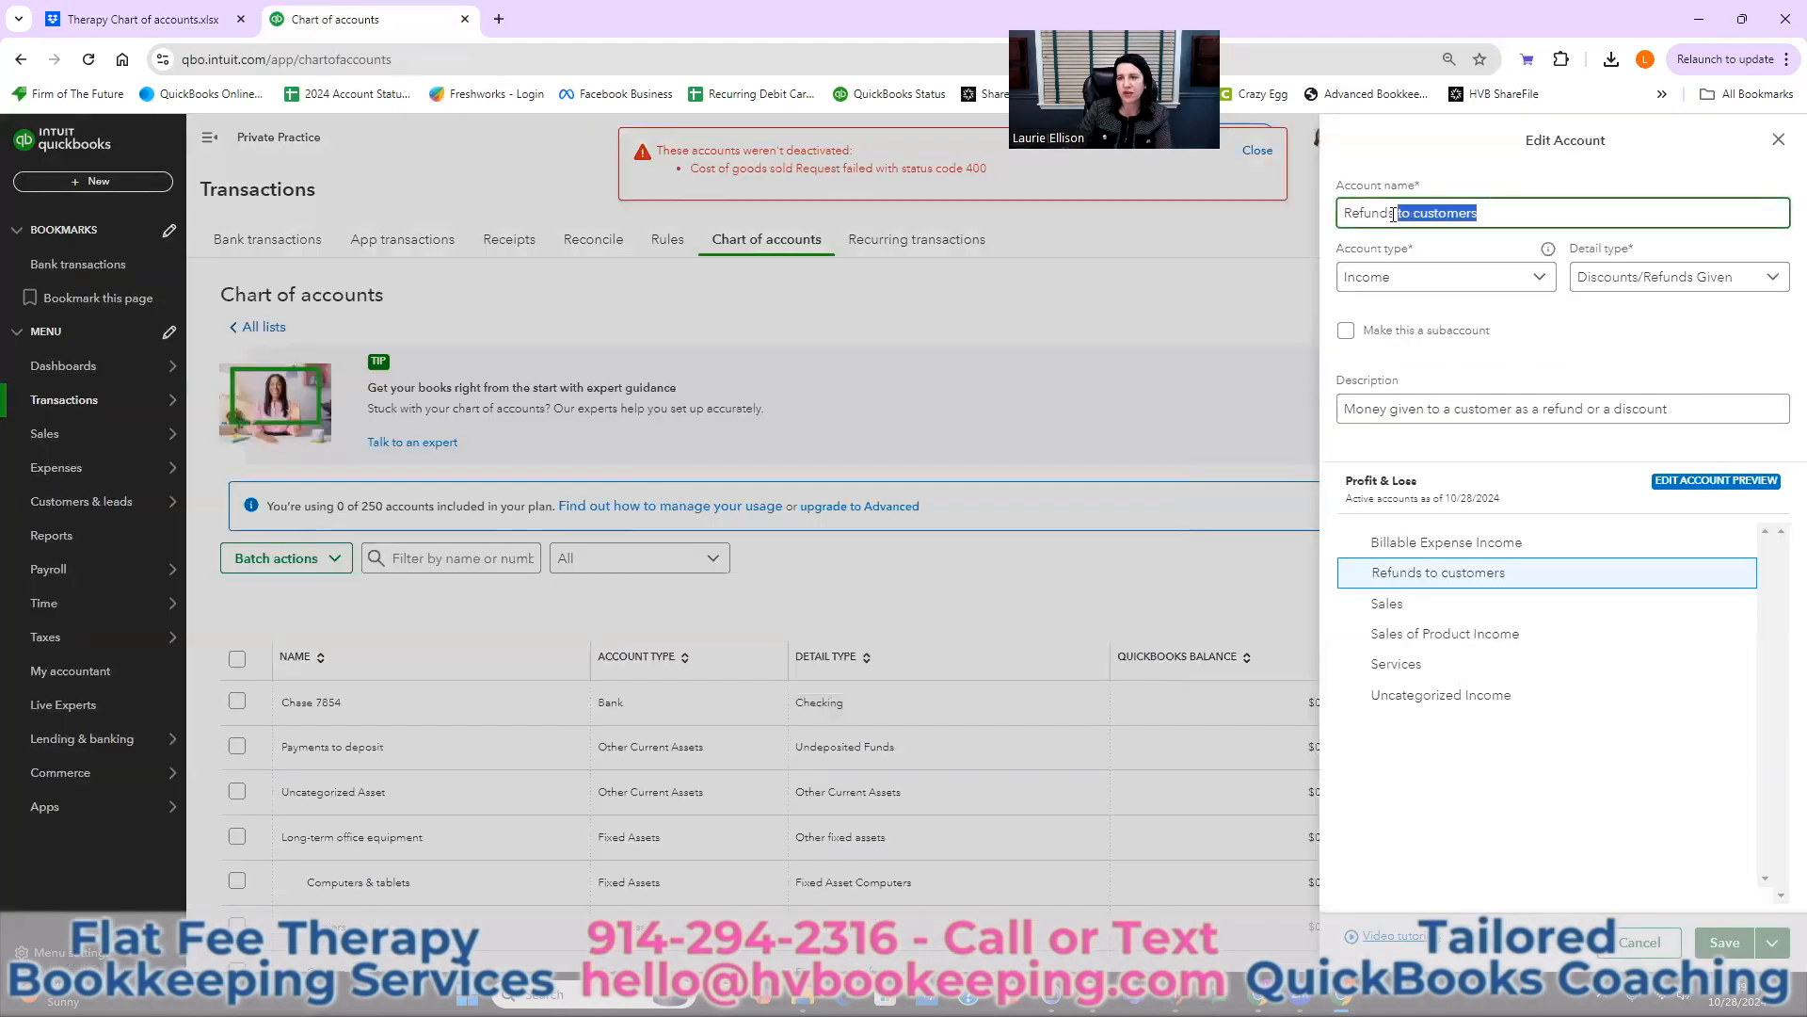
key(BackSpace)
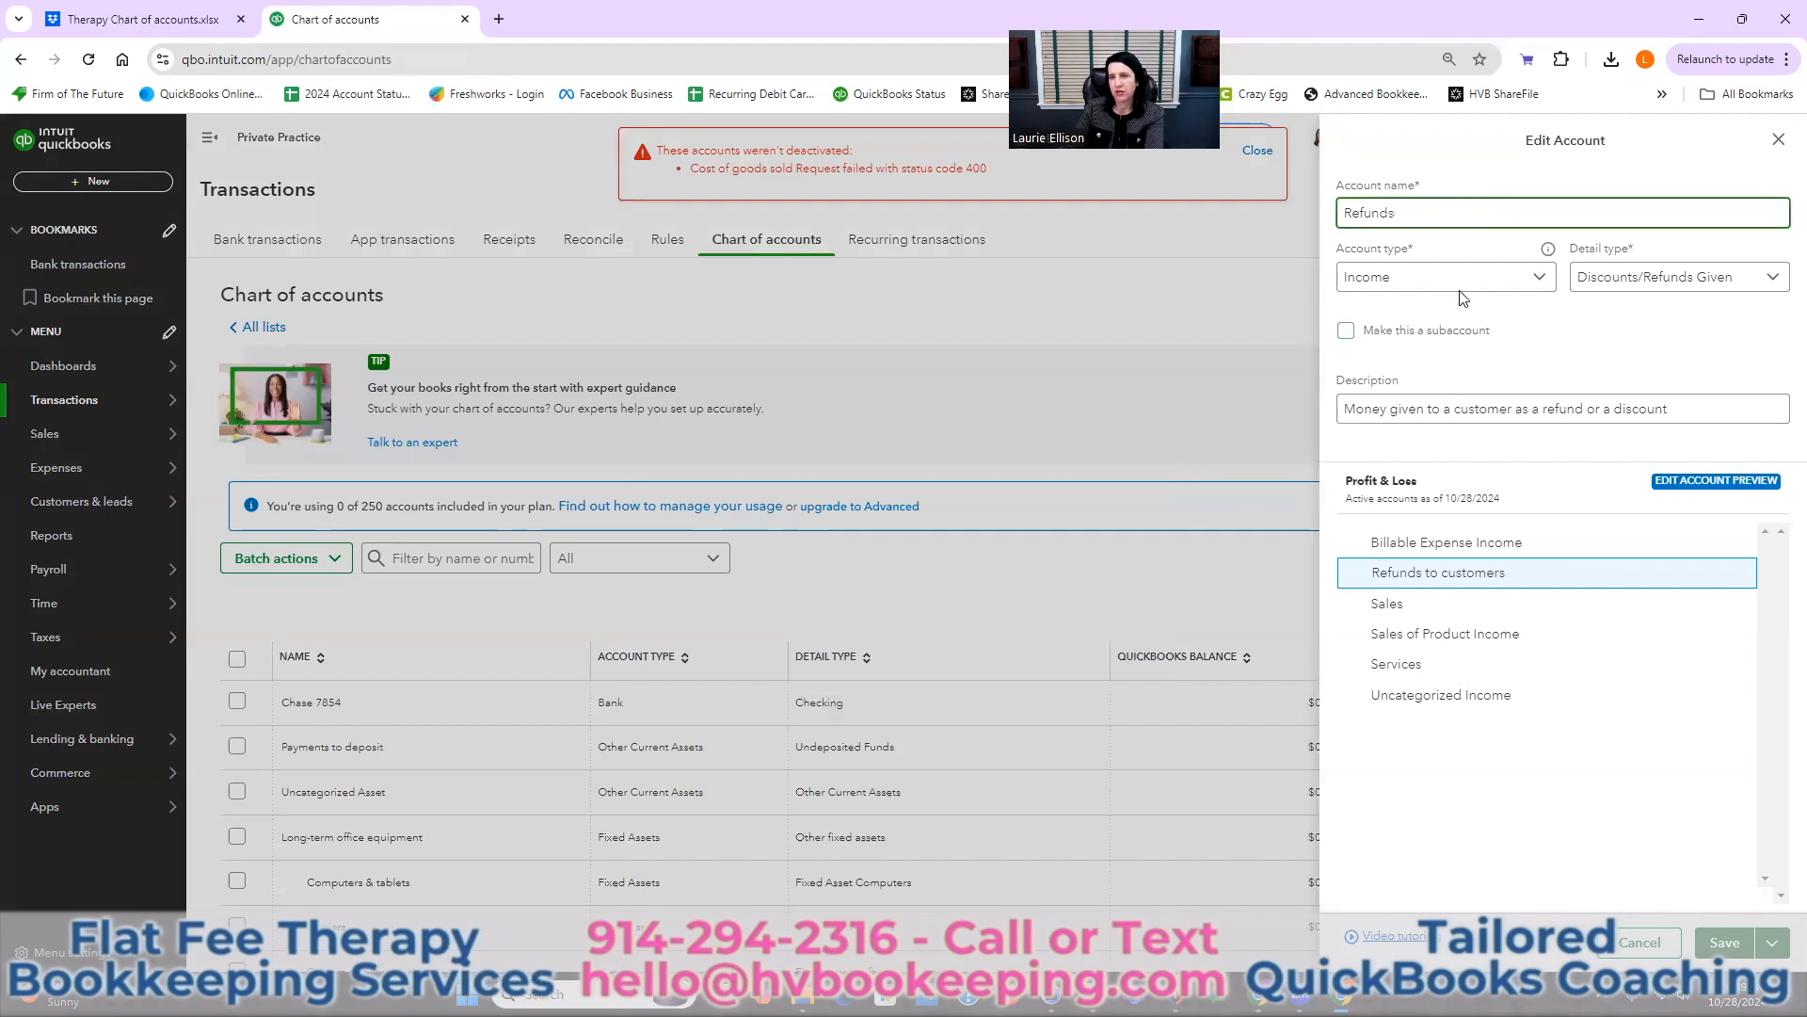
key(Return)
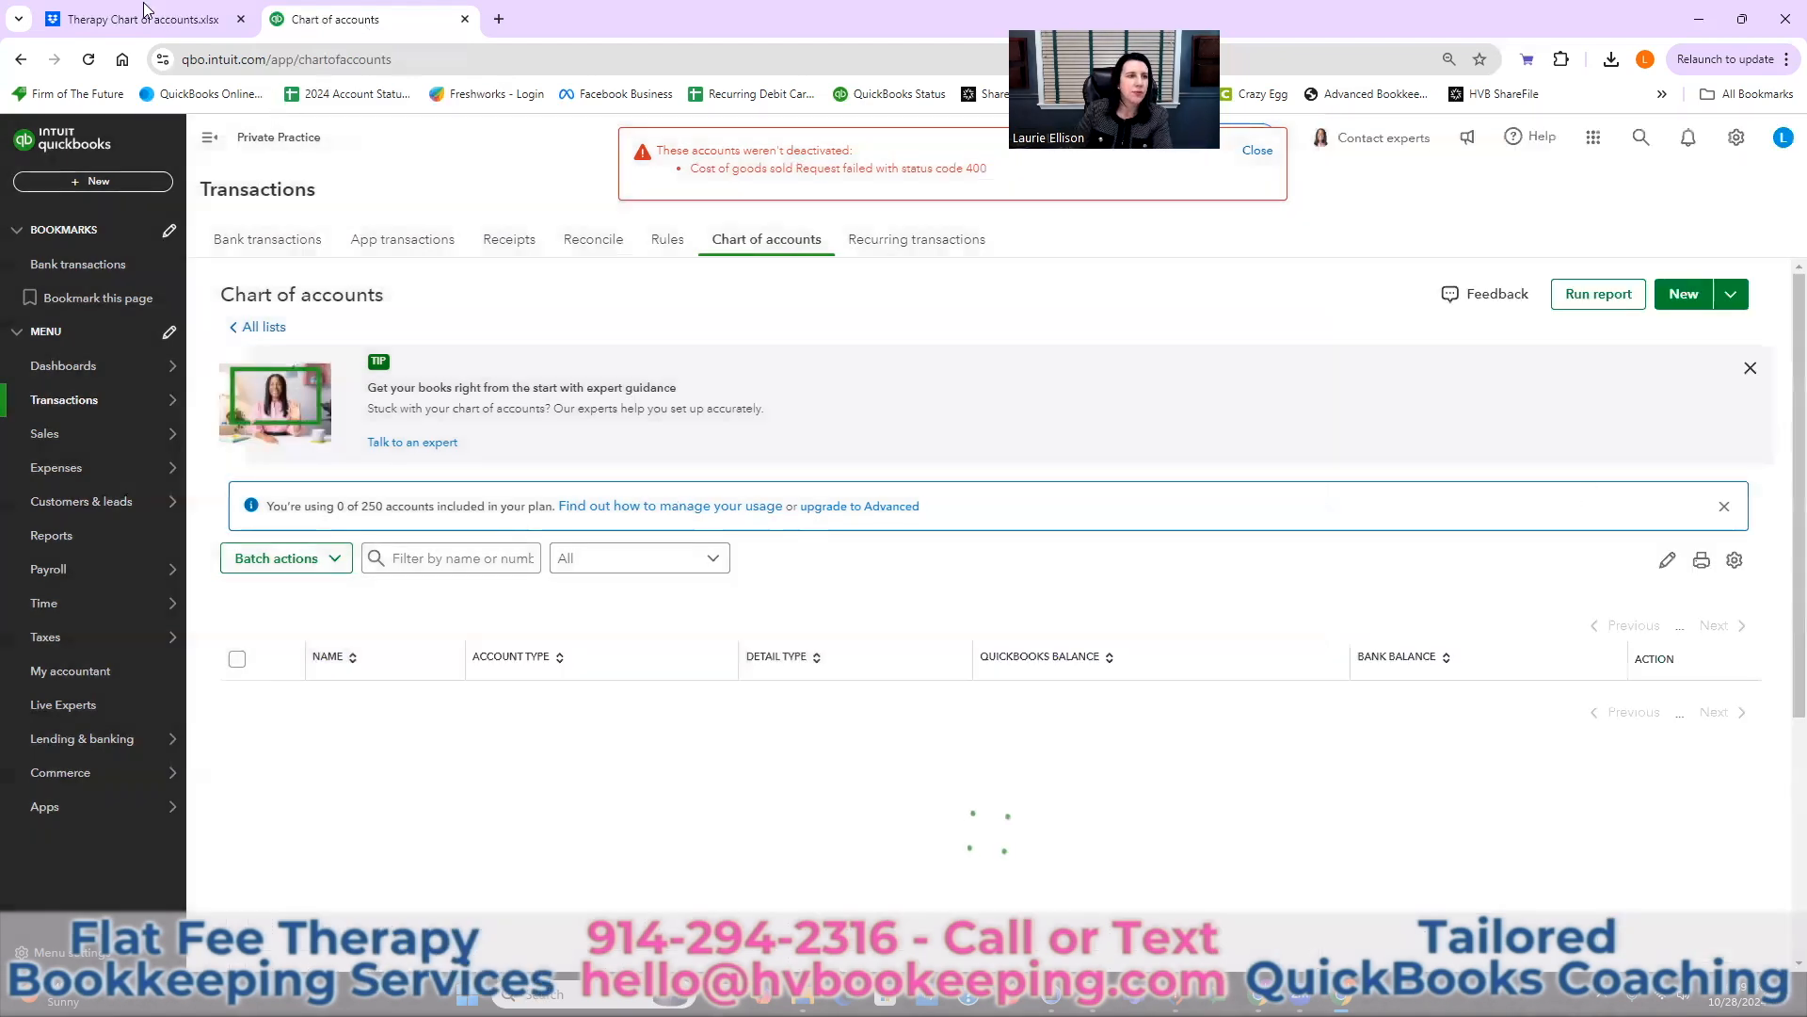
- Change the Refunds income account's detail type to Service/Fee Income, following the Dropbox therapy list, and save it
click(146, 21)
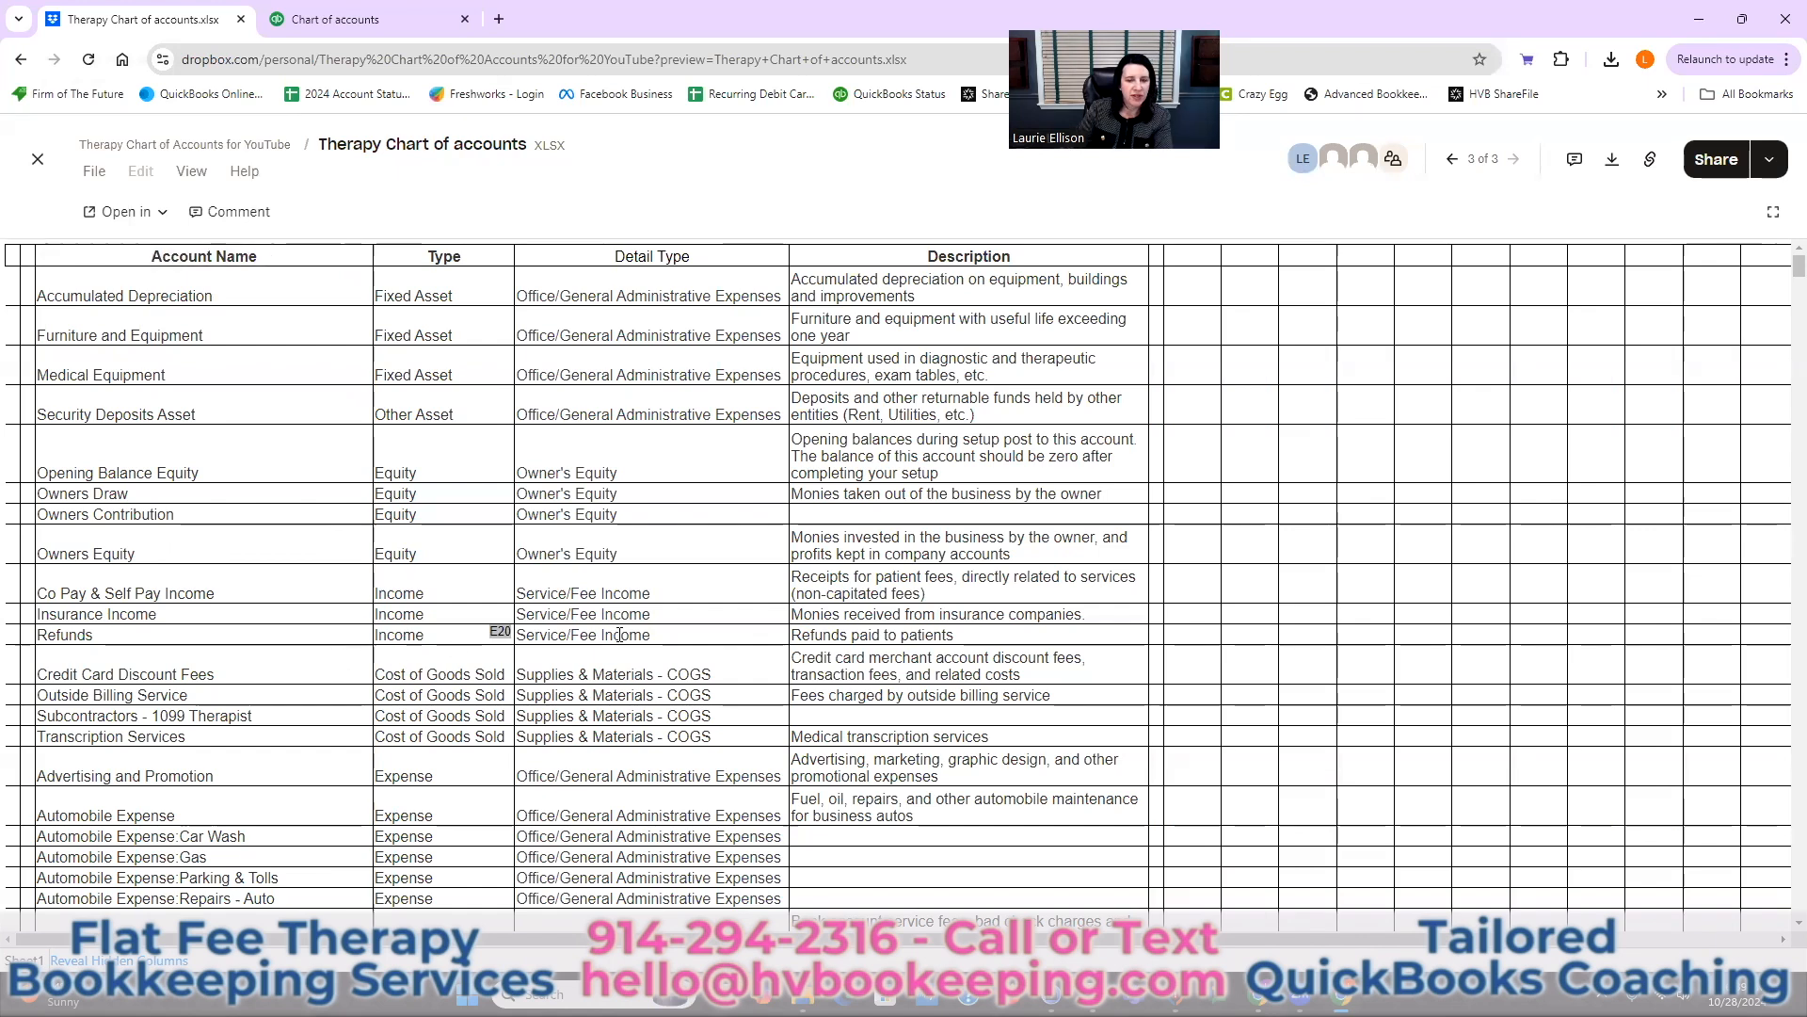
click(367, 21)
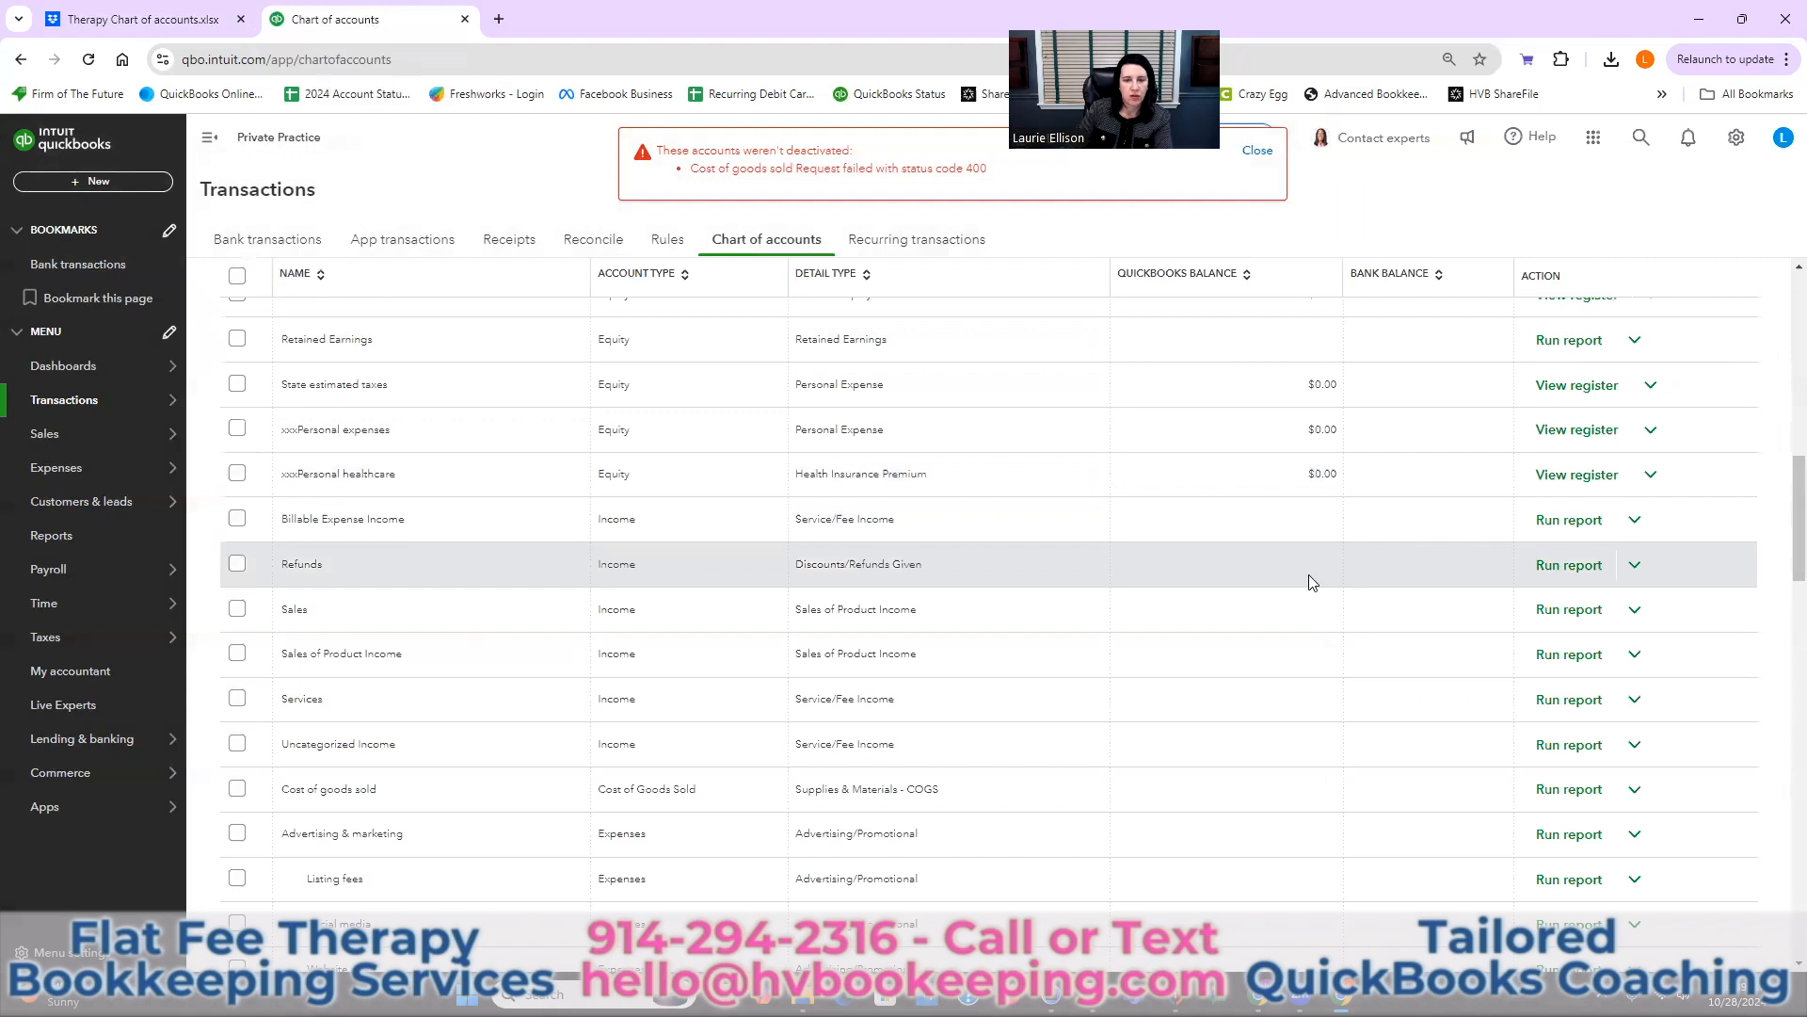
click(1637, 566)
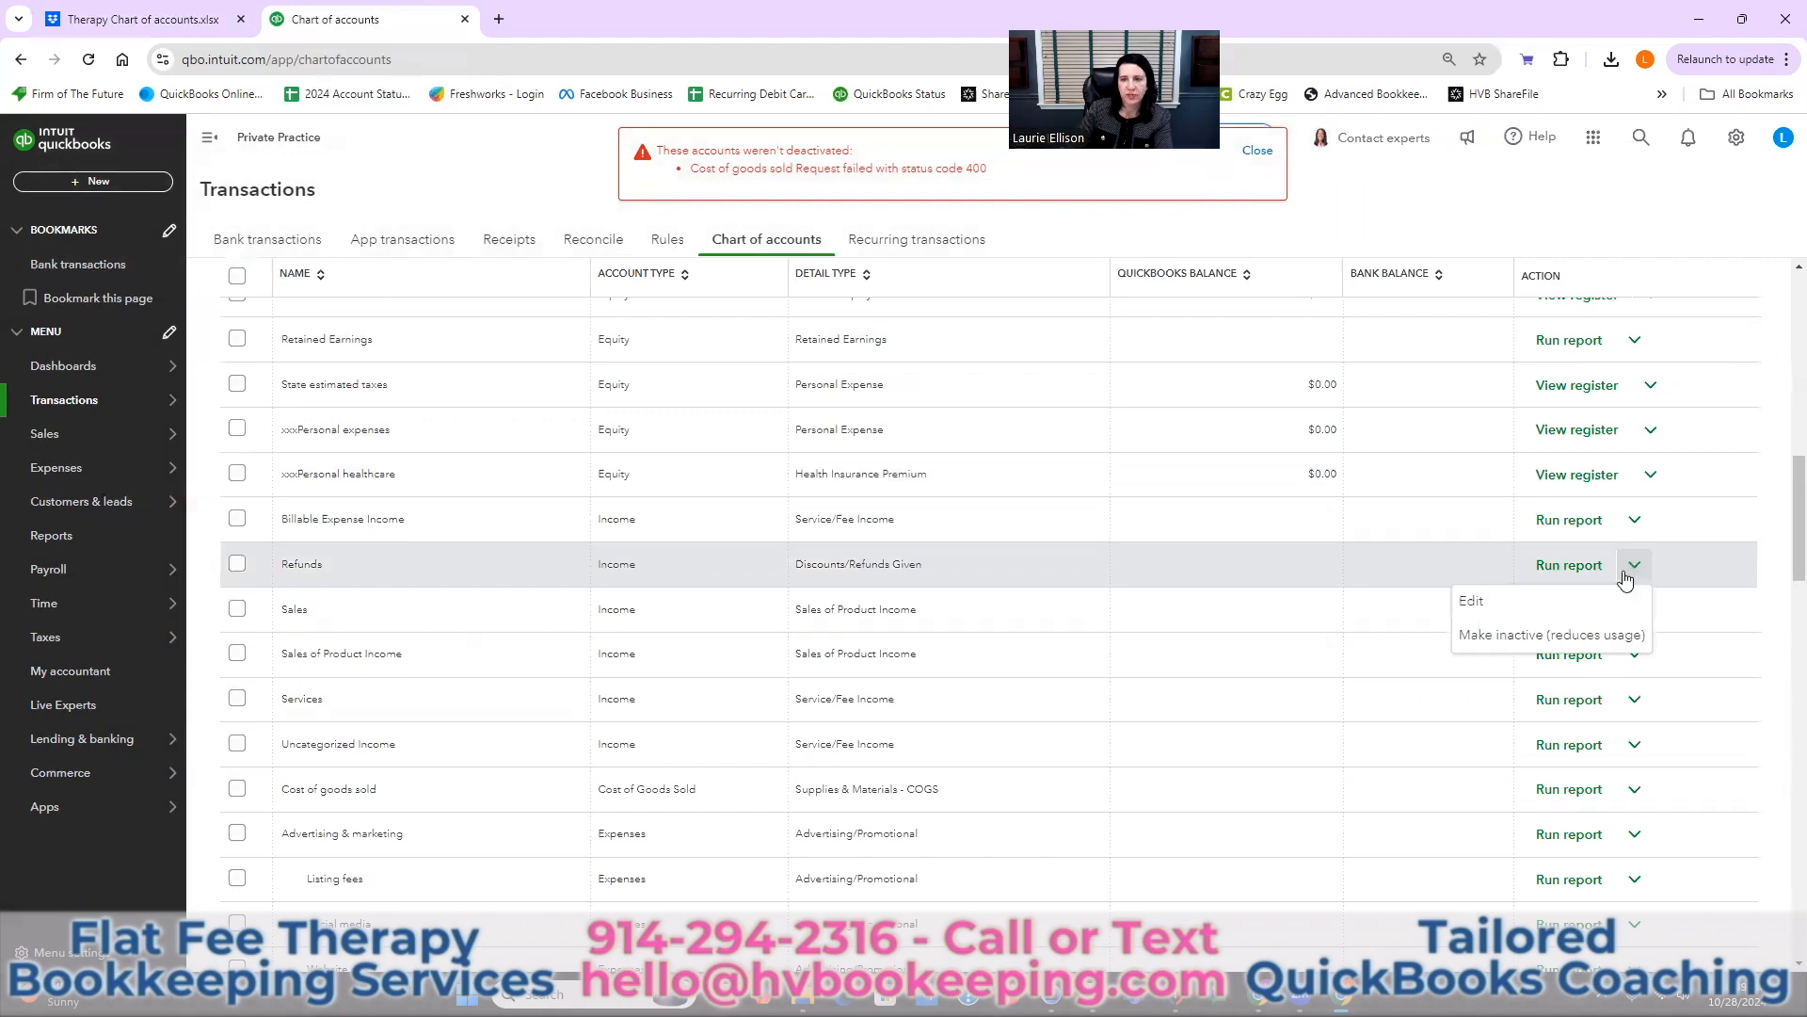
click(1472, 602)
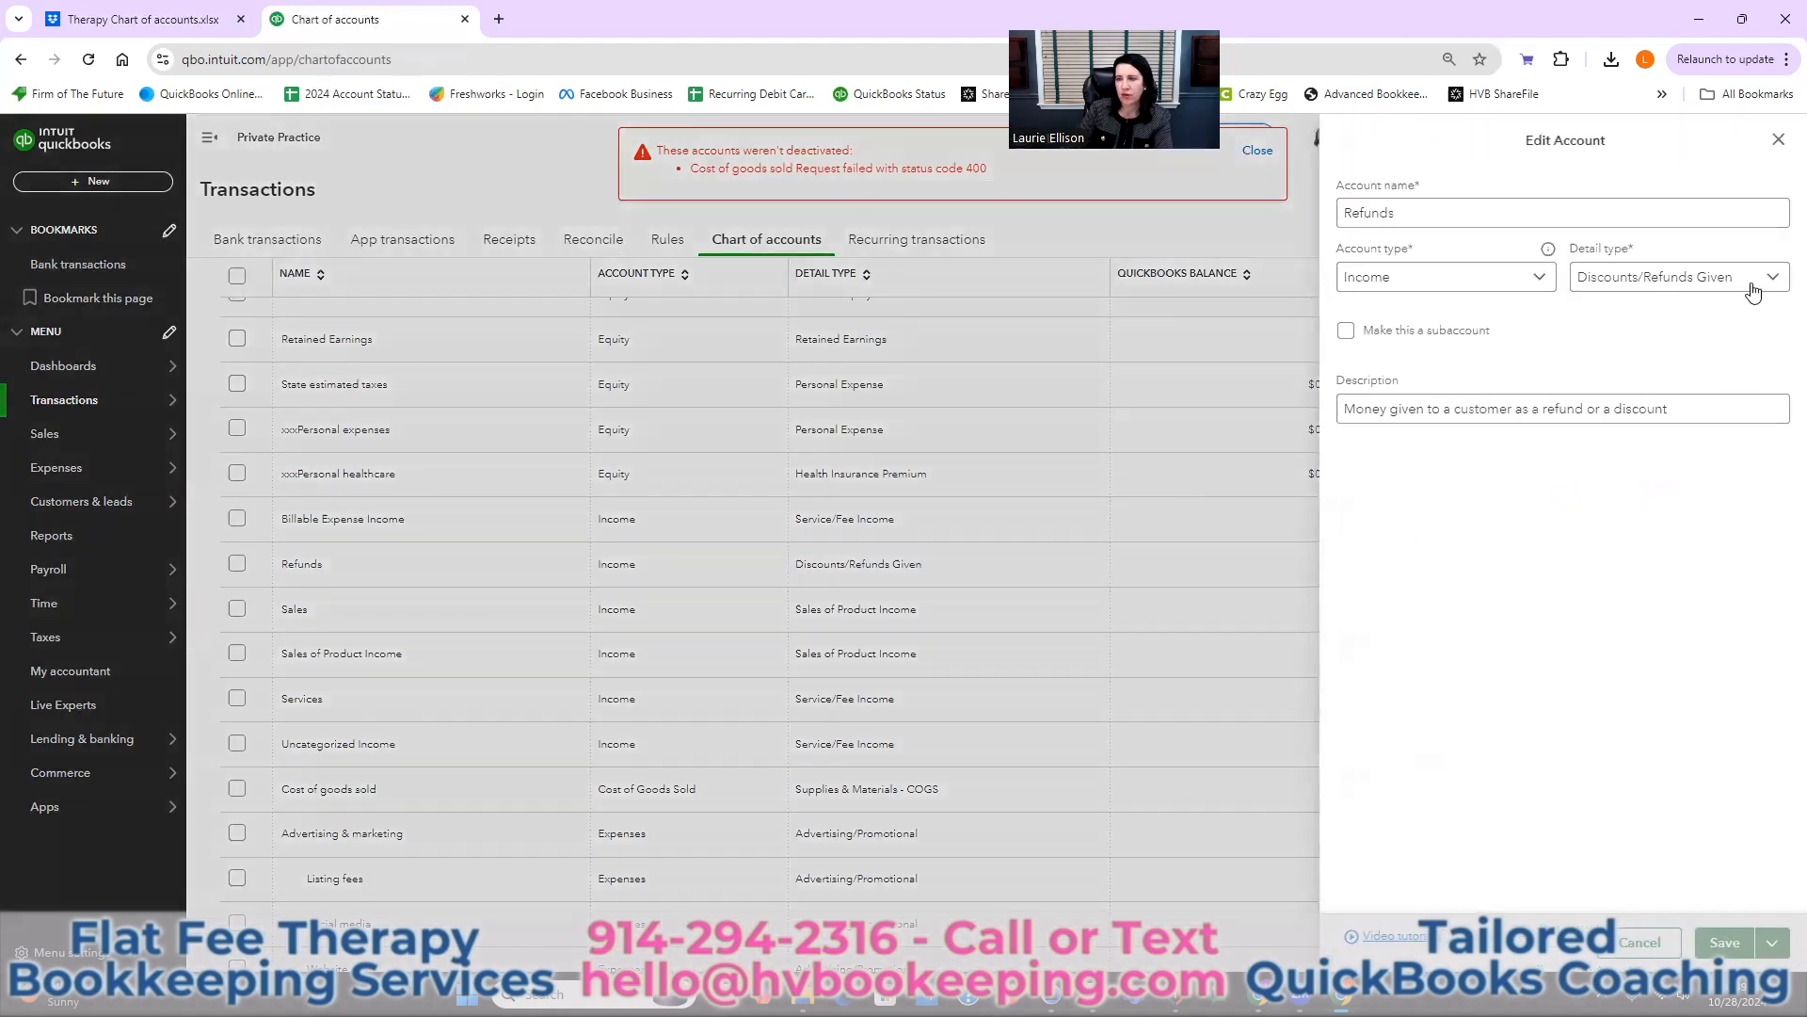
click(1754, 282)
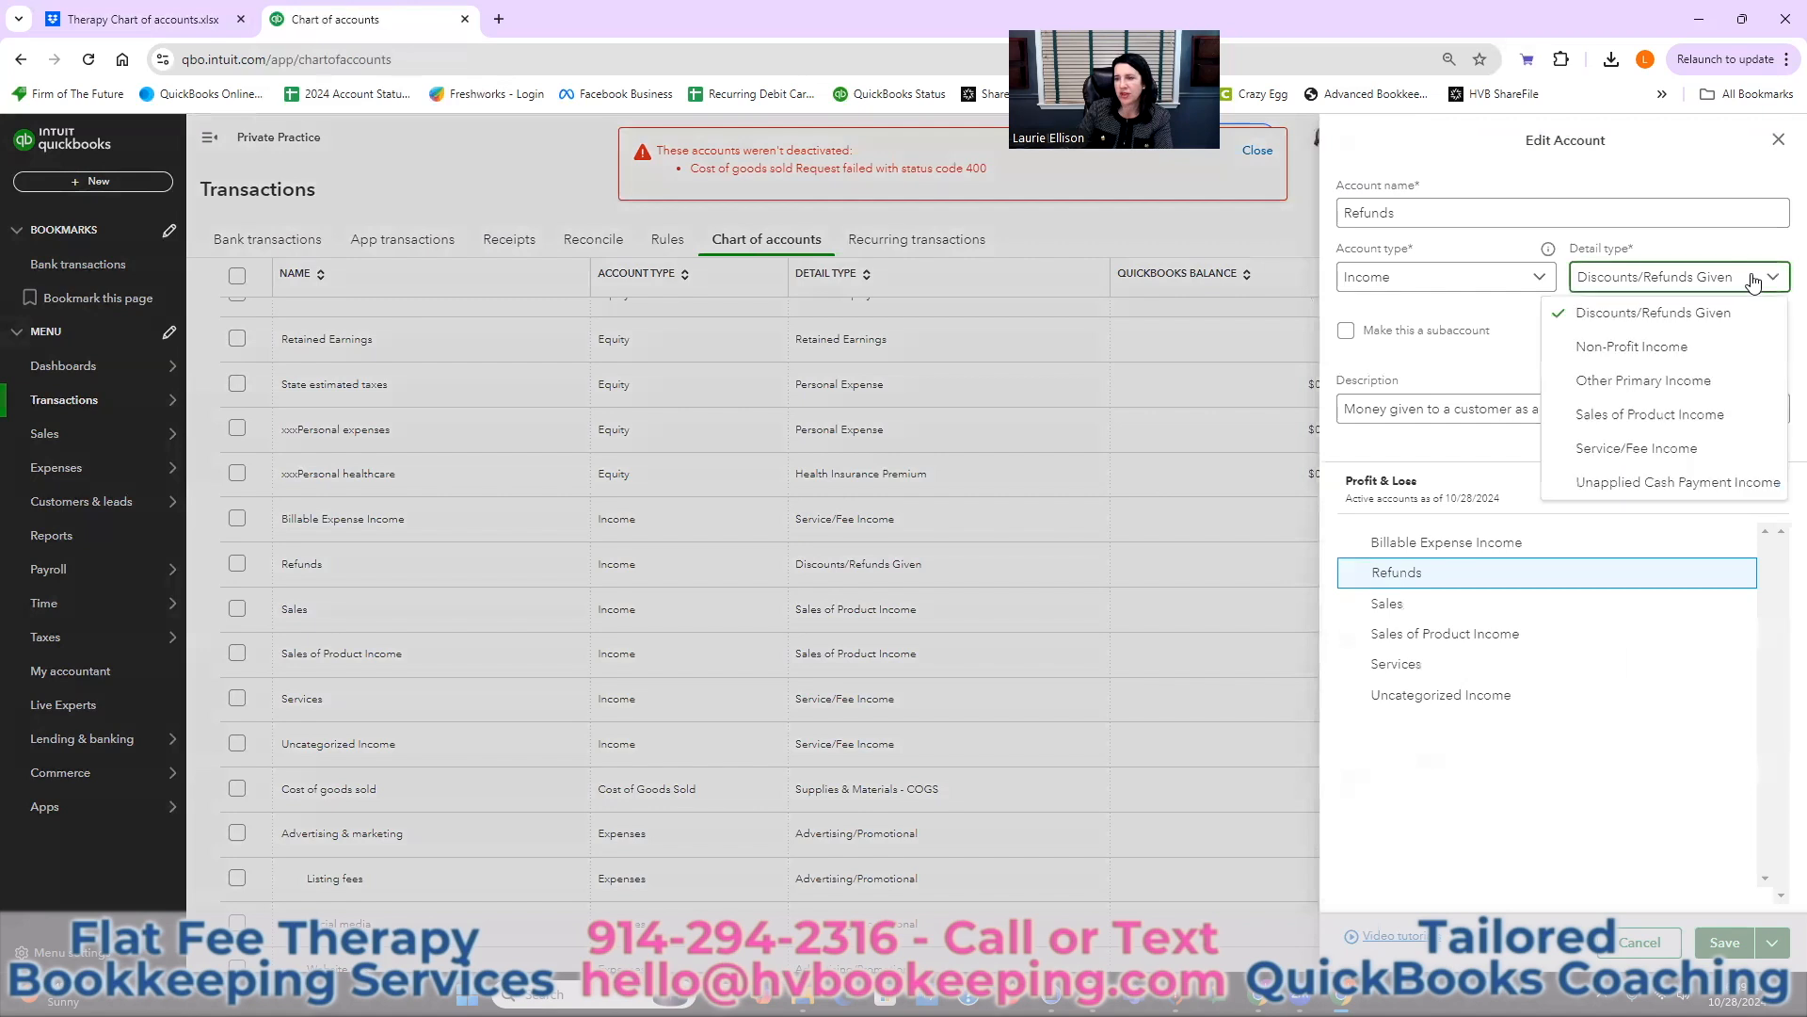
click(1684, 449)
click(1726, 945)
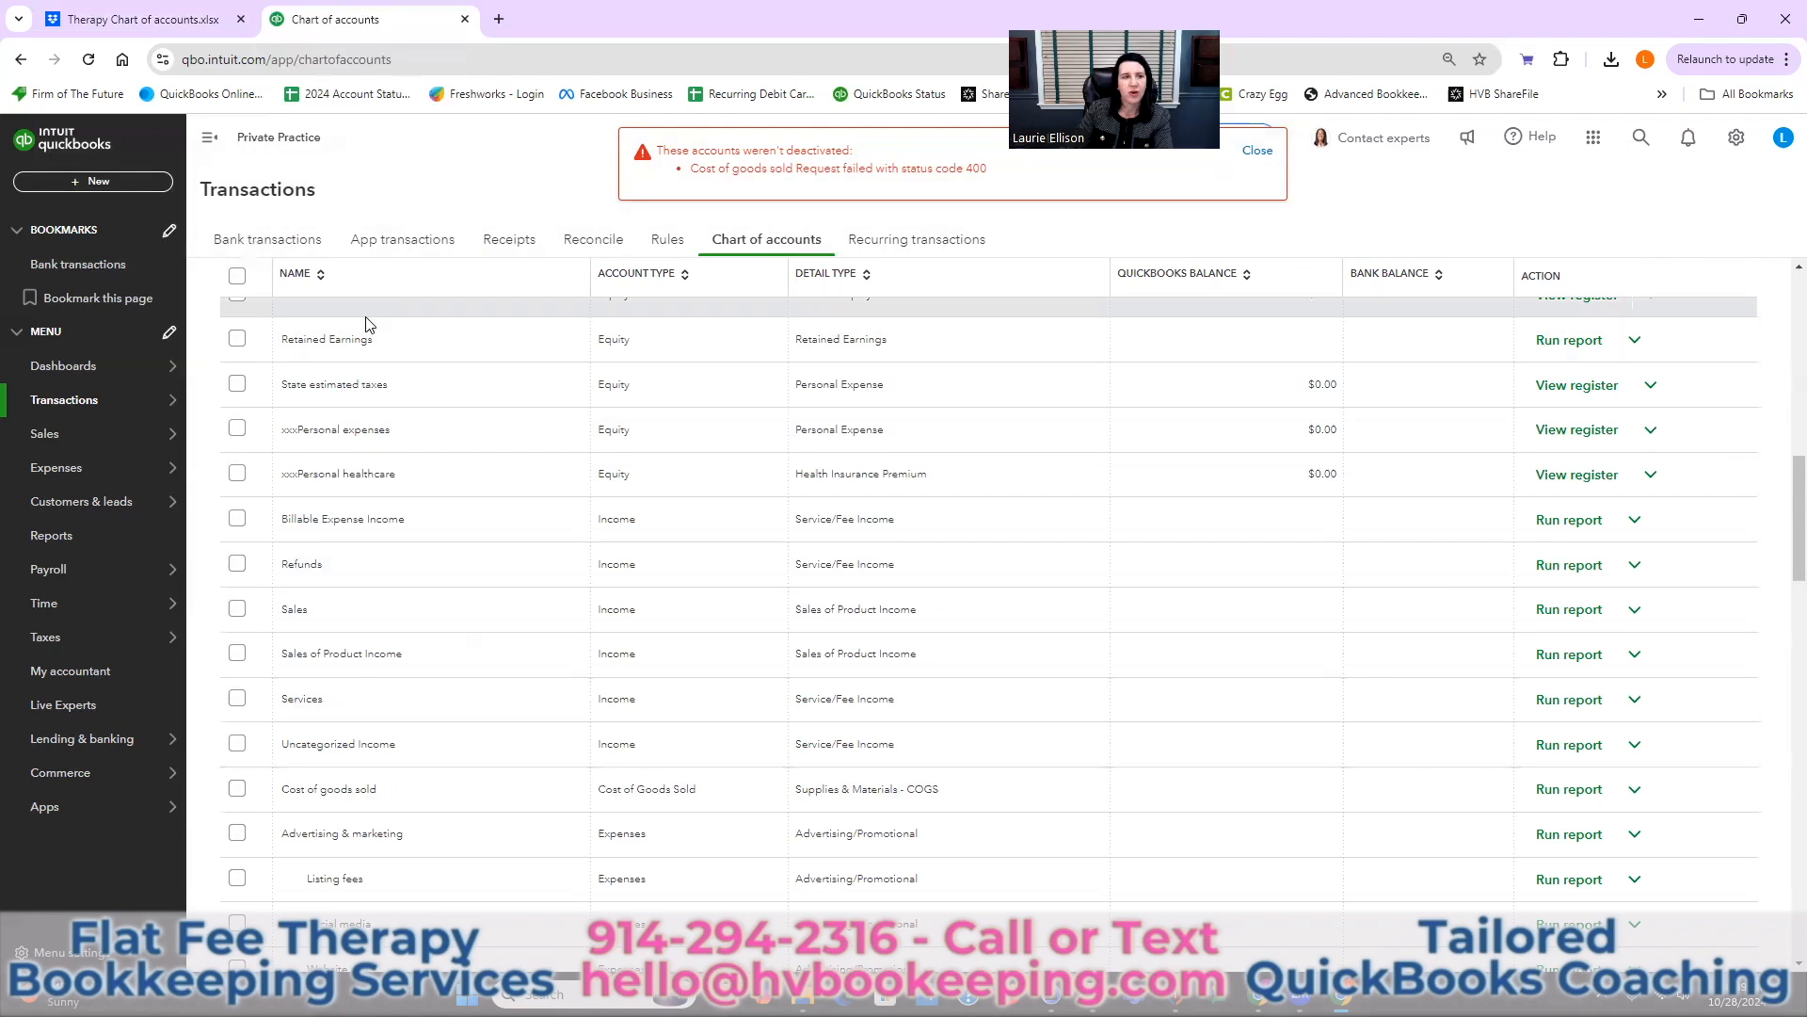
- Compare the default cost of goods sold and expense accounts with those in the Dropbox therapy chart of accounts
scroll(697, 544, down, 2)
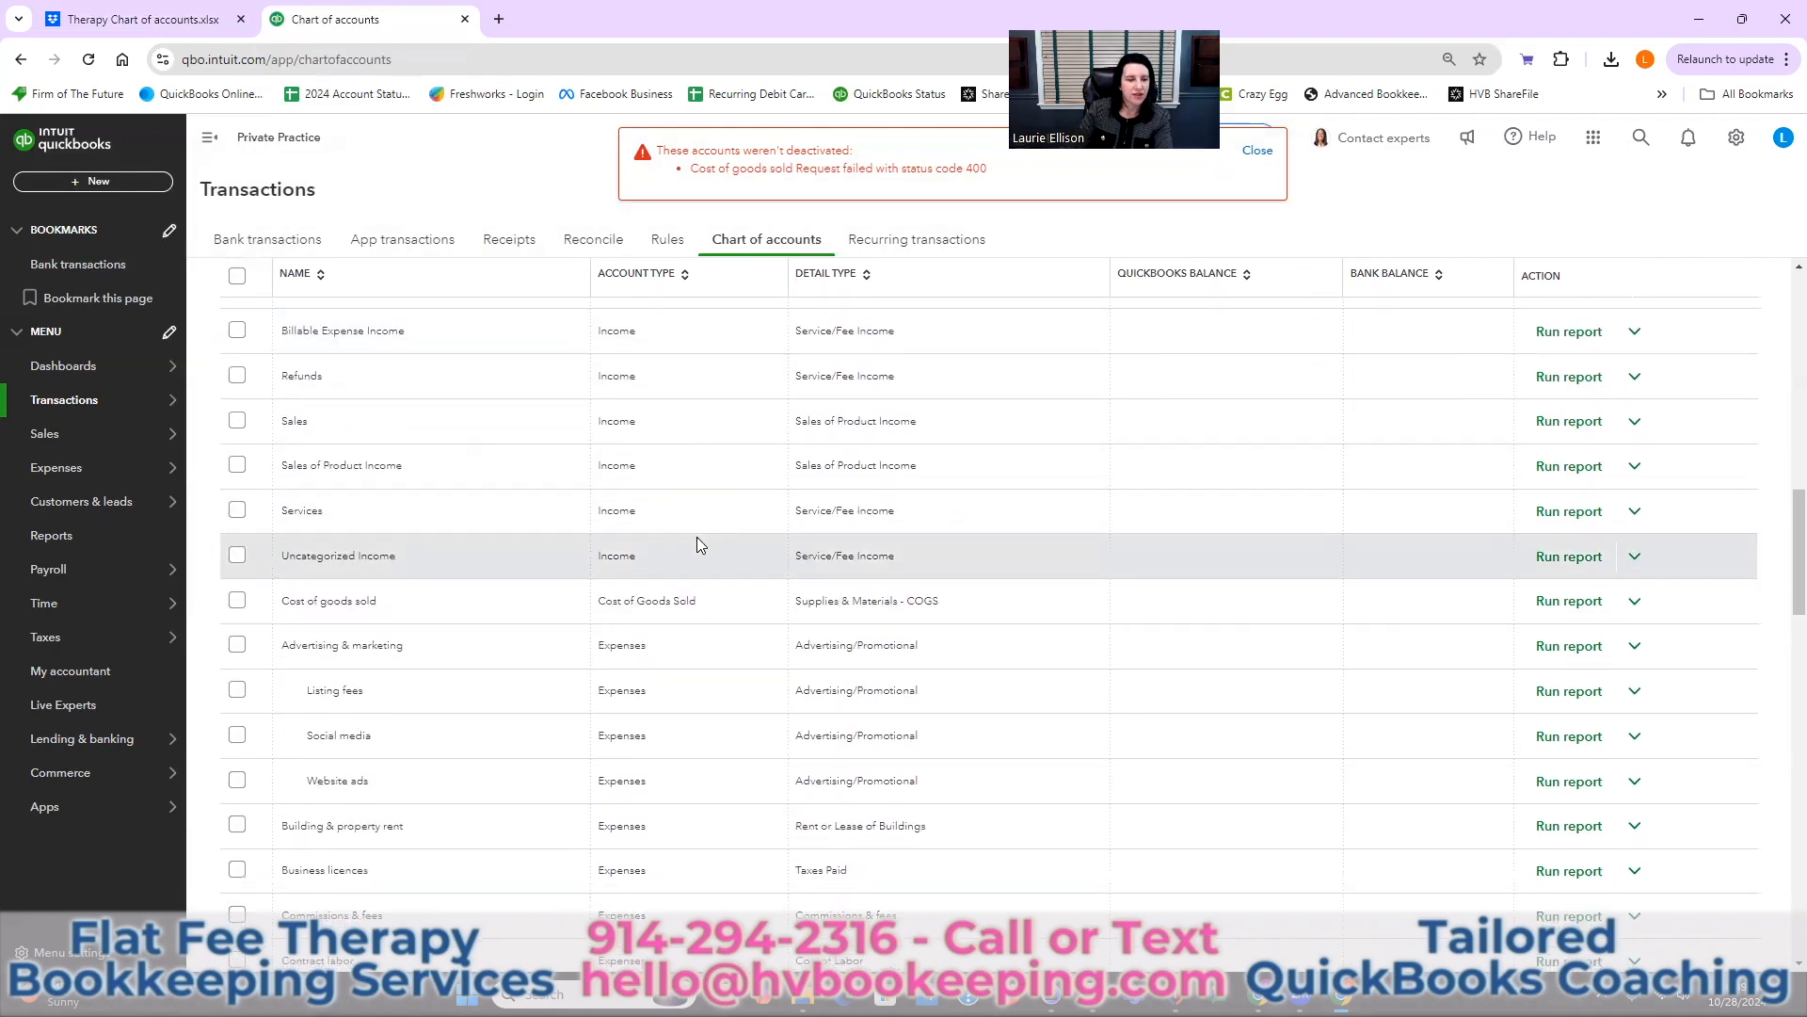
scroll(697, 542, down, 2)
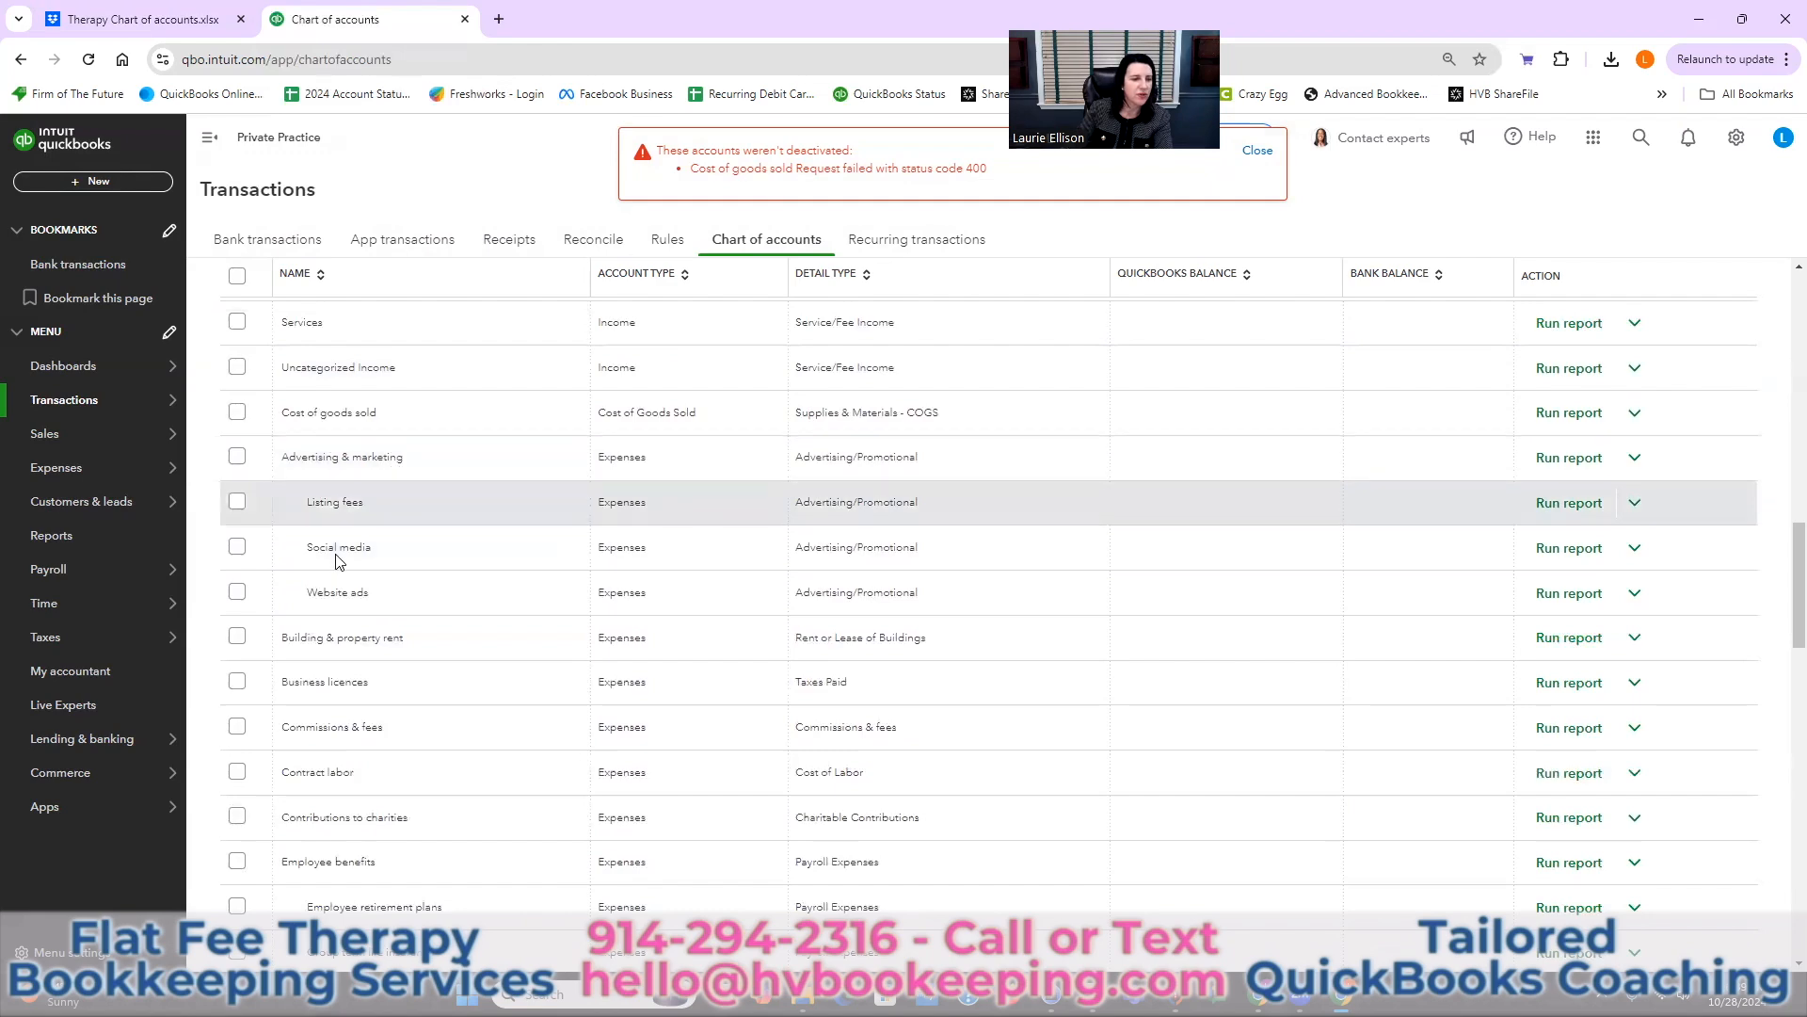
click(148, 21)
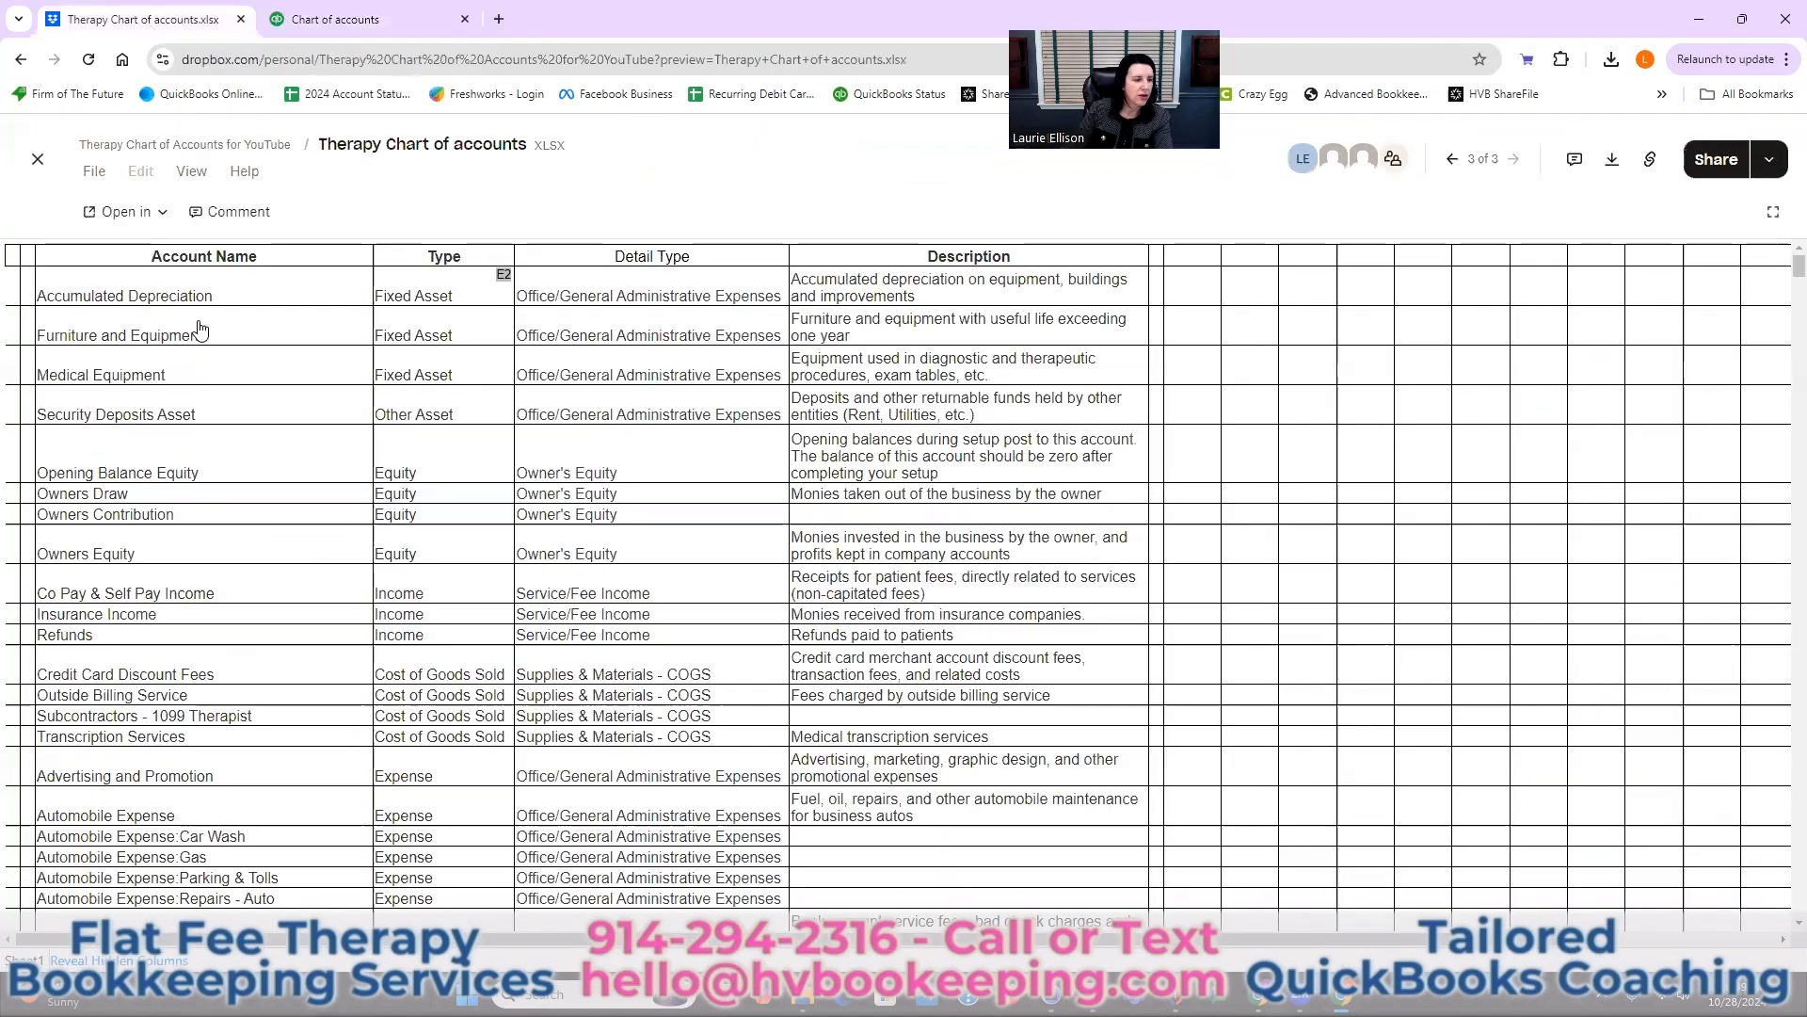
scroll(194, 680, down, 2)
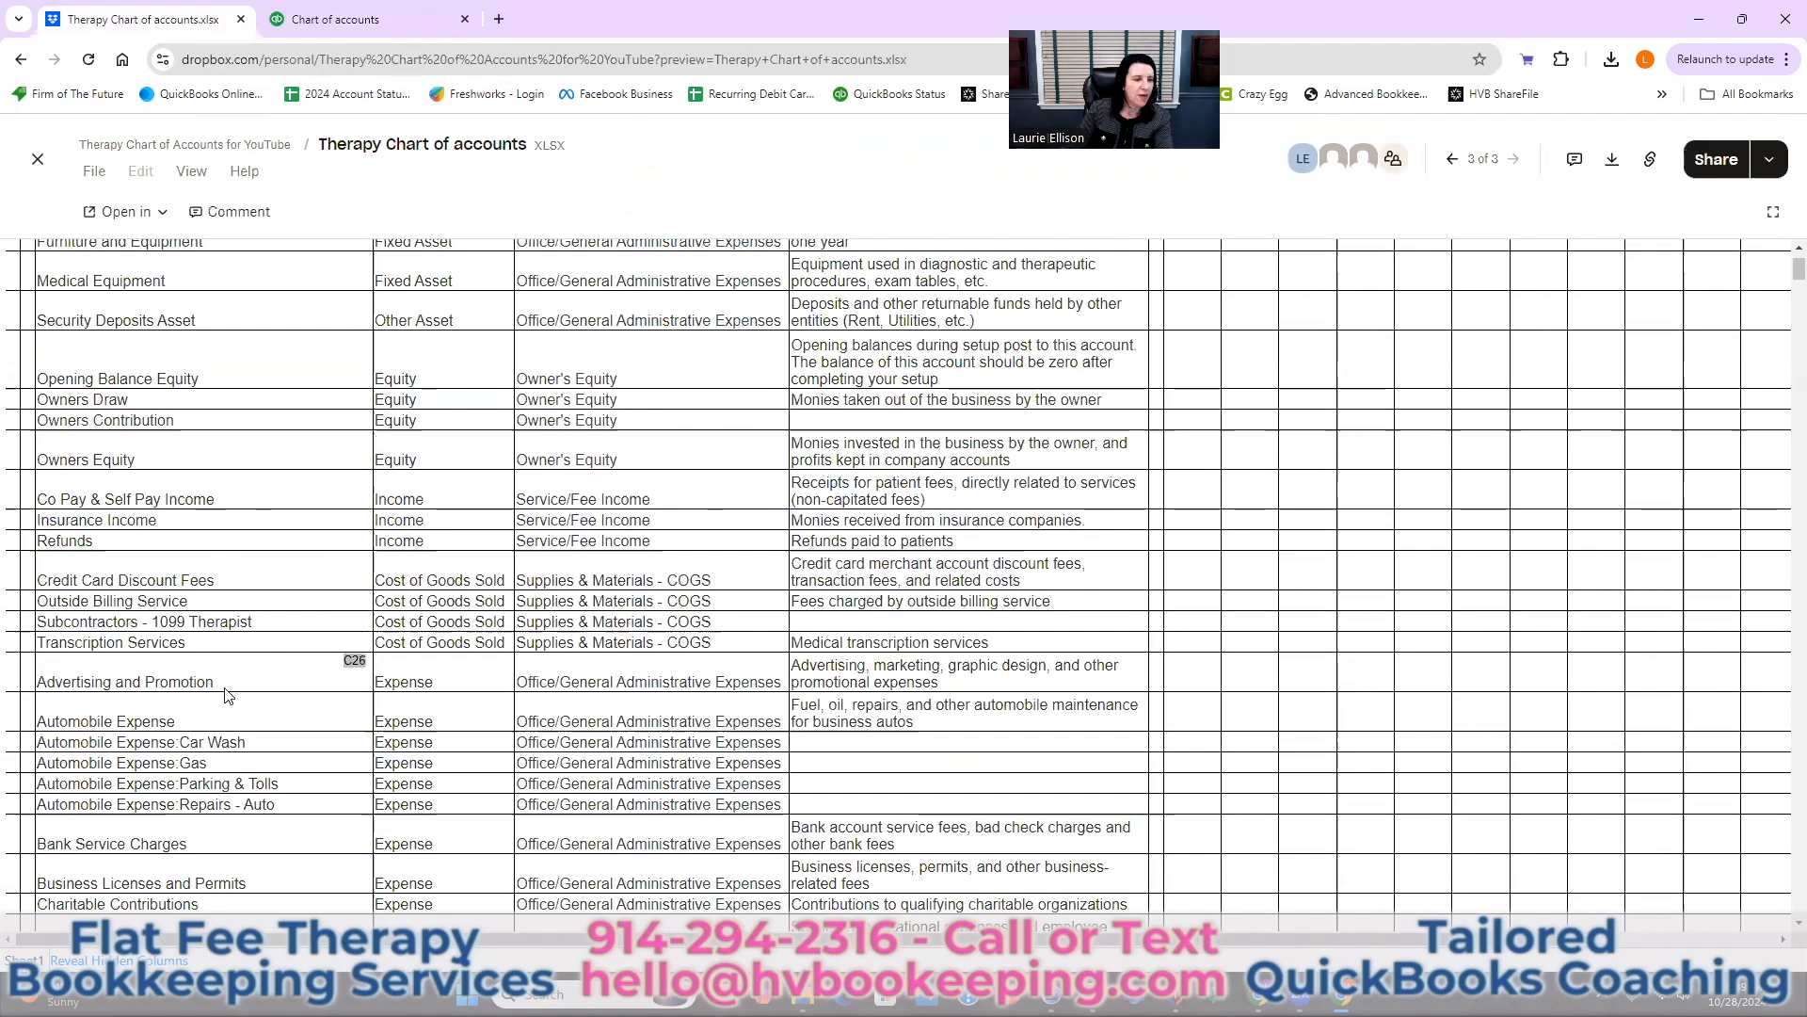
scroll(226, 695, down, 3)
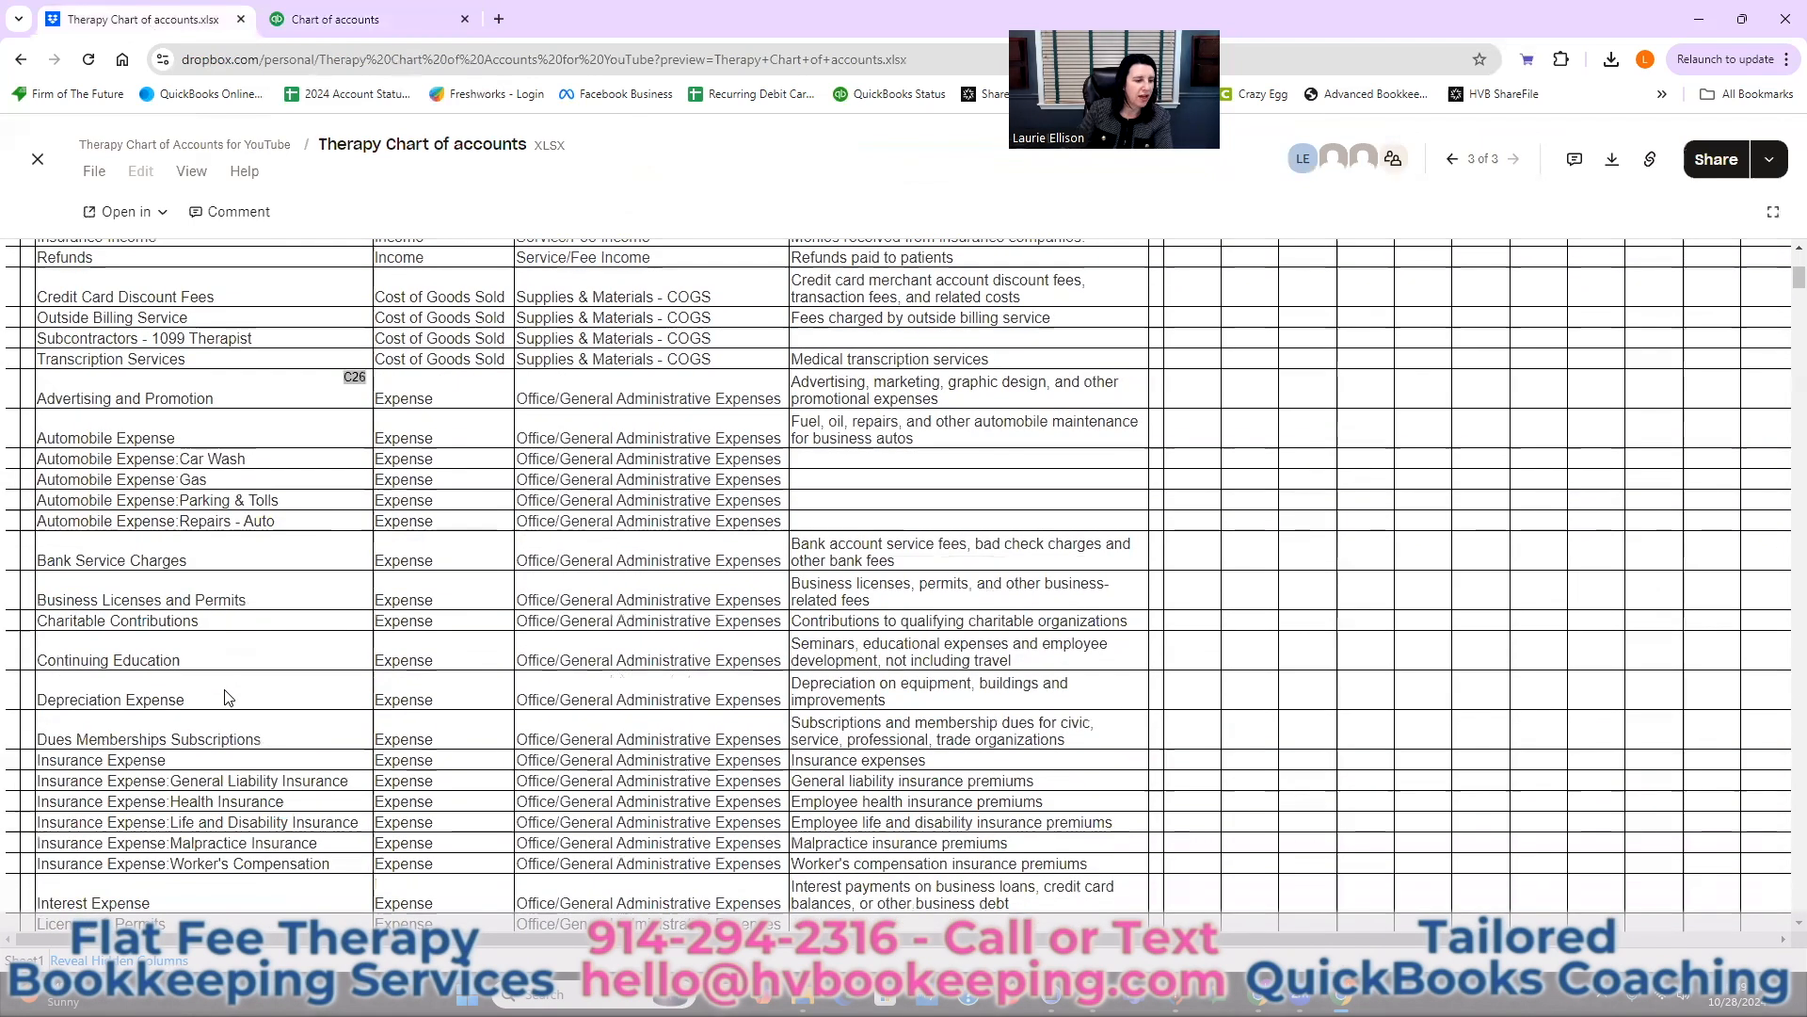
scroll(226, 697, down, 6)
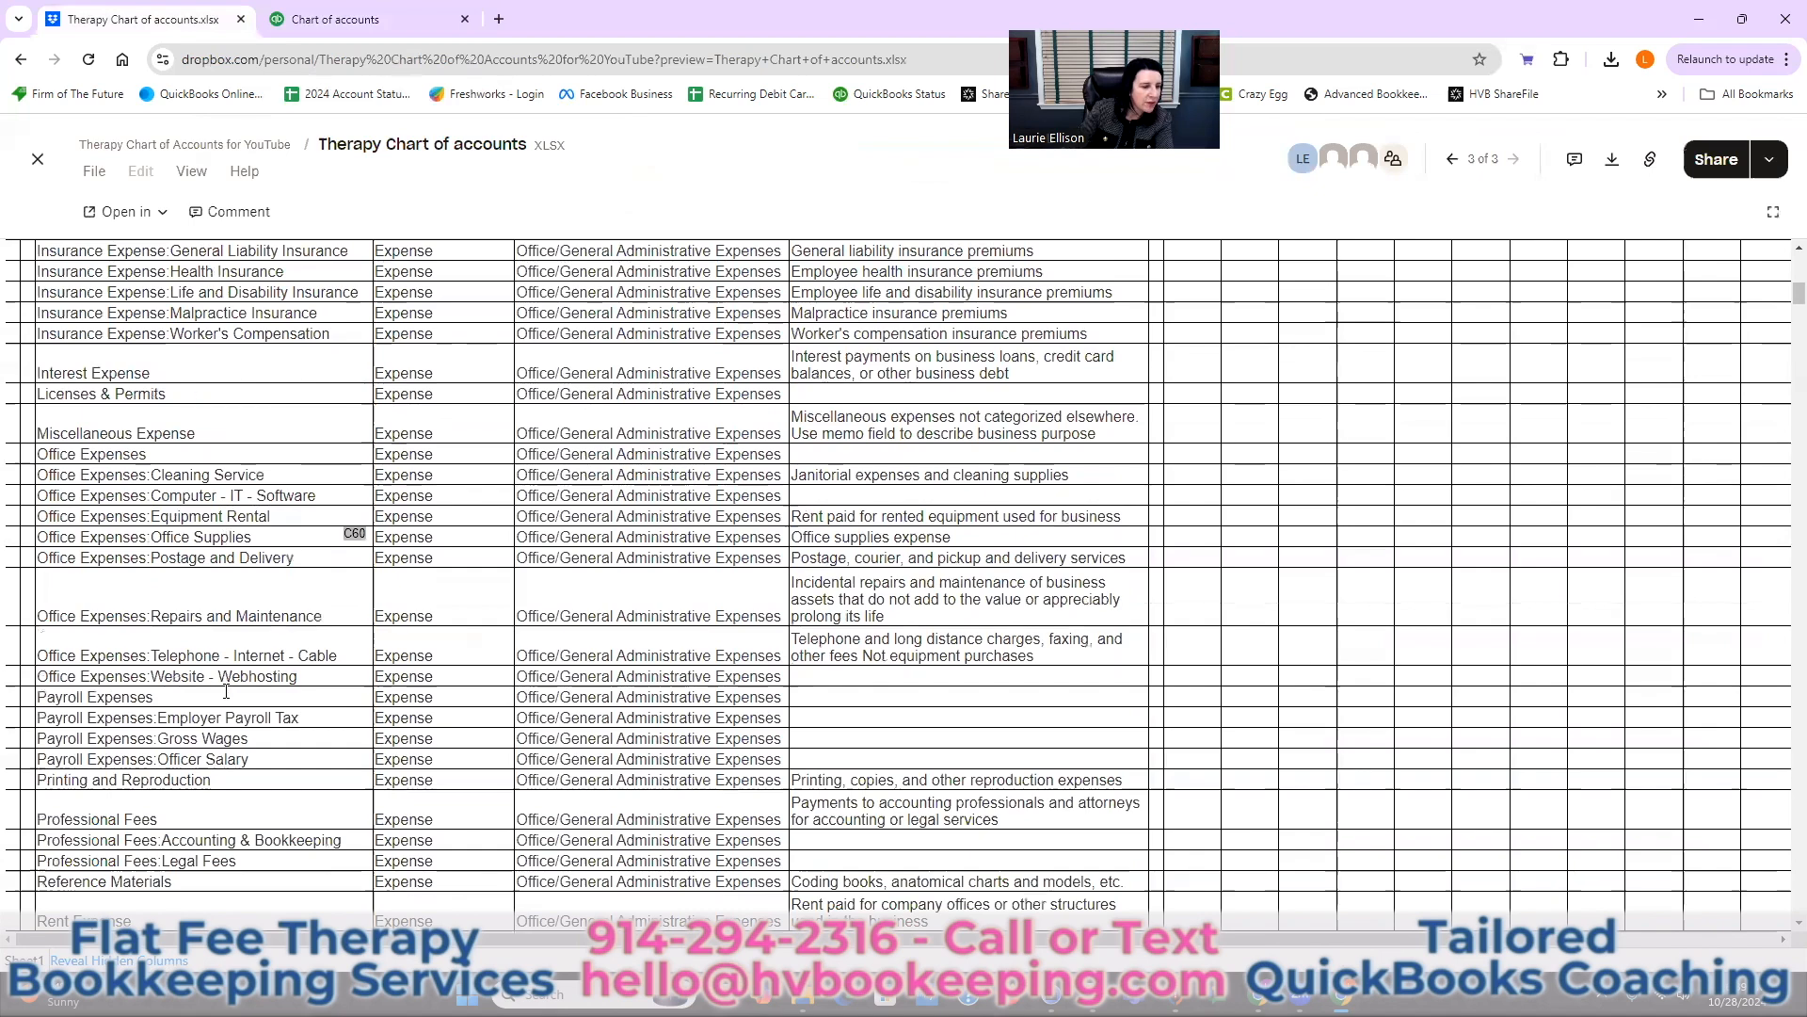
scroll(226, 692, up, 3)
scroll(226, 692, up, 7)
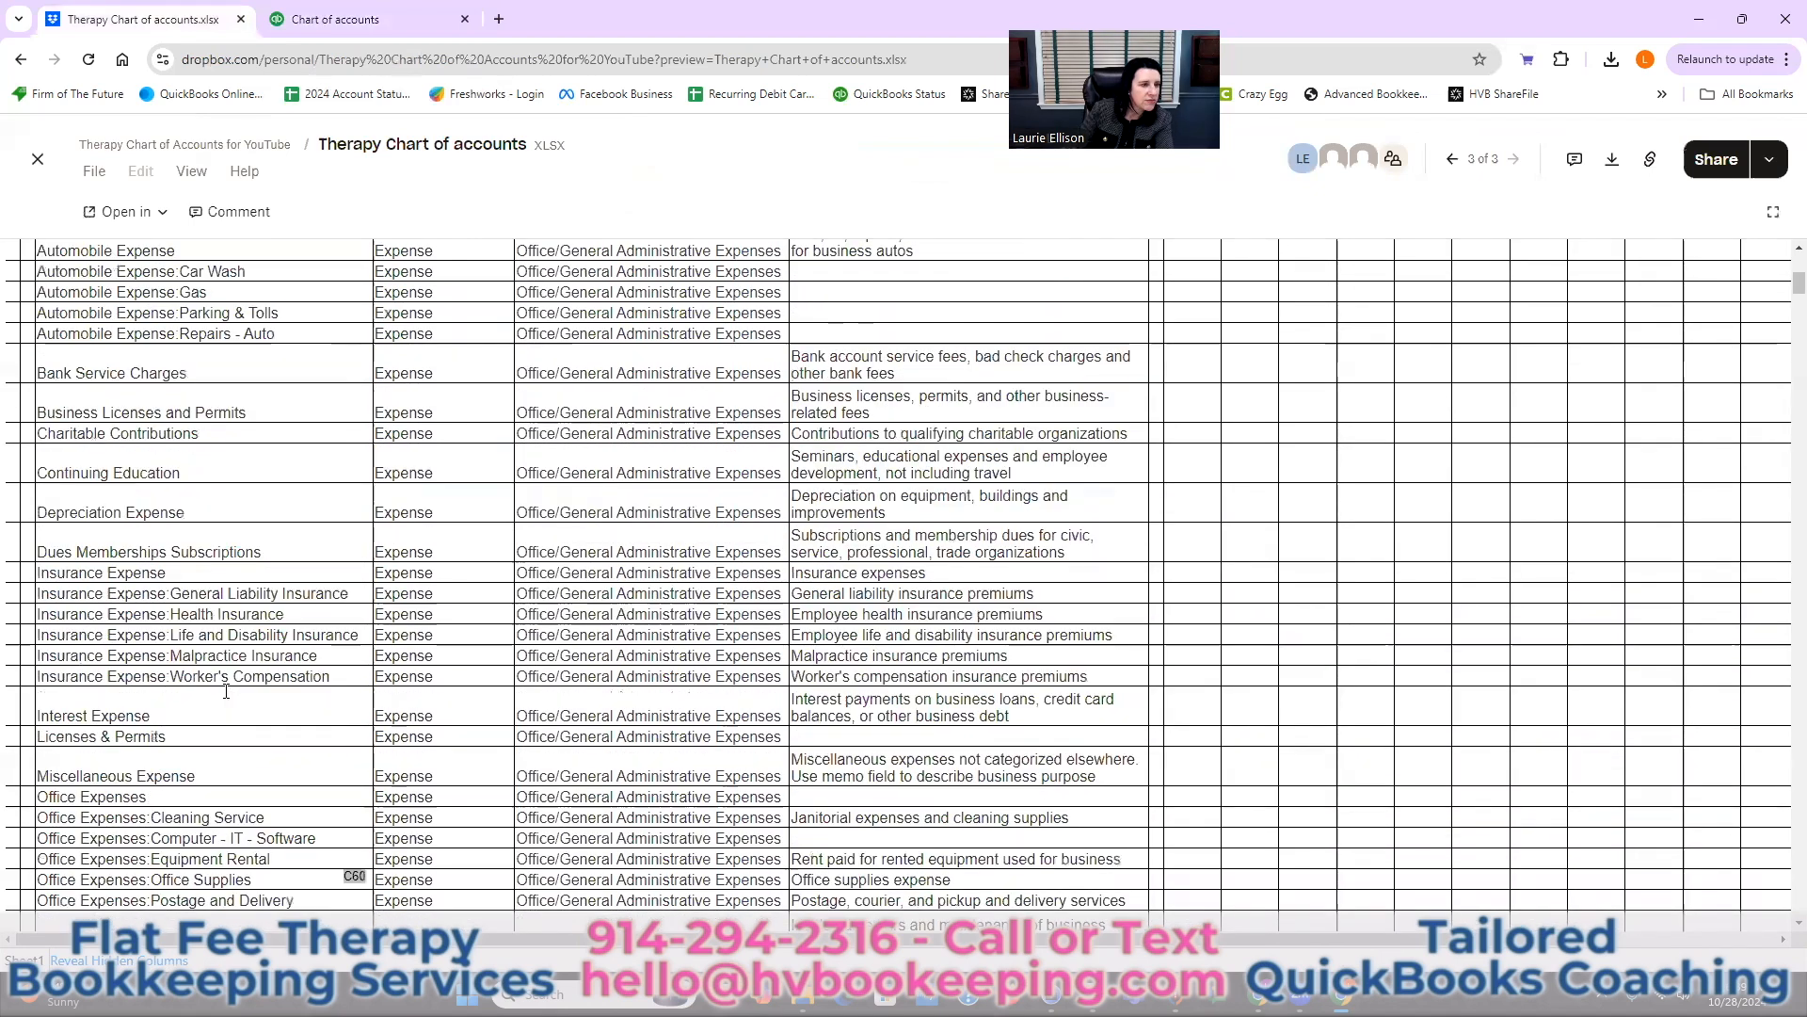
scroll(226, 691, up, 2)
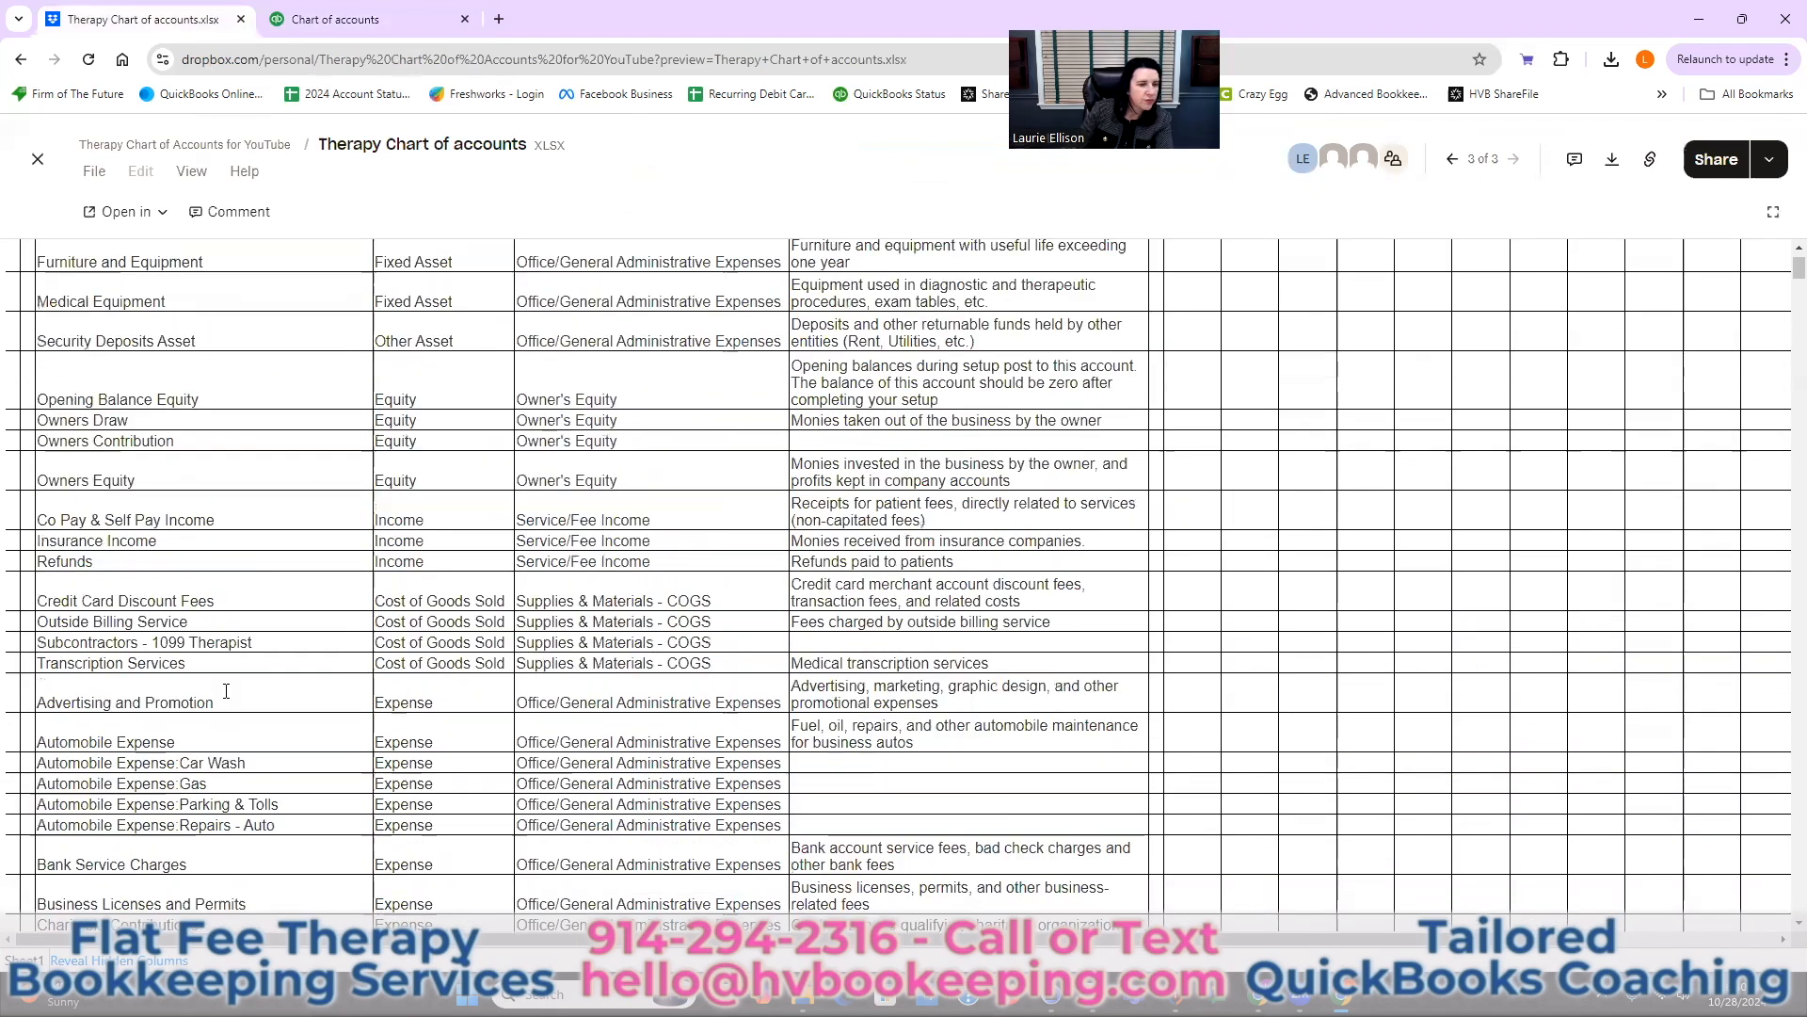
scroll(226, 691, up, 1)
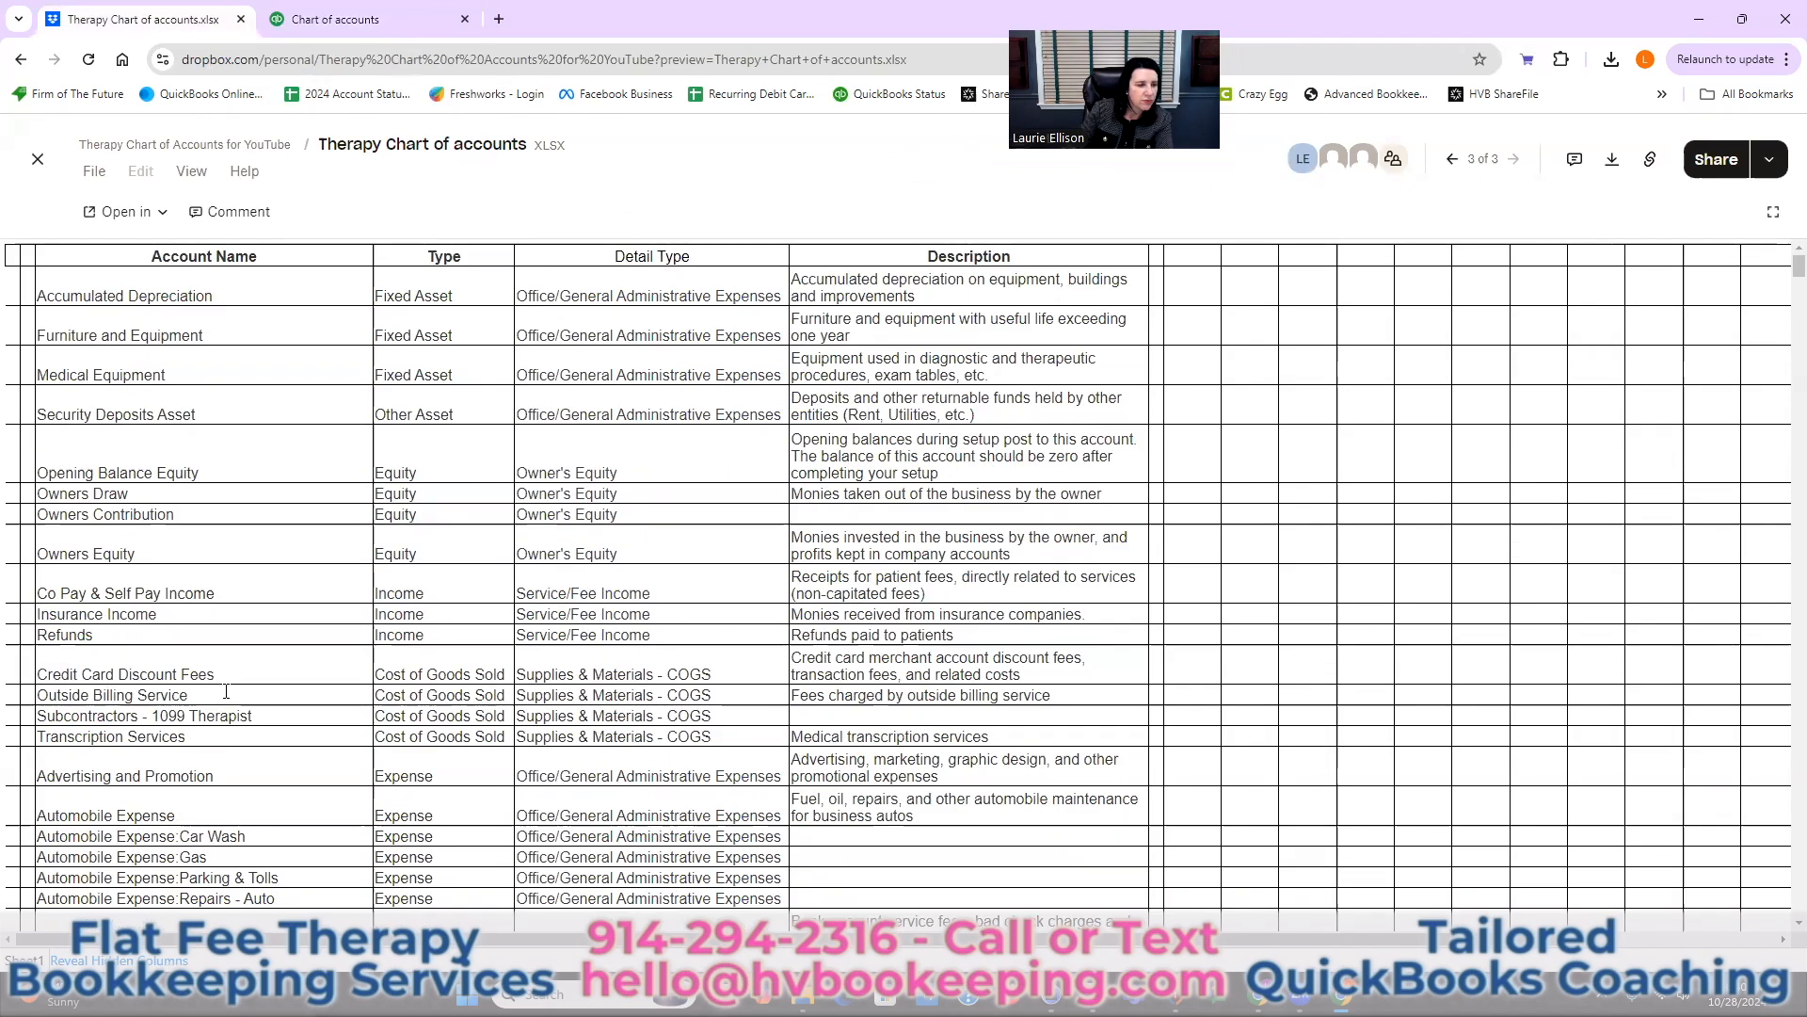
- Batch-deactivate Commissions & fees, Contract labor, and Employee benefits with its retirement, group term life, health & accident and worker's compensation subaccounts
click(388, 21)
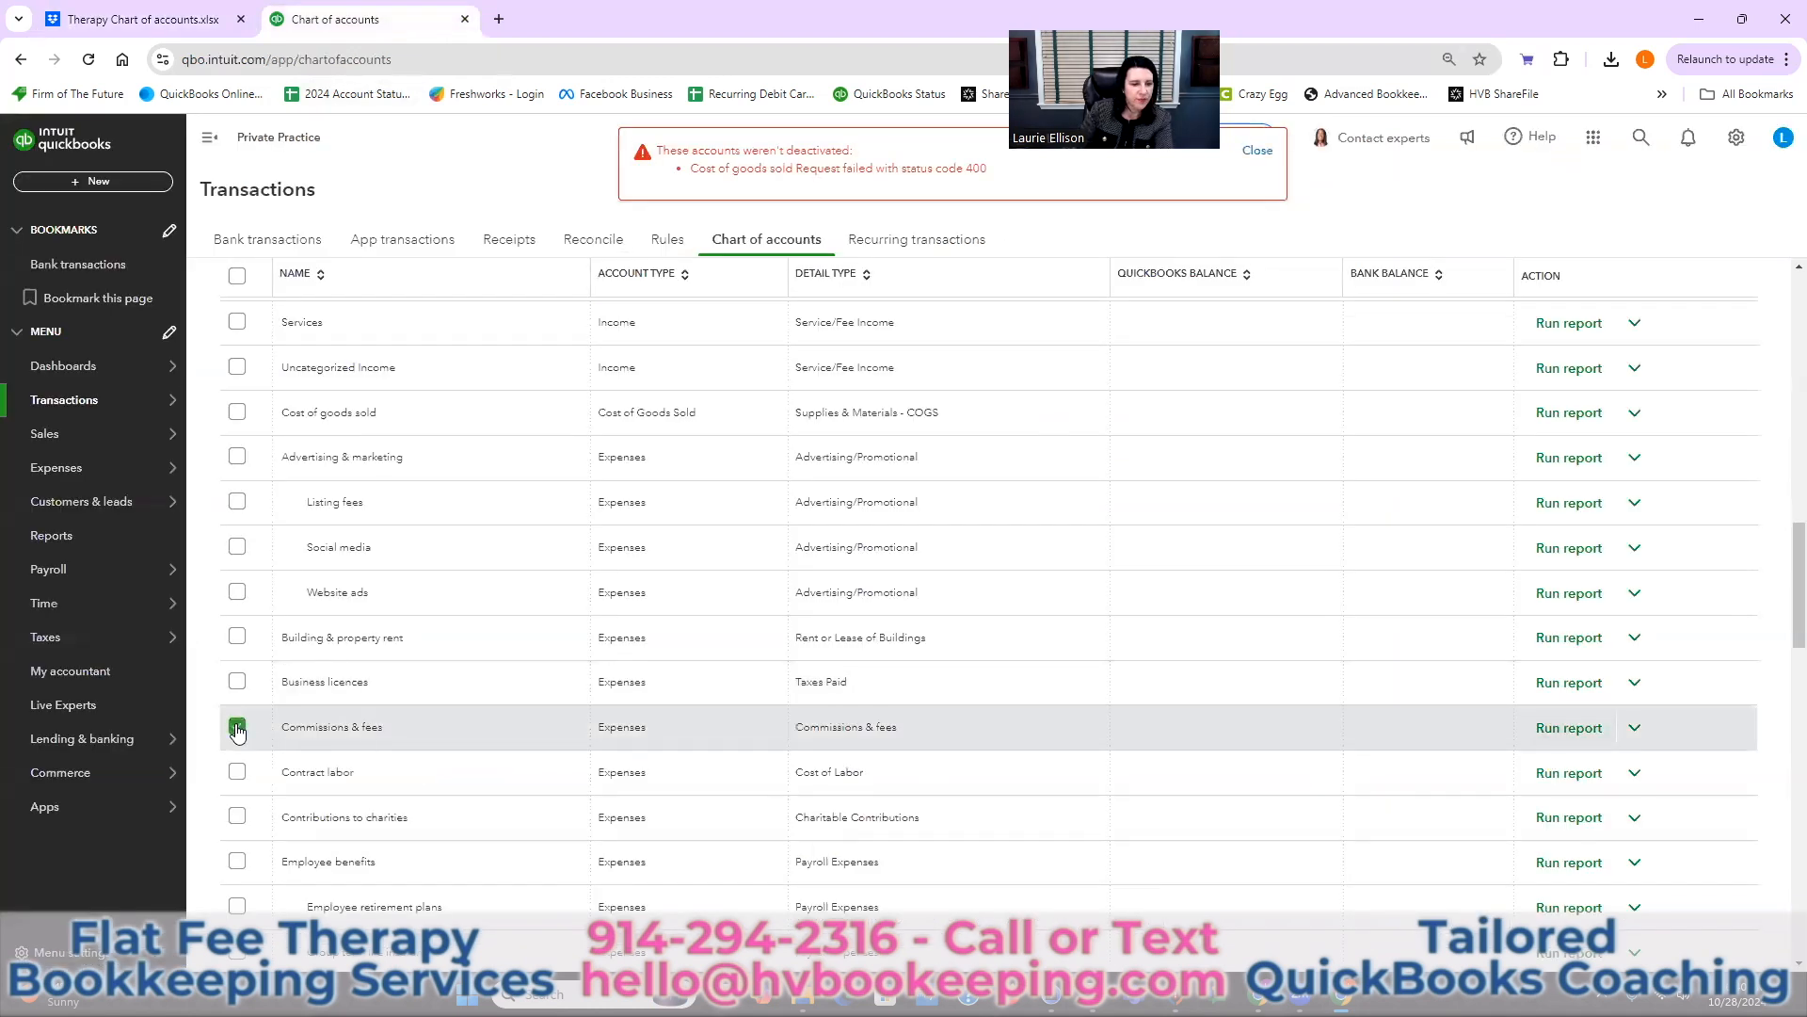
click(237, 773)
scroll(237, 778, down, 2)
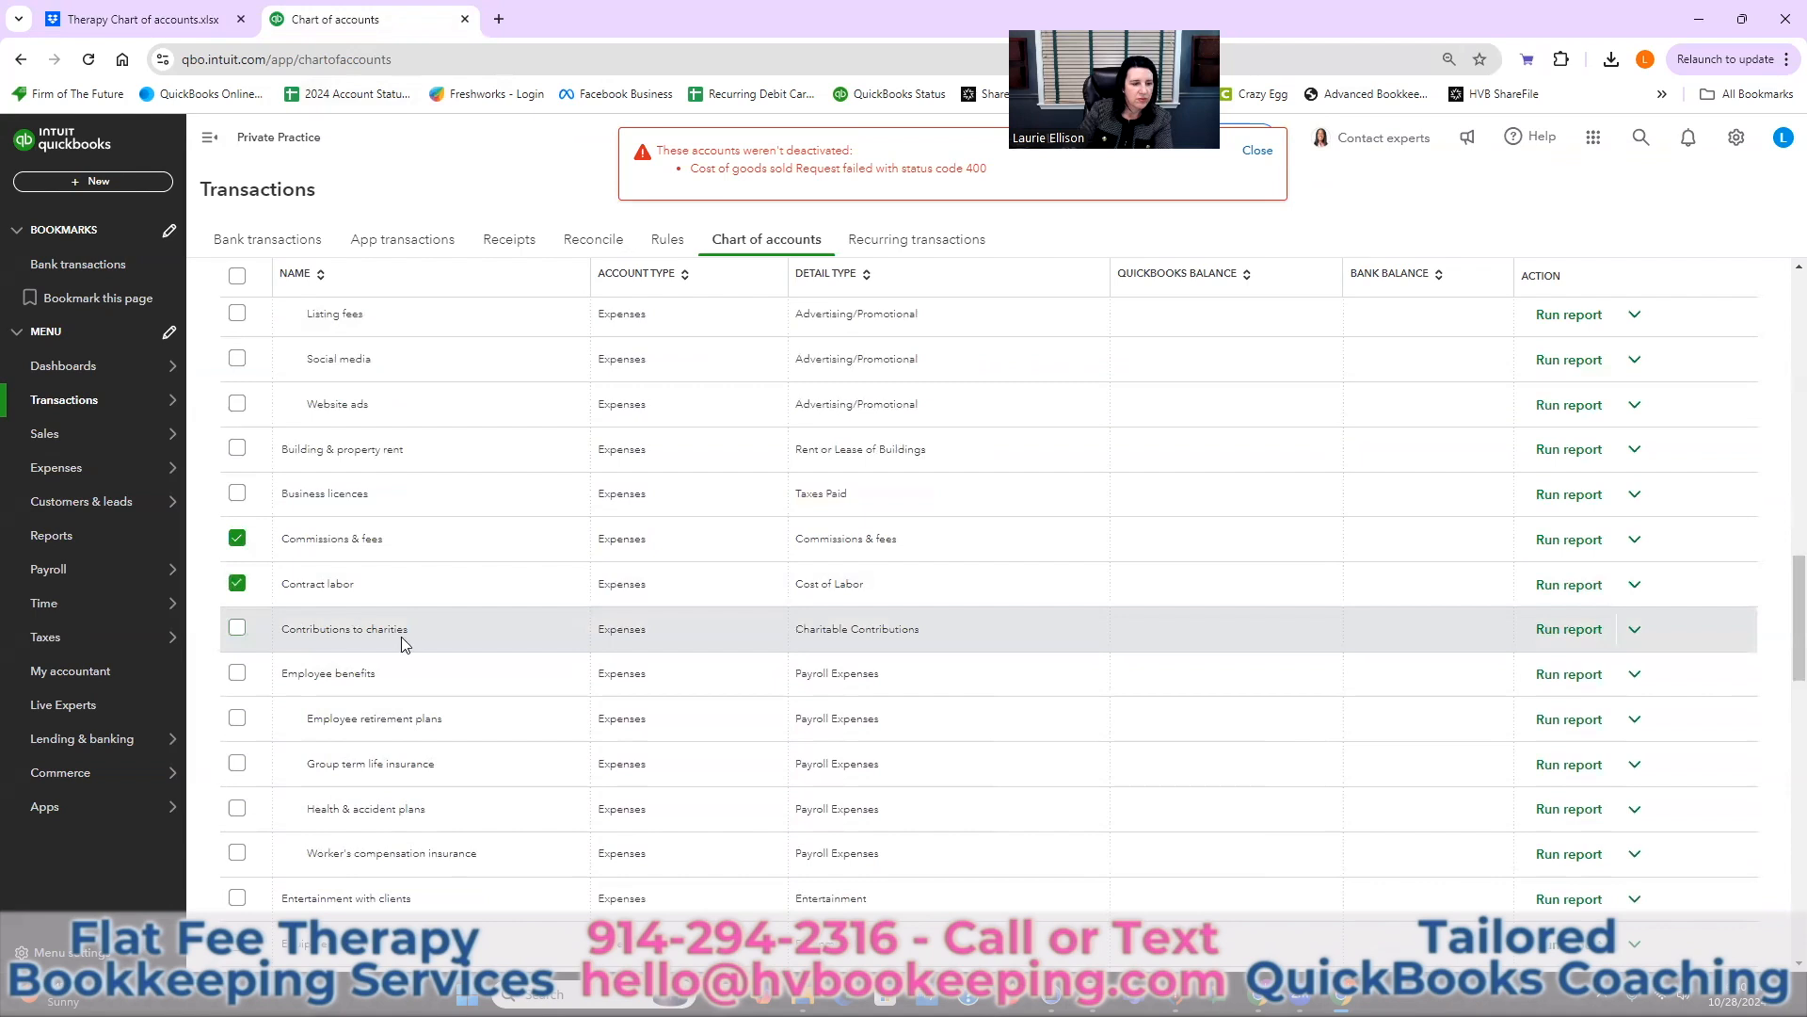
scroll(401, 637, down, 2)
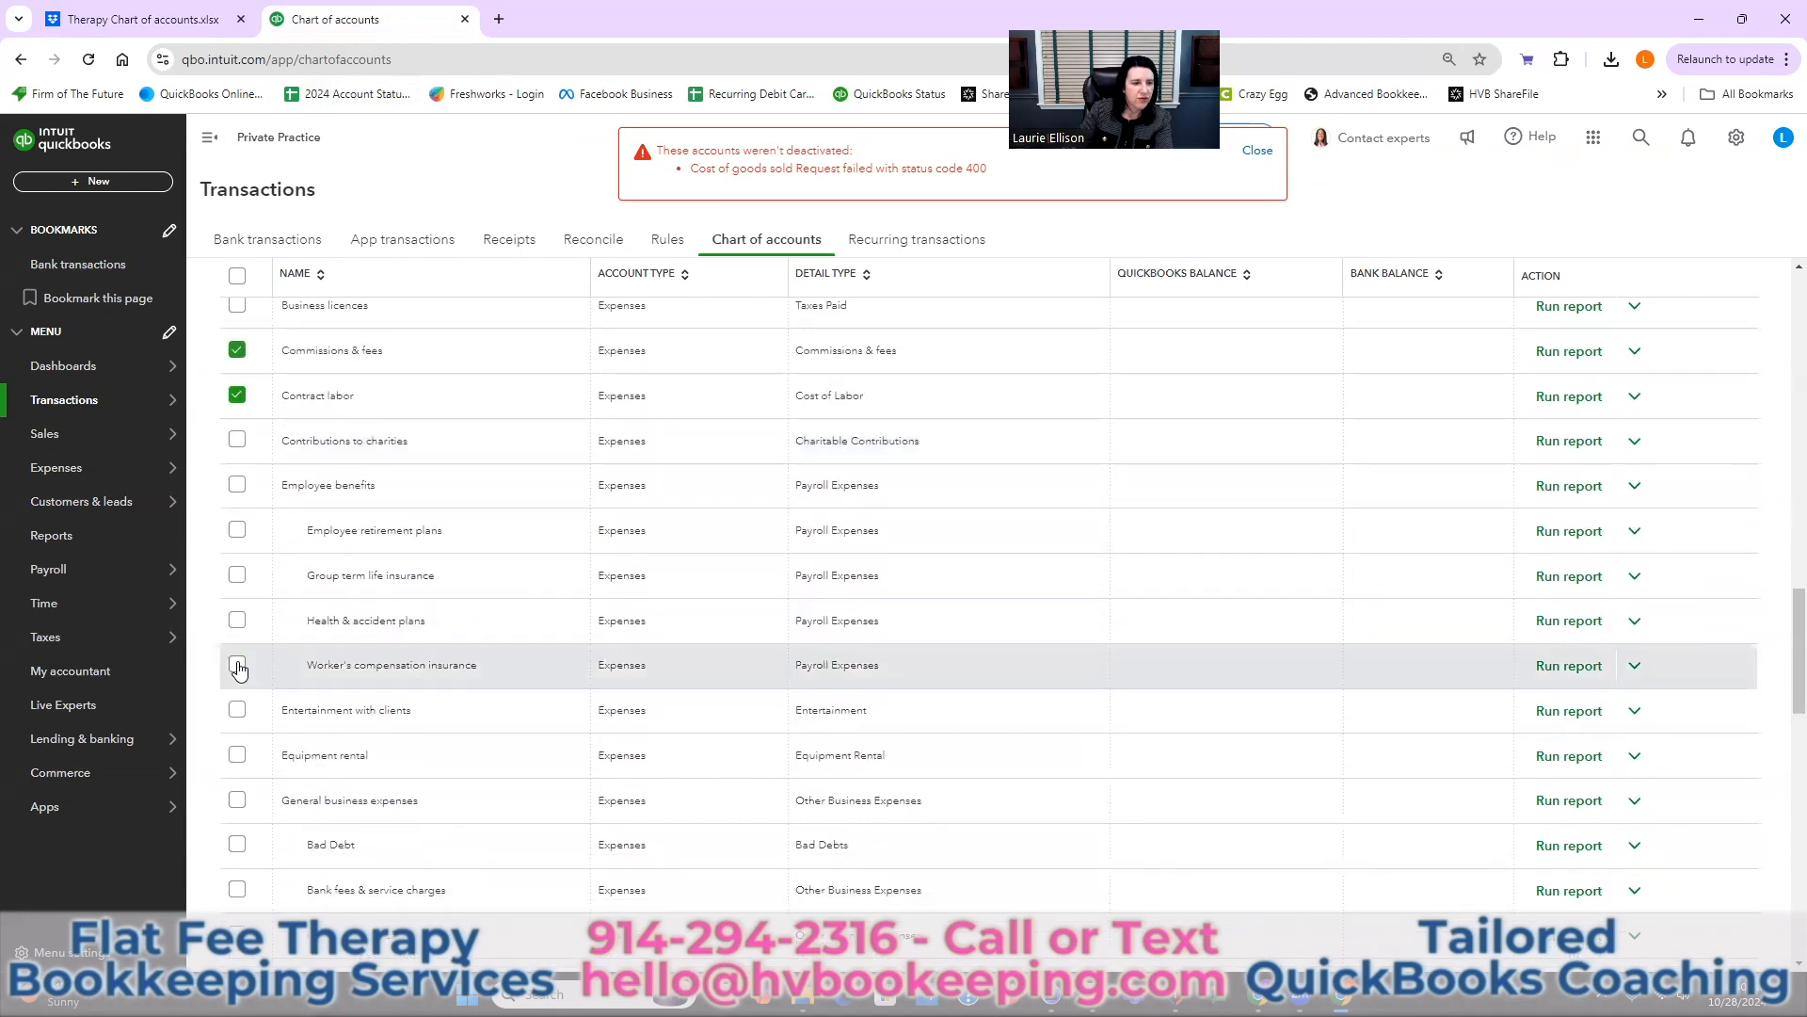
click(237, 665)
click(238, 620)
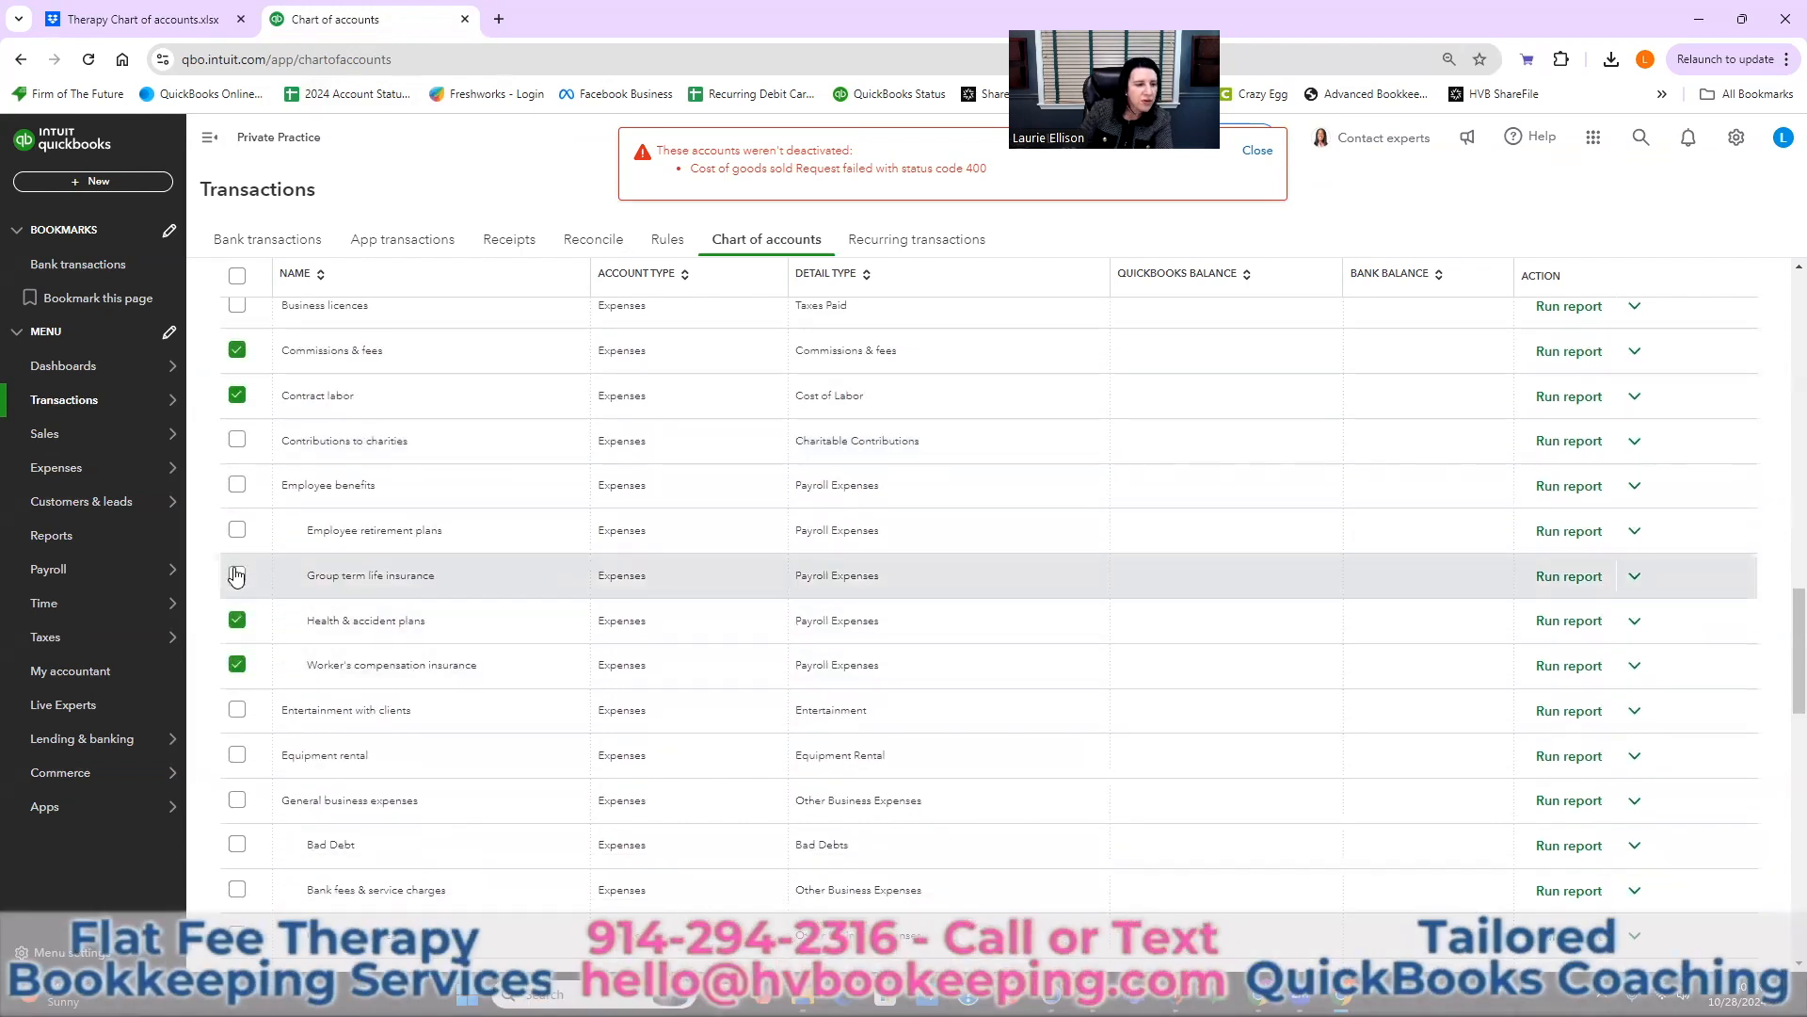
click(236, 575)
click(236, 530)
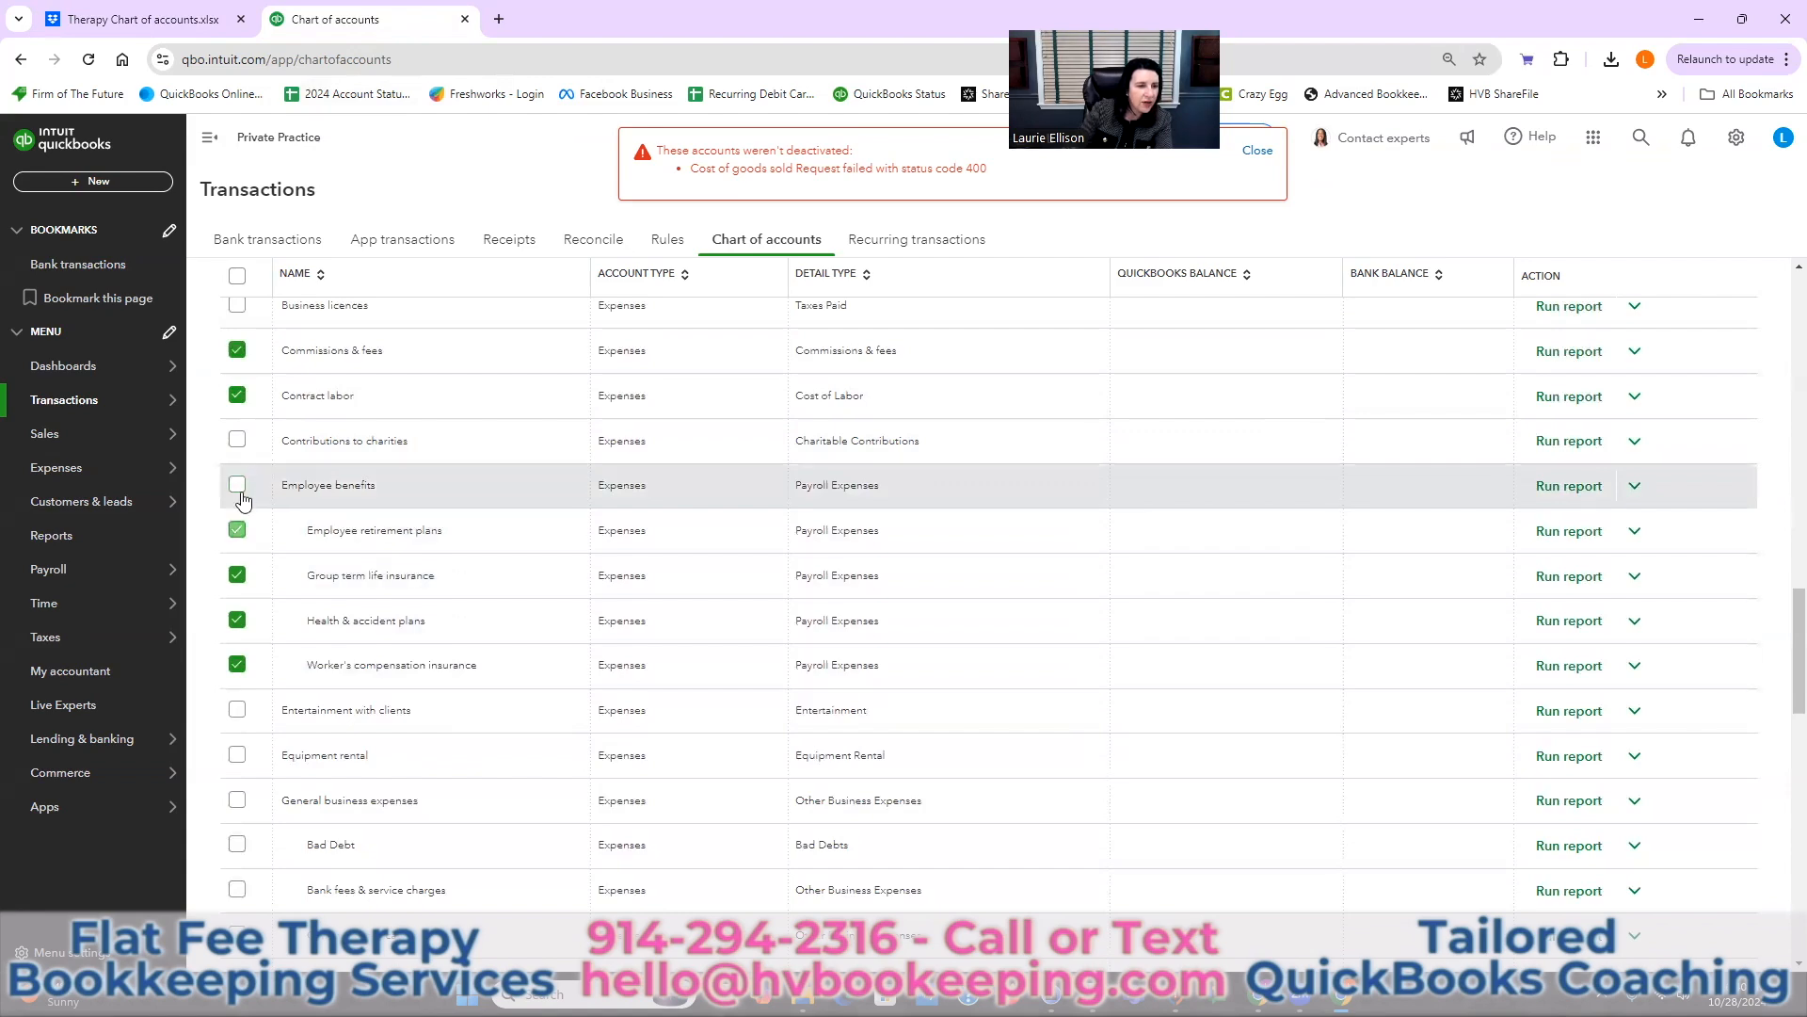
scroll(549, 606, up, 20)
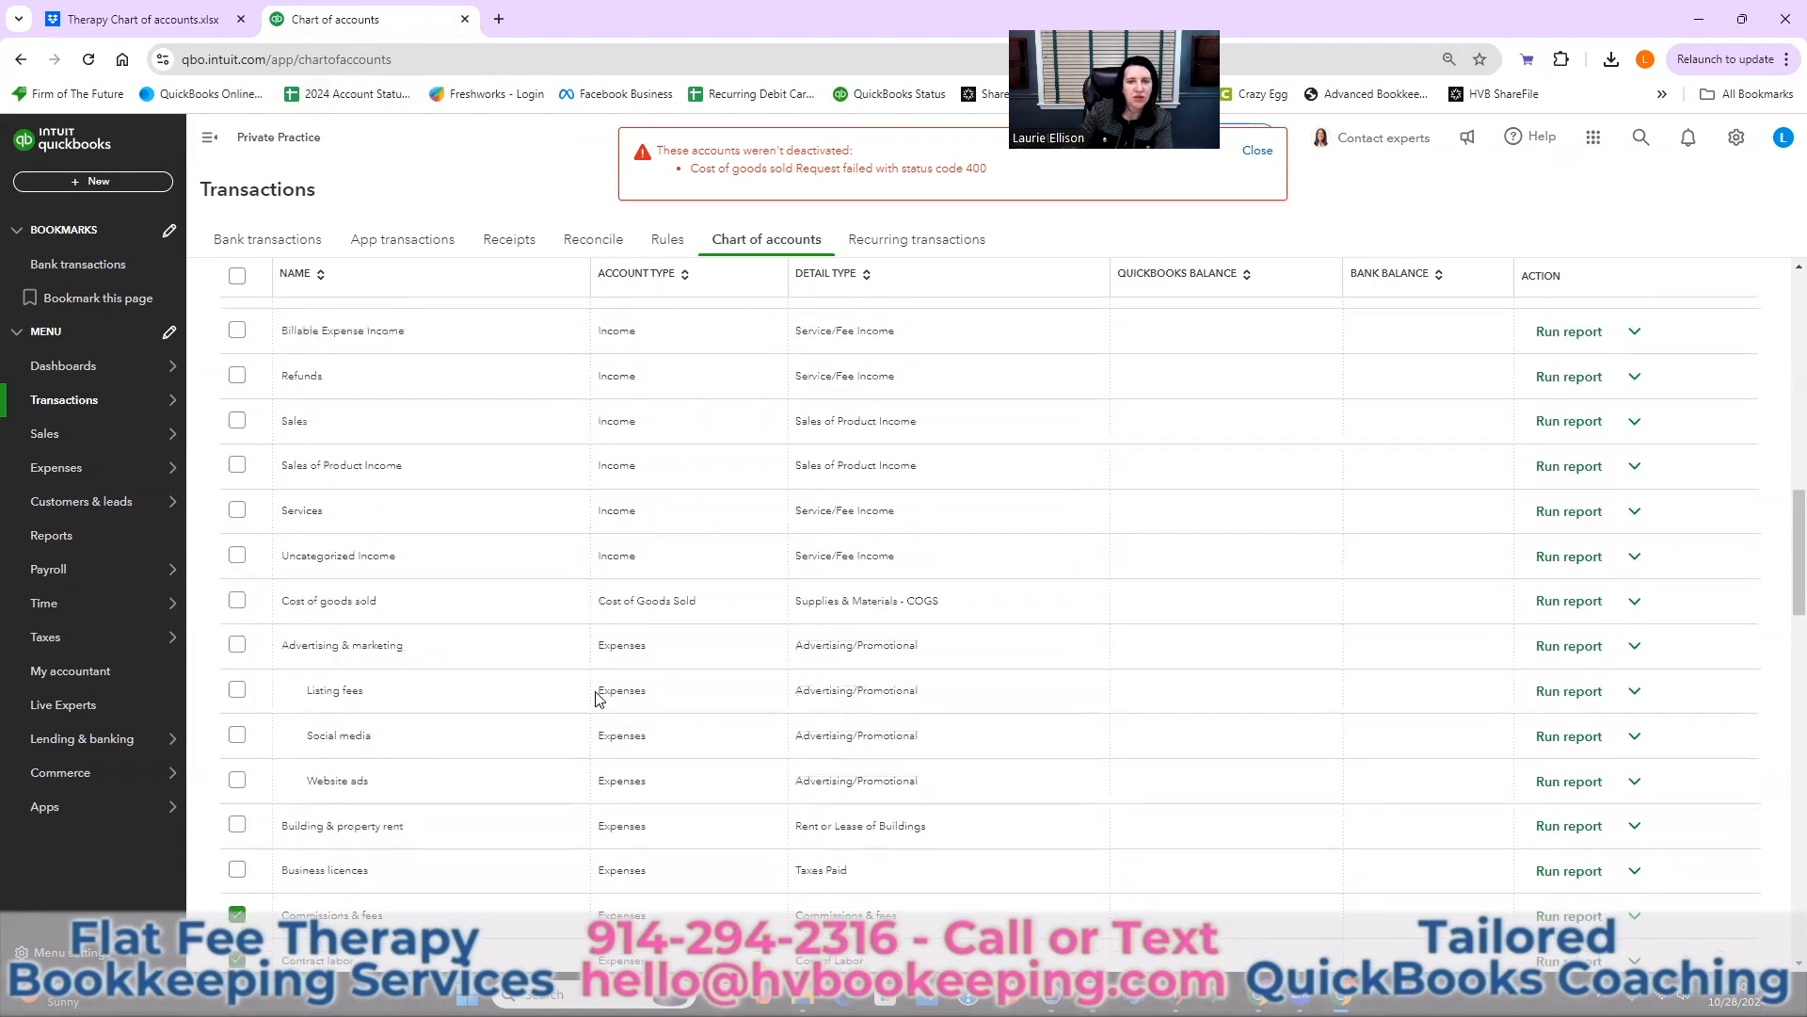
click(287, 558)
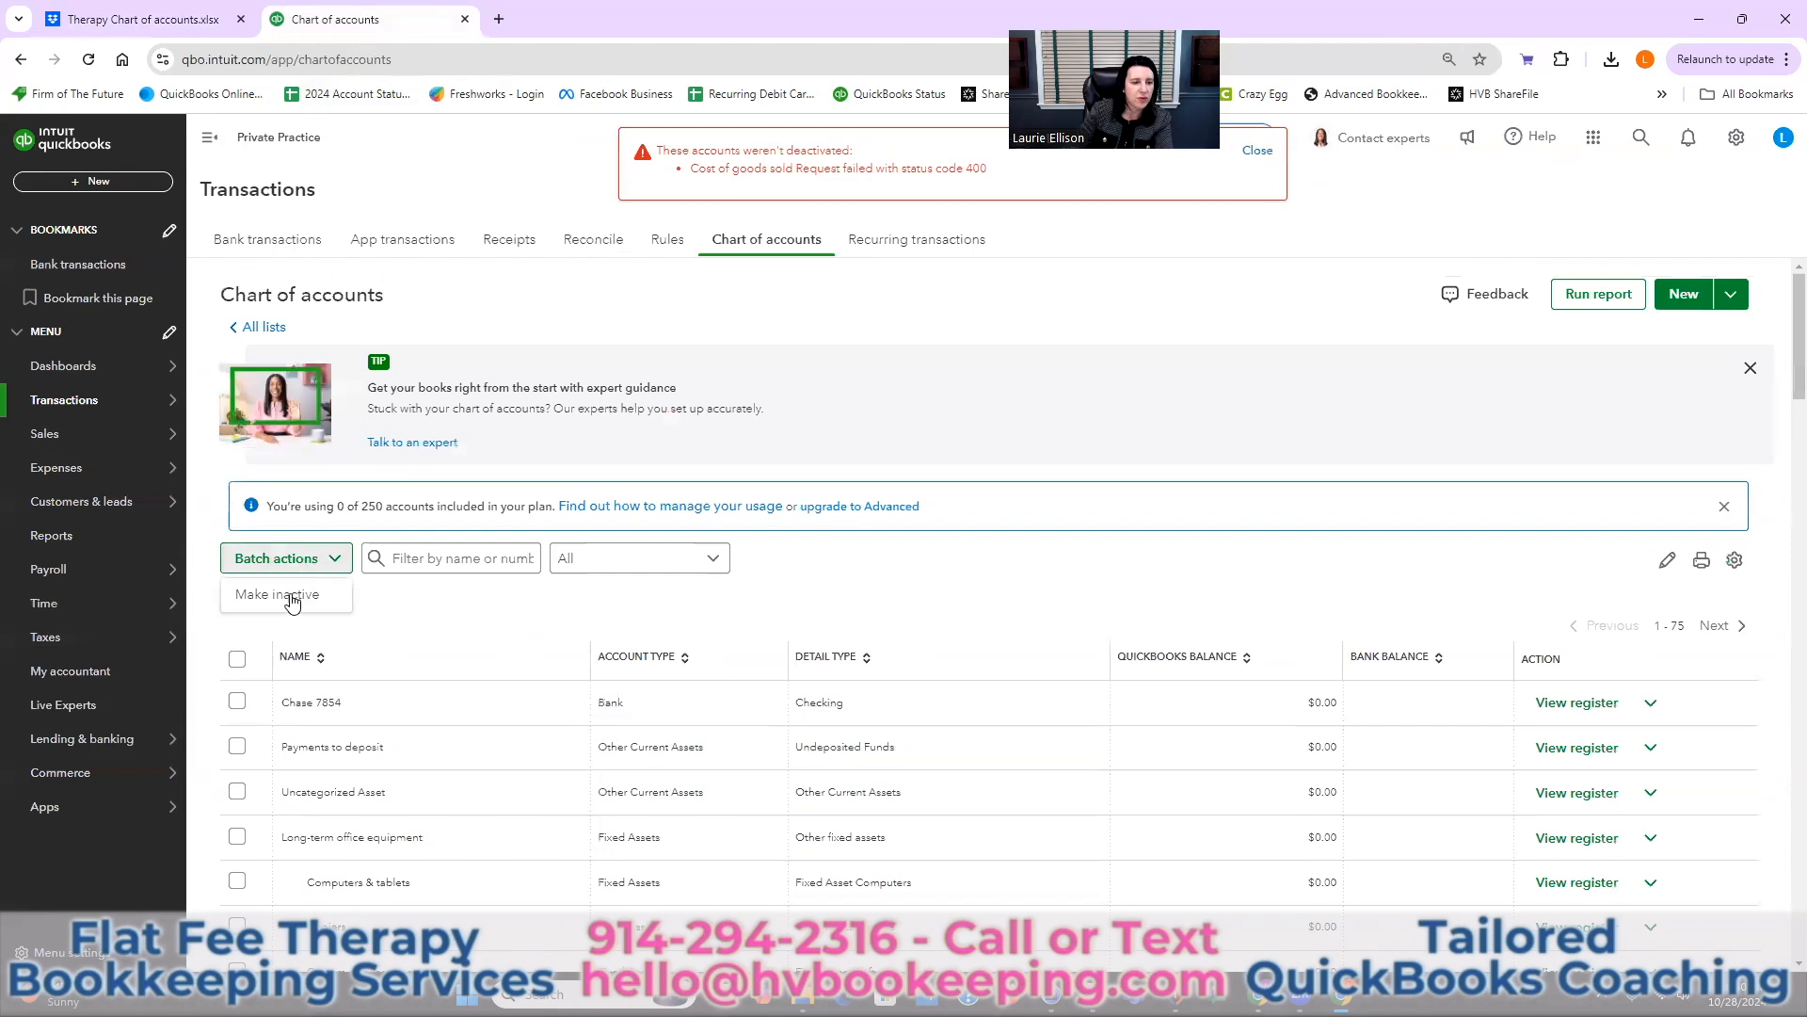
click(284, 593)
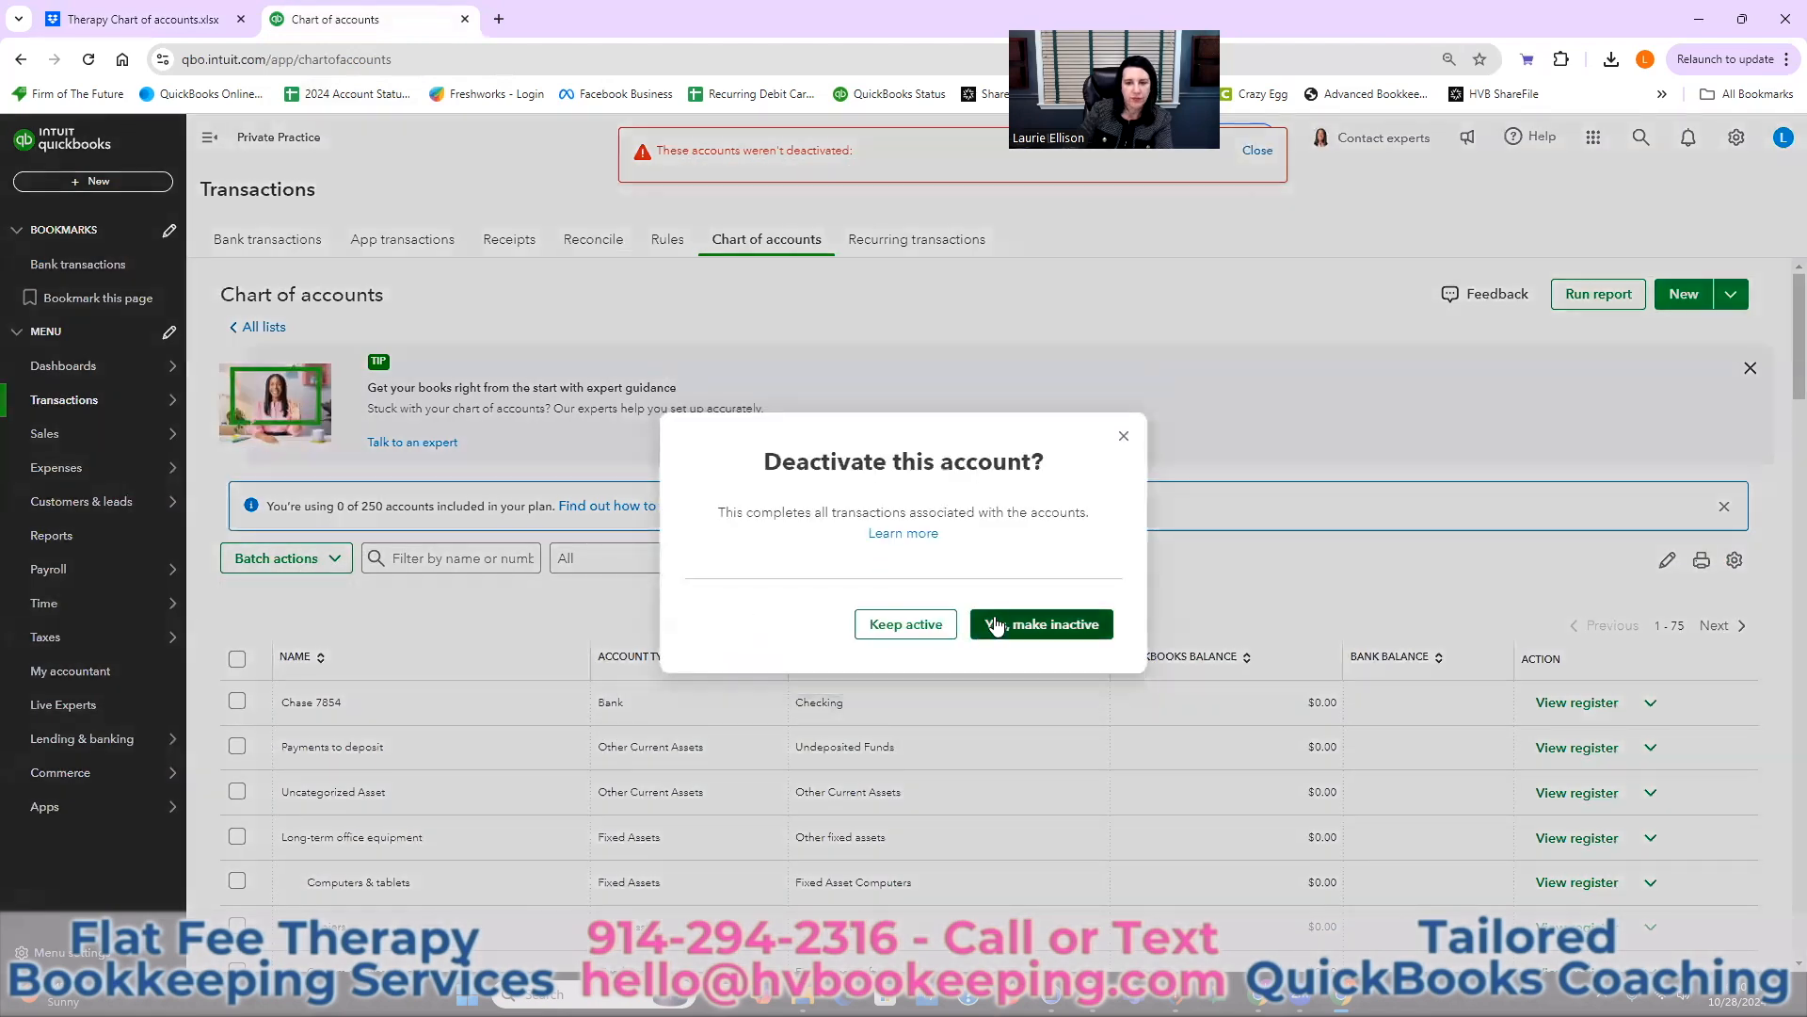
click(998, 624)
click(1080, 696)
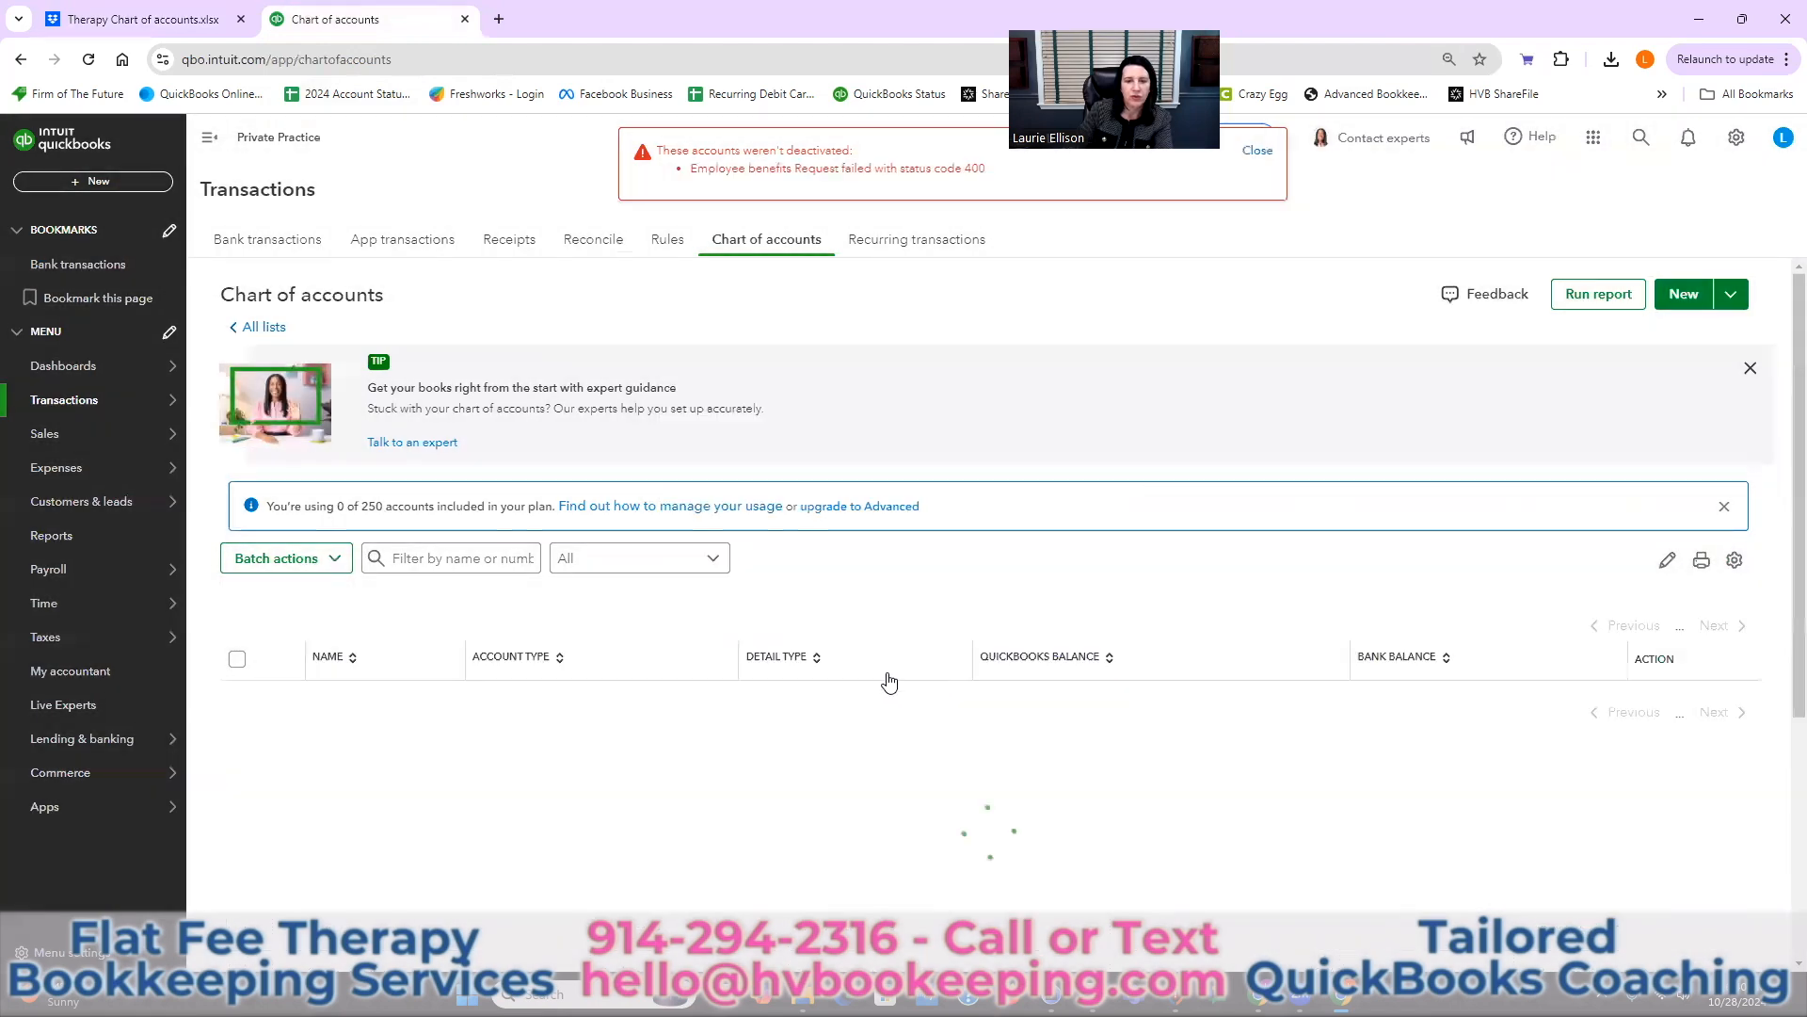
- Make the Sales of Product Income account inactive
scroll(895, 711, down, 15)
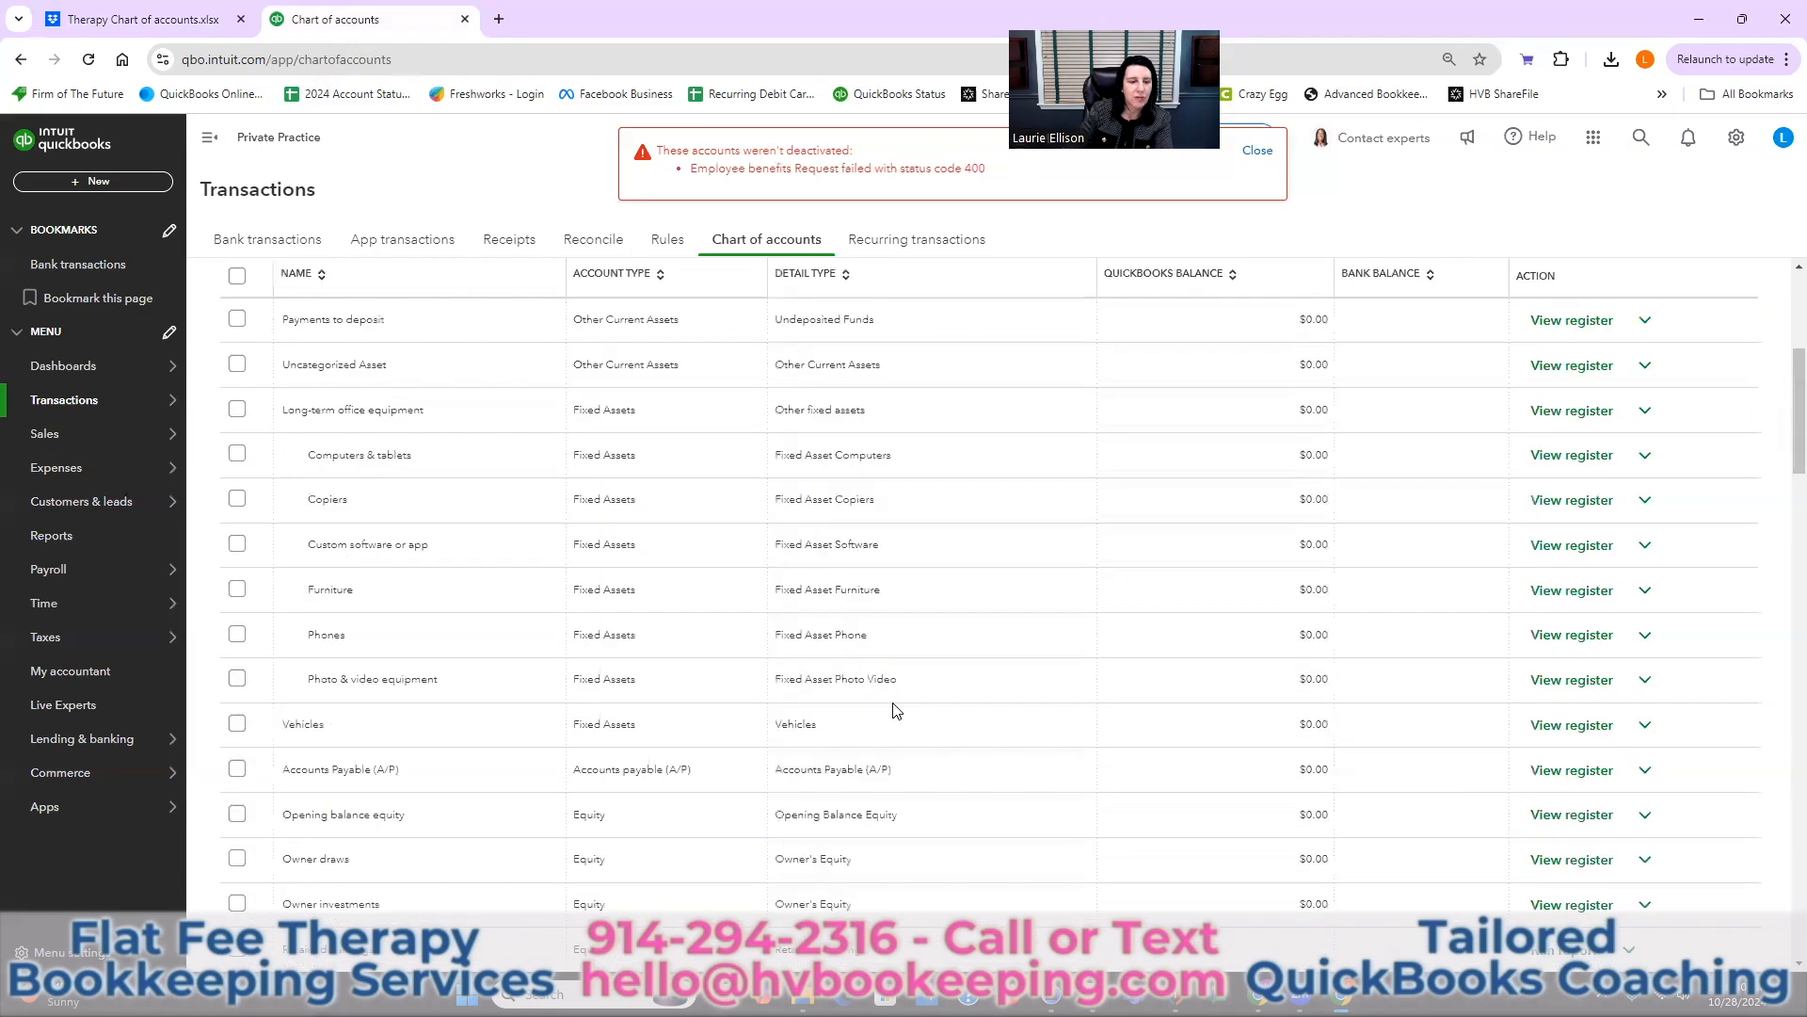
scroll(892, 702, up, 1)
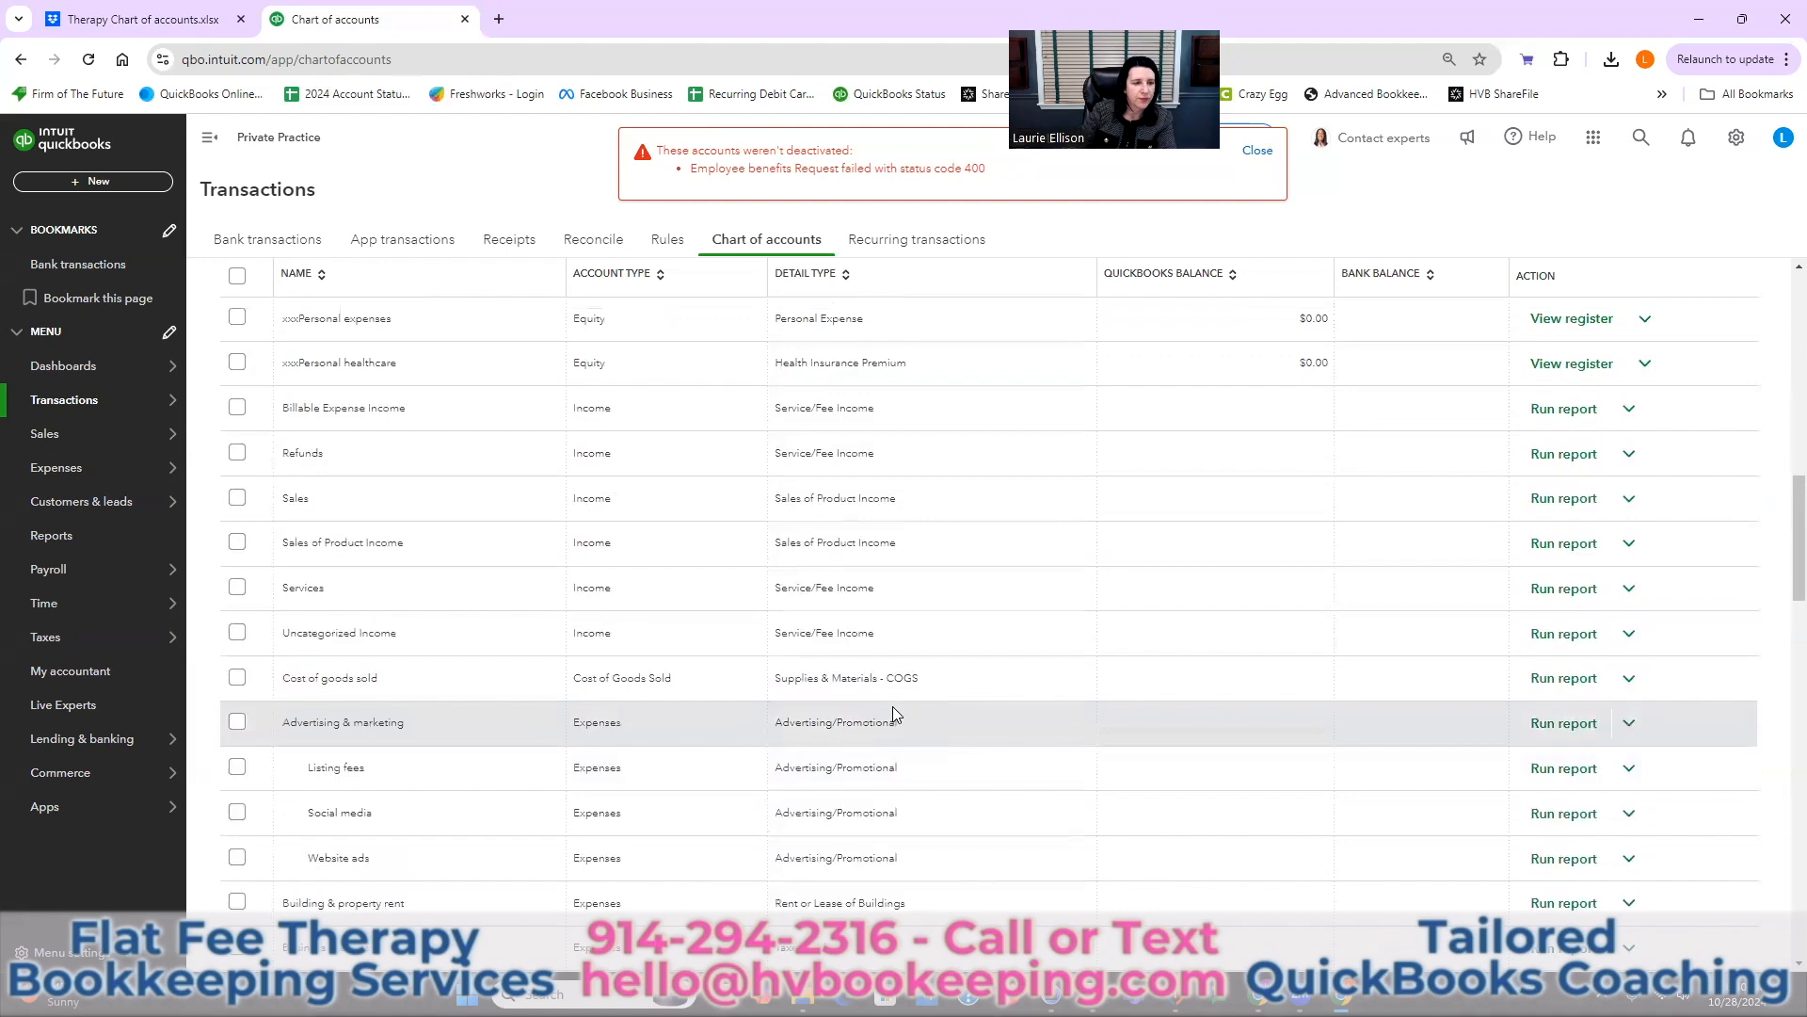
click(1629, 543)
click(1490, 612)
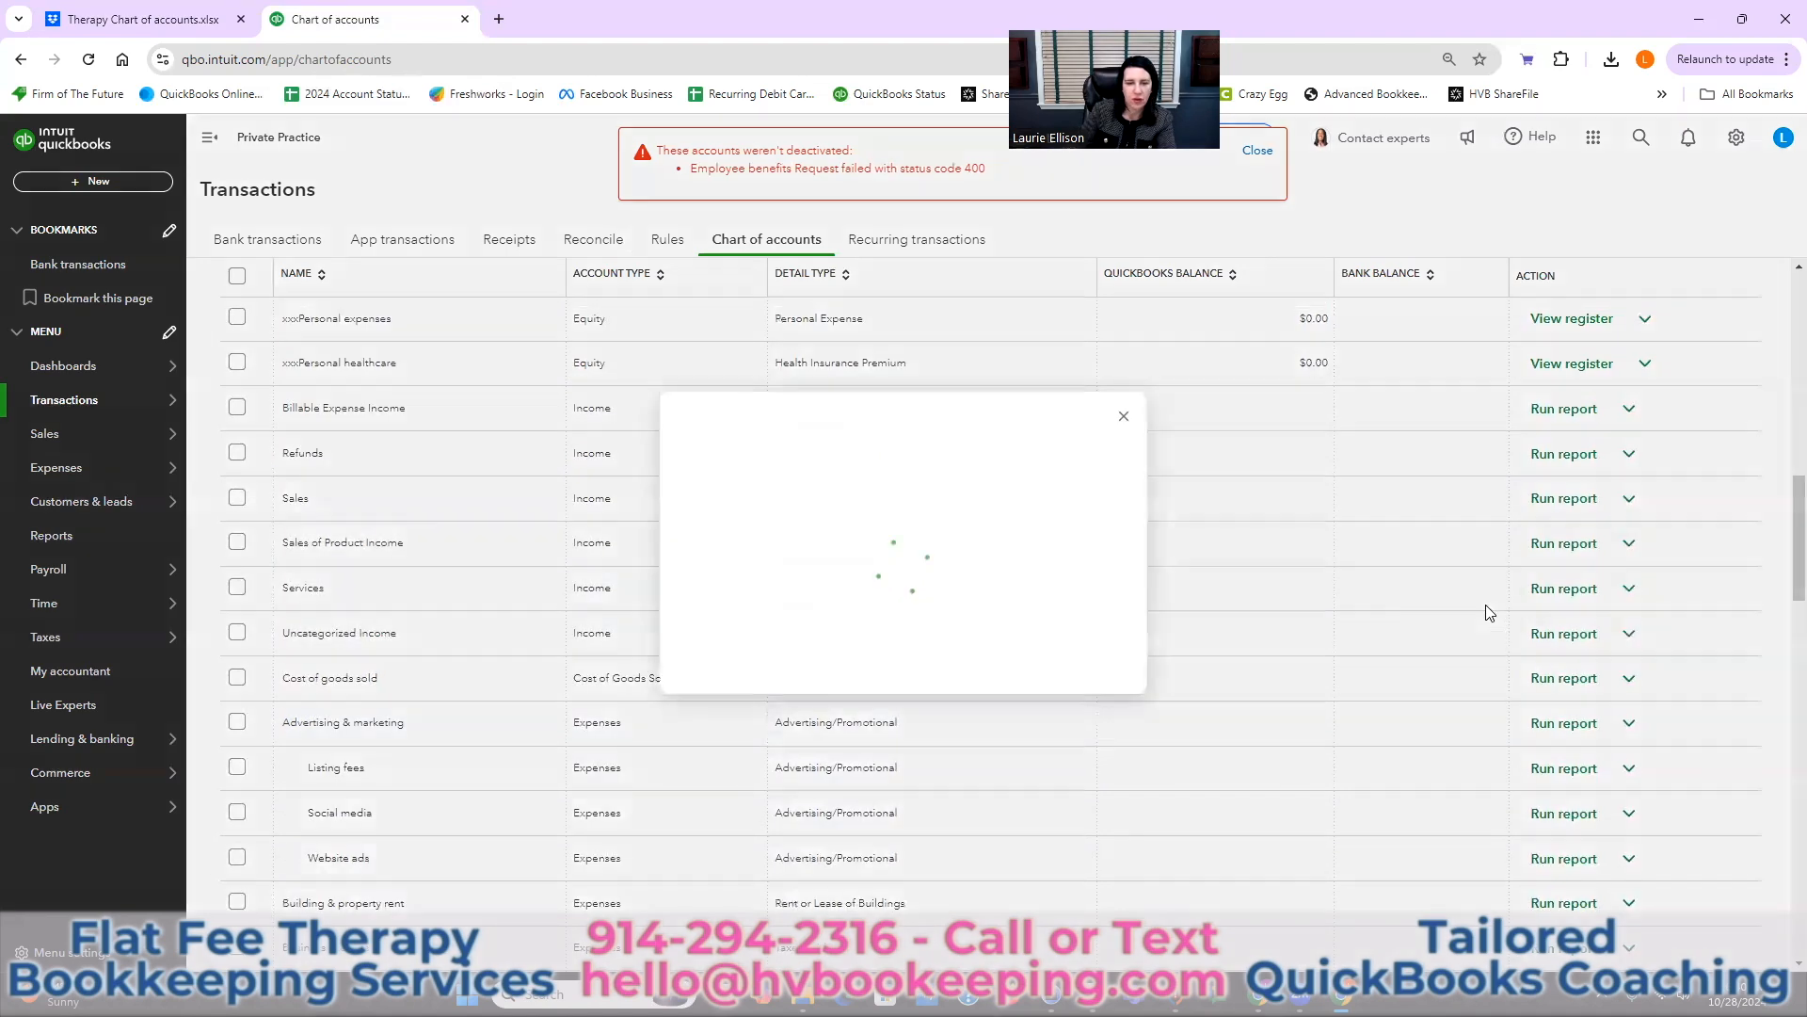
click(1076, 629)
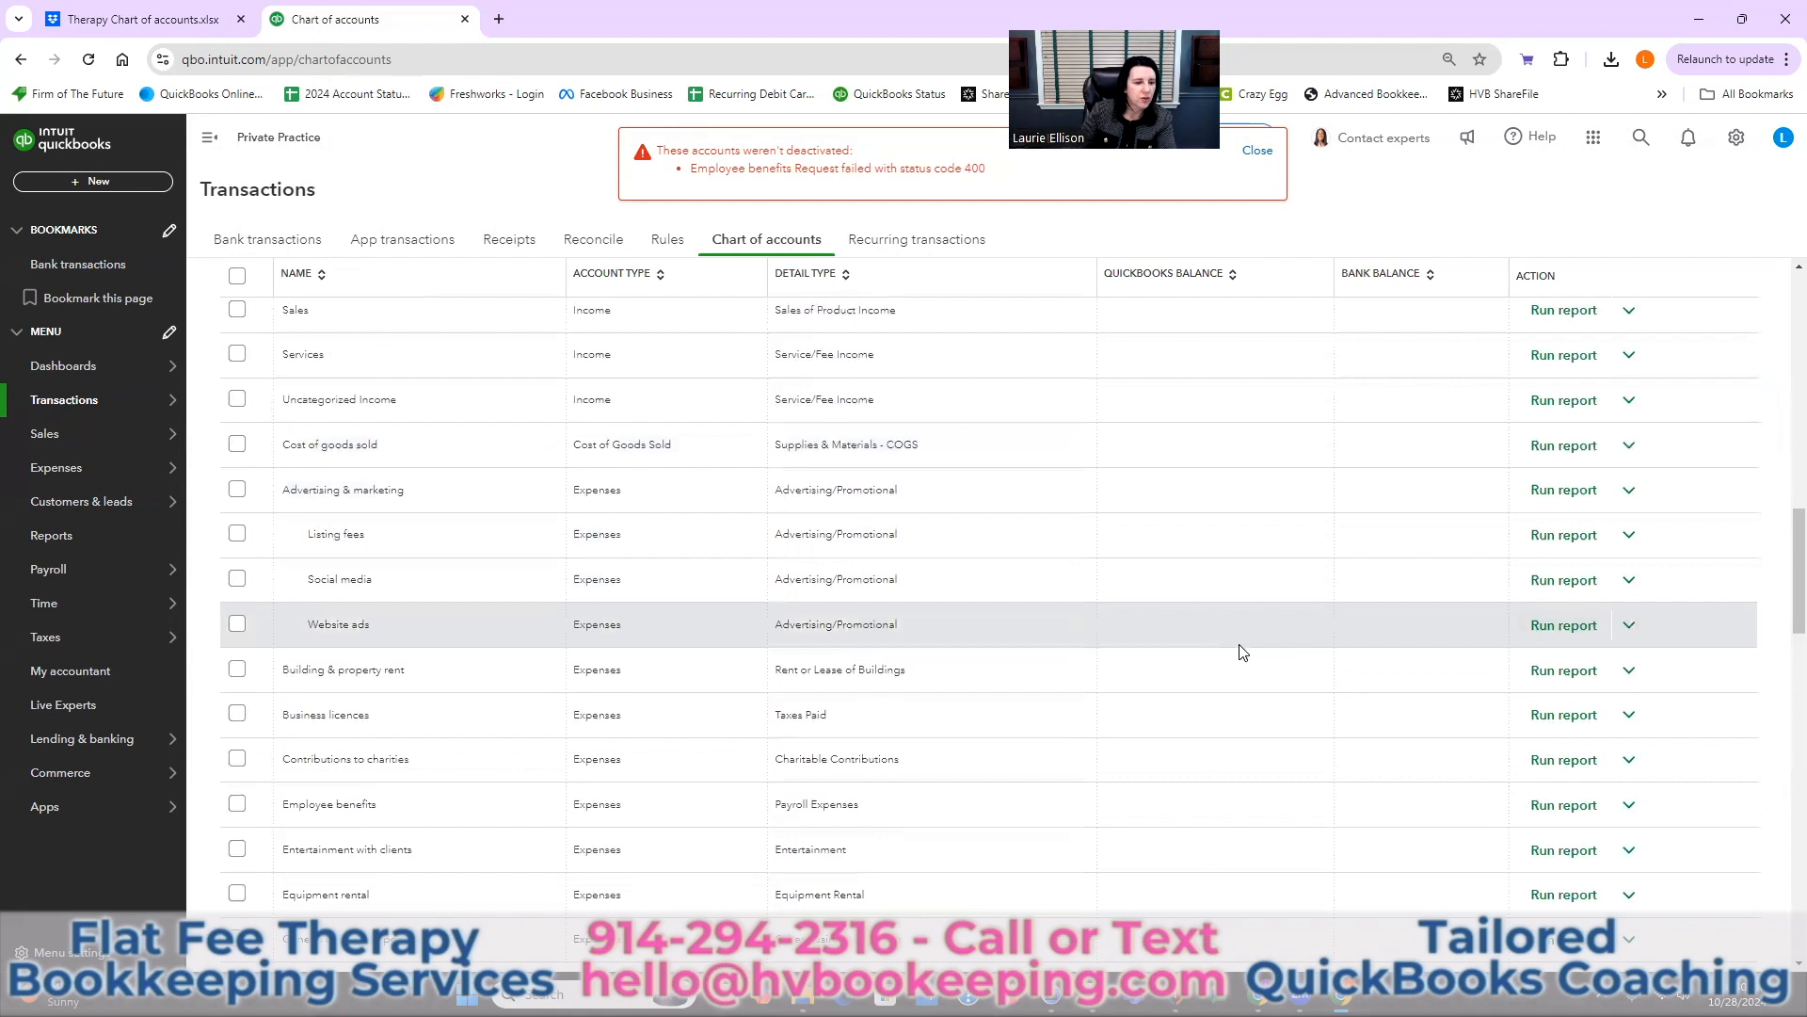
- Batch-deactivate Employee benefits, Entertainment with clients, Equipment rental, and General business expenses with its bad debt, bank fees, continuing education, memberships and uniforms subaccounts
scroll(1239, 649, down, 2)
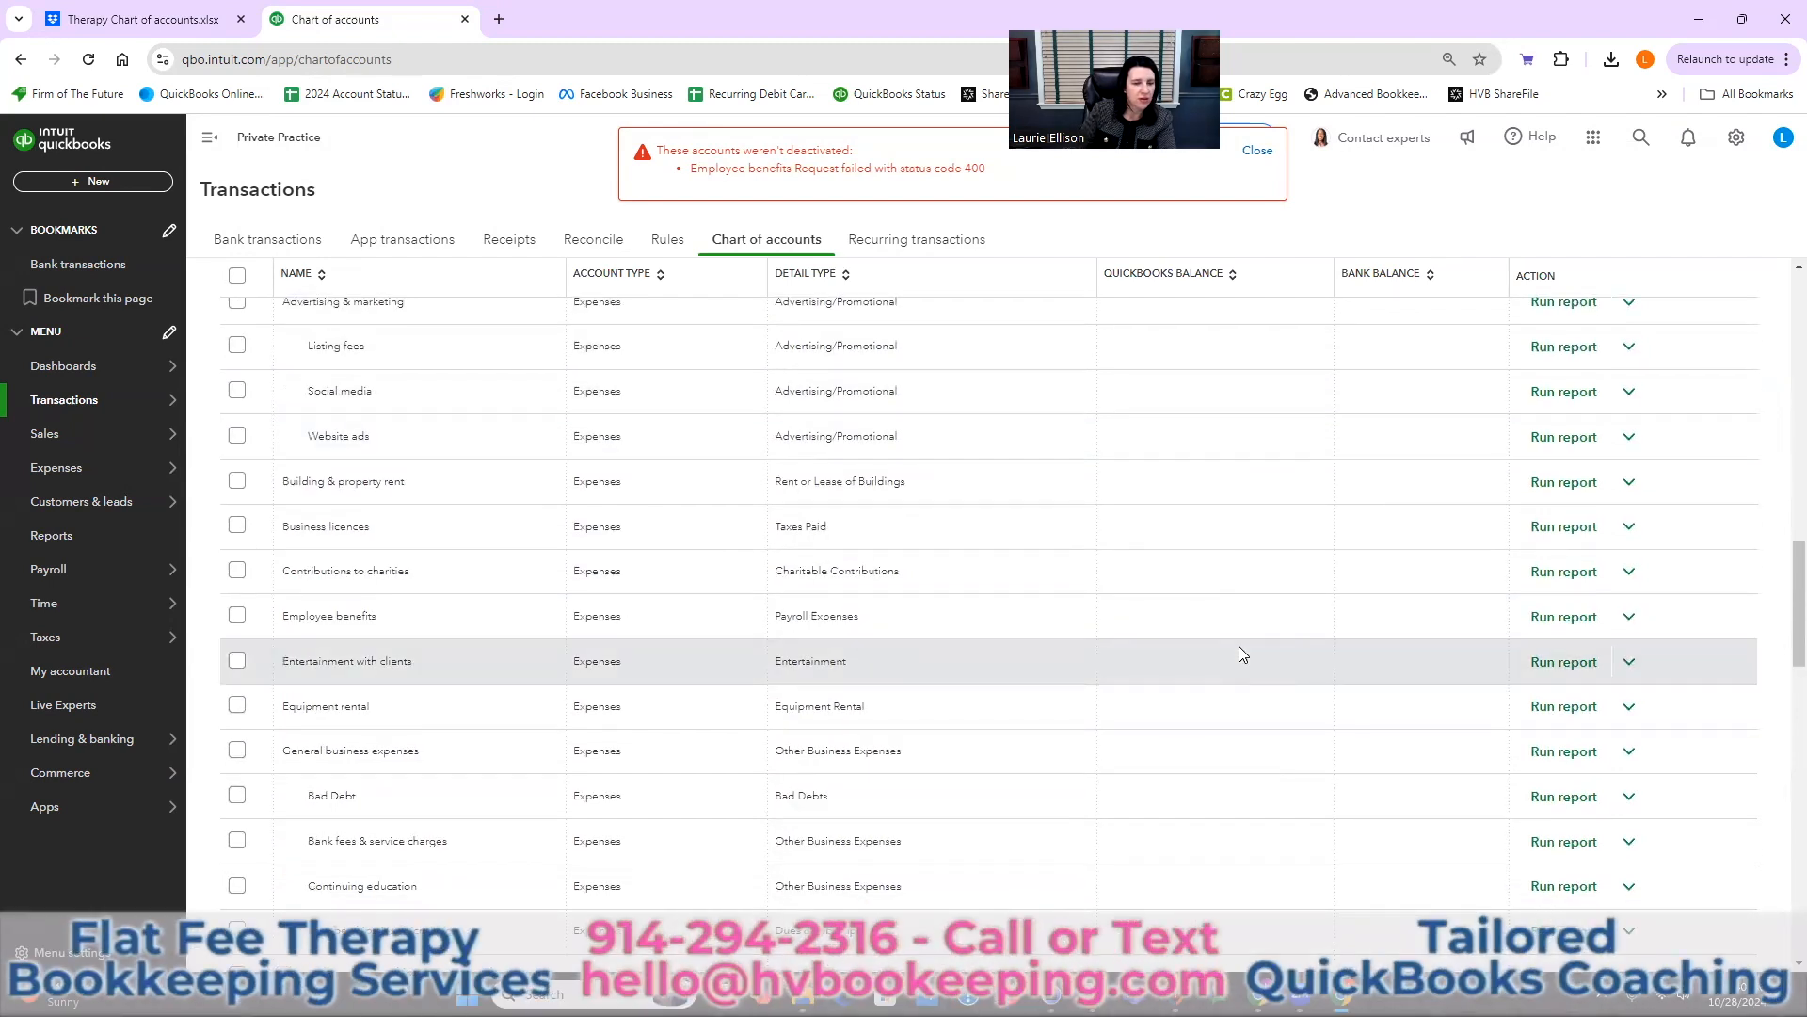
scroll(1239, 650, down, 2)
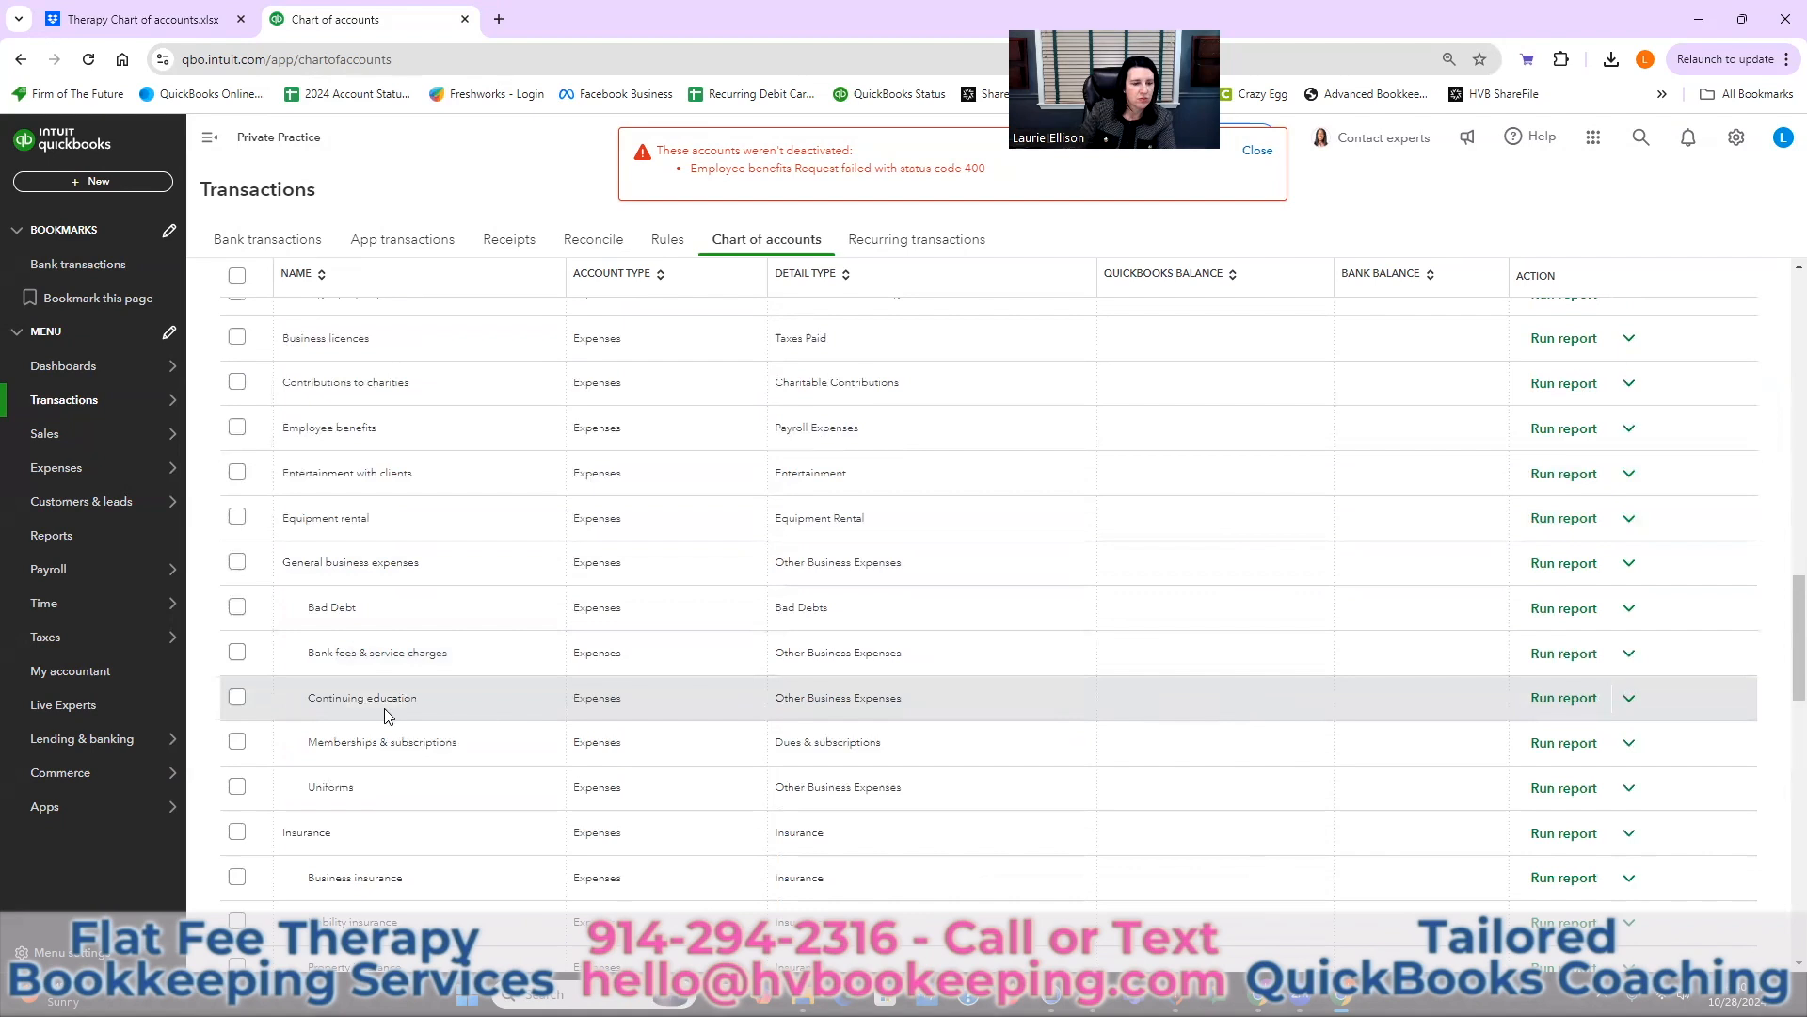
click(236, 787)
click(236, 741)
click(236, 698)
click(236, 650)
click(236, 606)
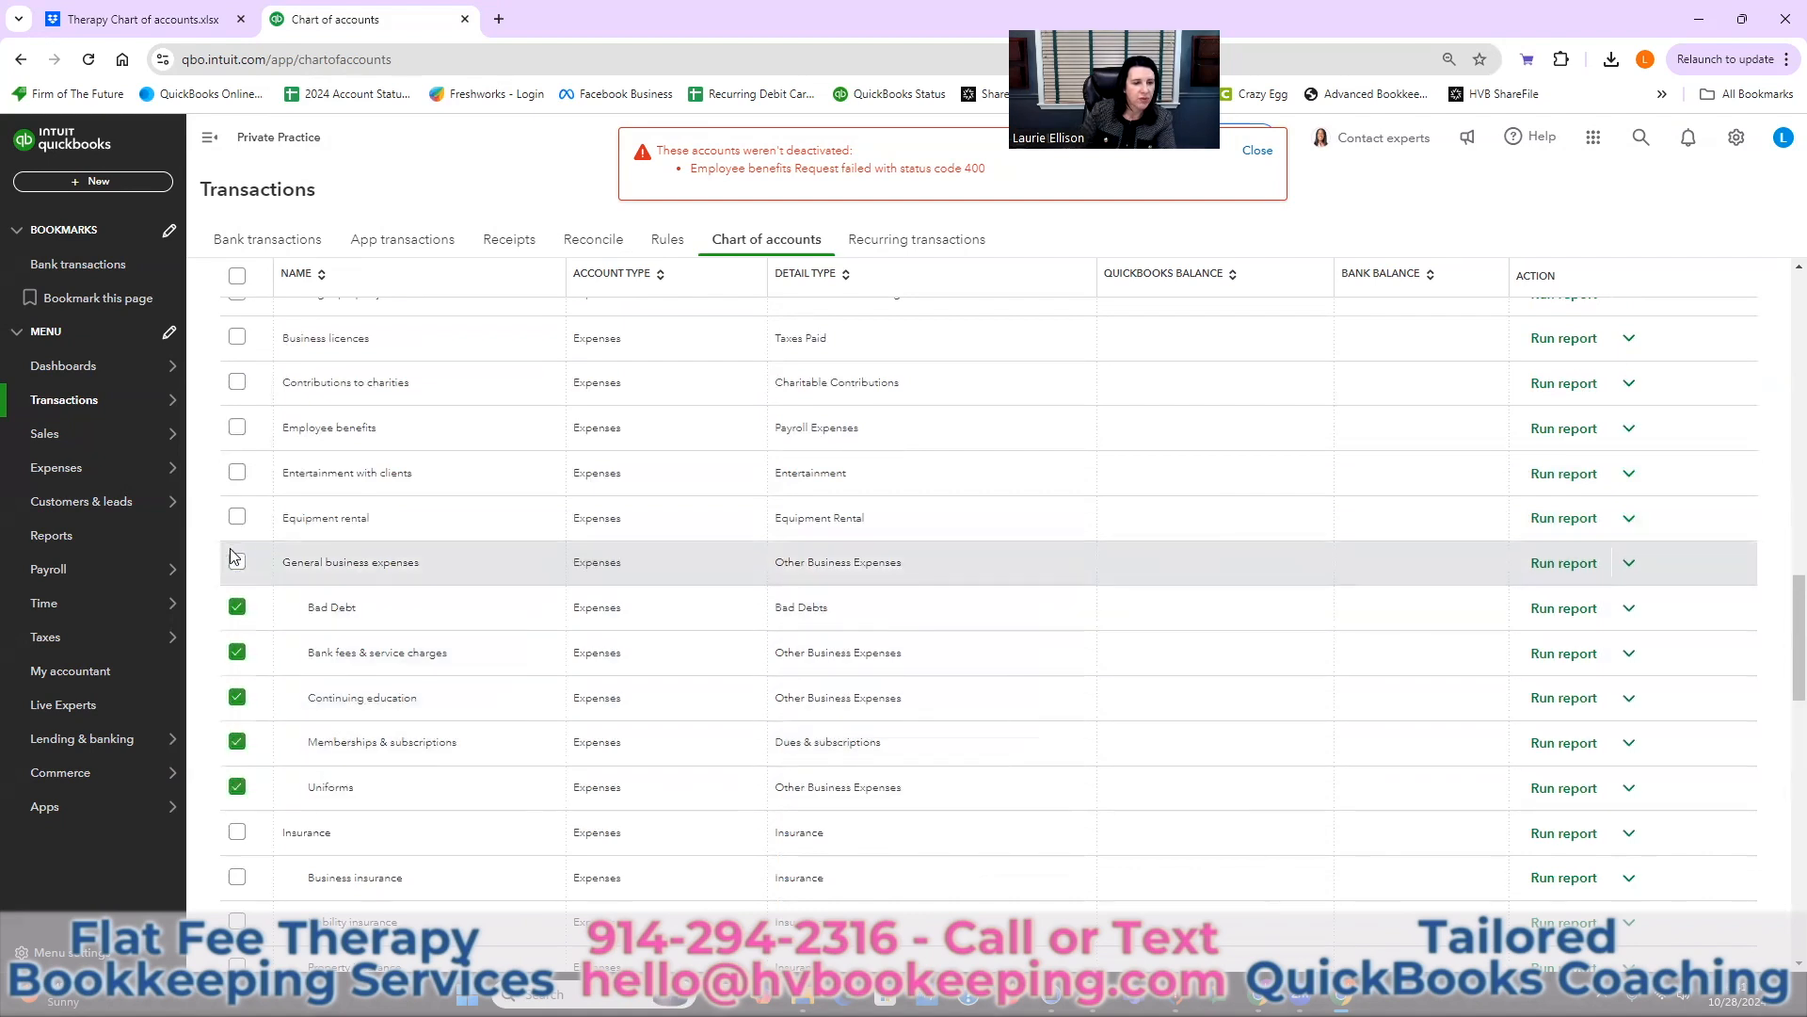
click(236, 562)
click(236, 518)
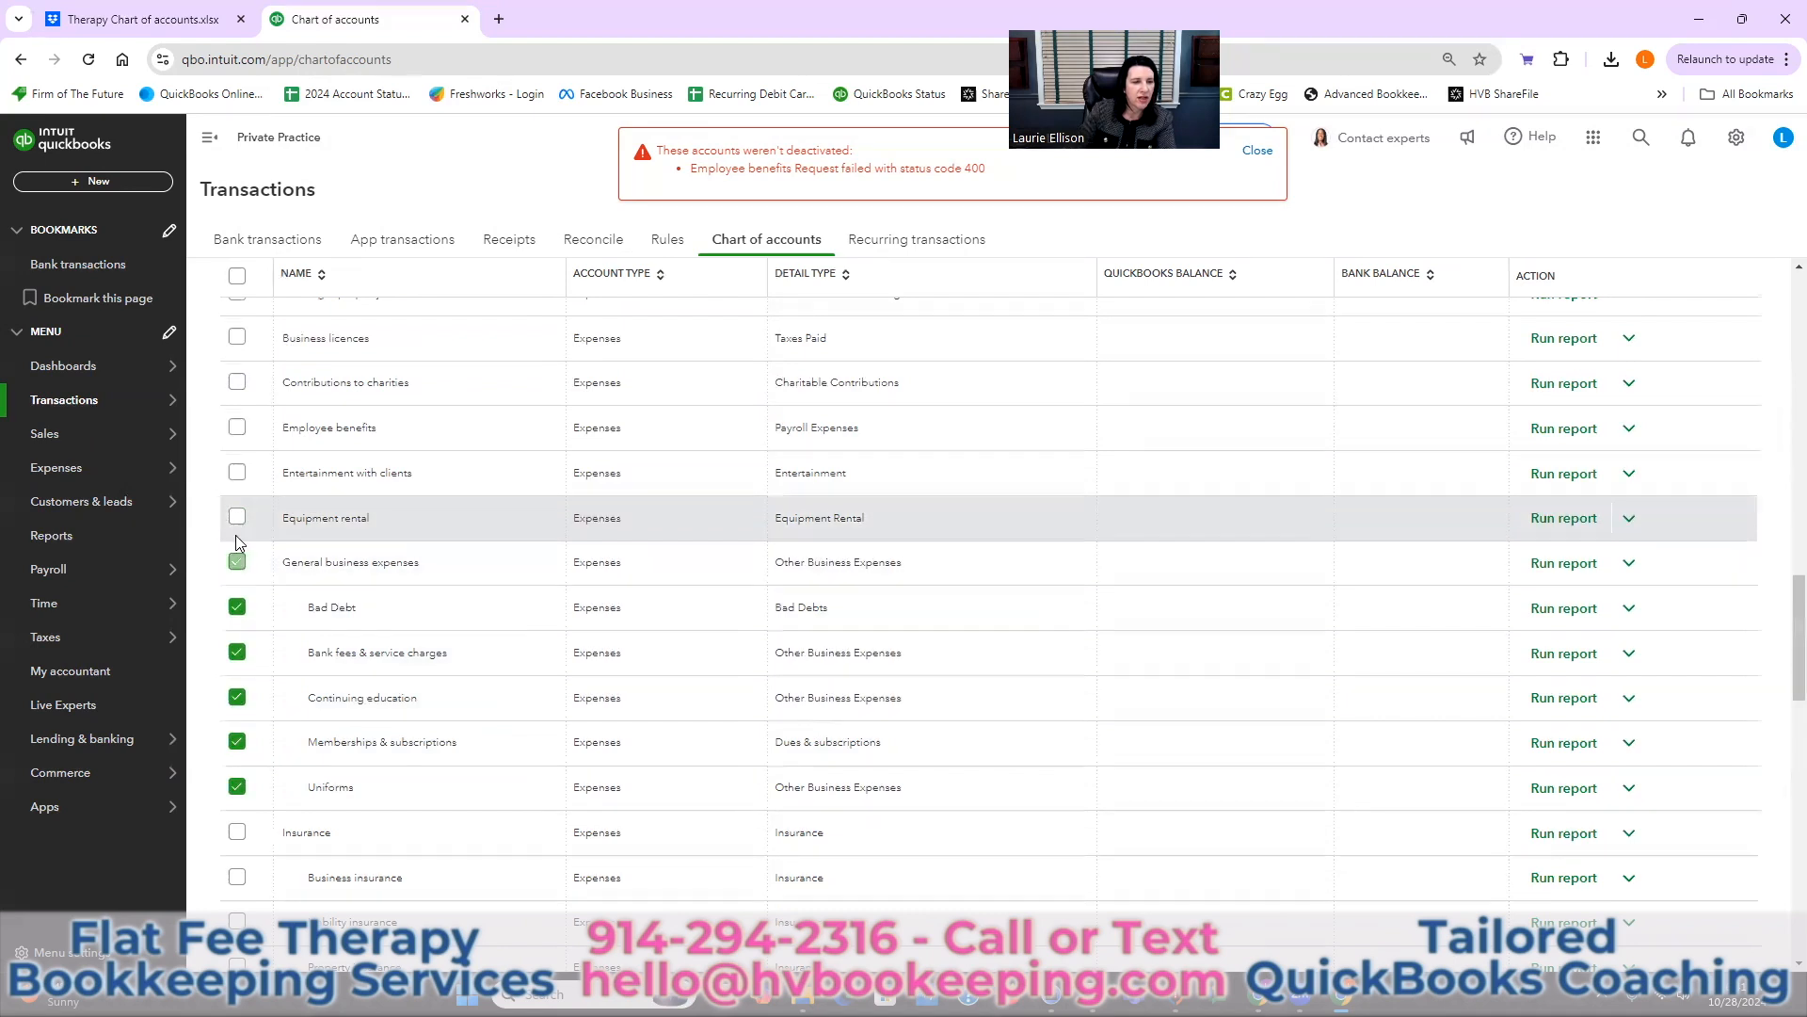
click(236, 472)
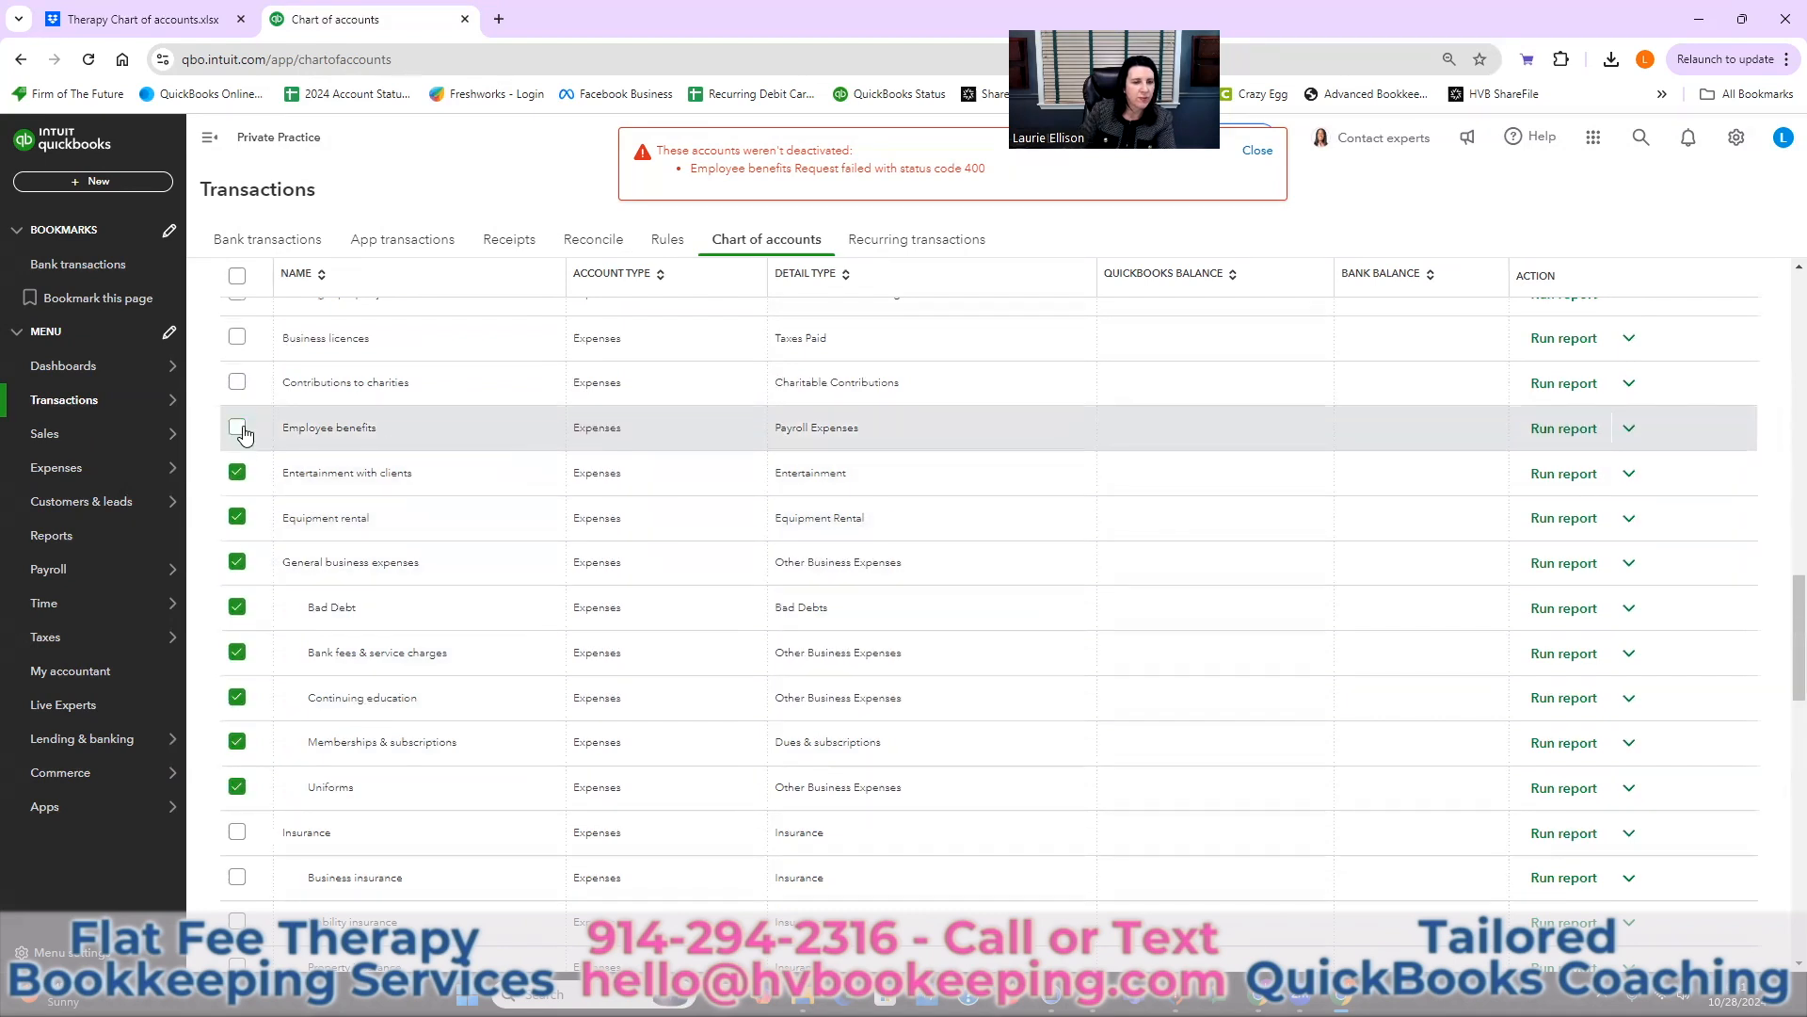
scroll(244, 725, up, 15)
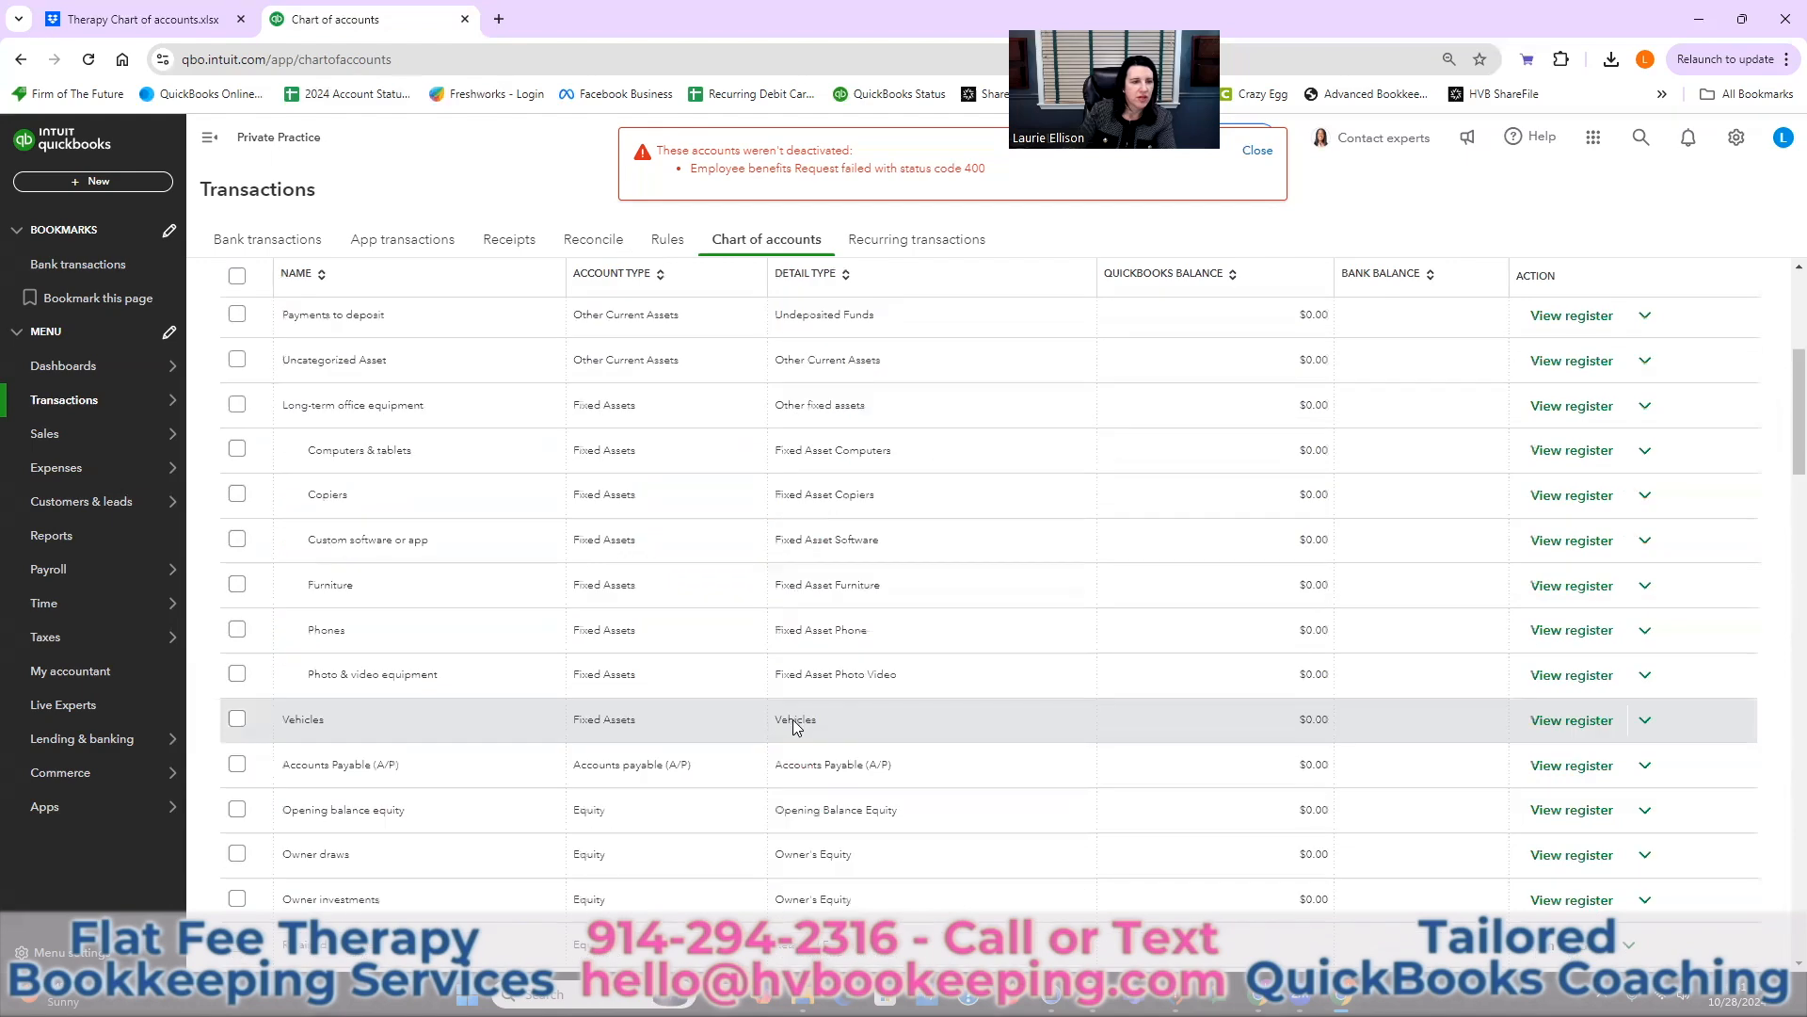
click(301, 562)
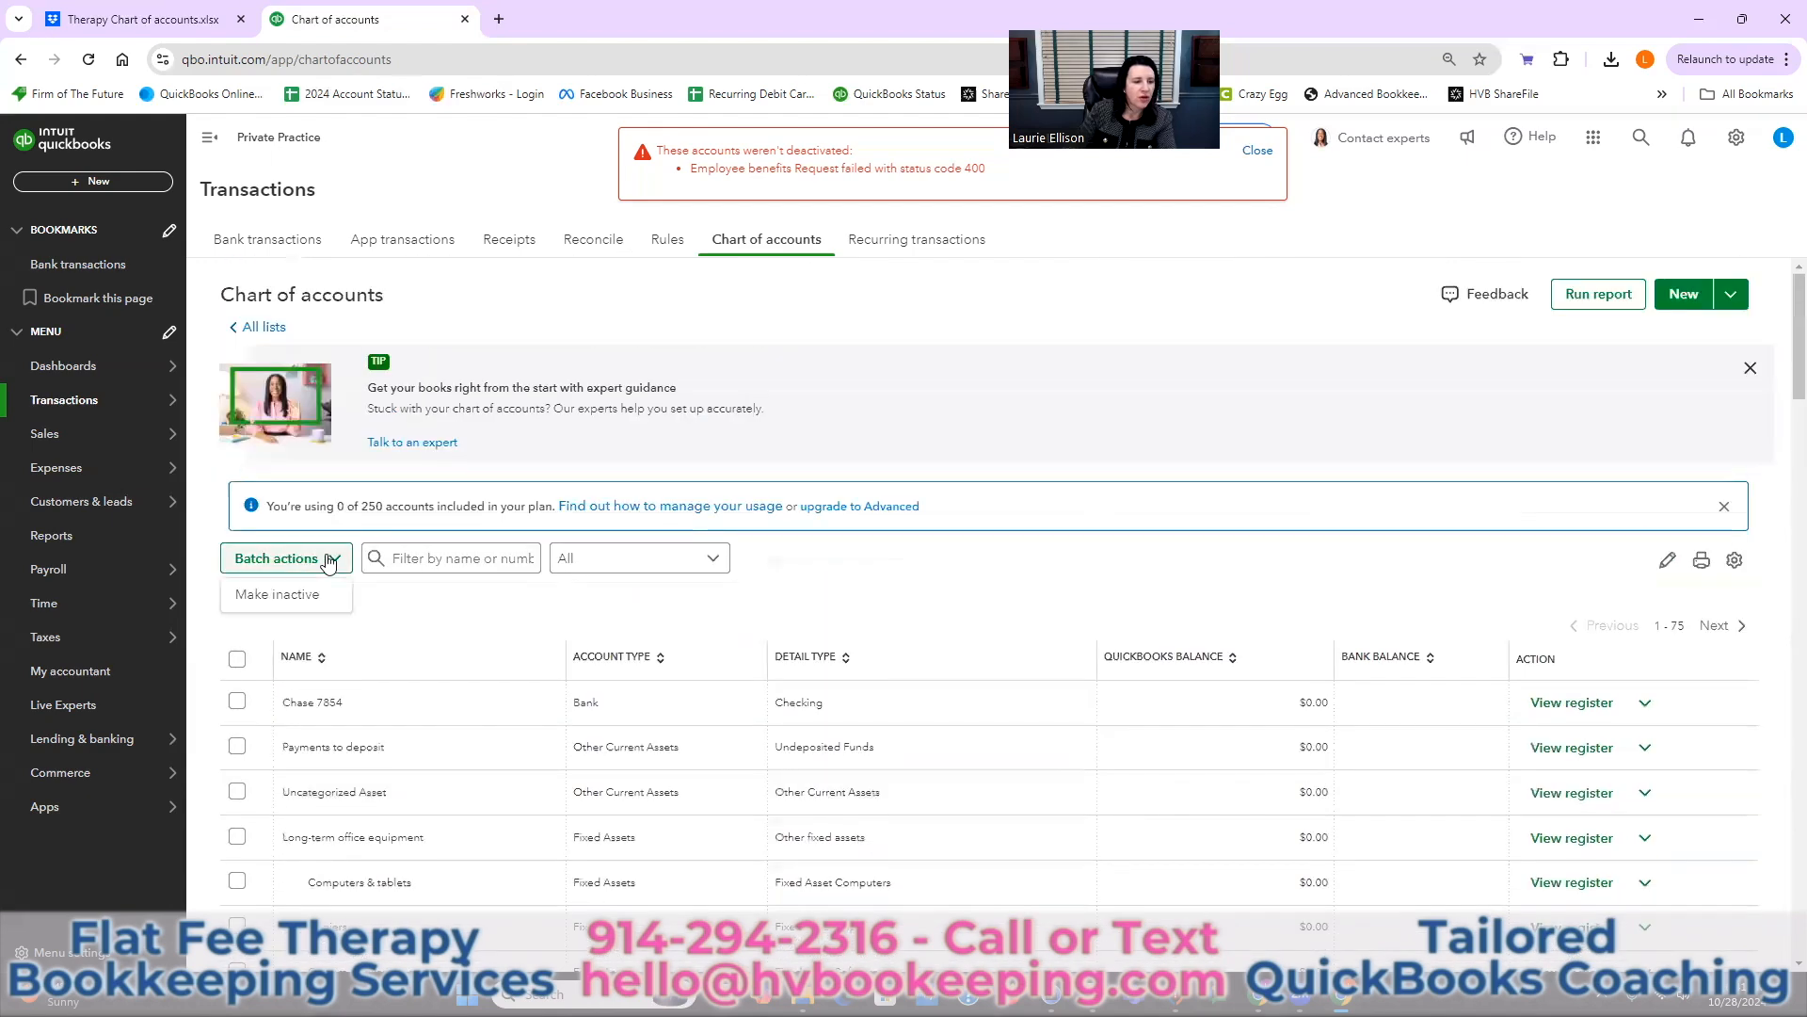
click(302, 597)
click(1044, 624)
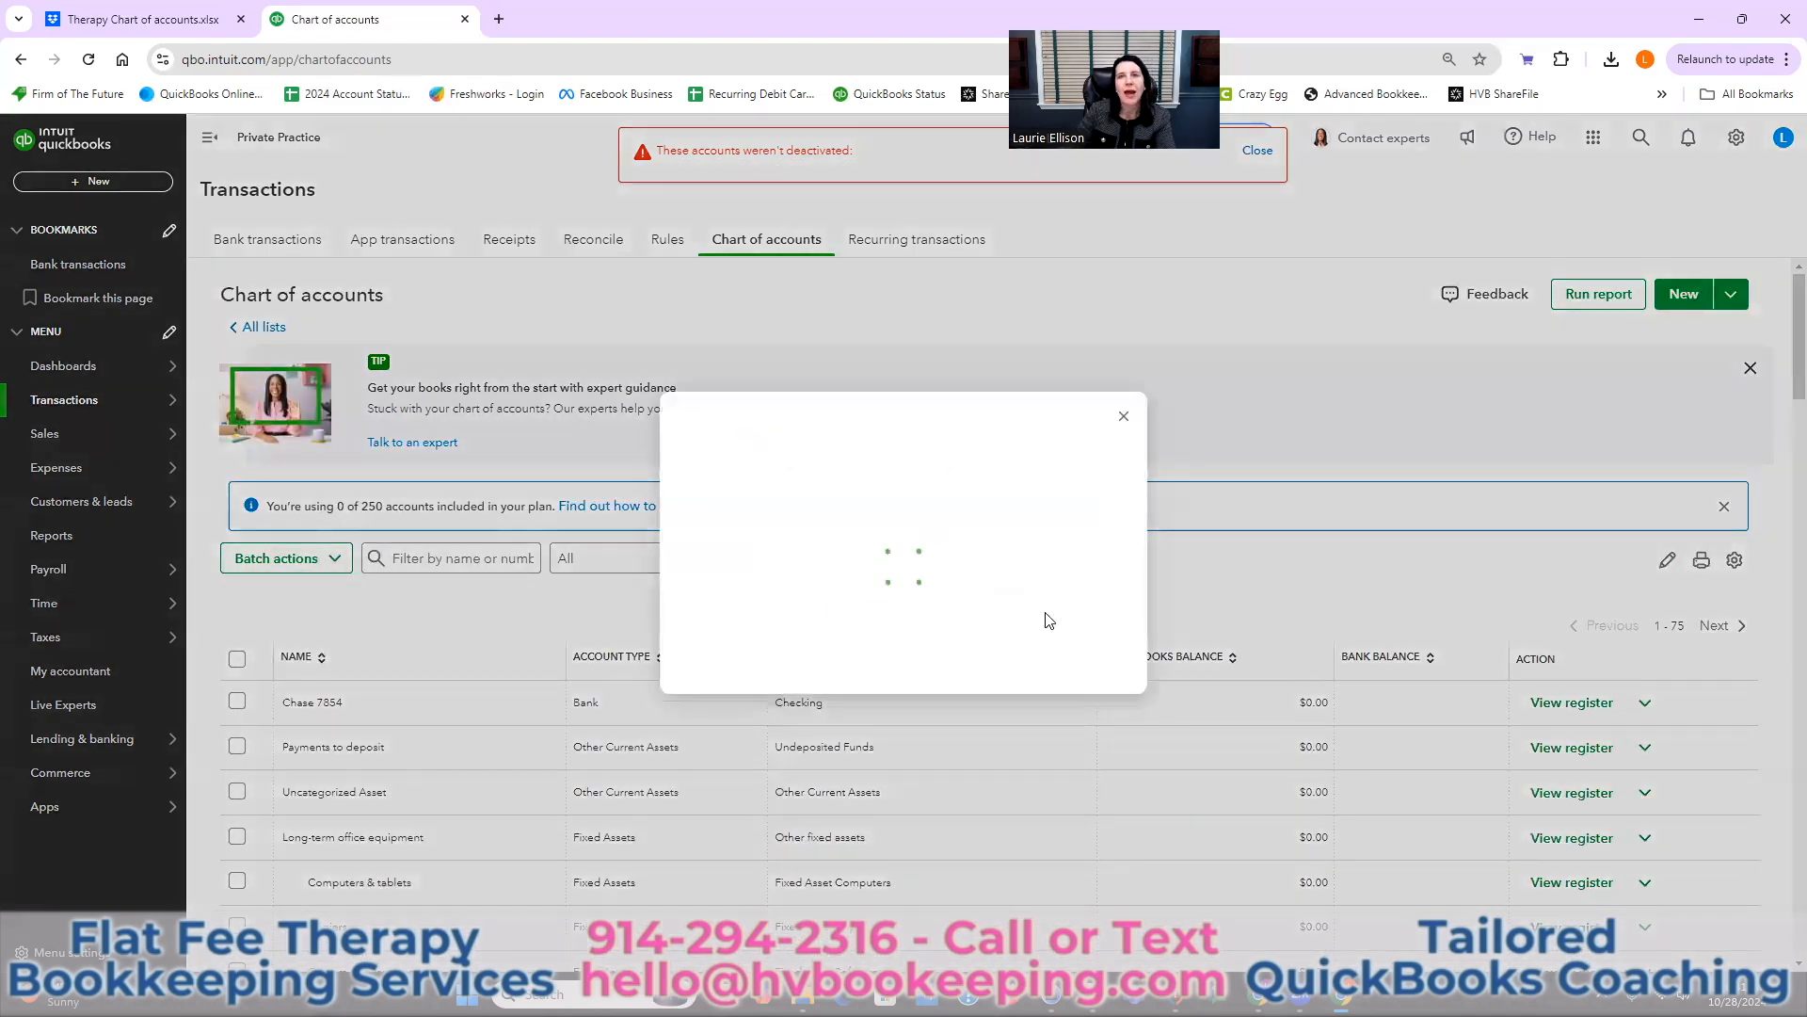
click(1064, 701)
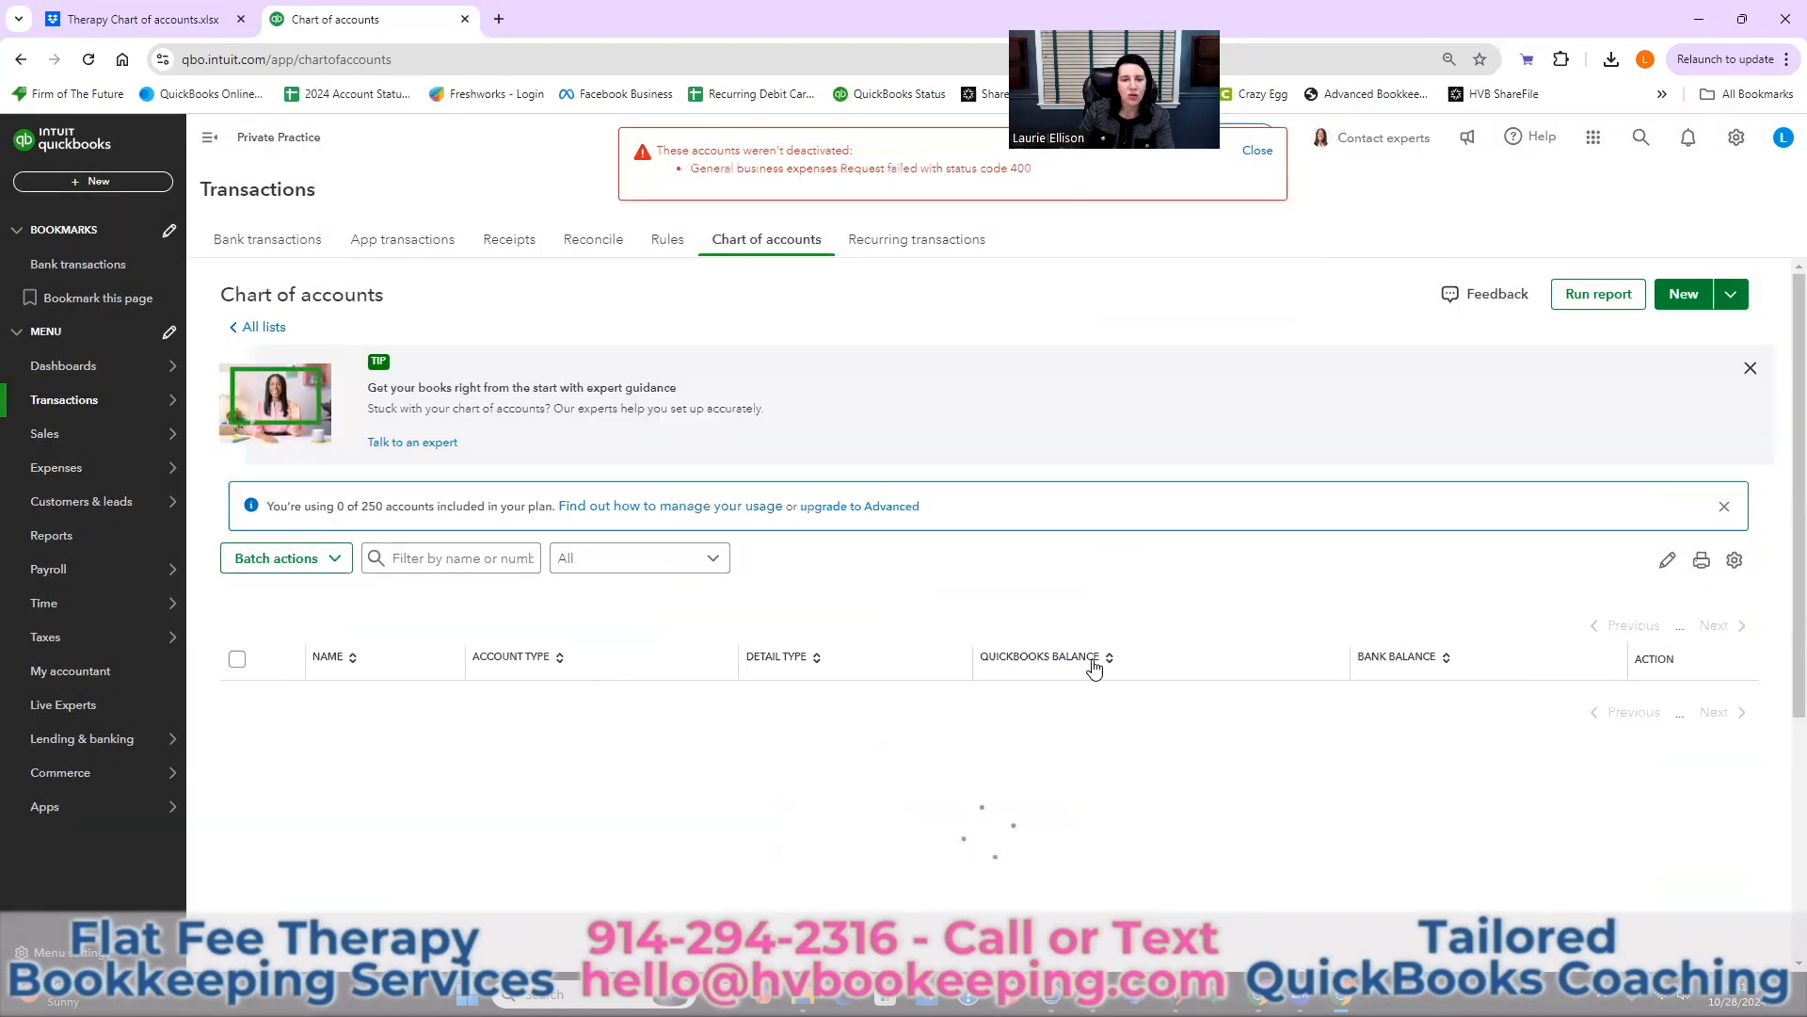
- Make the Mortgage interest subaccount under Interest paid inactive
scroll(1102, 659, down, 10)
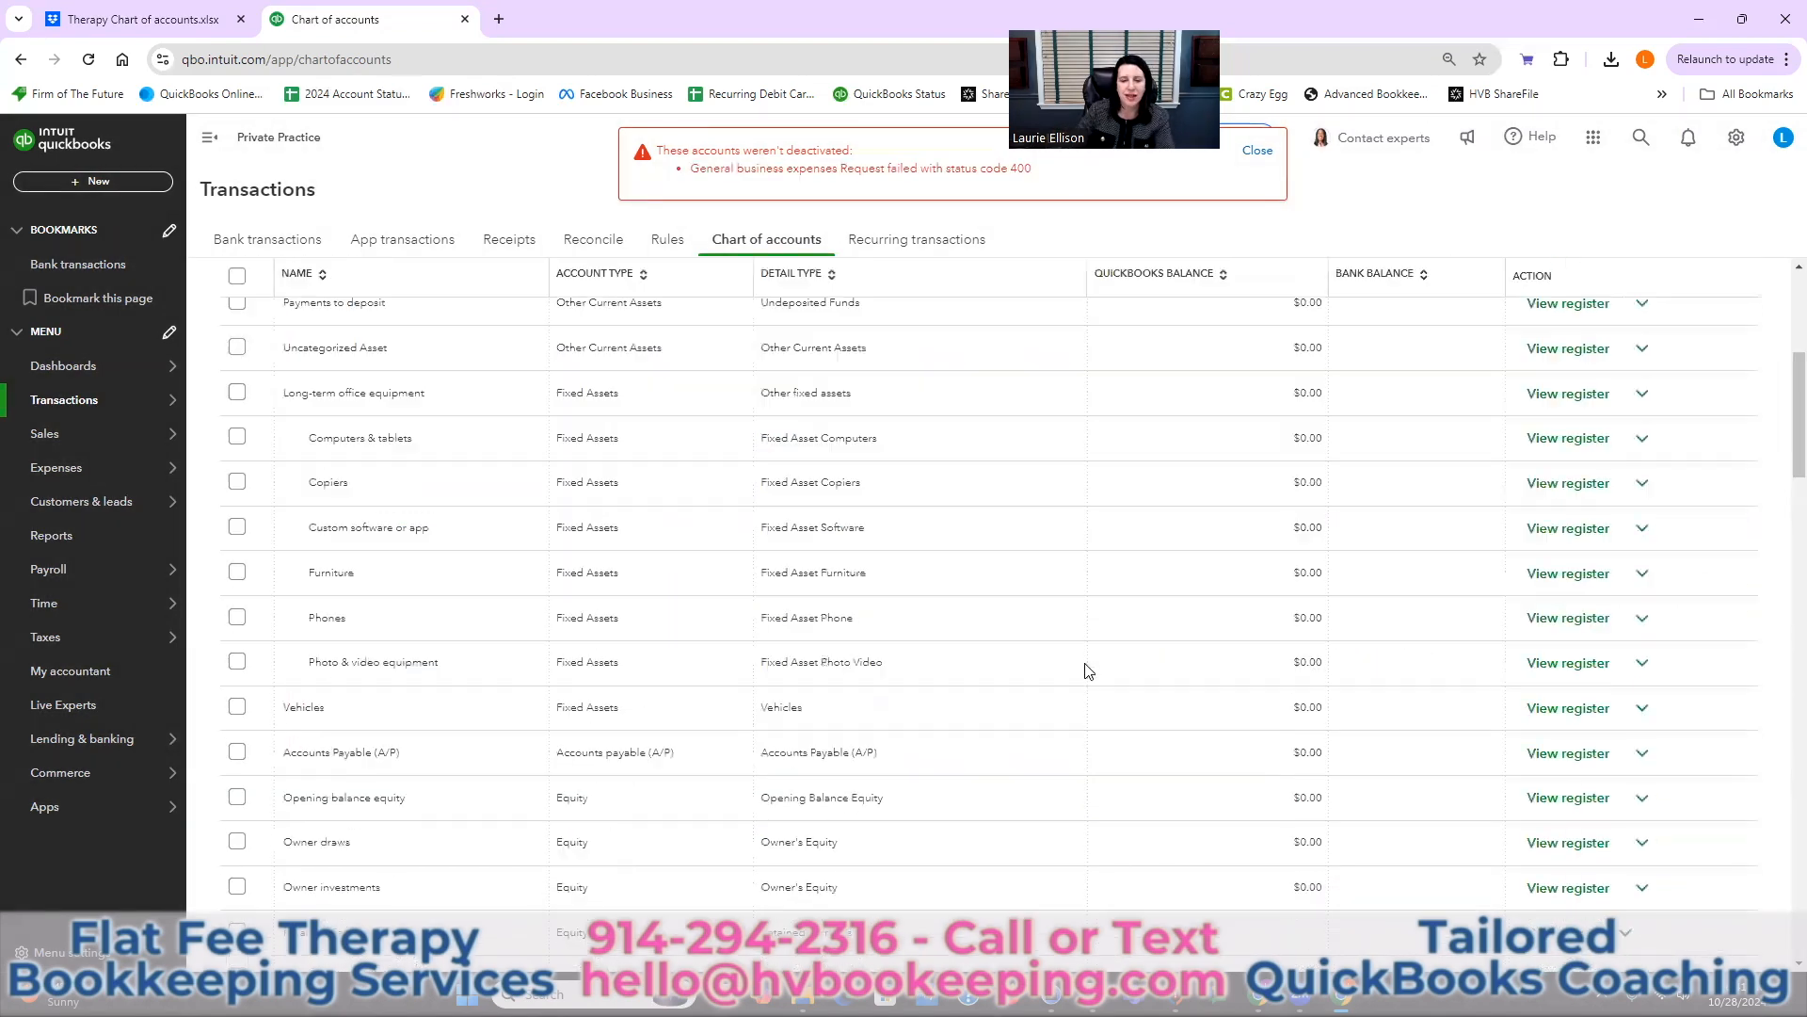
scroll(1106, 677, down, 1)
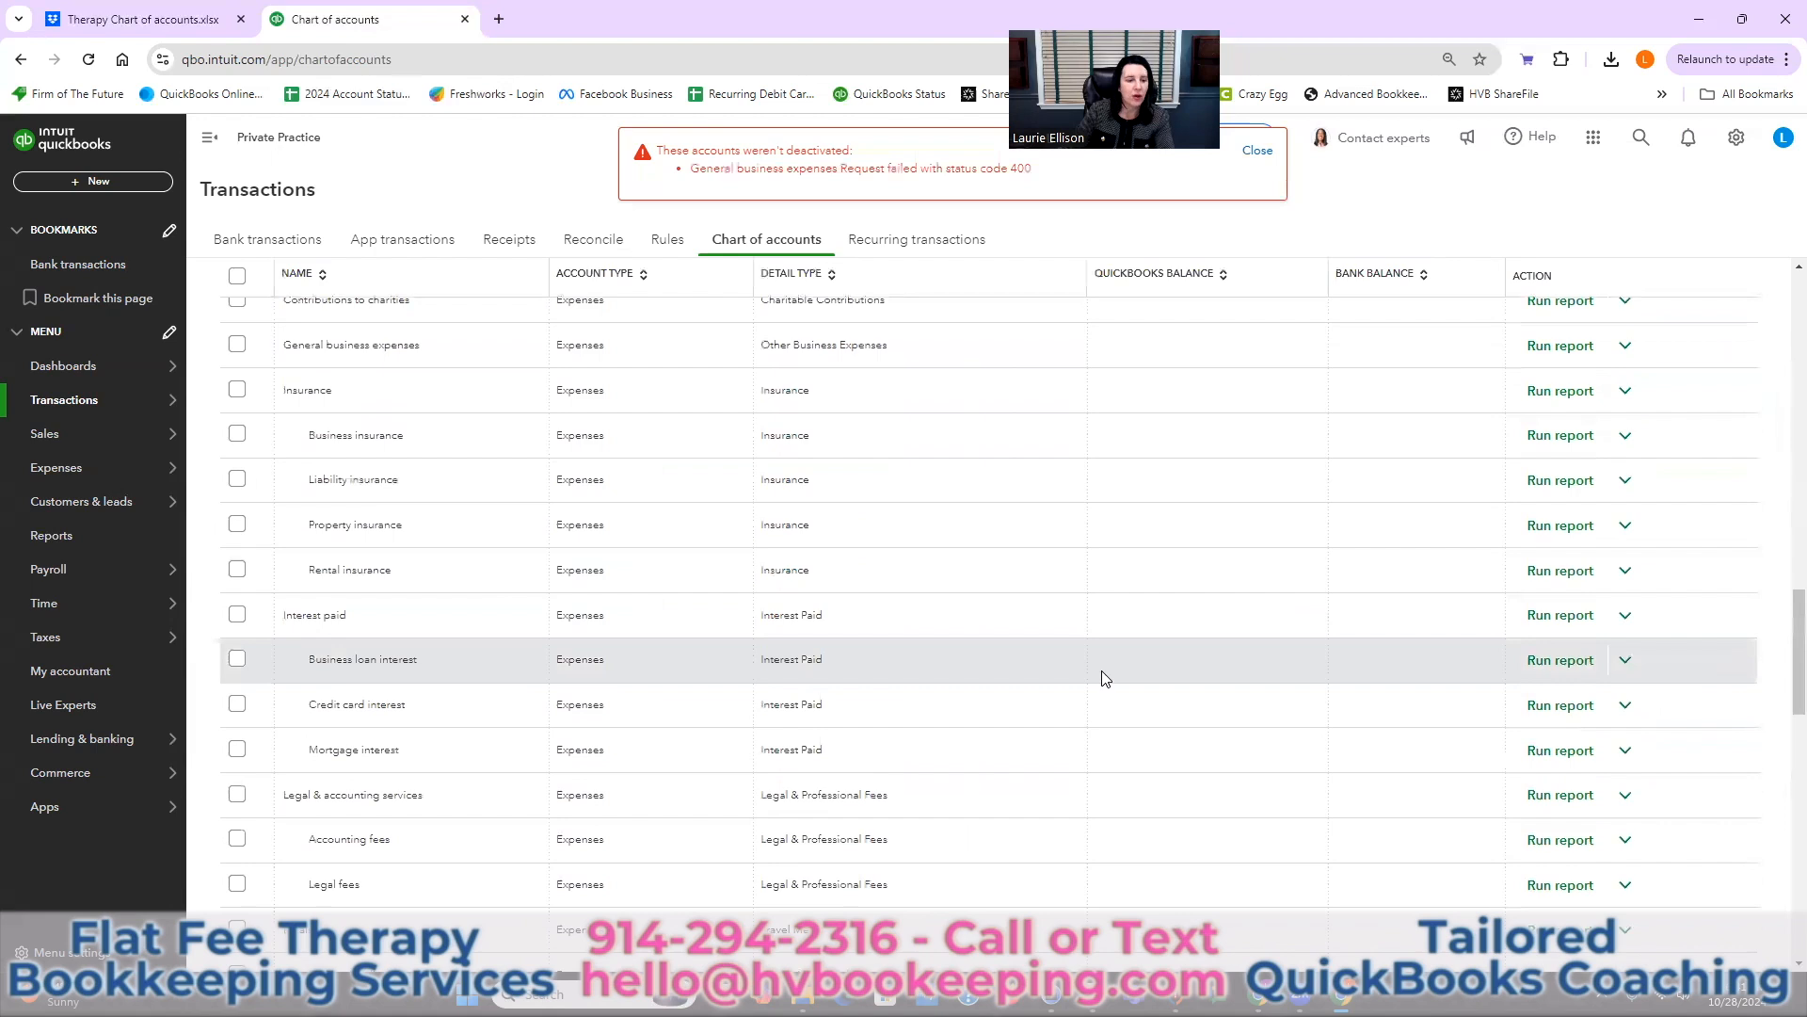
click(237, 749)
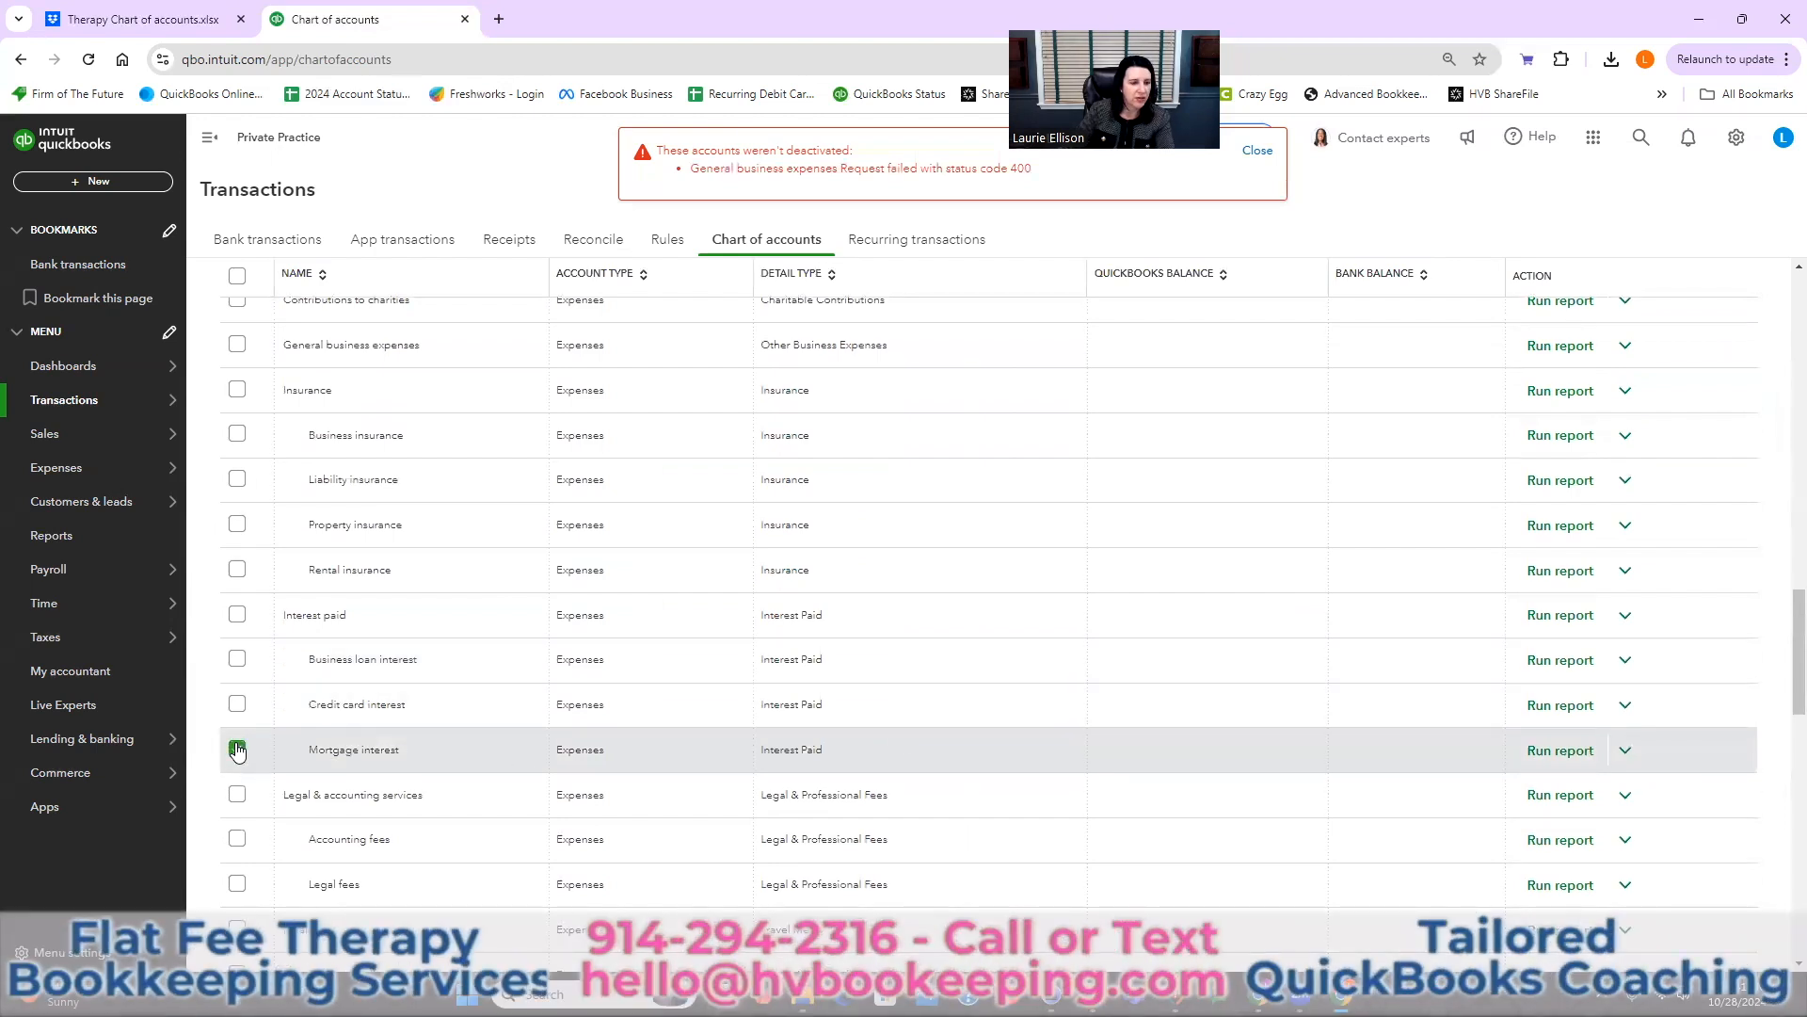
click(1626, 750)
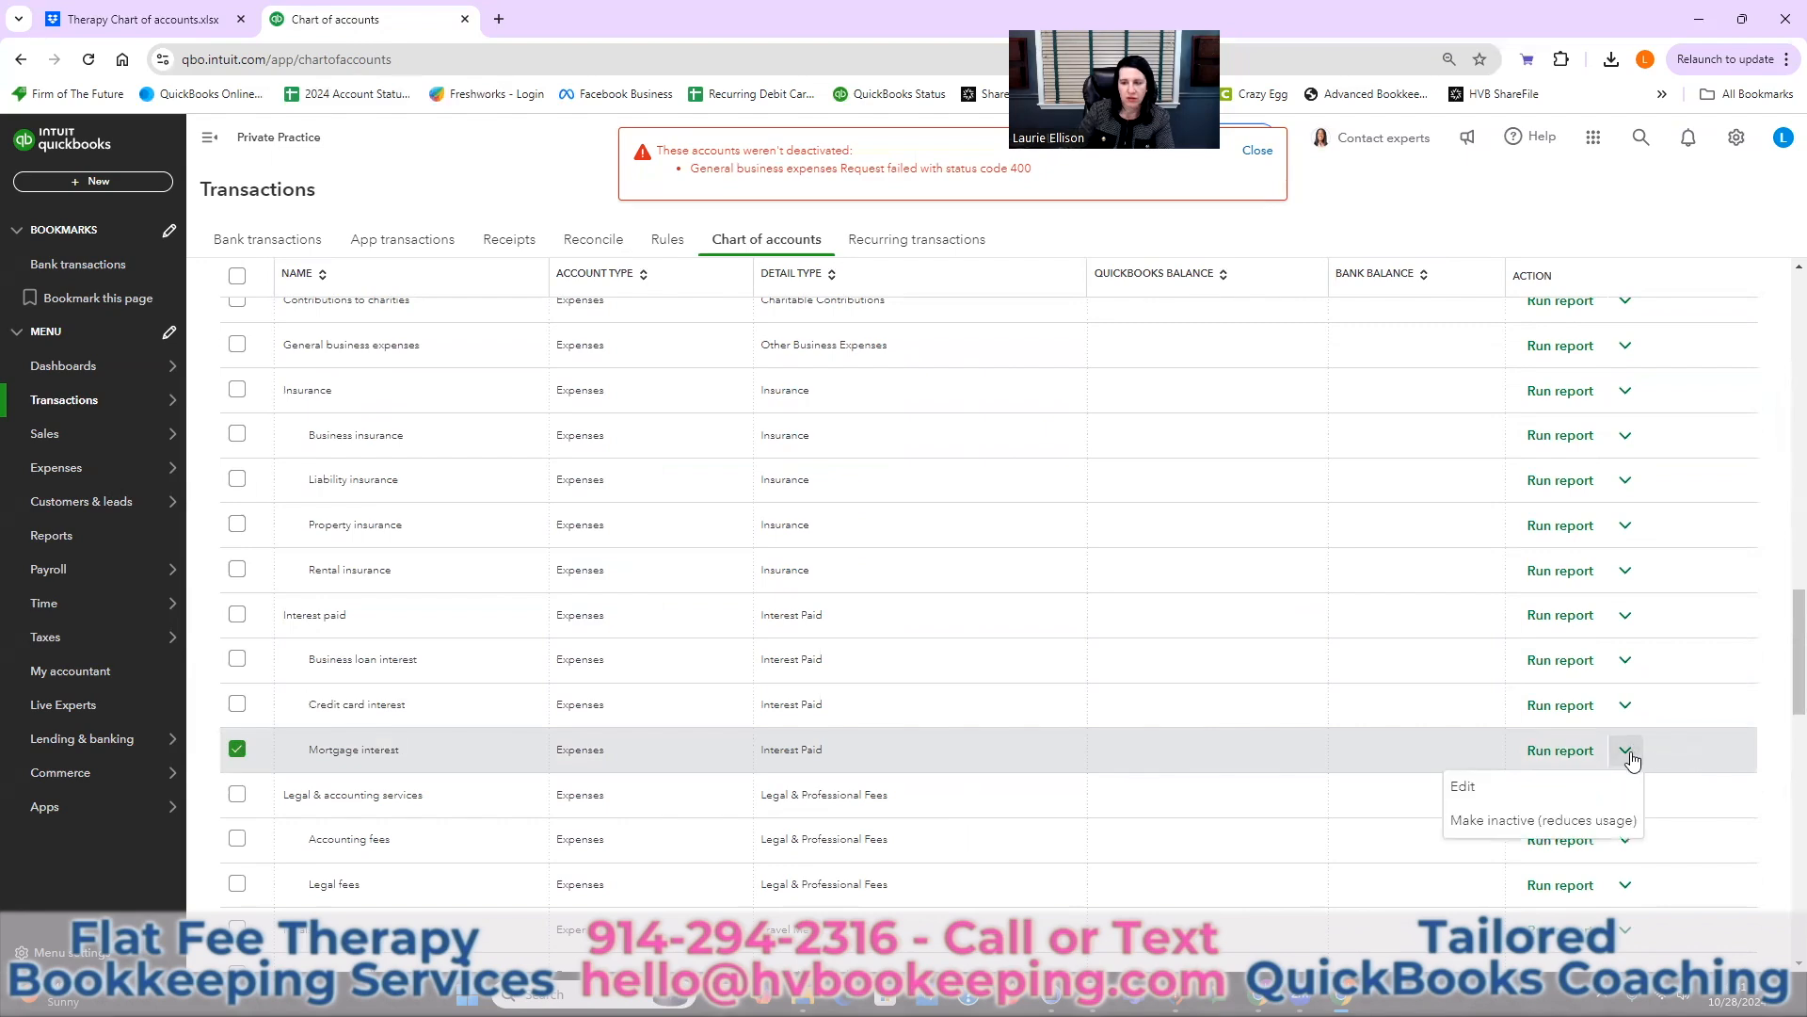
click(1480, 825)
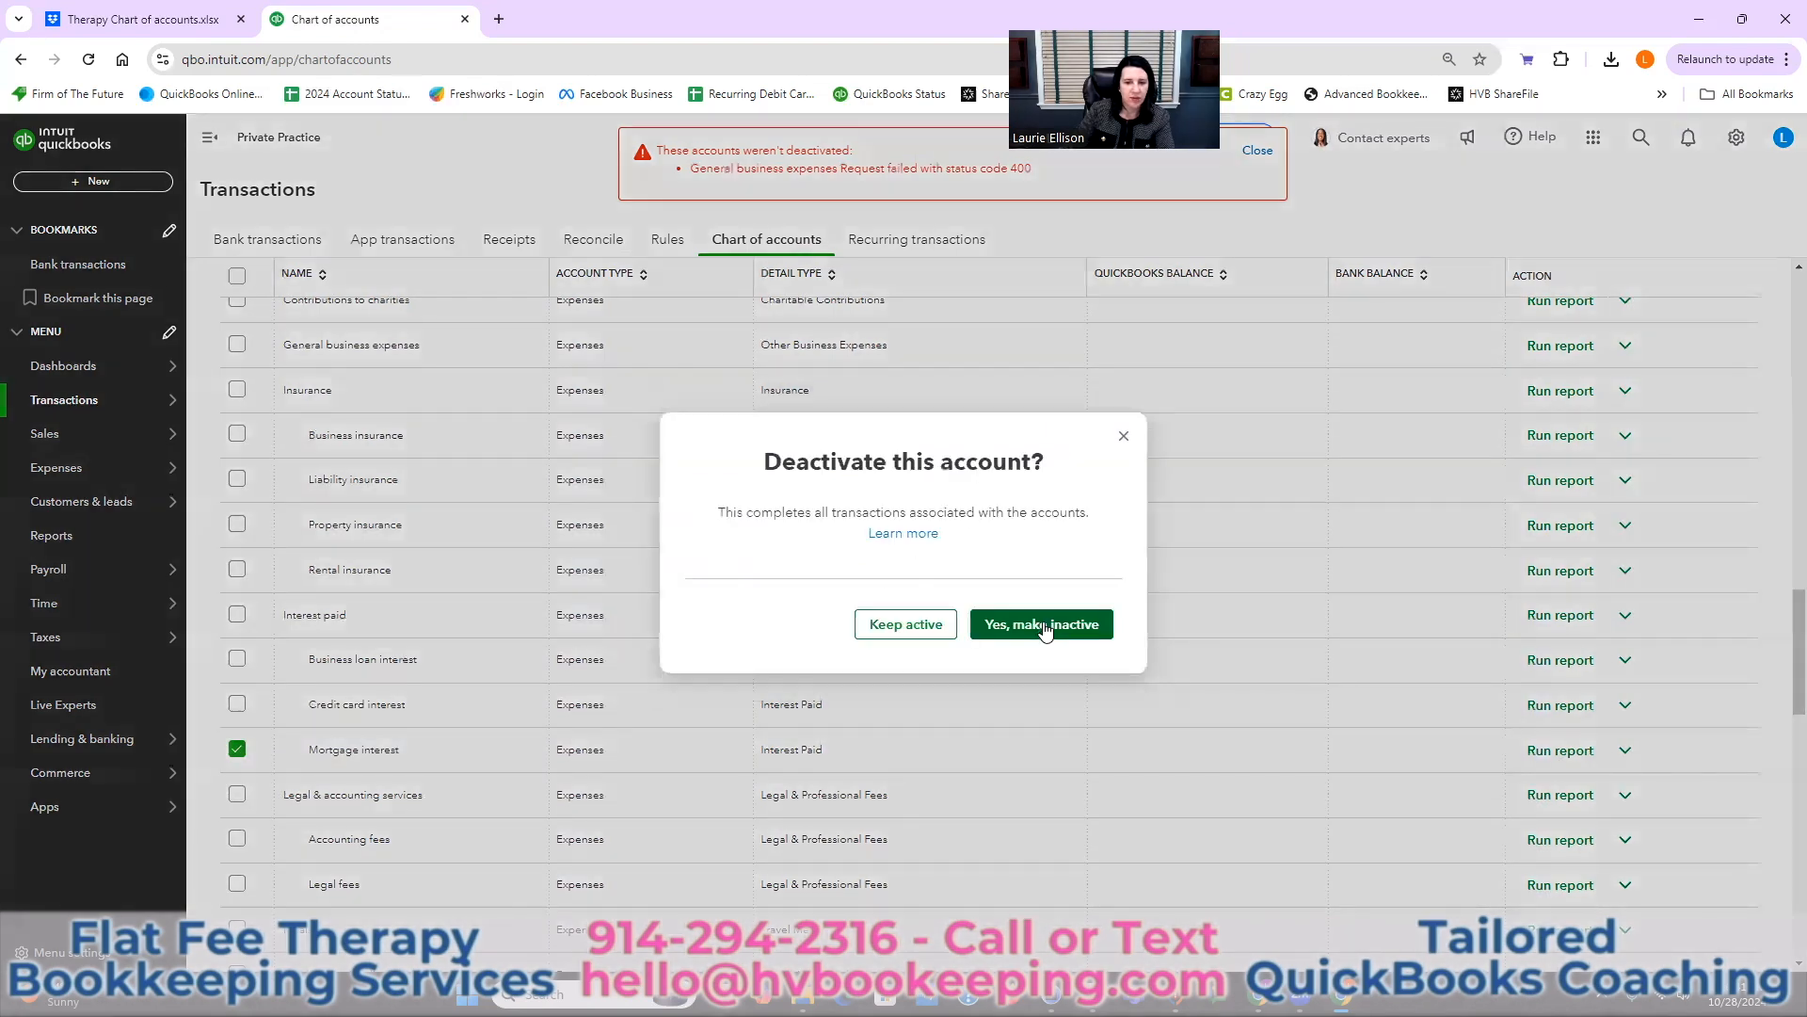
click(1041, 623)
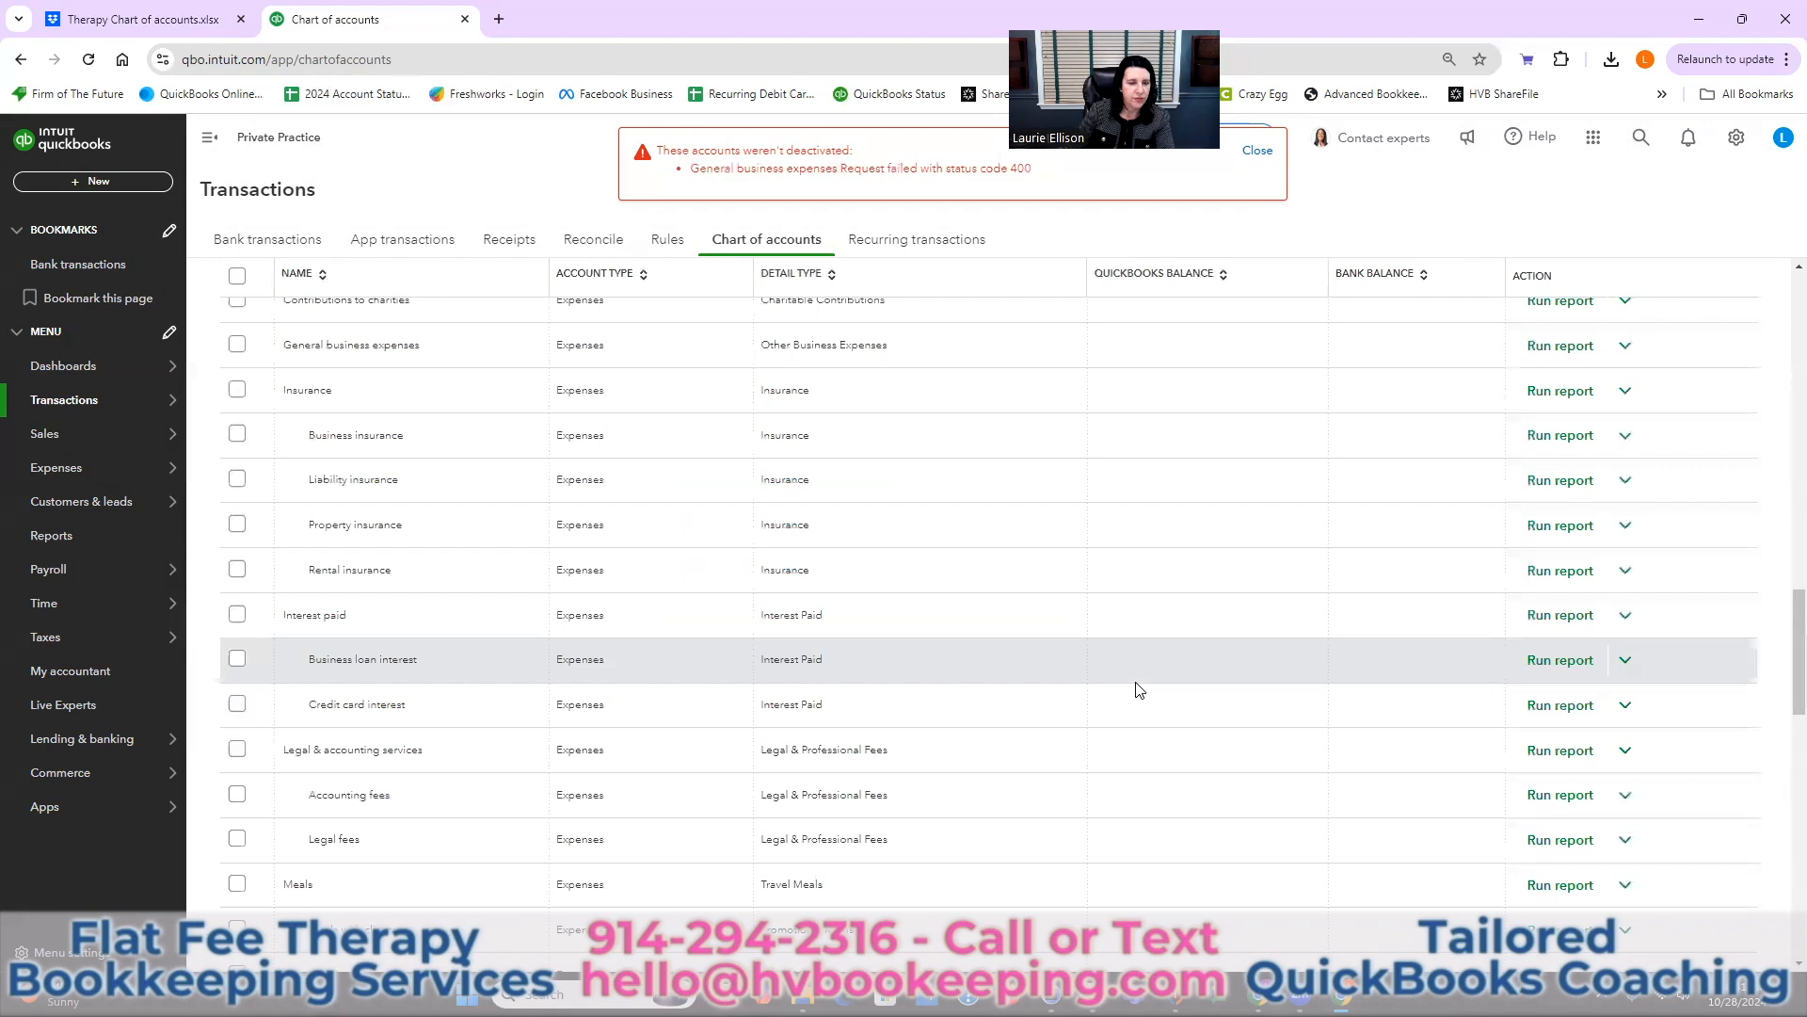
- Batch-deactivate the Meals expense account together with its Meals with clients and Travel meals subaccounts
scroll(1139, 690, down, 3)
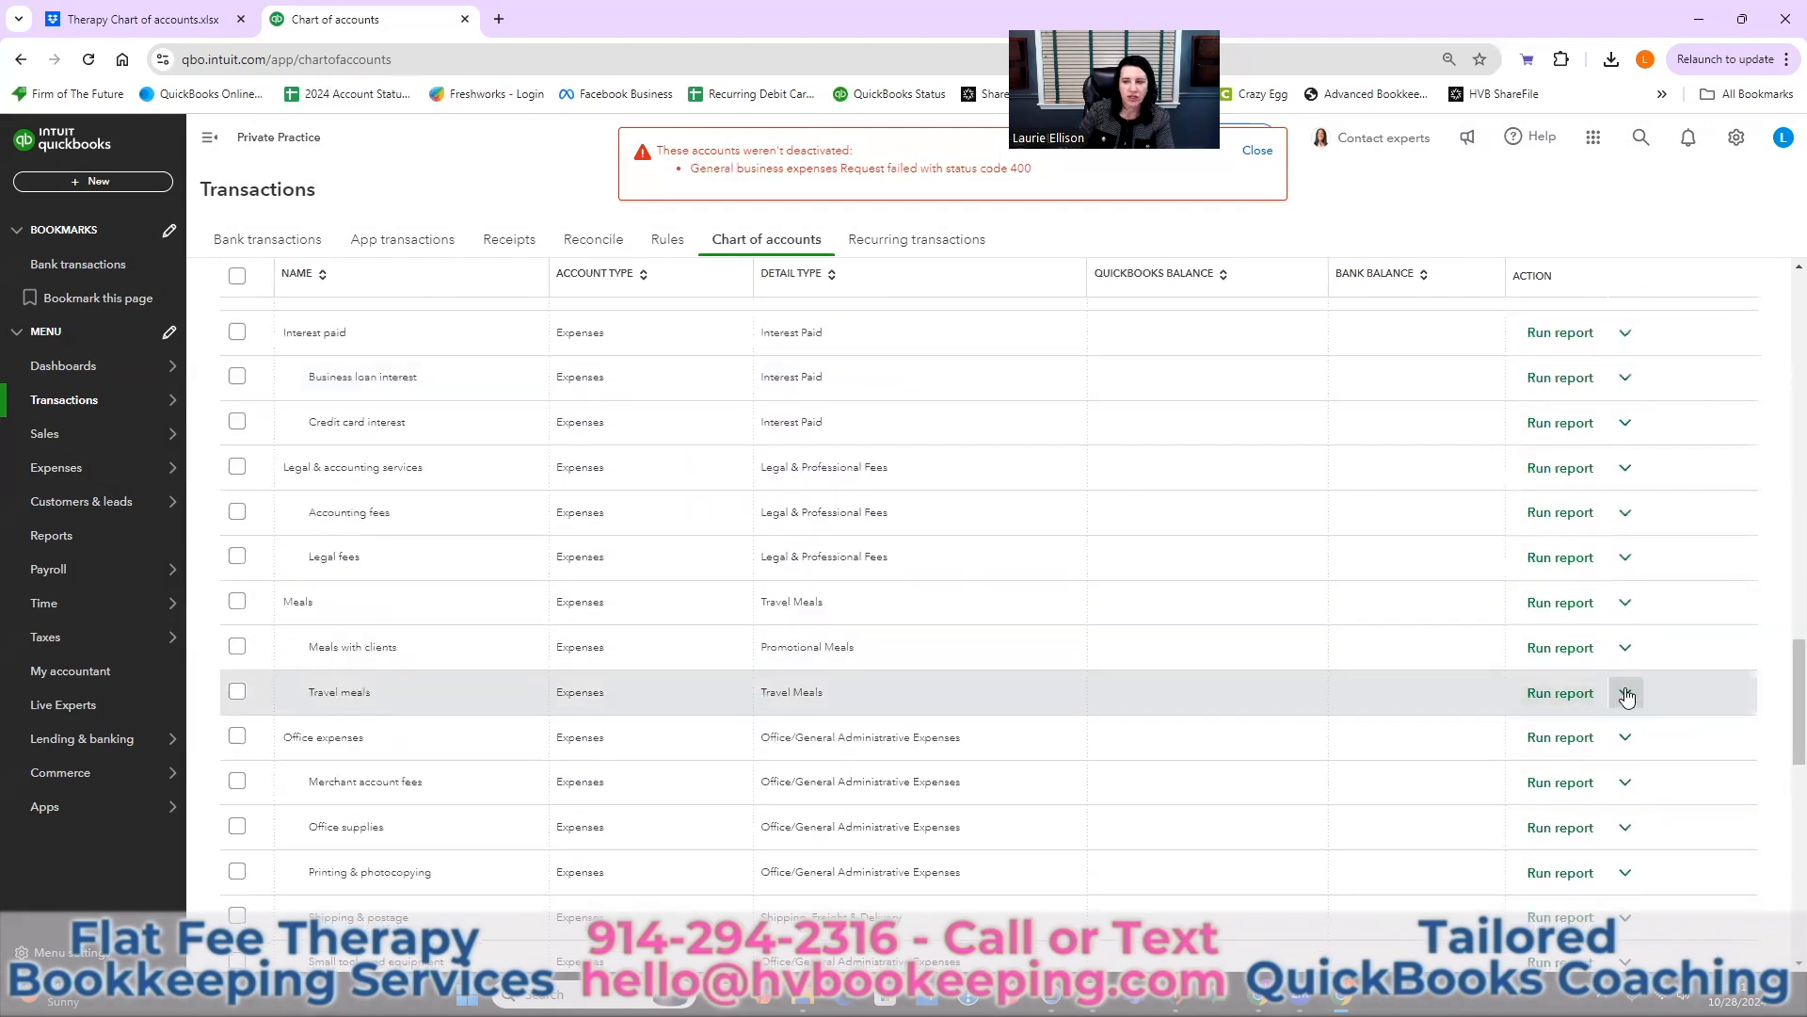
click(1626, 694)
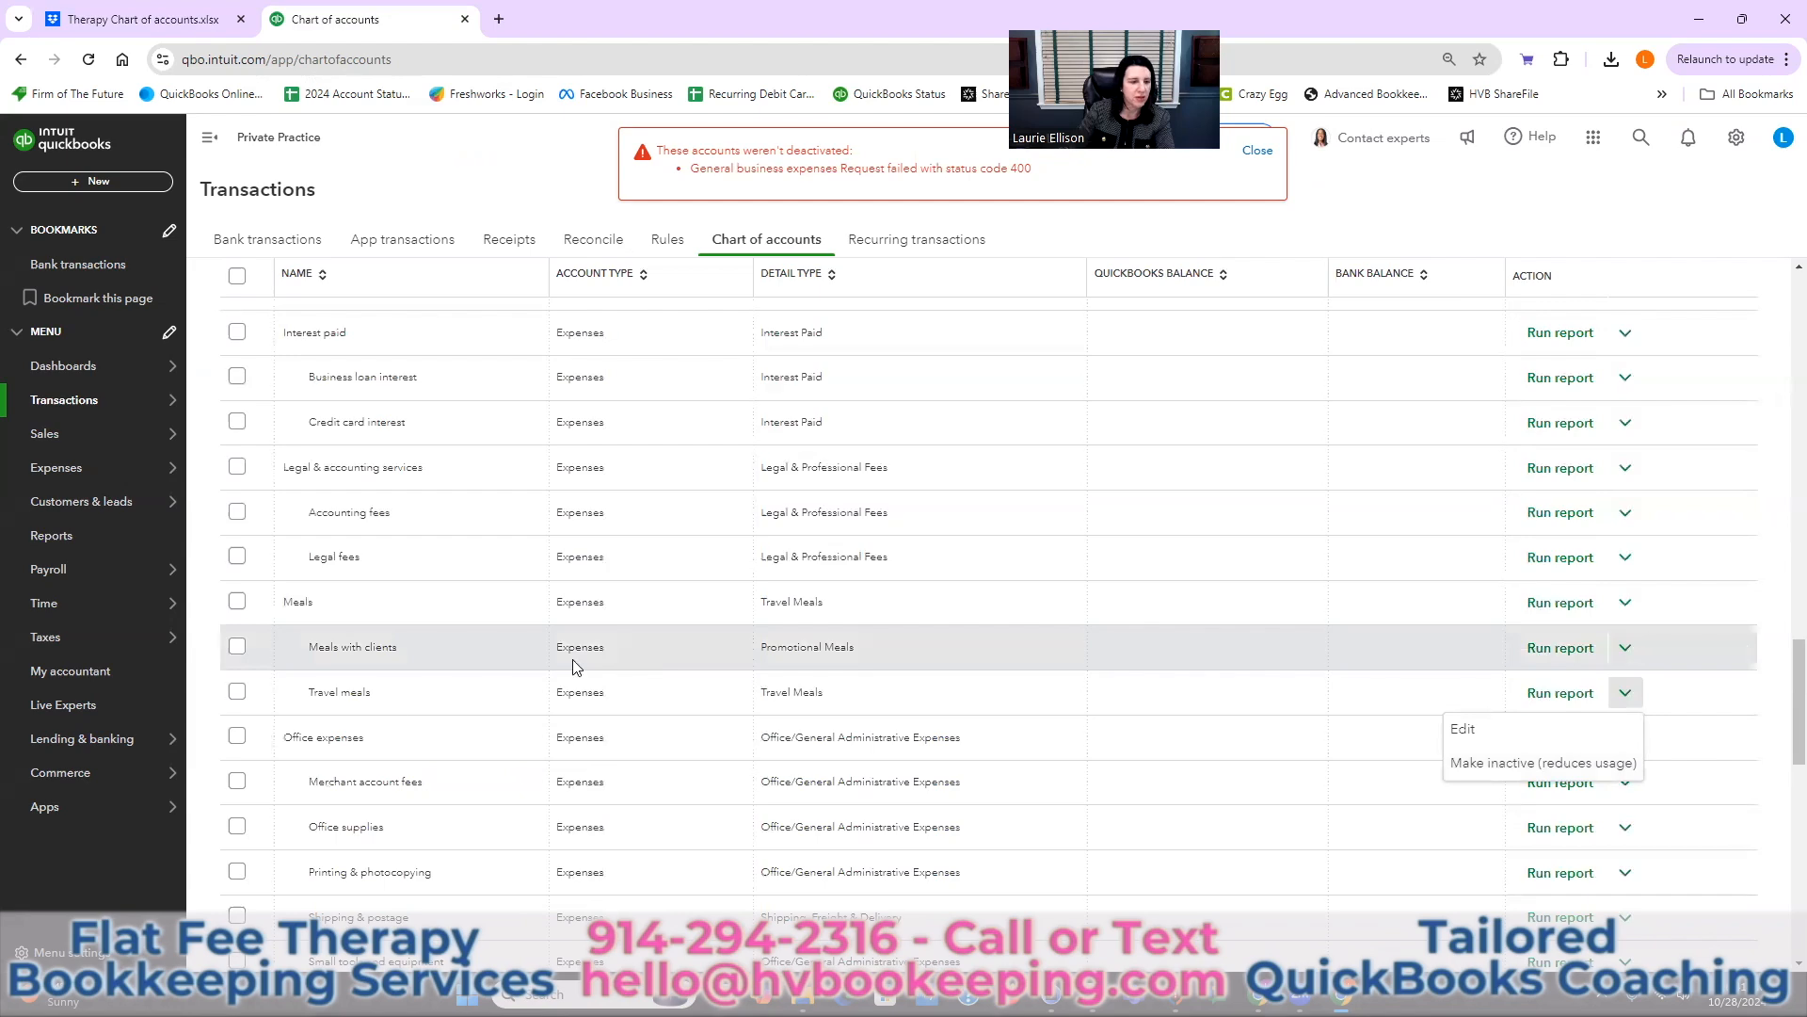
click(237, 692)
click(237, 646)
click(236, 600)
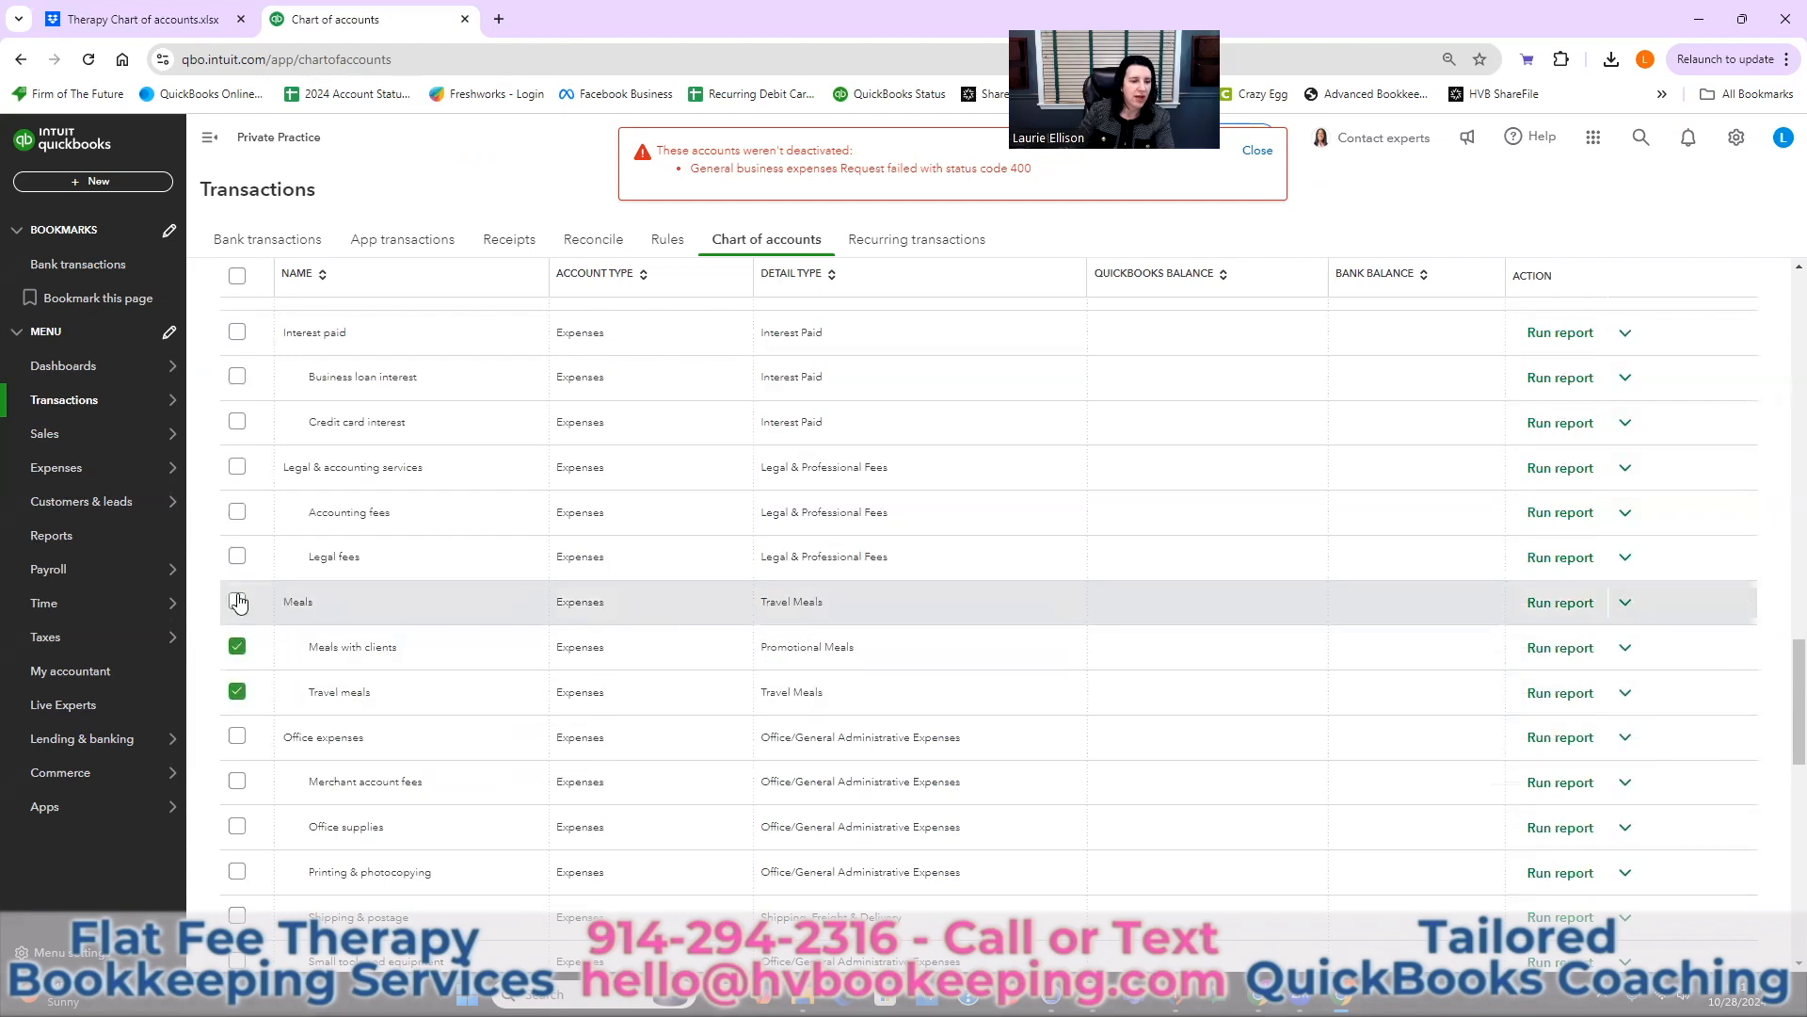
scroll(605, 642, up, 5)
scroll(743, 704, up, 10)
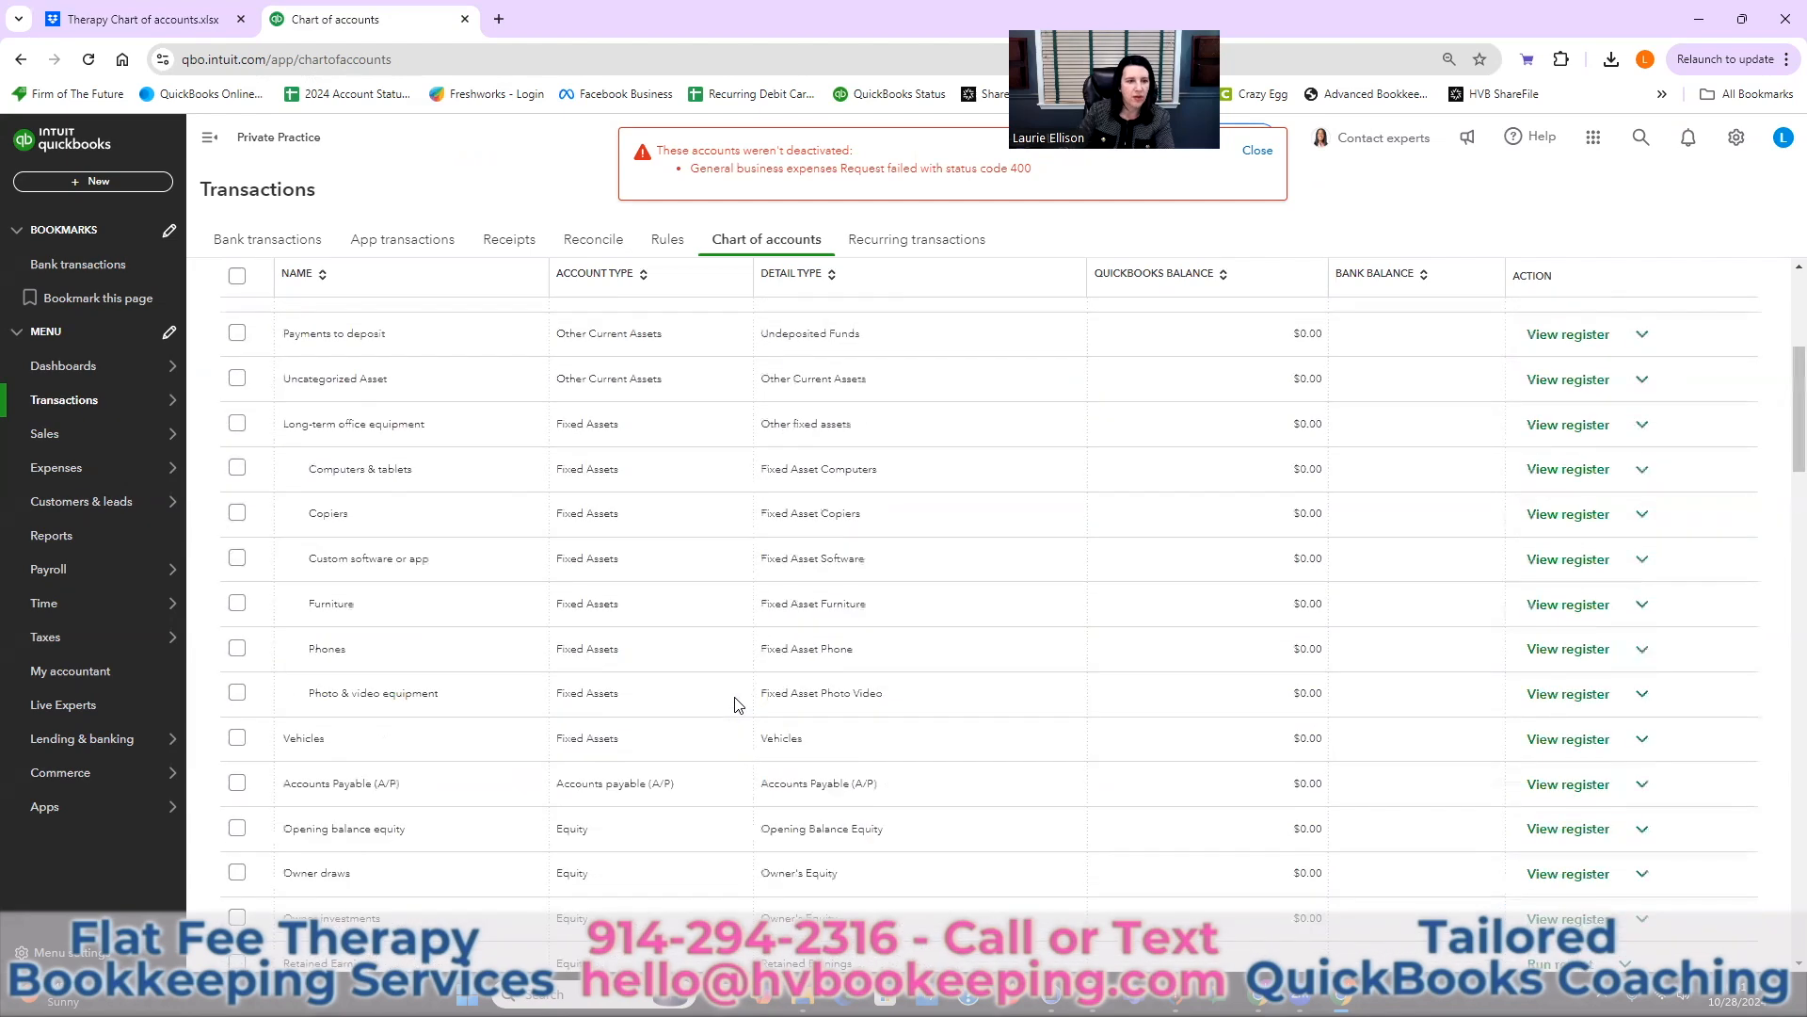
click(323, 566)
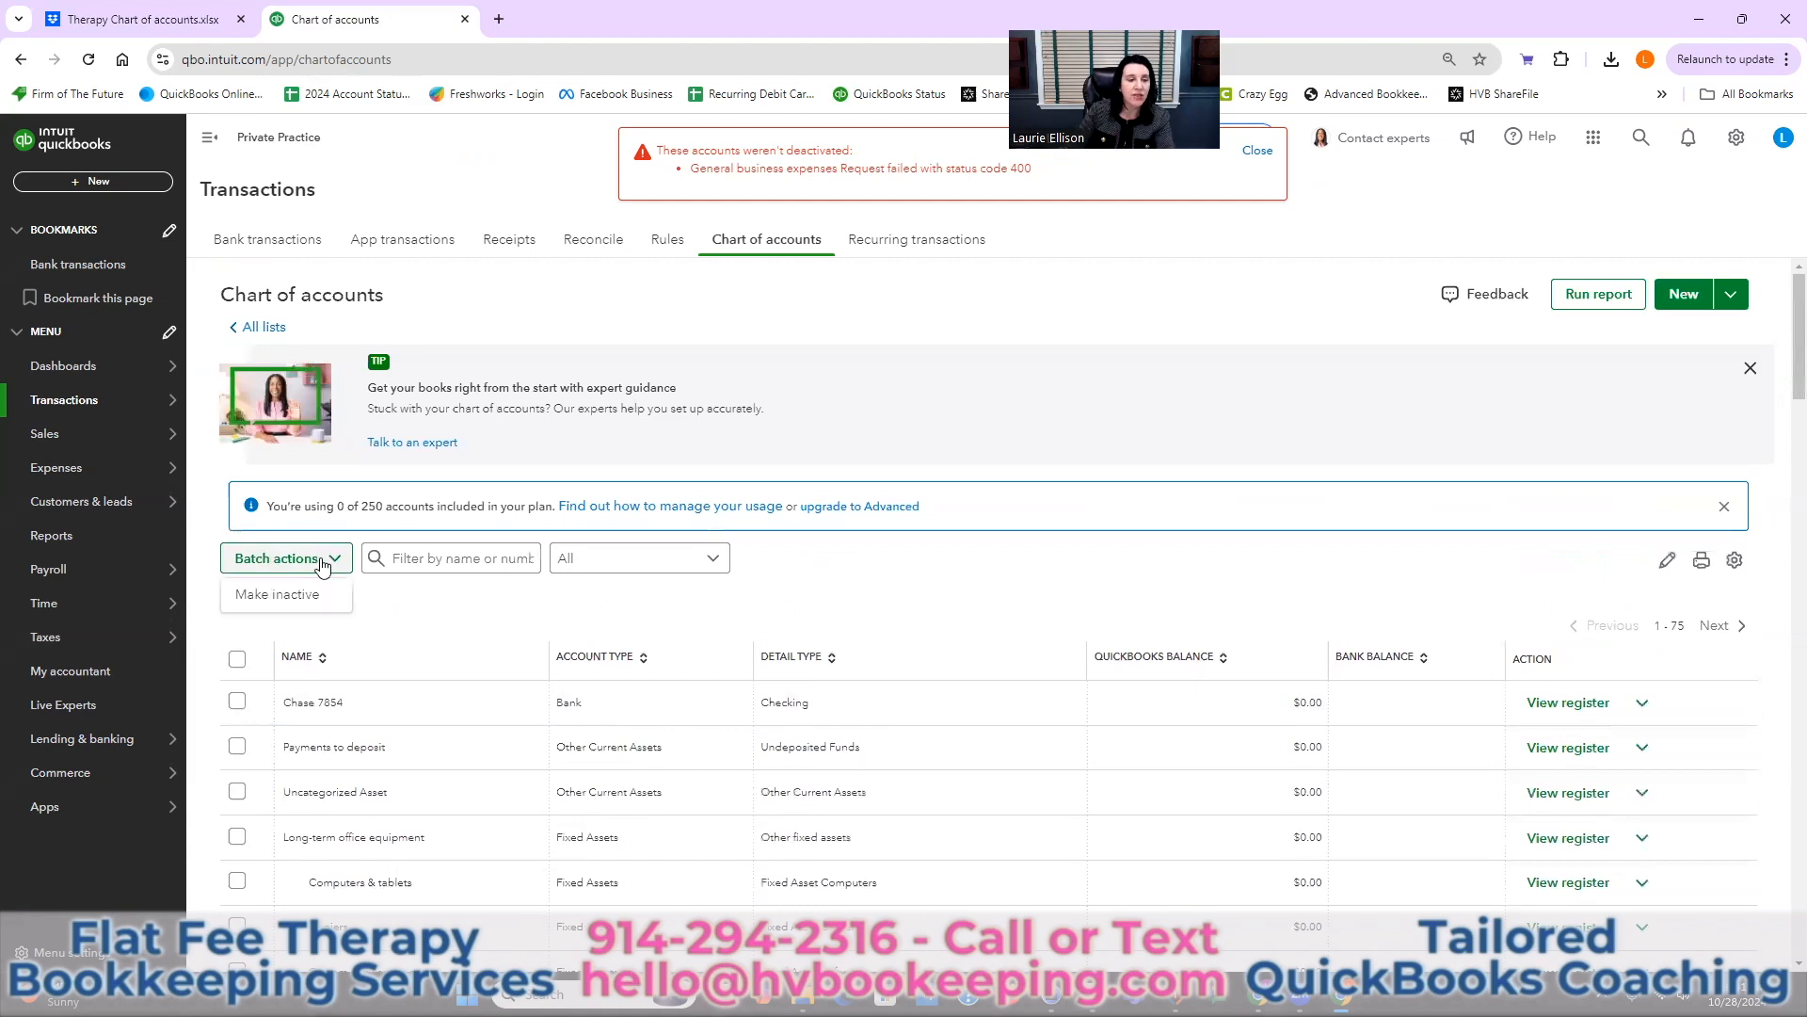
click(311, 598)
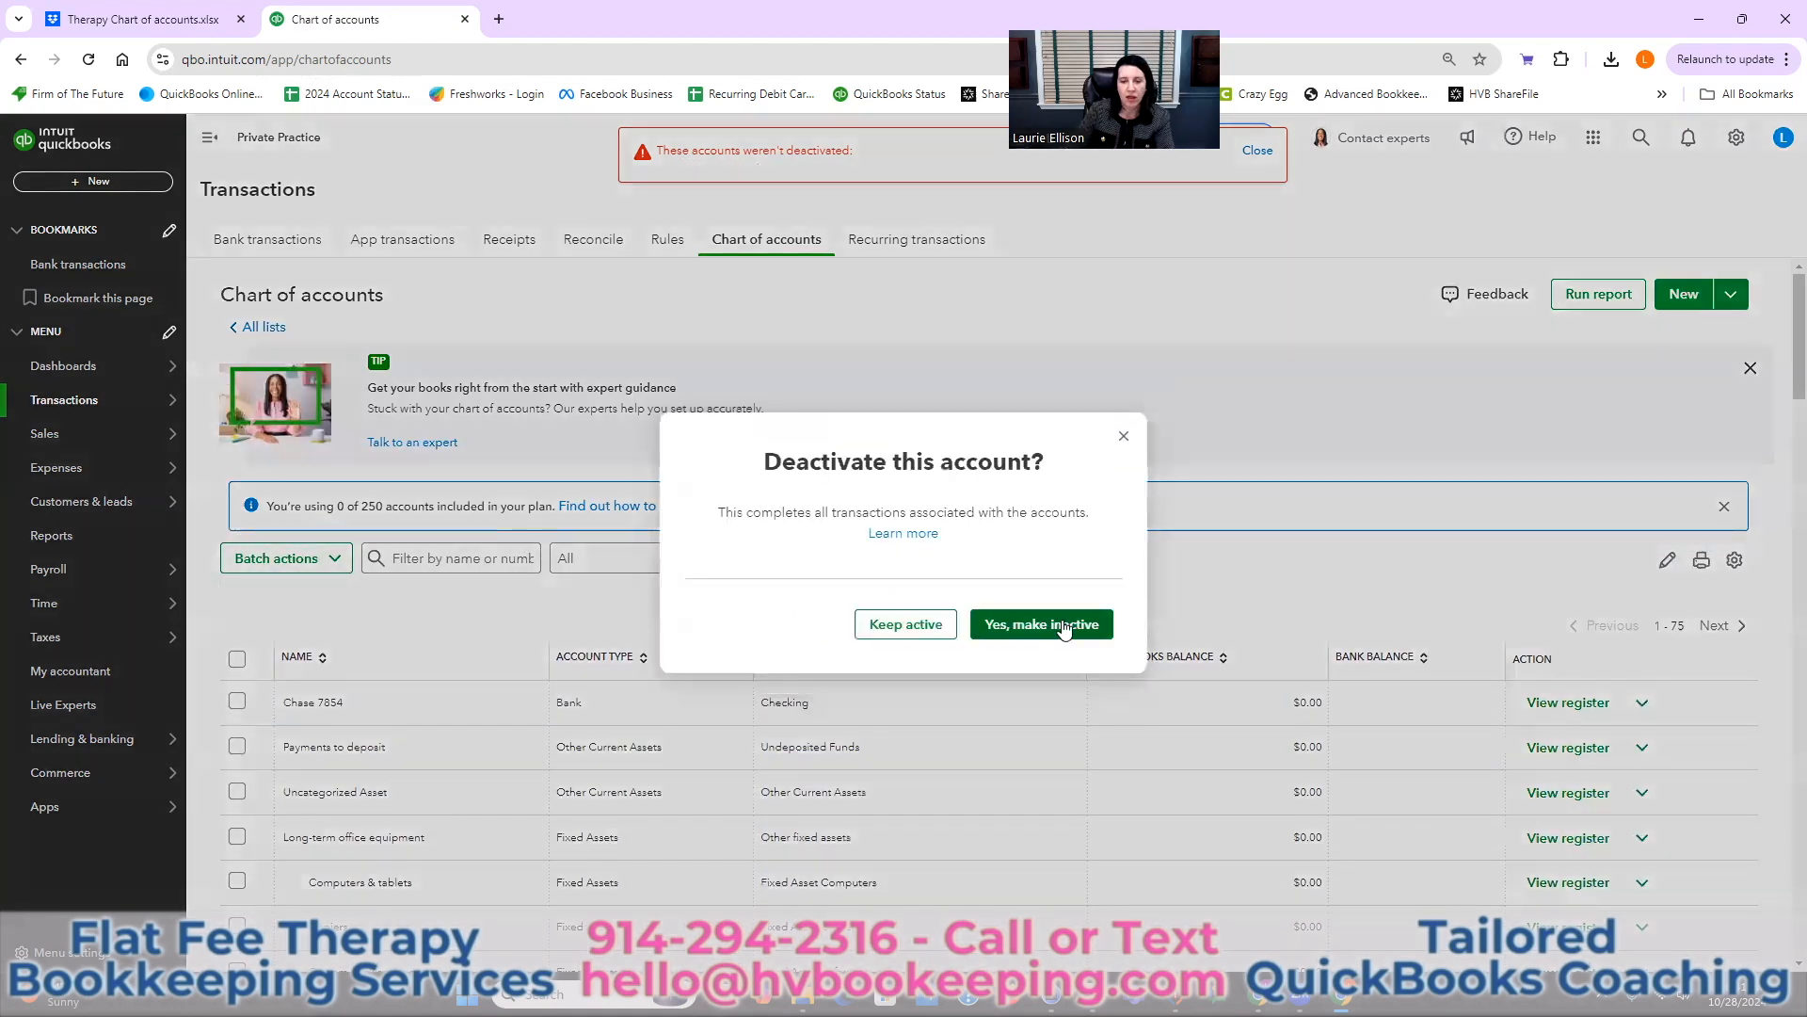
click(1065, 627)
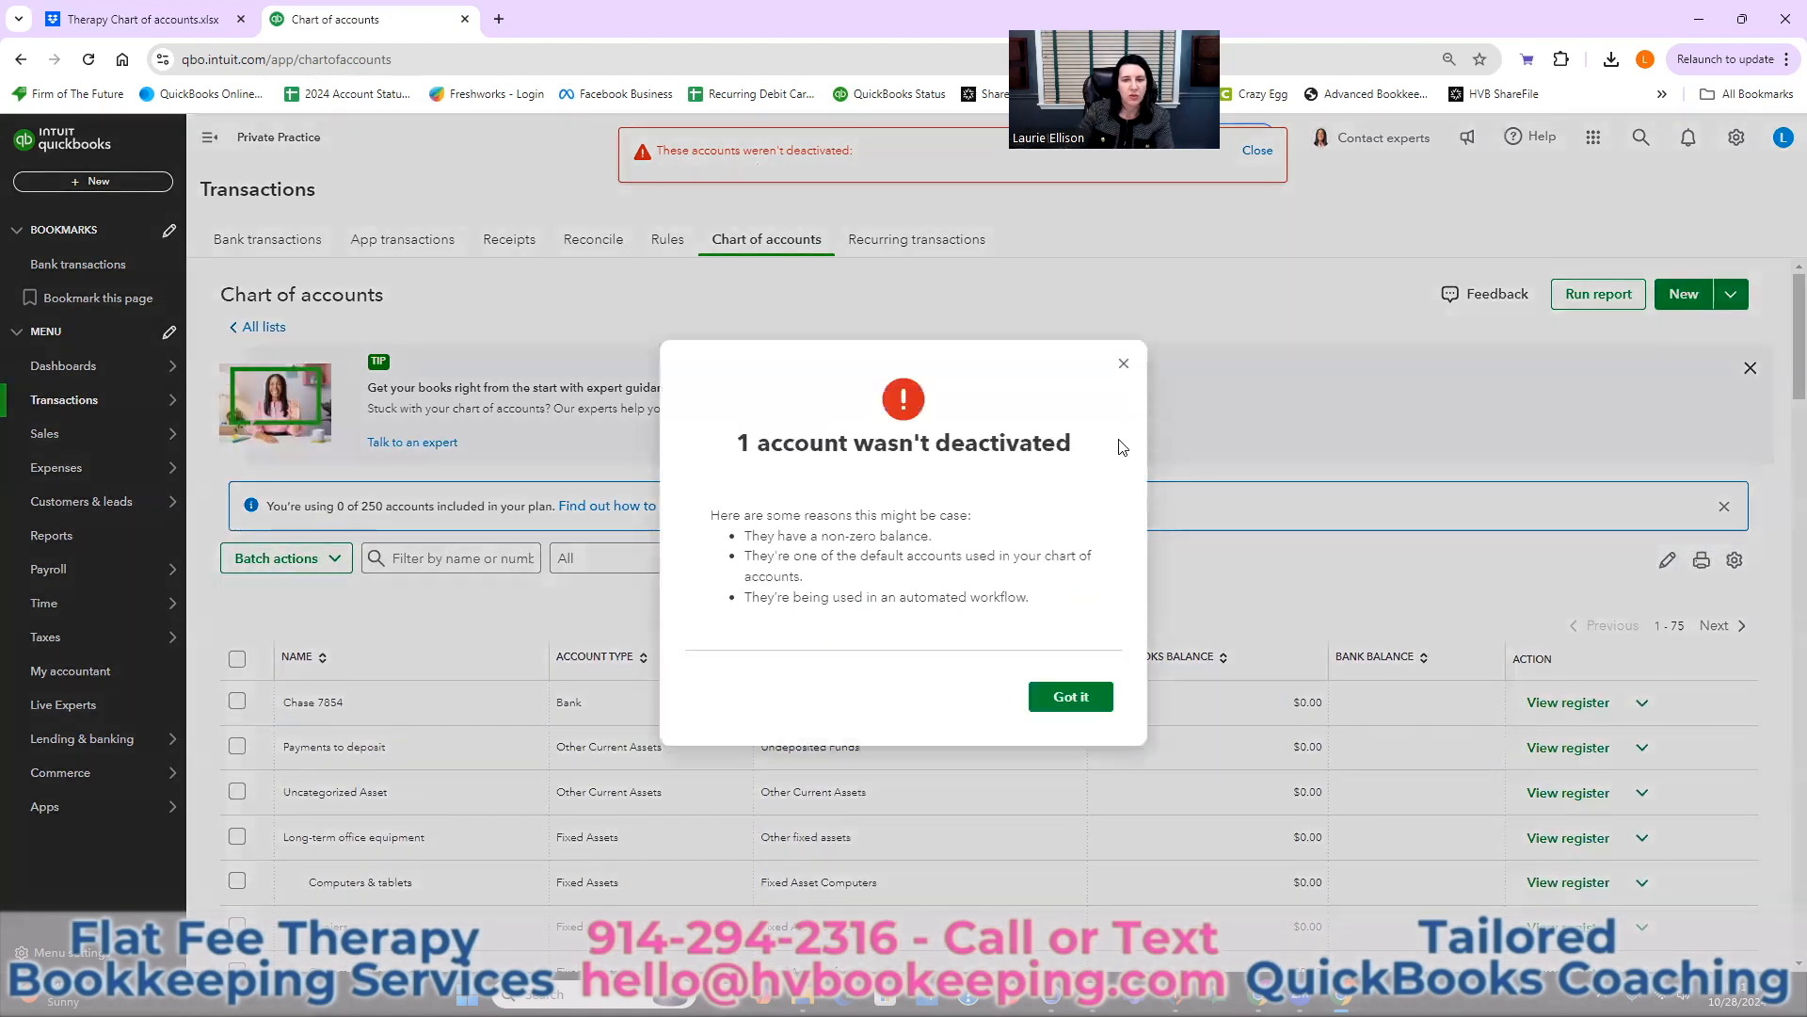
click(1070, 696)
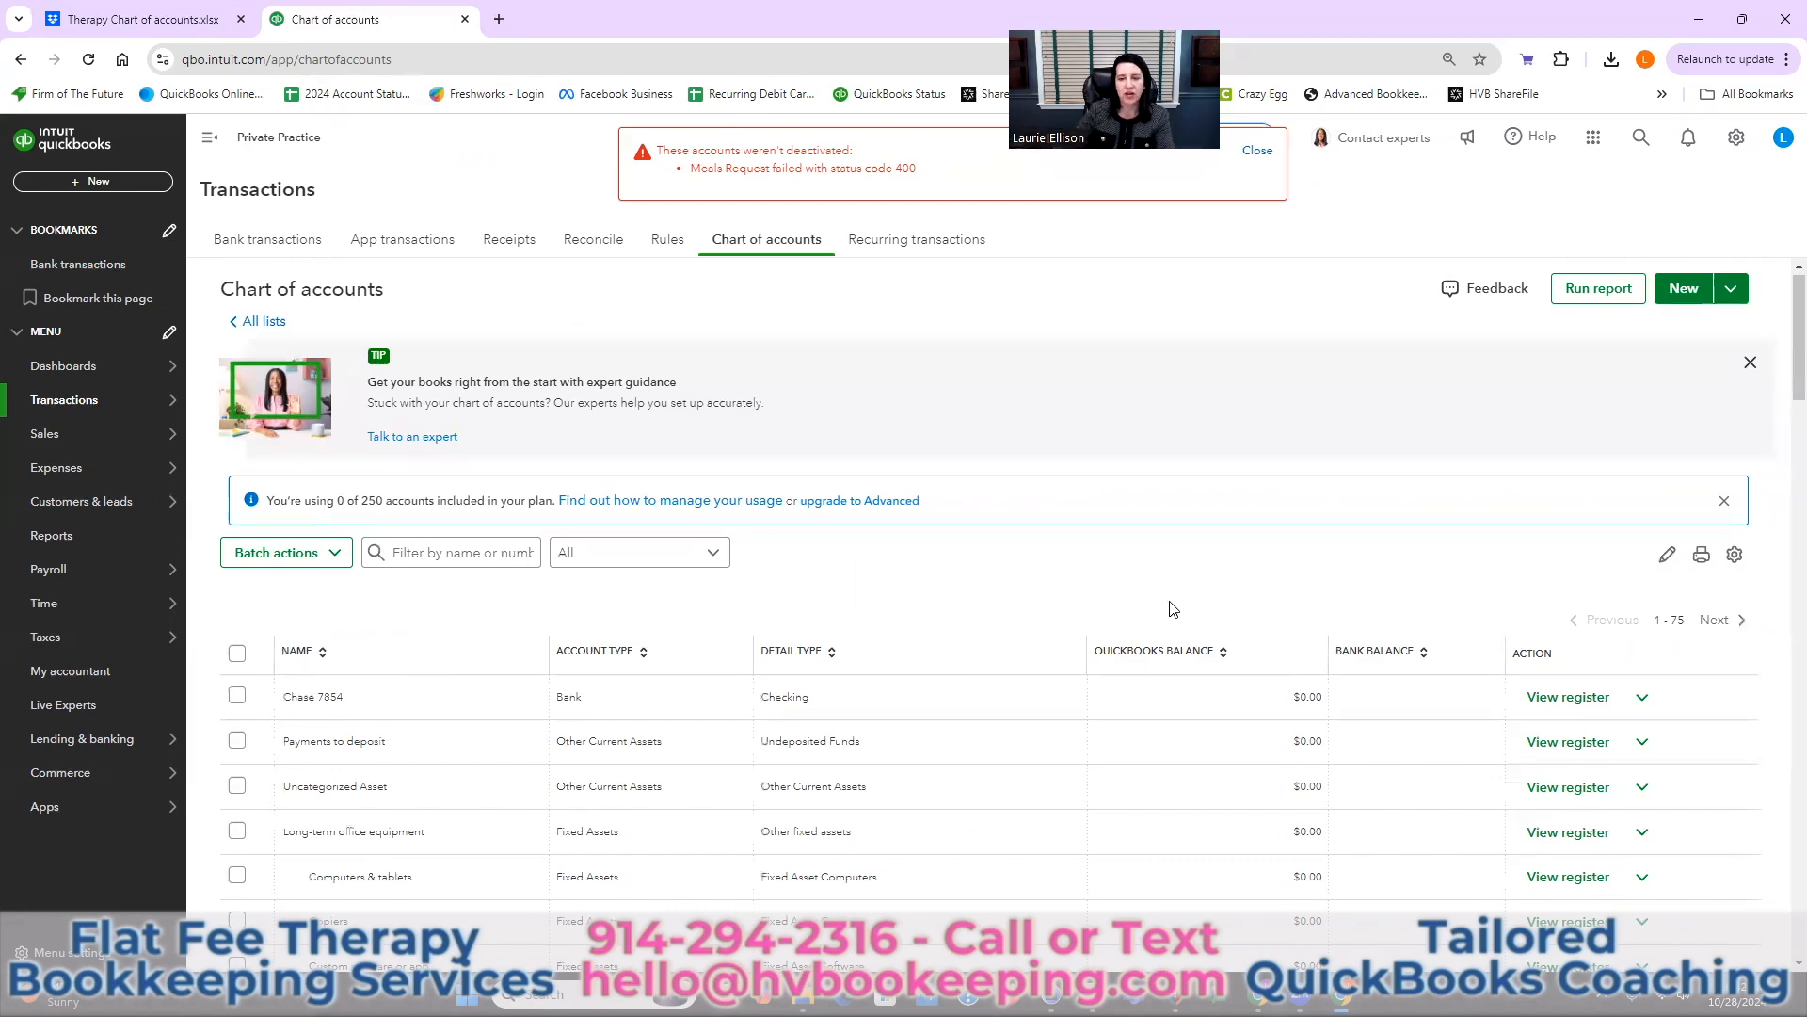
- Batch-deactivate the Taxes paid and Utilities expense accounts together with all of their subaccounts, from Payroll taxes to Water & sewer
scroll(1101, 556, down, 15)
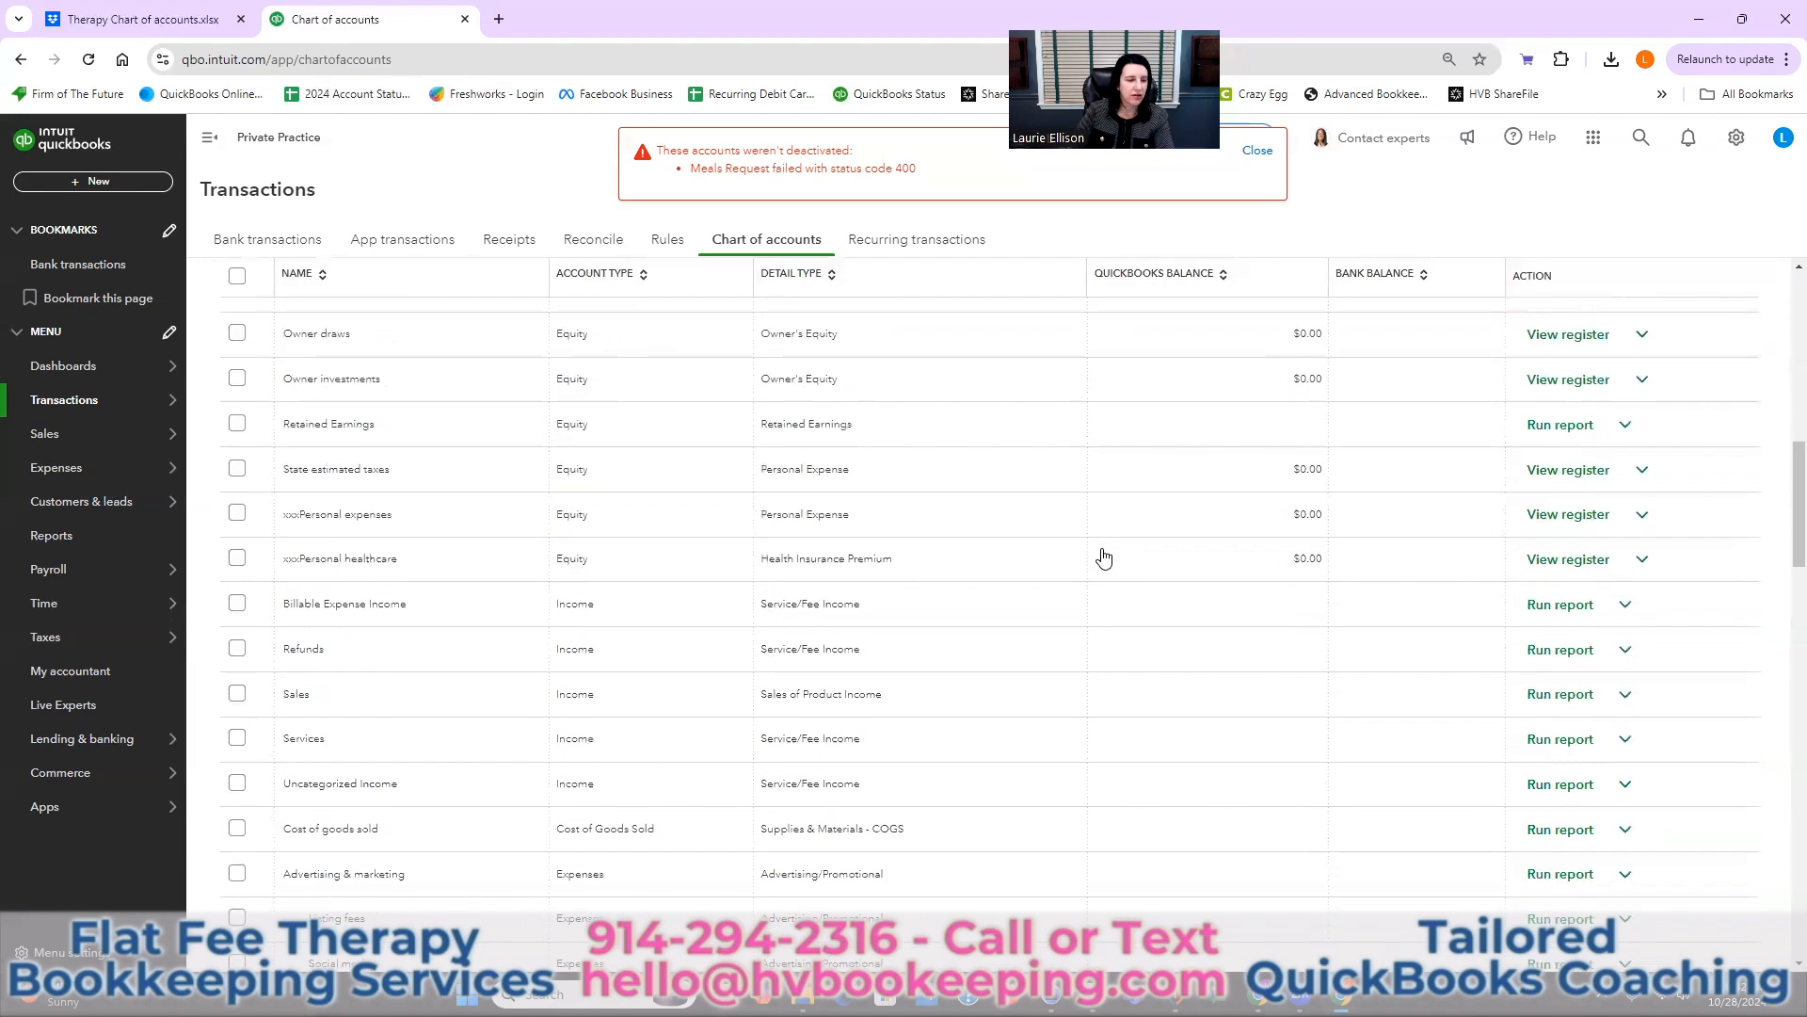
scroll(1105, 556, down, 4)
scroll(1105, 555, down, 5)
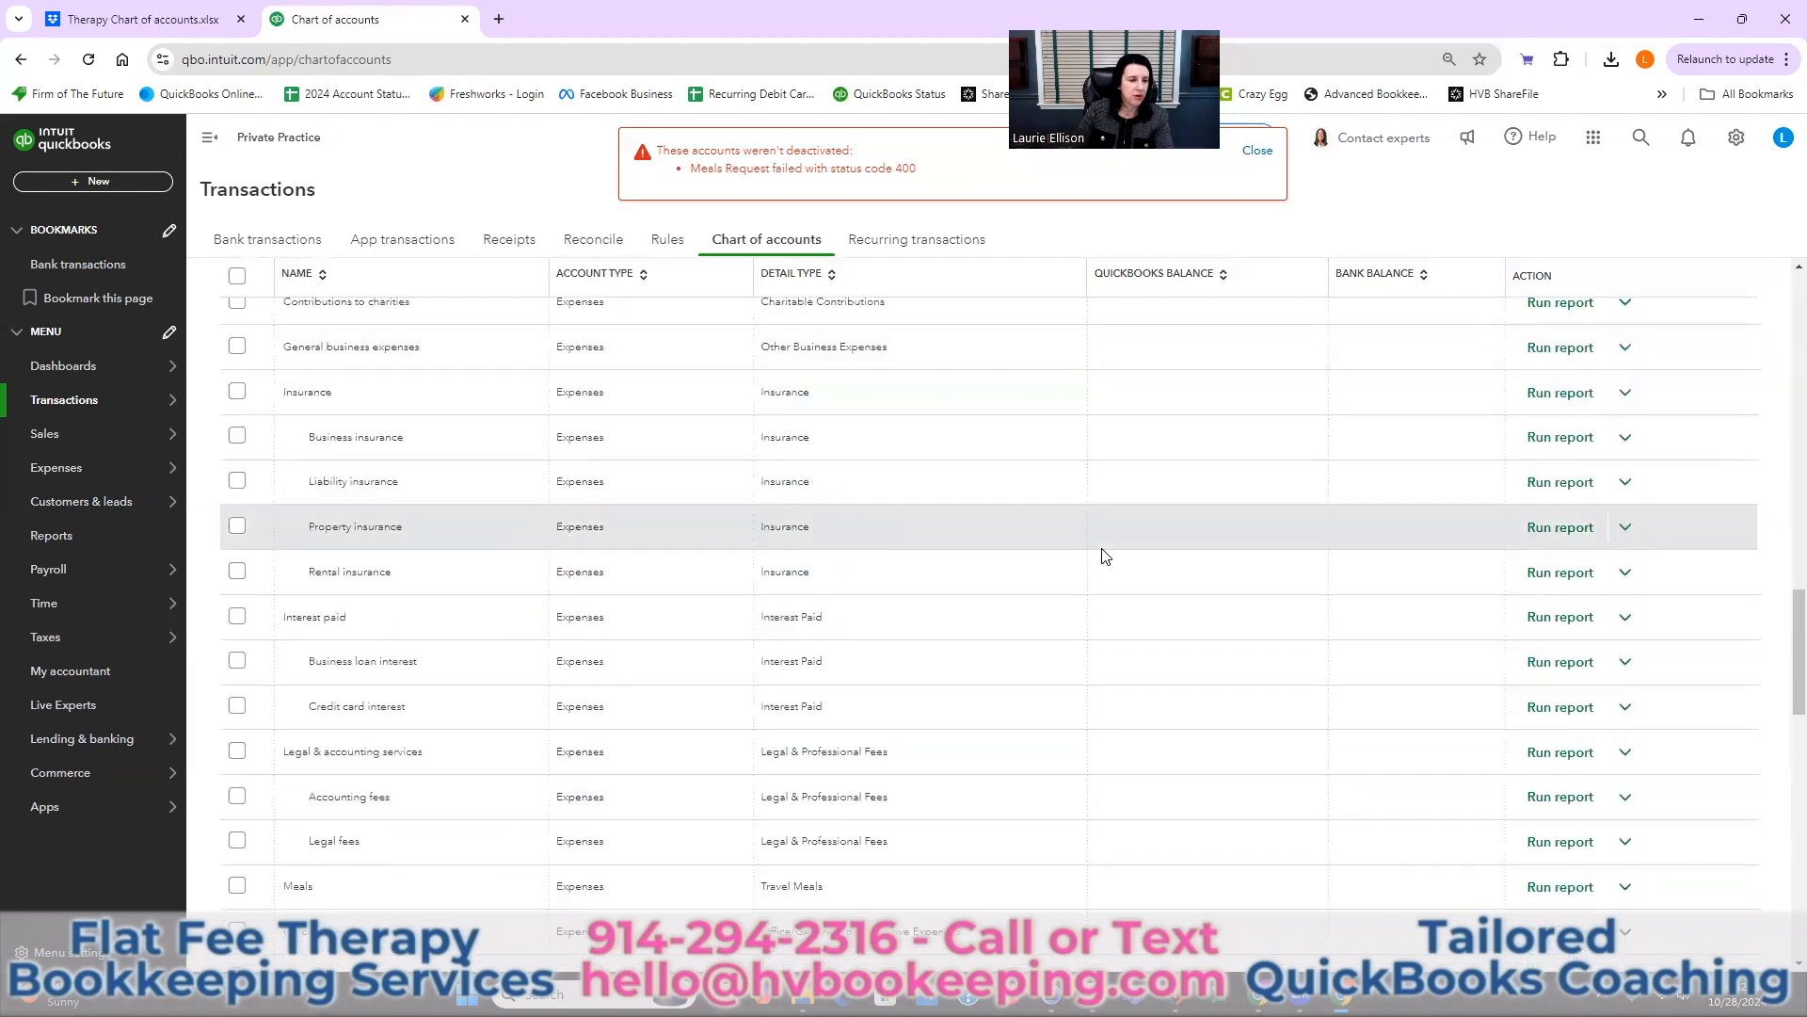
scroll(1105, 555, down, 2)
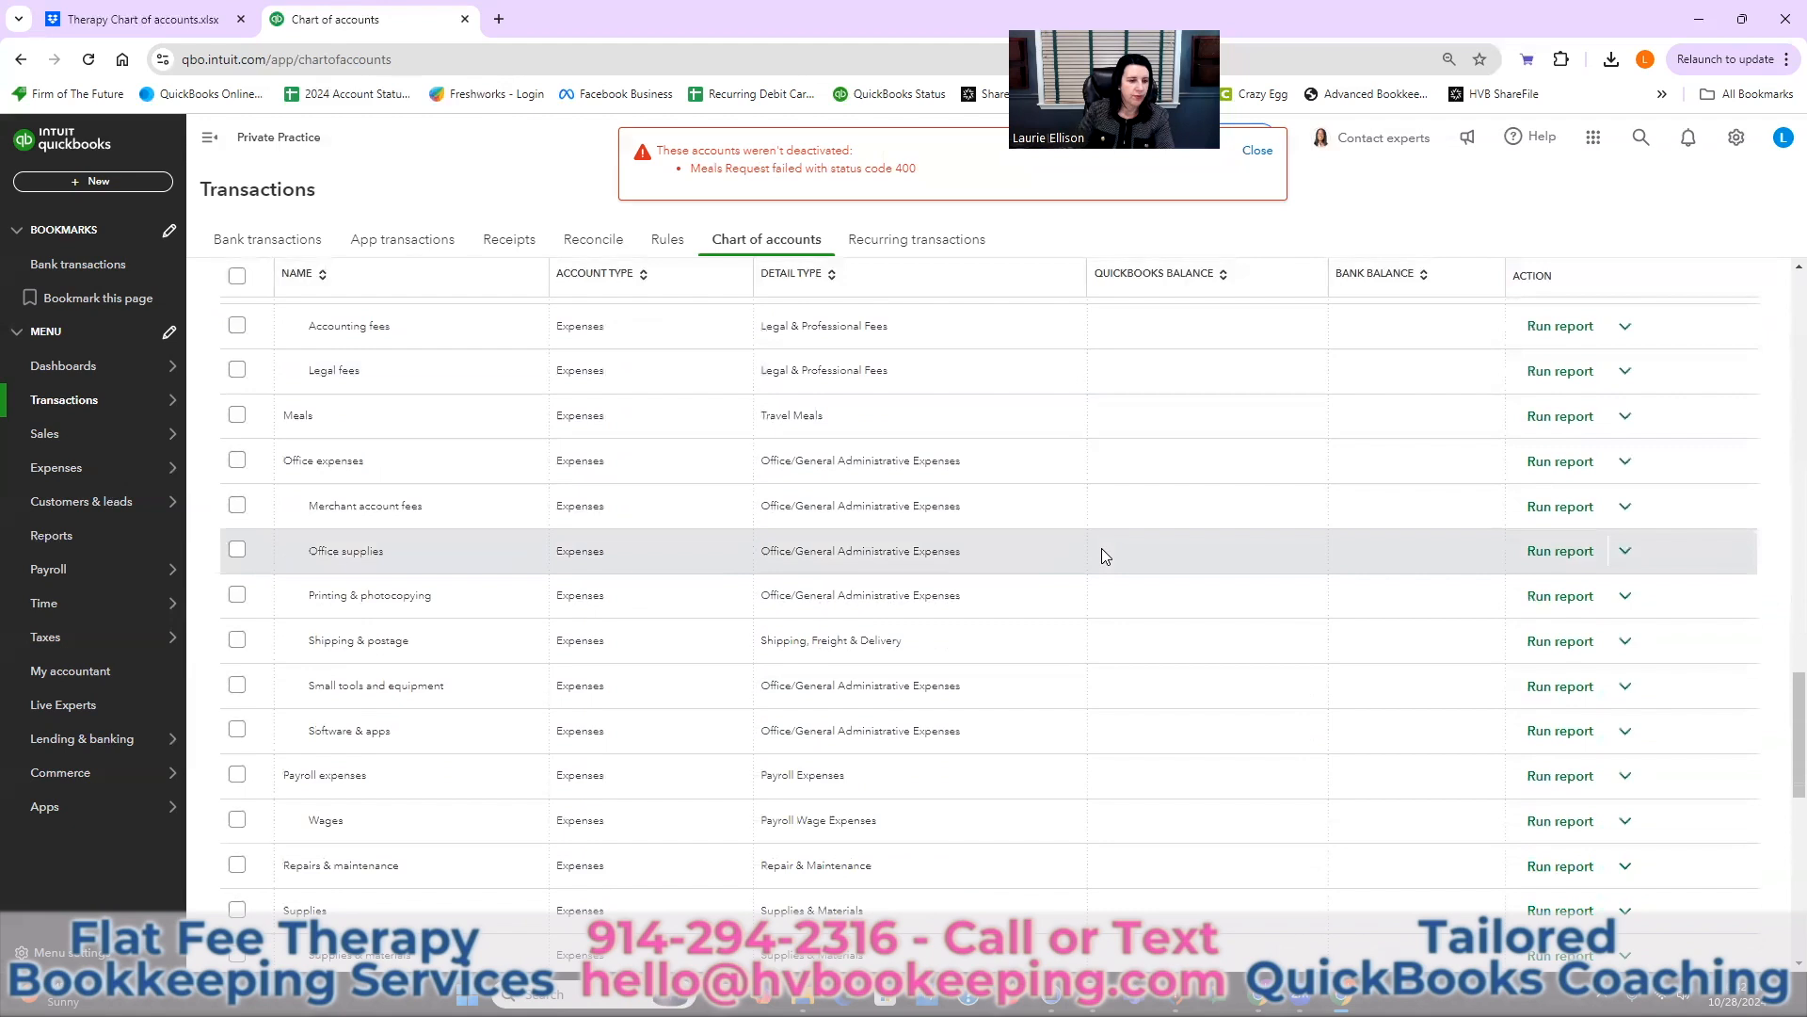
scroll(1101, 548, down, 2)
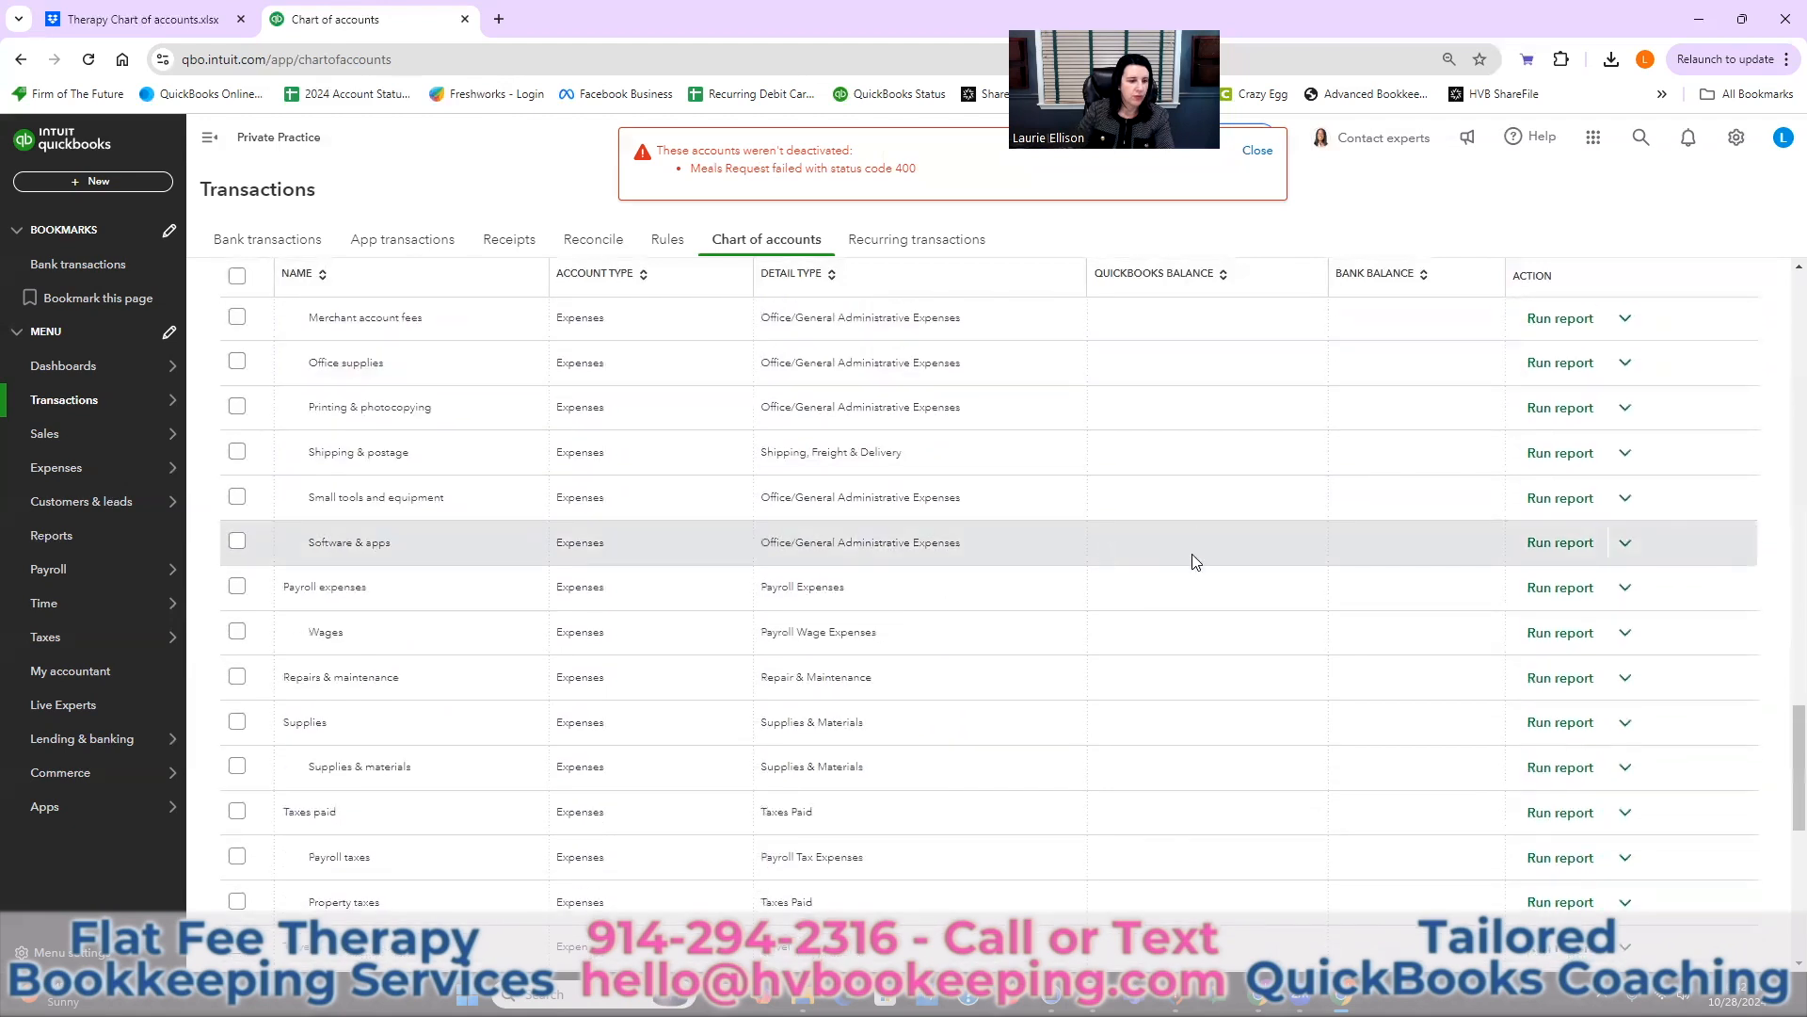
scroll(1191, 555, down, 3)
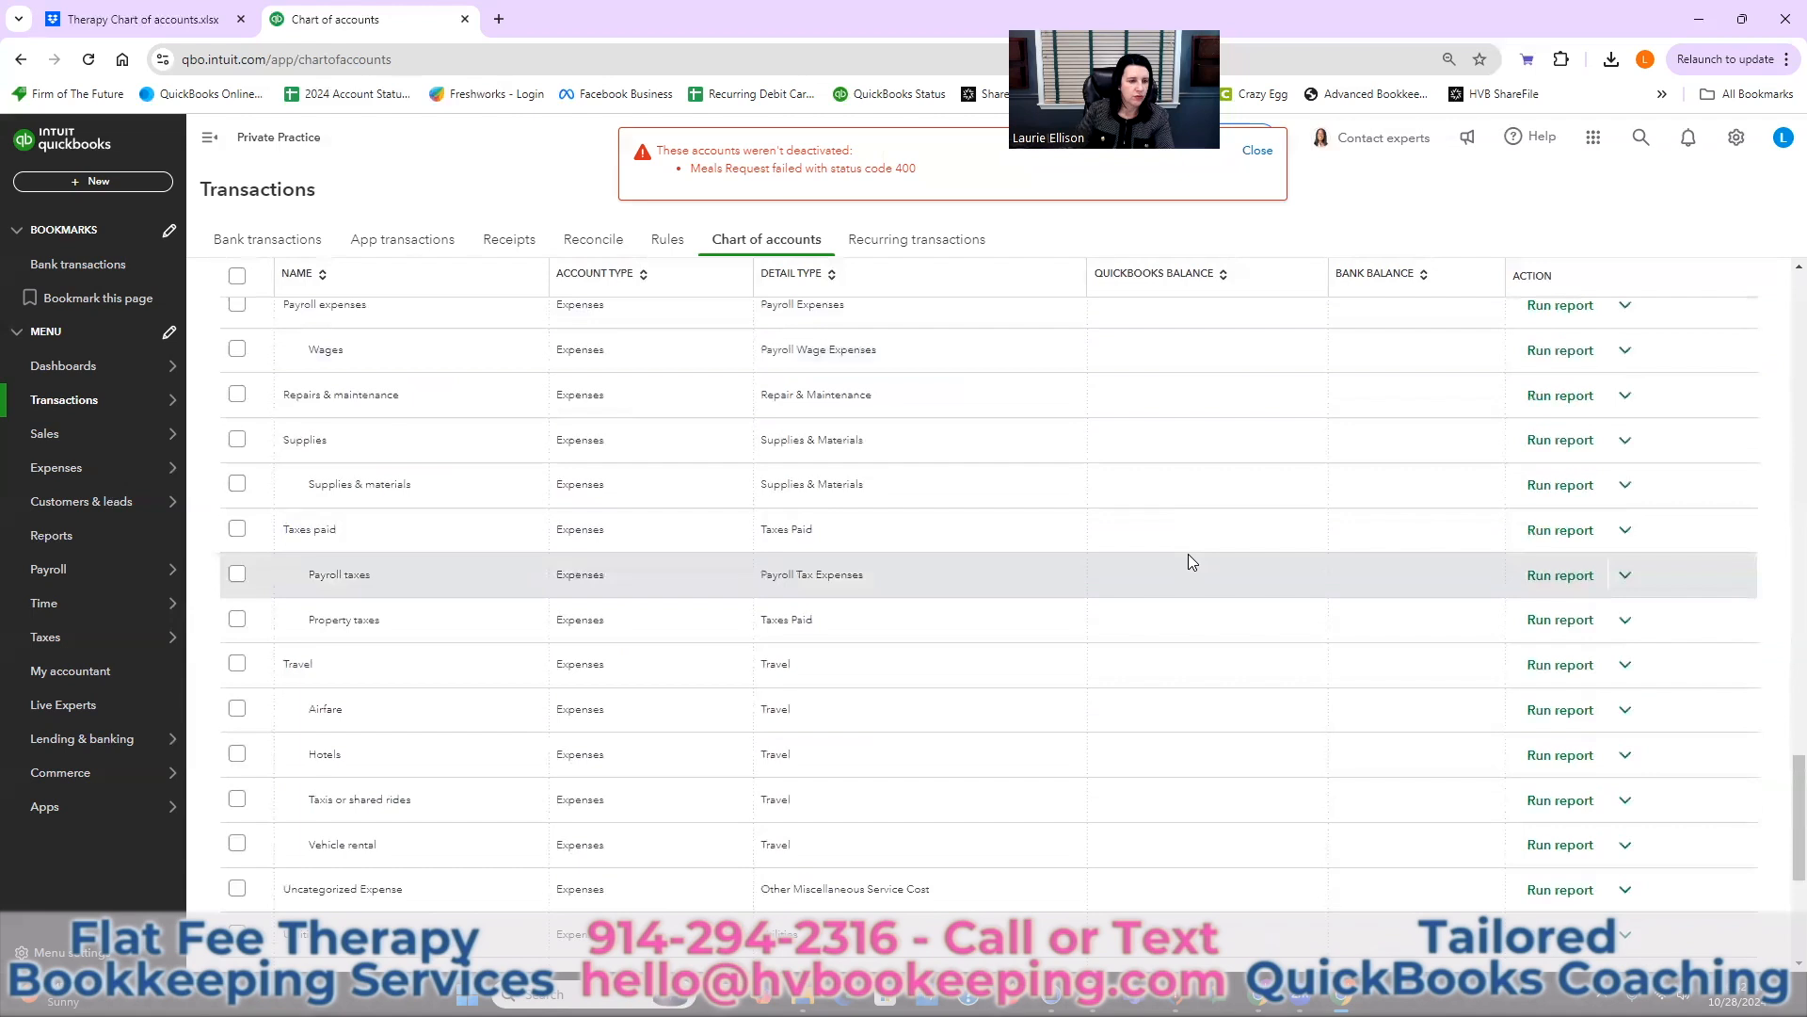
click(237, 619)
click(237, 574)
click(237, 529)
scroll(858, 579, down, 2)
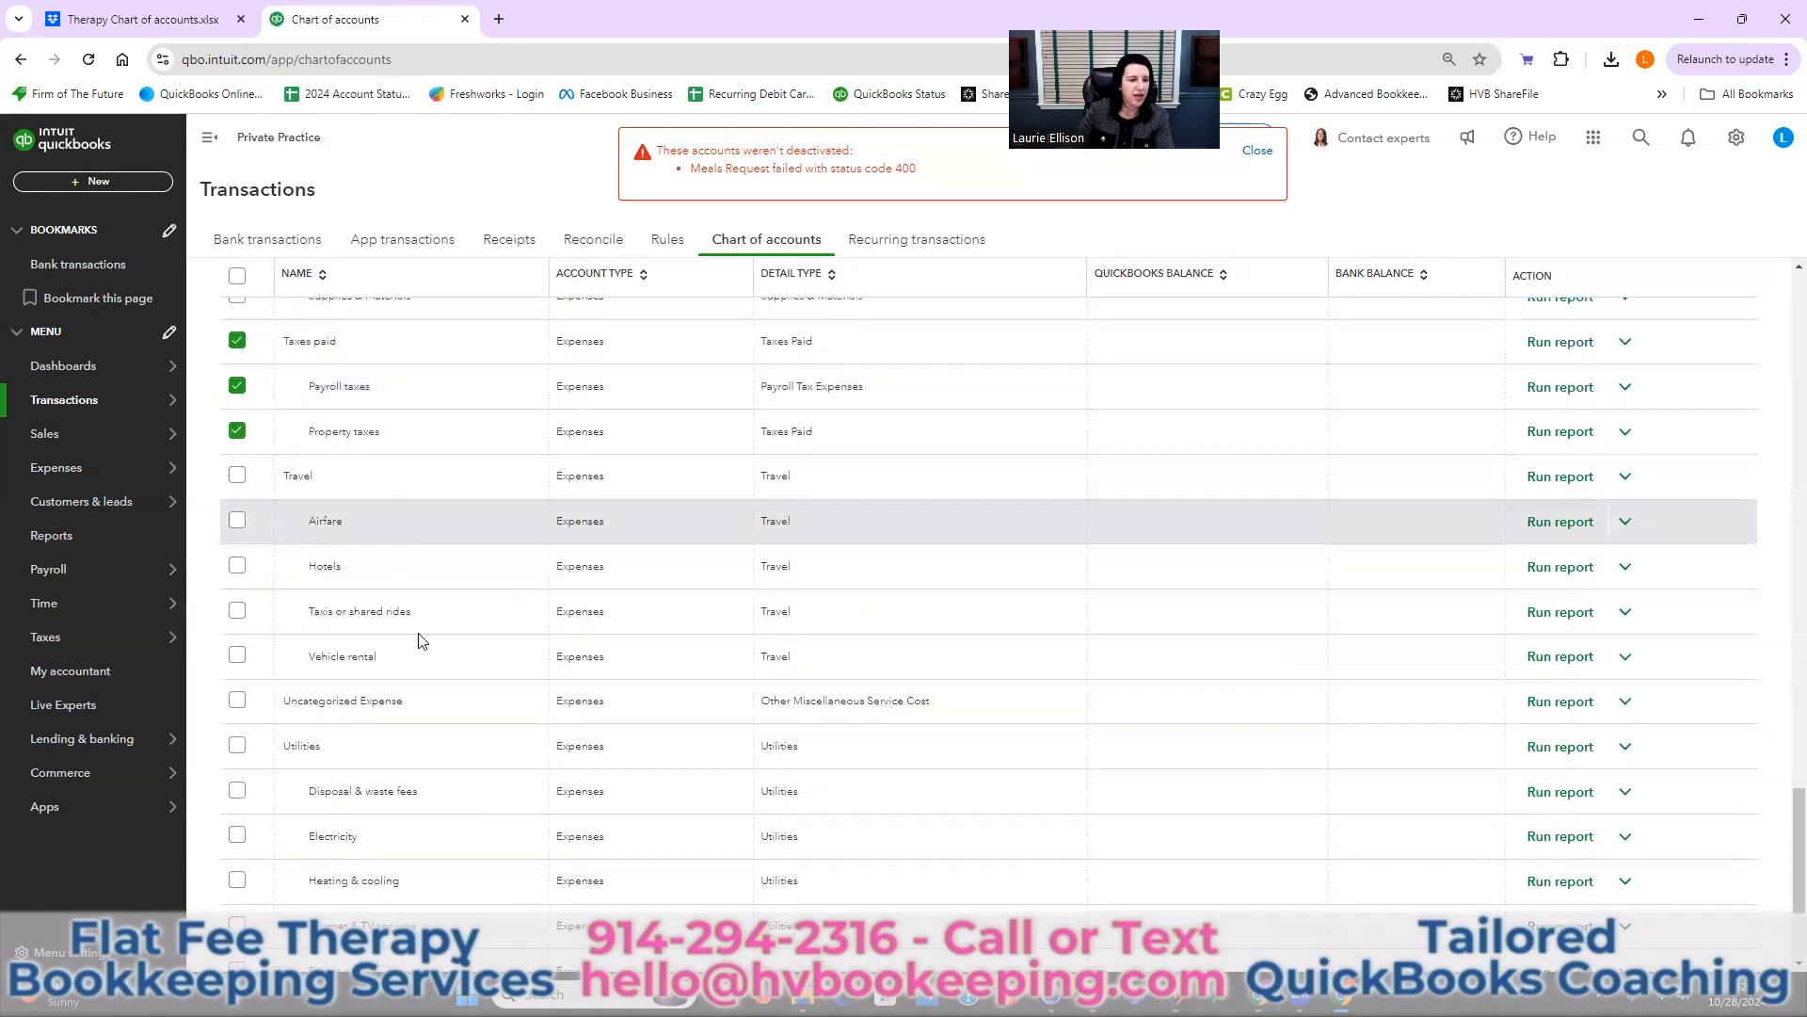
scroll(424, 650, down, 2)
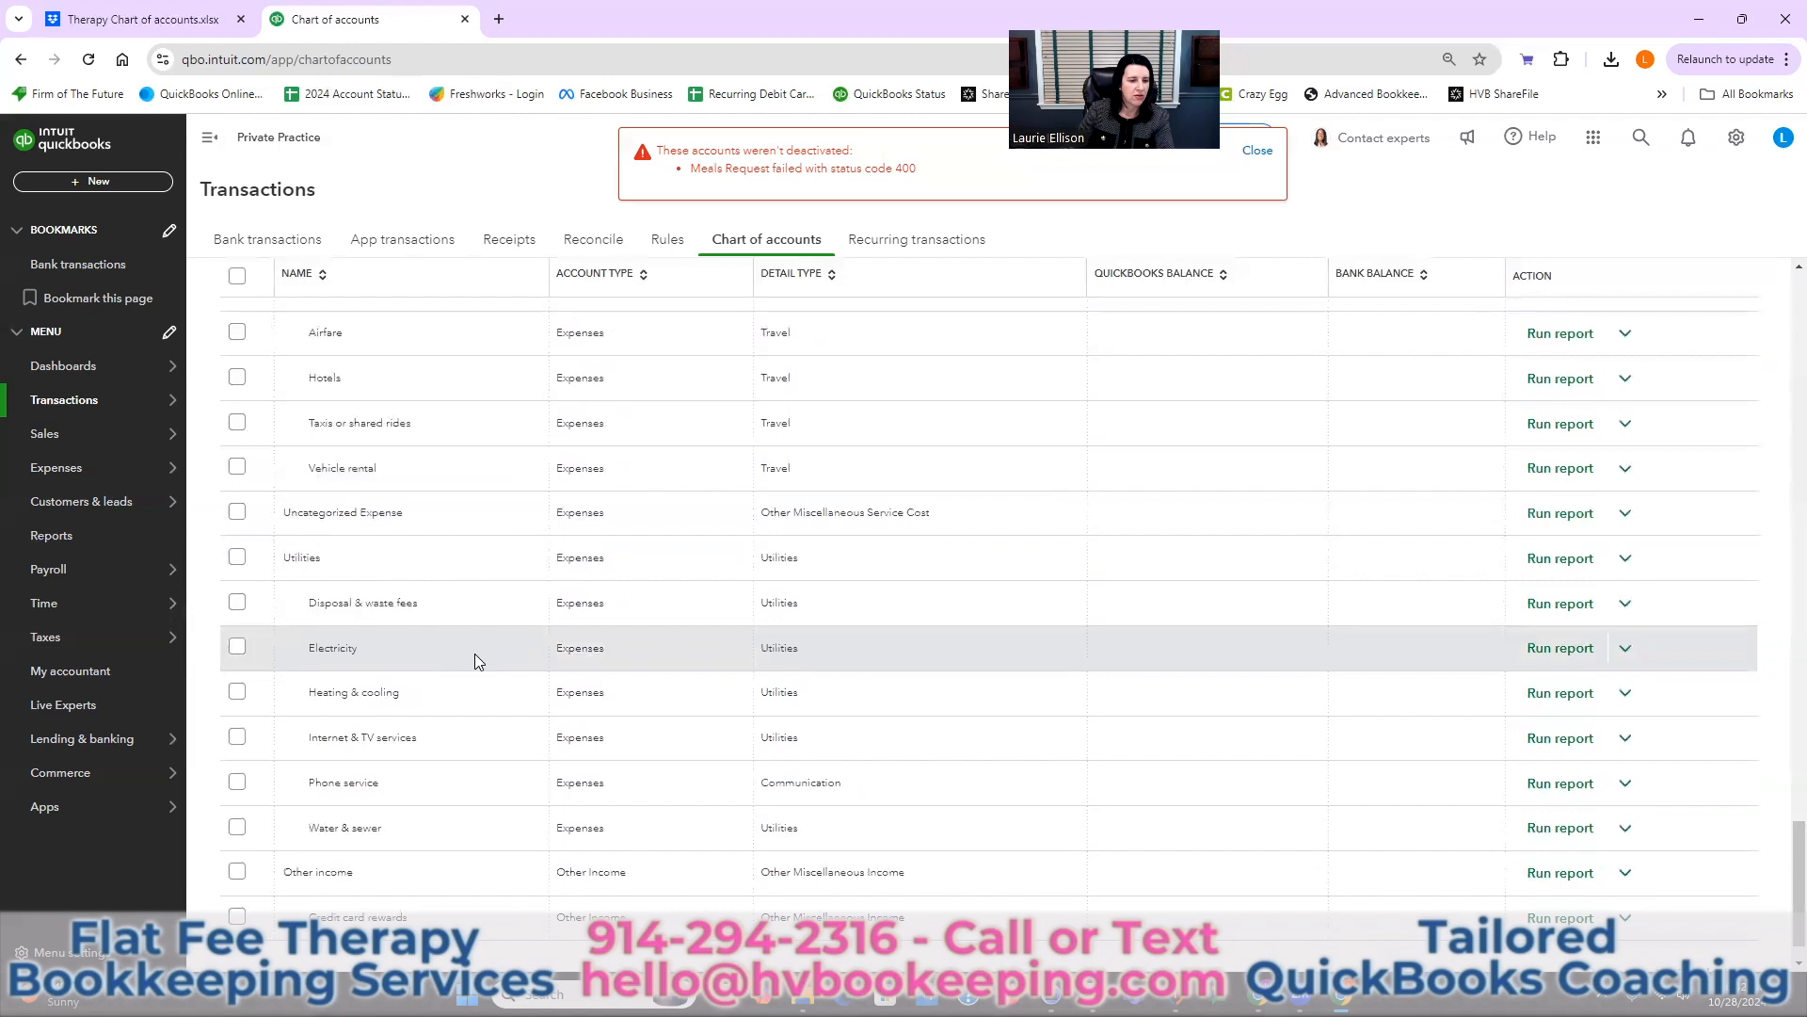
scroll(474, 661, down, 1)
click(237, 776)
click(238, 731)
click(237, 686)
click(237, 641)
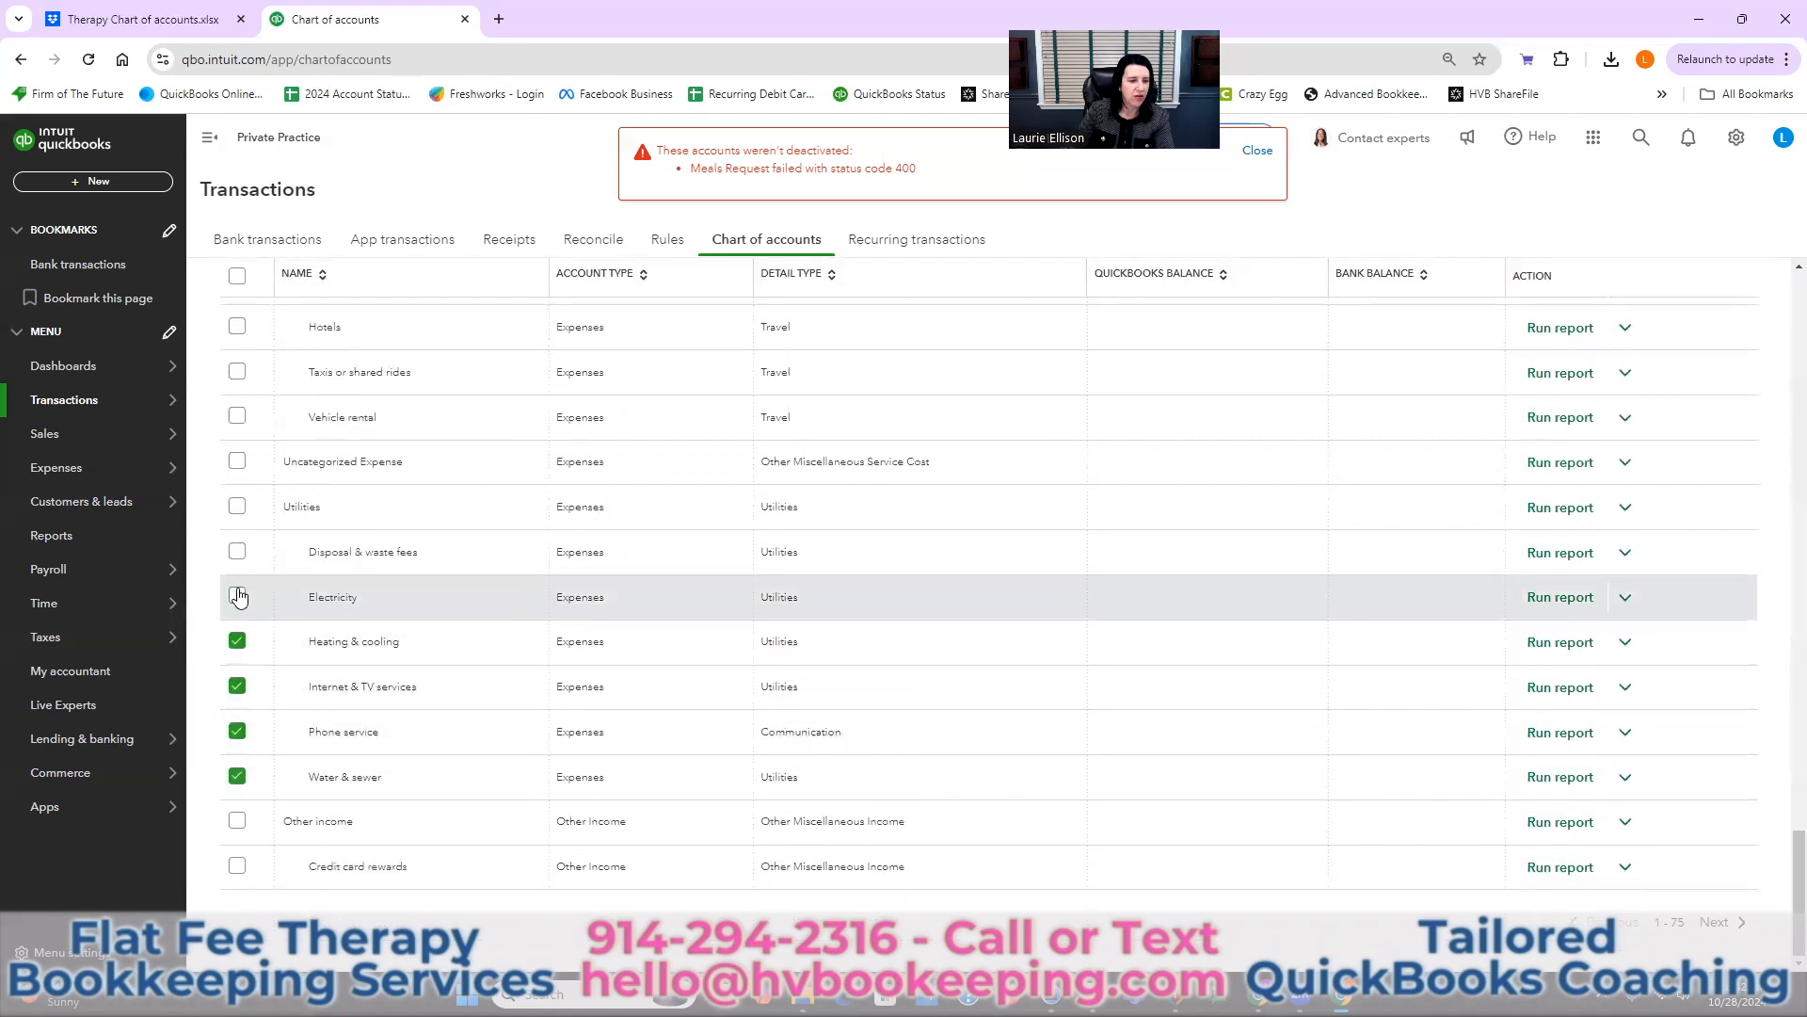
click(237, 595)
click(237, 551)
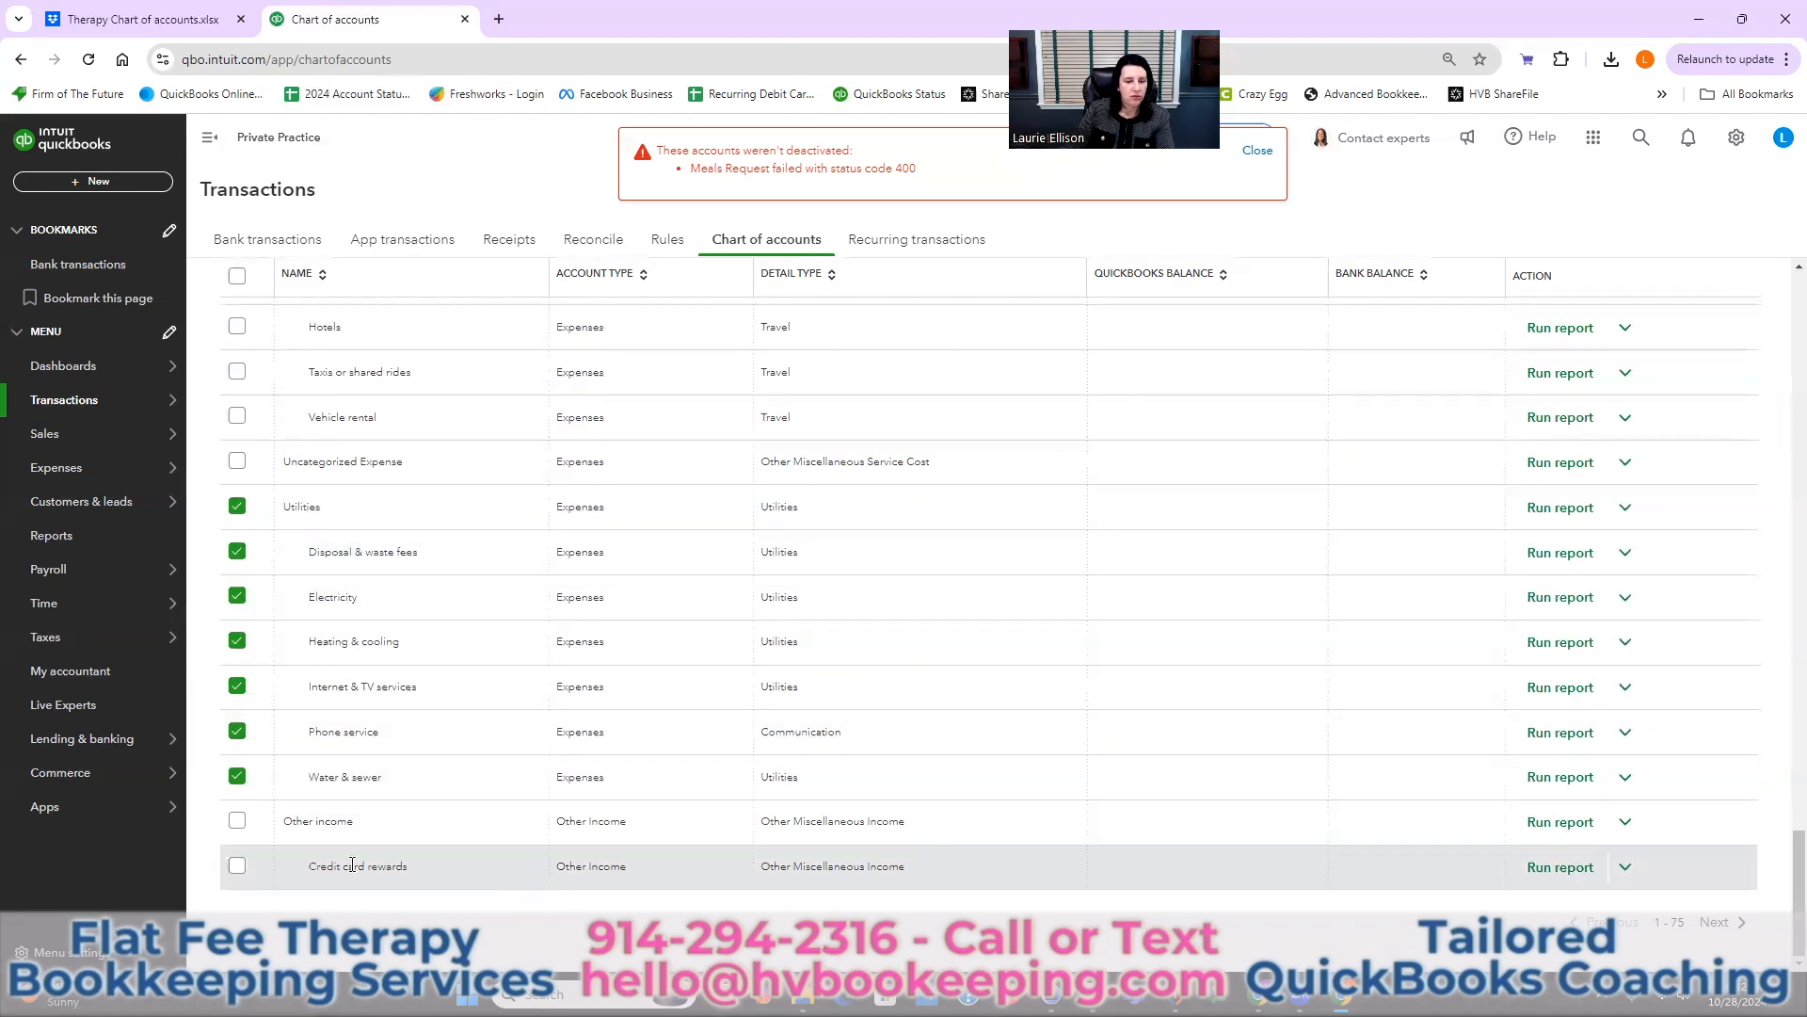
scroll(351, 864, up, 15)
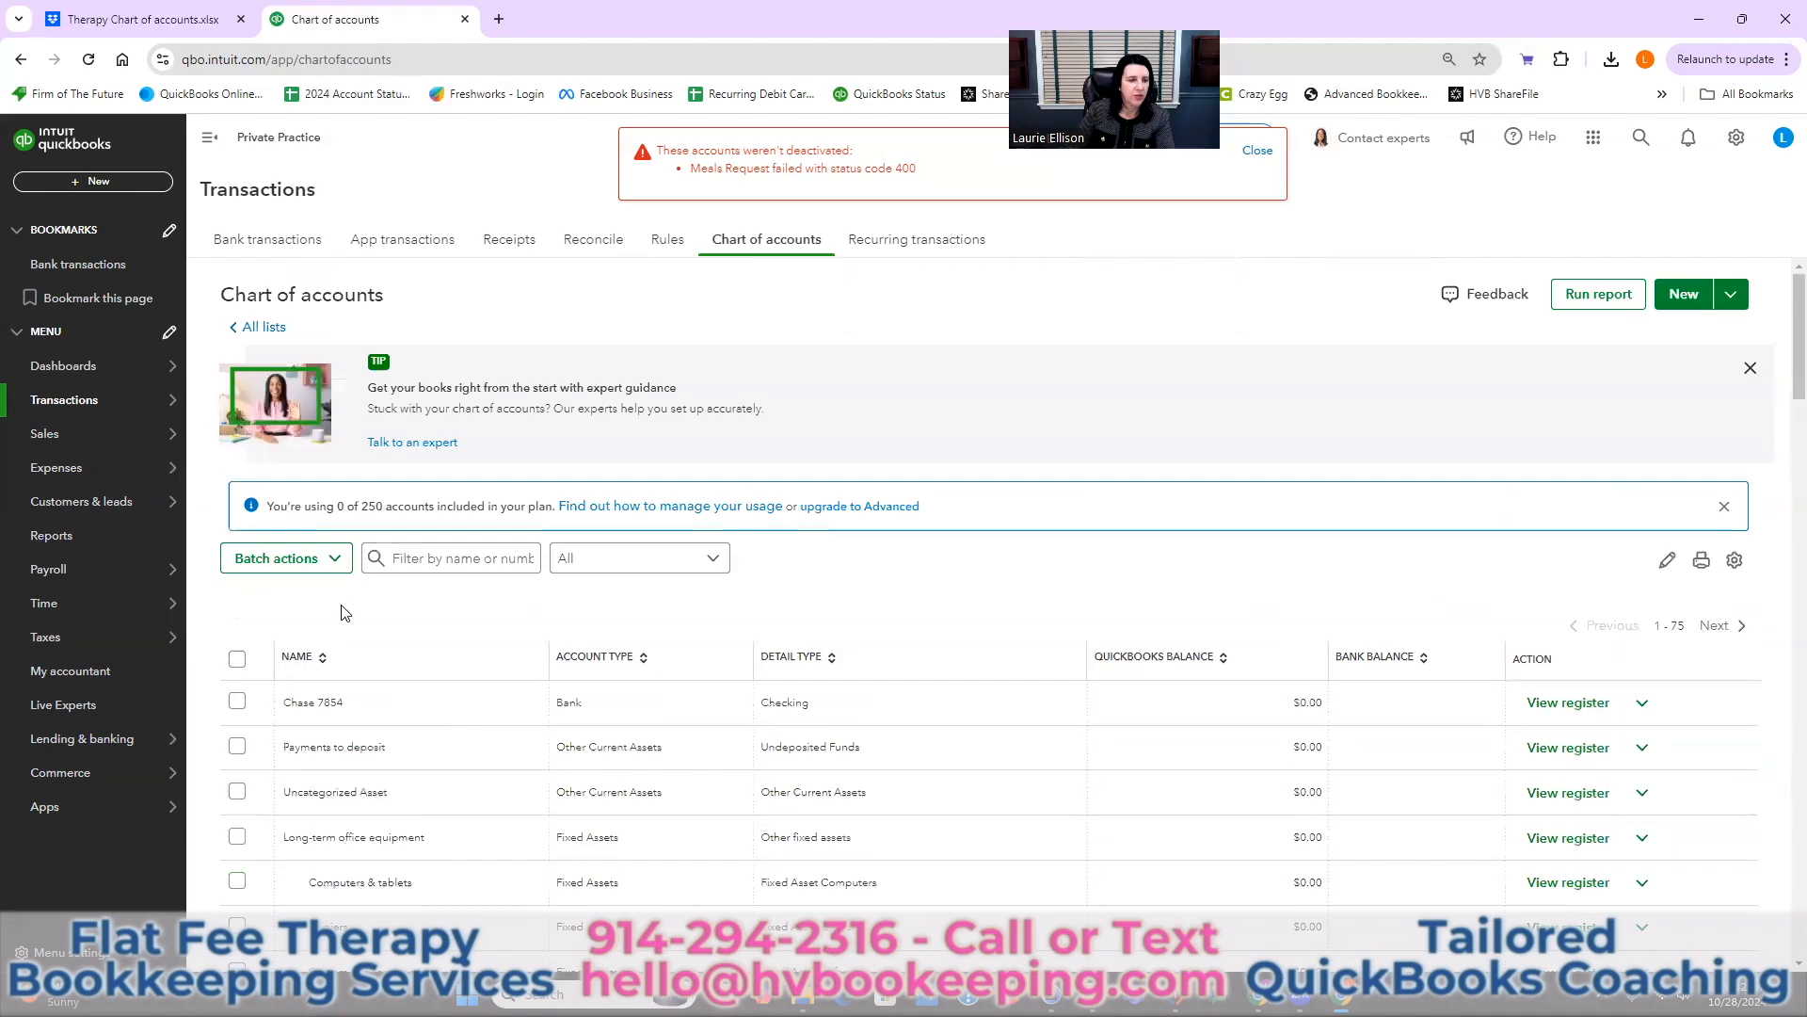
click(323, 560)
click(314, 595)
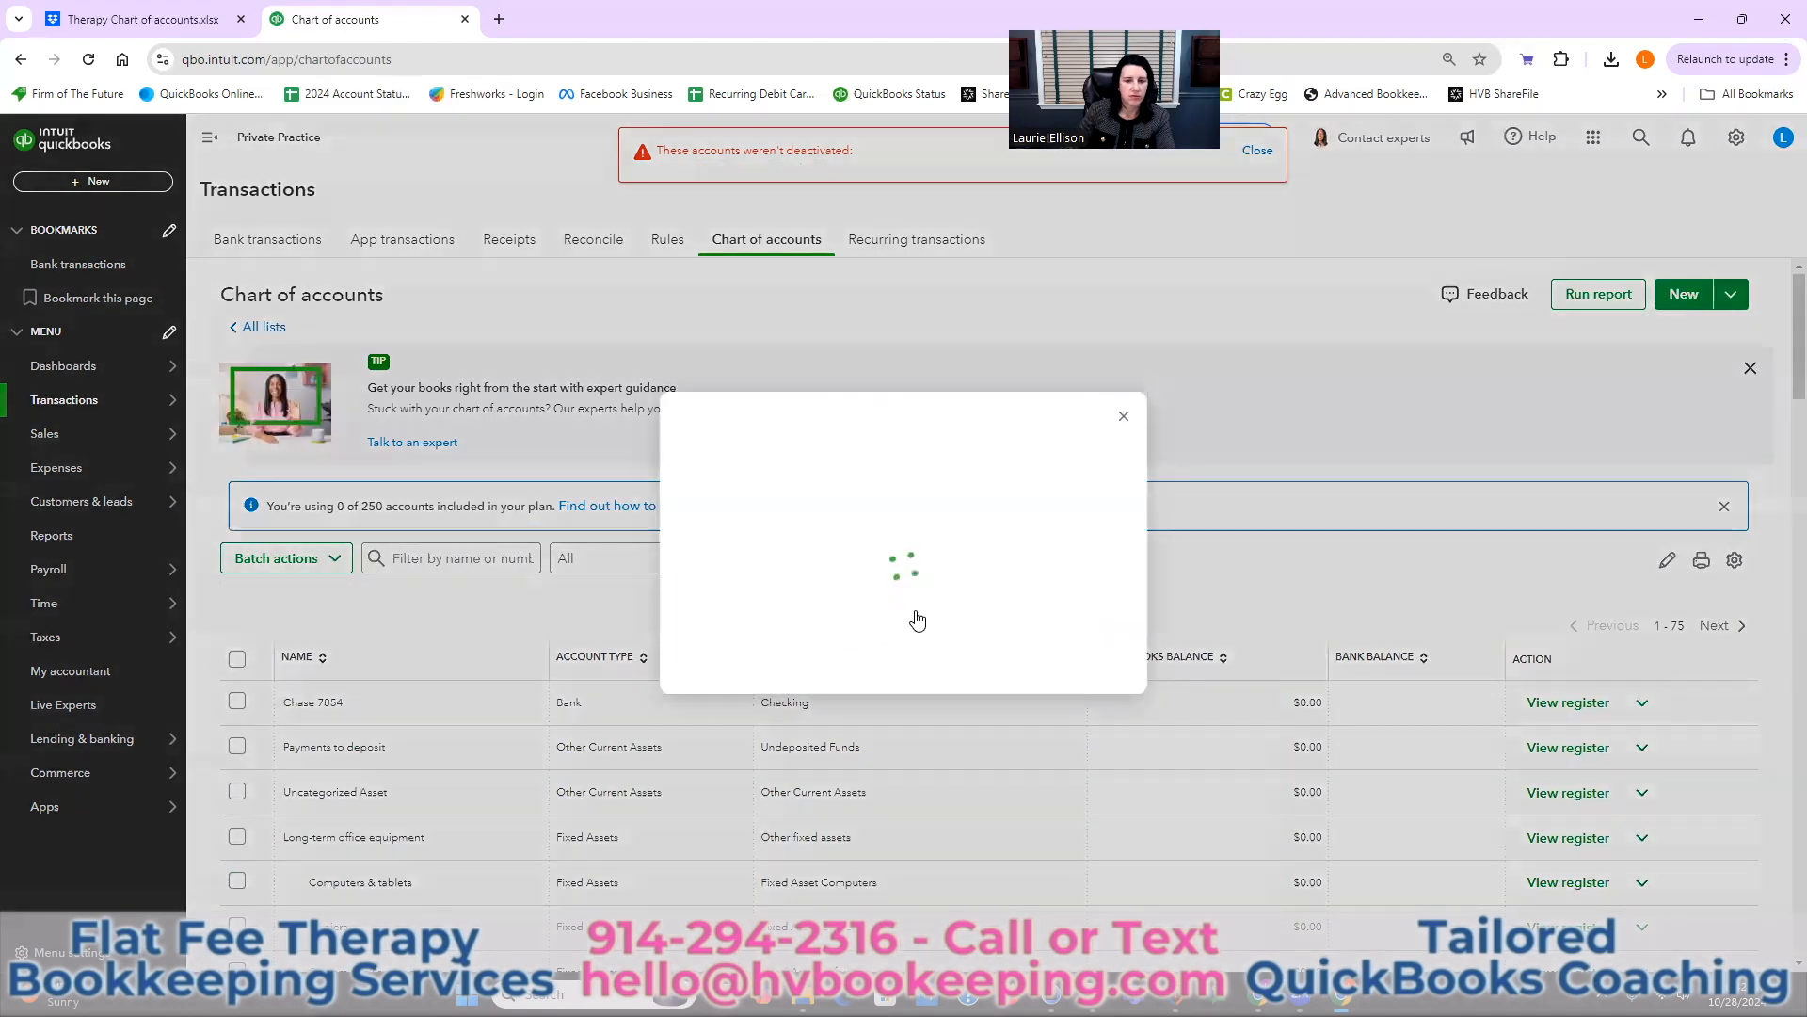
click(1039, 629)
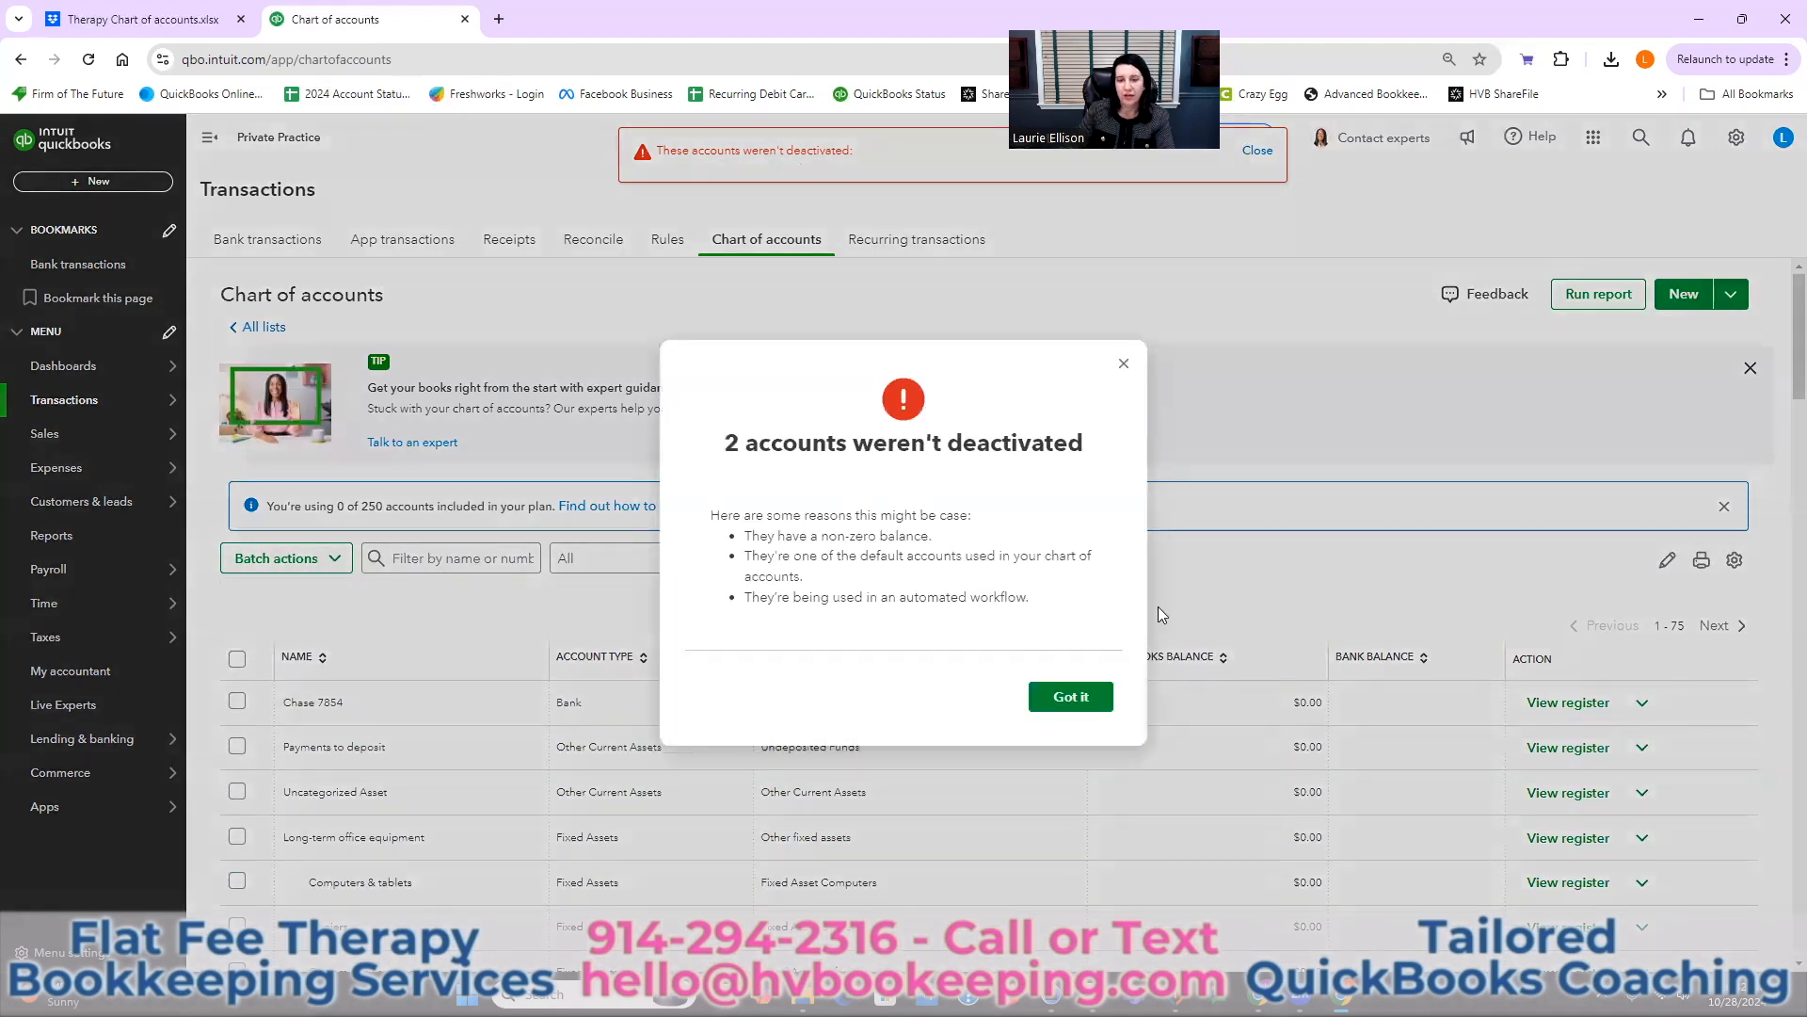
- Compare the remaining QuickBooks expense accounts with the expense entries in the Therapy Chart of accounts spreadsheet
click(1071, 697)
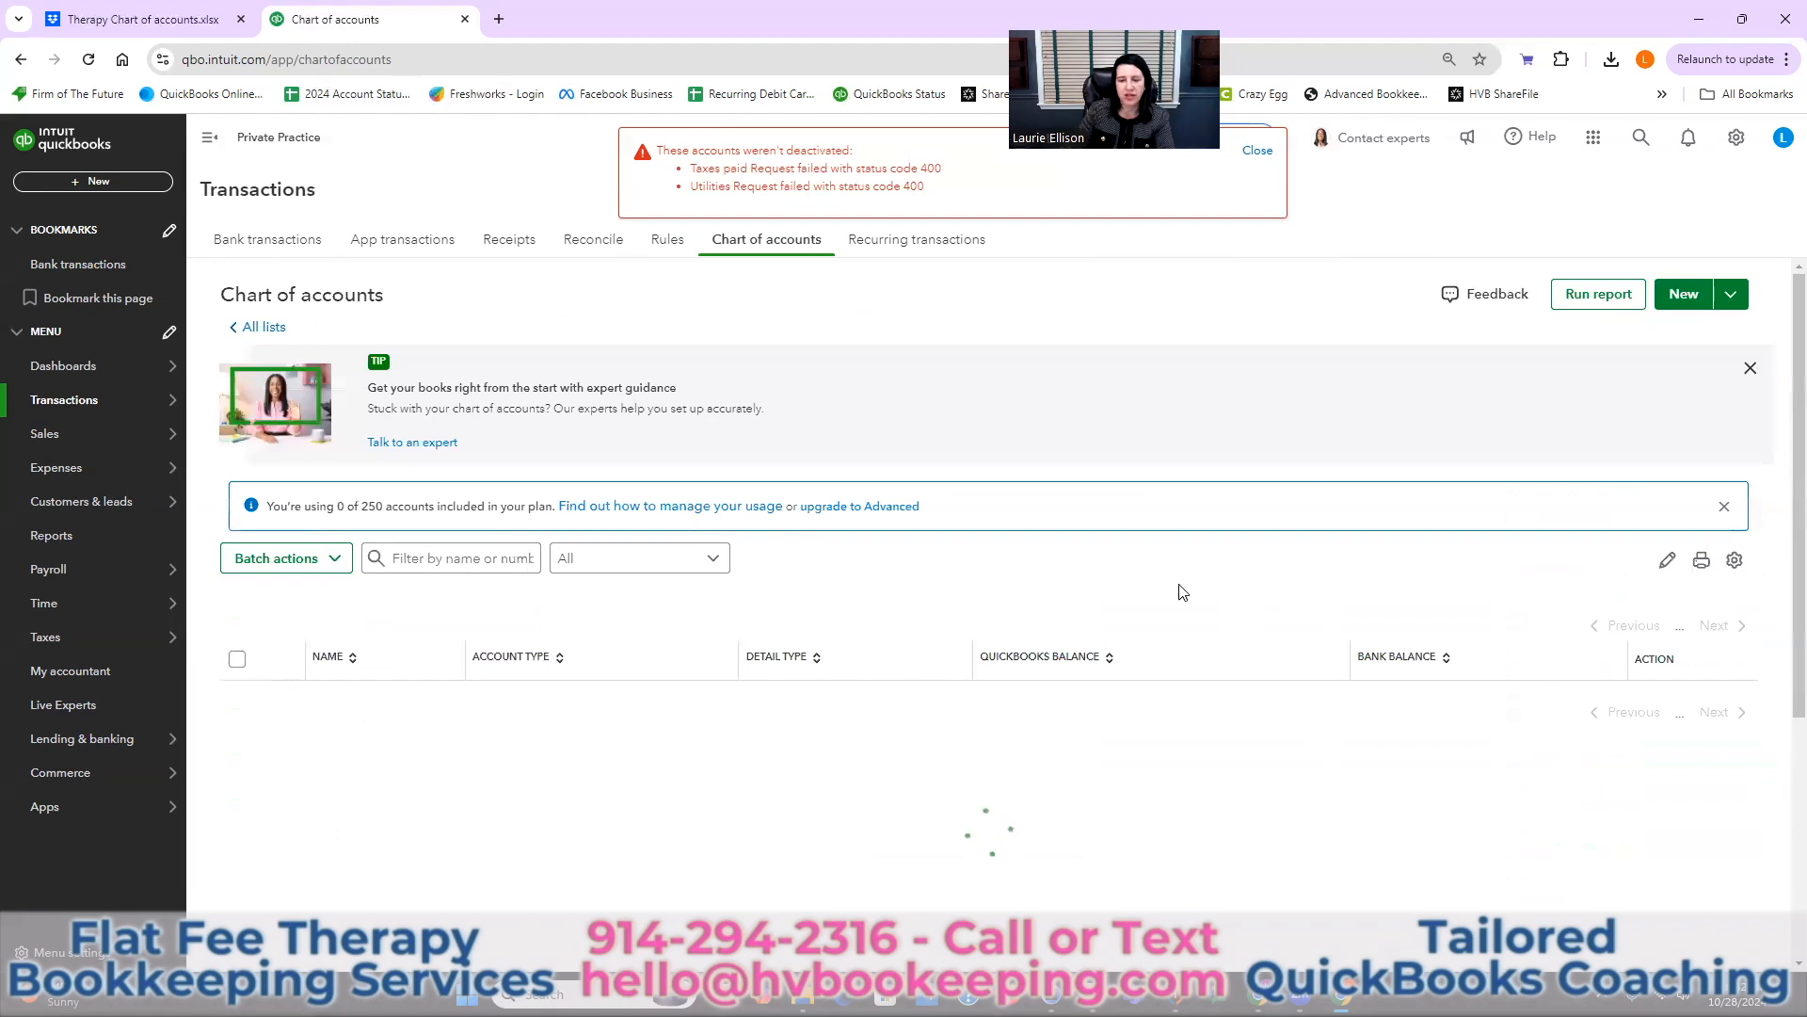
scroll(1067, 850, down, 15)
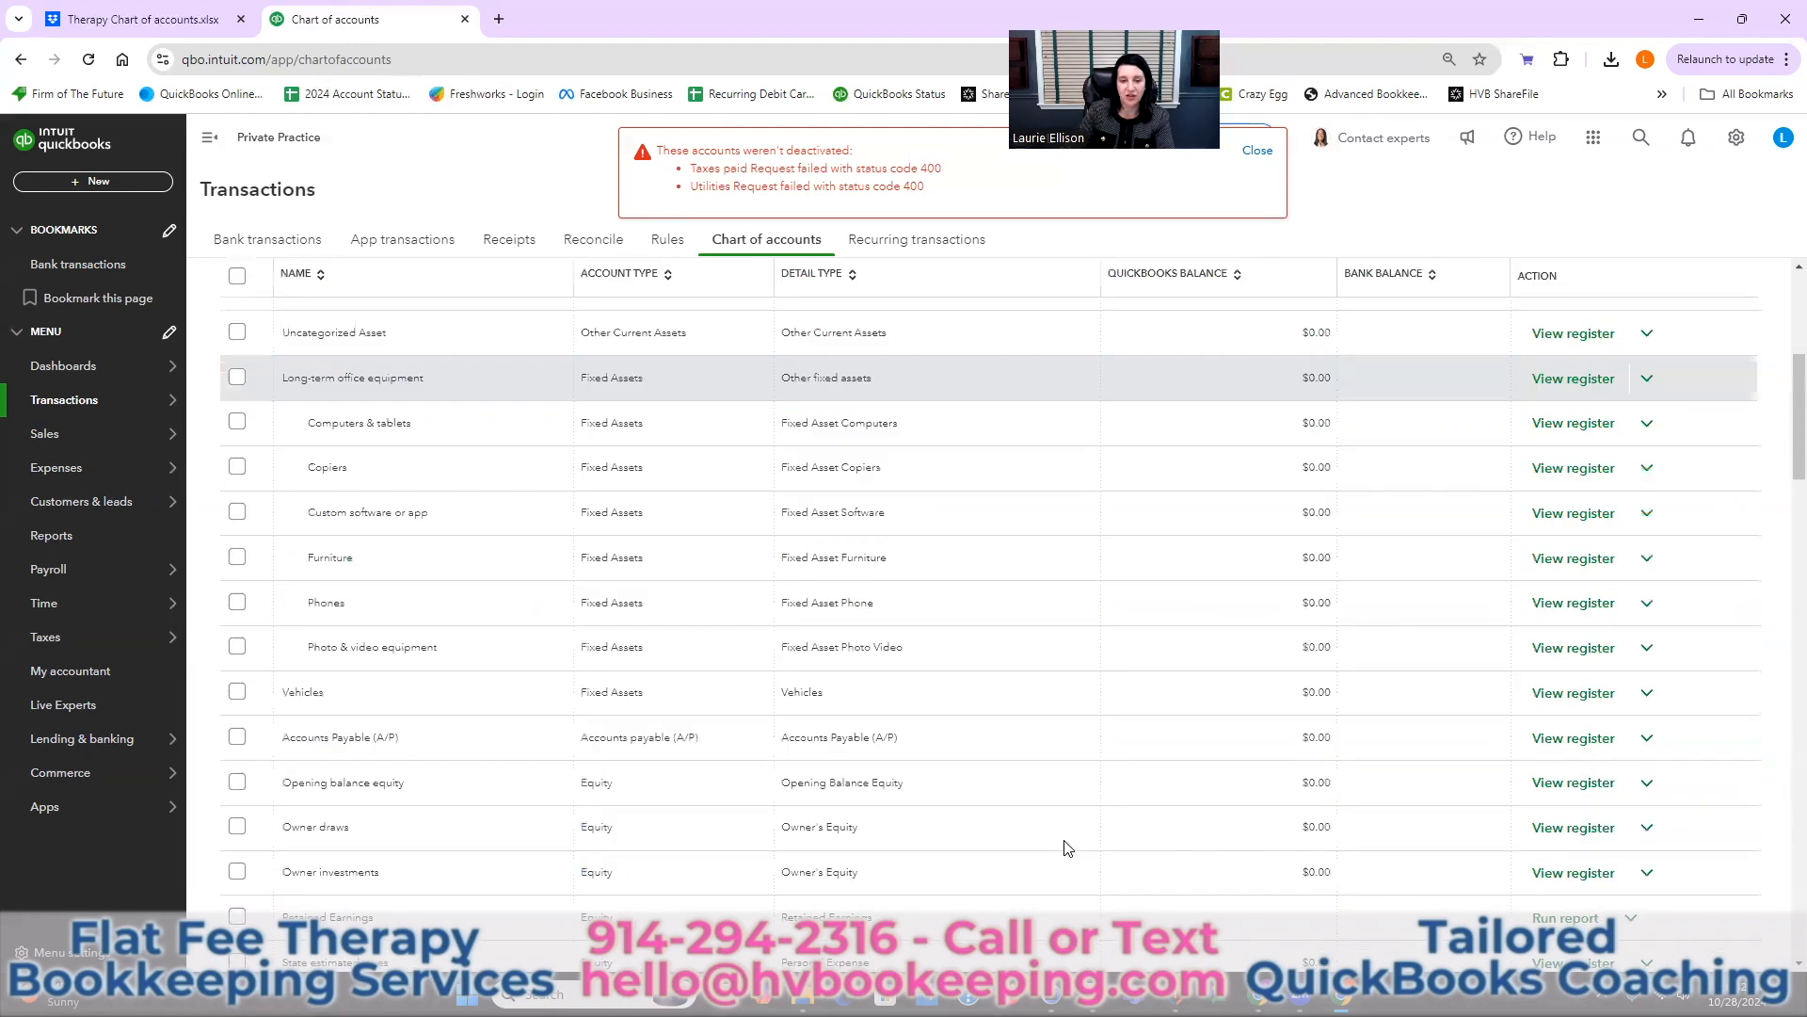
scroll(1067, 848, down, 8)
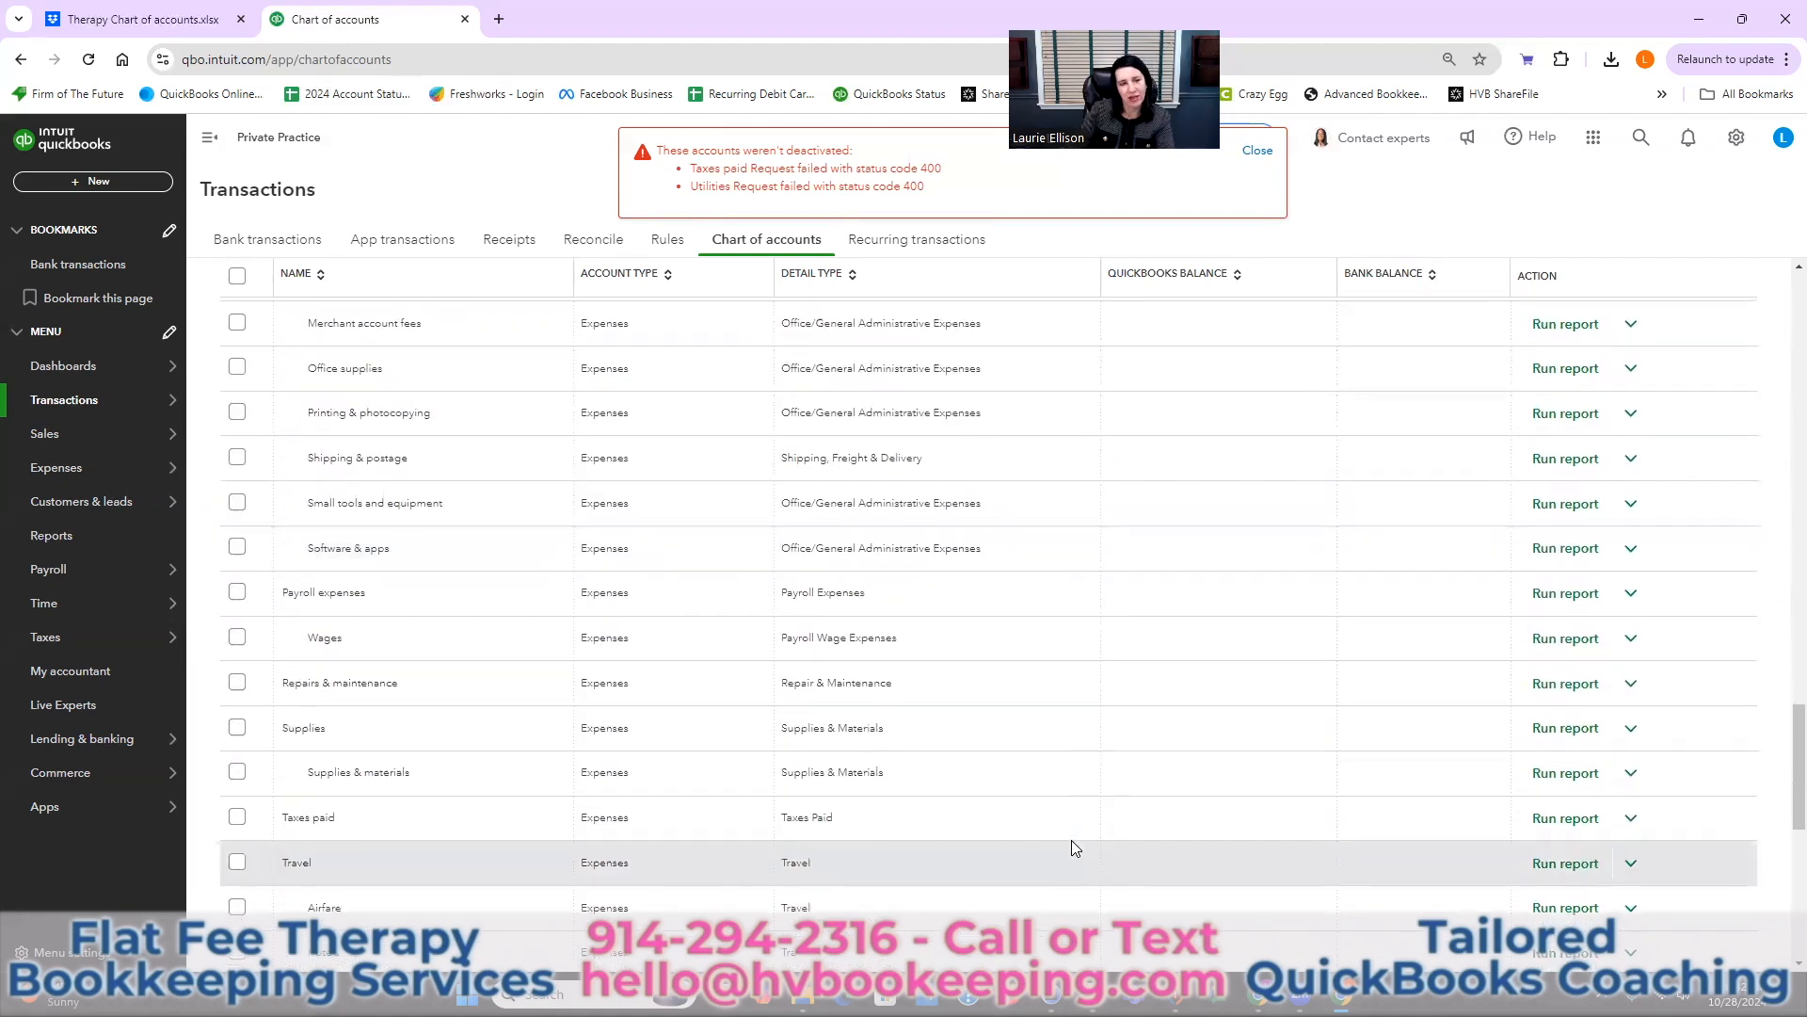
scroll(1071, 840, up, 4)
scroll(939, 826, down, 1)
scroll(514, 603, down, 2)
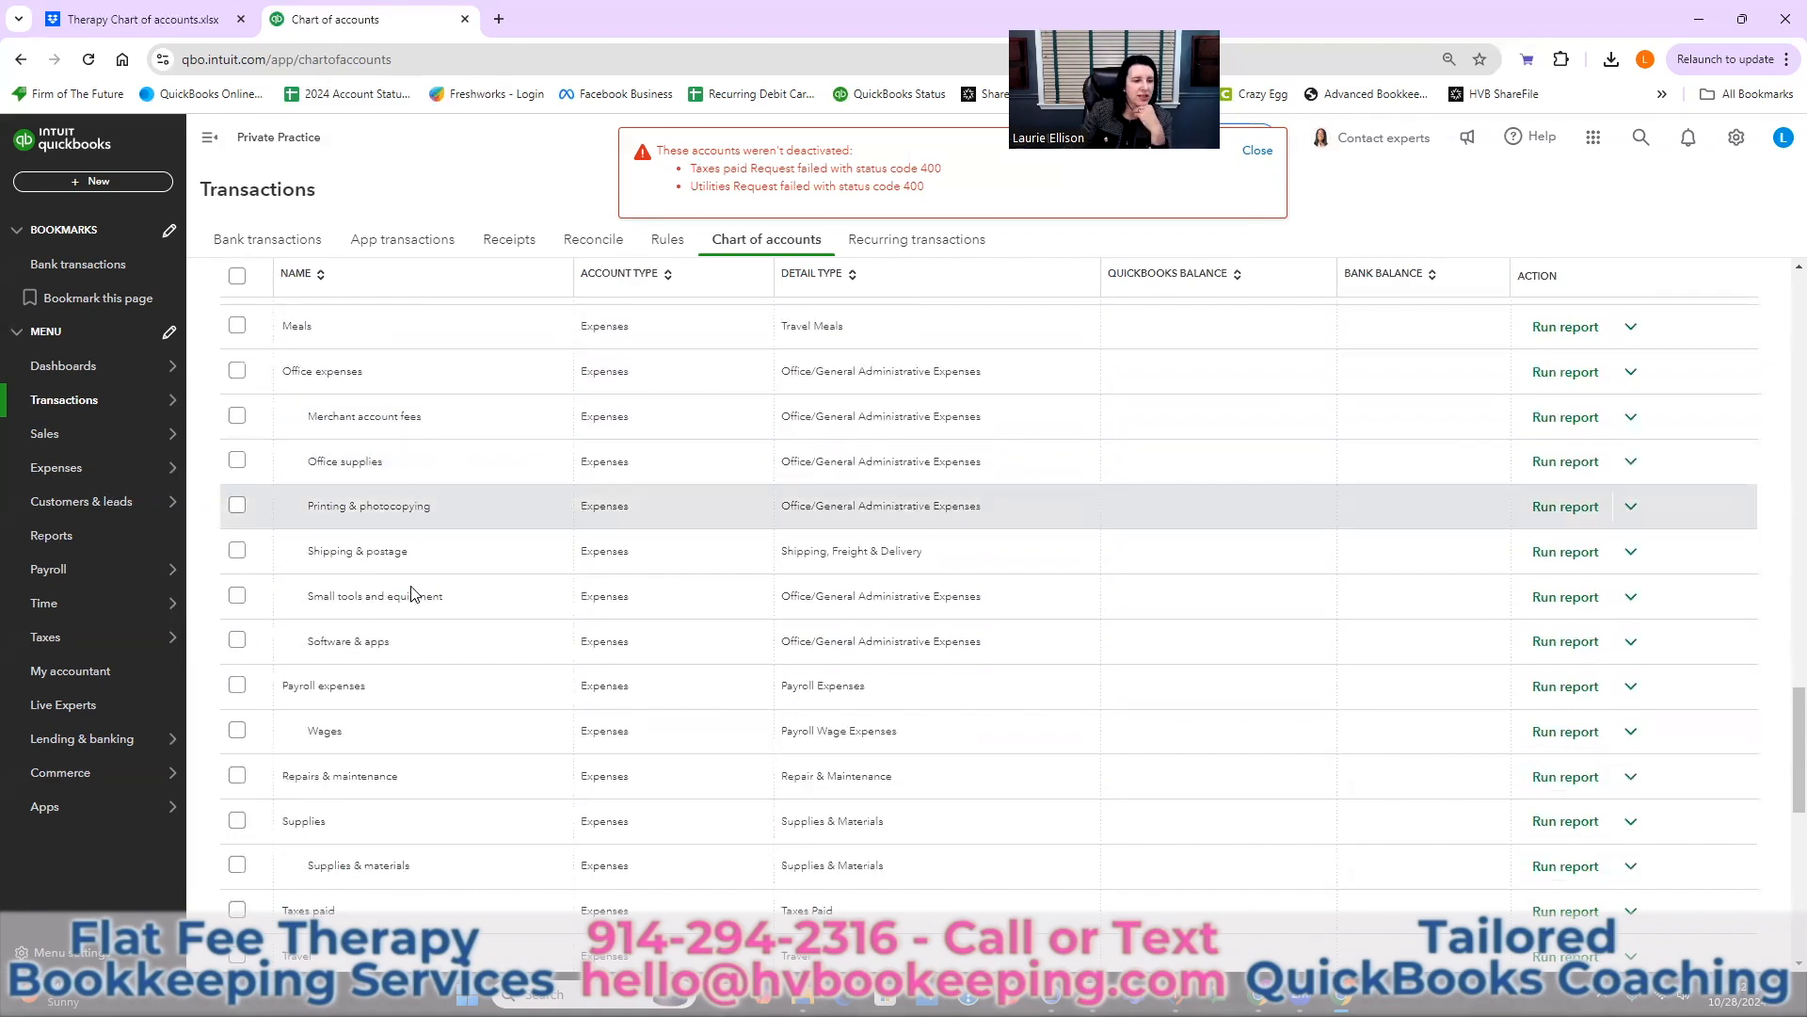
click(174, 26)
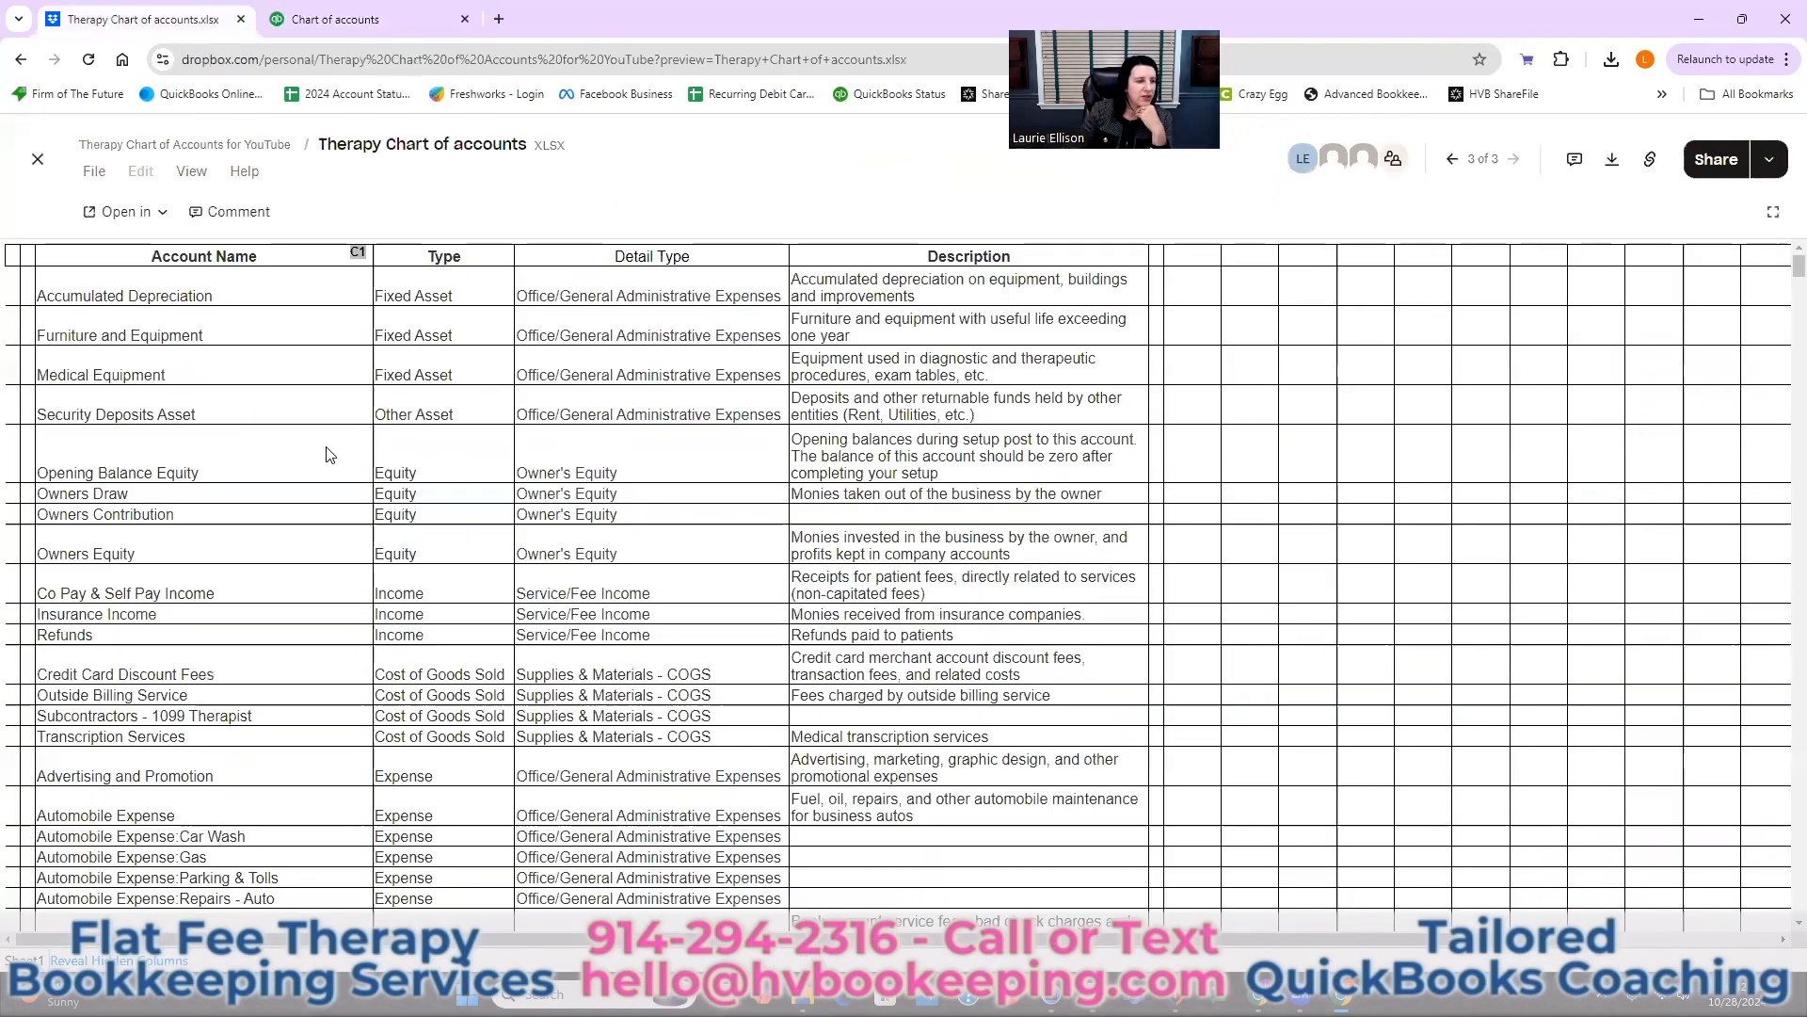
scroll(329, 455, down, 12)
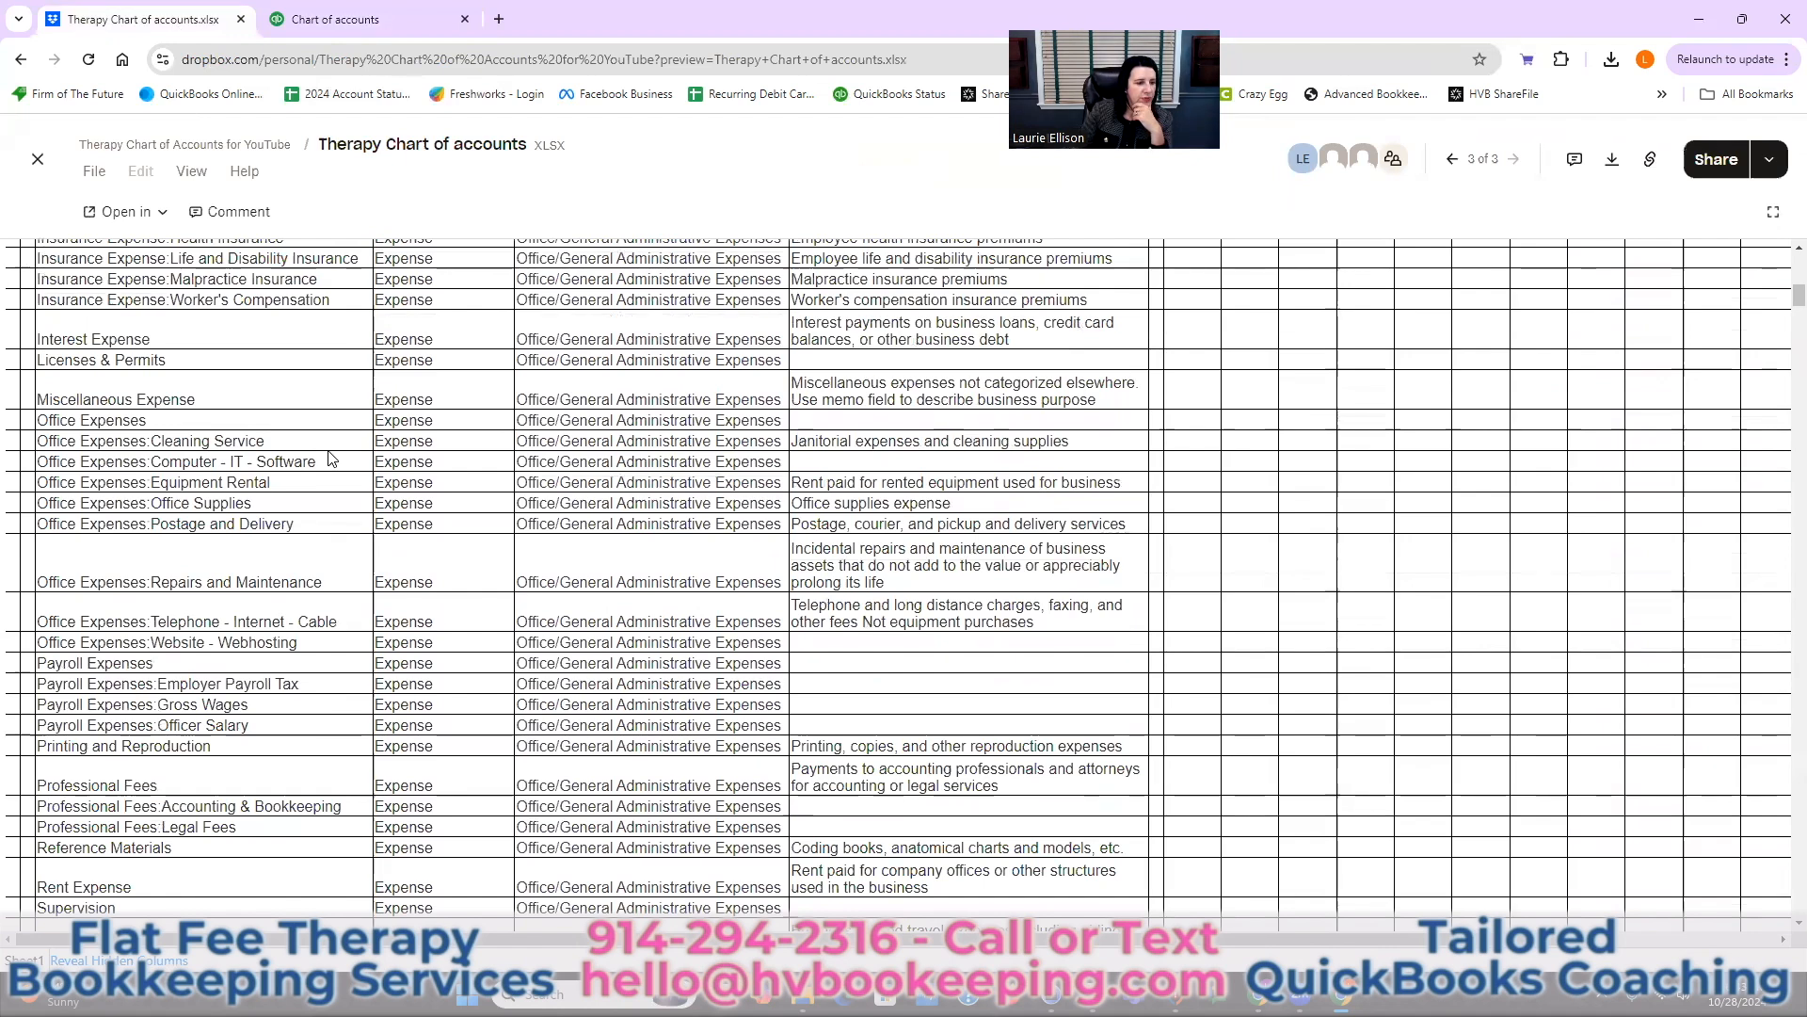
scroll(329, 458, down, 2)
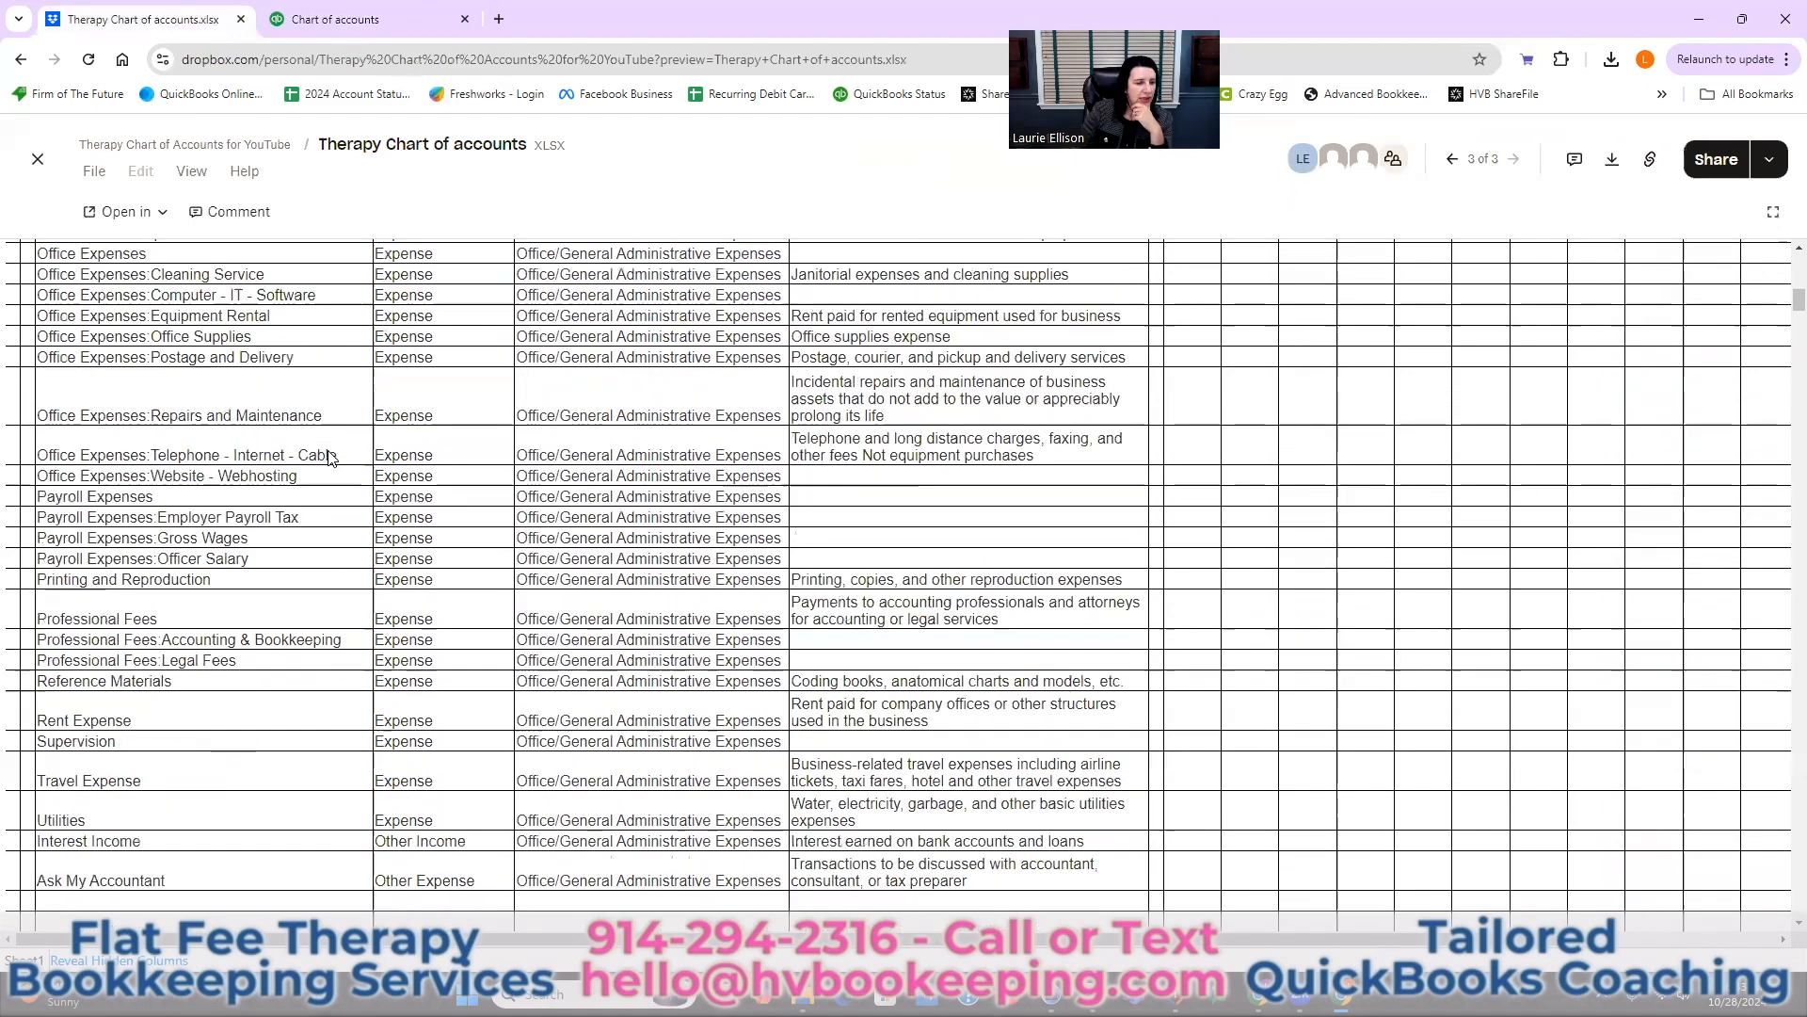
scroll(330, 459, up, 6)
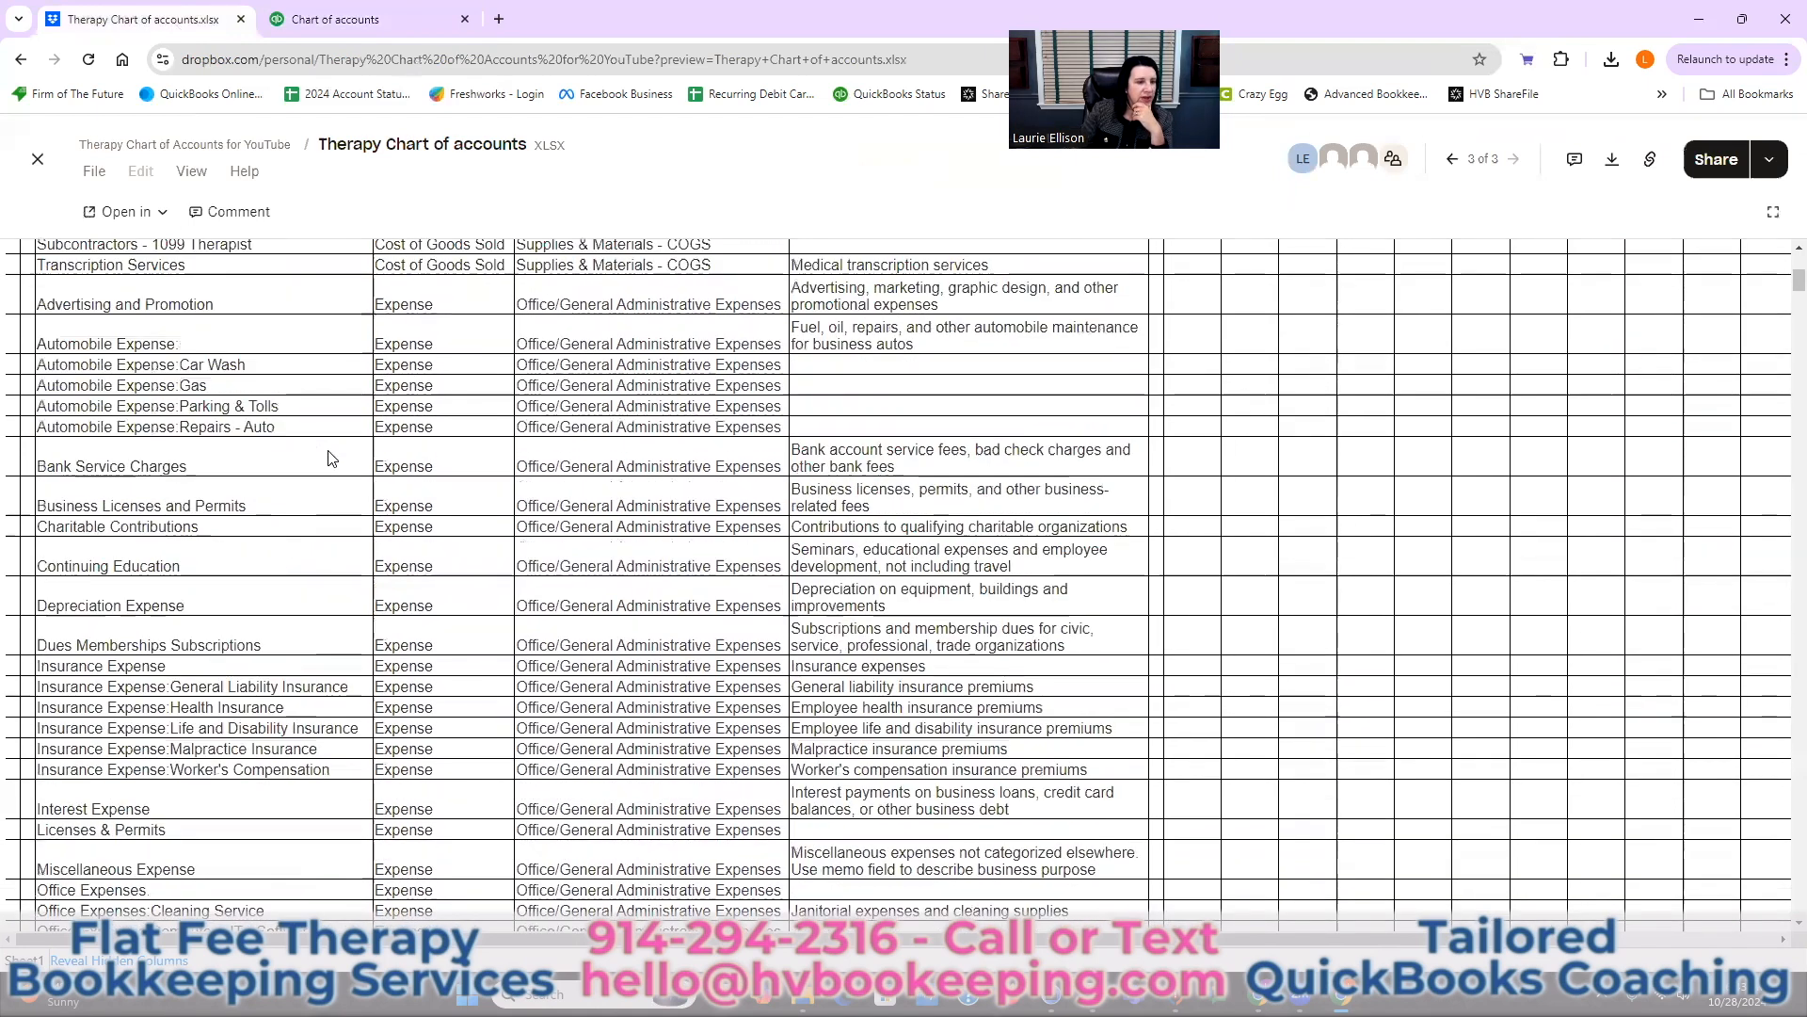
scroll(329, 459, up, 2)
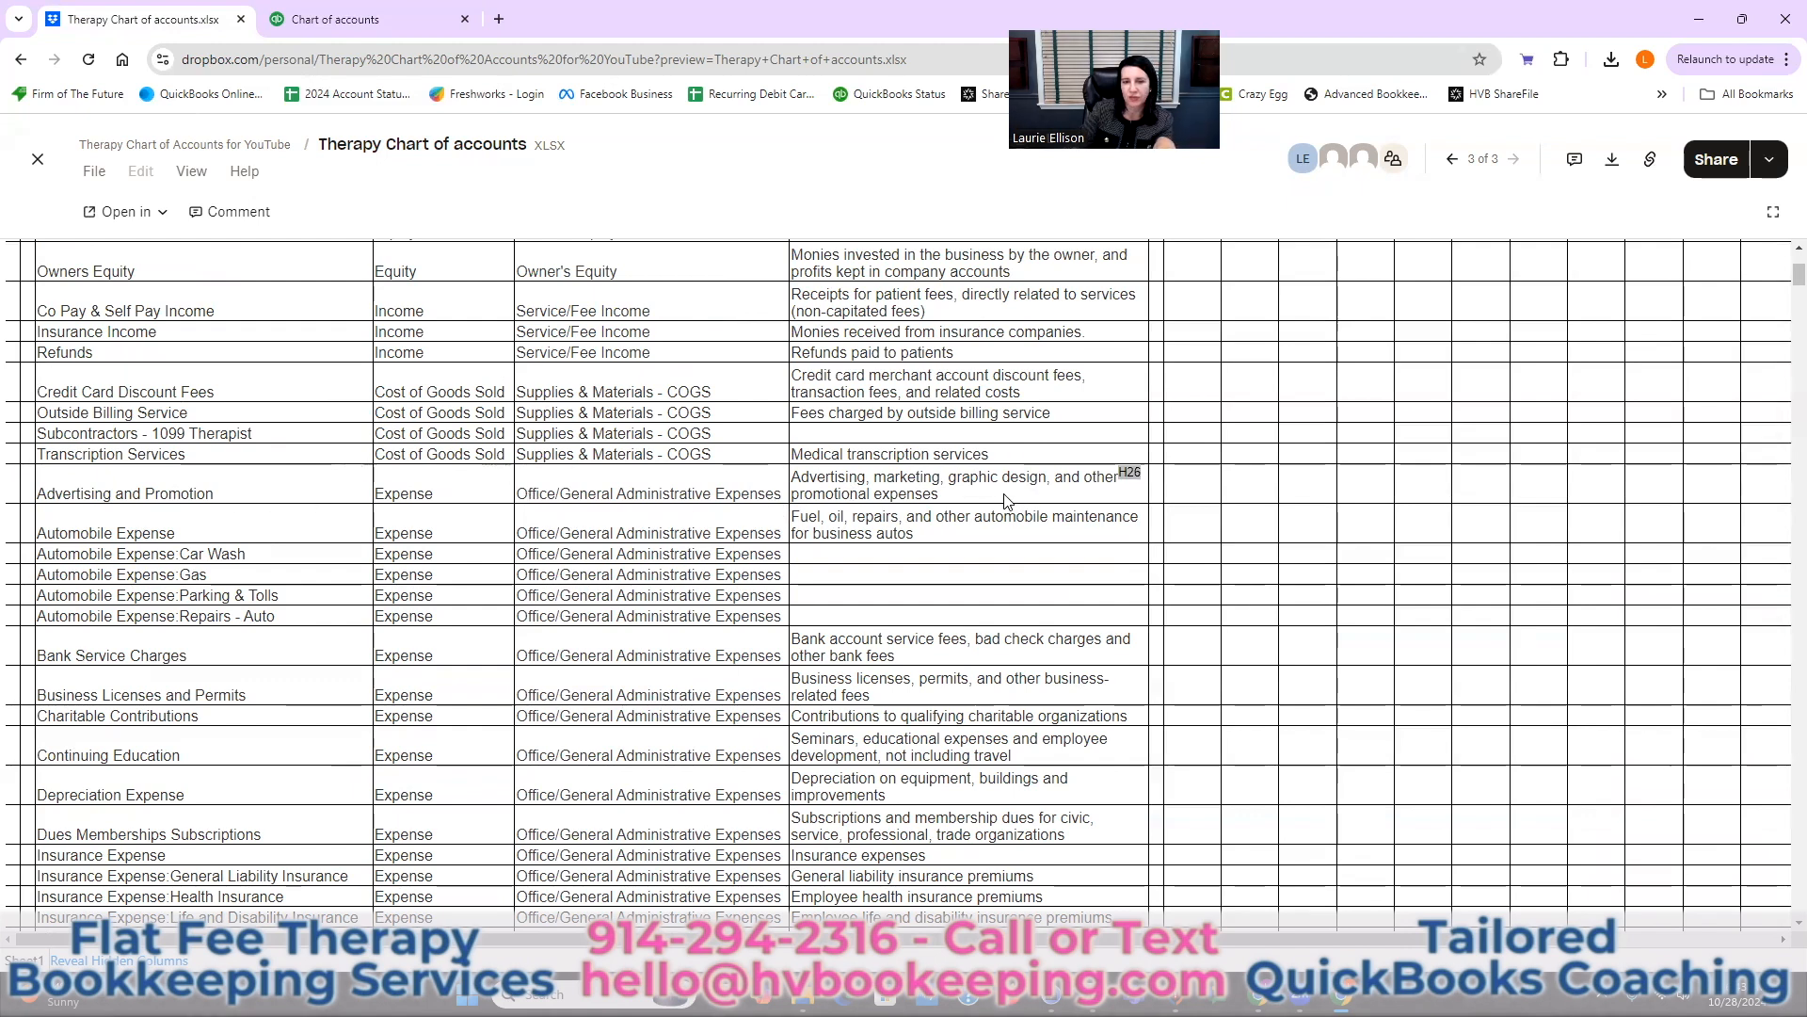
- In QuickBooks, batch-deactivate every account from Meals through Home office's Mortgage interest subaccount, leaving out Uncategorized Expense and Depreciation
click(325, 19)
scroll(544, 640, up, 2)
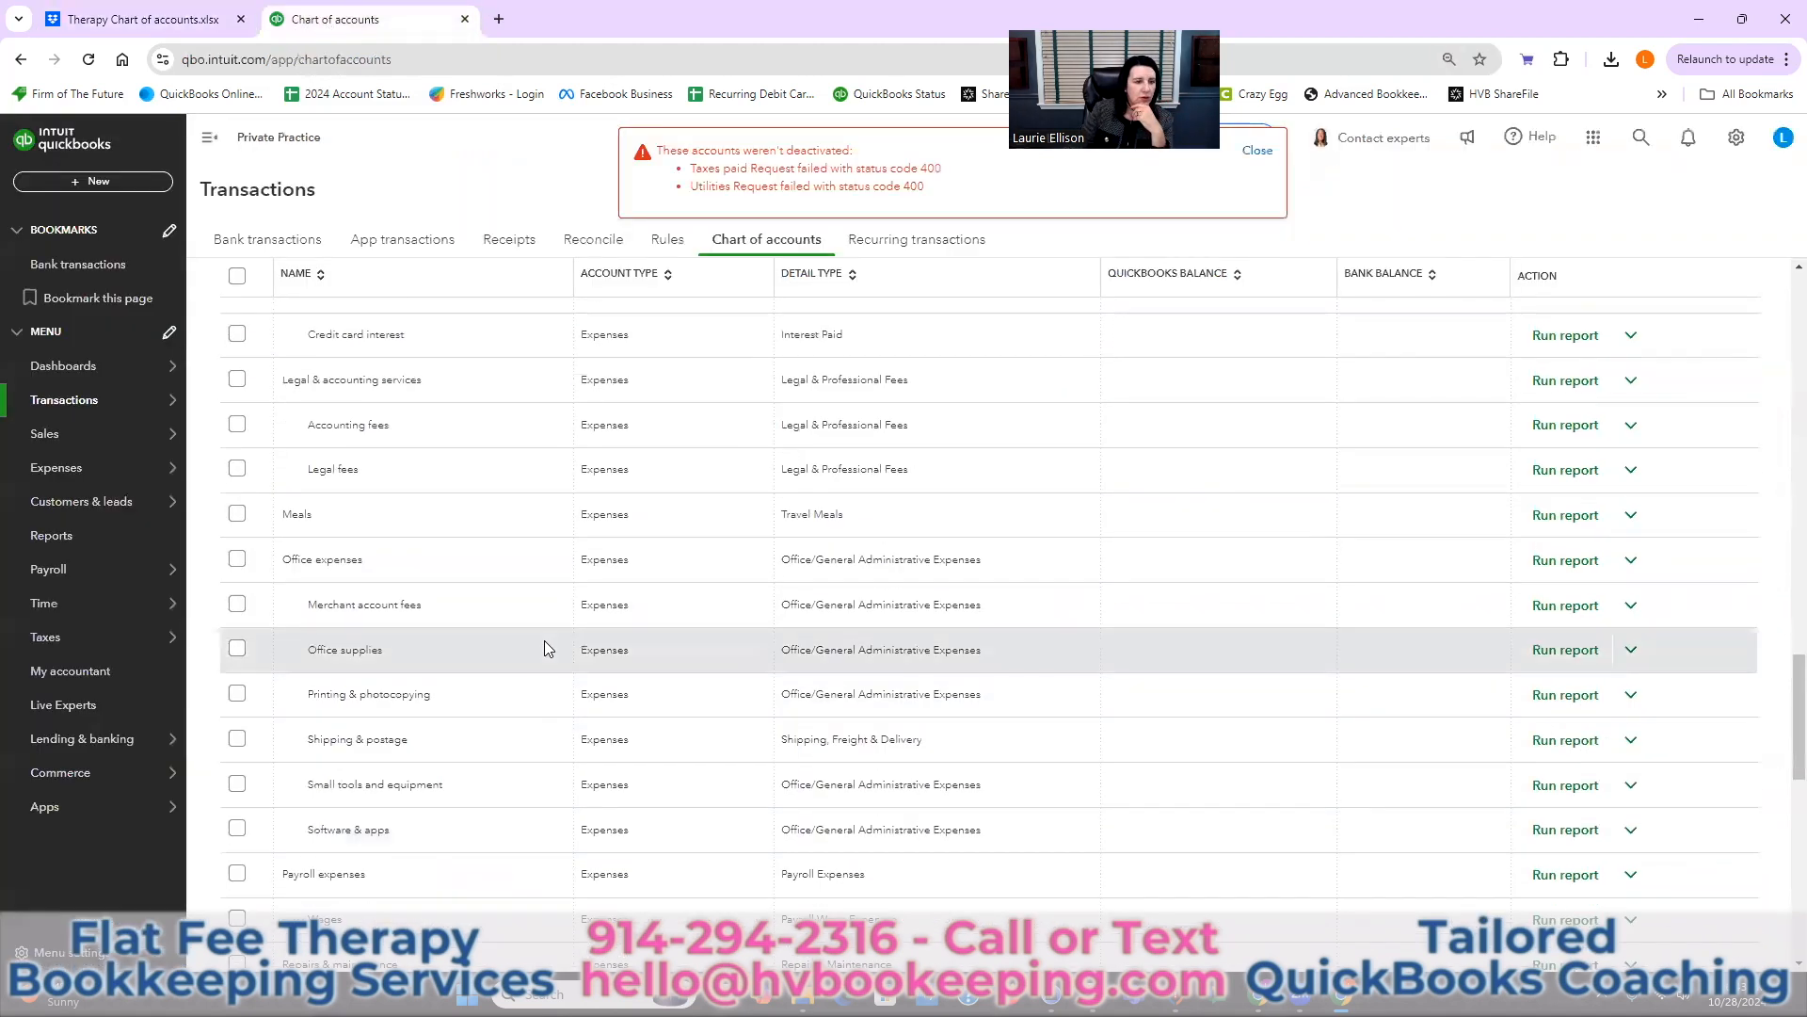
click(237, 514)
click(238, 558)
click(237, 603)
click(238, 649)
click(237, 694)
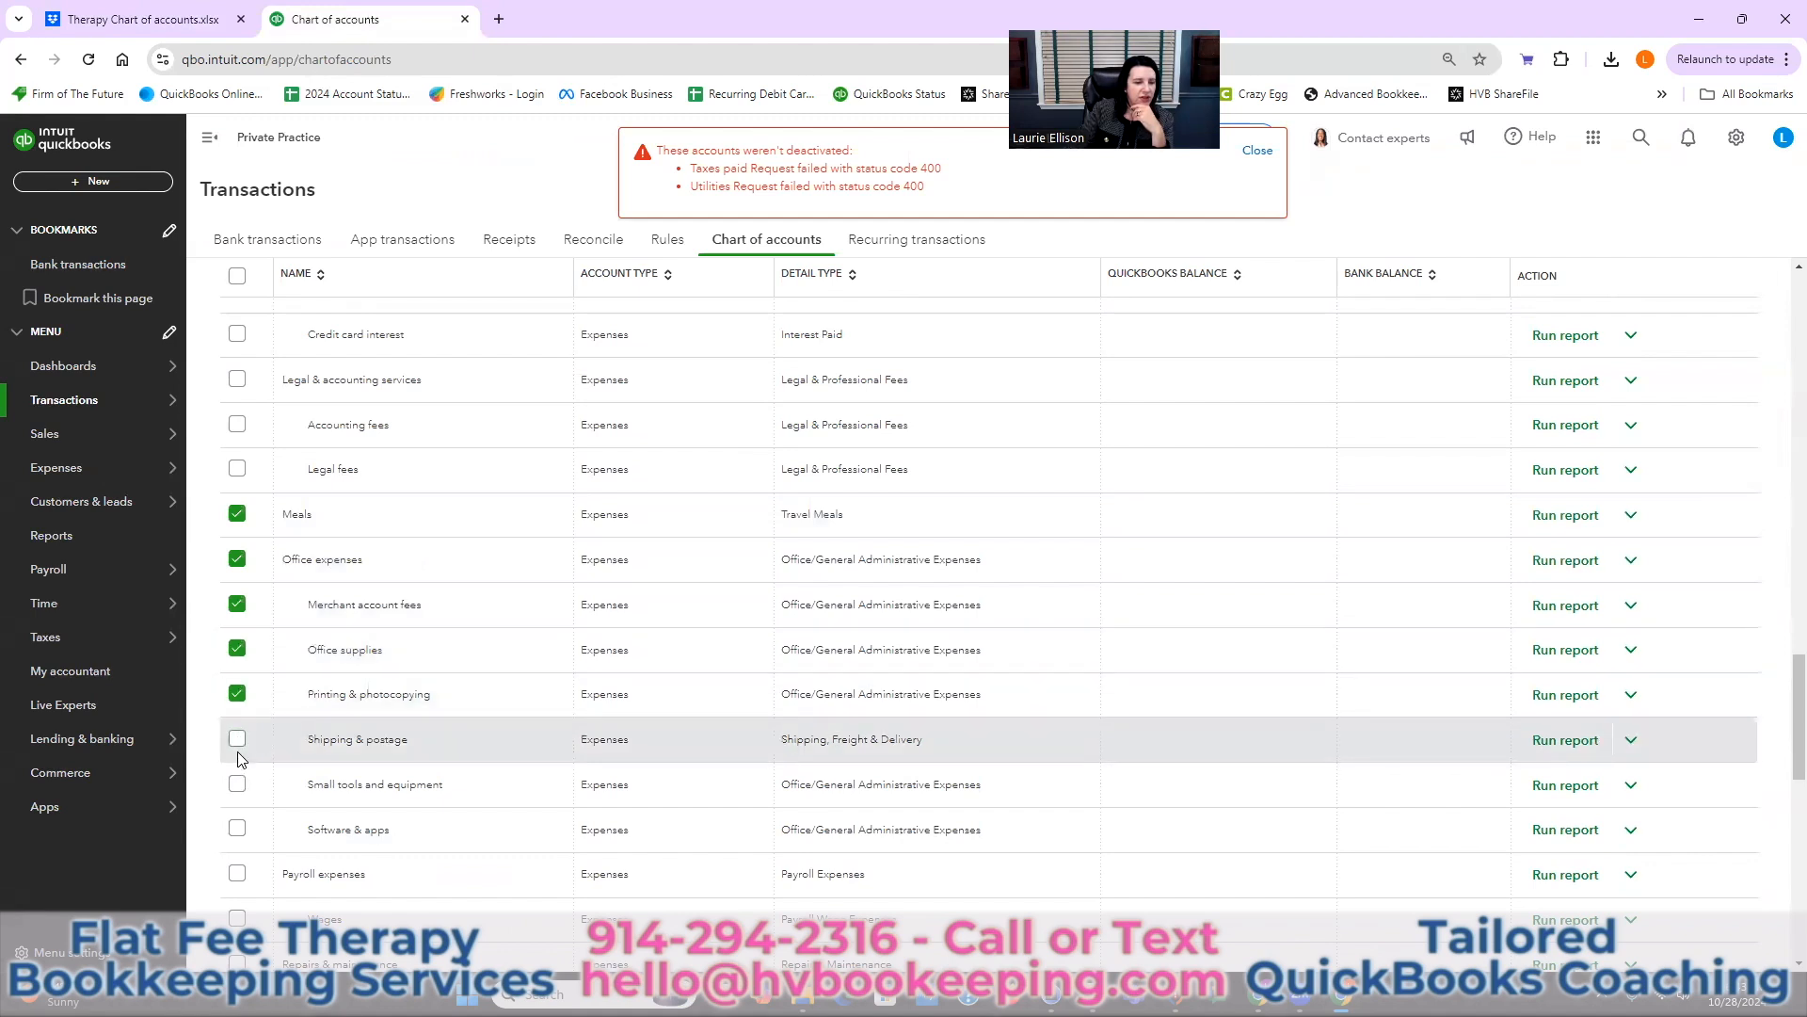
click(237, 739)
click(237, 784)
click(237, 829)
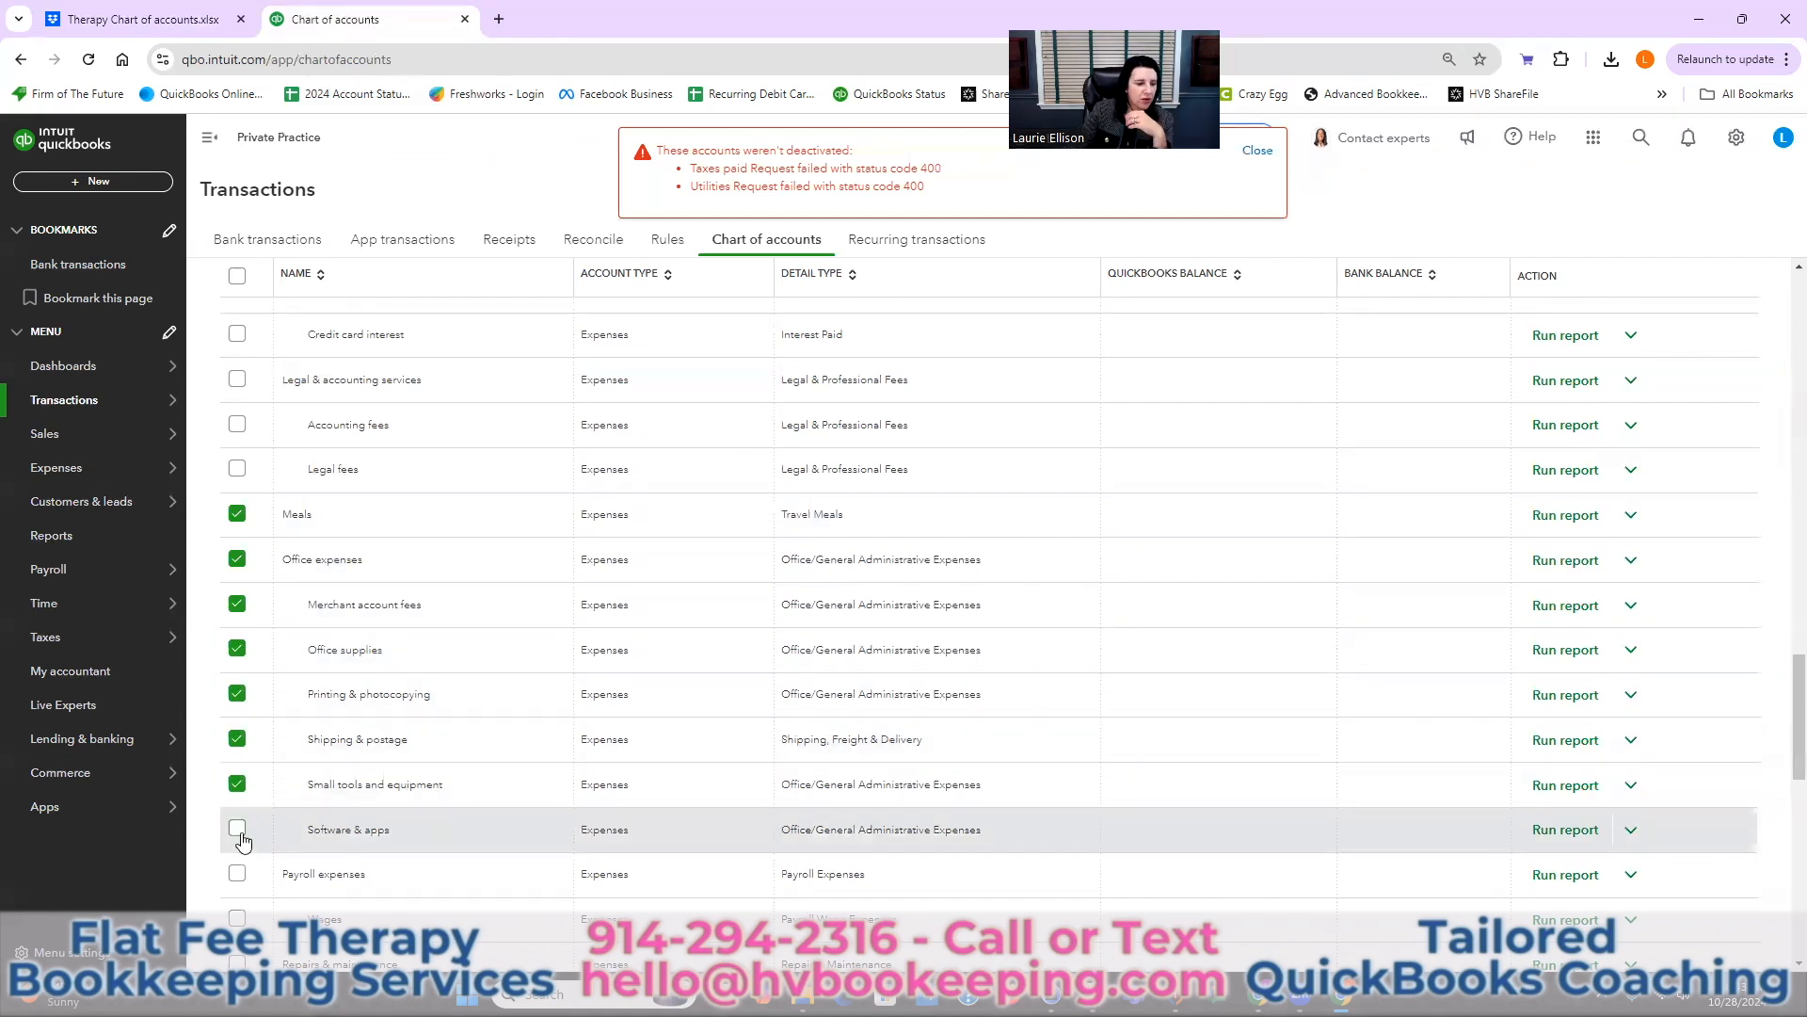
scroll(246, 836, down, 1)
scroll(249, 837, down, 1)
click(237, 687)
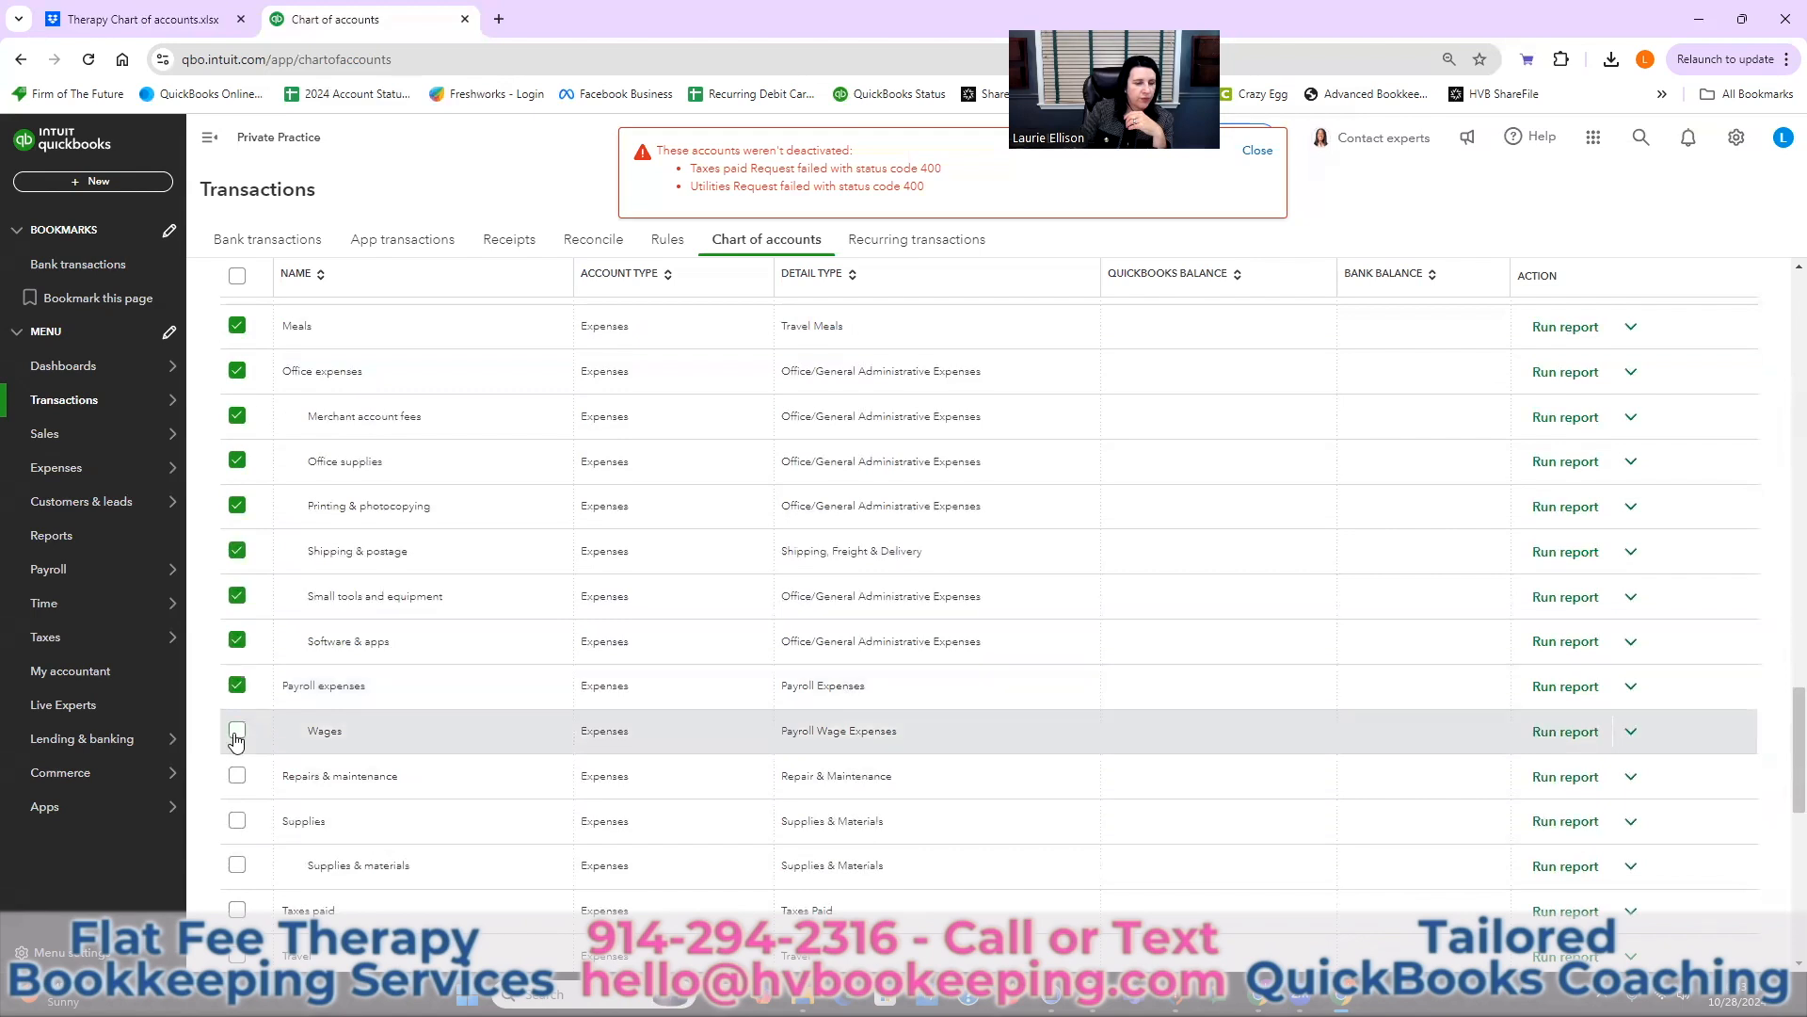
click(237, 731)
click(238, 776)
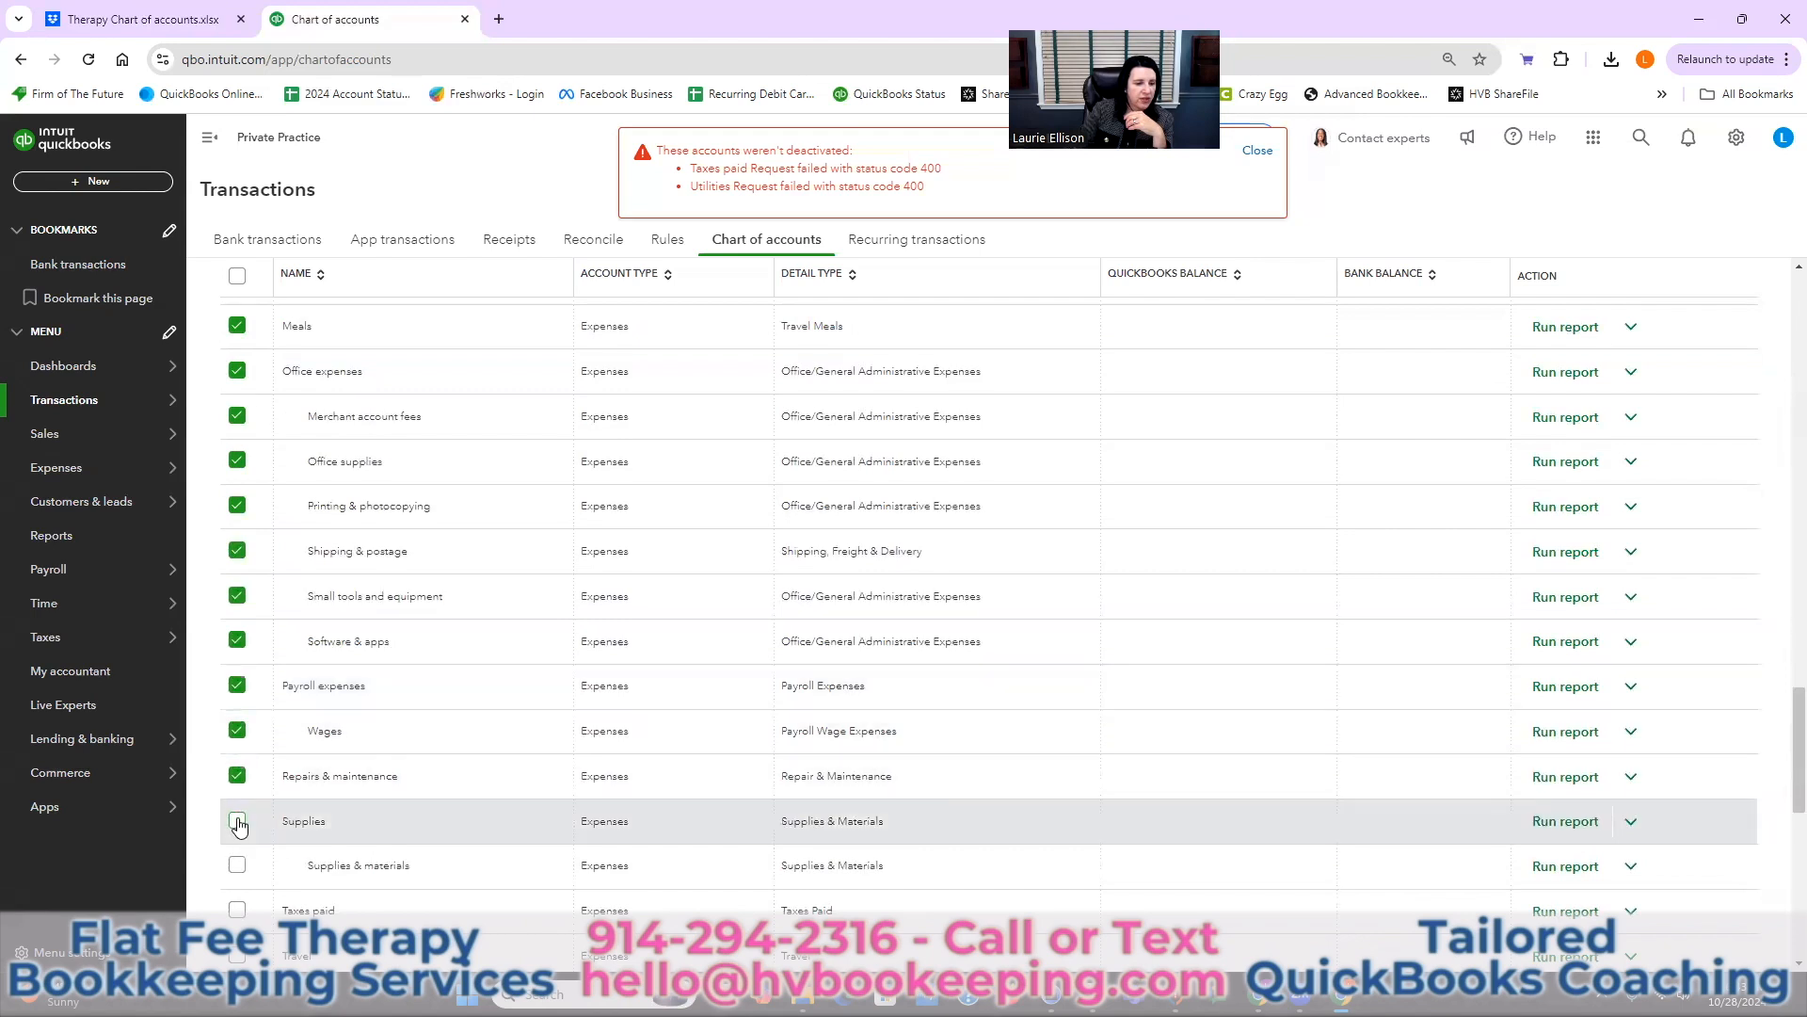
click(237, 821)
click(238, 865)
scroll(240, 866, down, 5)
click(237, 628)
click(237, 672)
click(237, 717)
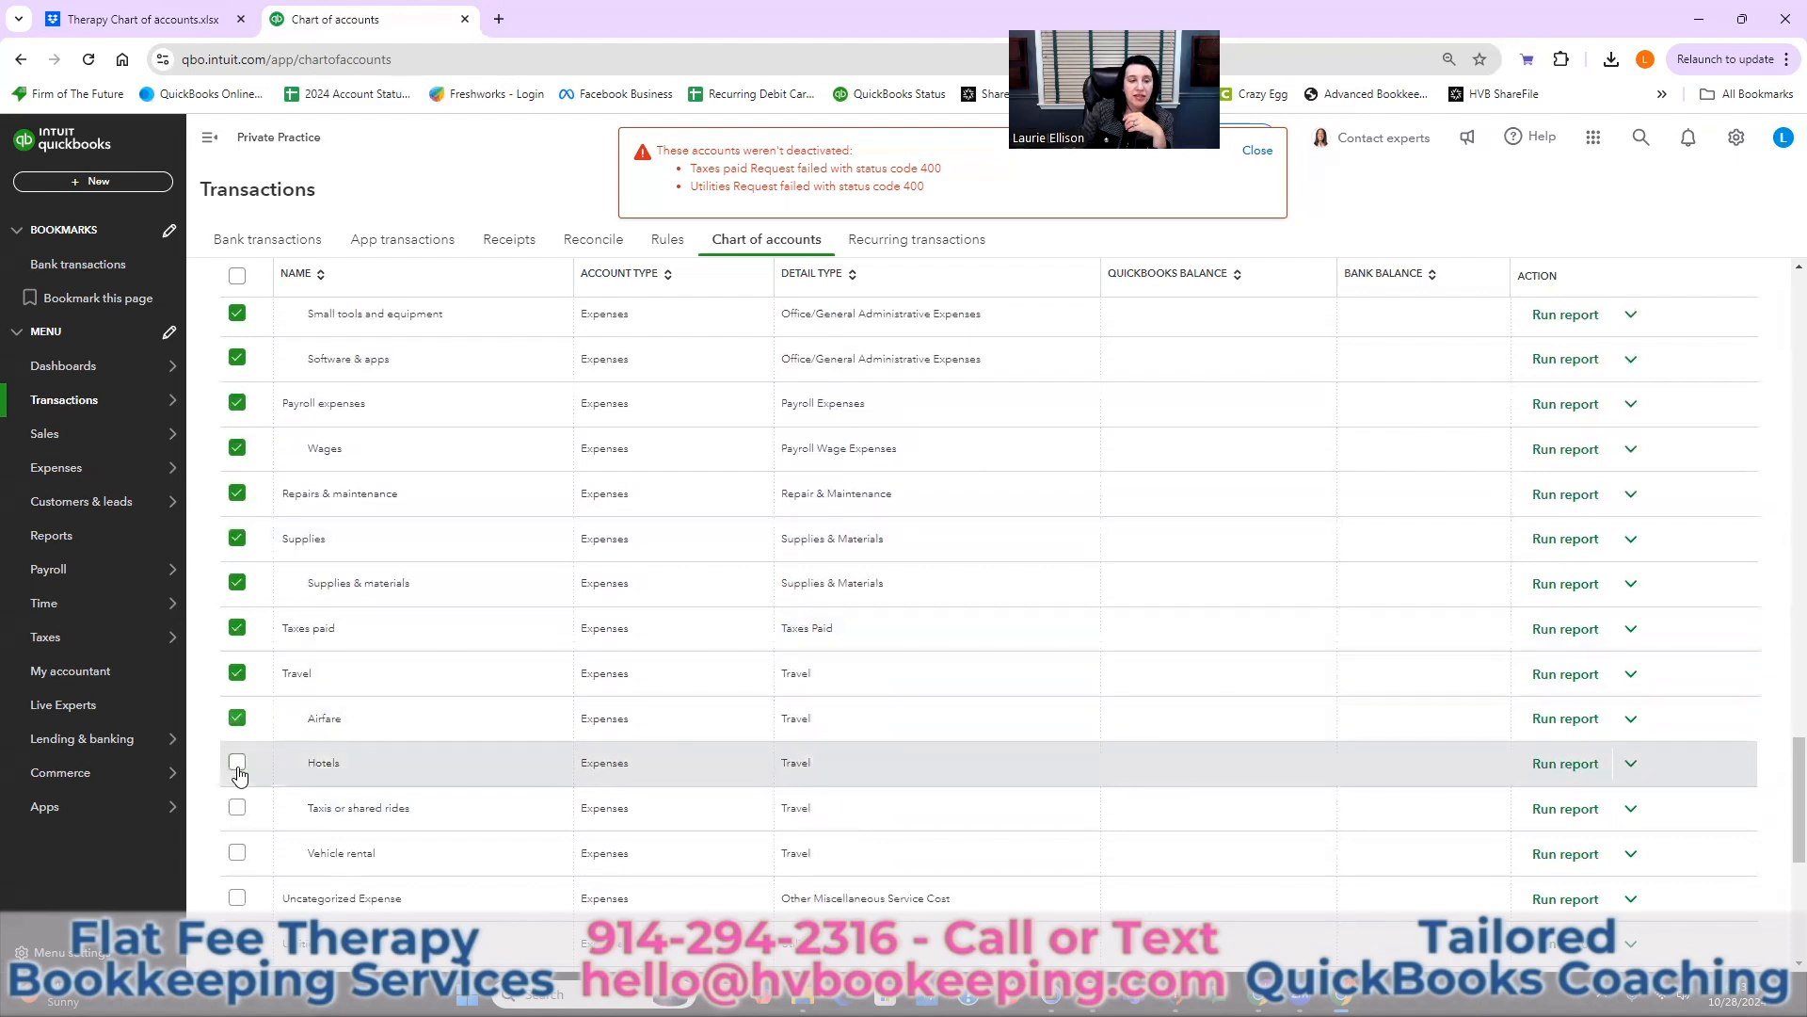
click(237, 762)
click(238, 808)
click(237, 852)
scroll(268, 828, down, 2)
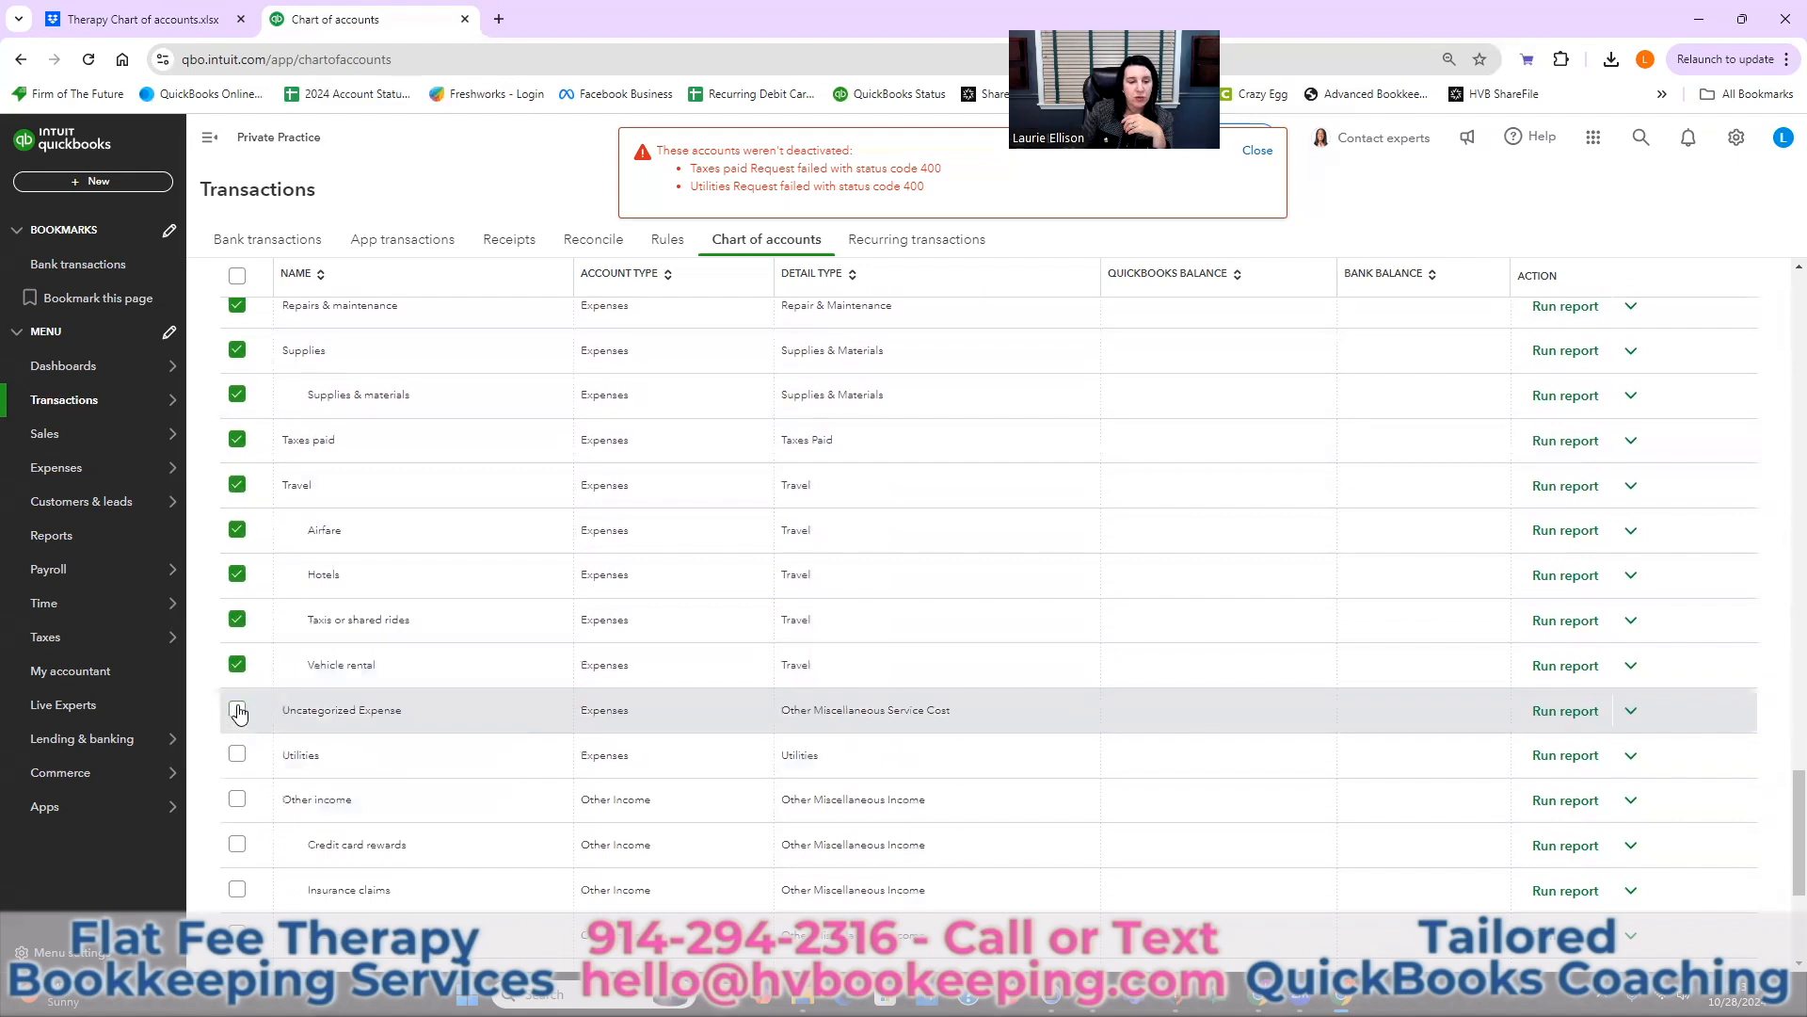
click(238, 755)
scroll(242, 750, down, 2)
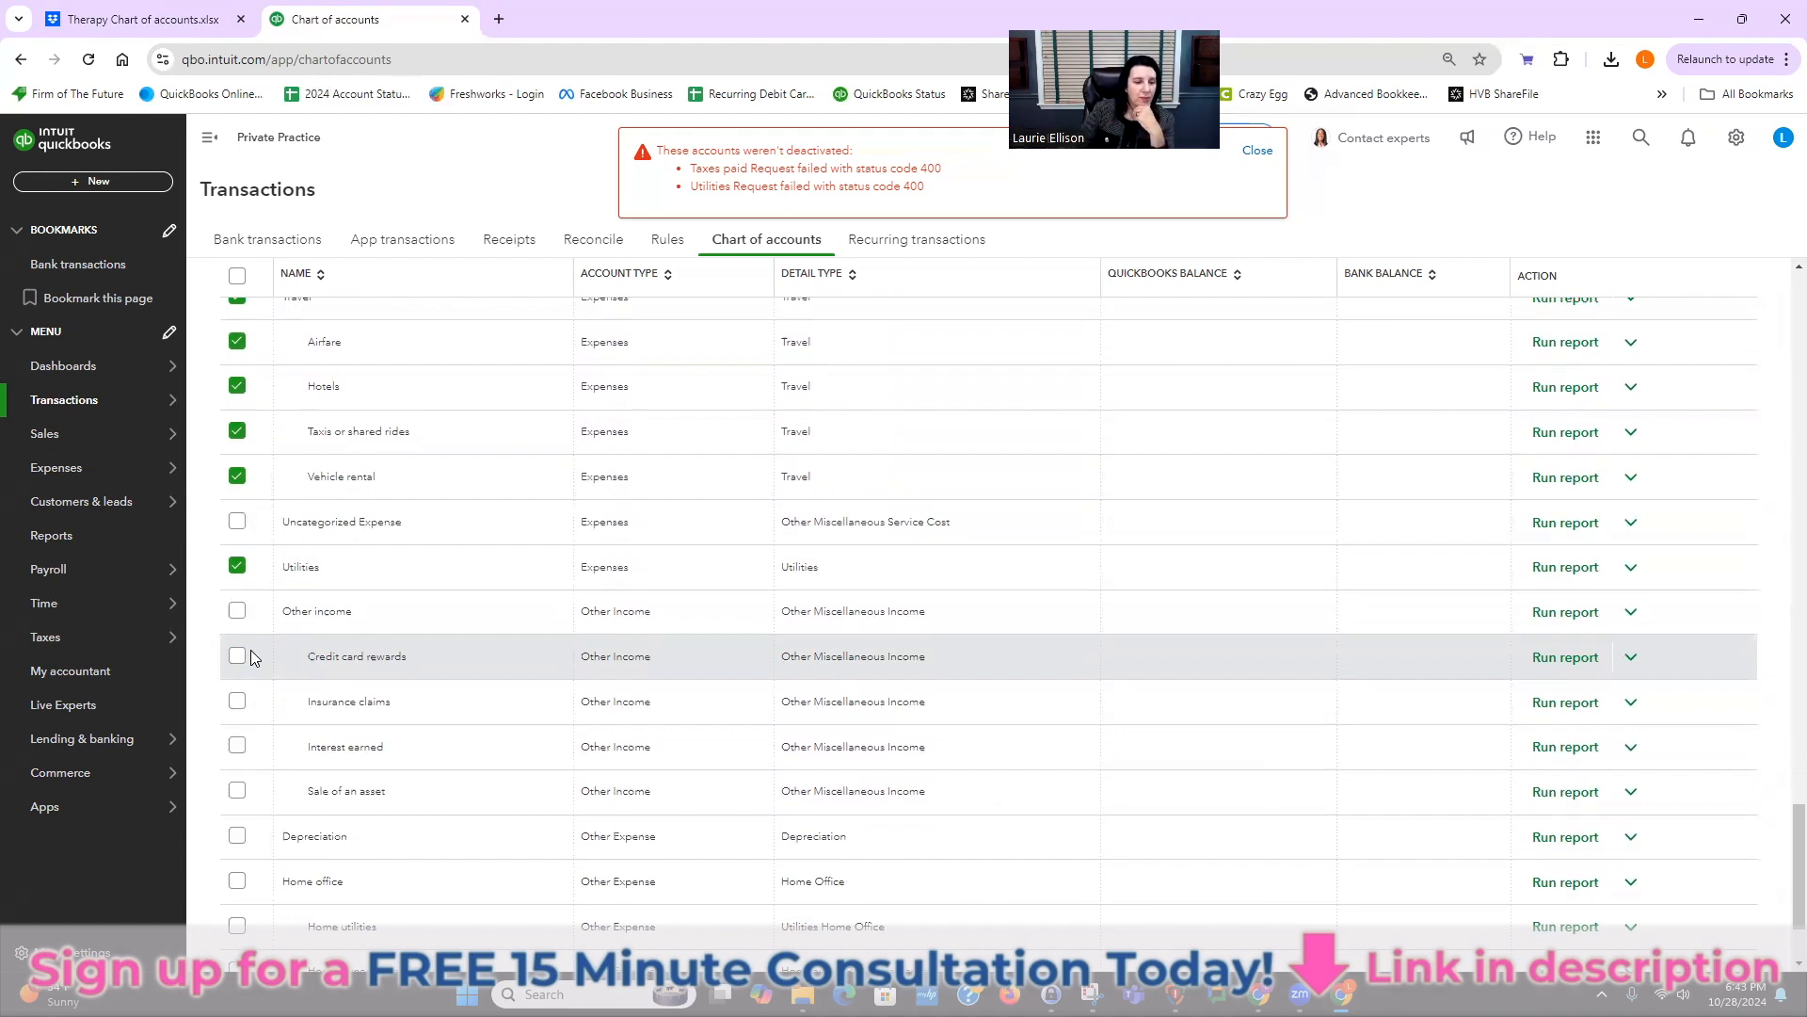
click(236, 791)
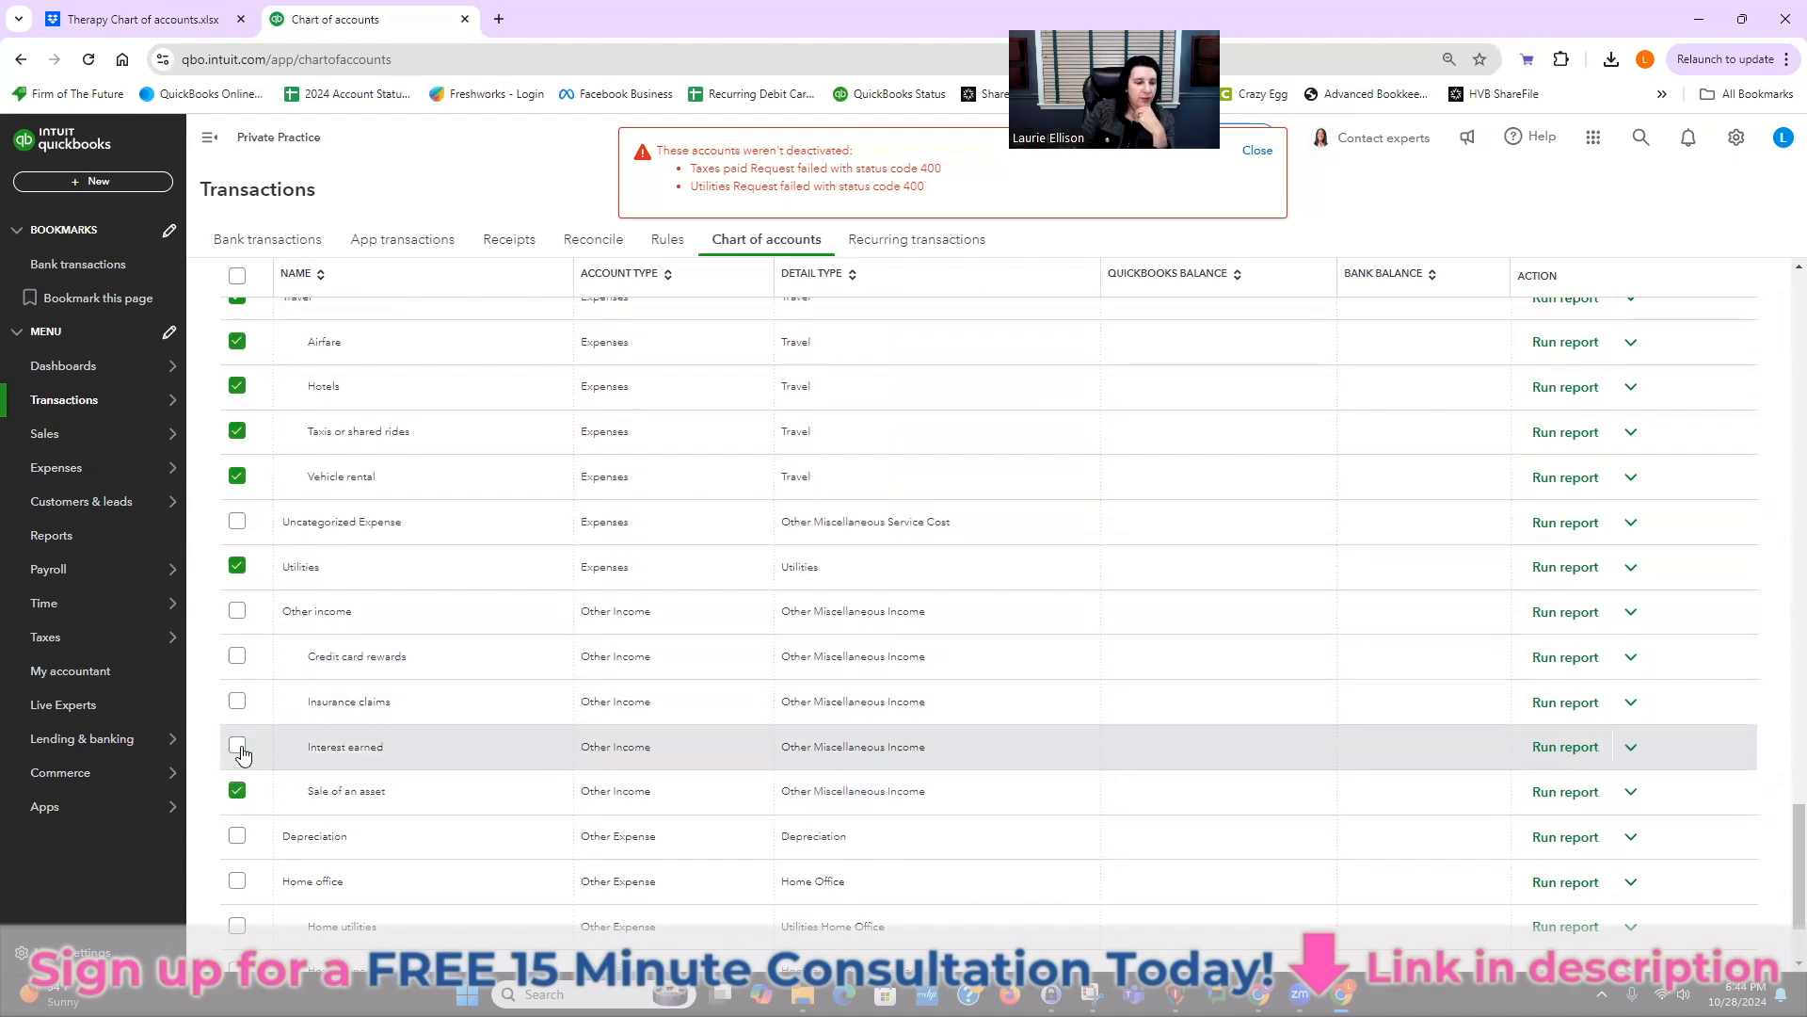
click(237, 746)
click(237, 702)
click(237, 612)
scroll(403, 685, down, 2)
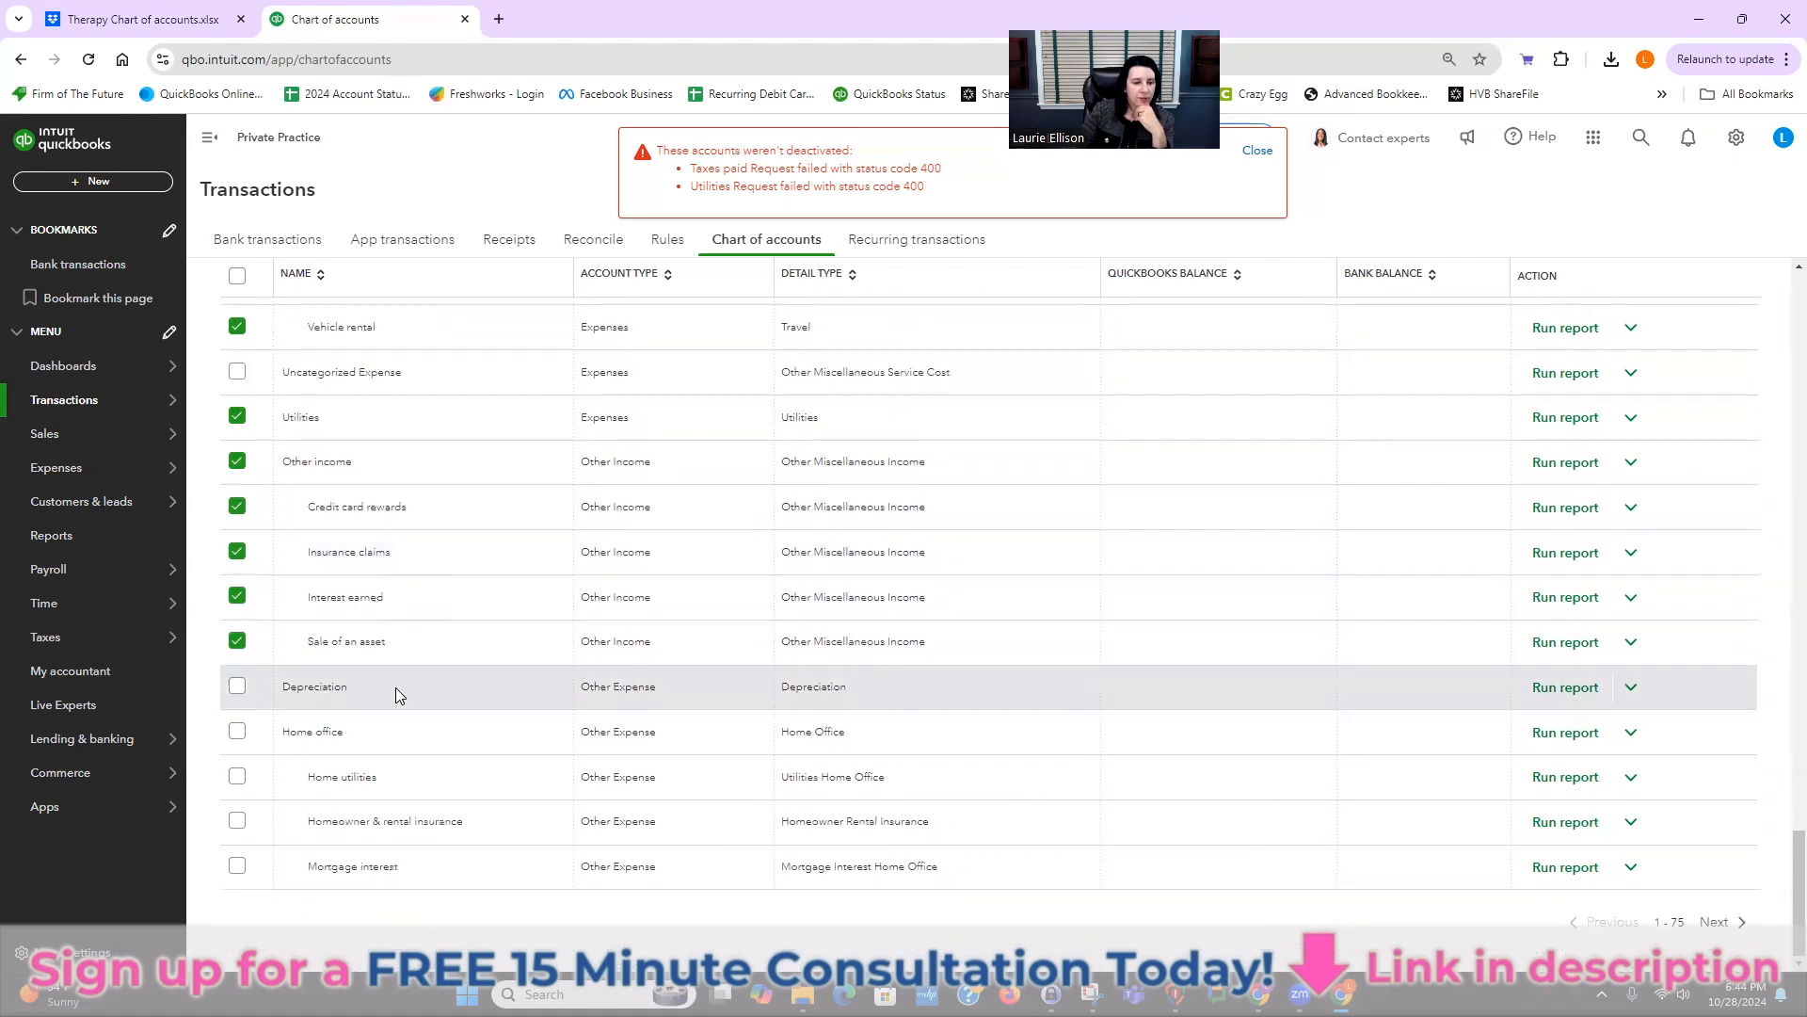
click(235, 733)
click(236, 777)
click(237, 821)
click(238, 866)
scroll(576, 838, up, 10)
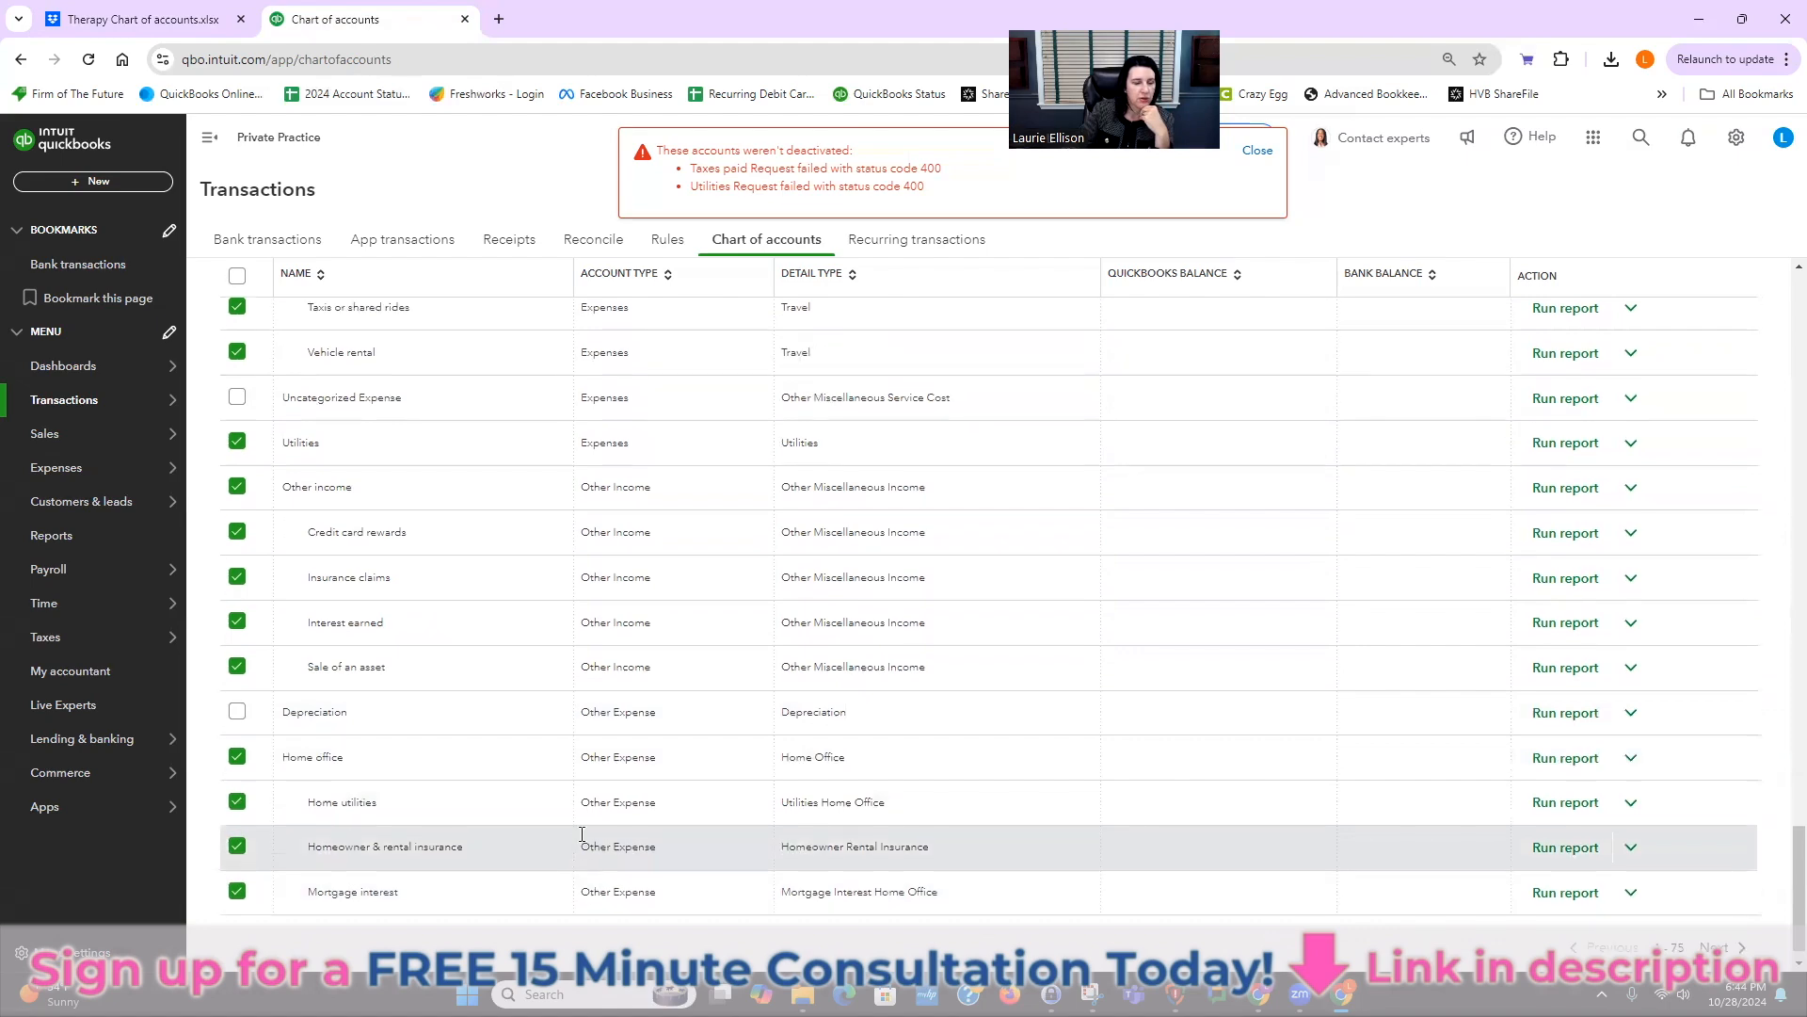
scroll(586, 827, up, 5)
click(287, 557)
click(300, 596)
click(1046, 625)
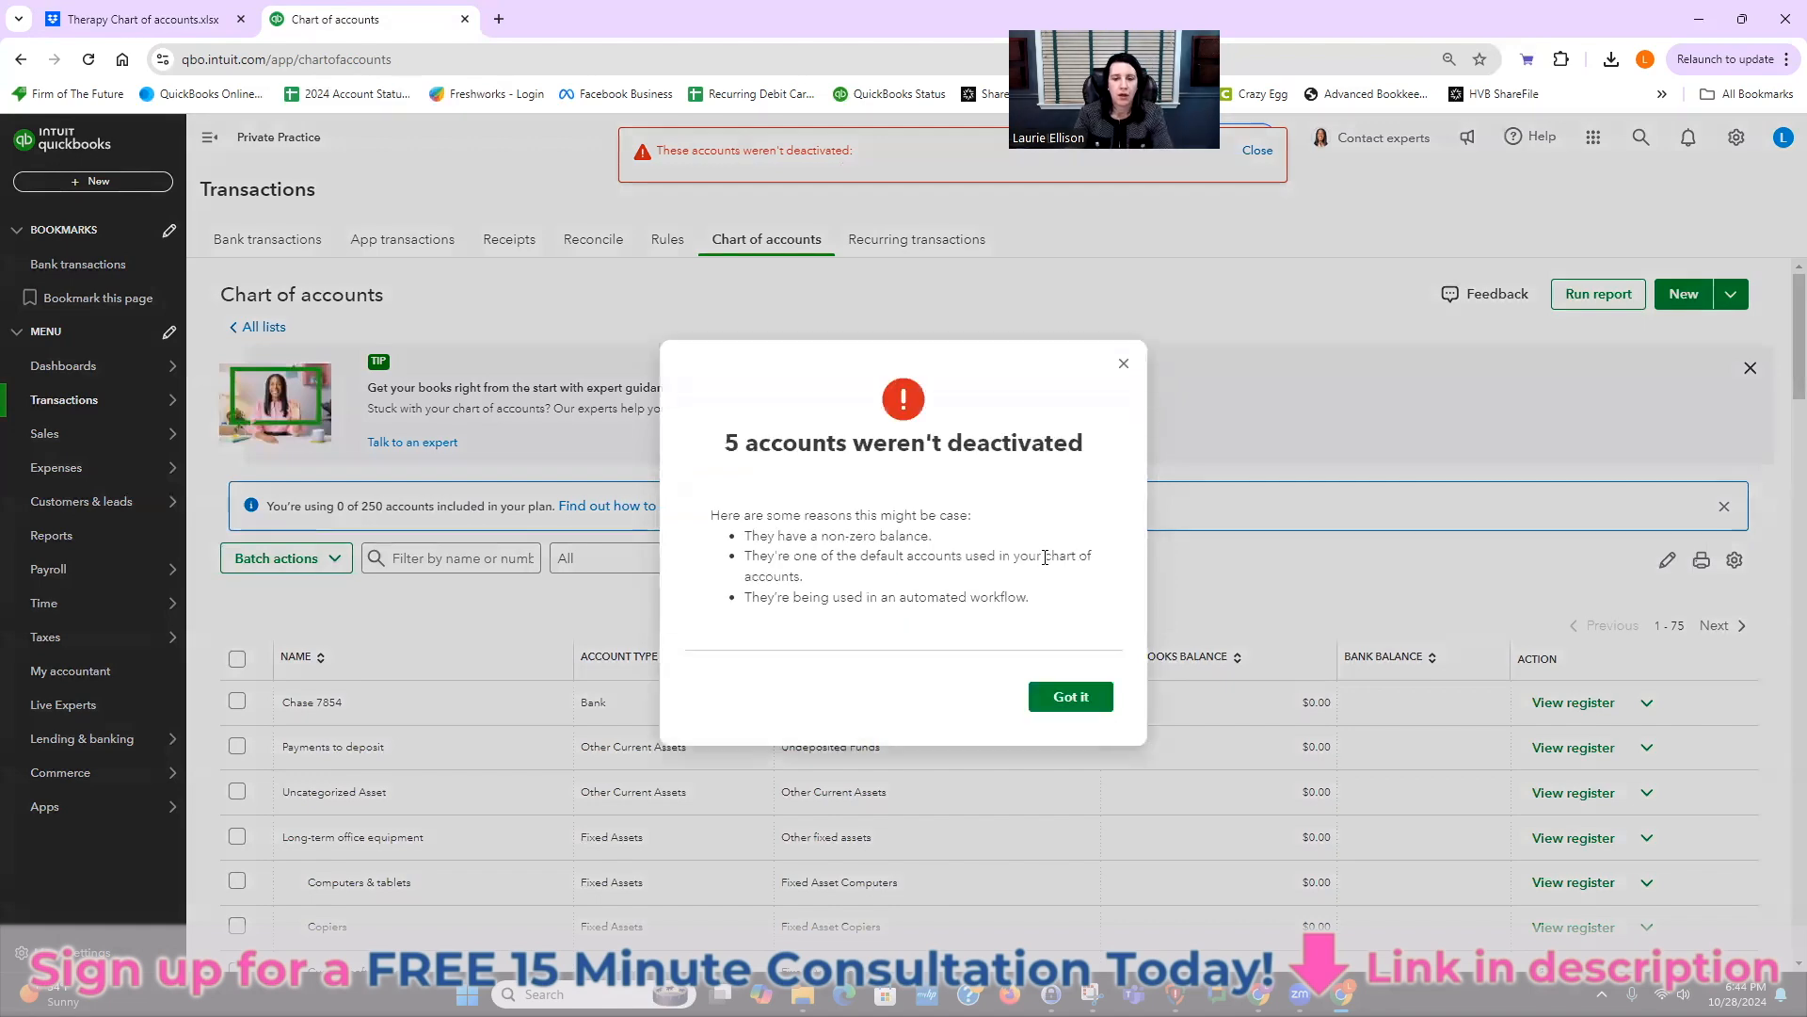
click(1071, 697)
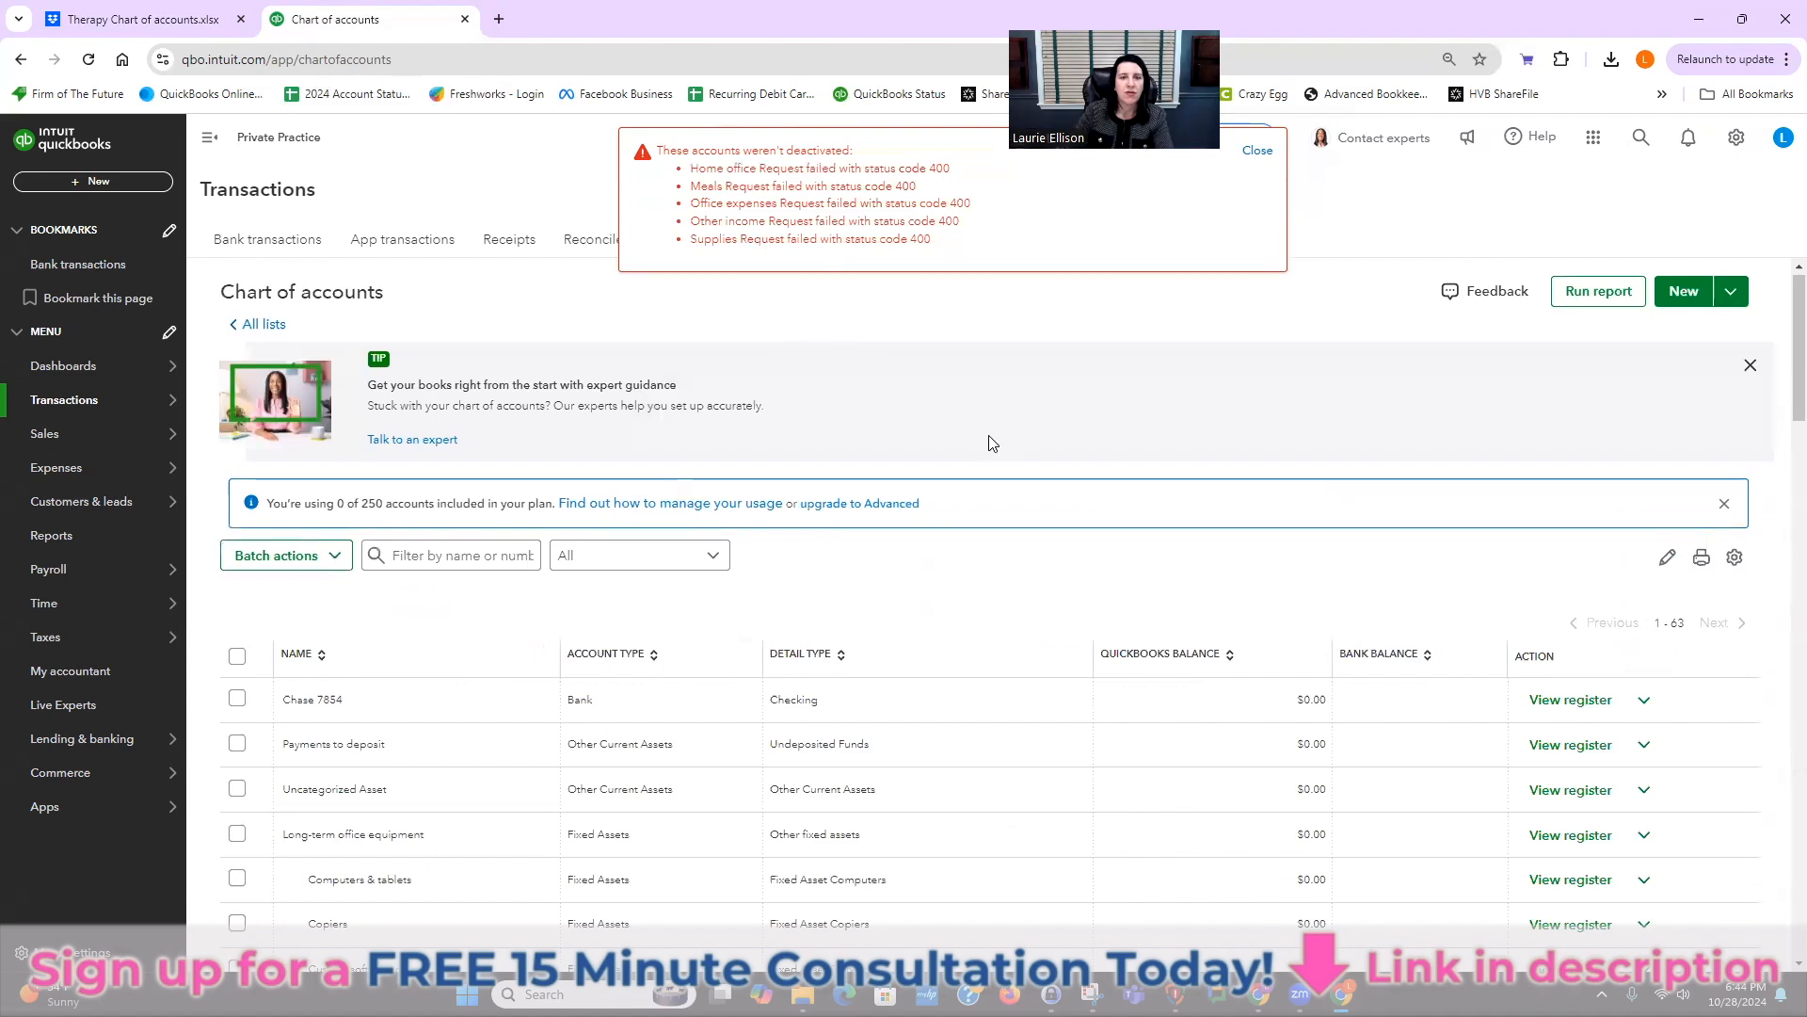
- Make the Repairs & maintenance, Rent and Property taxes subaccounts under Home office inactive
scroll(1033, 603, down, 15)
scroll(1032, 623, down, 12)
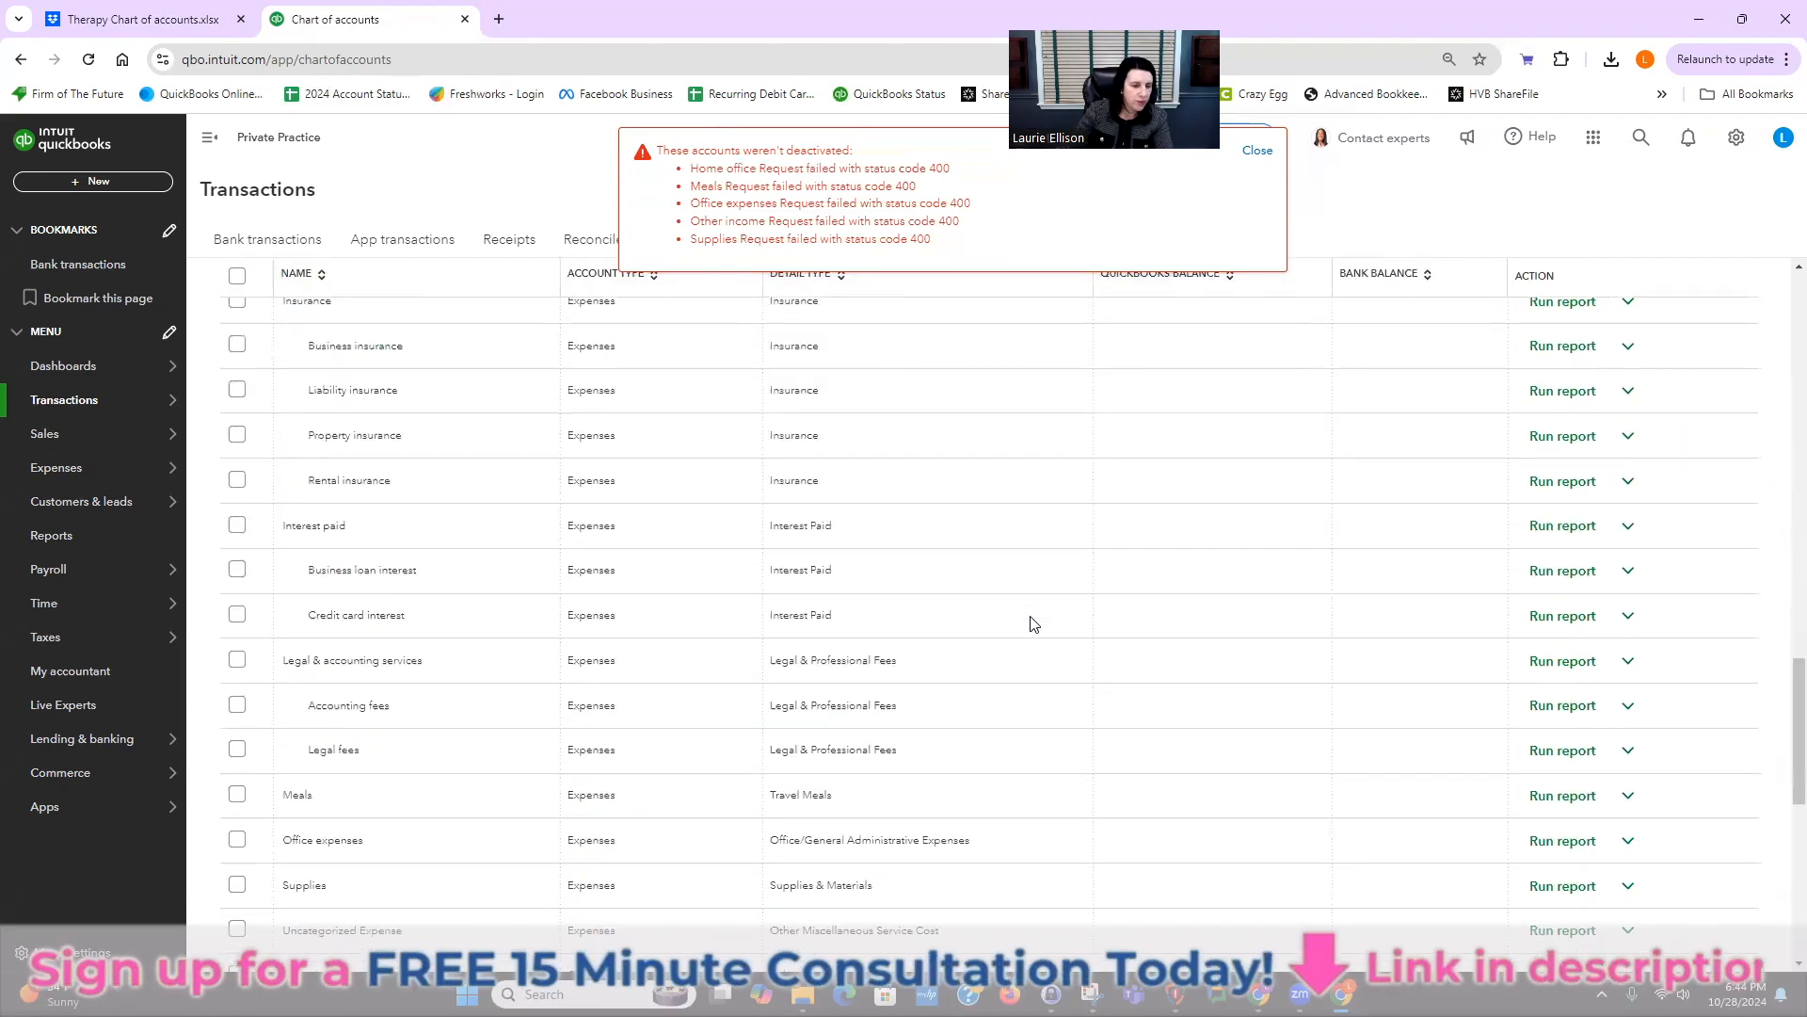
scroll(1033, 624, up, 3)
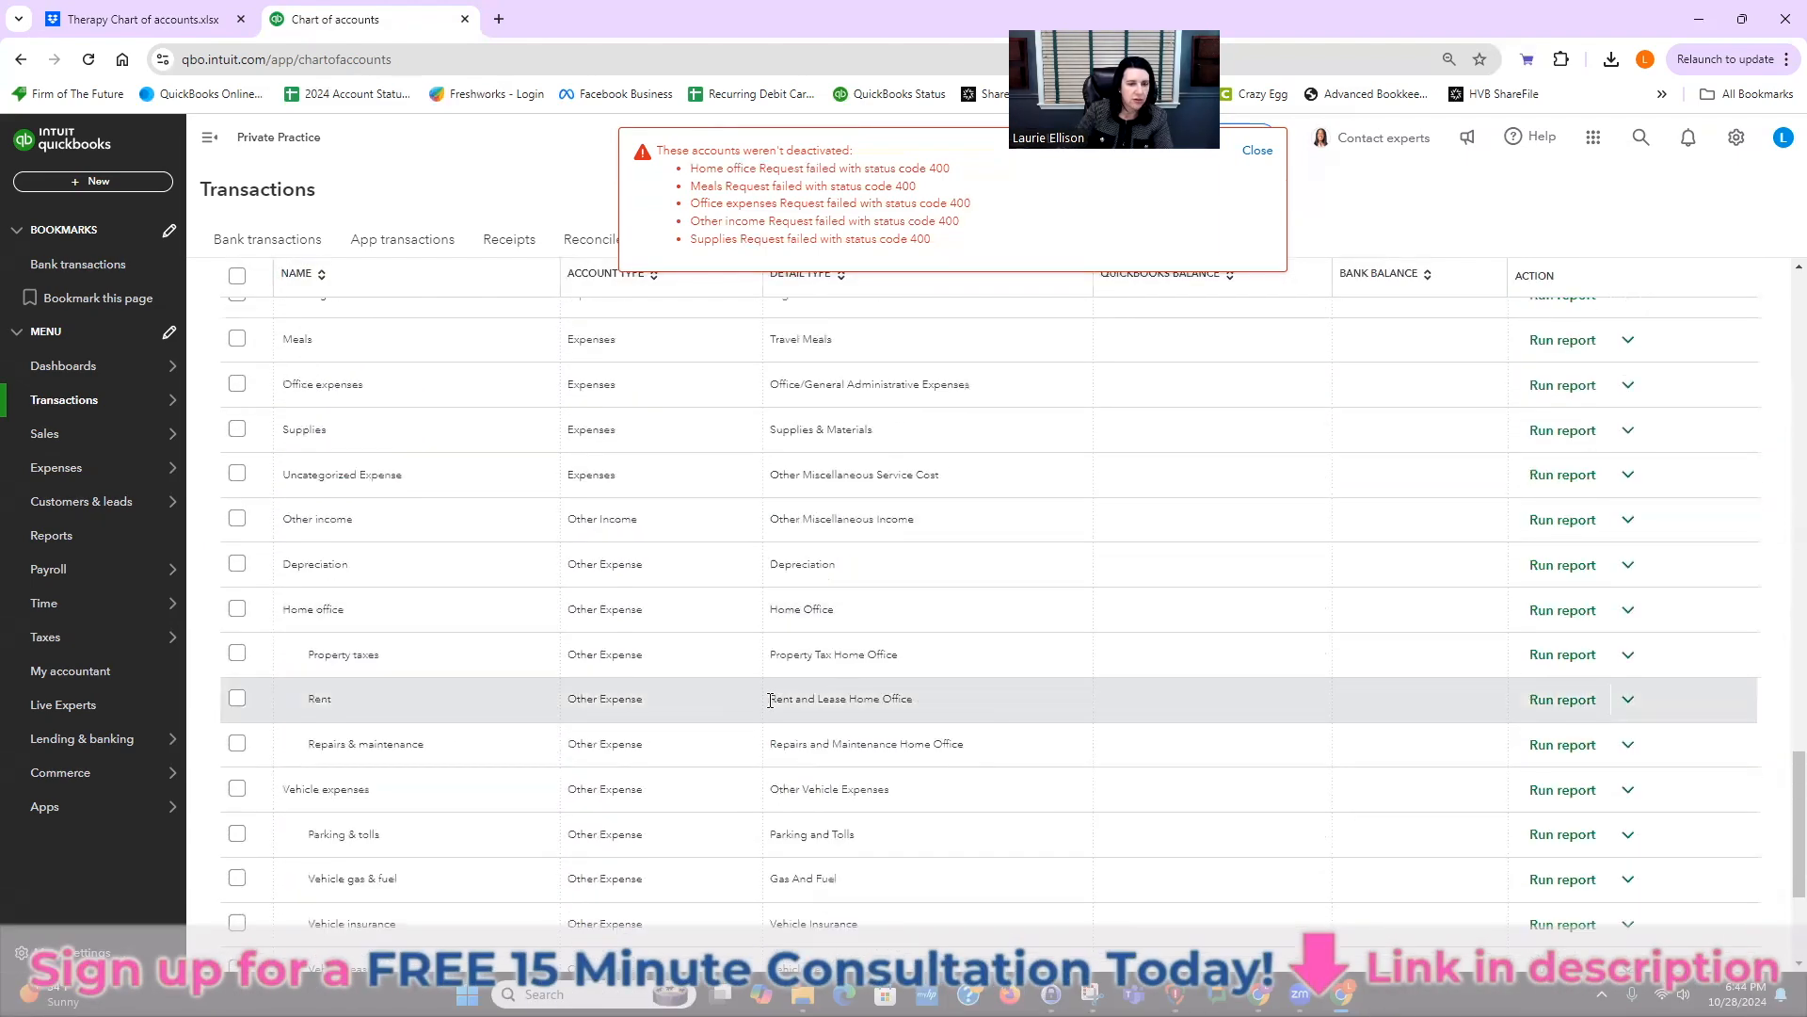
click(1628, 744)
click(1572, 810)
click(1054, 625)
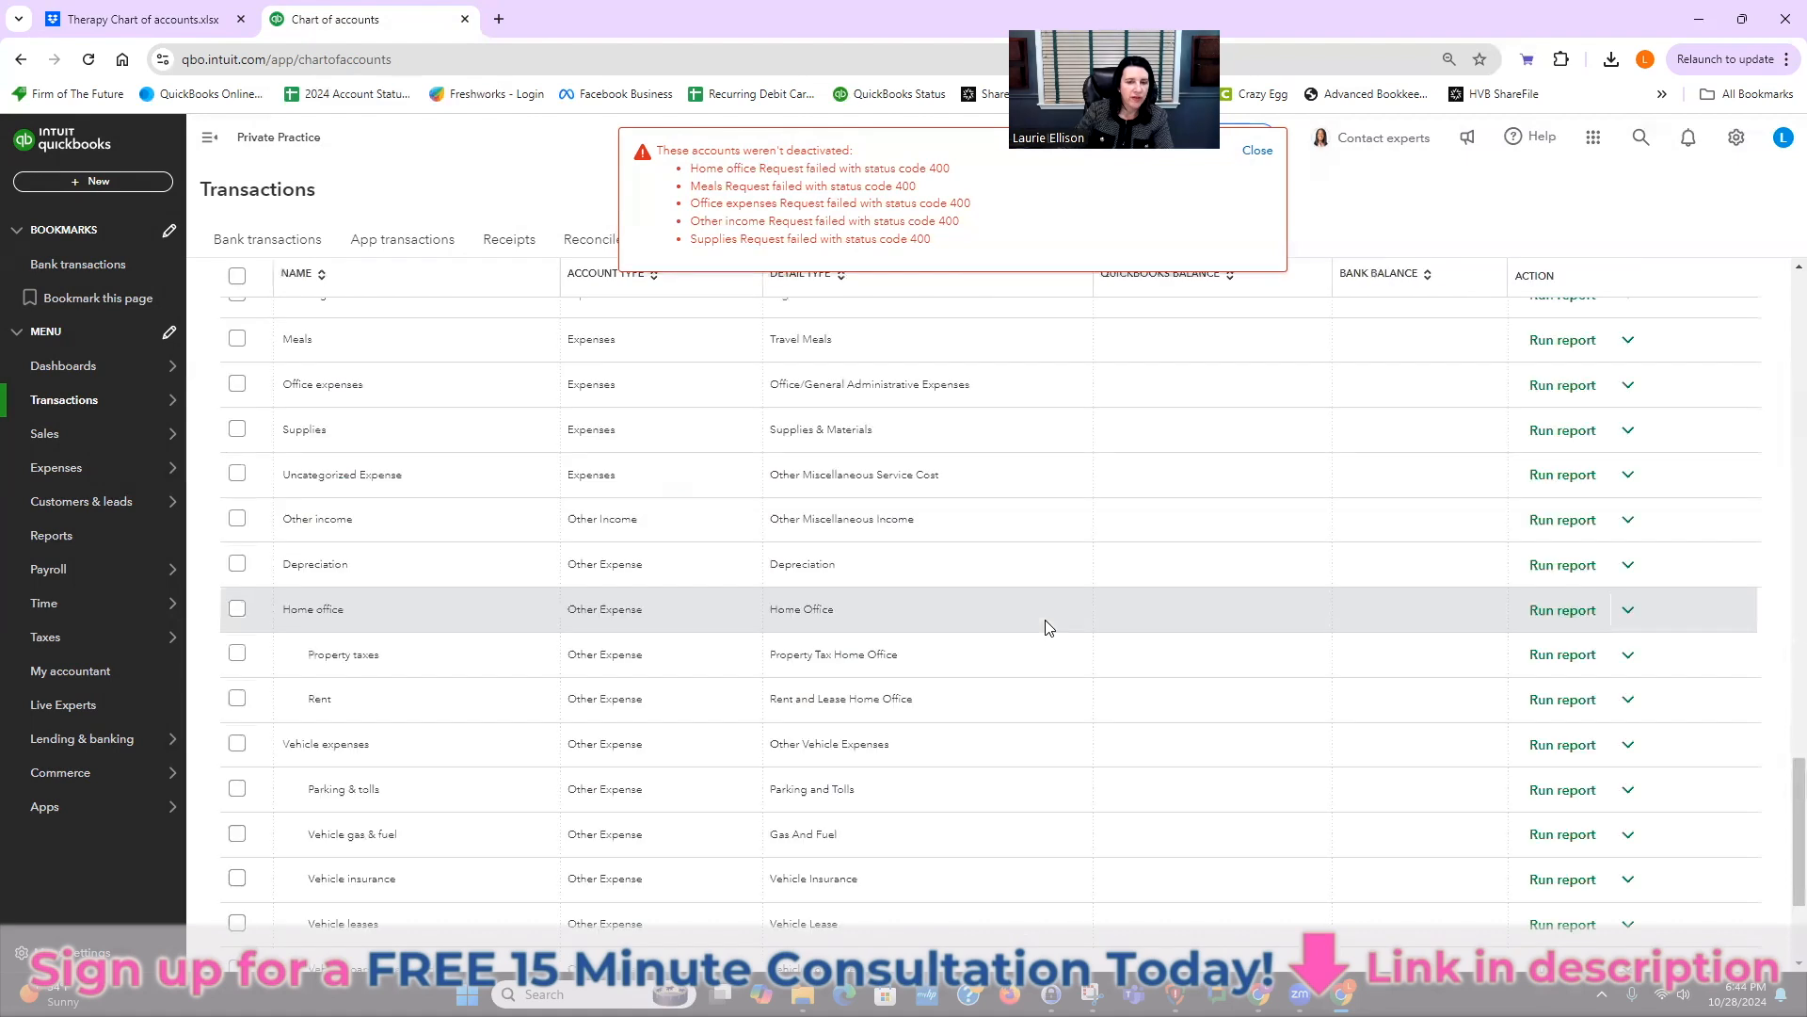
click(1627, 699)
click(1539, 770)
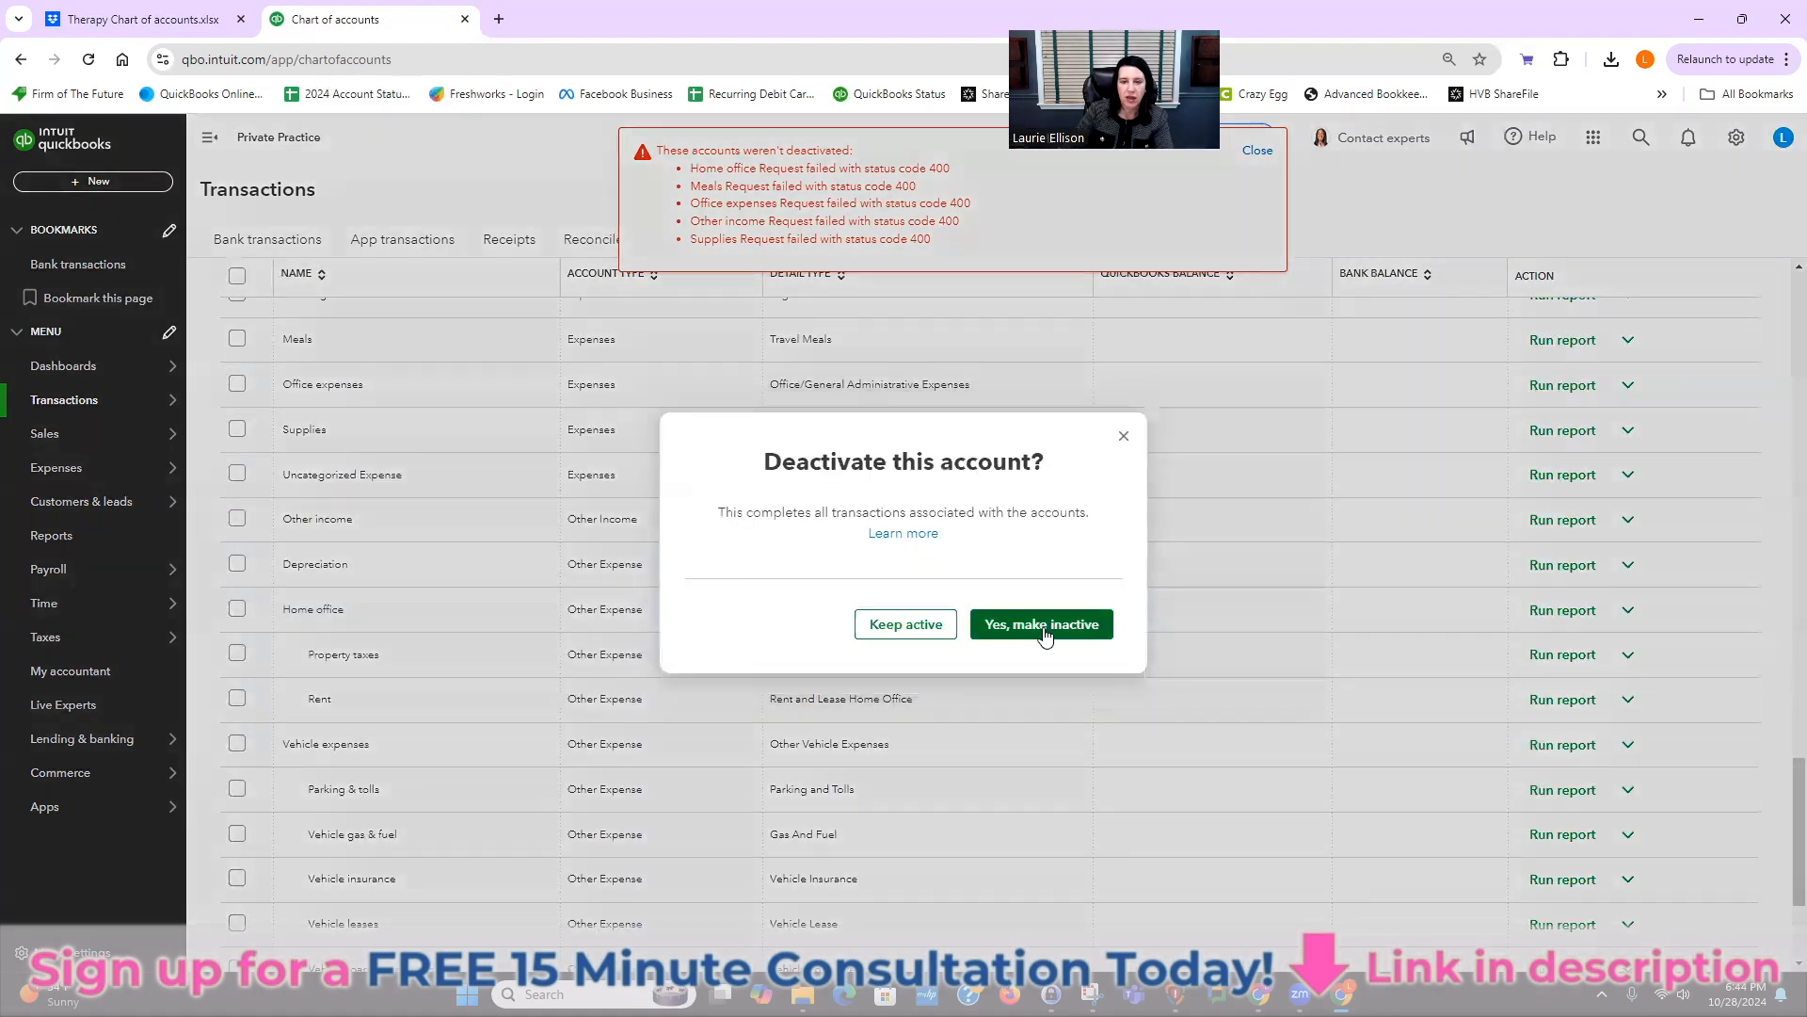
click(1045, 629)
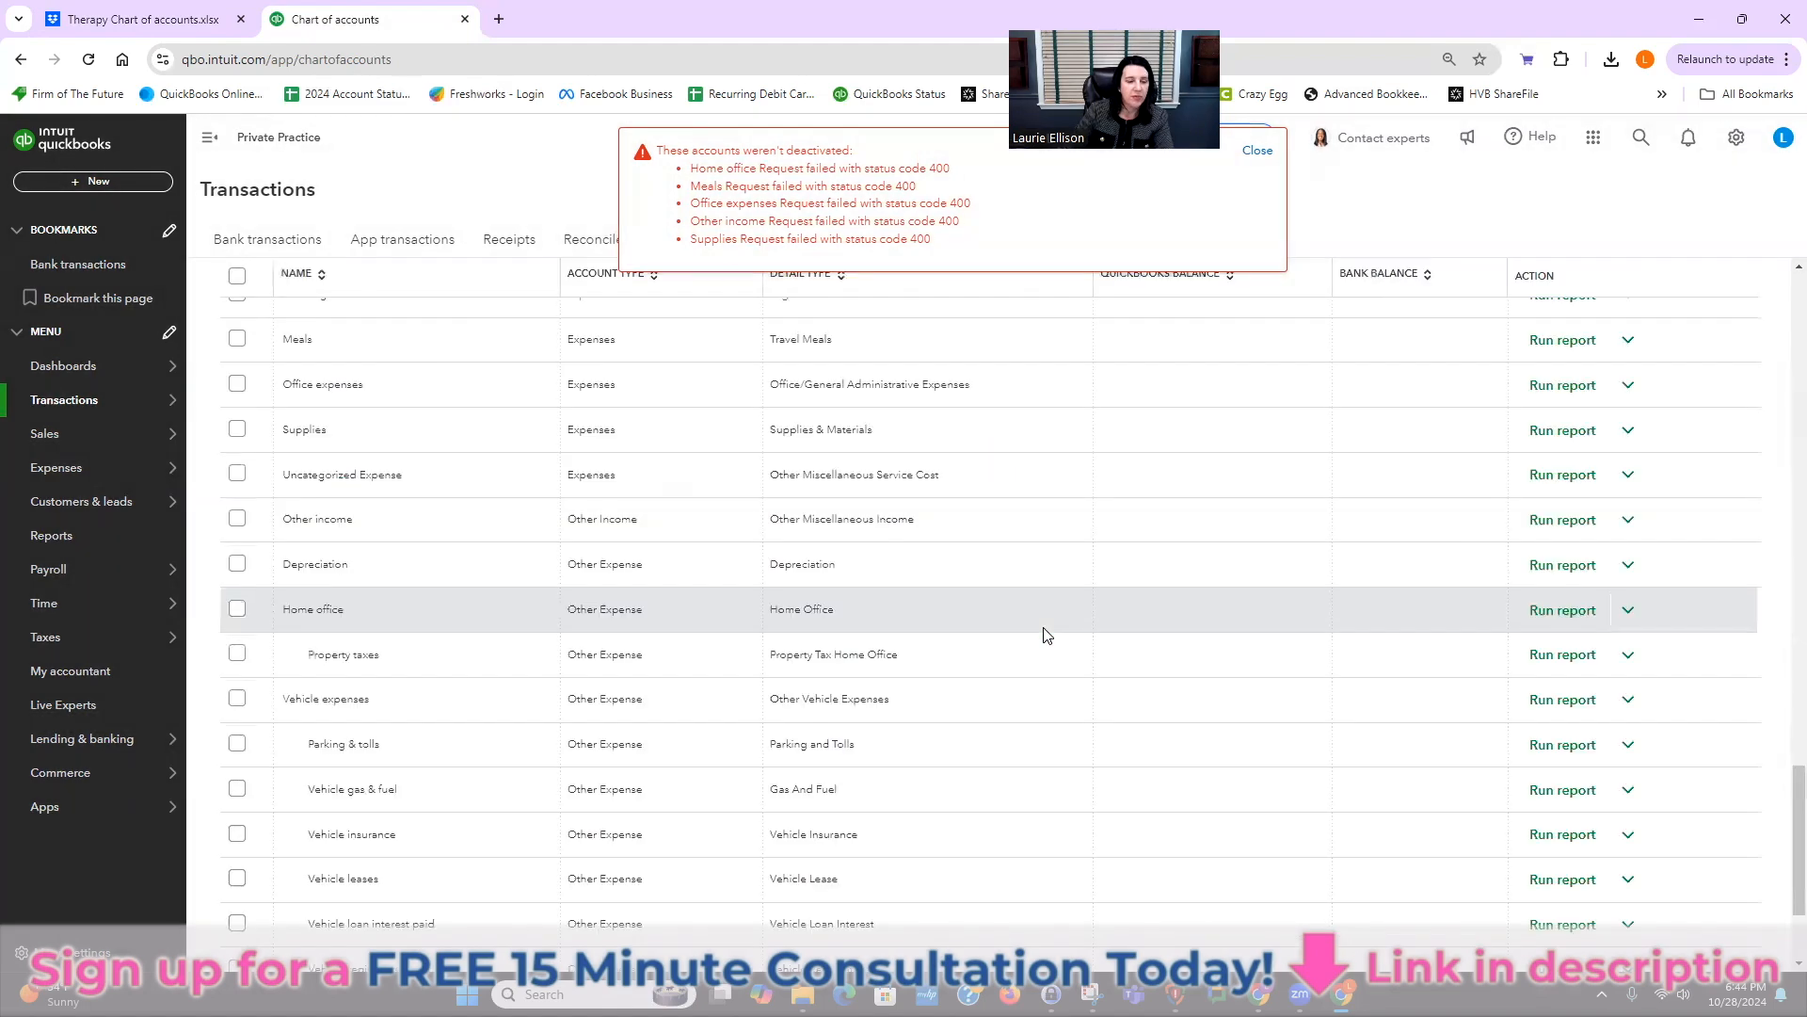
click(1628, 656)
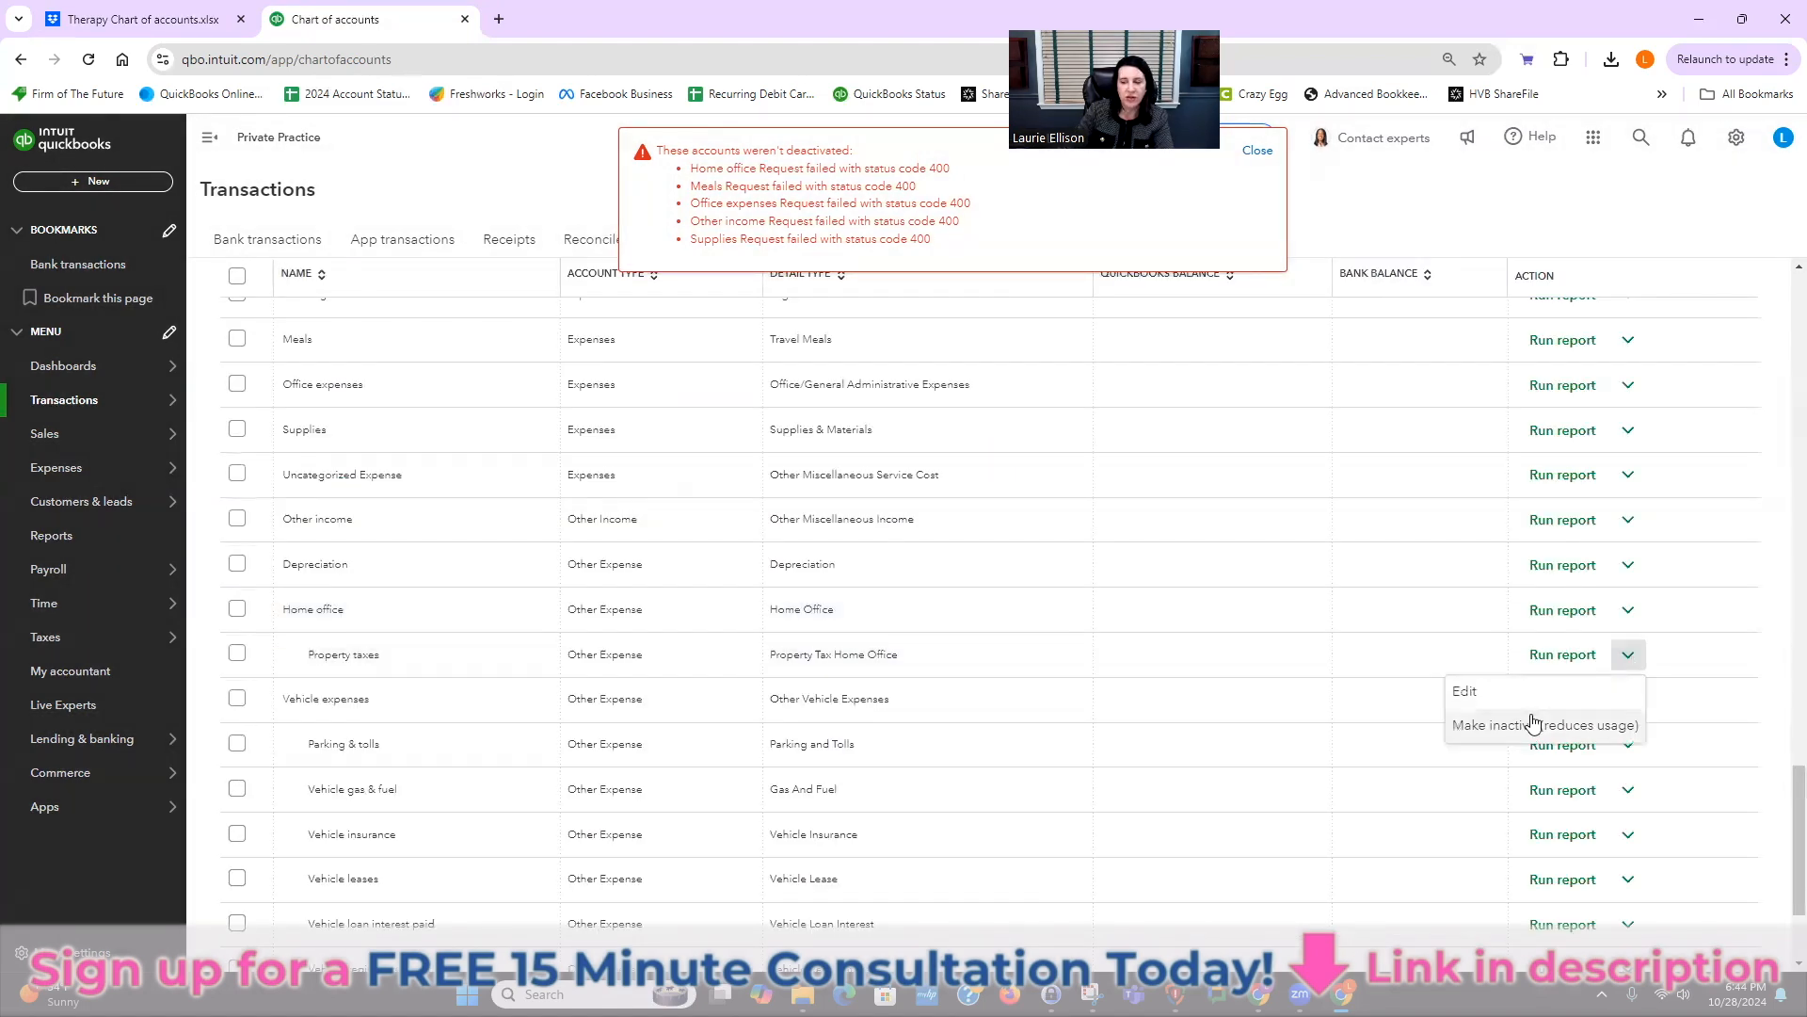
click(1536, 727)
click(1036, 625)
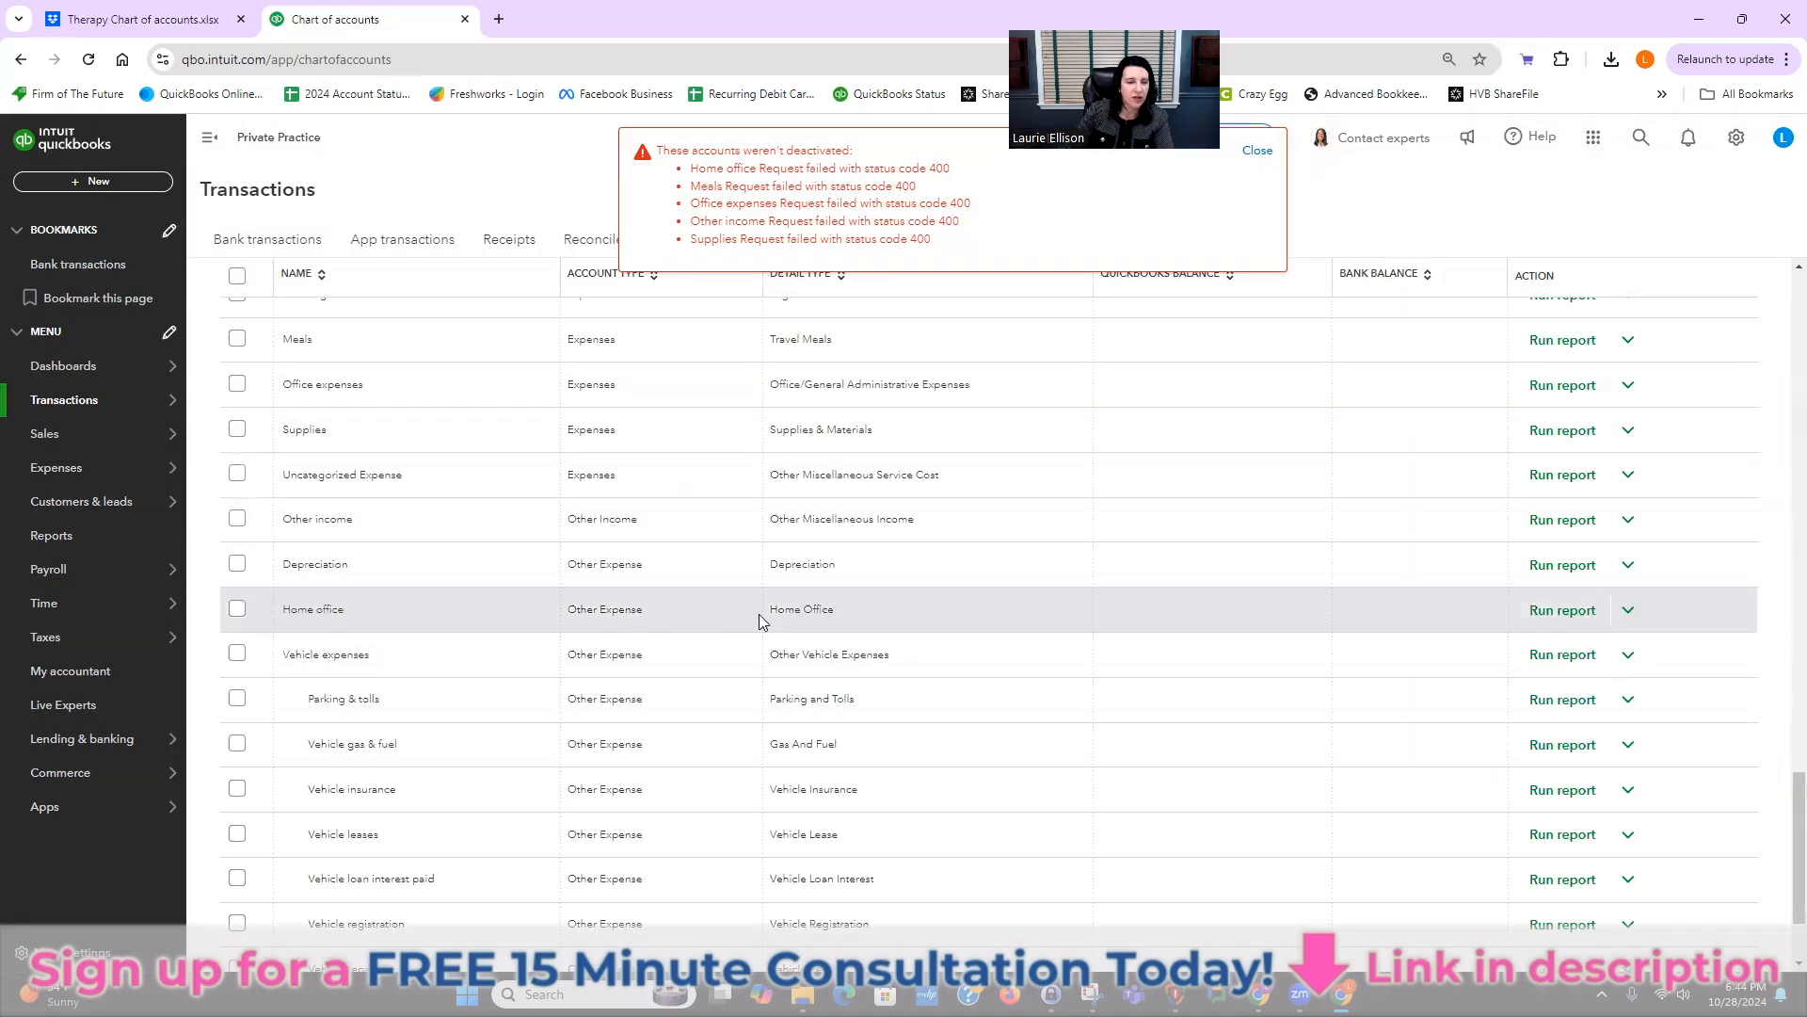
- Try to make the Home office parent account inactive
click(1618, 614)
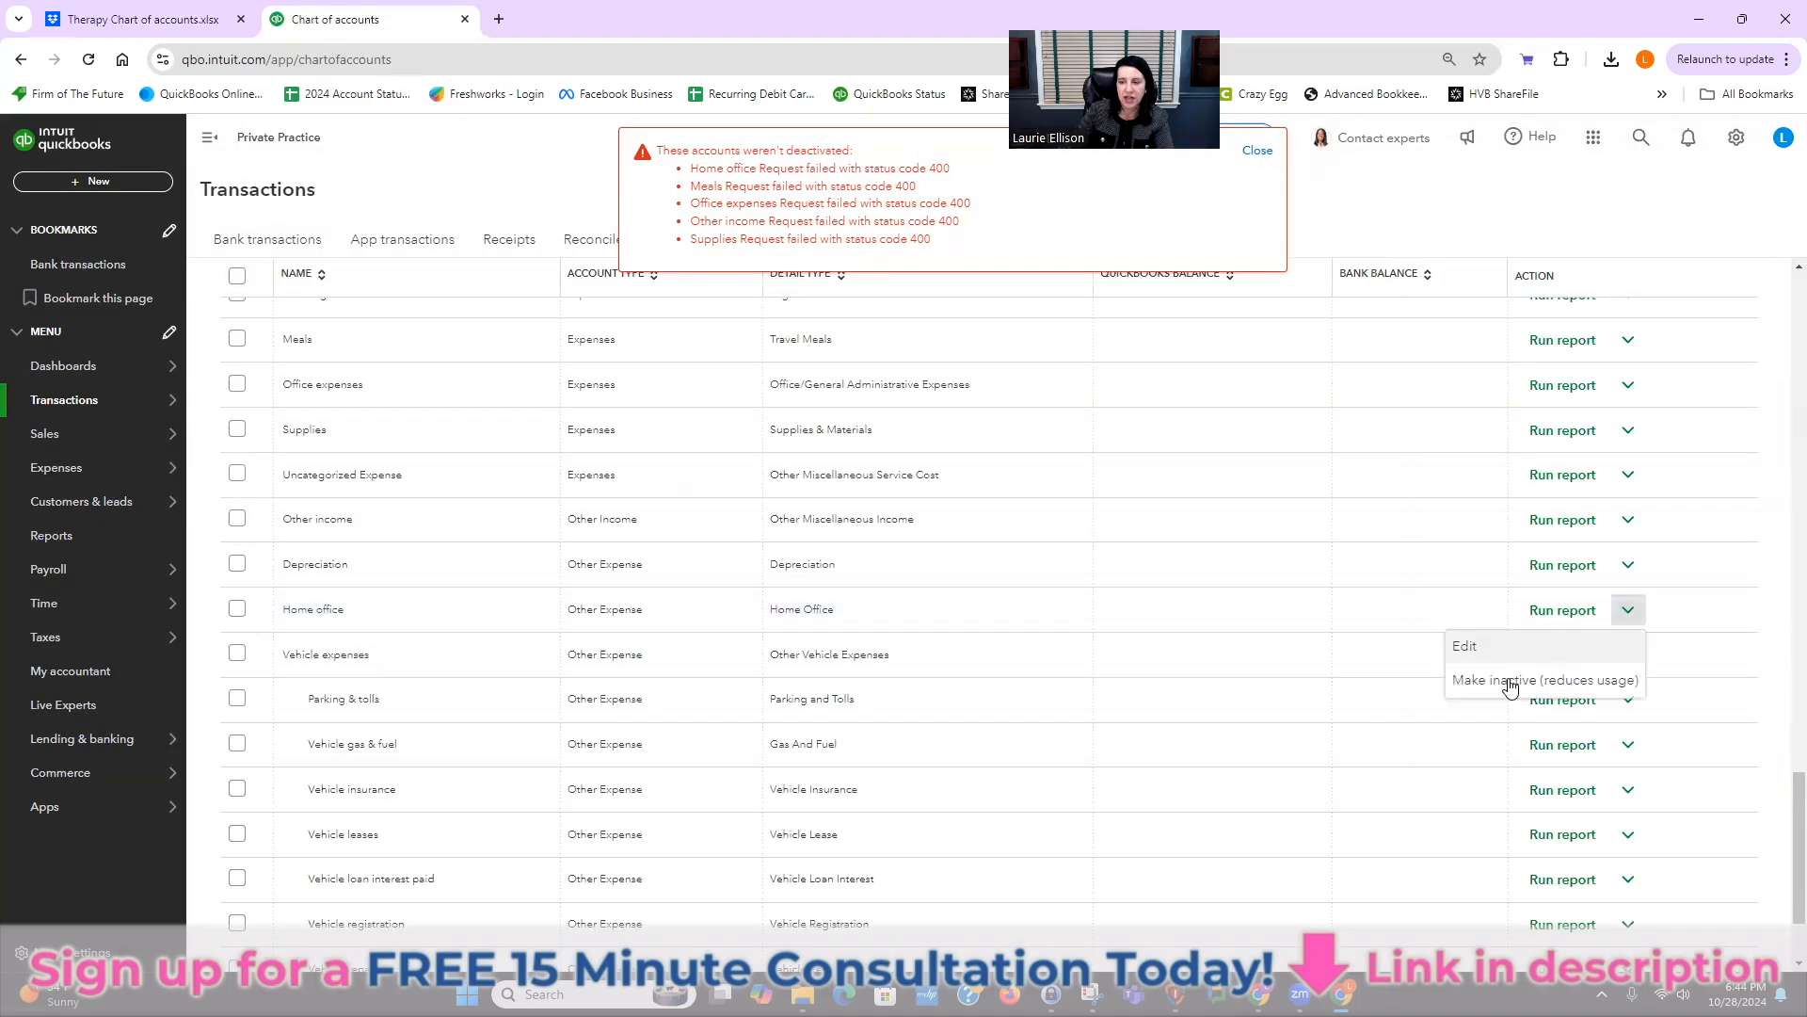
click(1530, 683)
click(1054, 629)
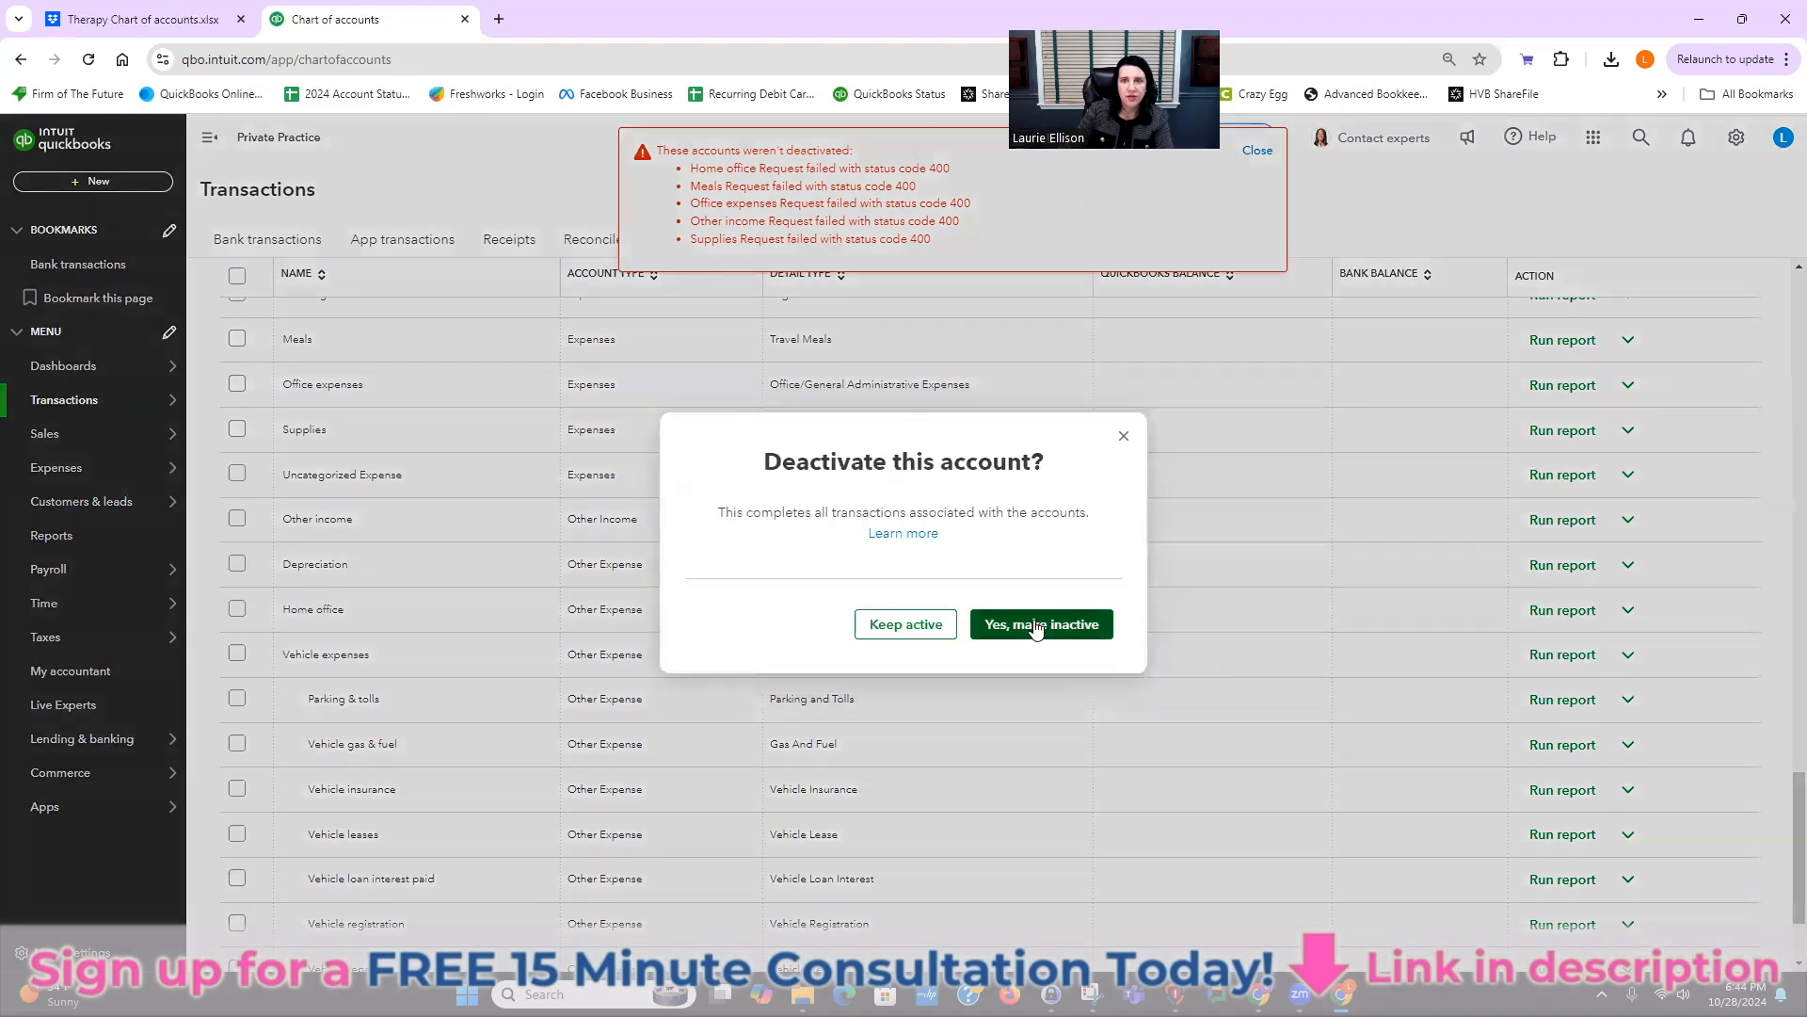
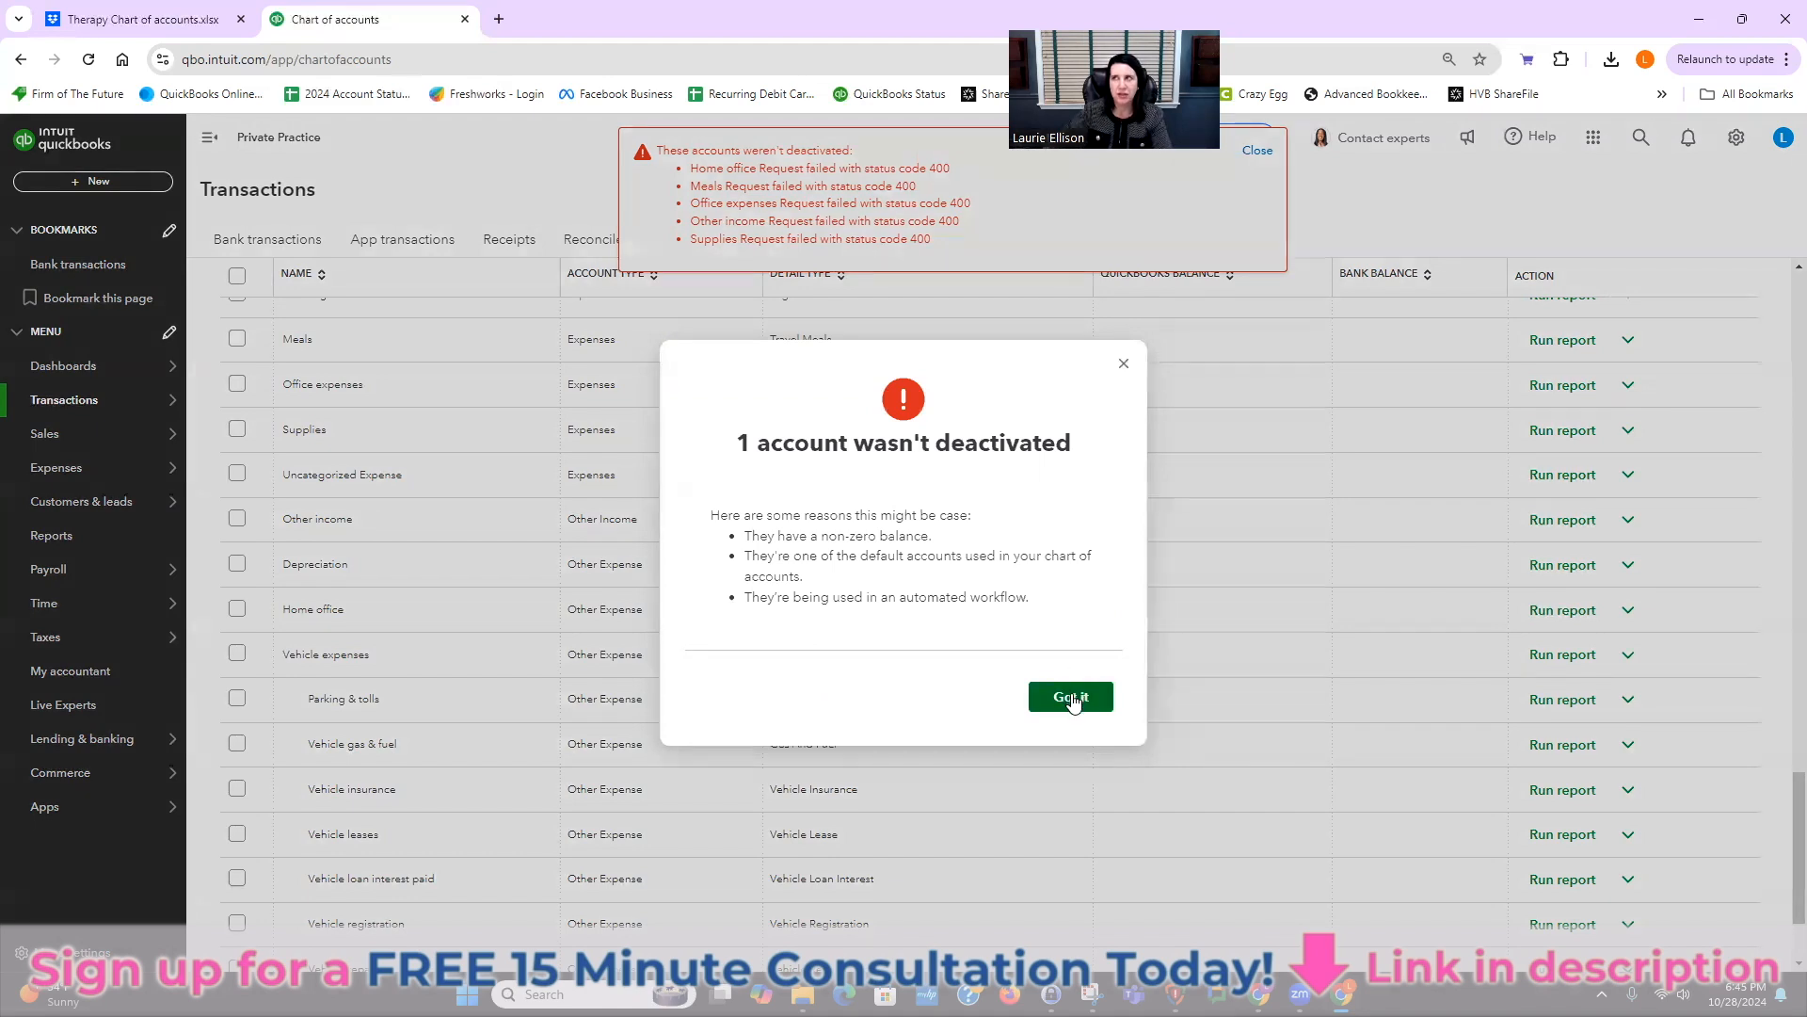
click(1072, 697)
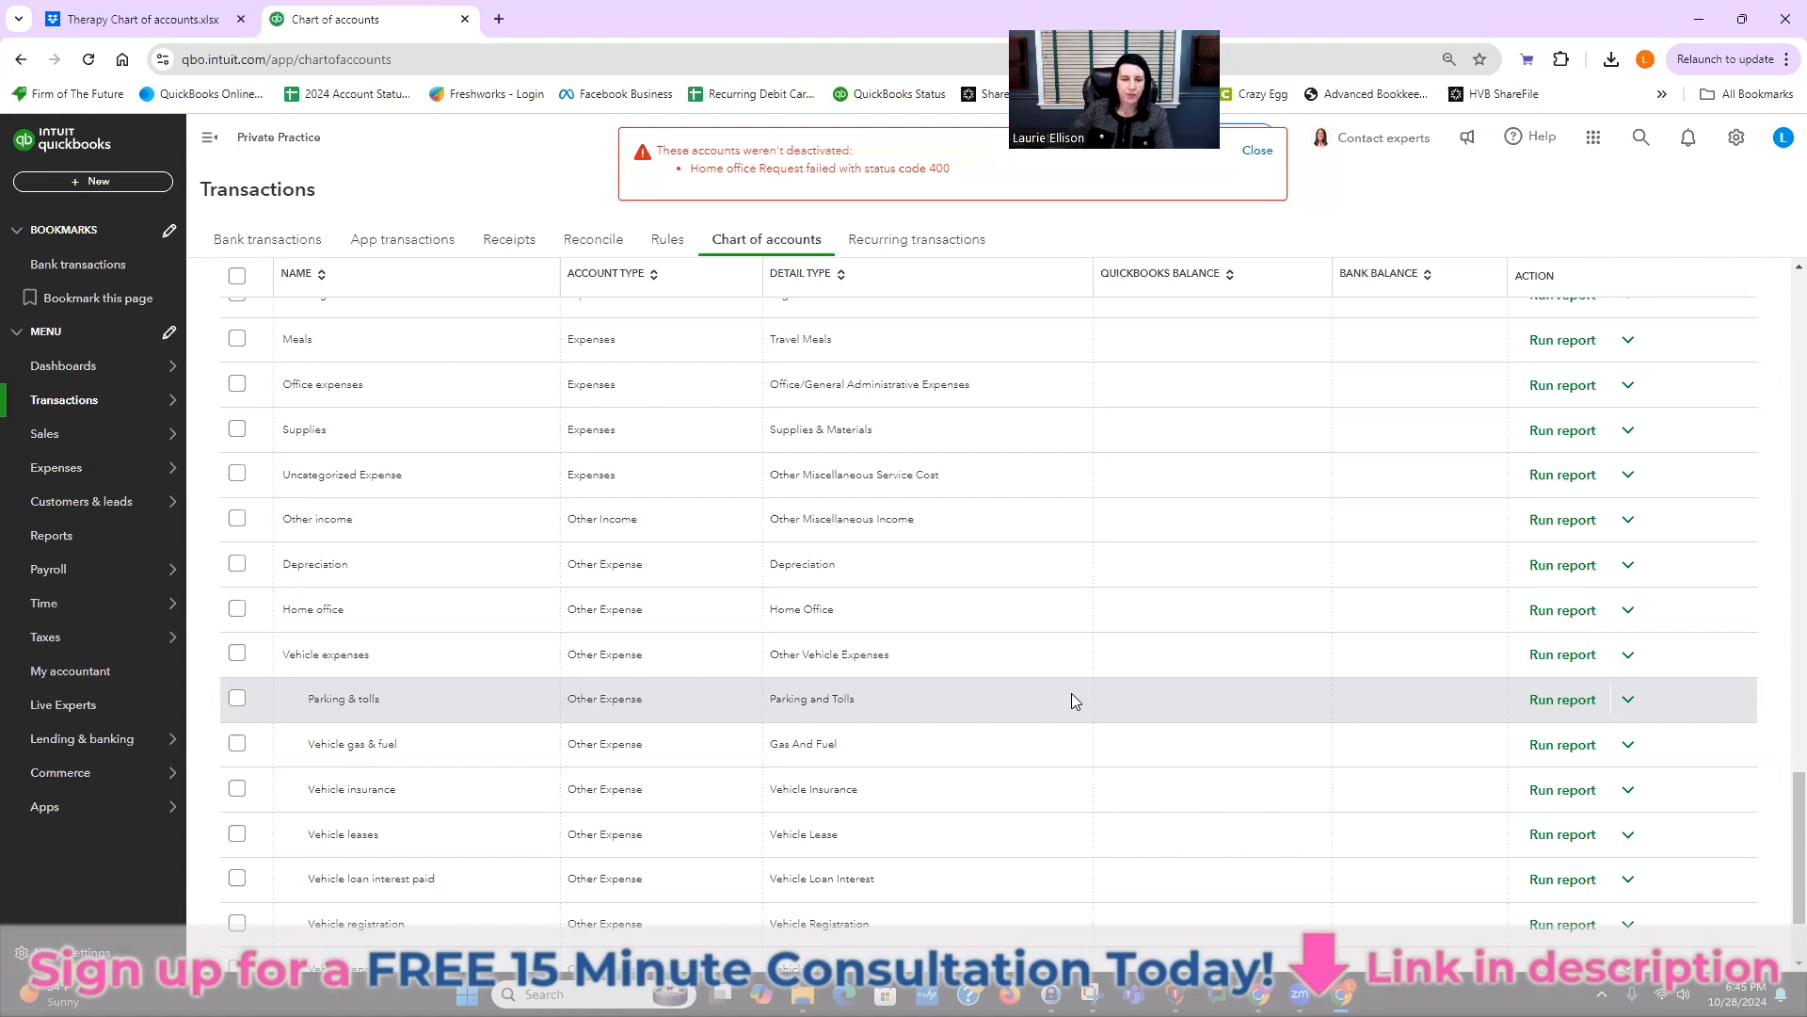
scroll(1111, 702, down, 2)
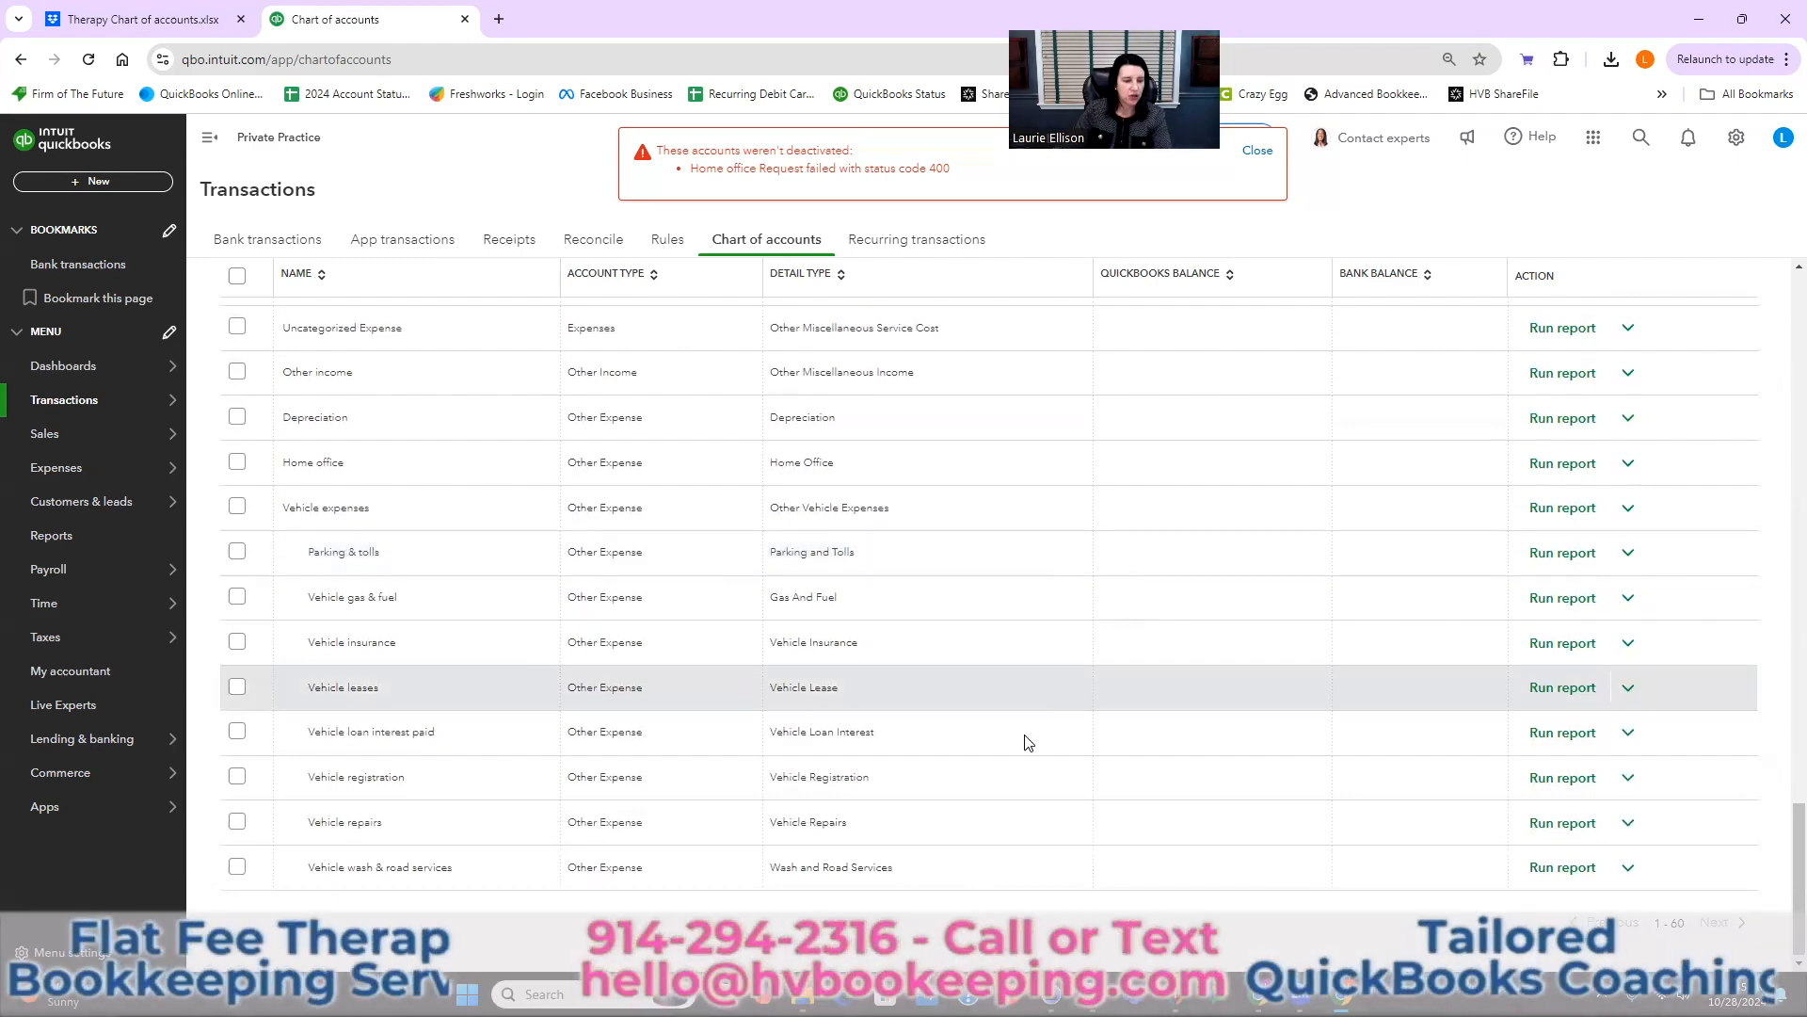
scroll(1059, 742, up, 15)
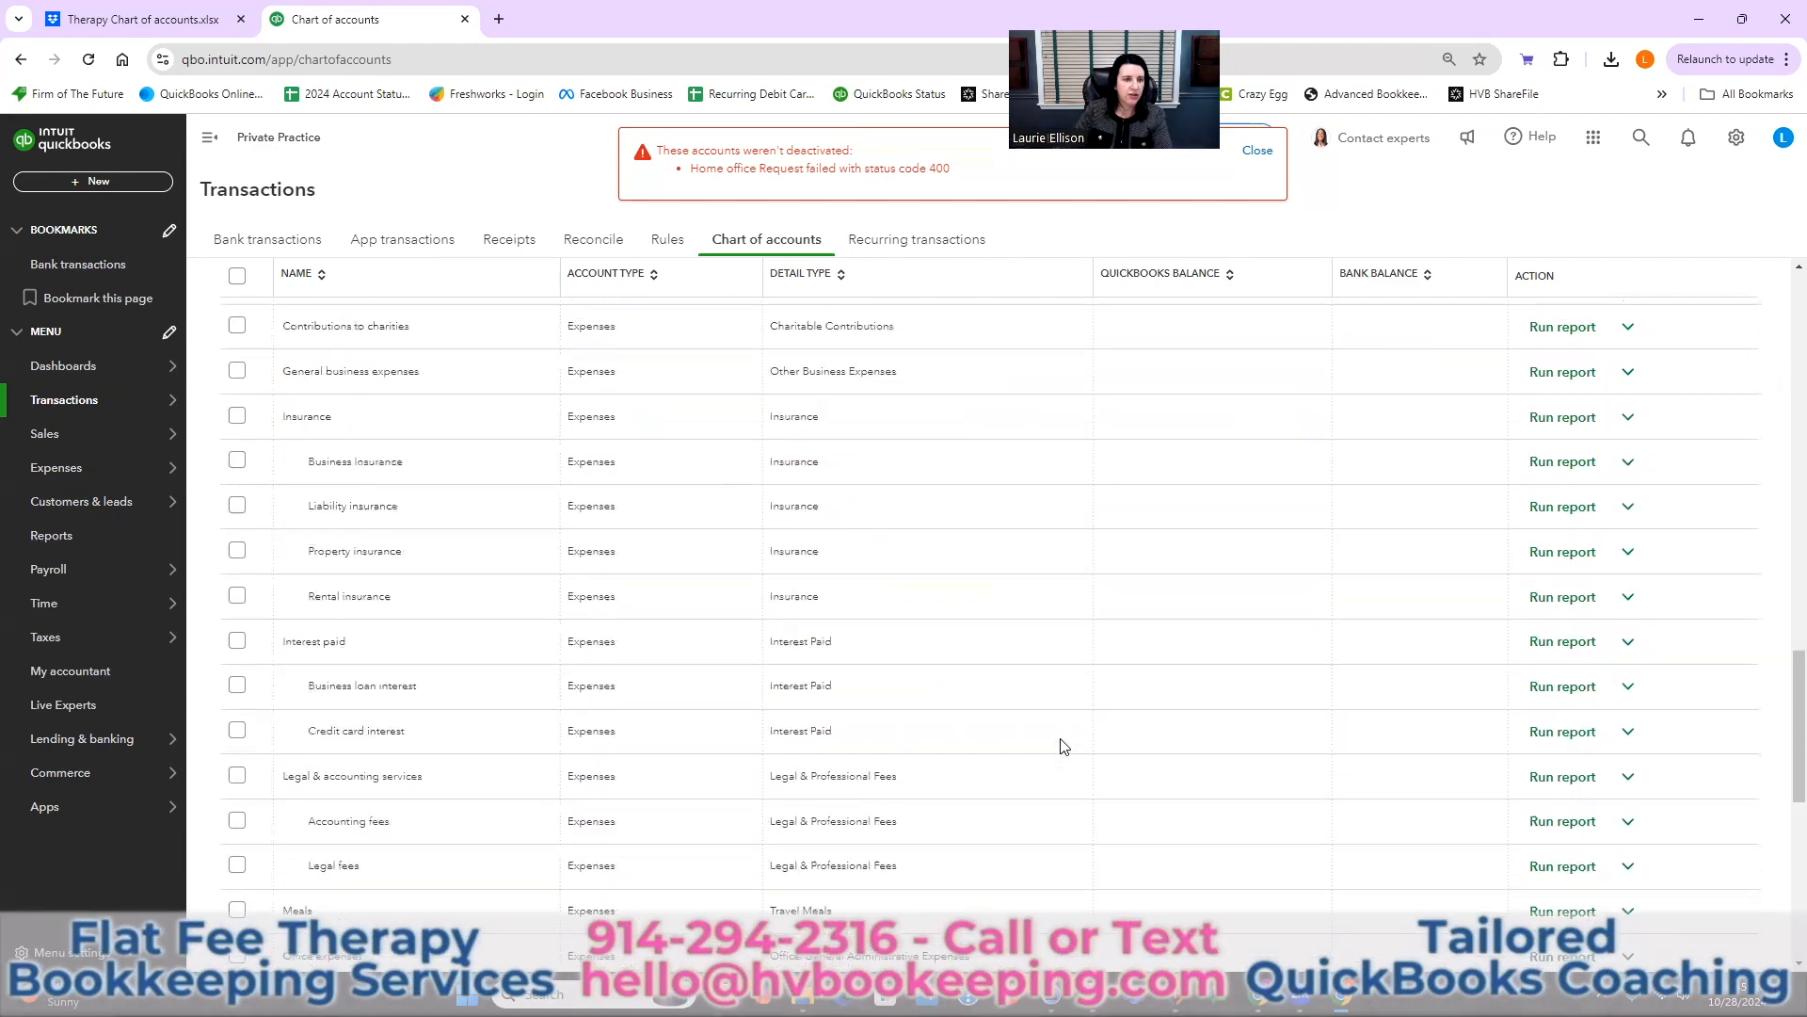
- Open the chart of accounts import in QuickBooks, and download the Therapy Chart of accounts spreadsheet from Dropbox
scroll(1064, 746, up, 5)
scroll(1059, 748, up, 2)
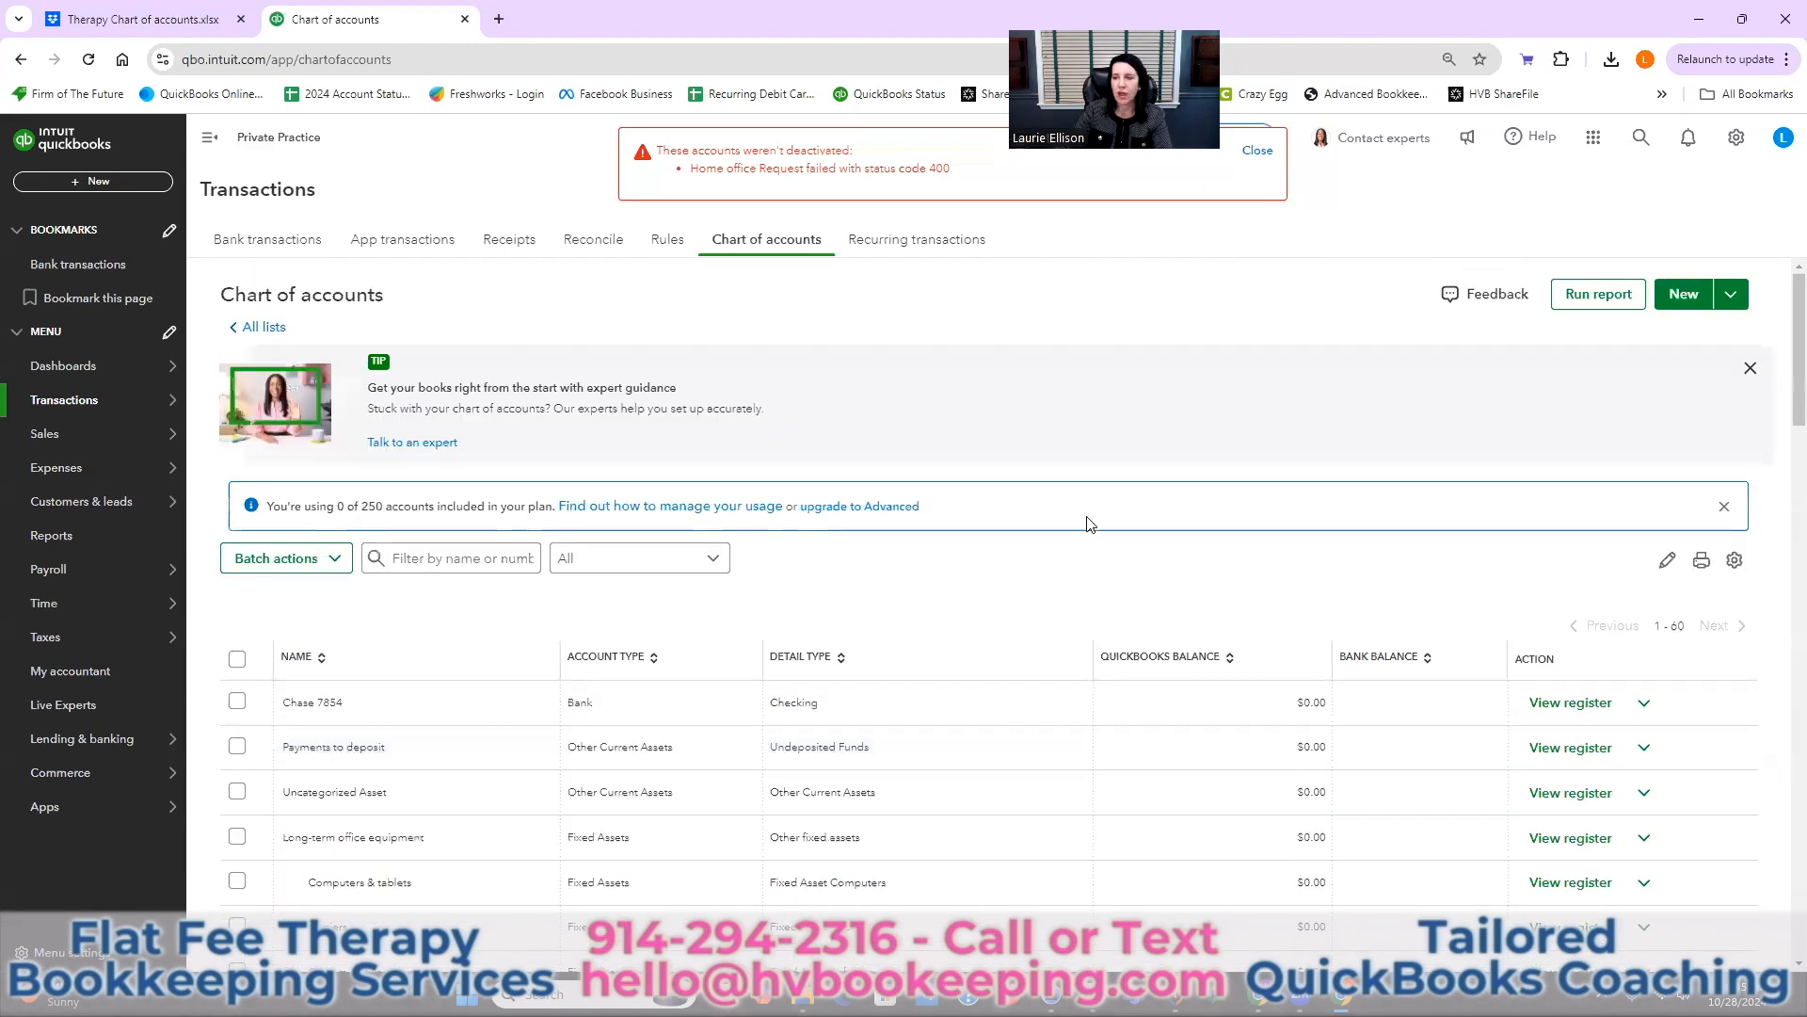
click(1730, 295)
click(1684, 331)
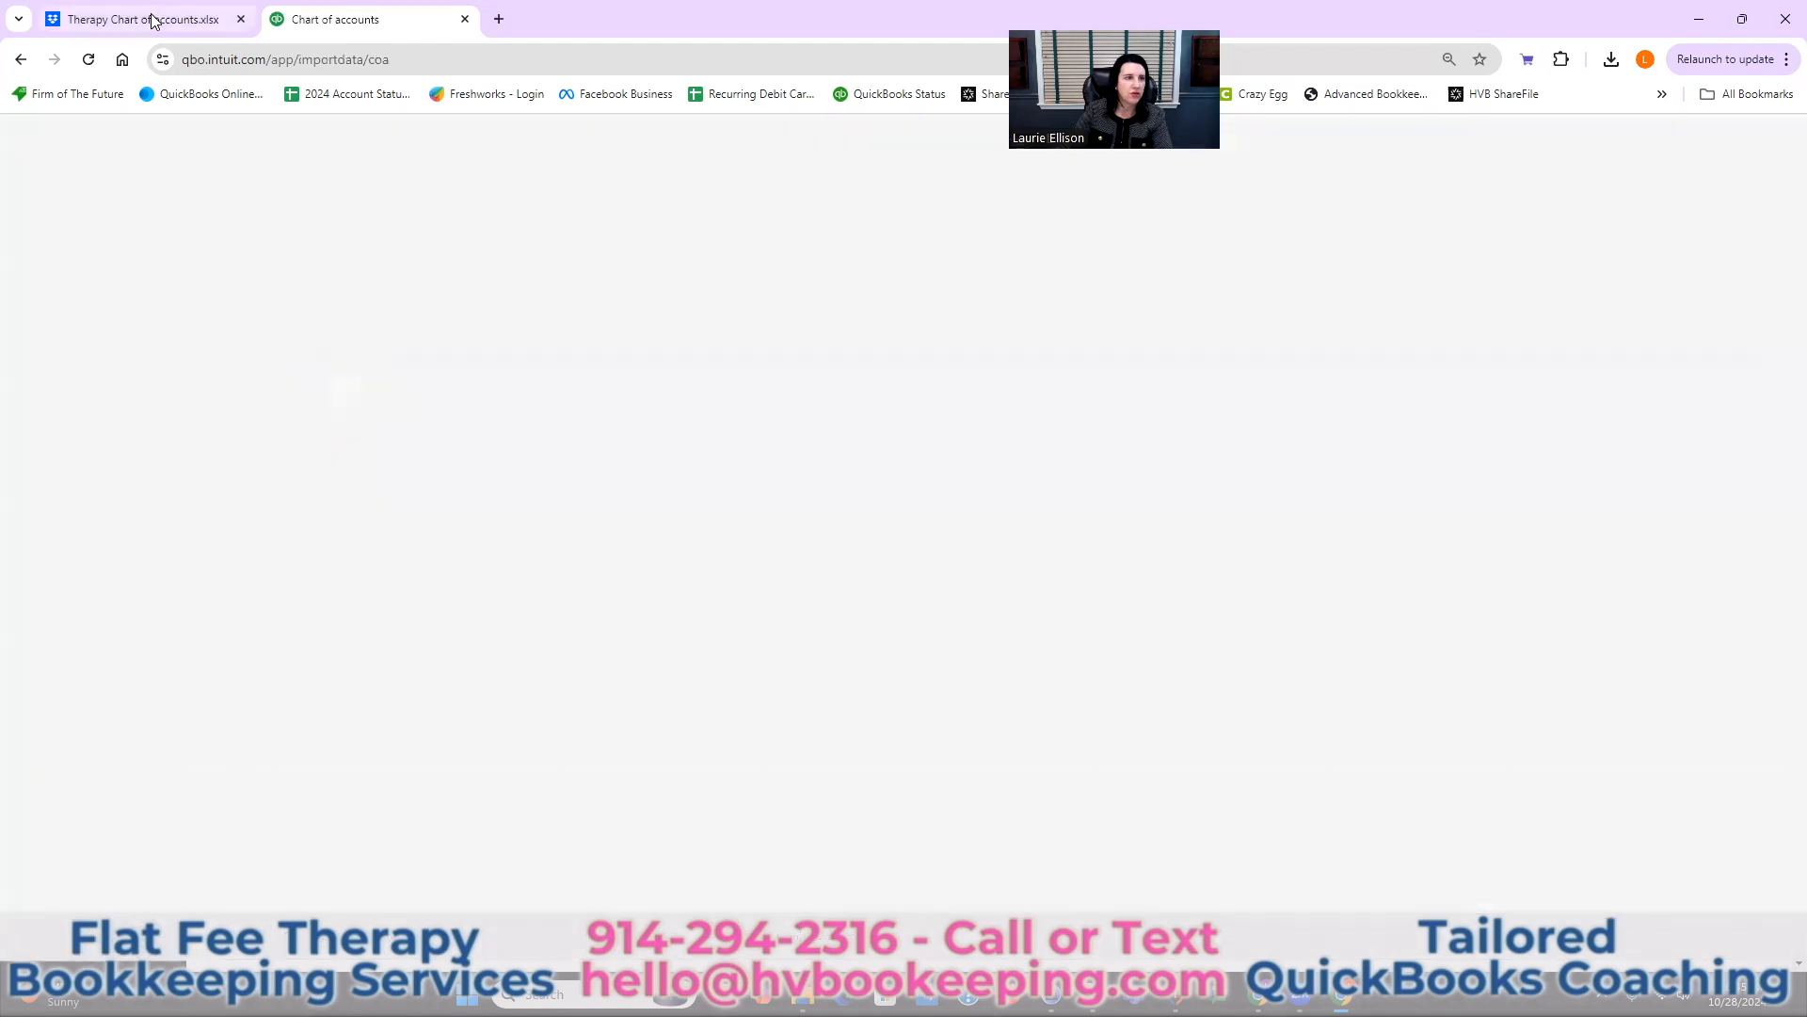
click(153, 19)
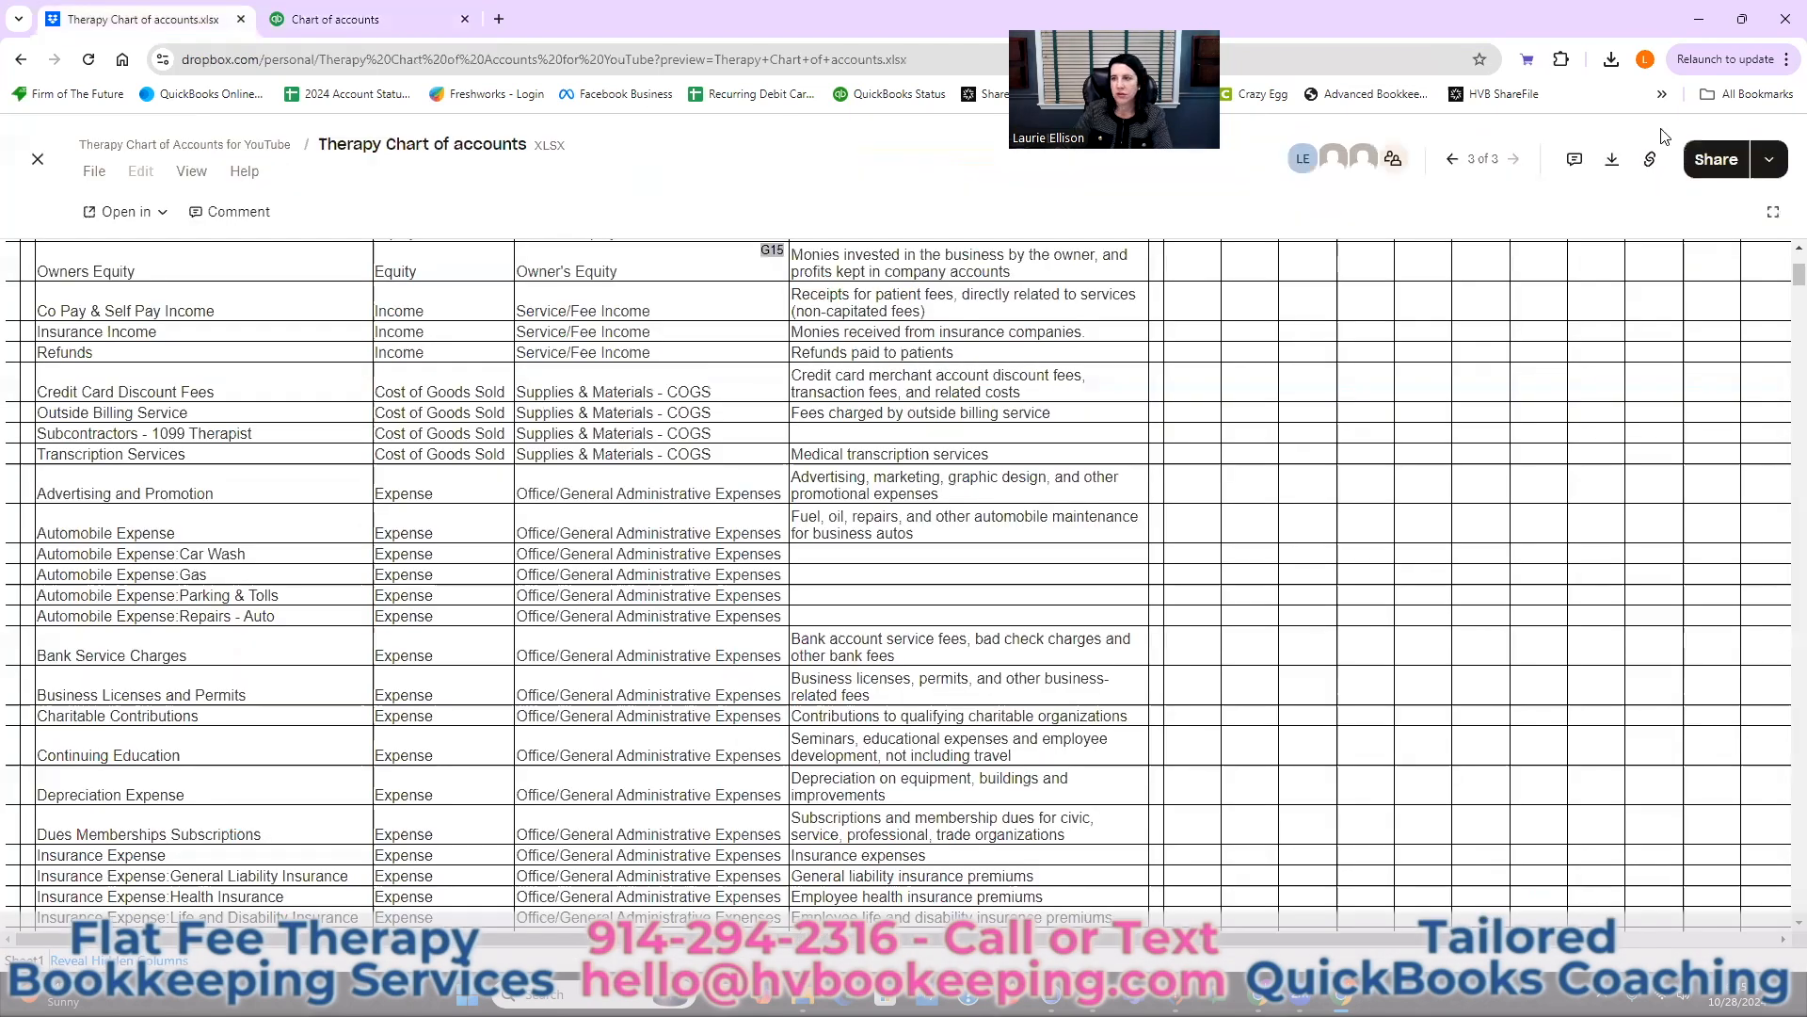
click(1612, 161)
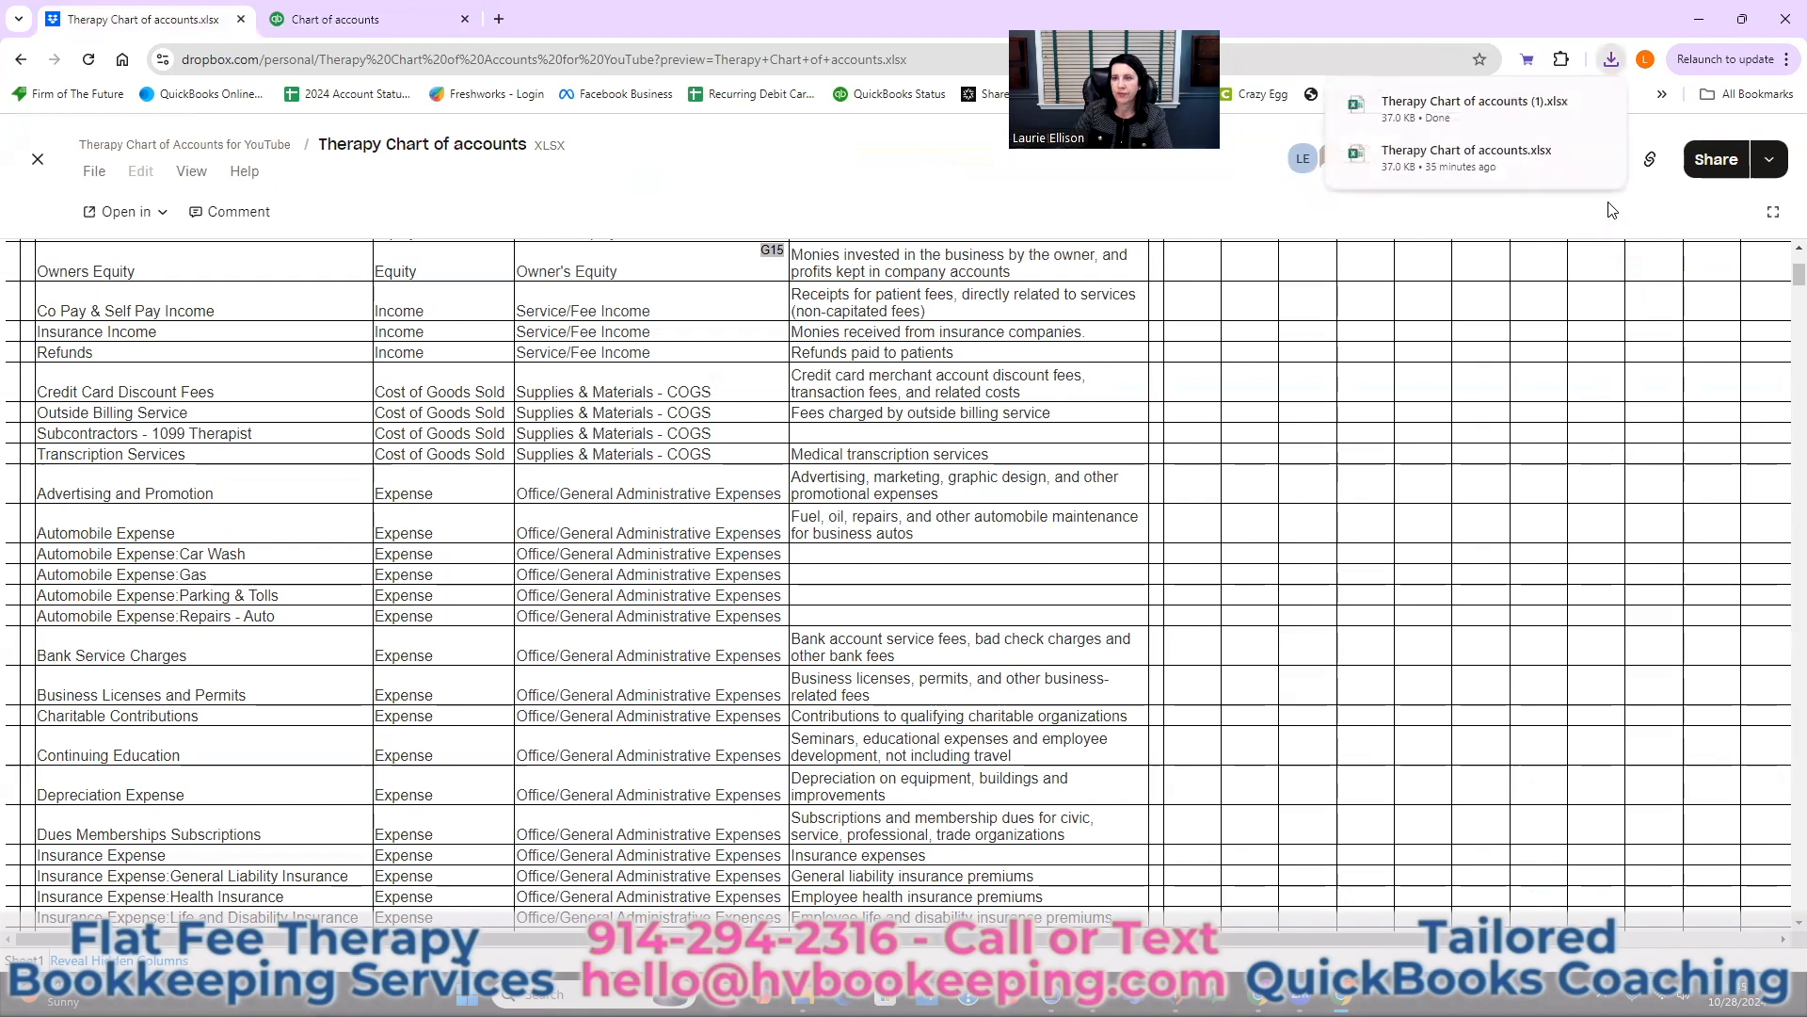
- Back in QuickBooks, upload Therapy Chart of accounts (1).xlsx for import and accept the suggested field mapping
click(379, 23)
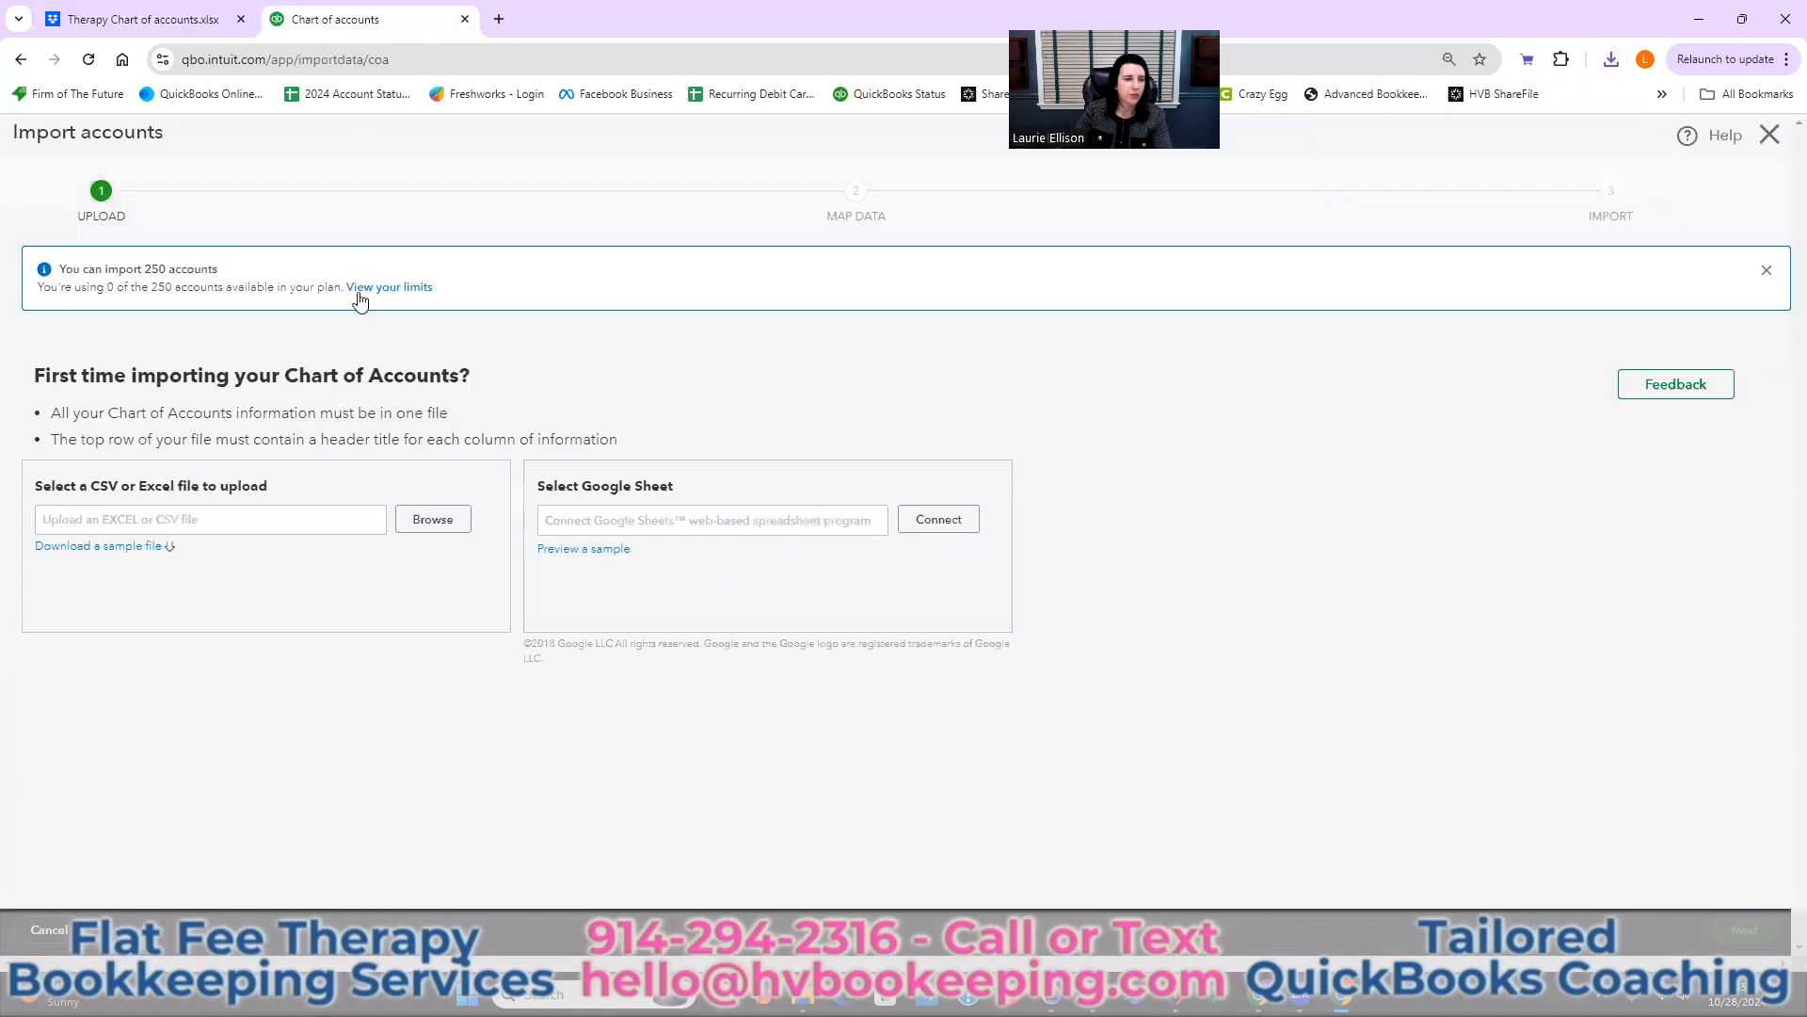
click(415, 529)
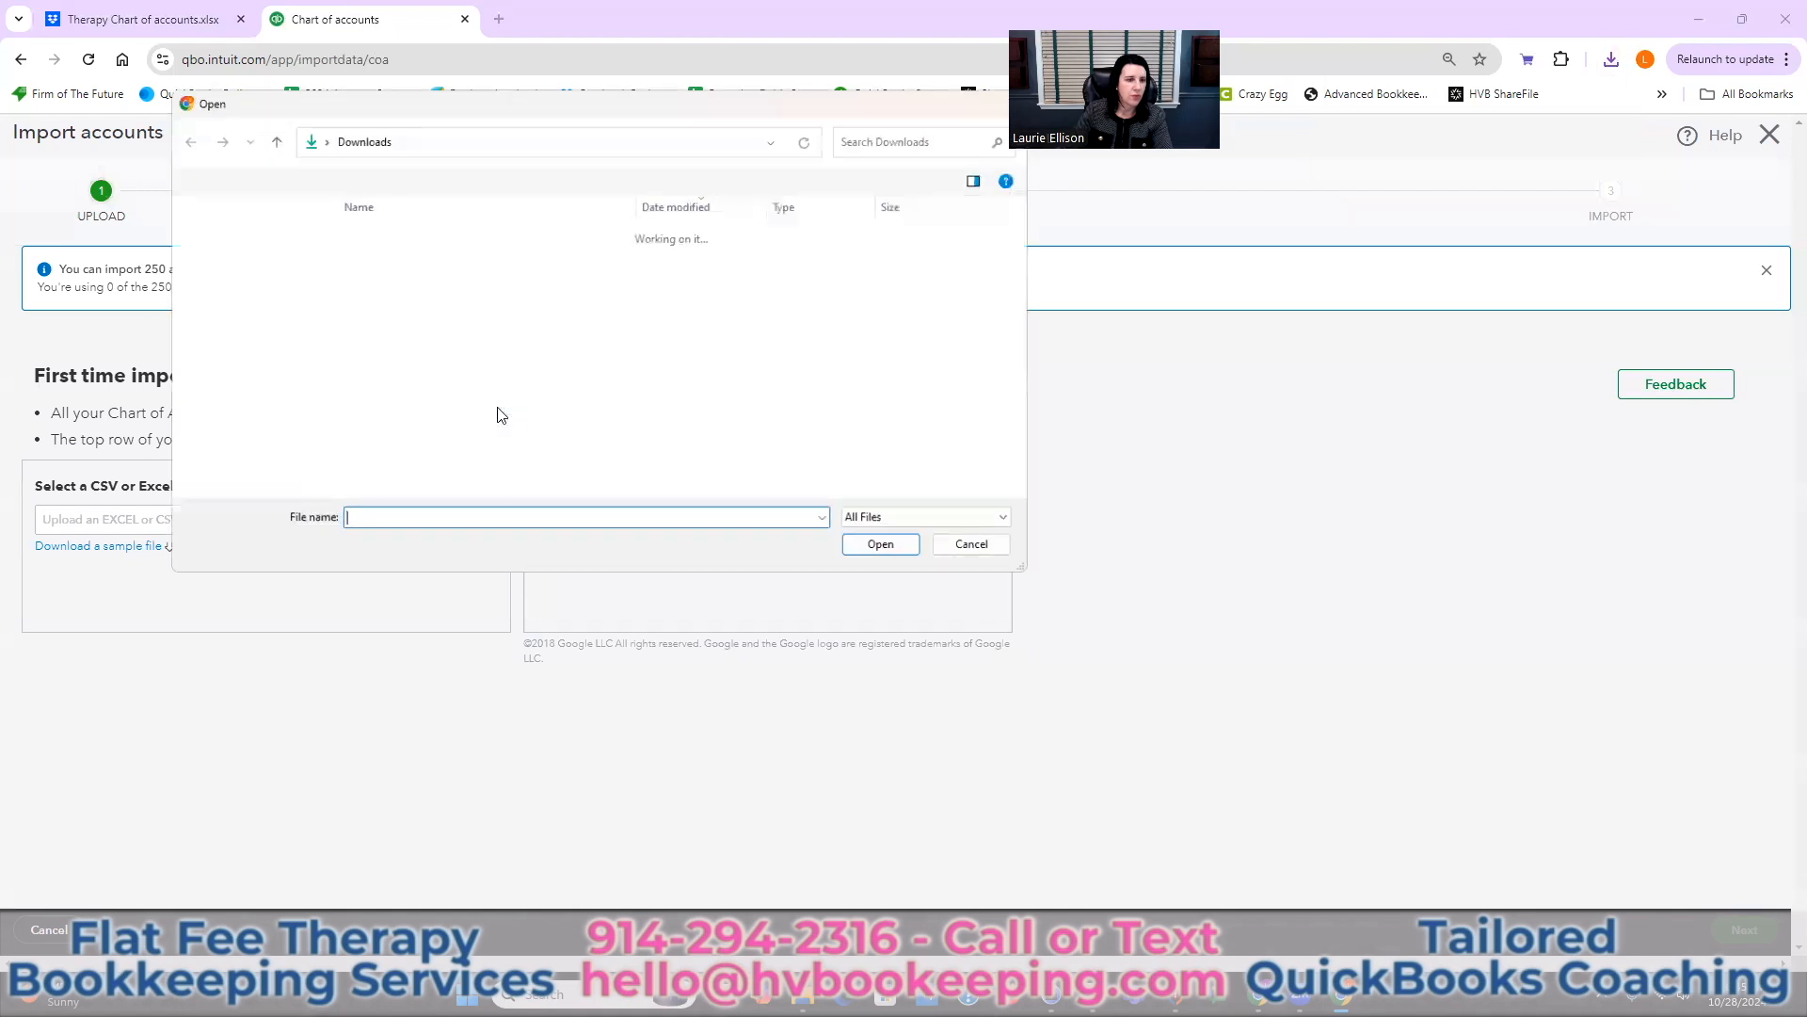
click(424, 257)
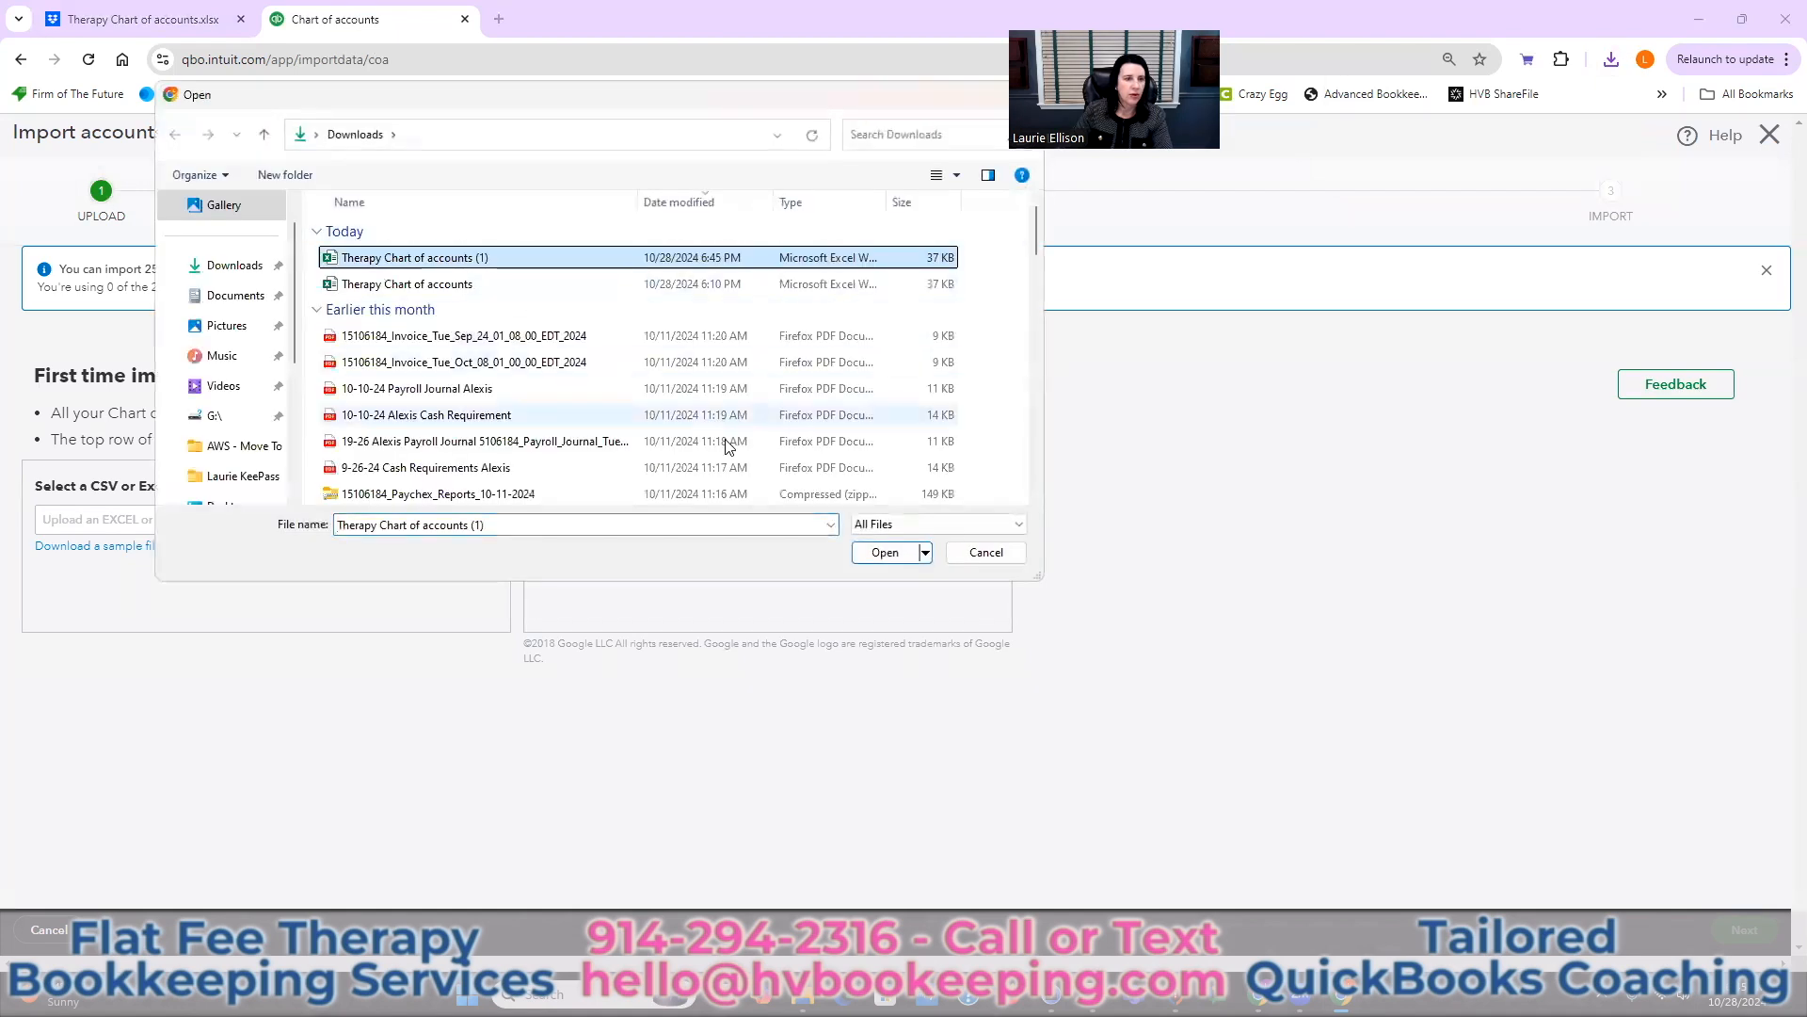
click(885, 552)
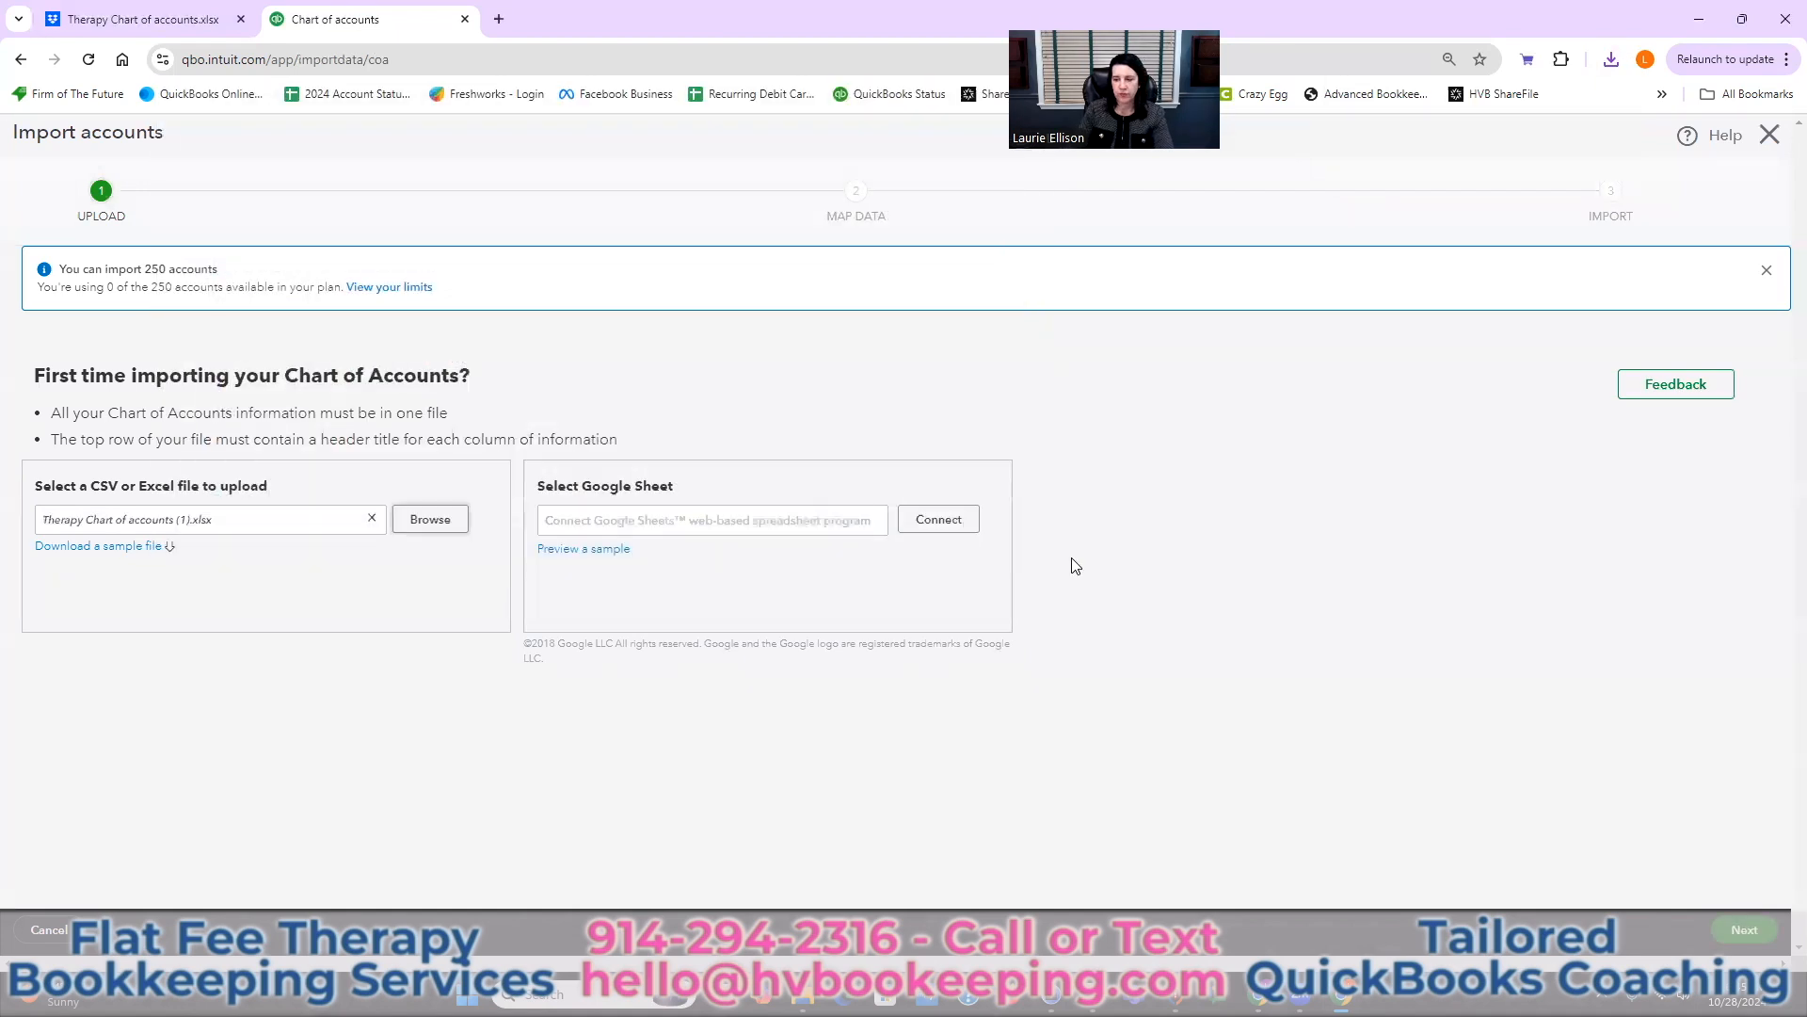
click(1744, 929)
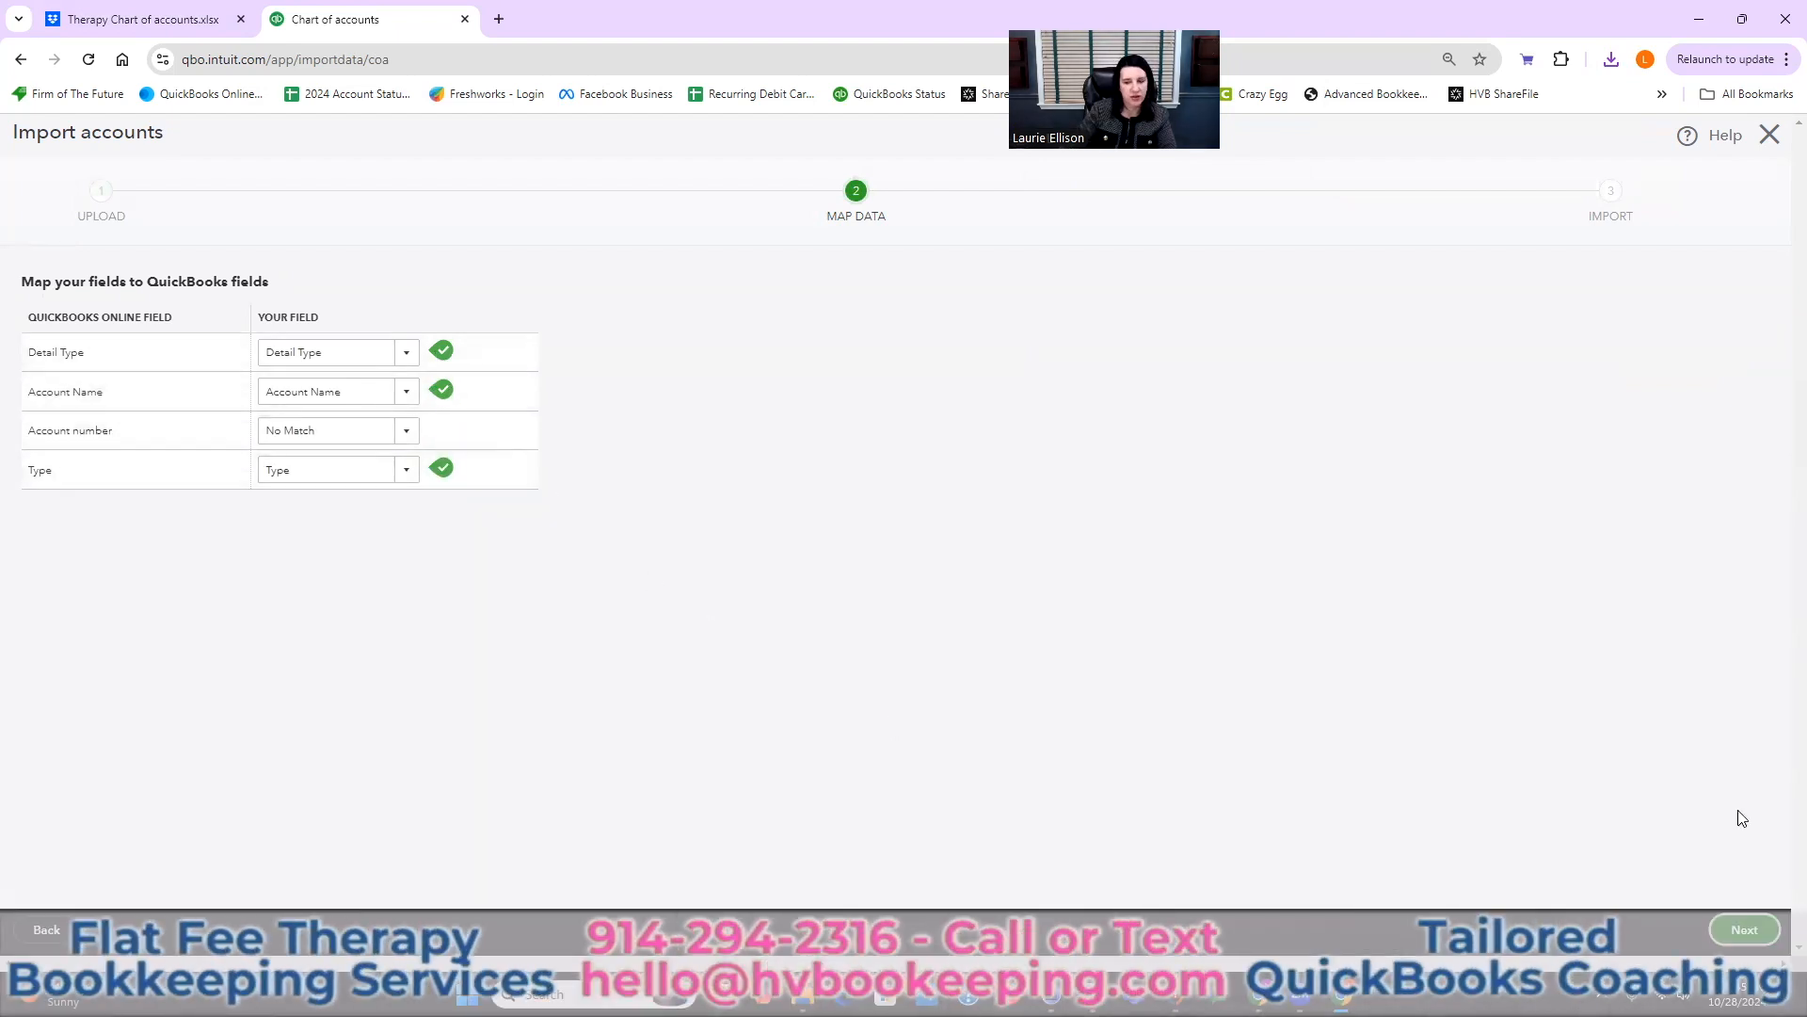
click(1744, 929)
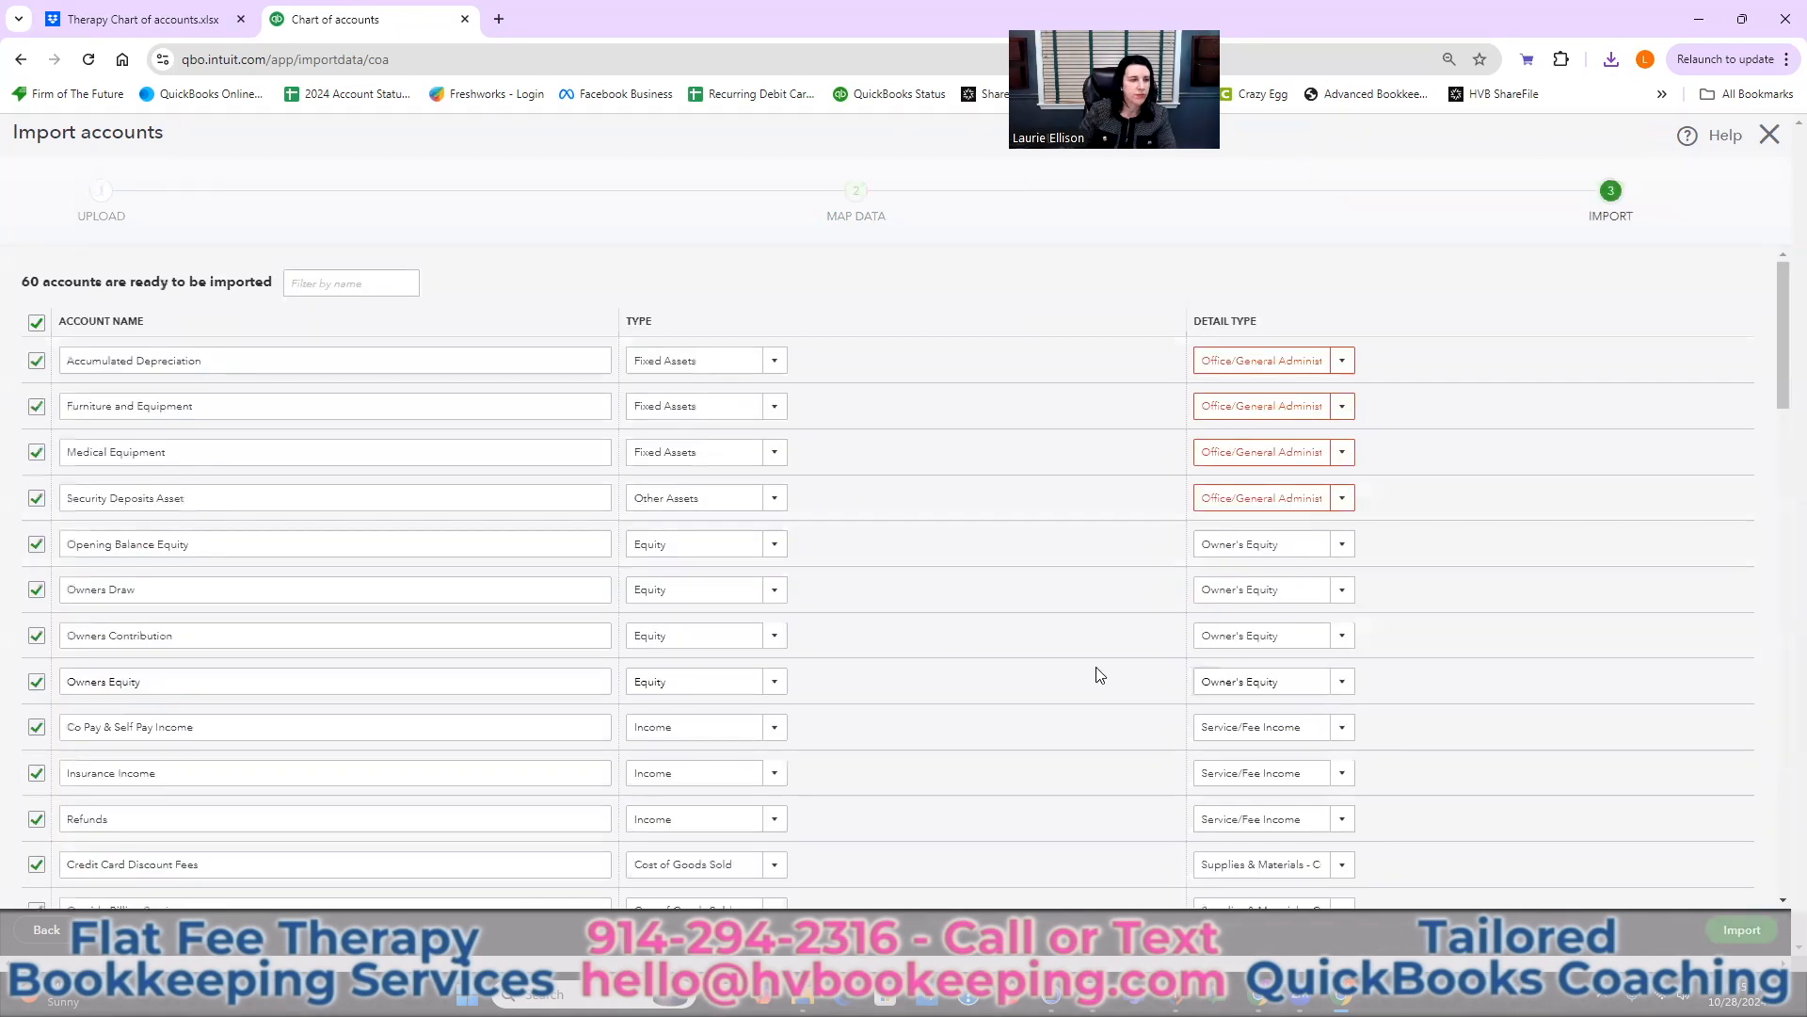
- Set the detail type to Accumulated Depreciation for the Accumulated Depreciation account and to Furniture & Fixtures for Furniture and Equipment
click(1349, 367)
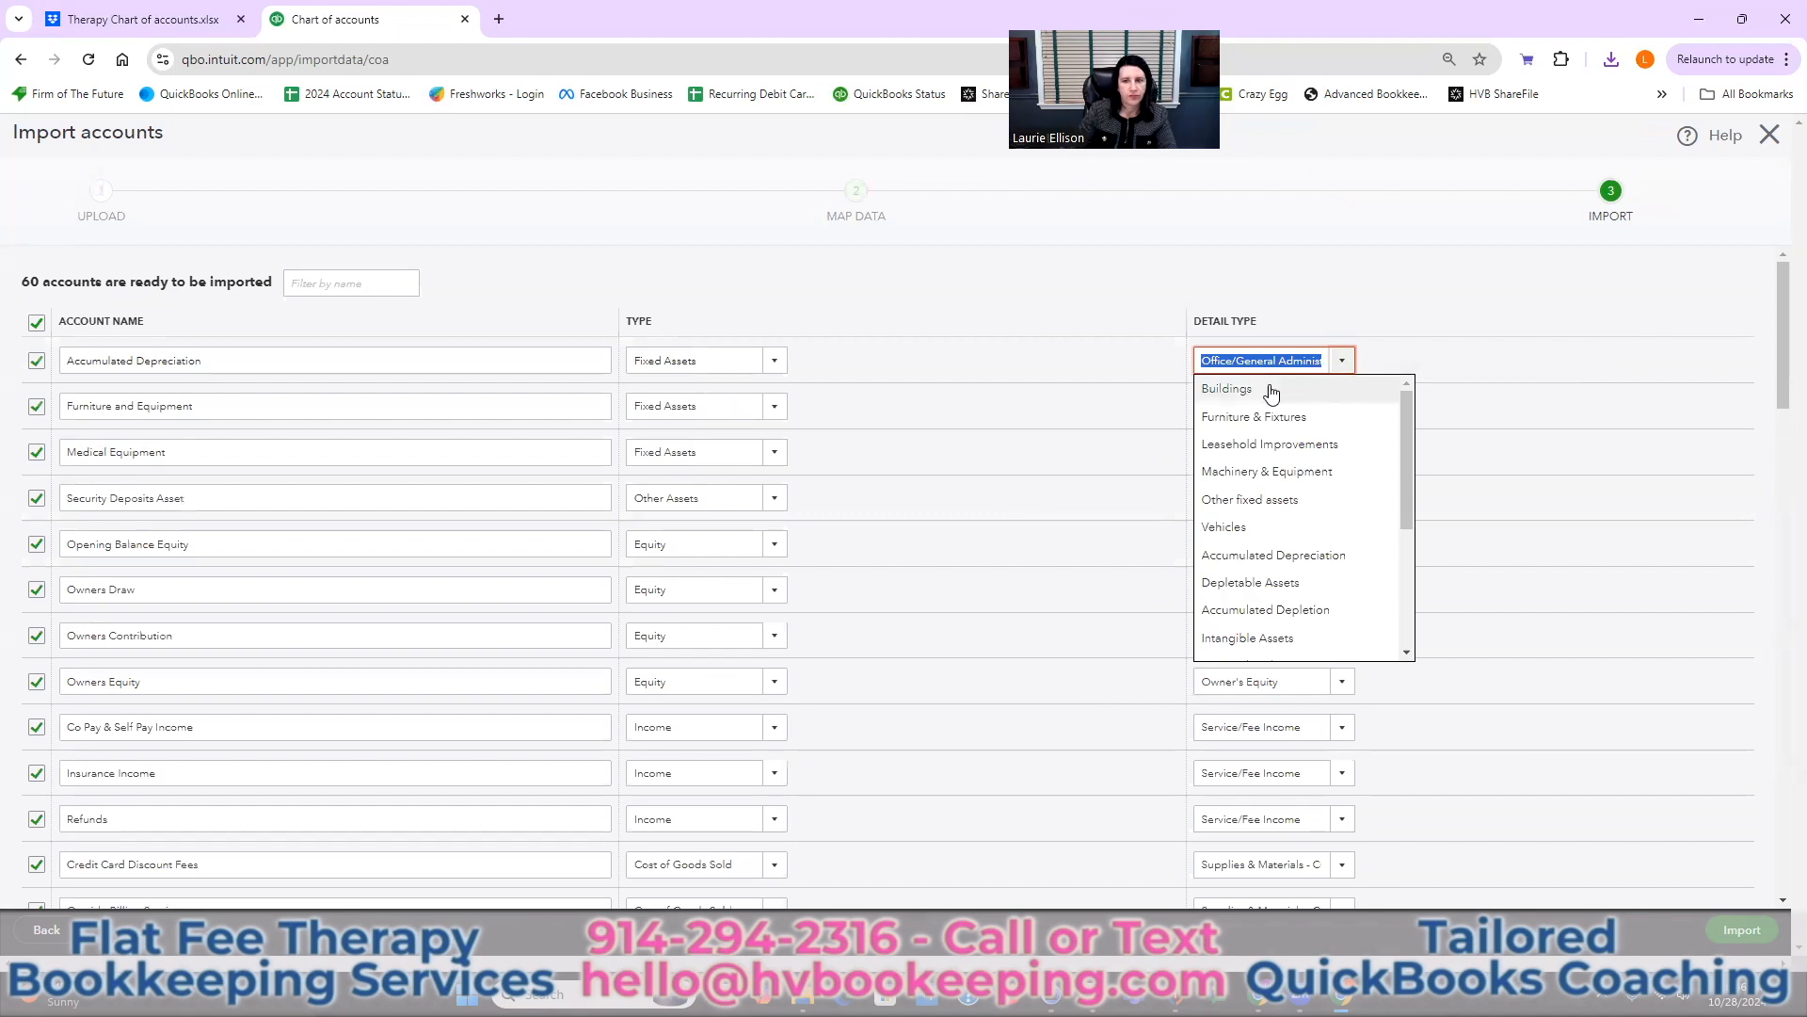
click(1280, 554)
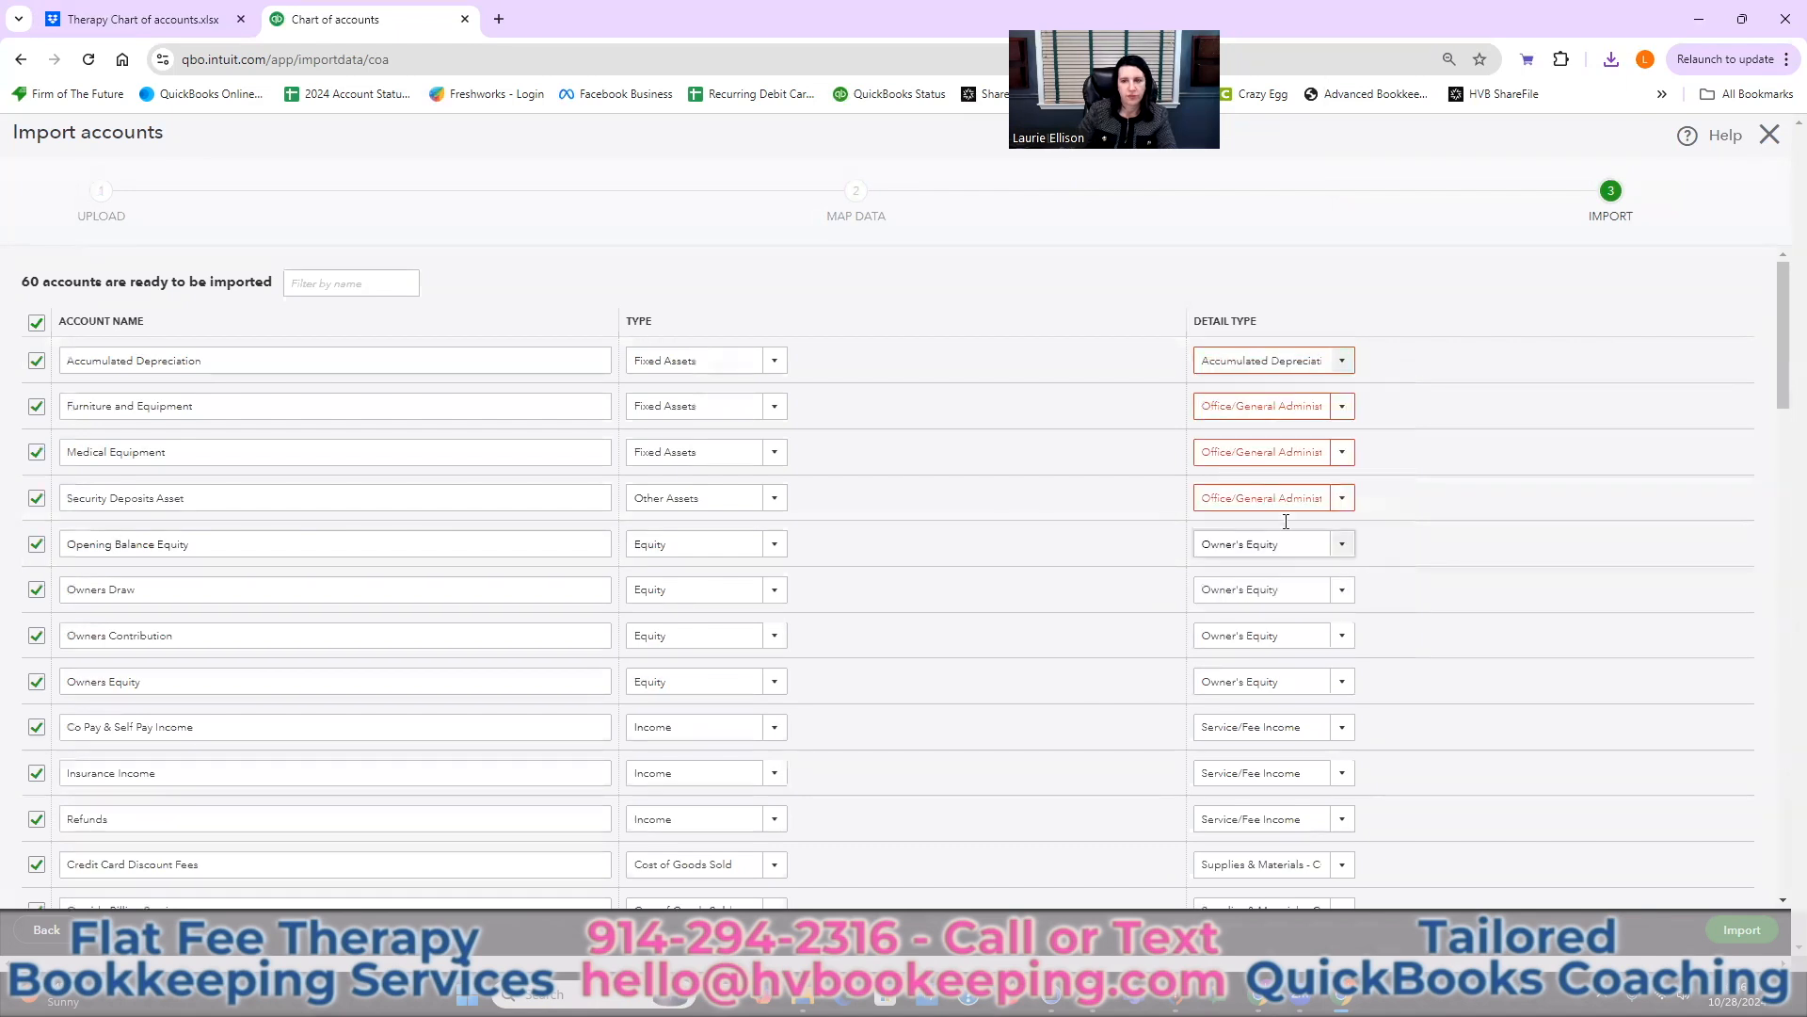
click(1344, 408)
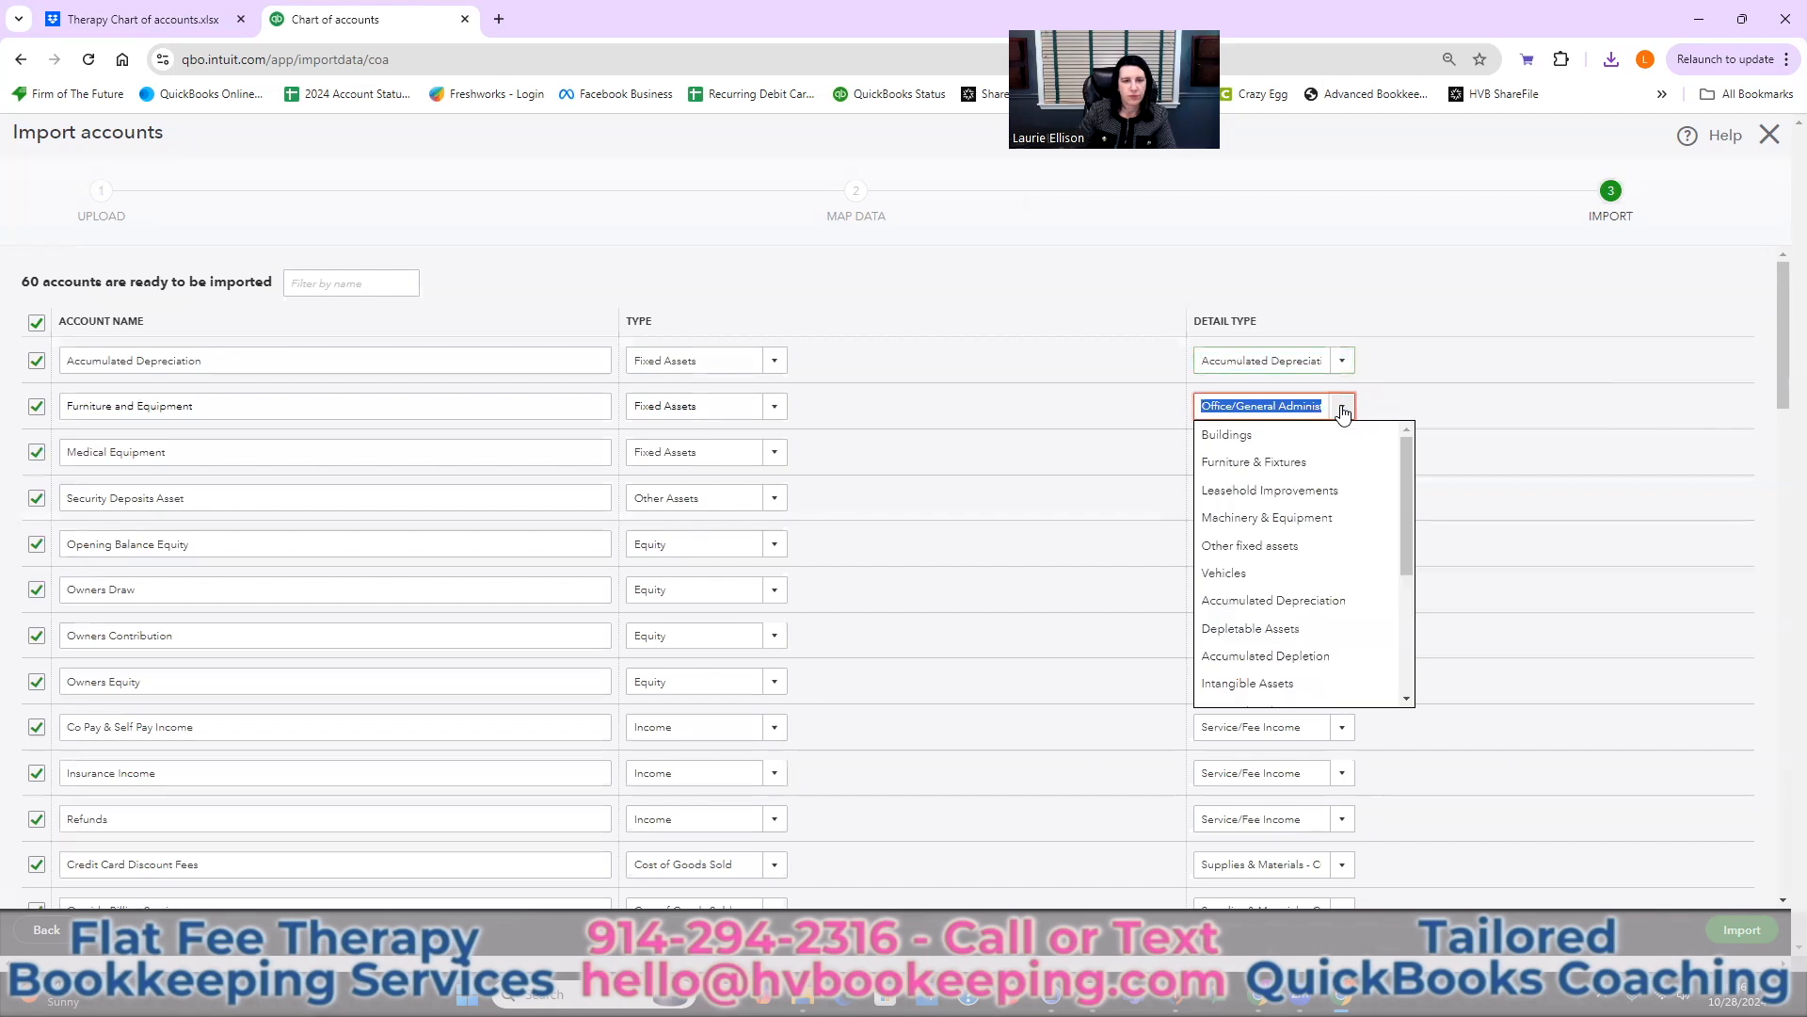
click(1304, 464)
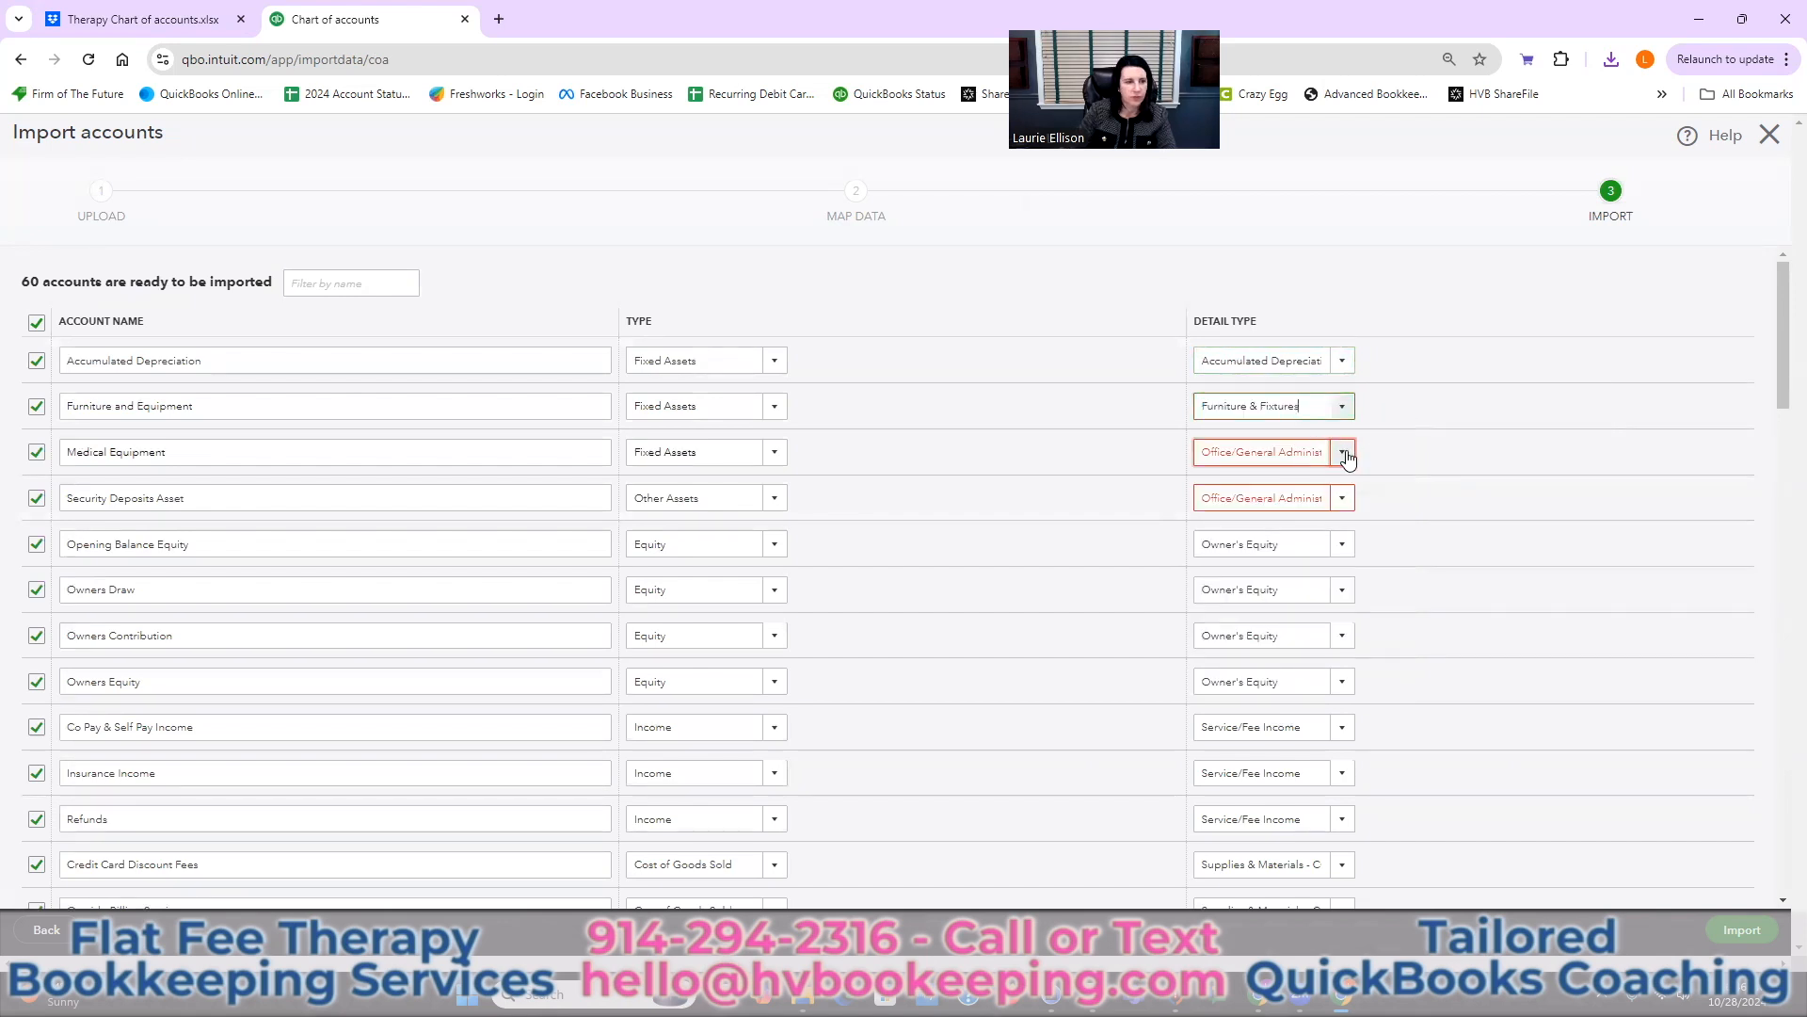
- Set the detail type to Machinery & Equipment for Medical Equipment and to Security Deposits for Security Deposits Asset
click(1343, 453)
click(1302, 563)
click(1343, 501)
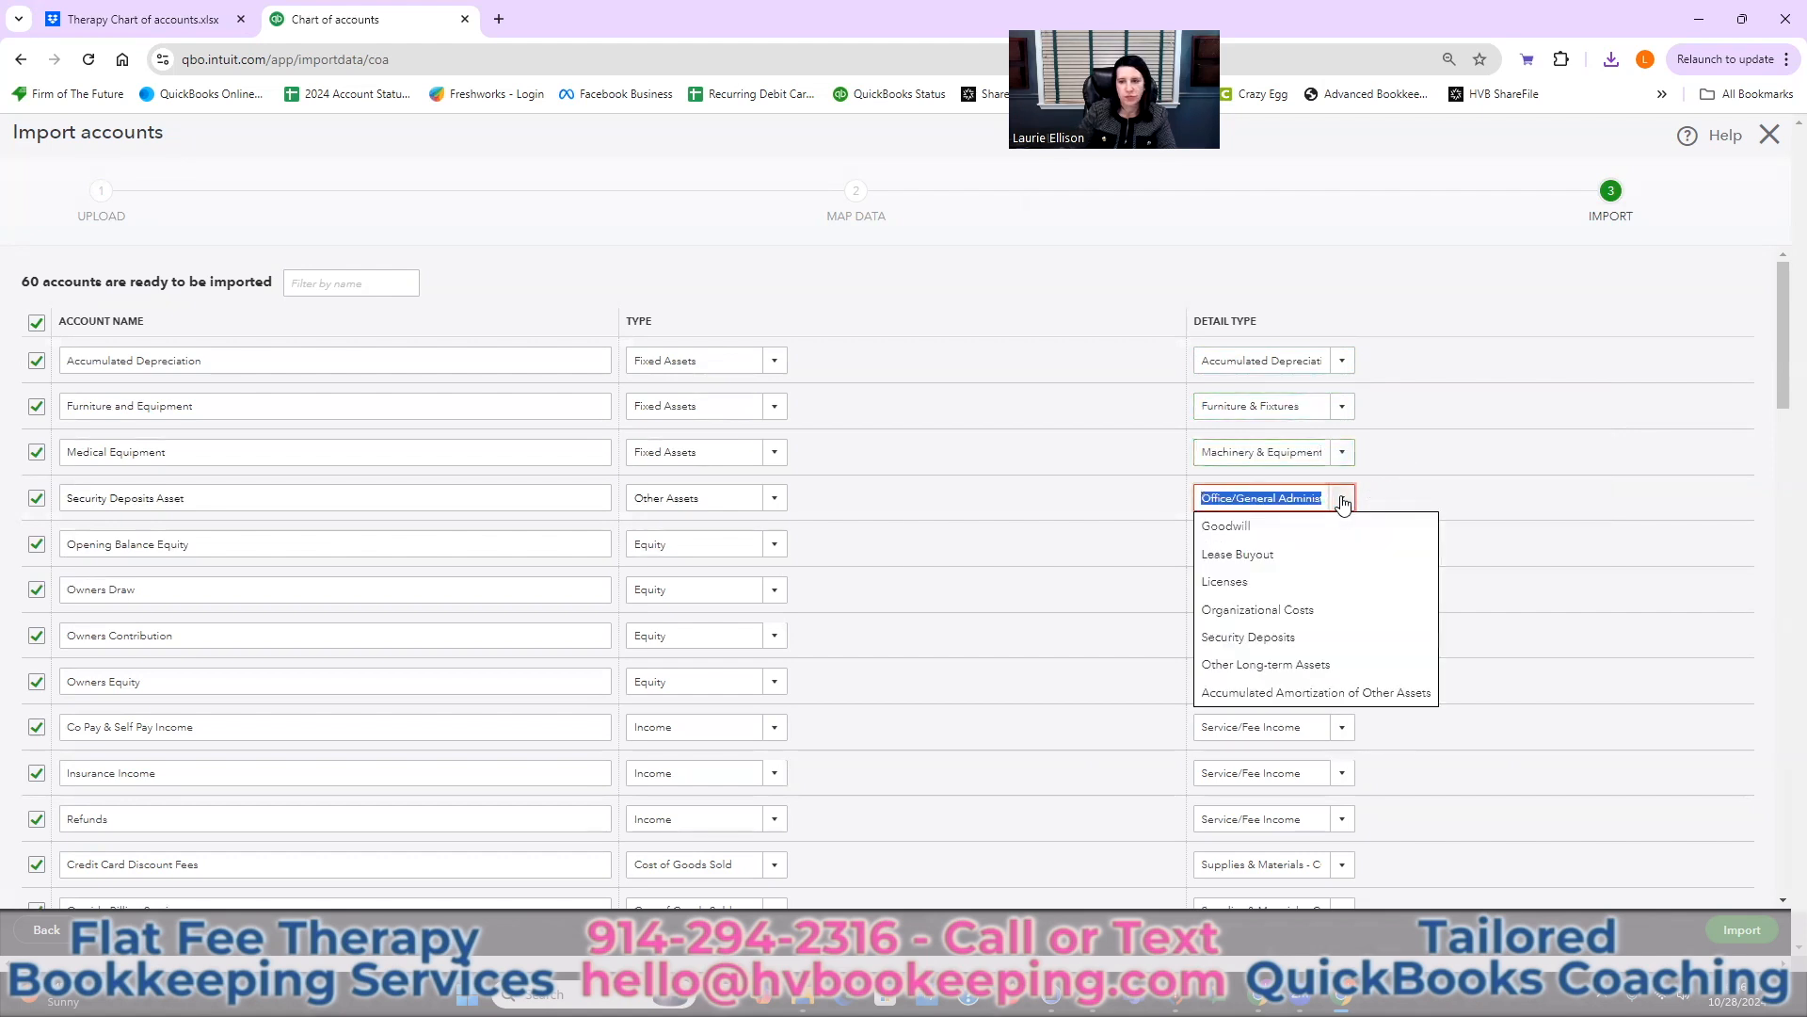
click(1285, 638)
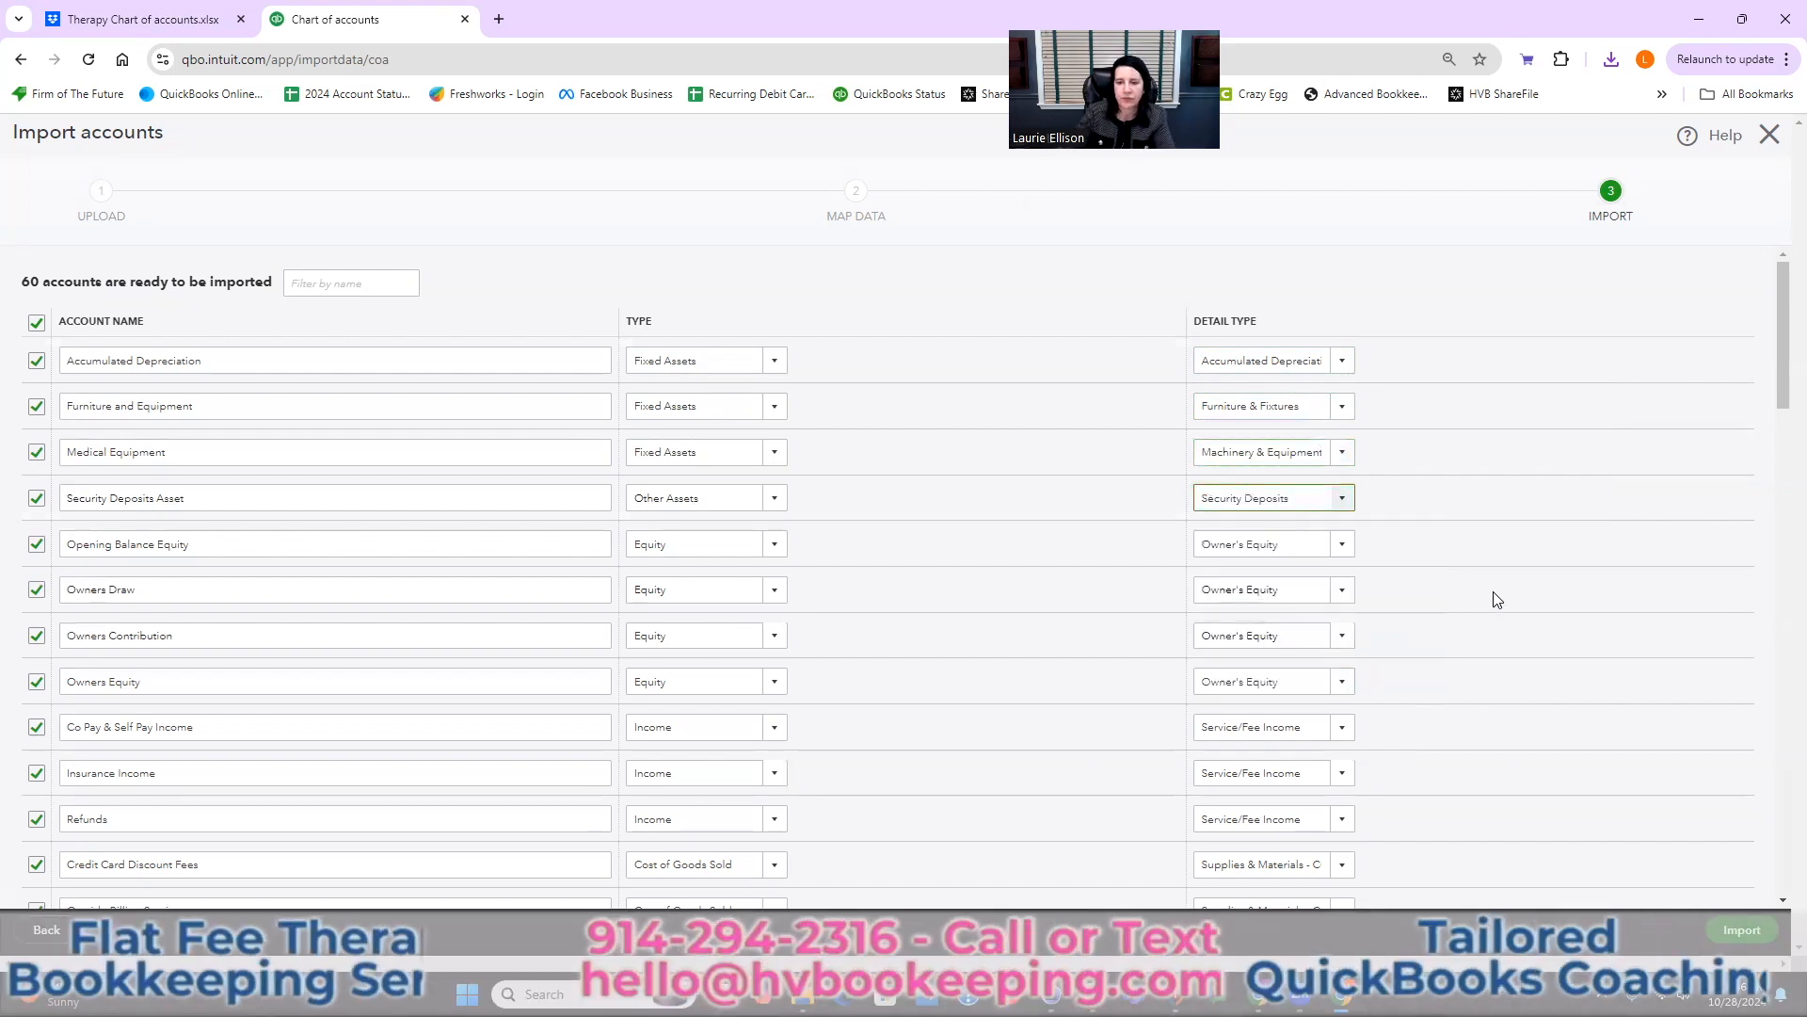
- Set the detail type of the Interest Income account at the end of the import list to Other Miscellaneous Income
scroll(1496, 600, down, 1)
scroll(1497, 599, down, 2)
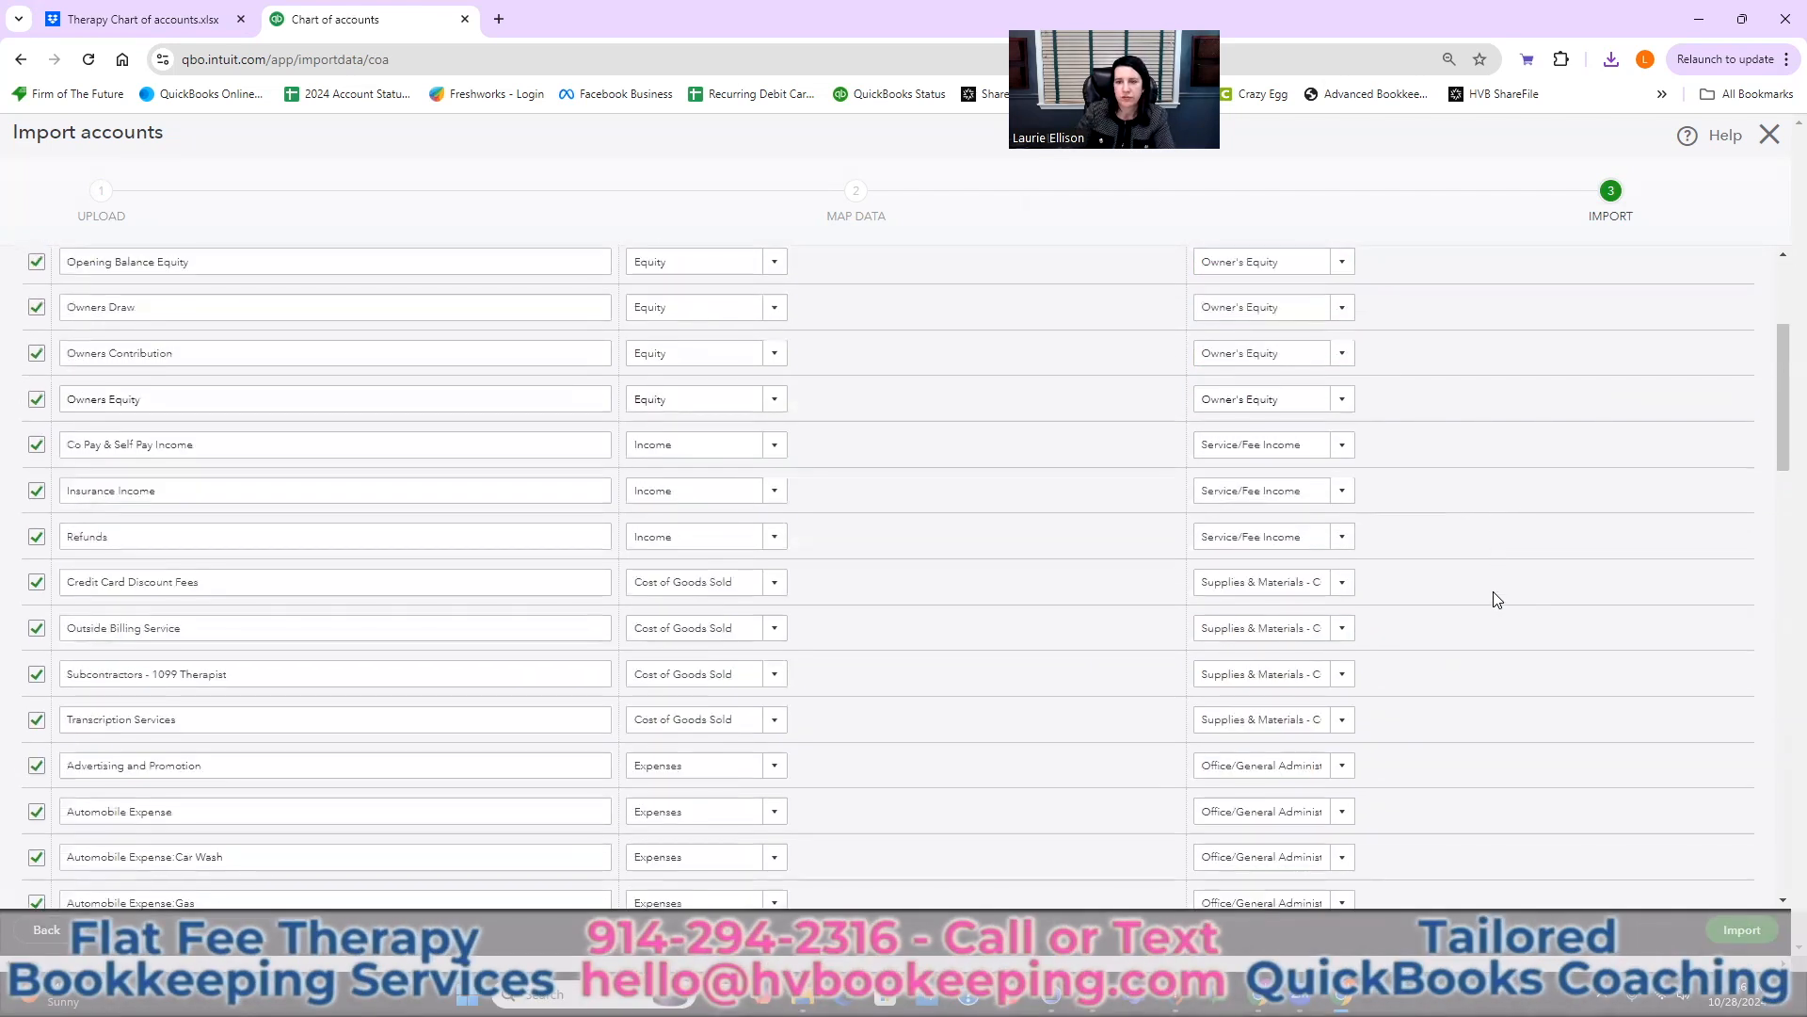
scroll(1497, 600, down, 2)
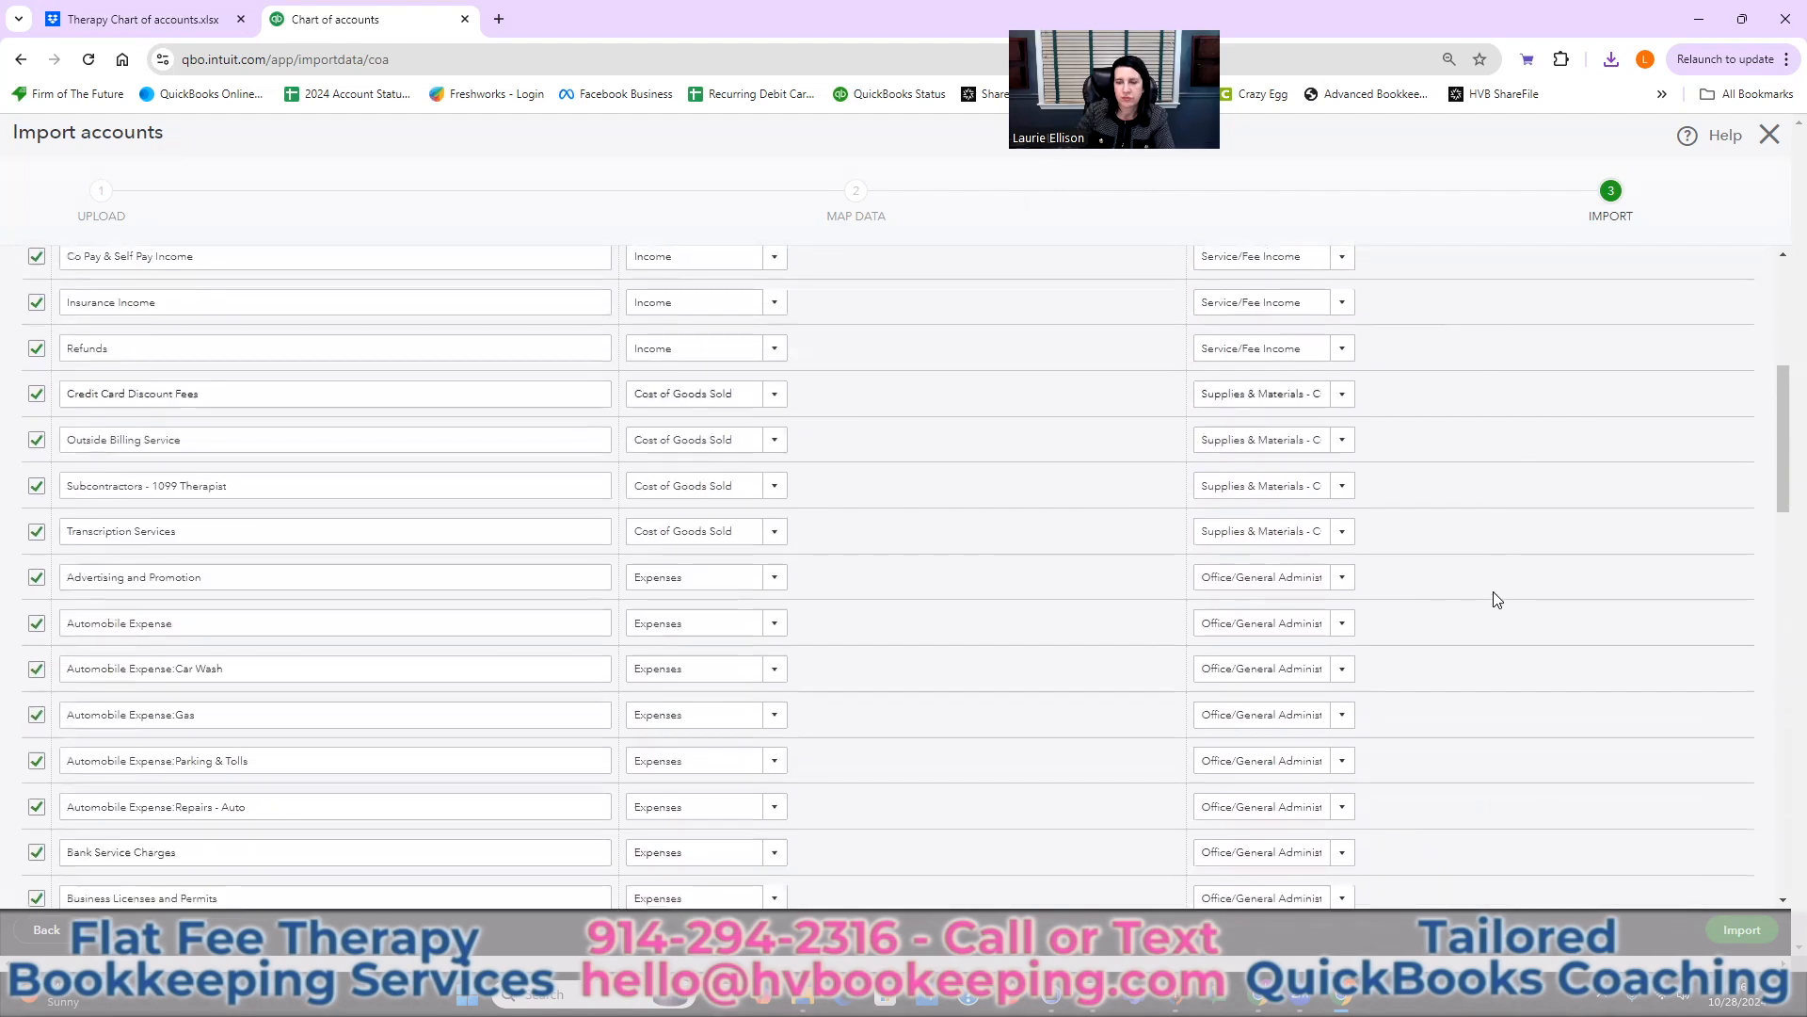
scroll(1497, 600, down, 16)
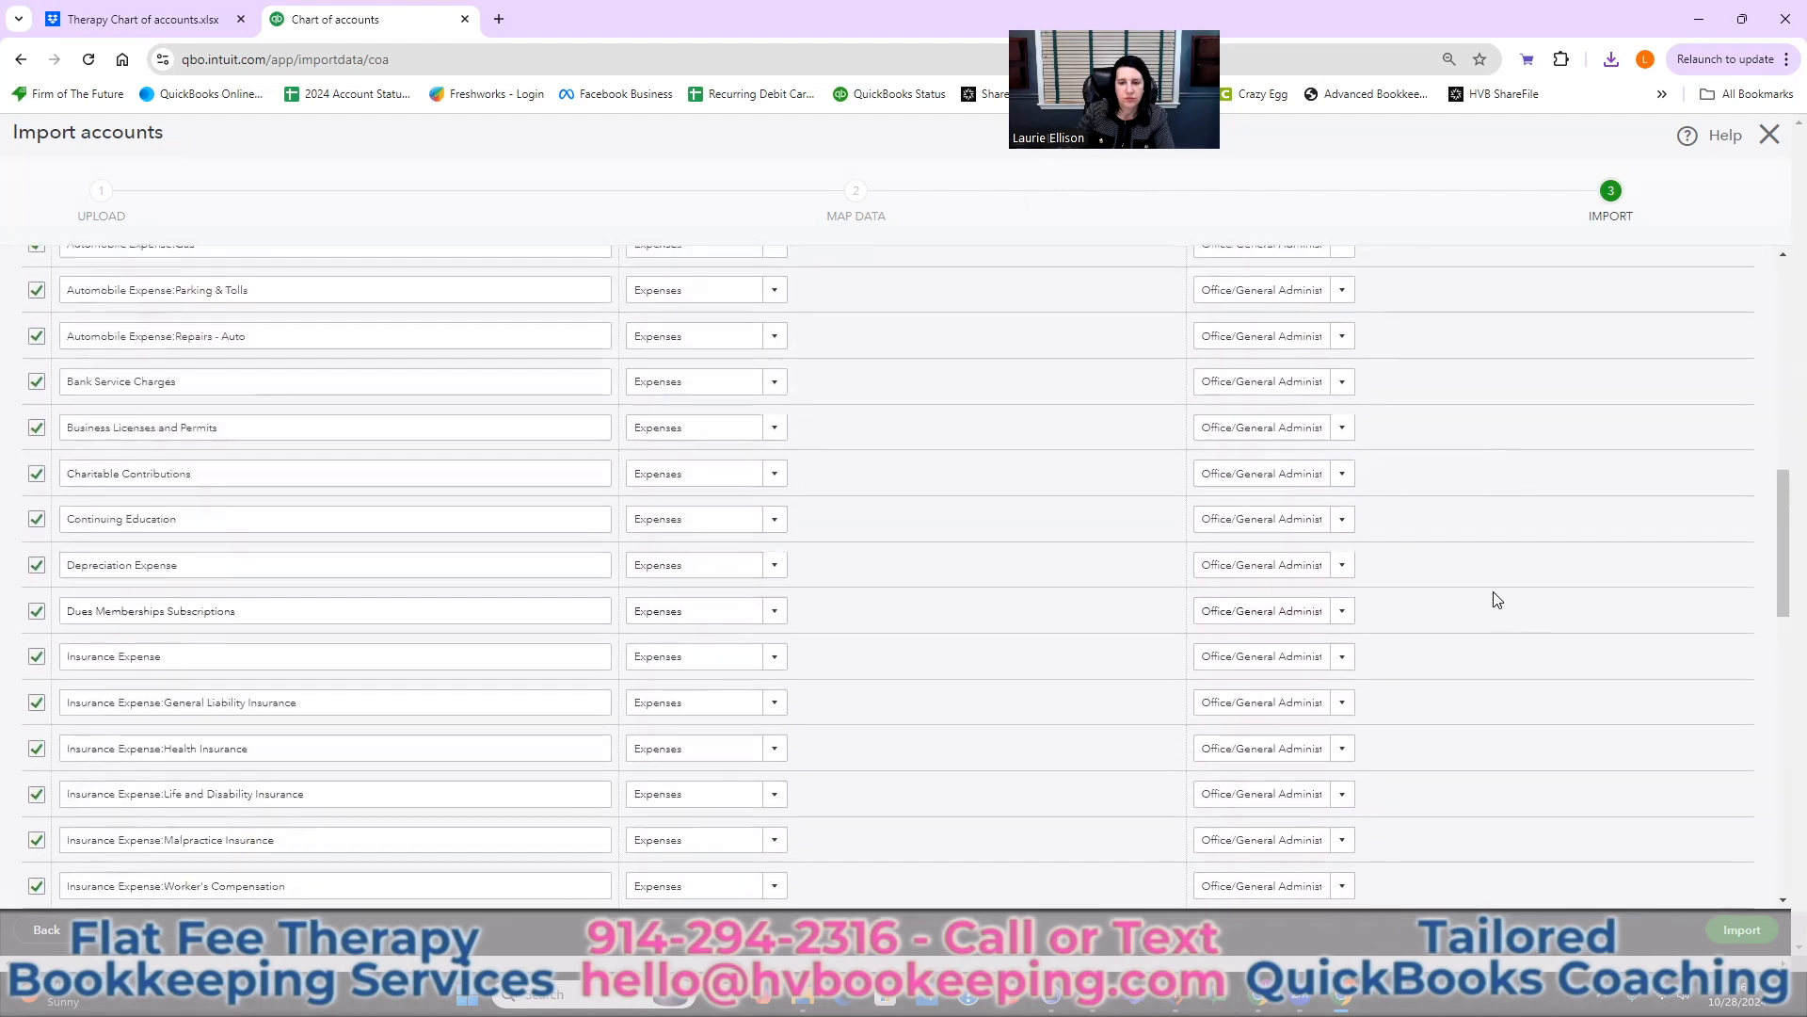
scroll(1497, 600, down, 2)
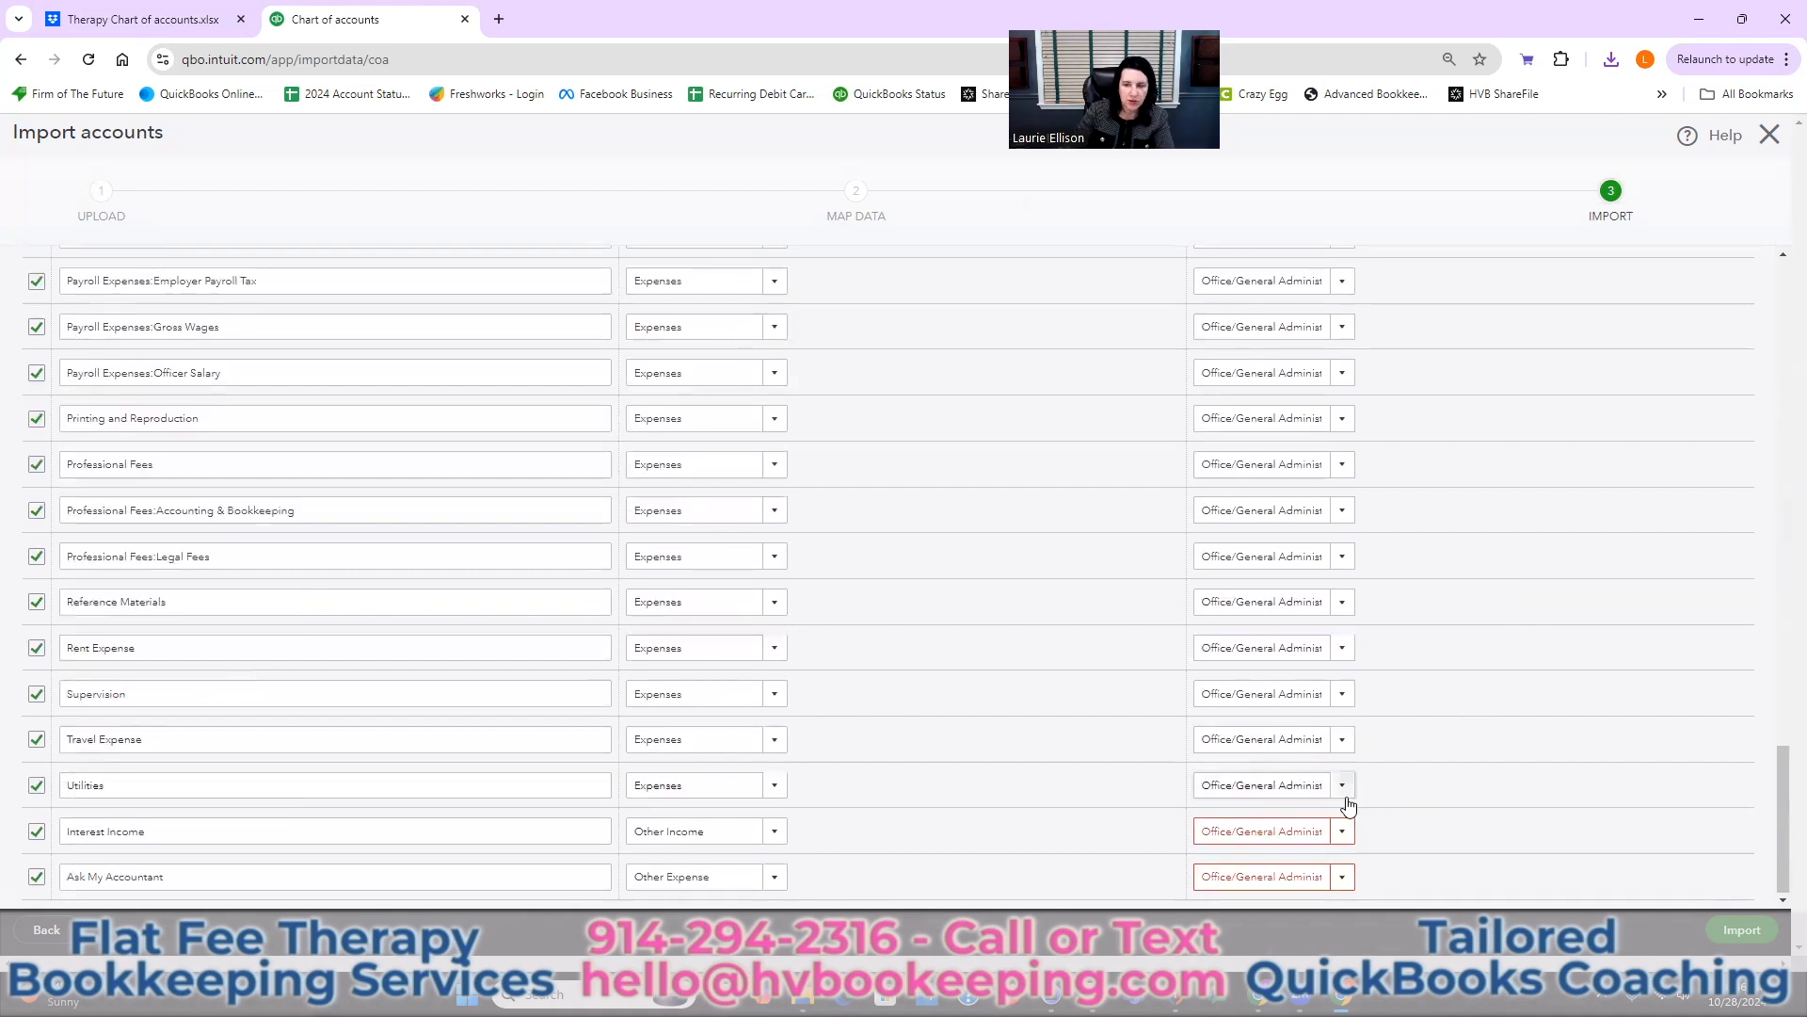
click(1343, 834)
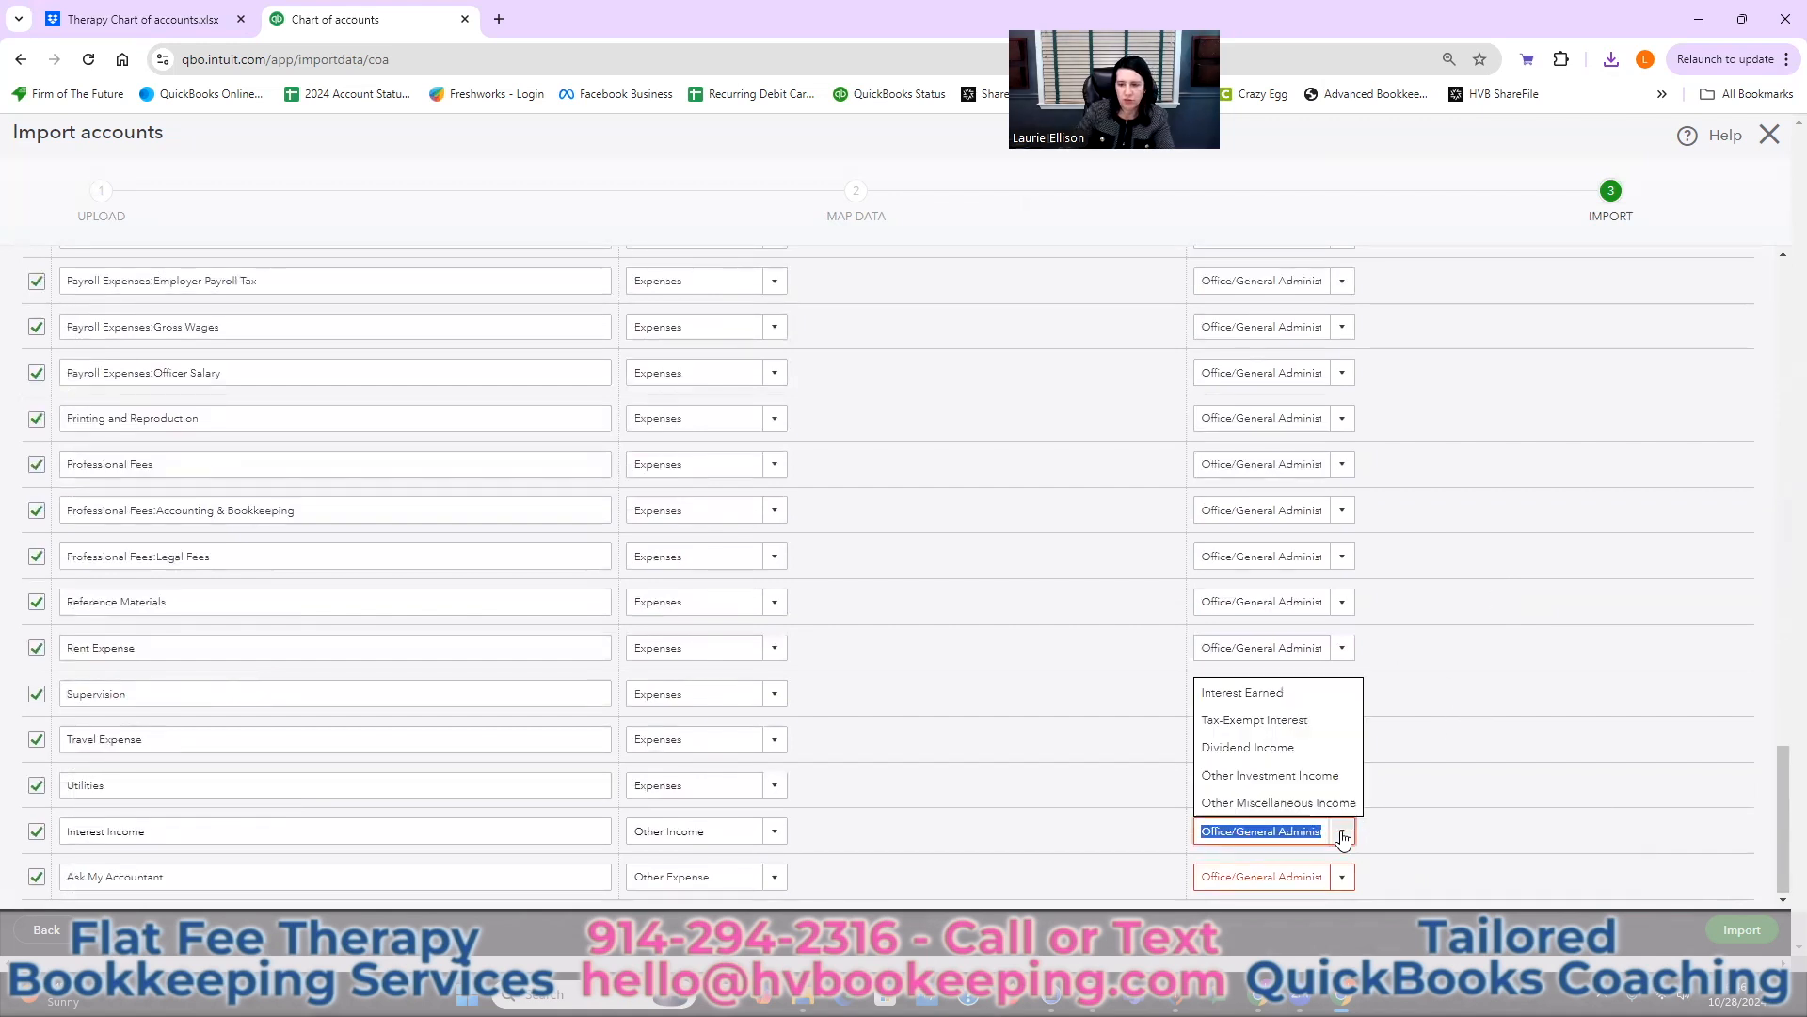
click(1319, 802)
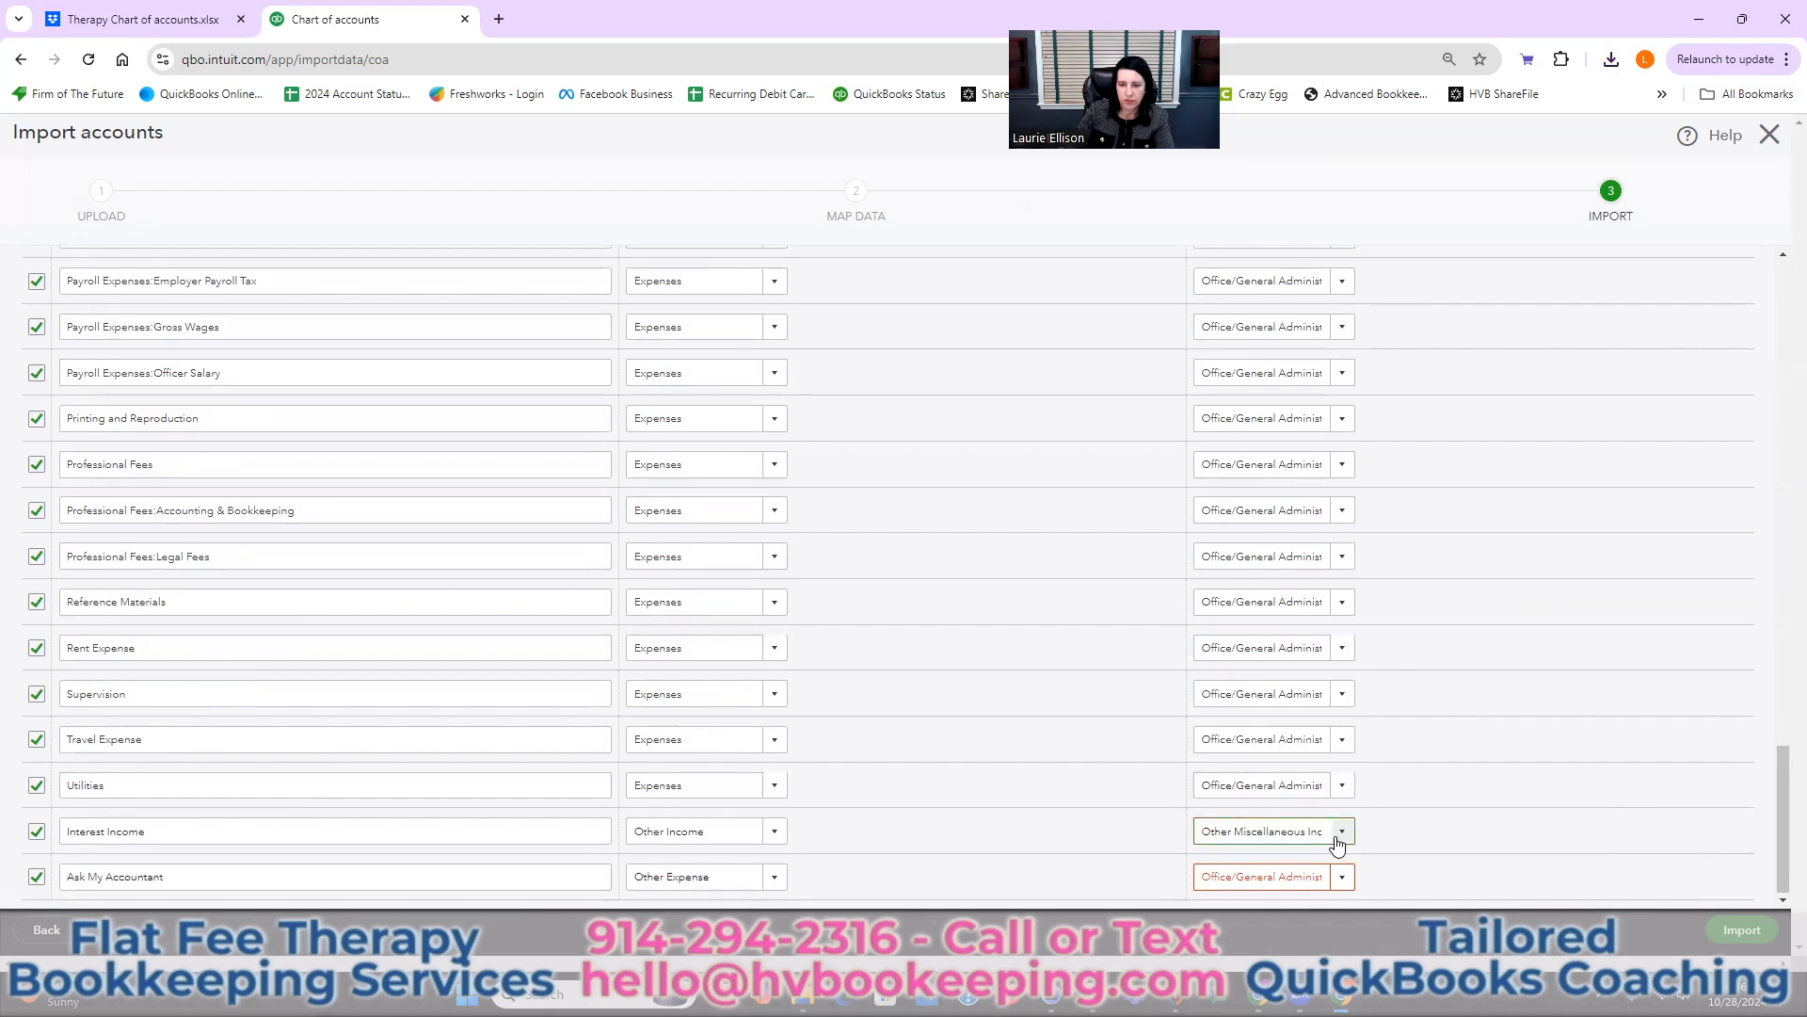
- Set the detail type of Ask My Accountant to Other Miscellaneous Expense and import the selected accounts
key(Tab)
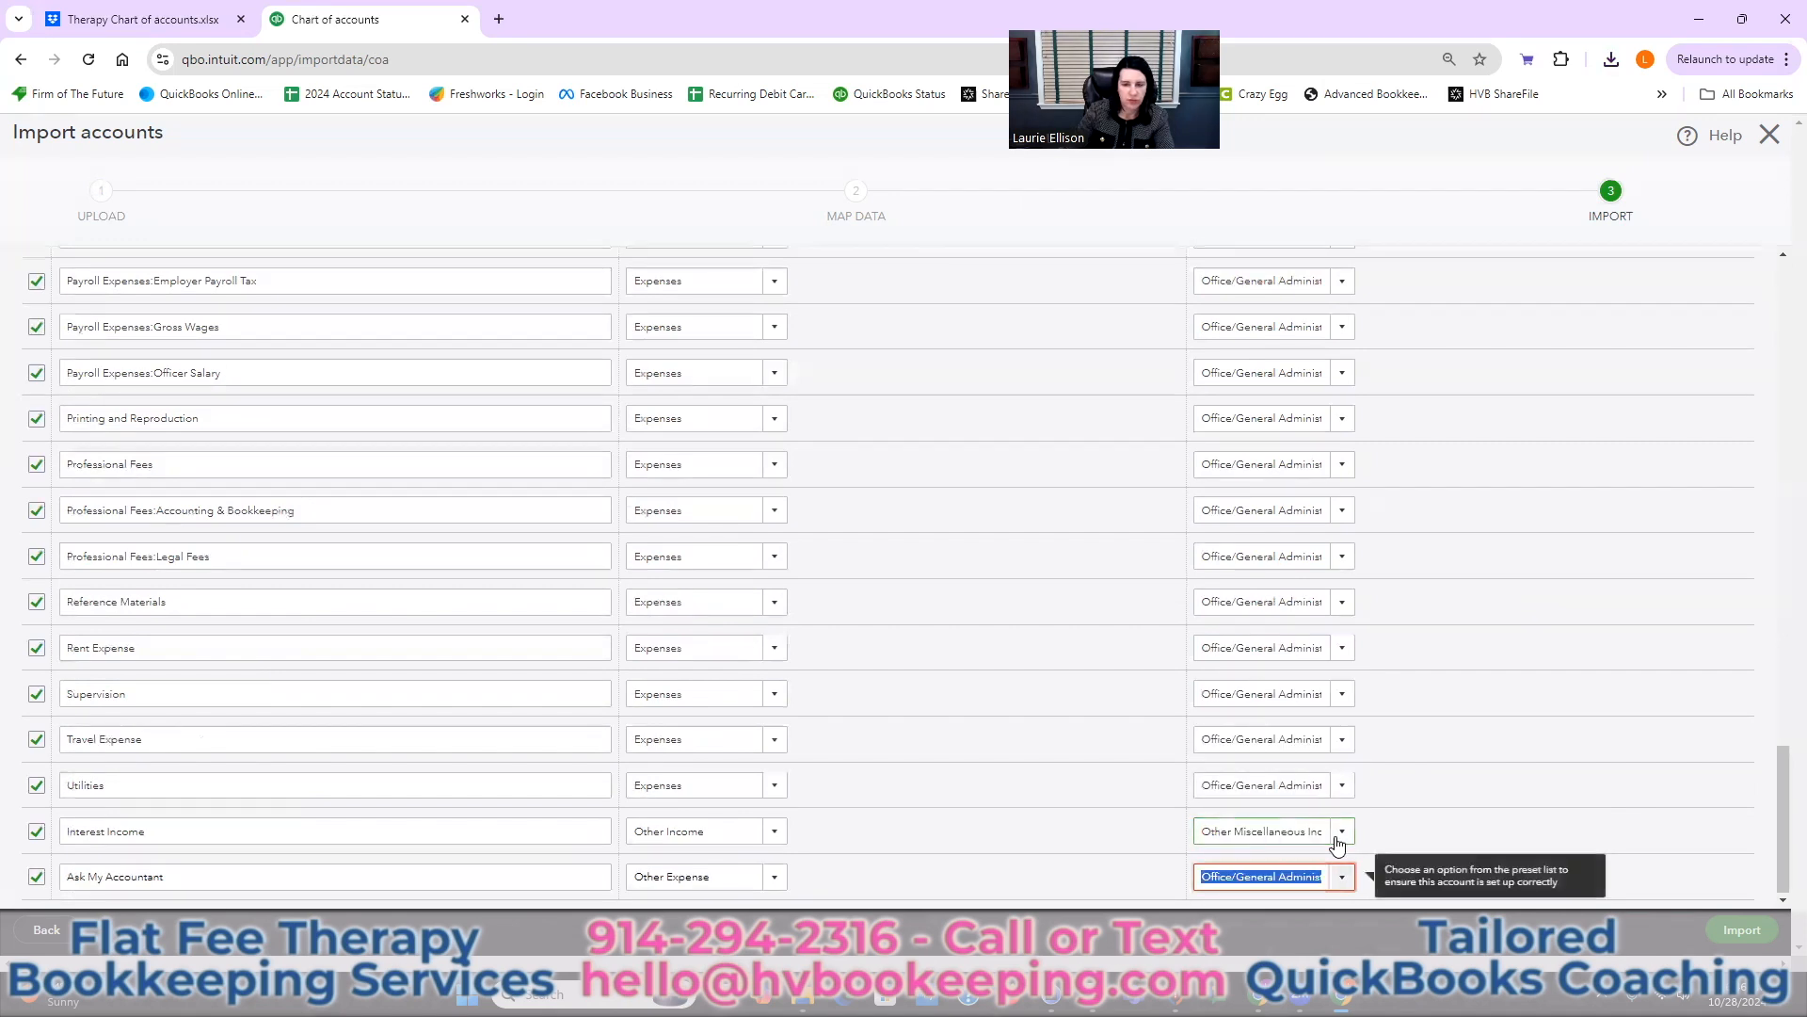
scroll(1338, 837, down, 3)
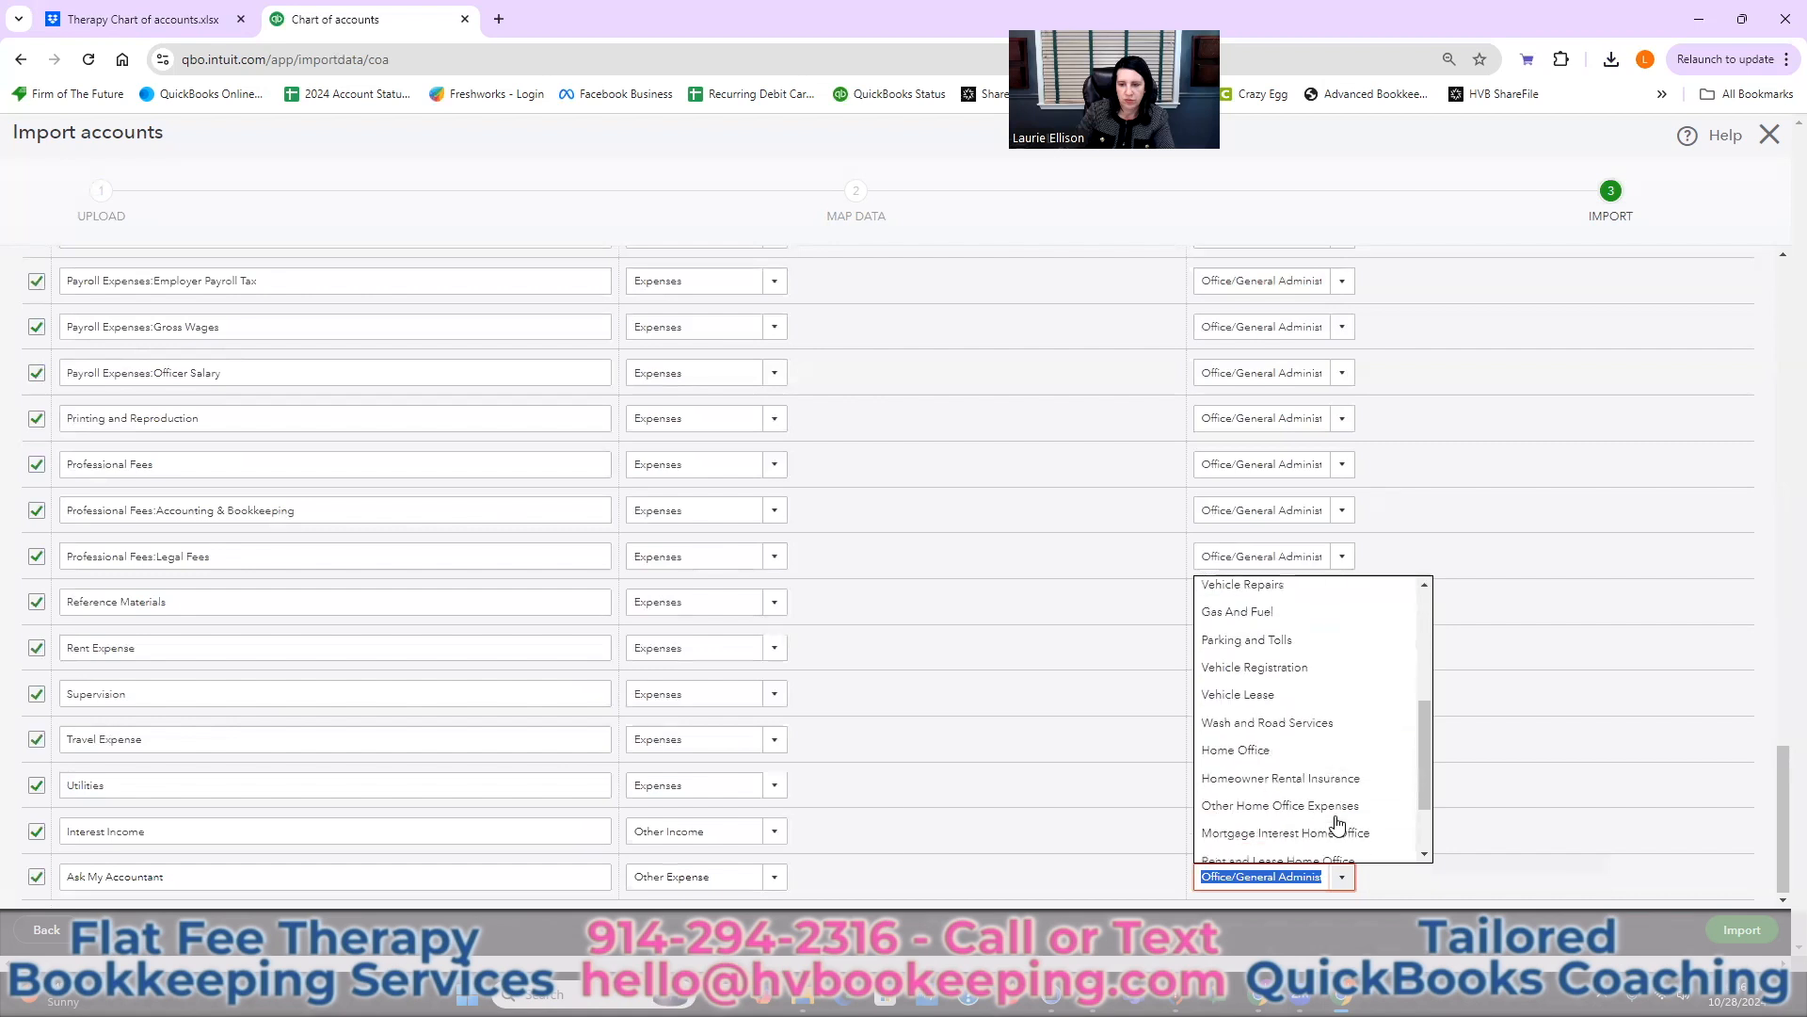
scroll(1338, 824, down, 1)
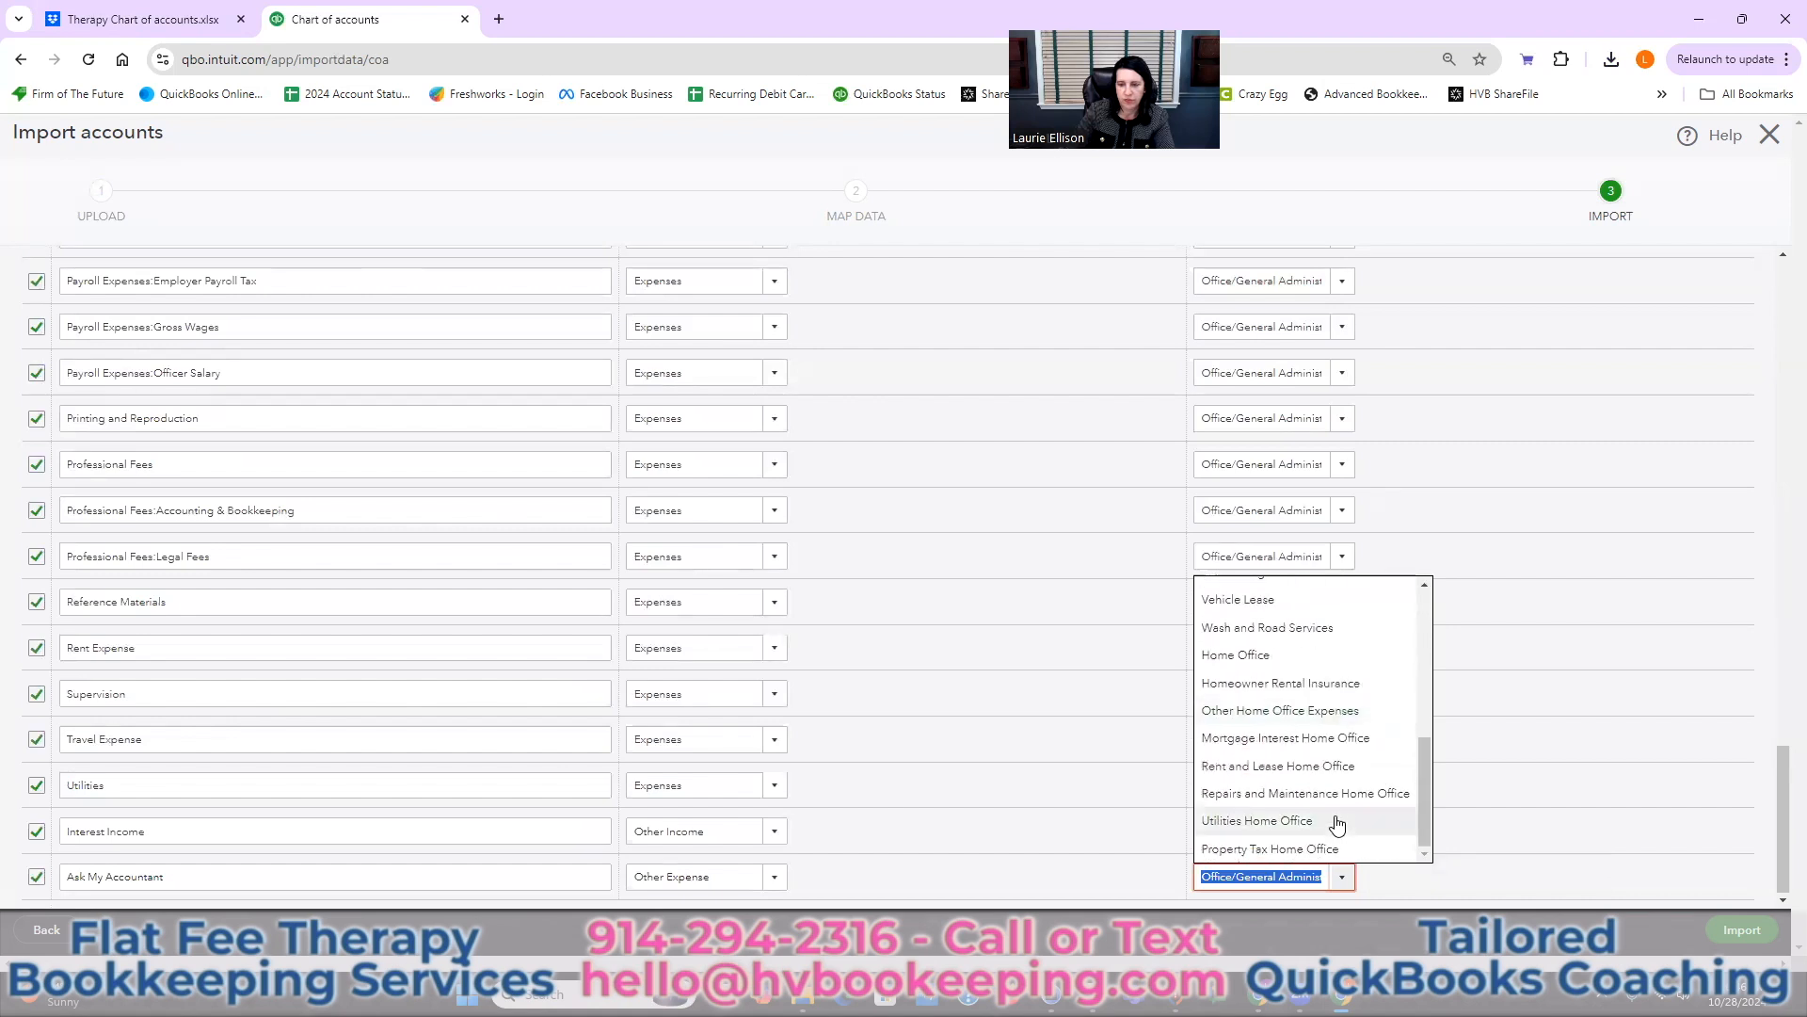
scroll(1341, 843, up, 5)
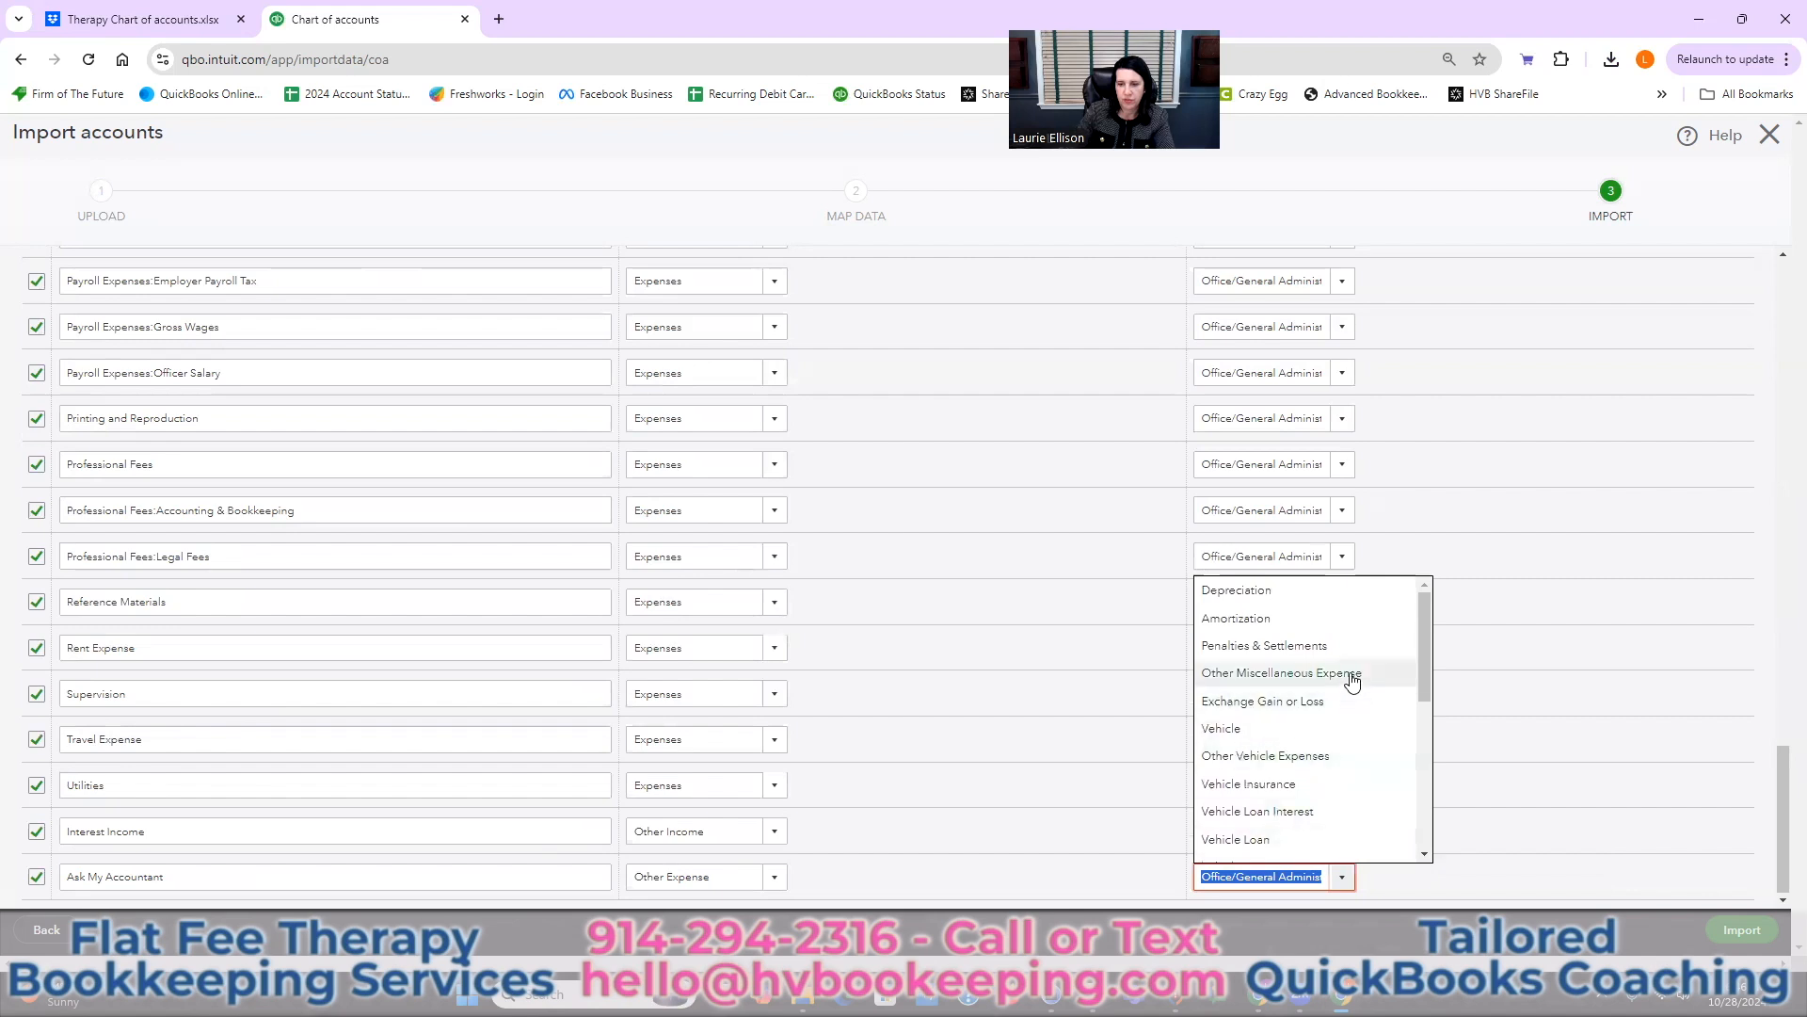
click(1318, 673)
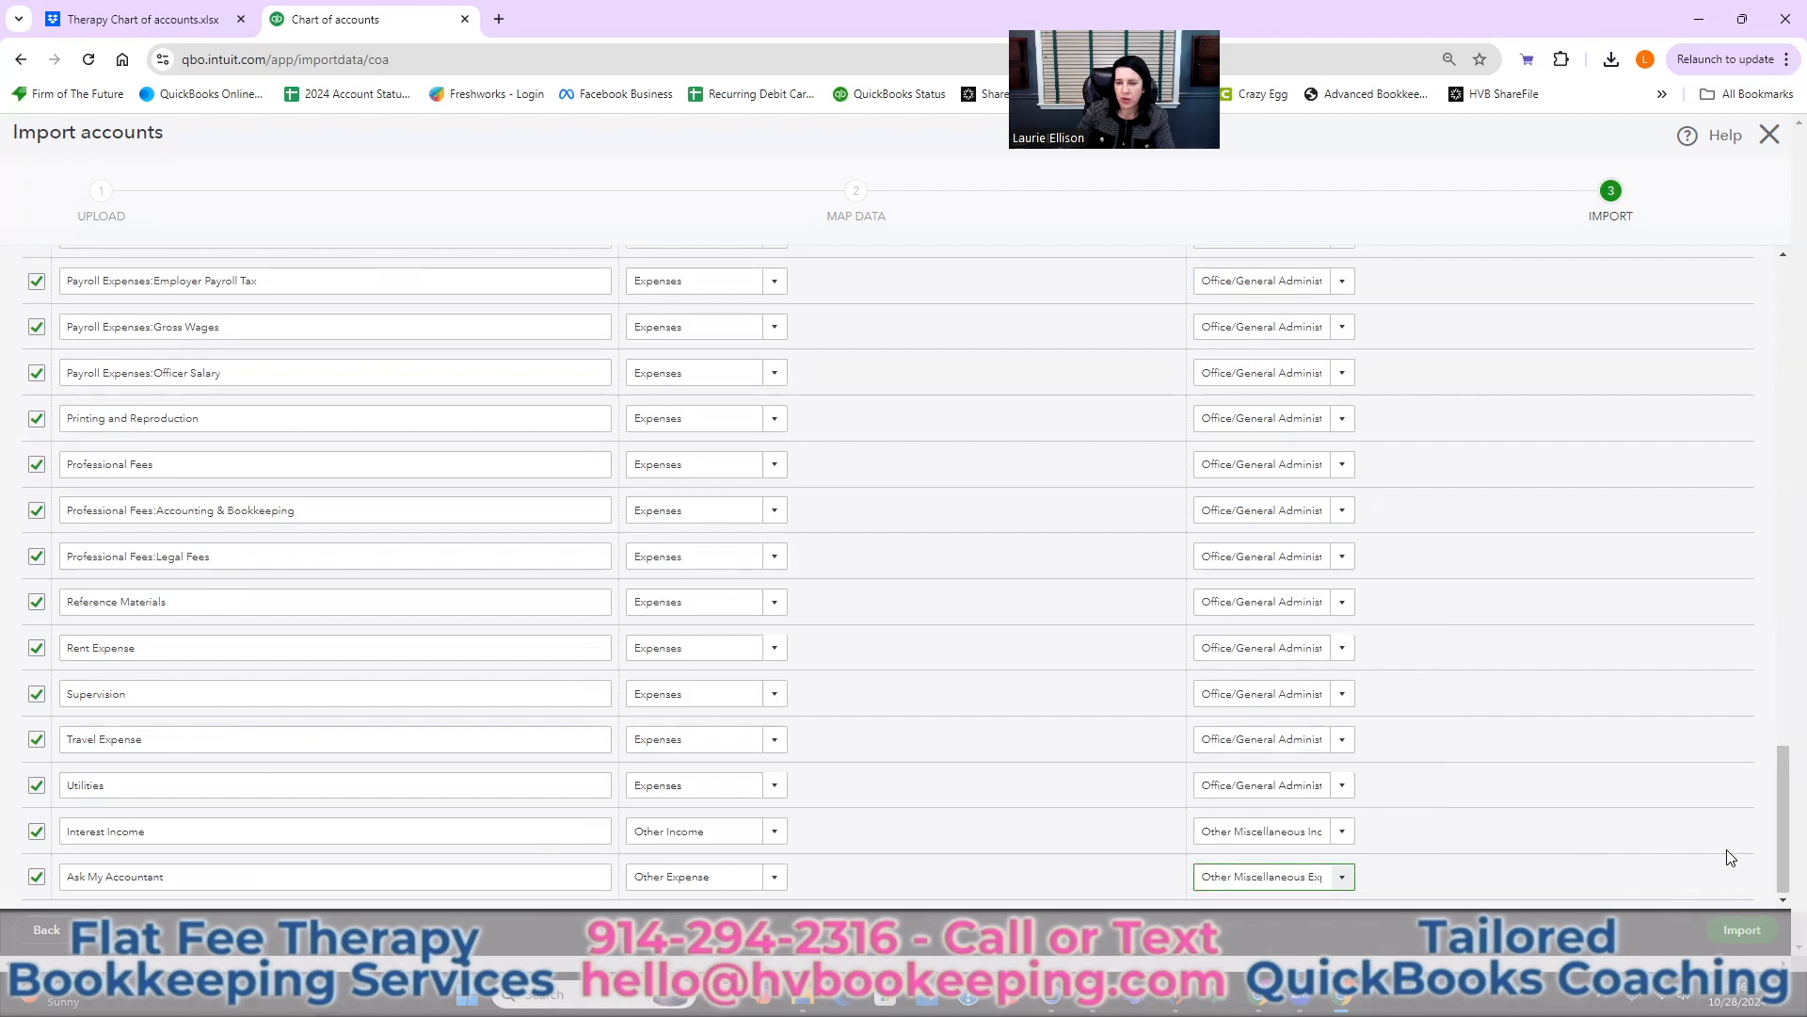
click(1741, 930)
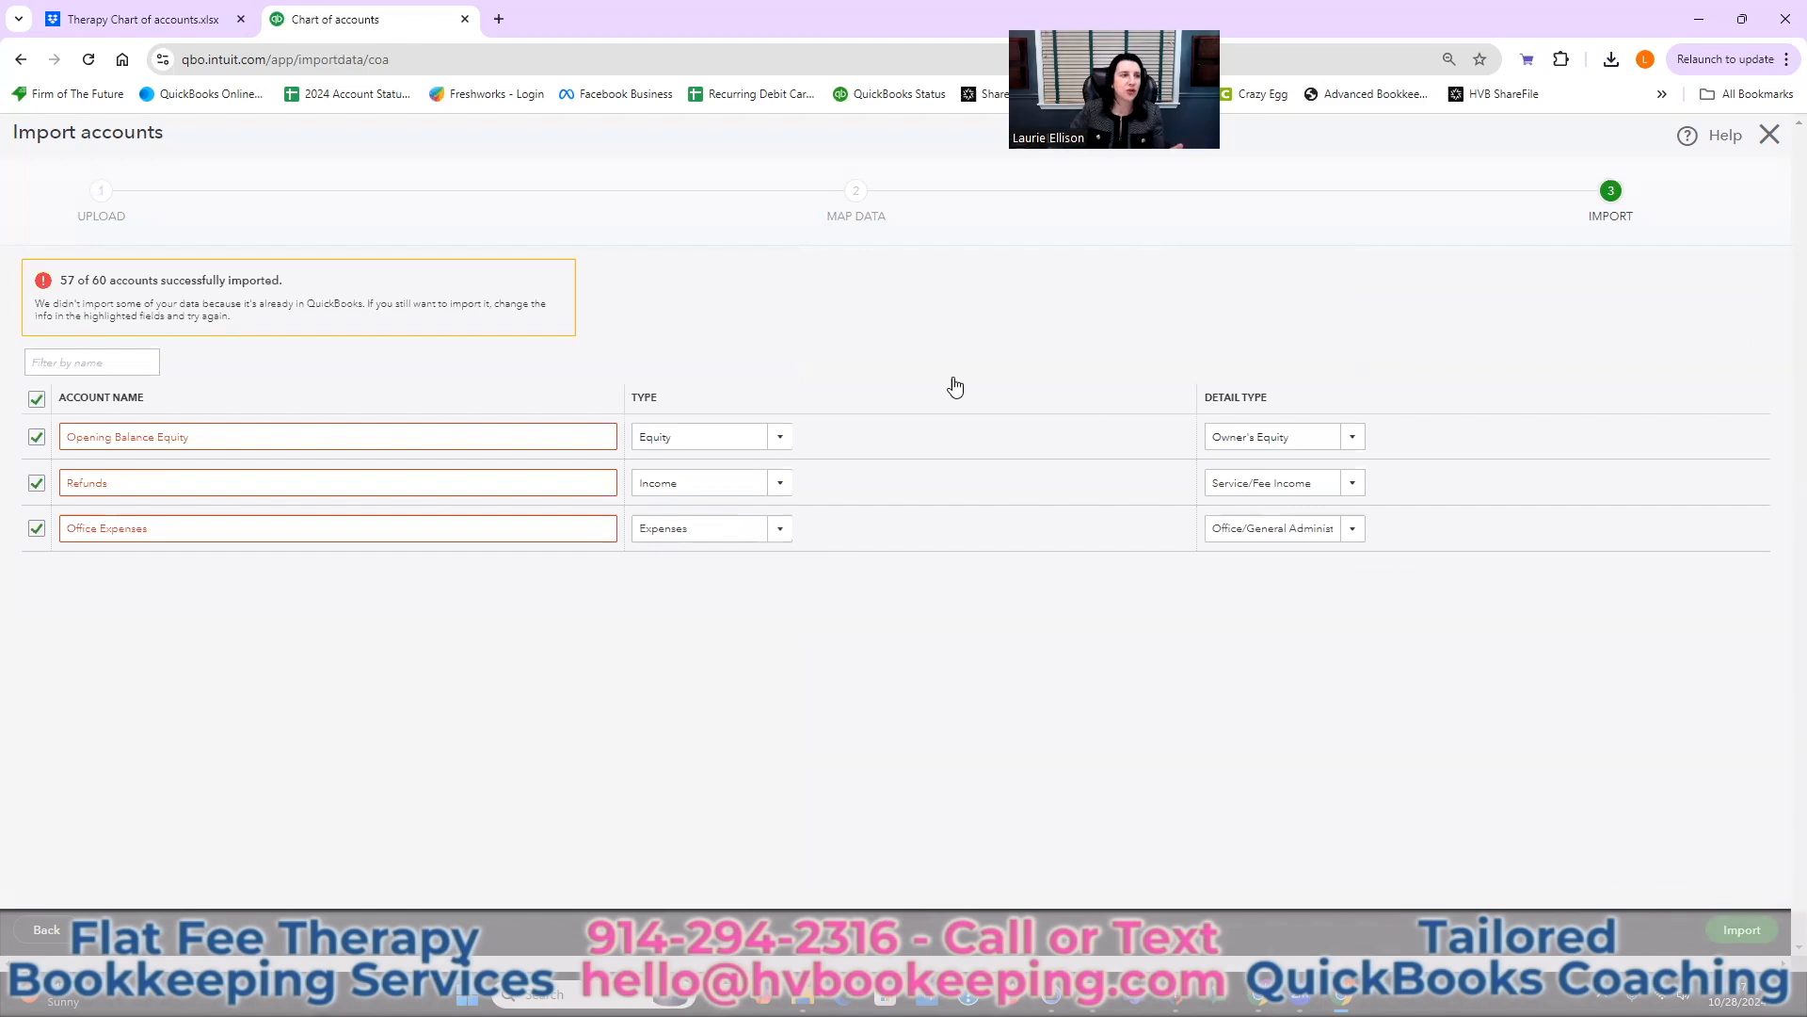
- Review the Therapy Chart of accounts spreadsheet in Dropbox, and close the QuickBooks import without importing the remaining three accounts
click(105, 20)
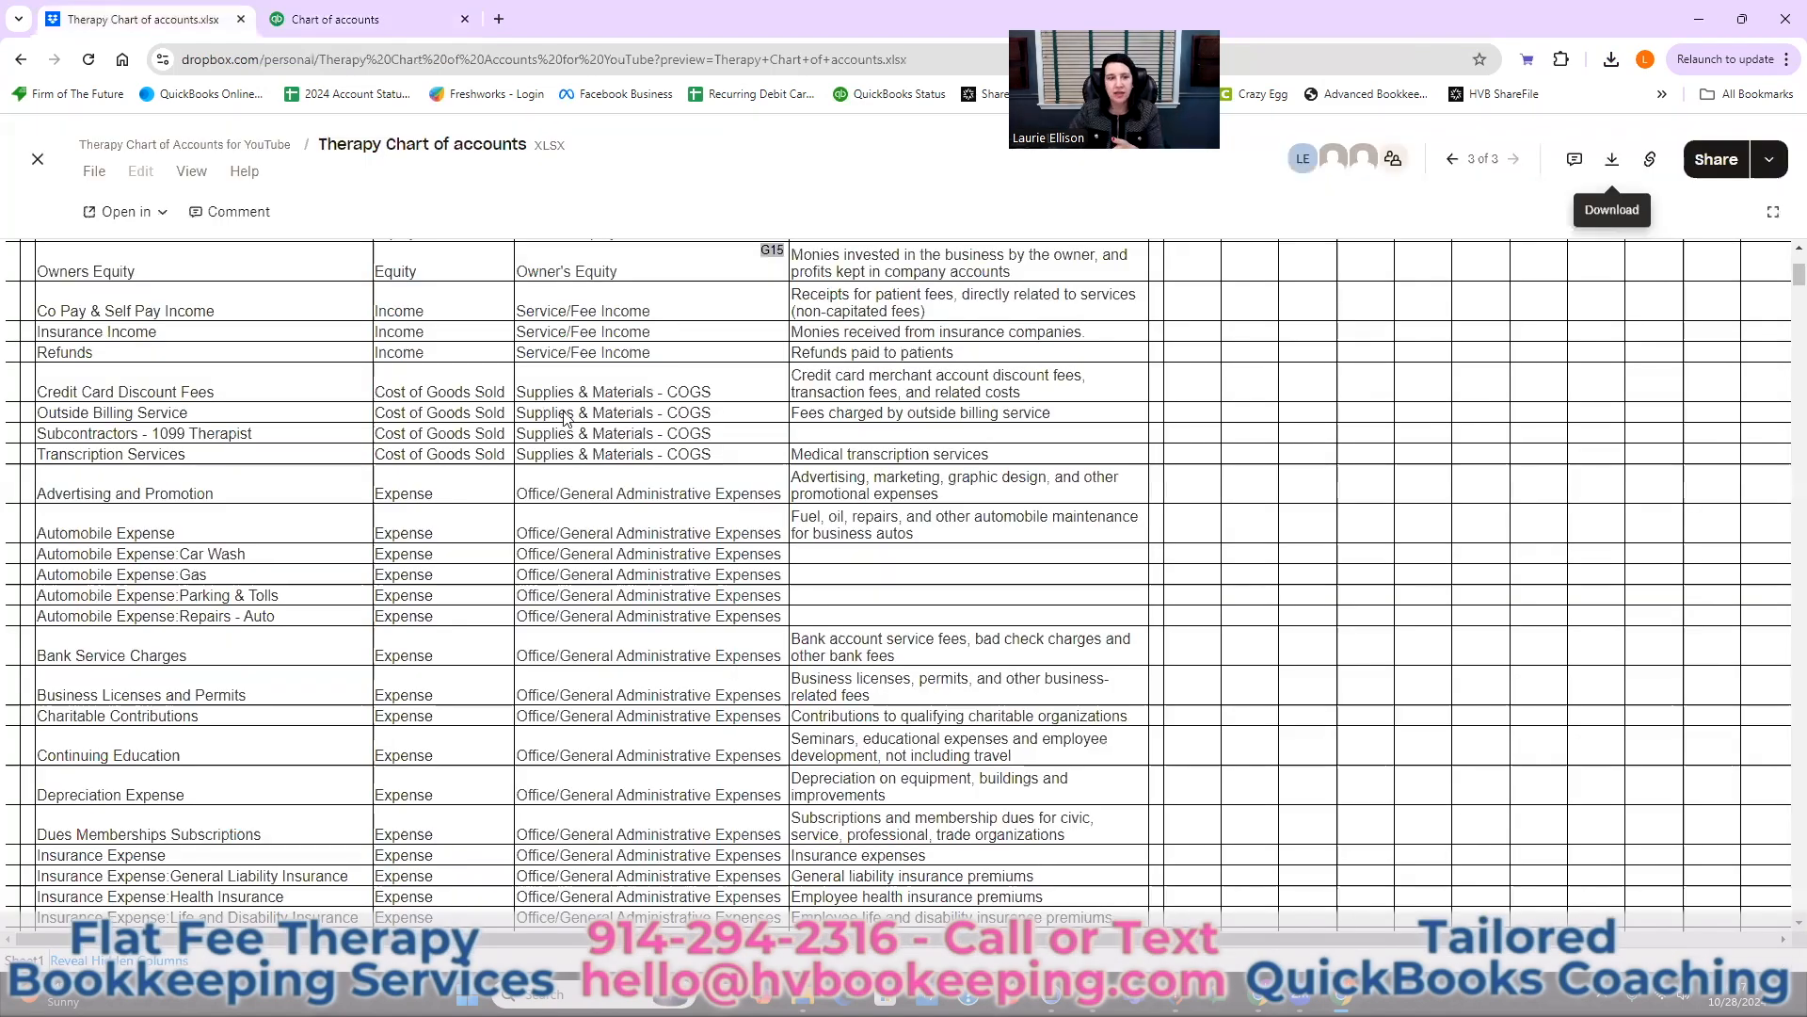
scroll(590, 489, down, 1)
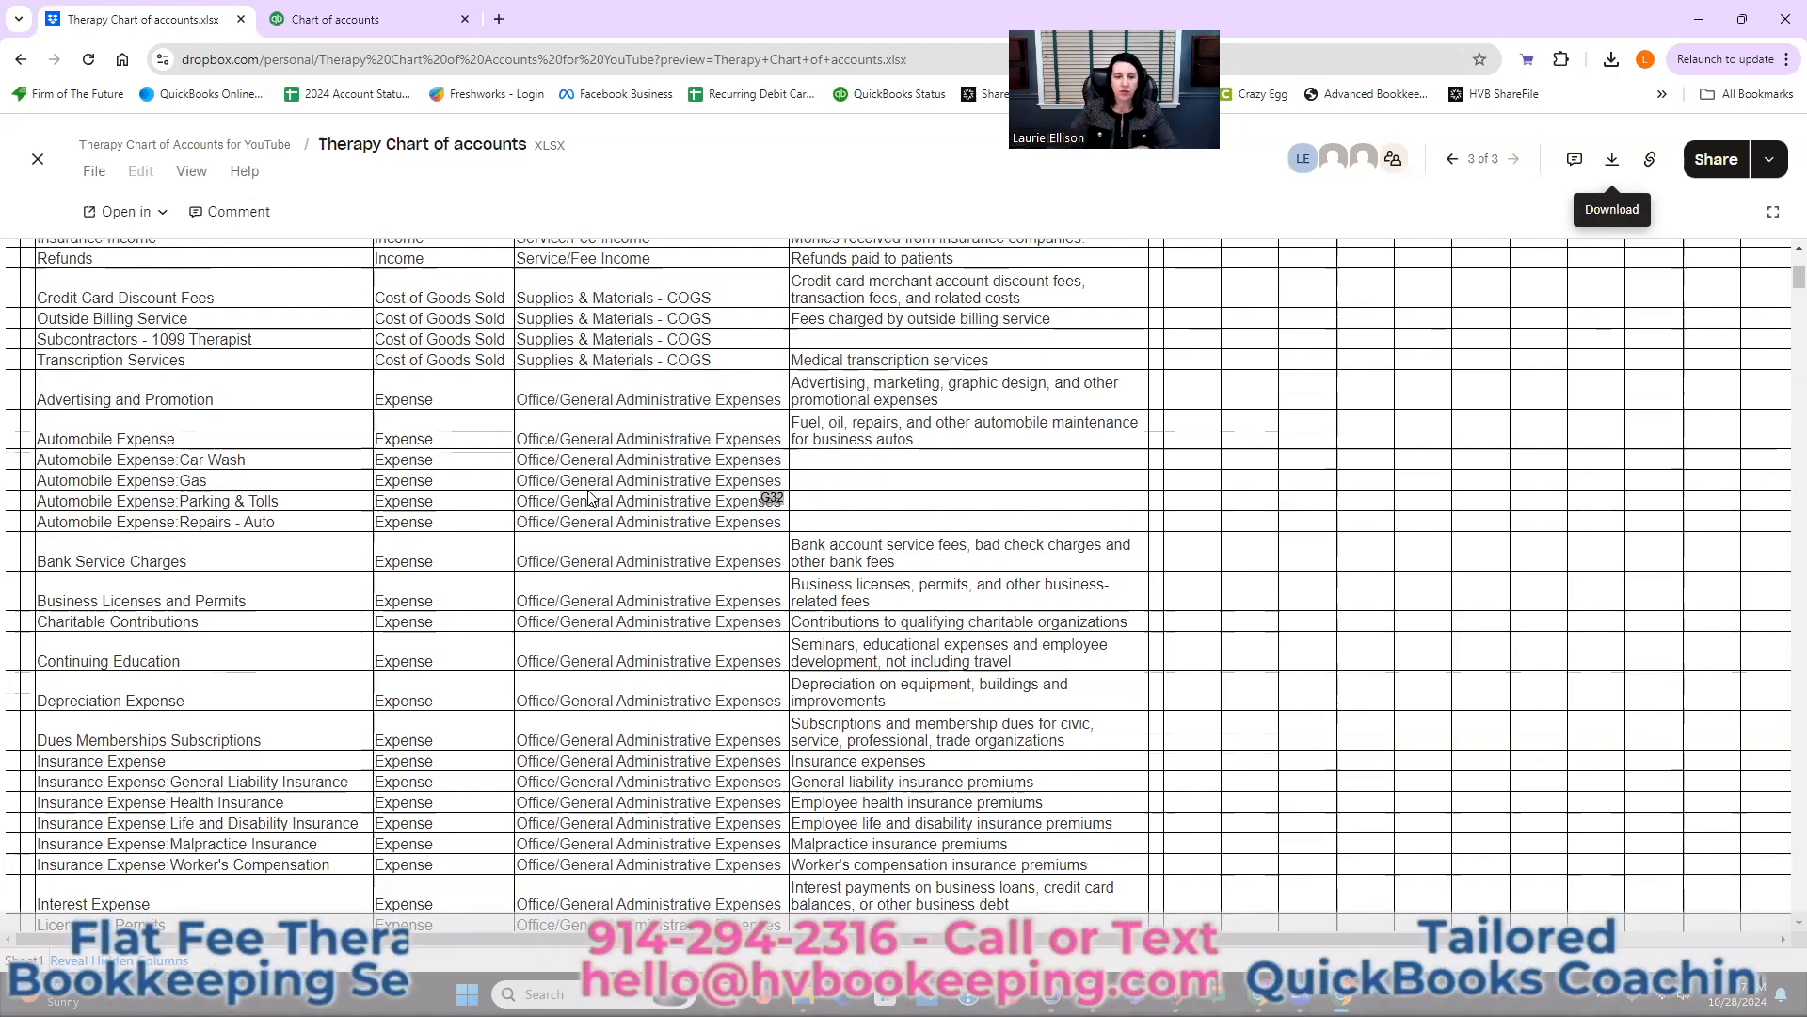
click(372, 19)
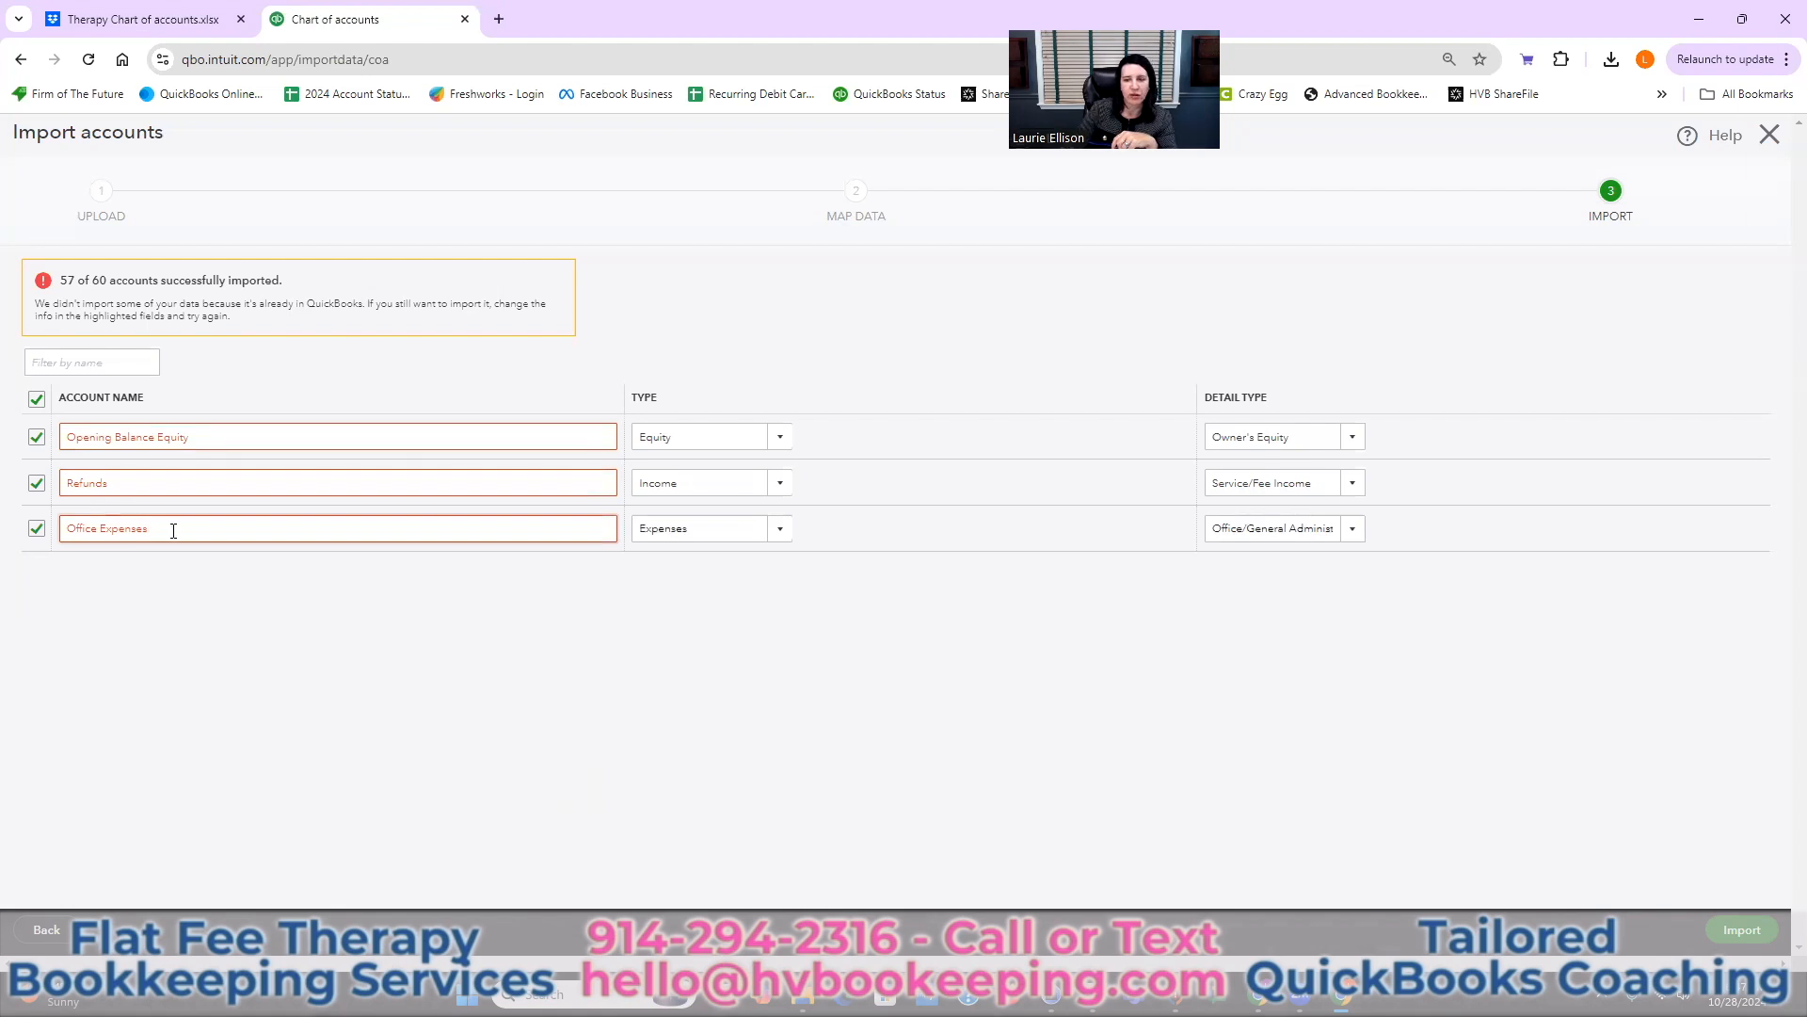
click(1770, 135)
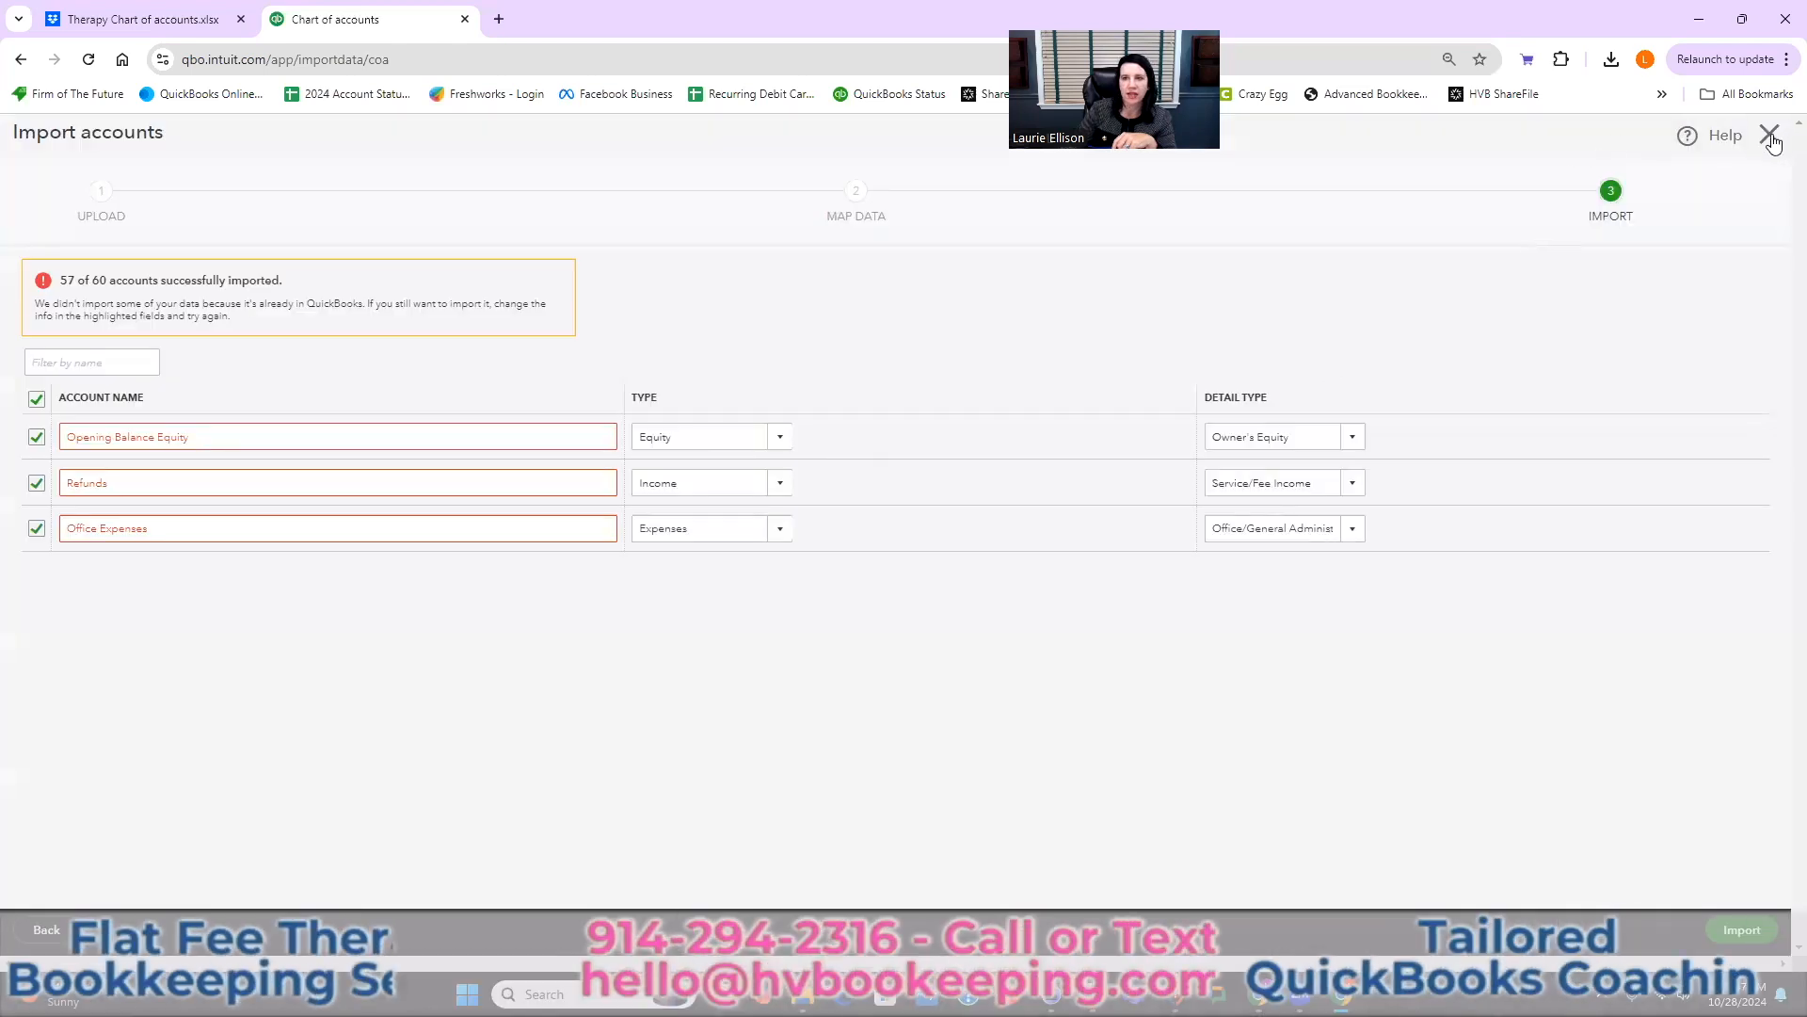
click(1769, 135)
click(998, 568)
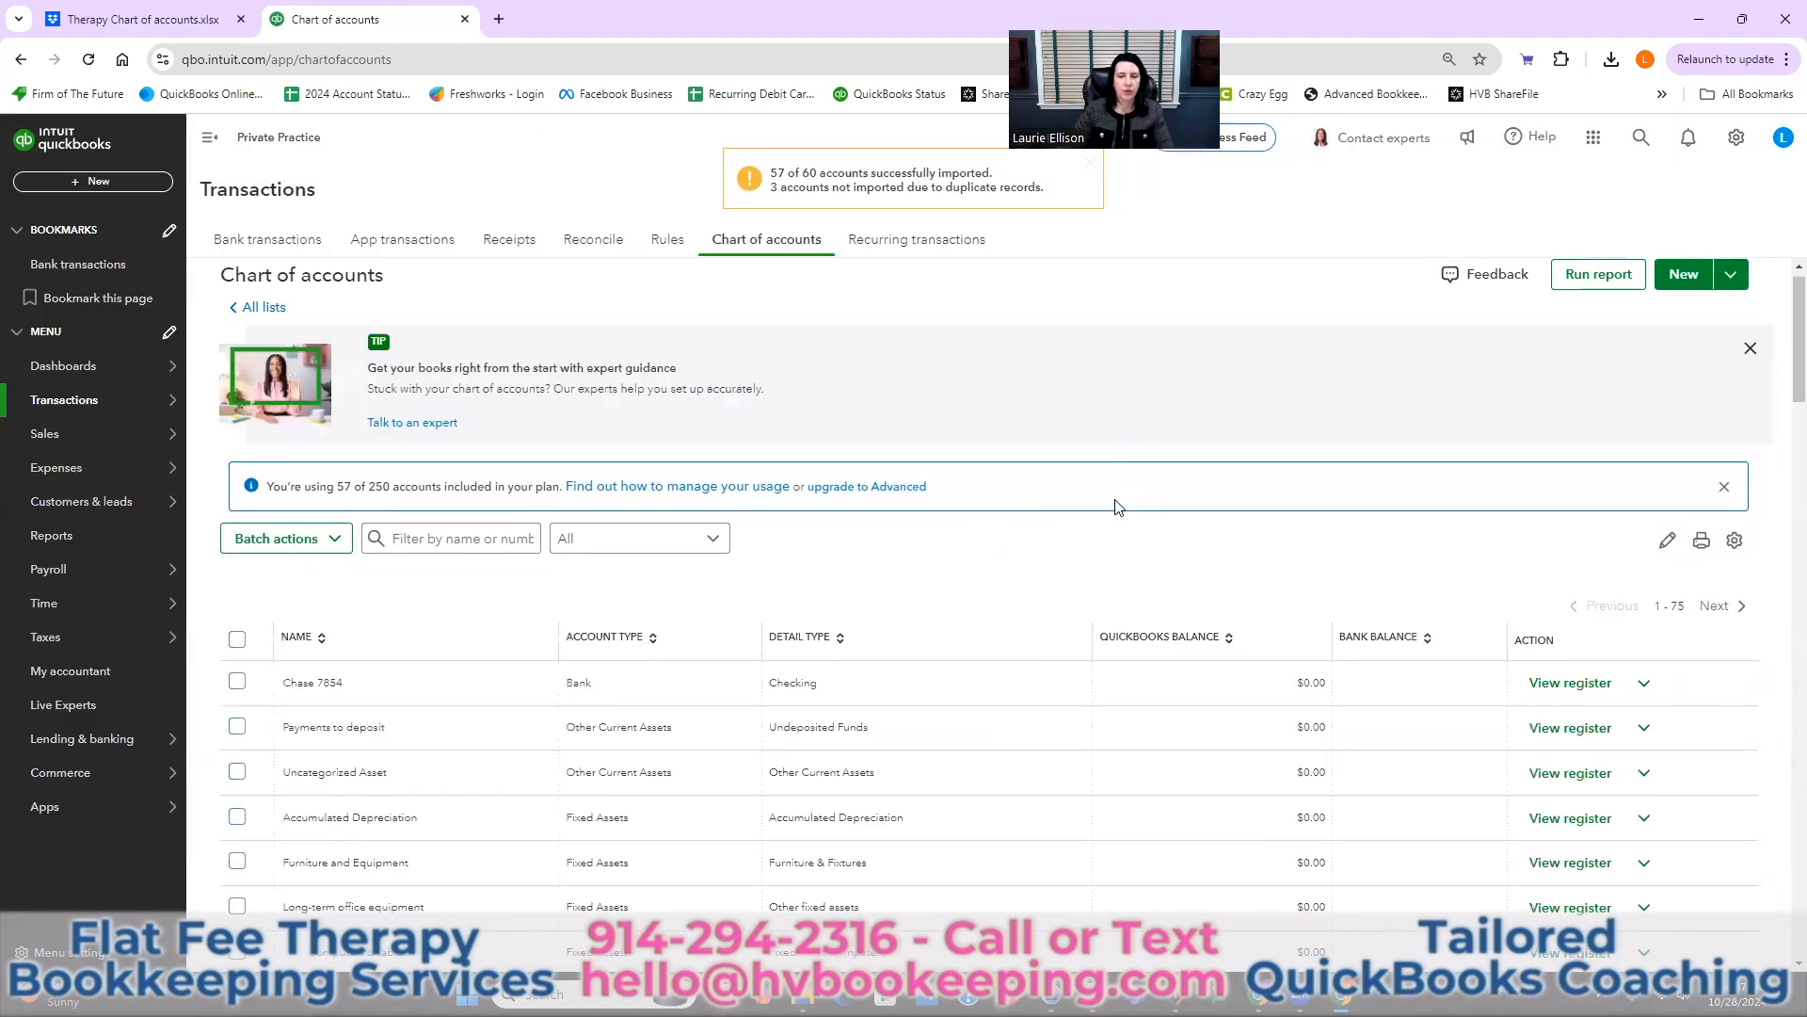
- Rename the State estimated taxes equity account as xxxState estimated taxes and save it
scroll(1116, 507, down, 5)
scroll(1128, 546, down, 12)
scroll(1128, 546, up, 2)
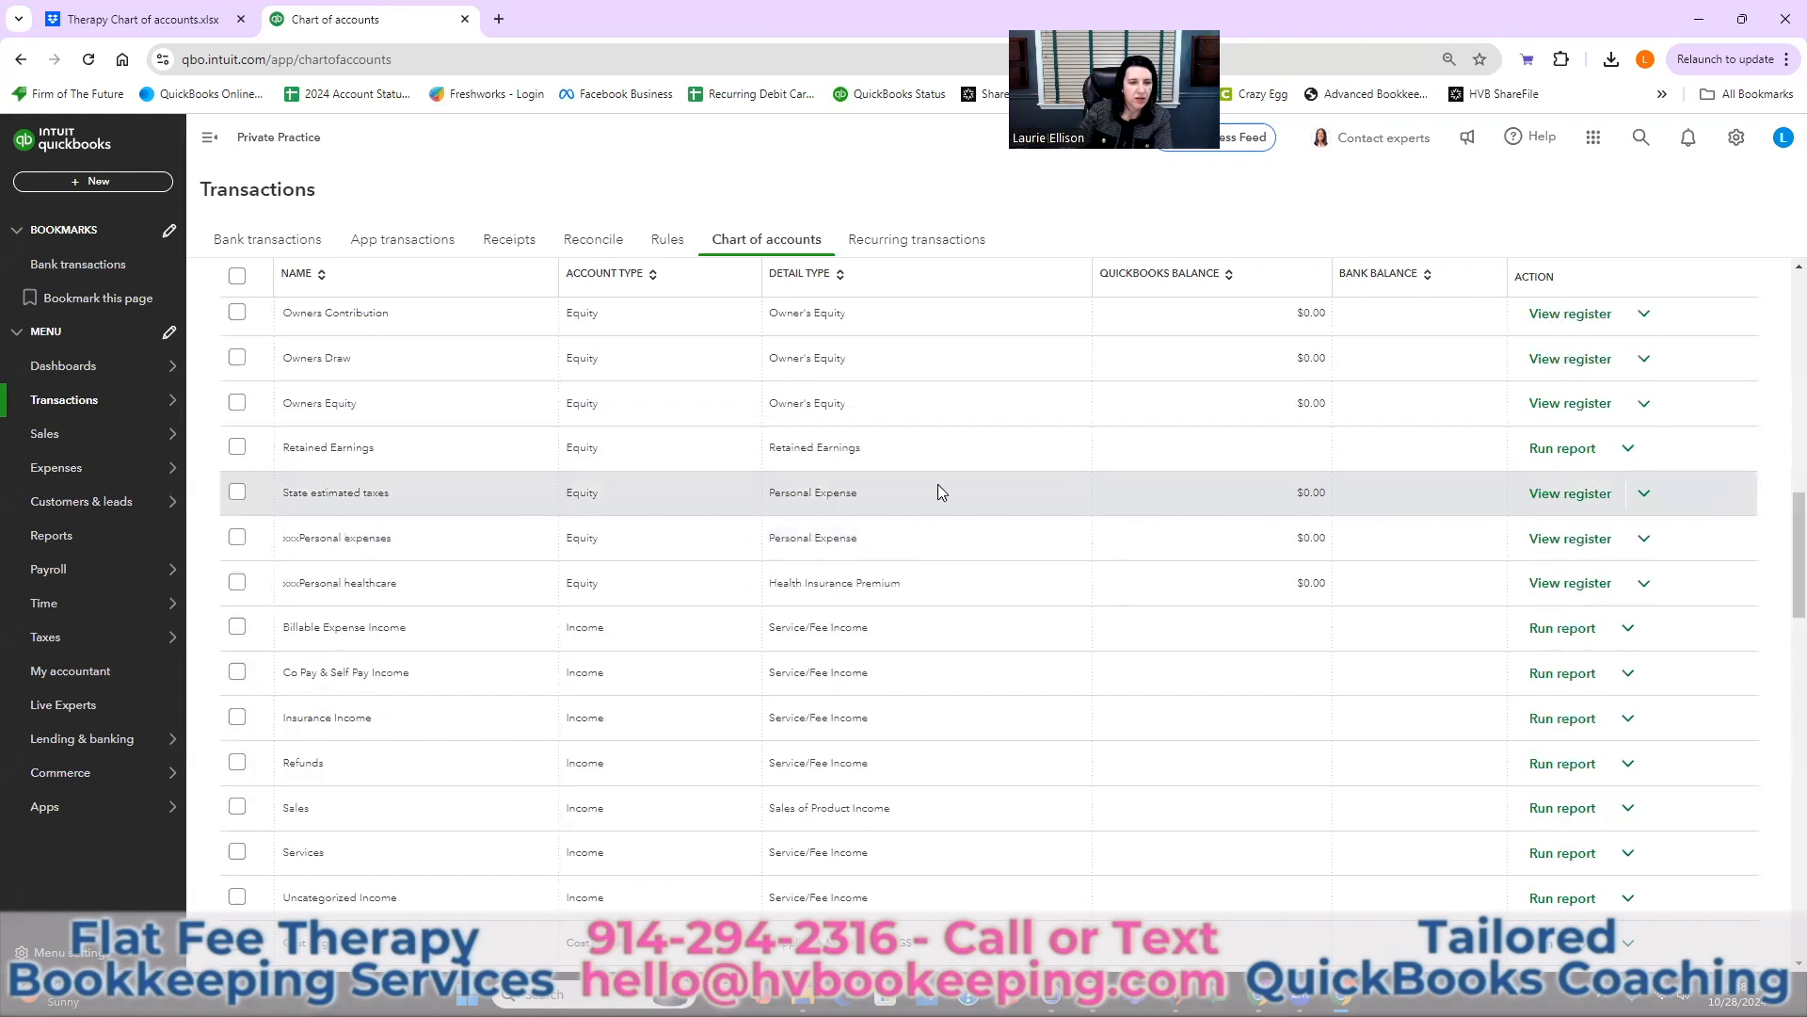
click(1643, 493)
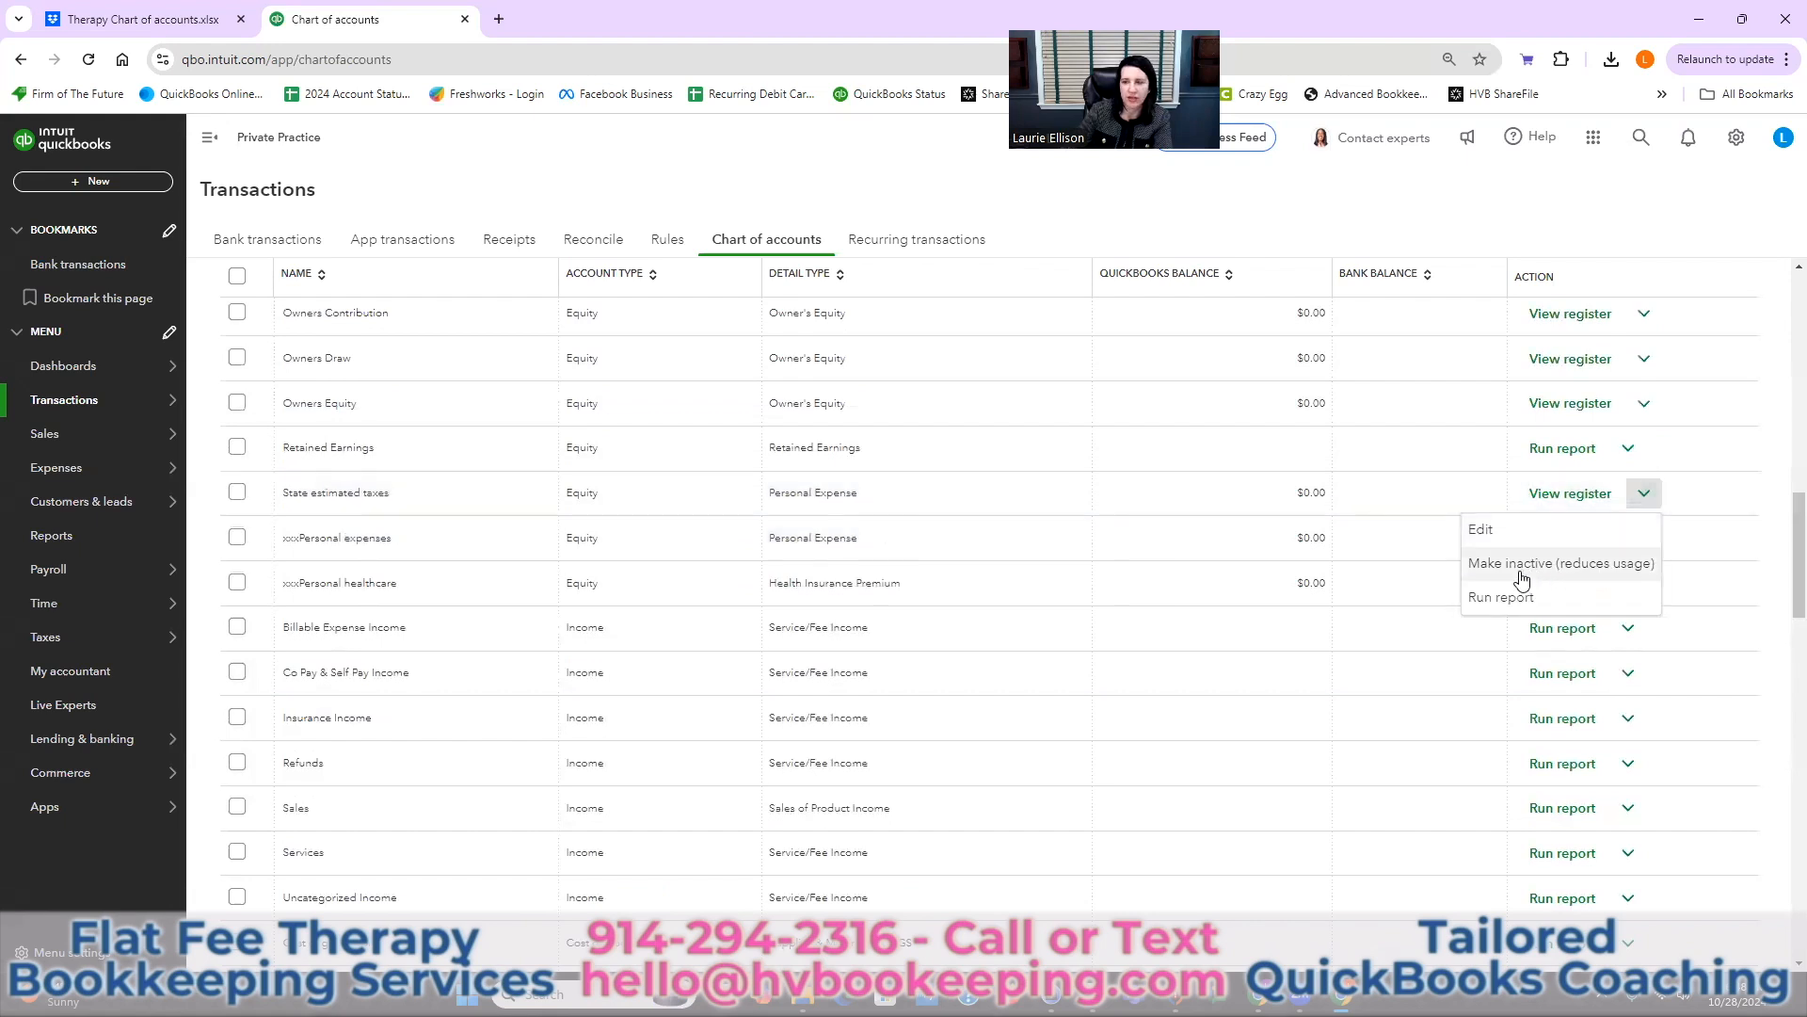
click(1484, 530)
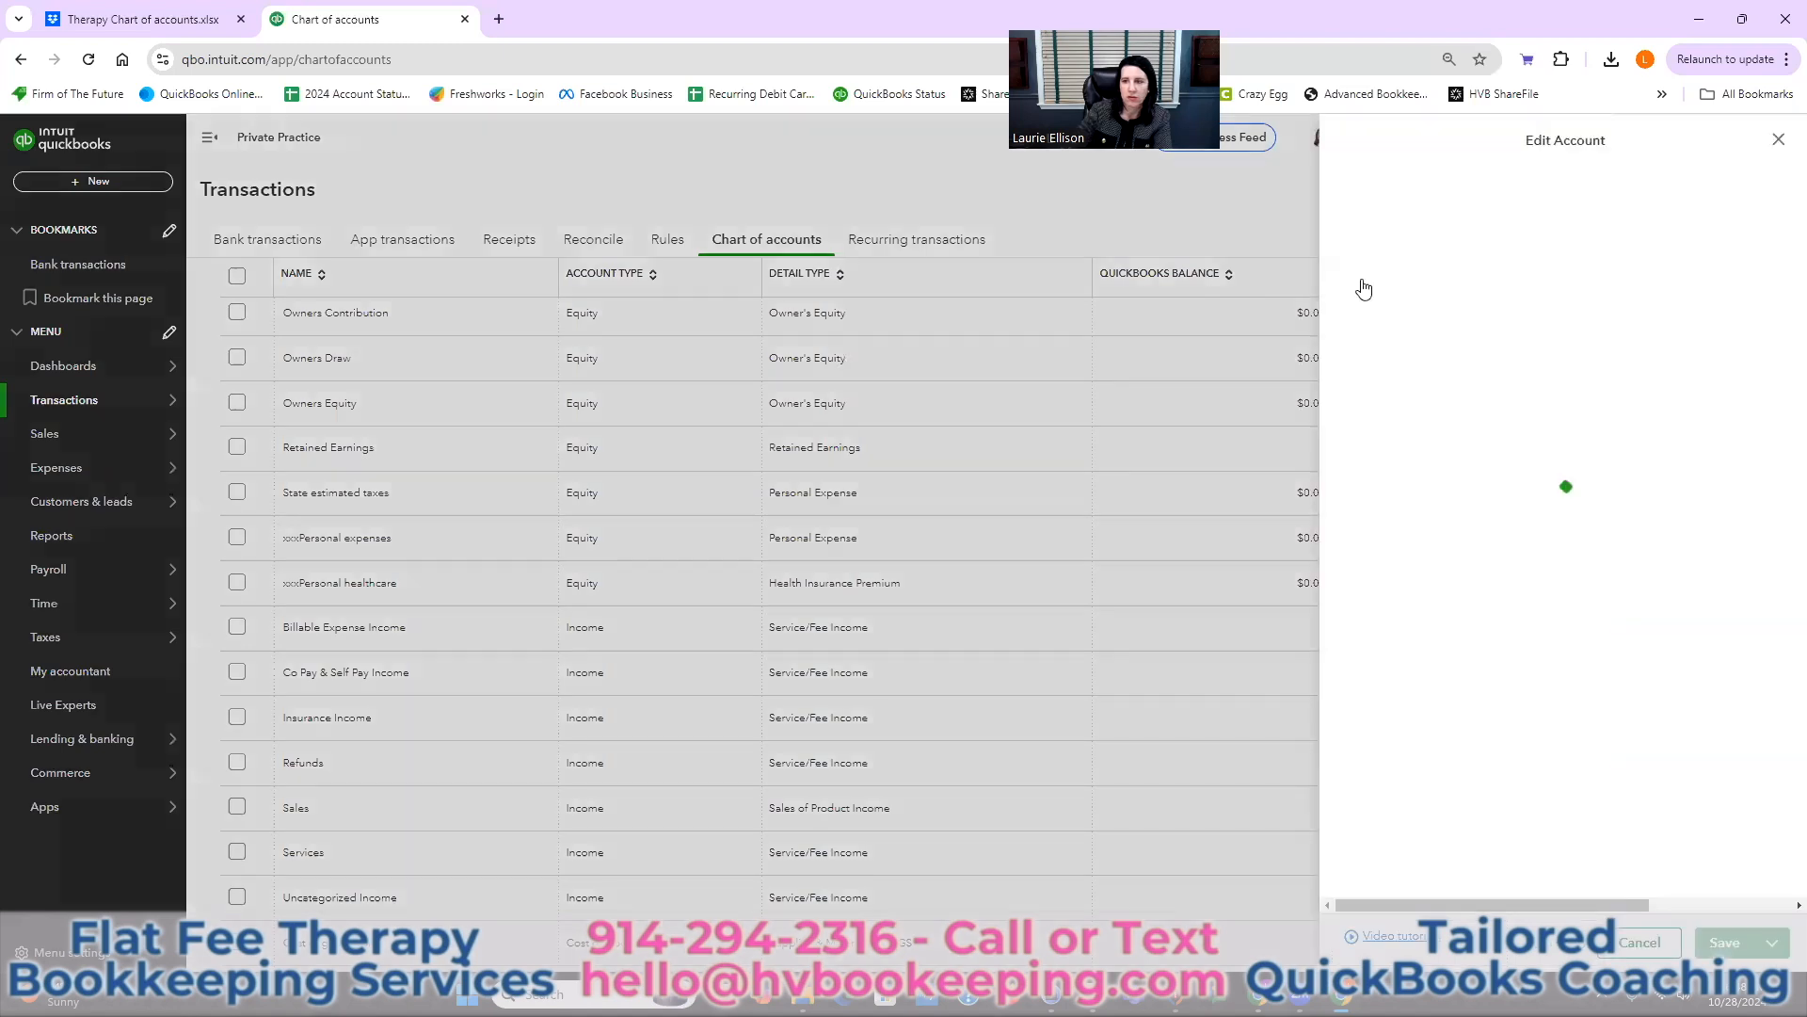
click(1341, 209)
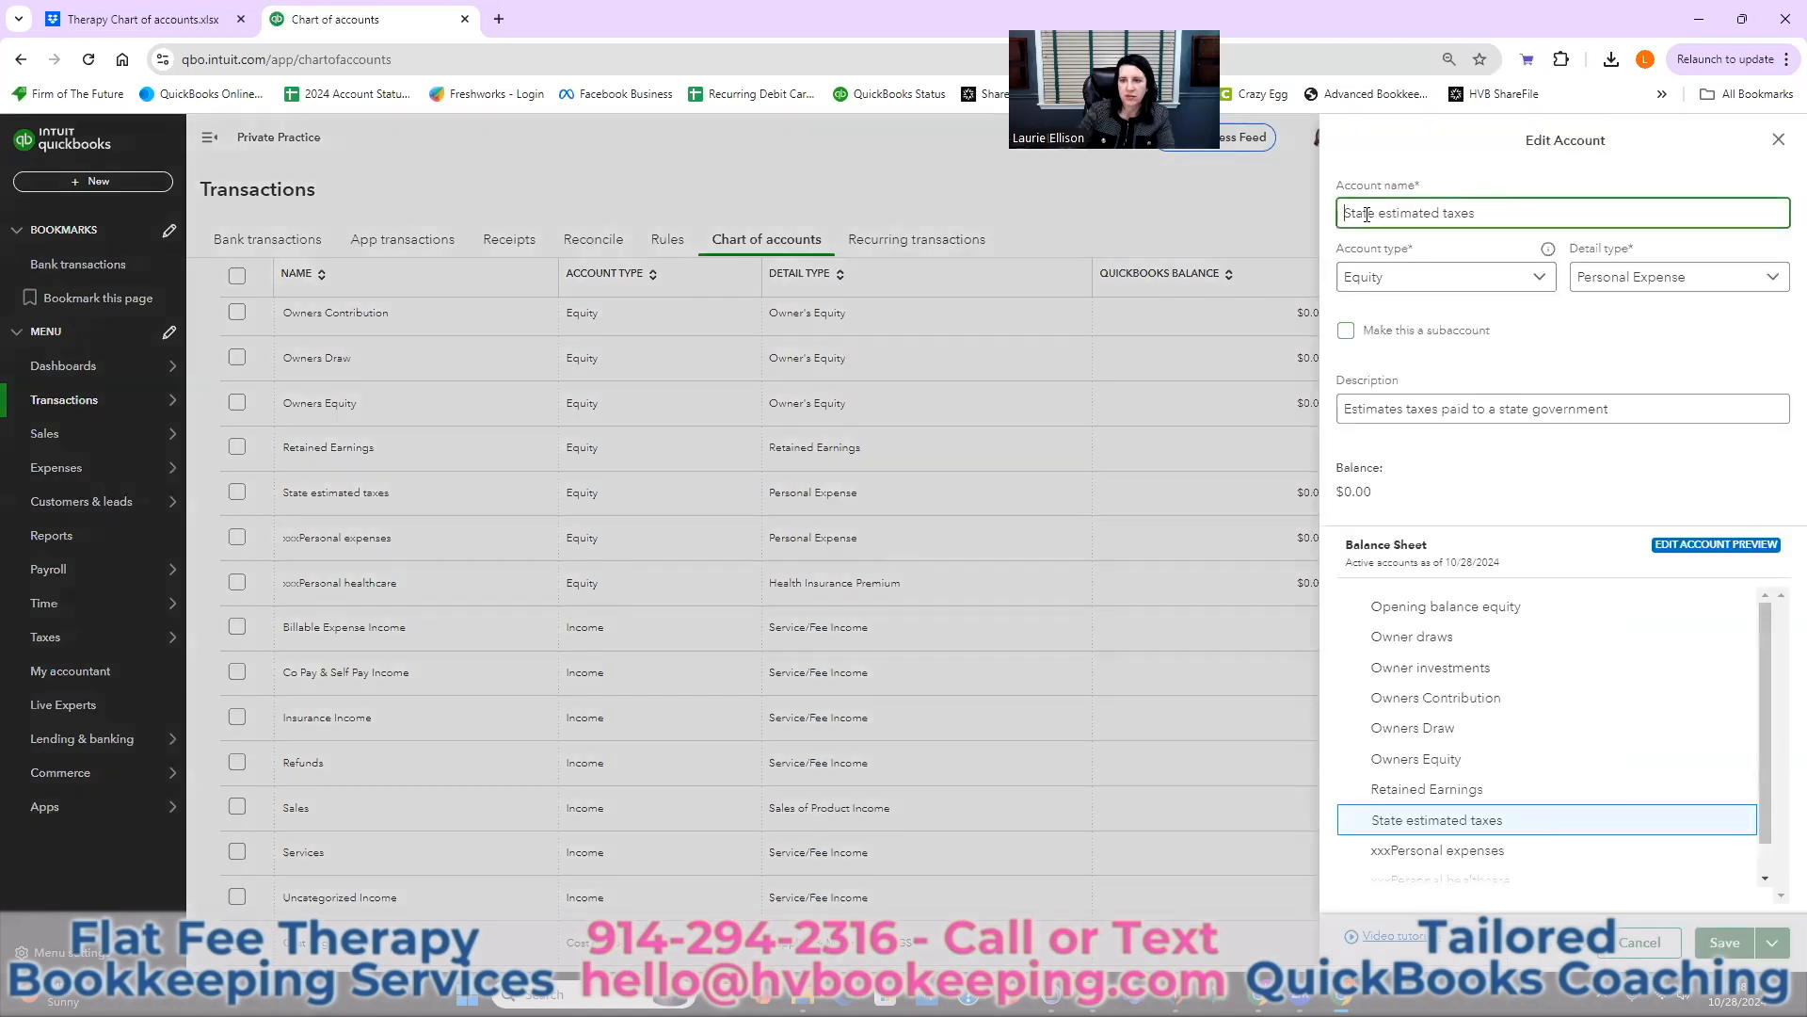
text(xxx)
click(1725, 944)
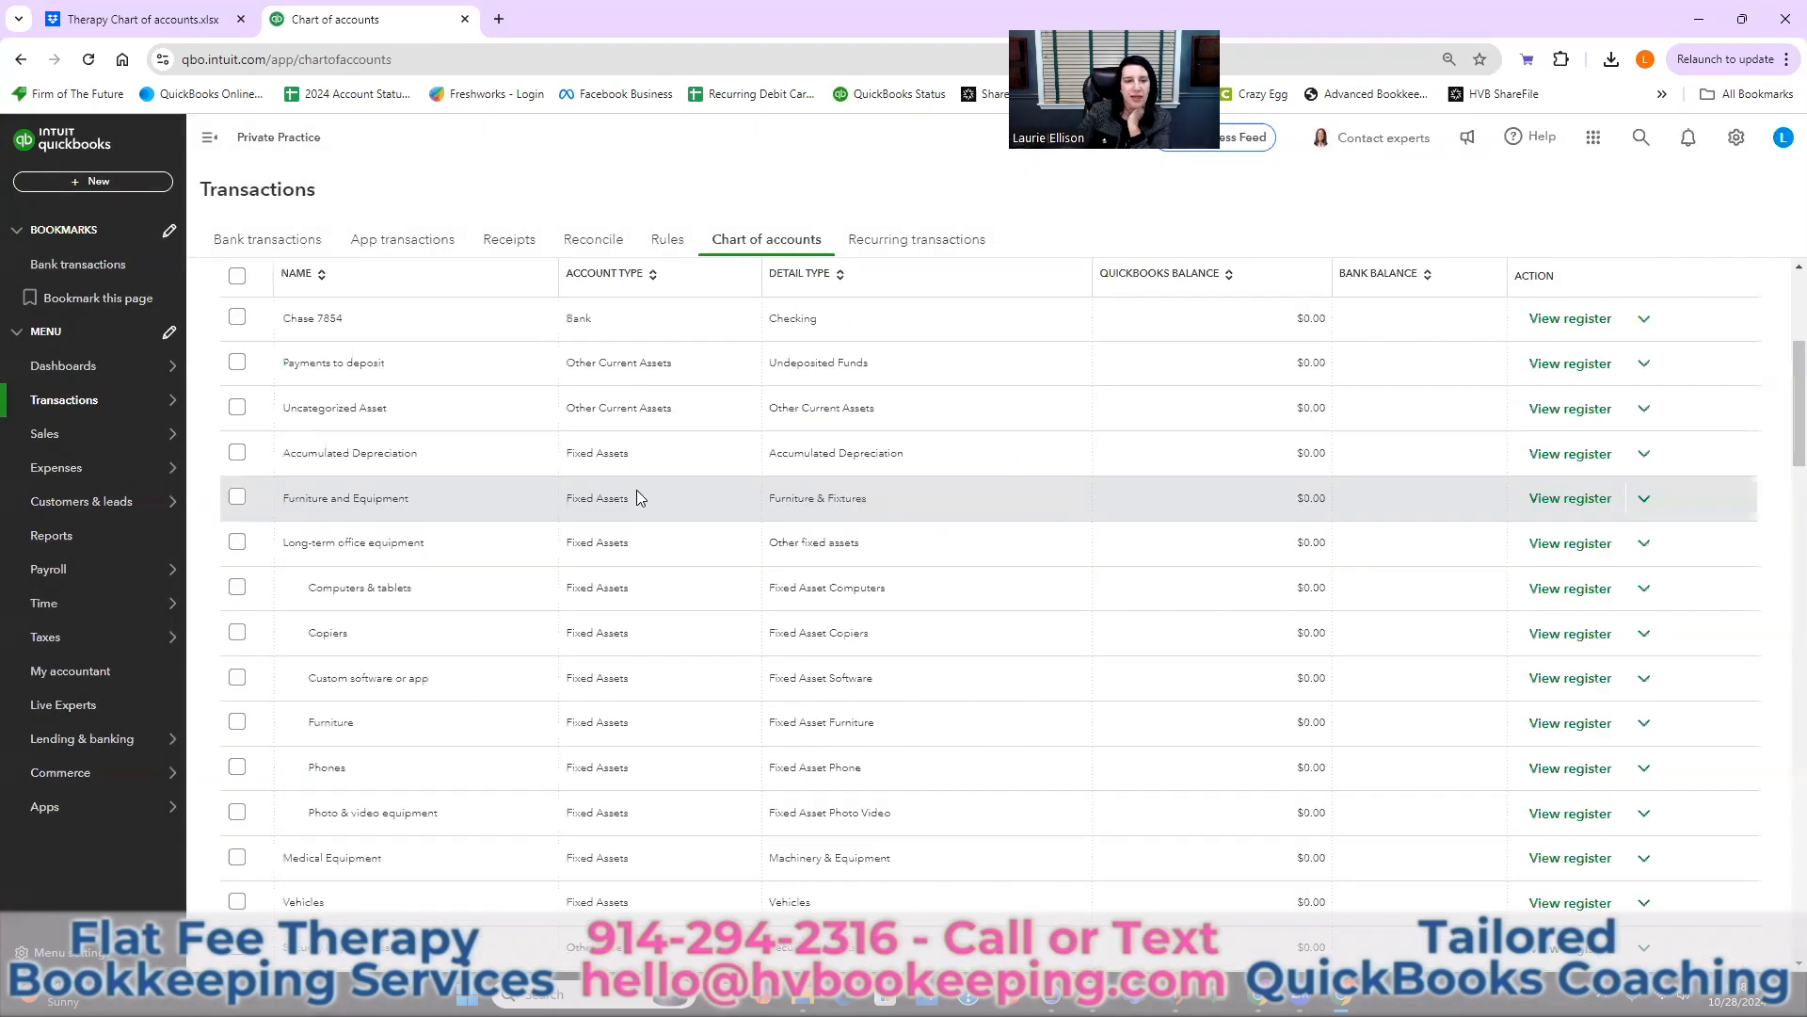
- Compare the equity accounts with the Therapy Chart of accounts spreadsheet and make the Owner draws account inactive
scroll(771, 527, down, 6)
scroll(778, 611, down, 2)
scroll(780, 617, down, 2)
scroll(779, 618, up, 3)
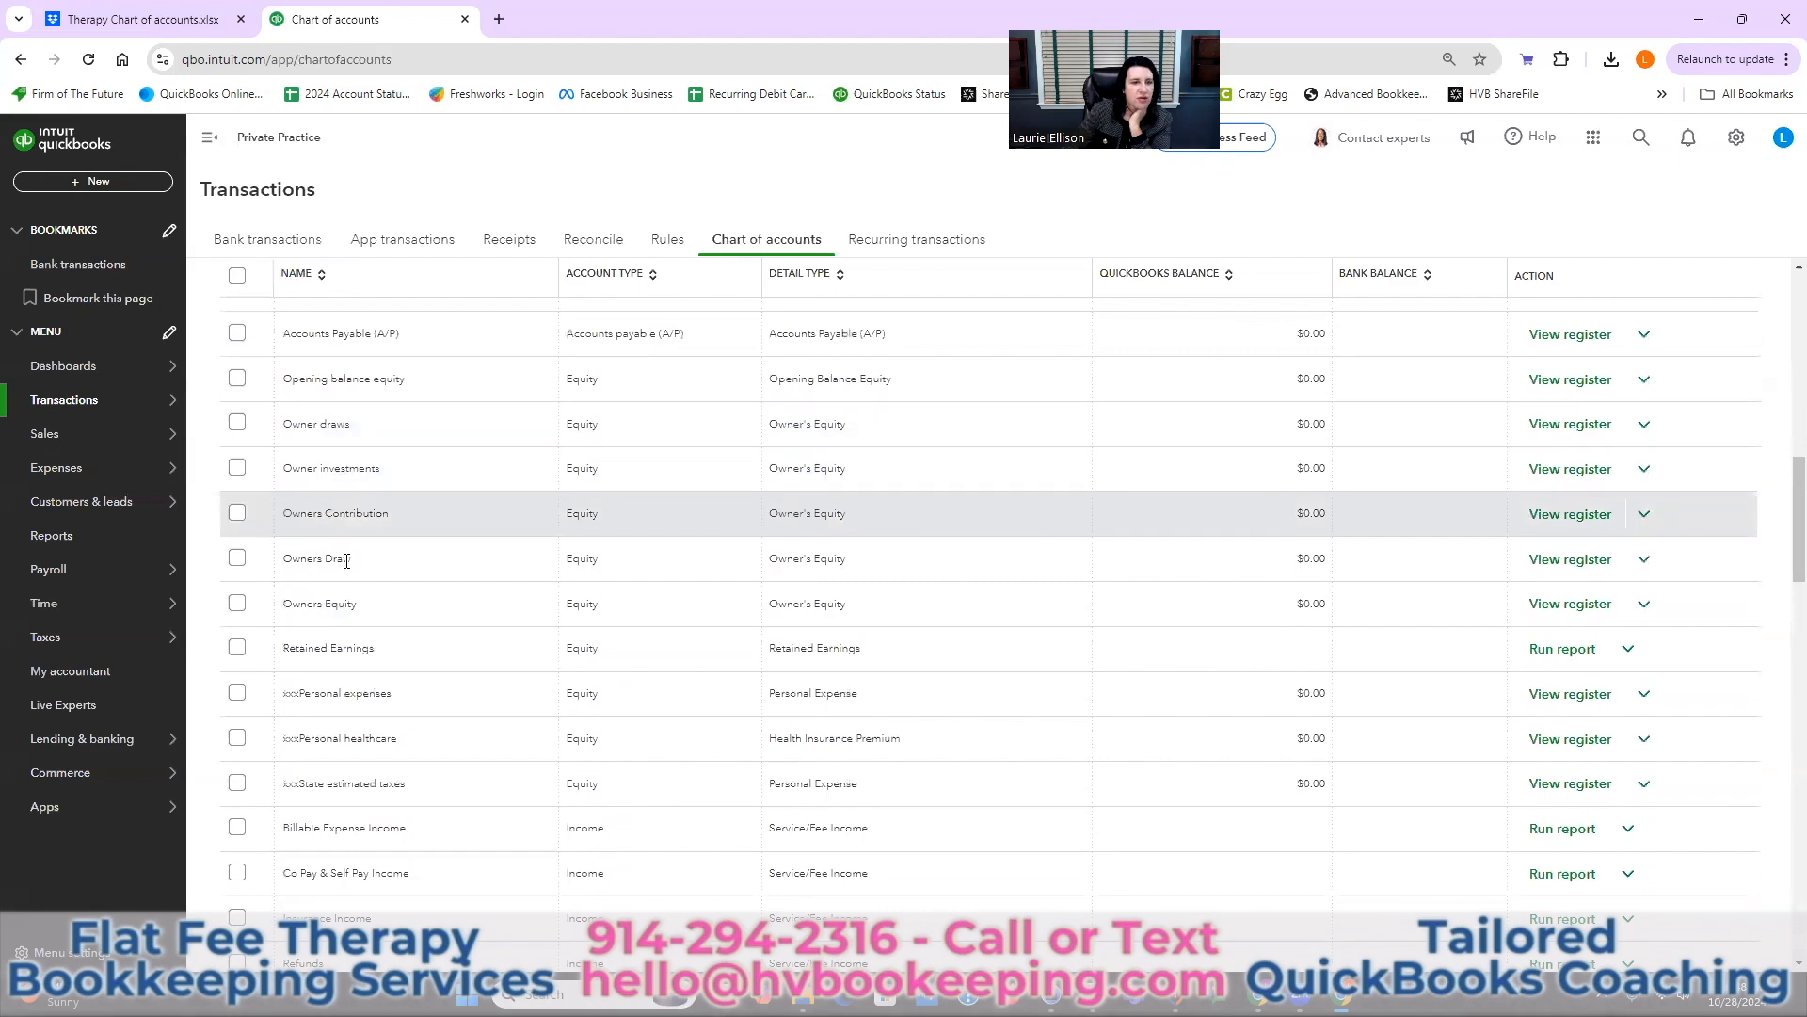
click(182, 21)
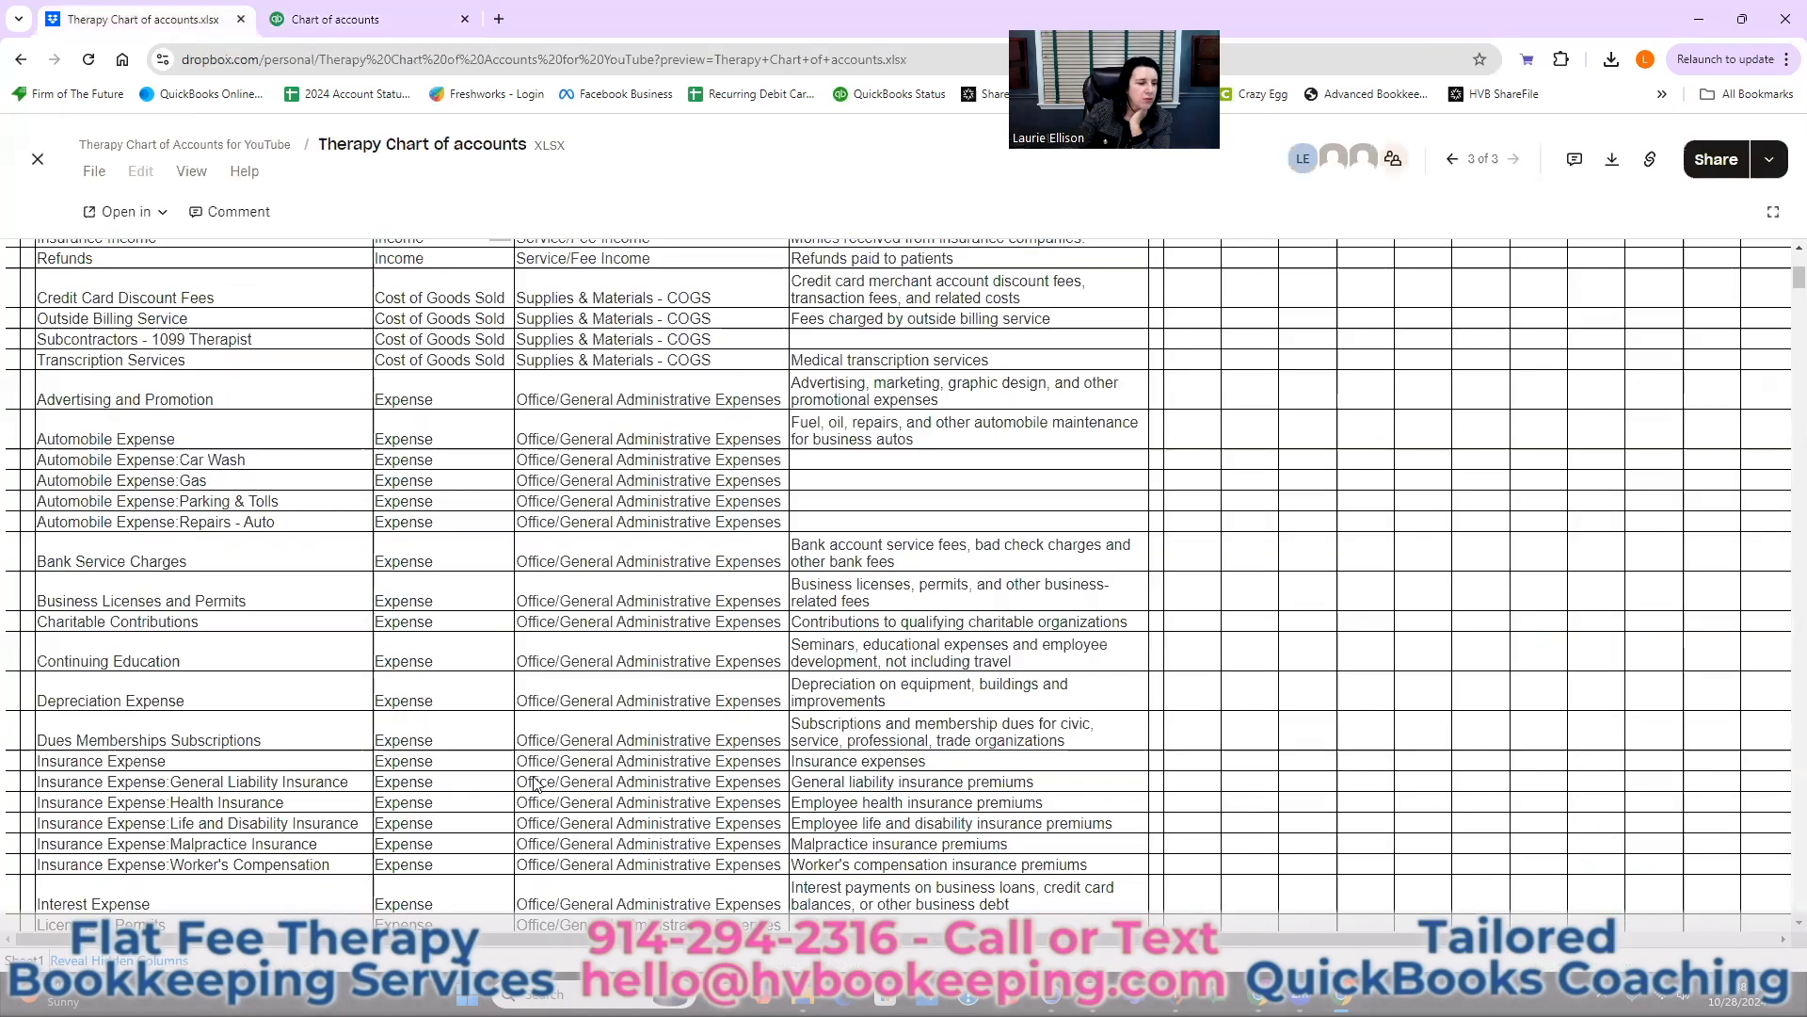
scroll(534, 787, up, 4)
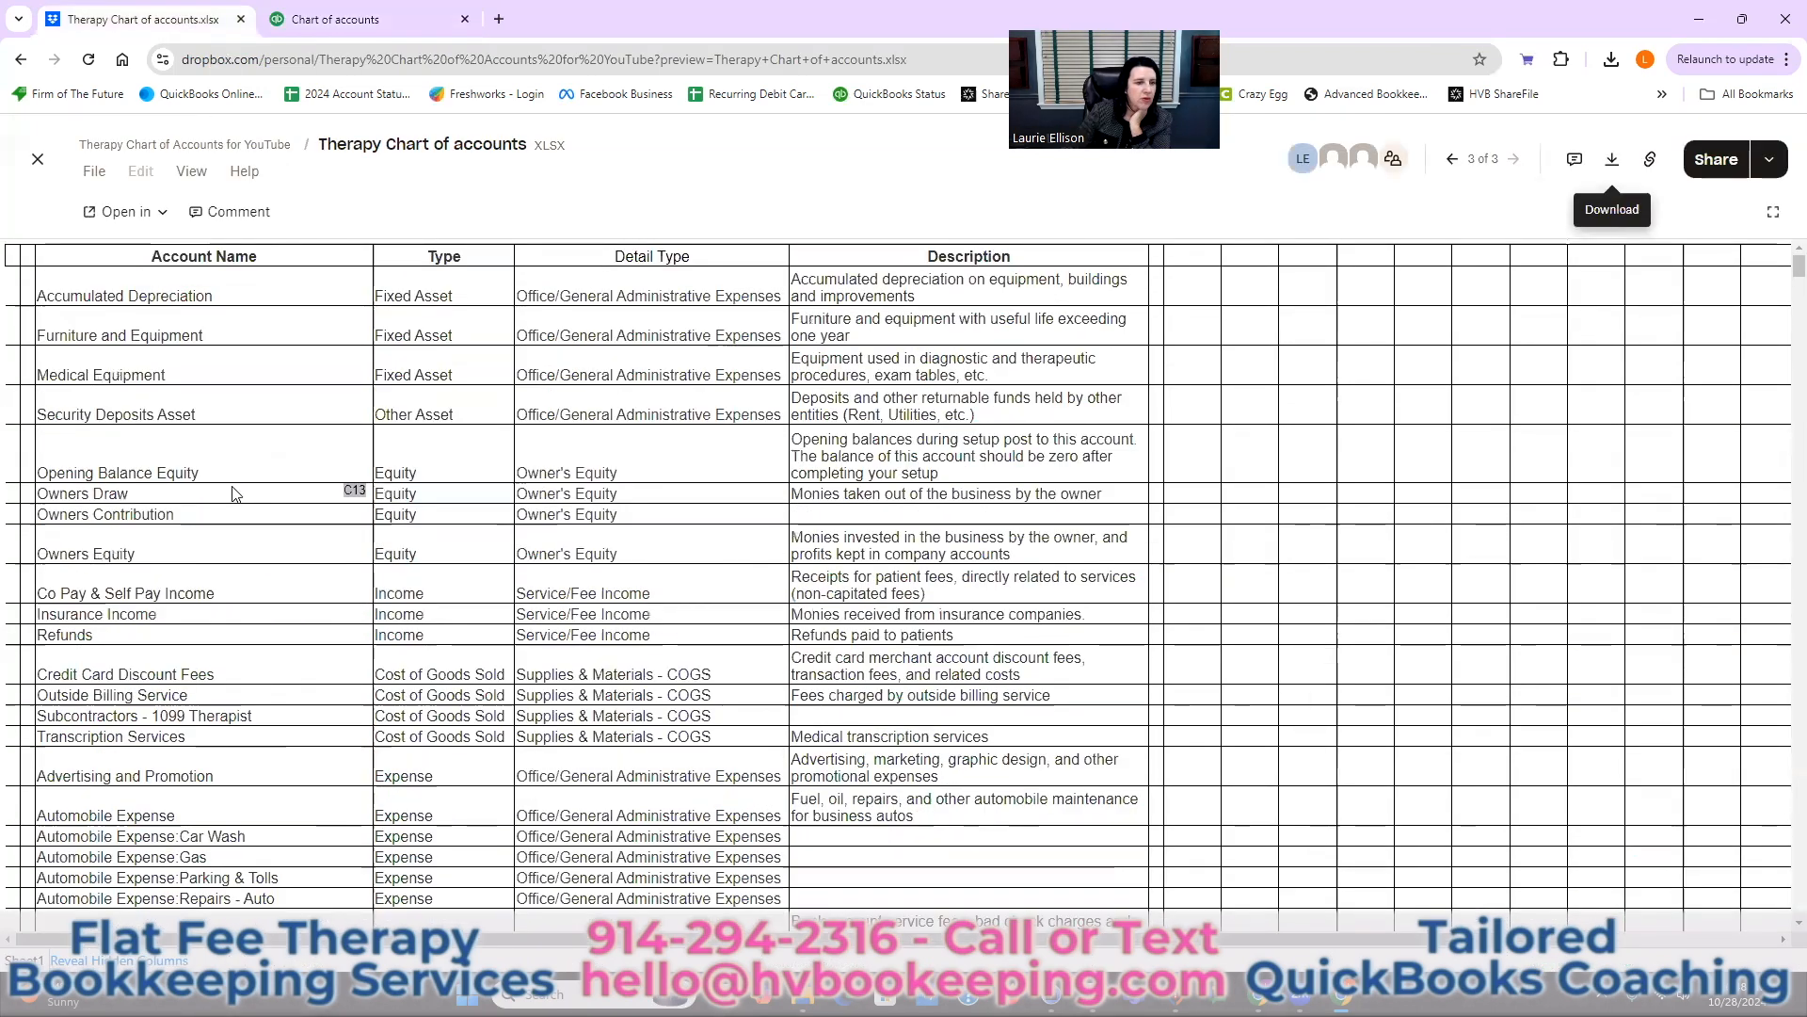
click(386, 23)
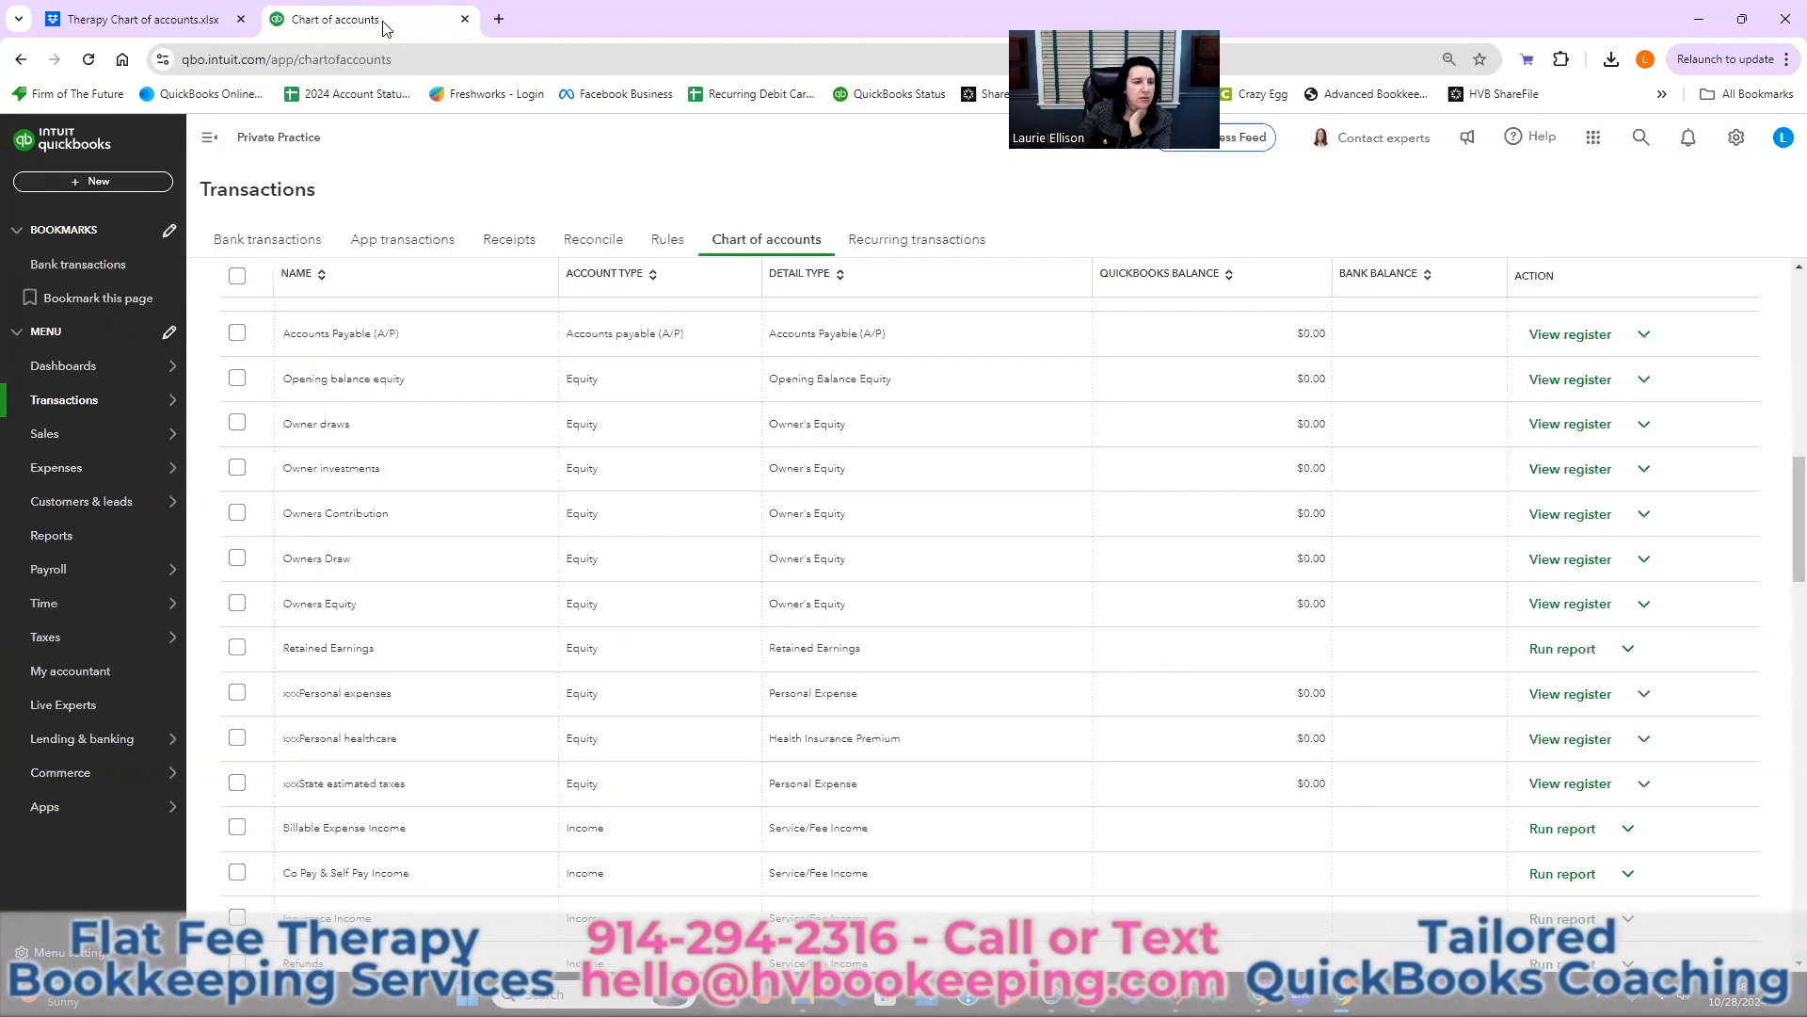
click(1644, 423)
click(1532, 495)
click(1033, 626)
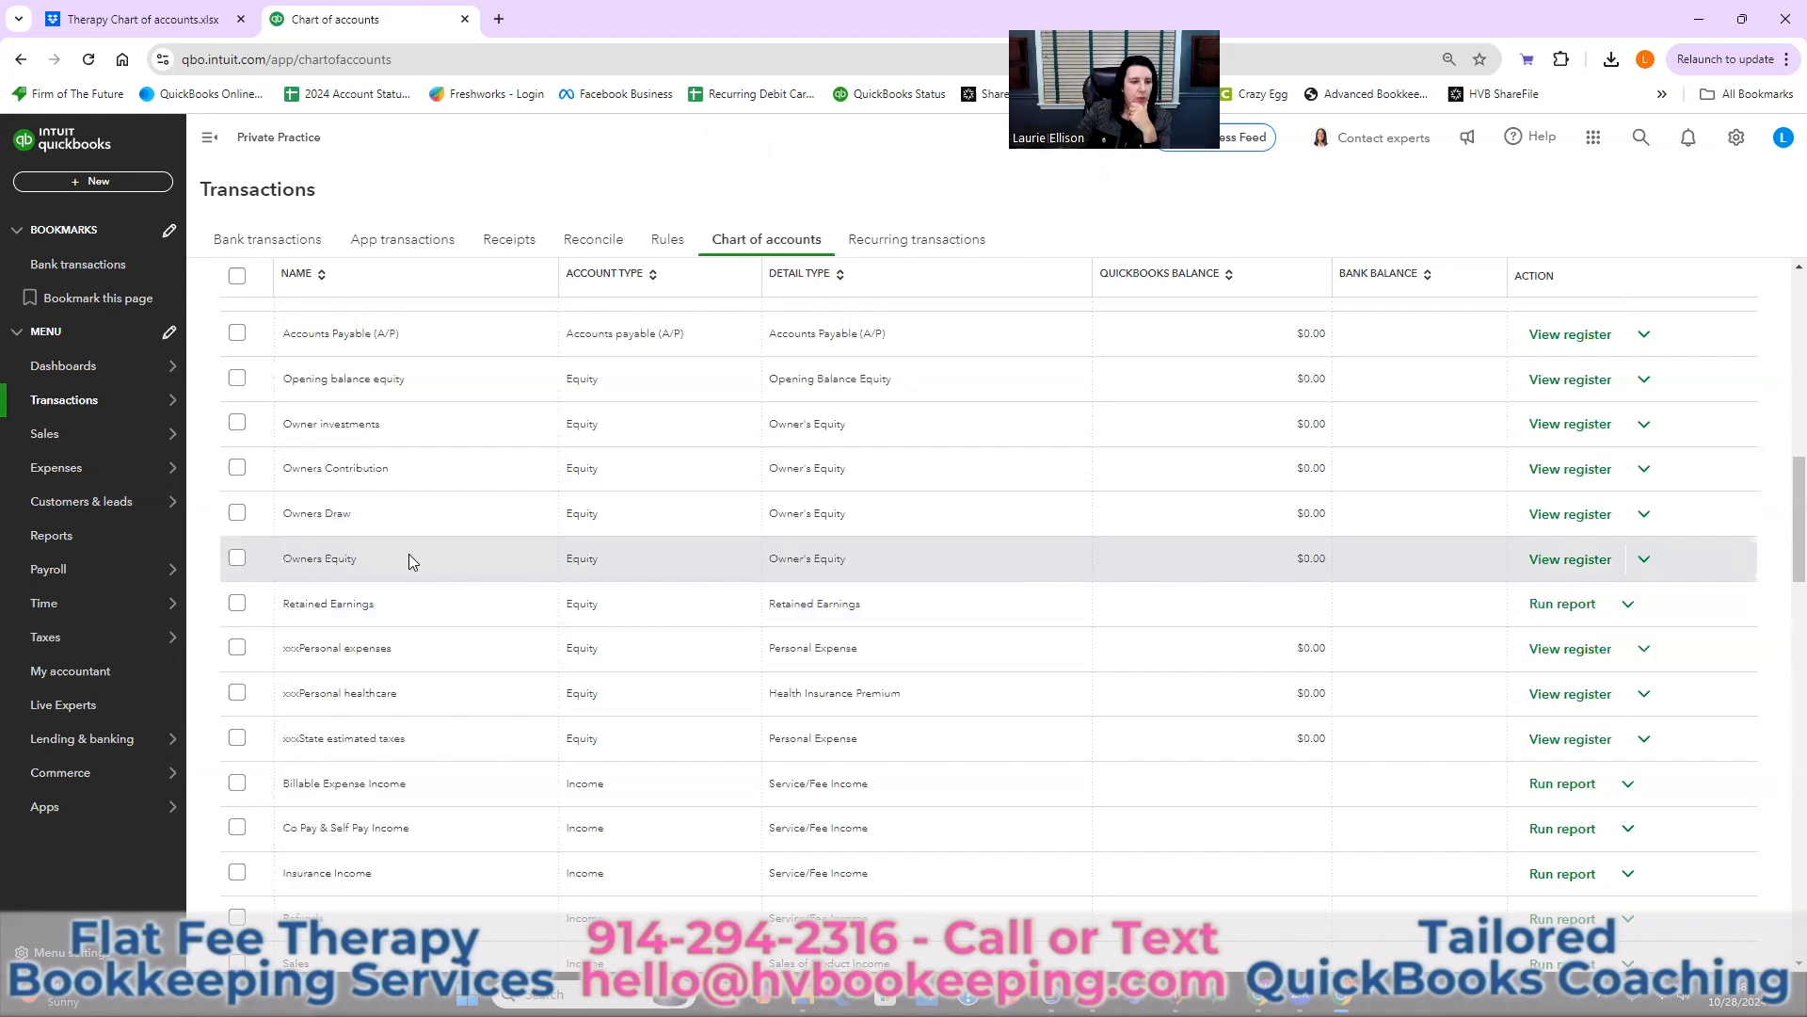
- Check the income accounts against the therapy spreadsheet and try to make the Billable Expense Income account inactive
scroll(409, 554, down, 2)
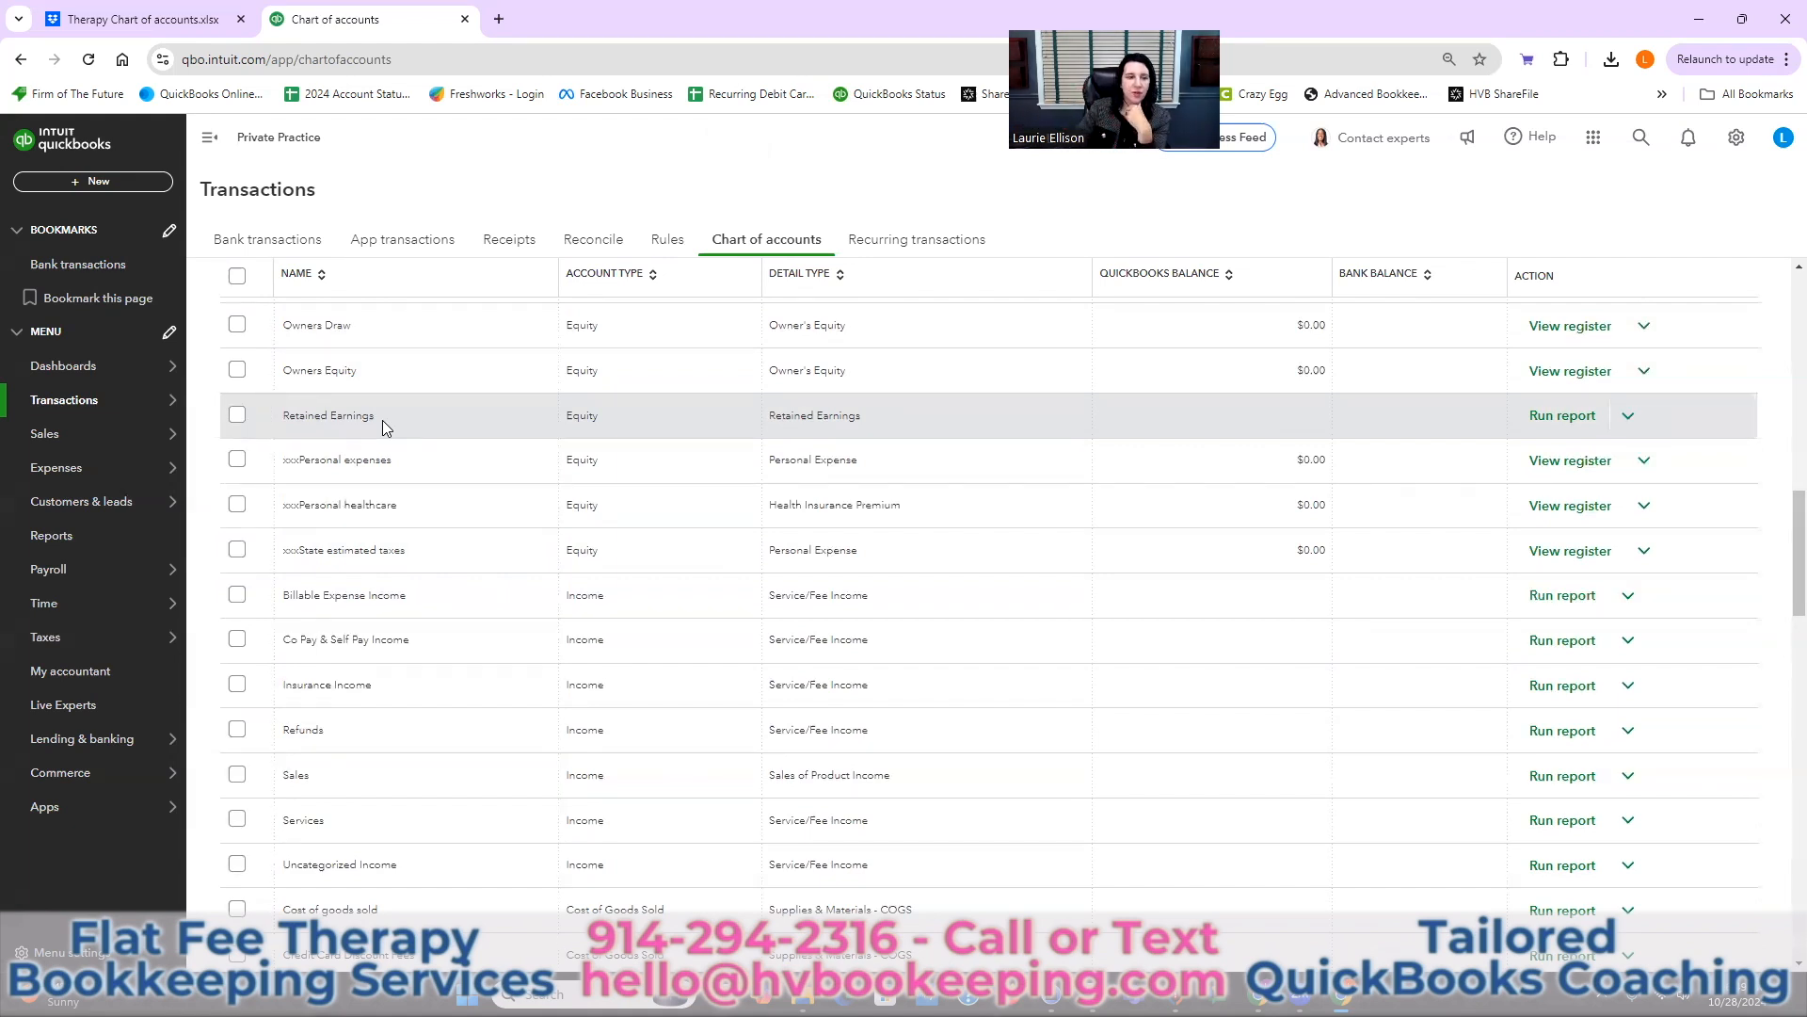
scroll(541, 617, down, 1)
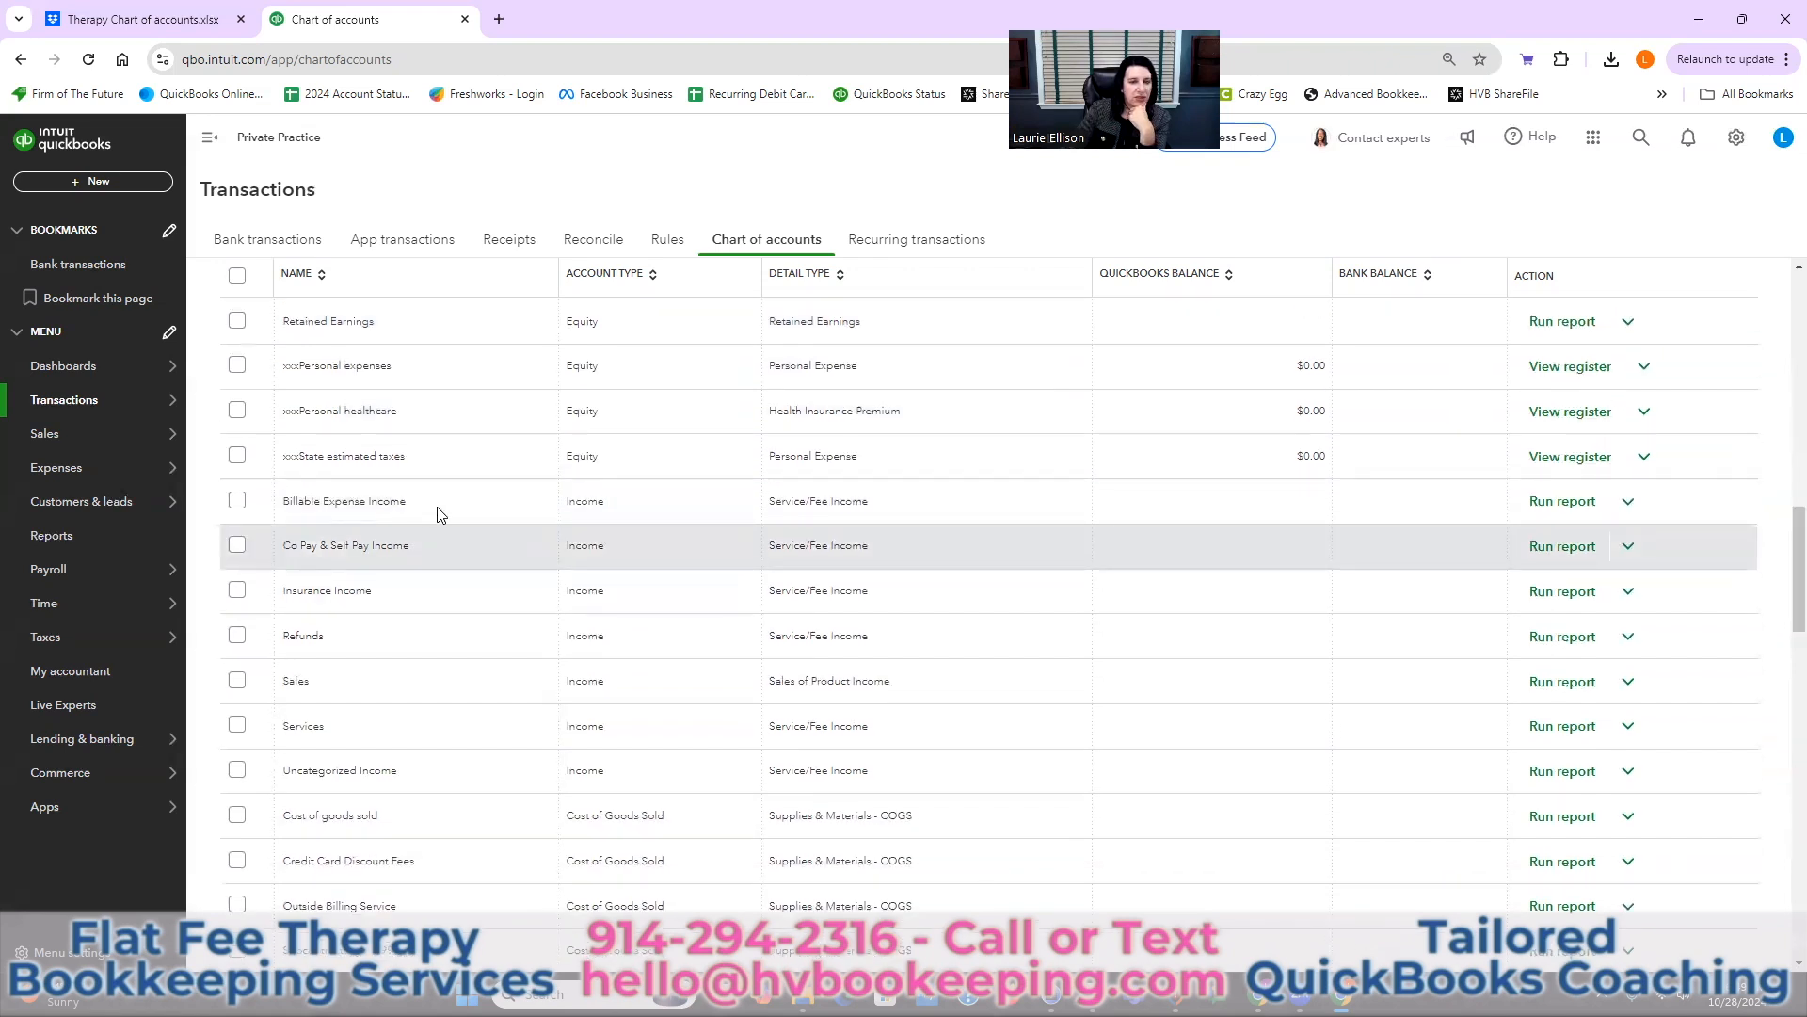
click(153, 20)
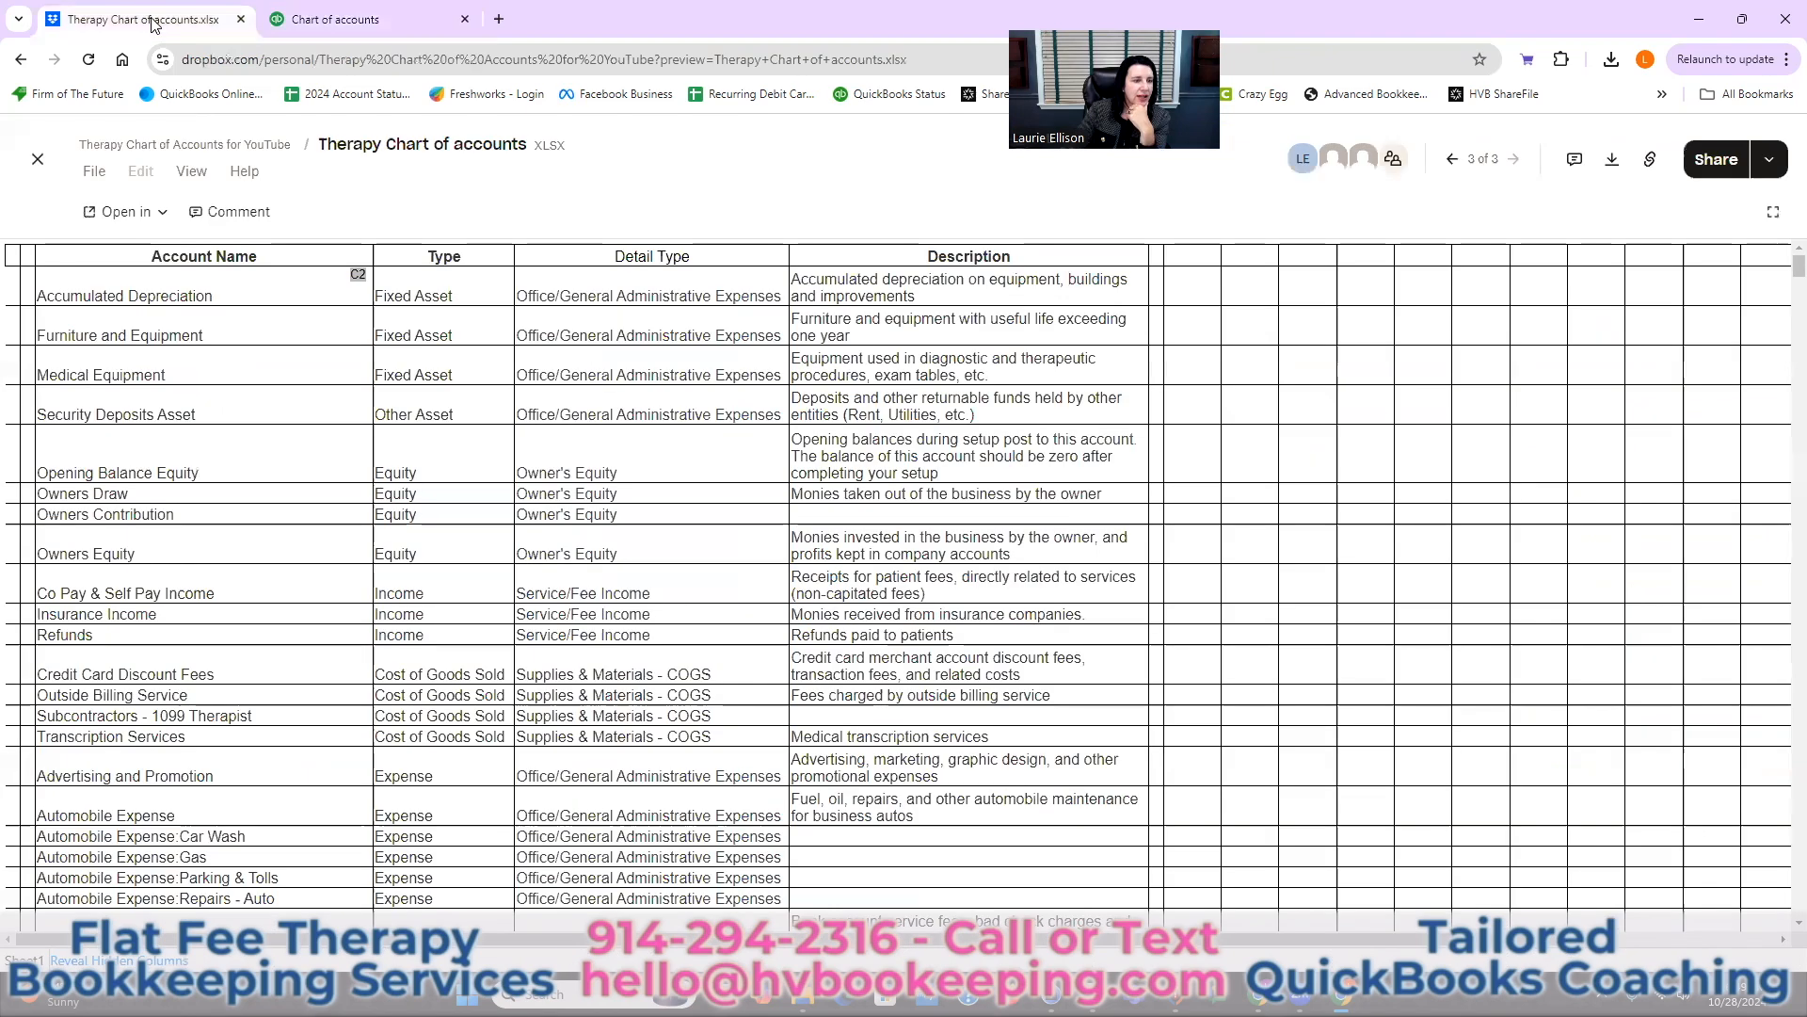
scroll(377, 606, down, 2)
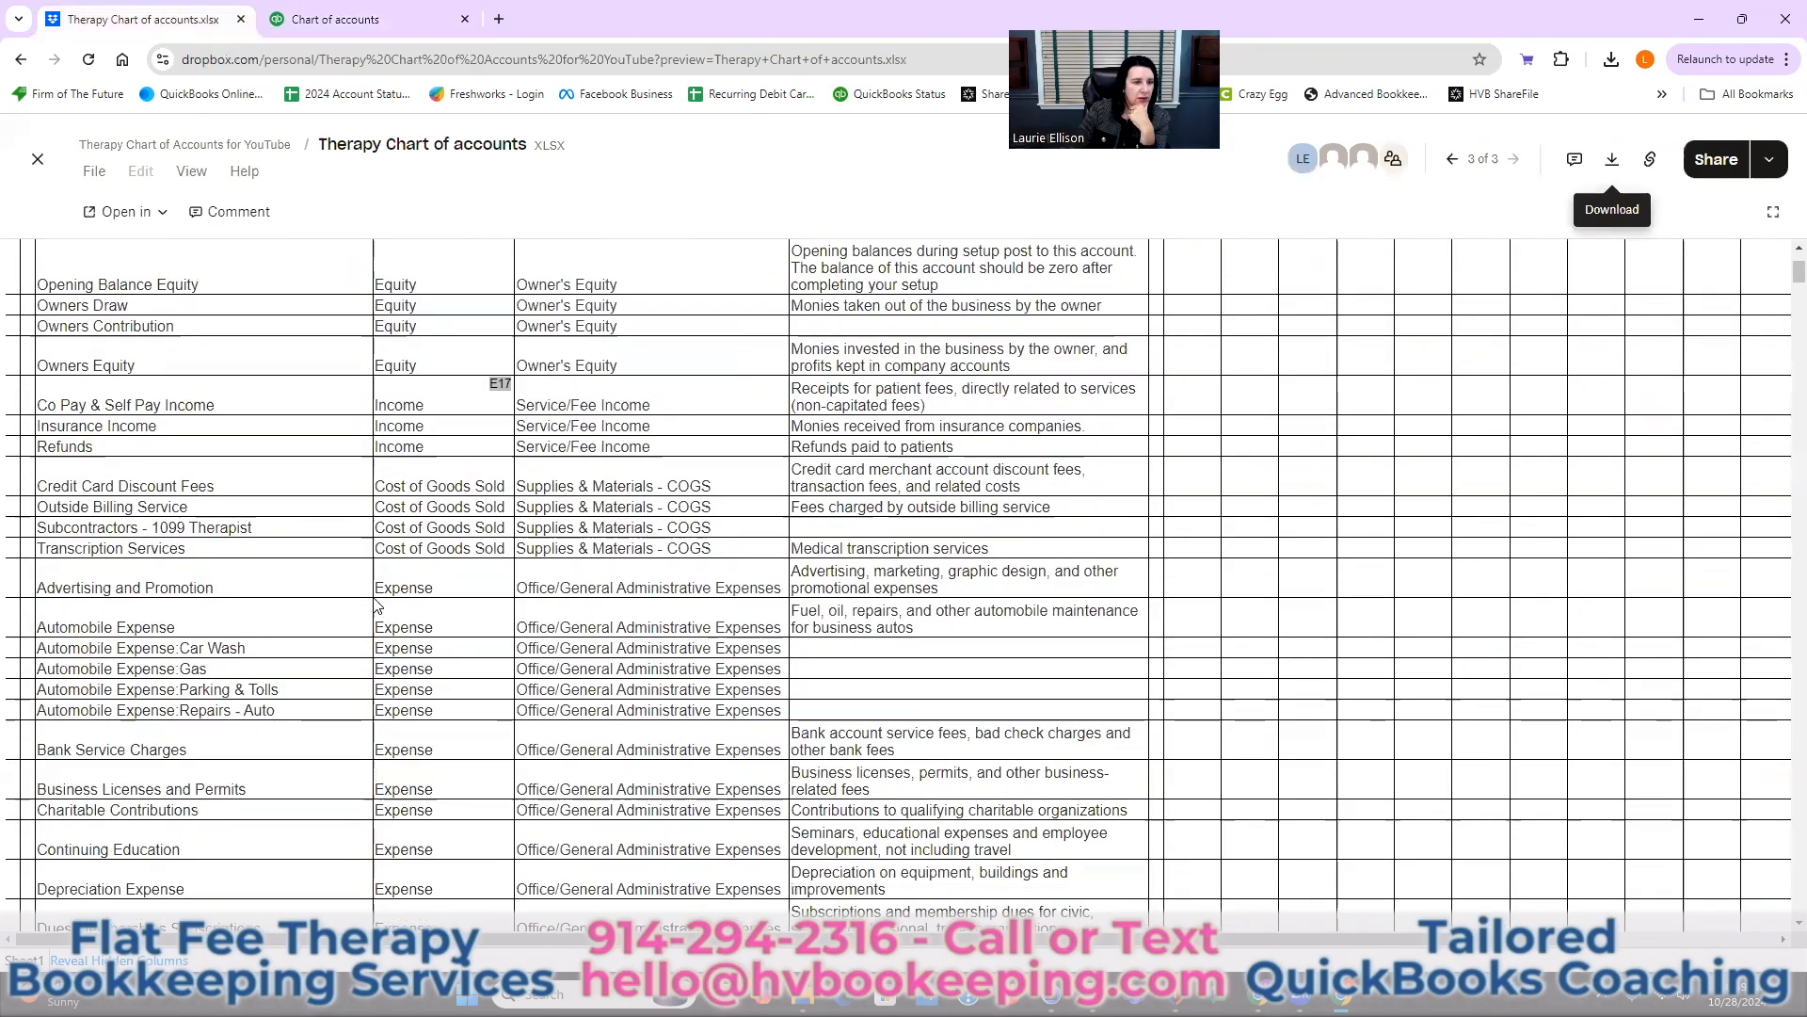
click(330, 19)
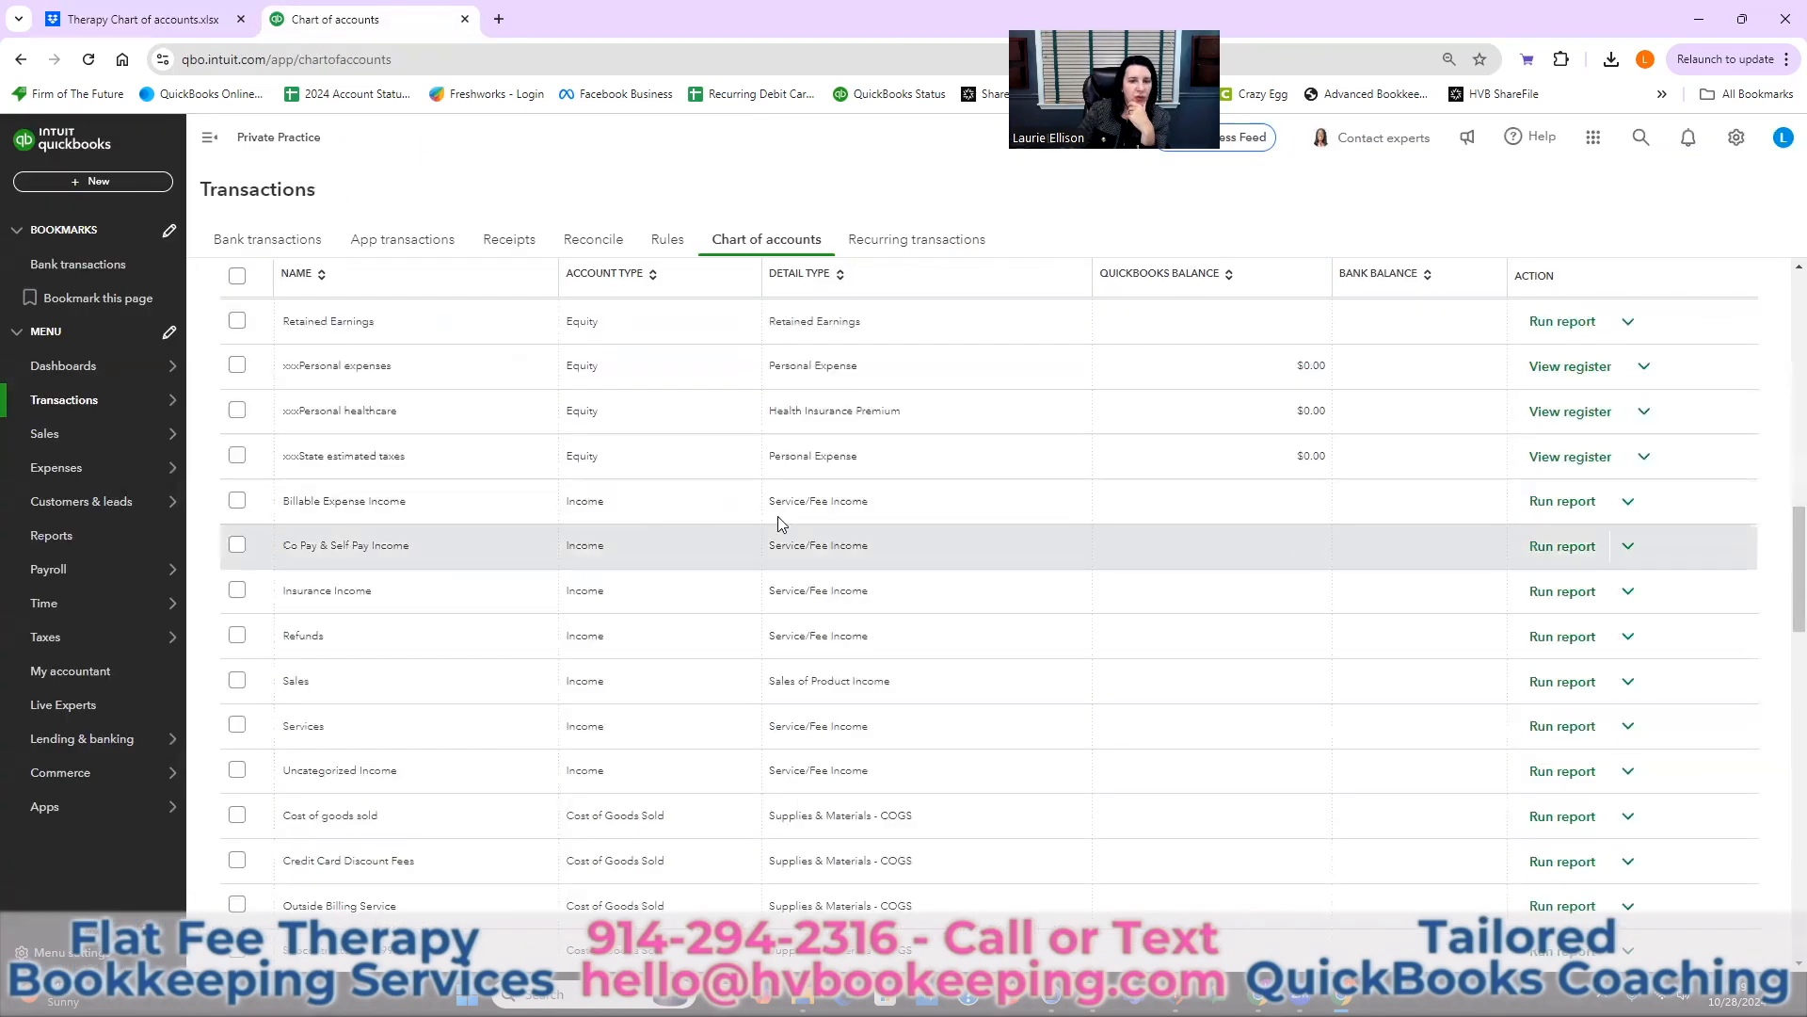
click(1627, 500)
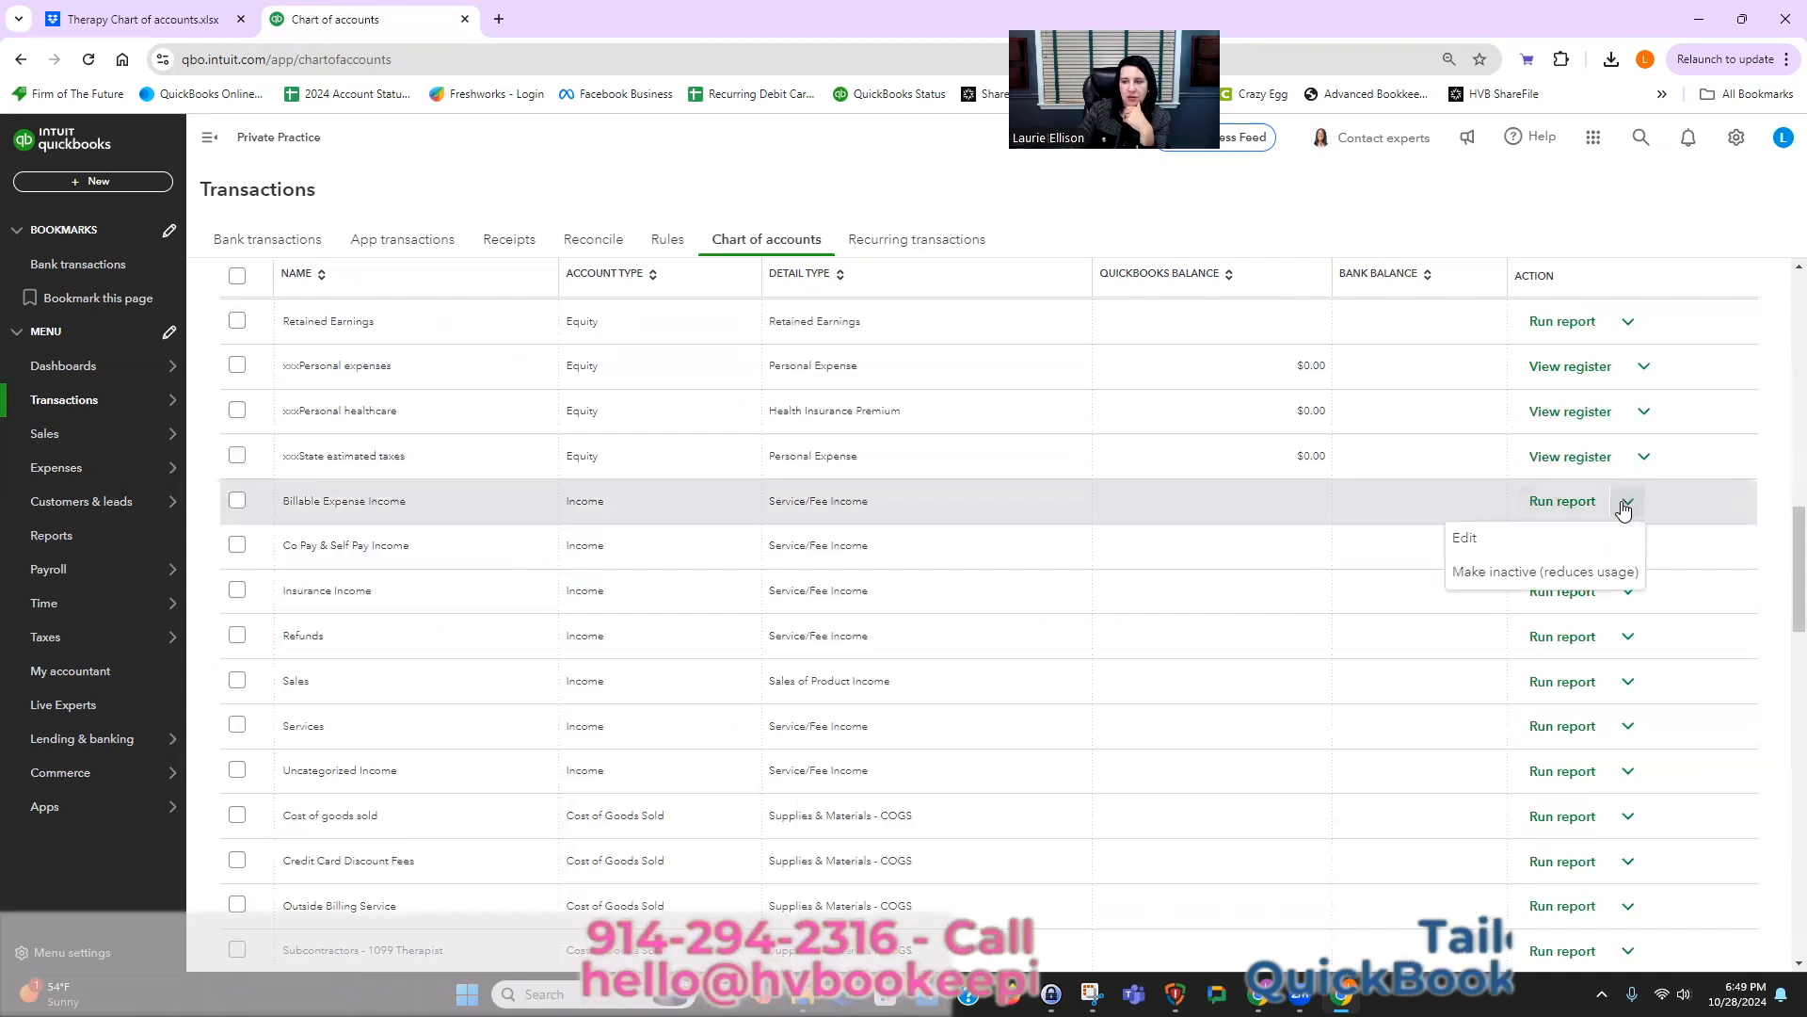
click(1566, 571)
click(1028, 626)
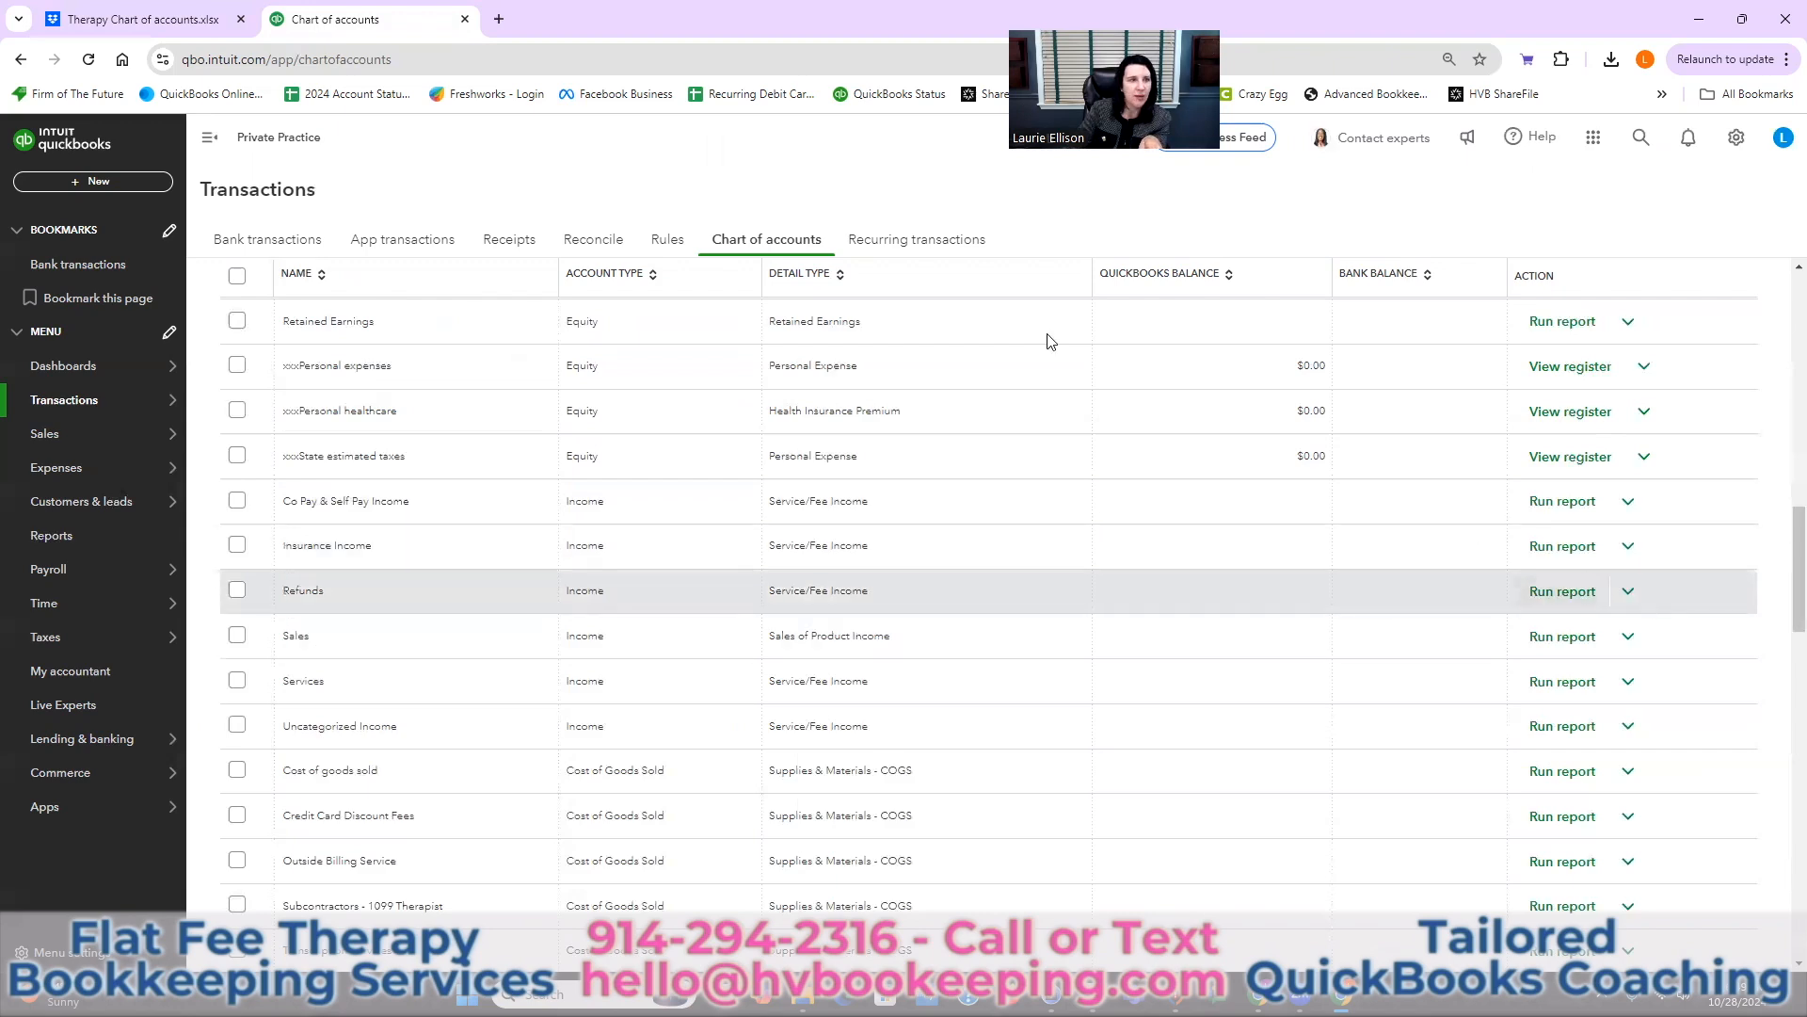
- Check the Refunds entry in the therapy spreadsheet and rename the Refunds income account in QuickBooks as Patient Refunds
click(175, 21)
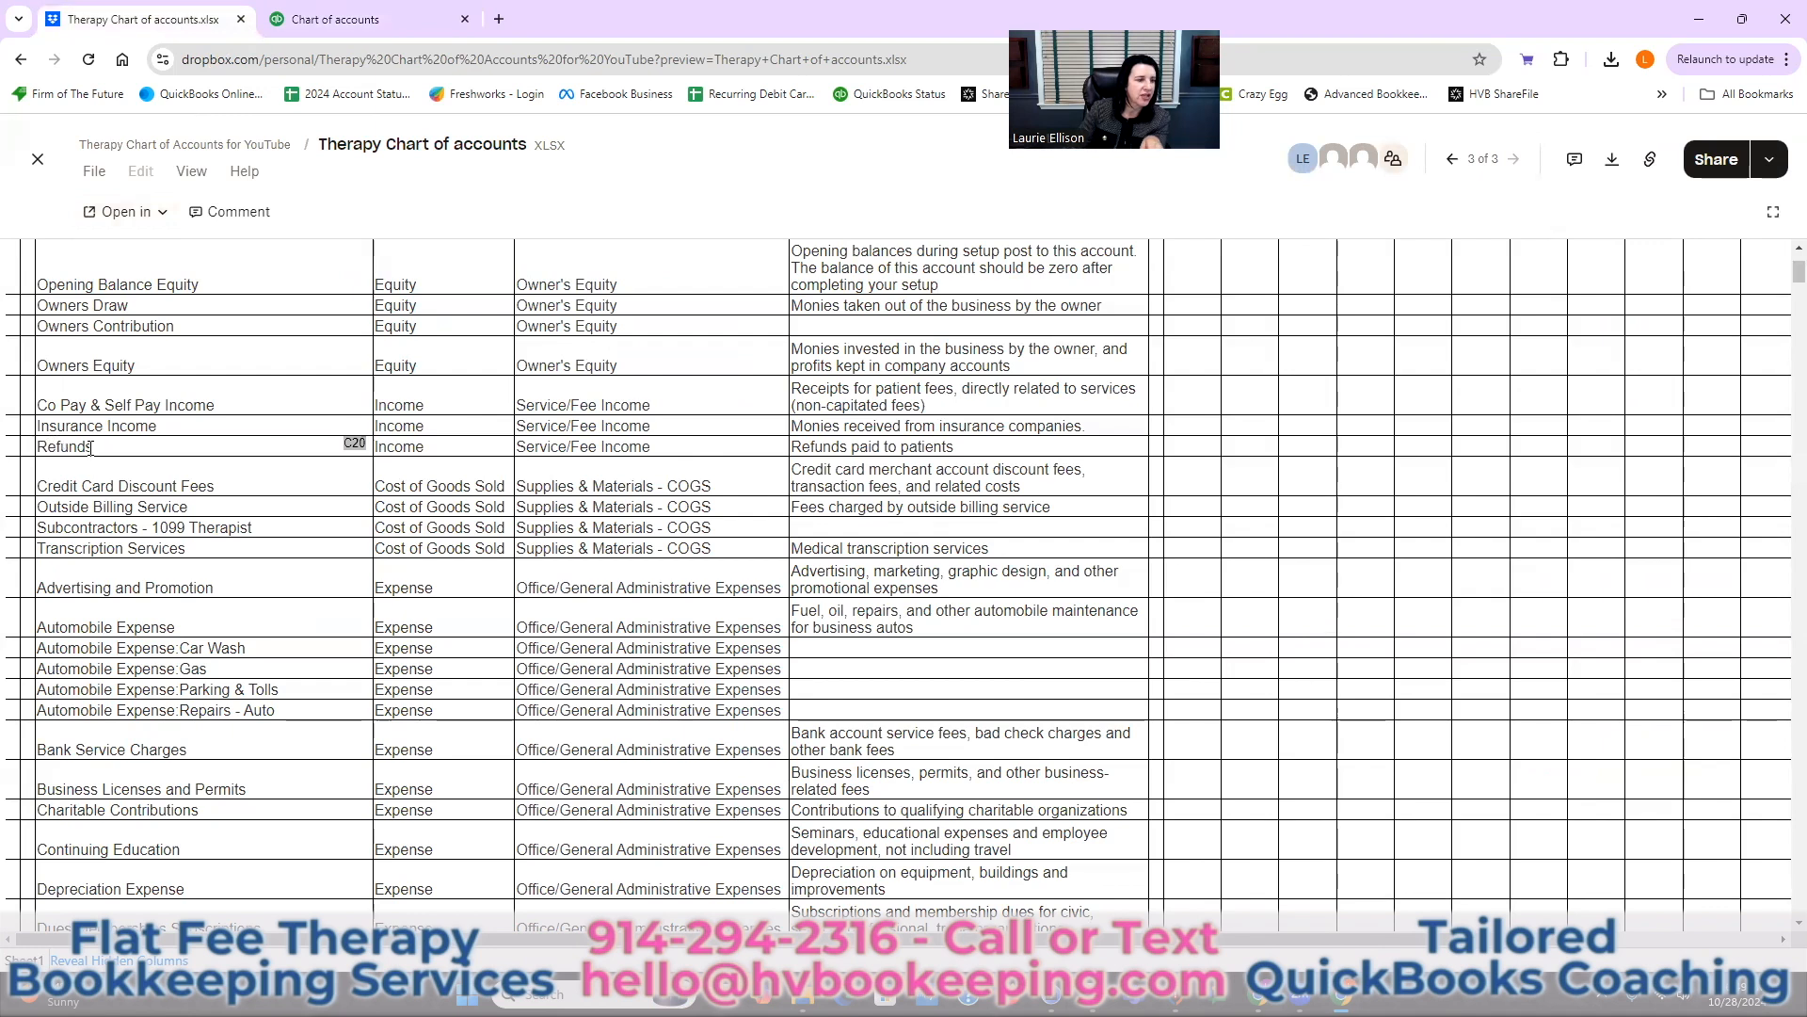
double_click(43, 450)
click(44, 438)
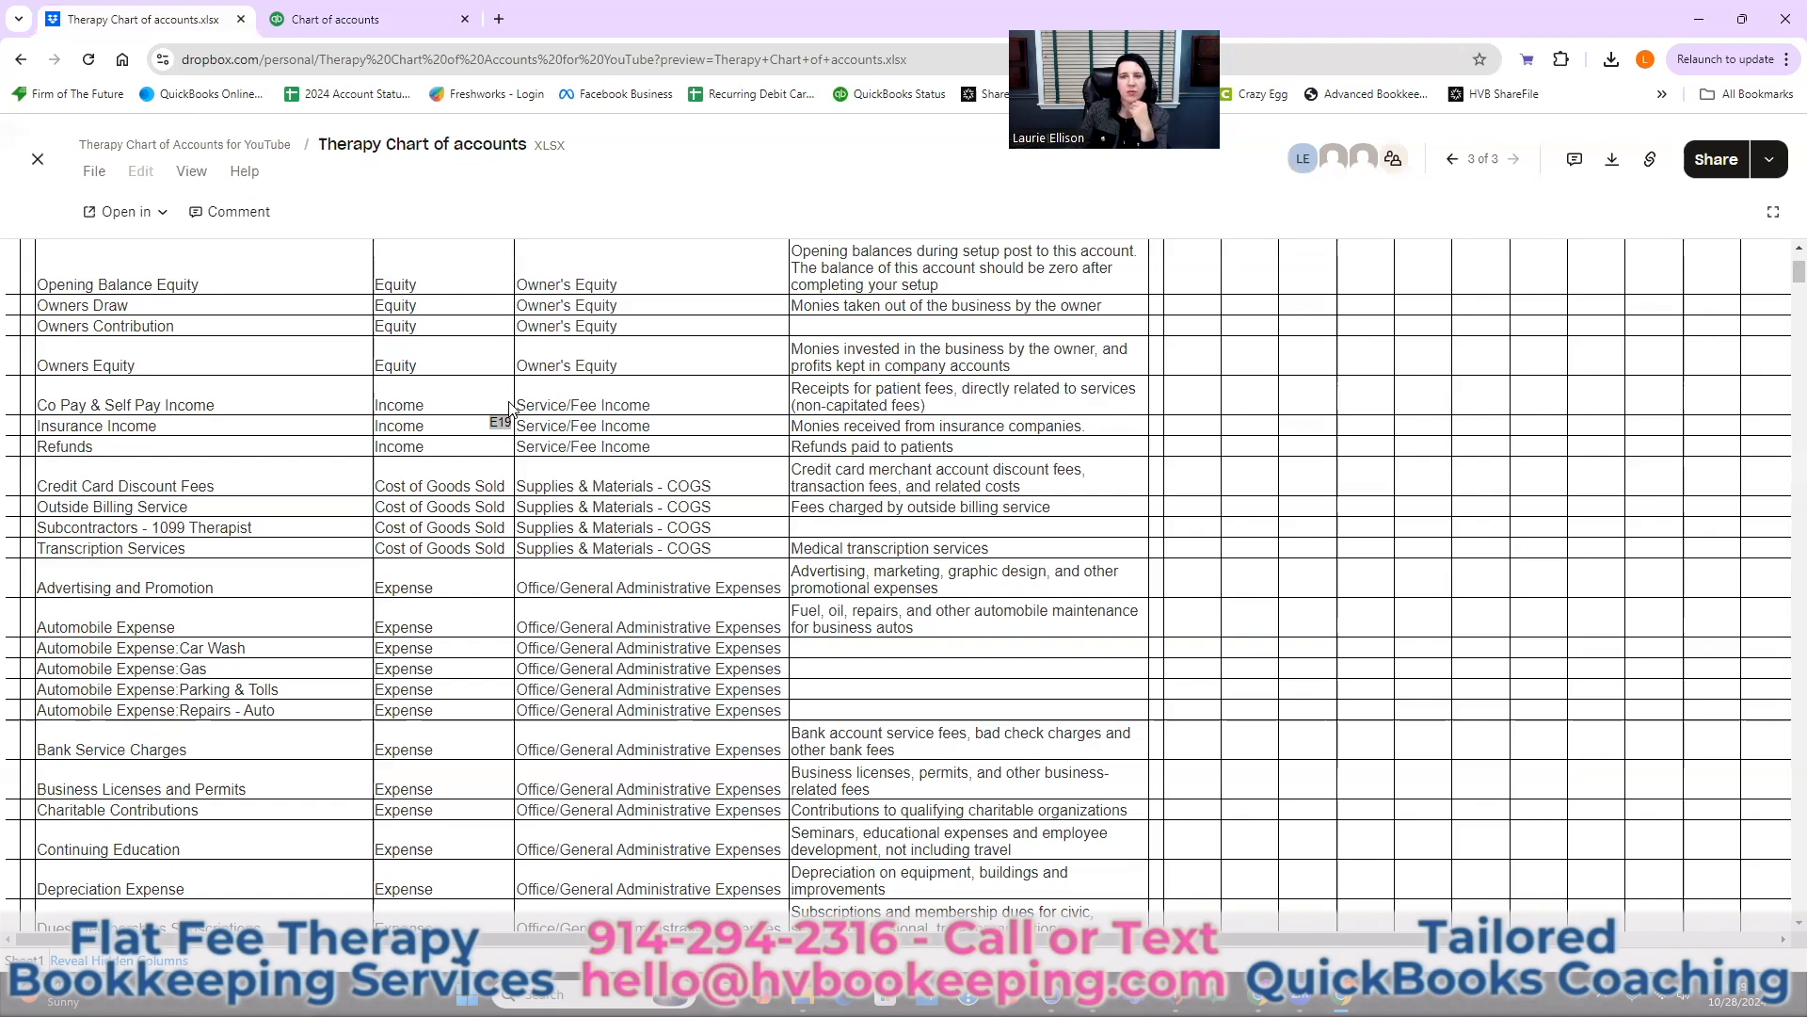
click(372, 20)
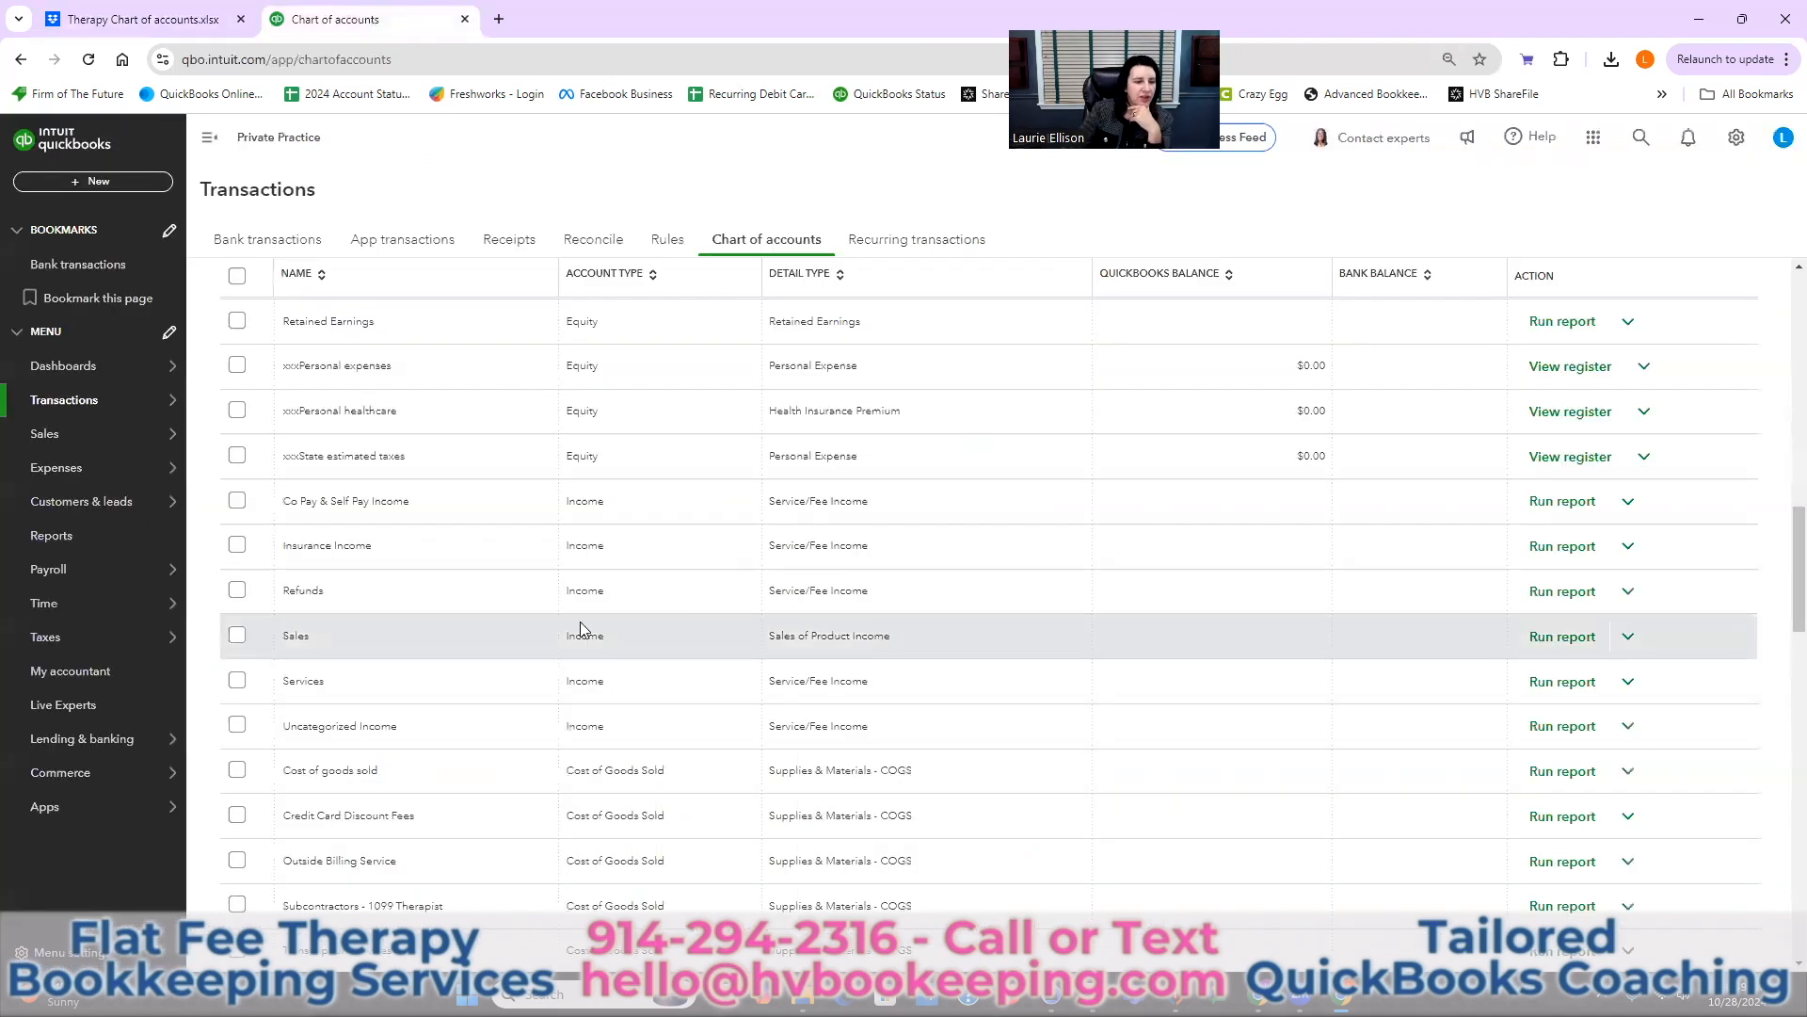
click(1630, 592)
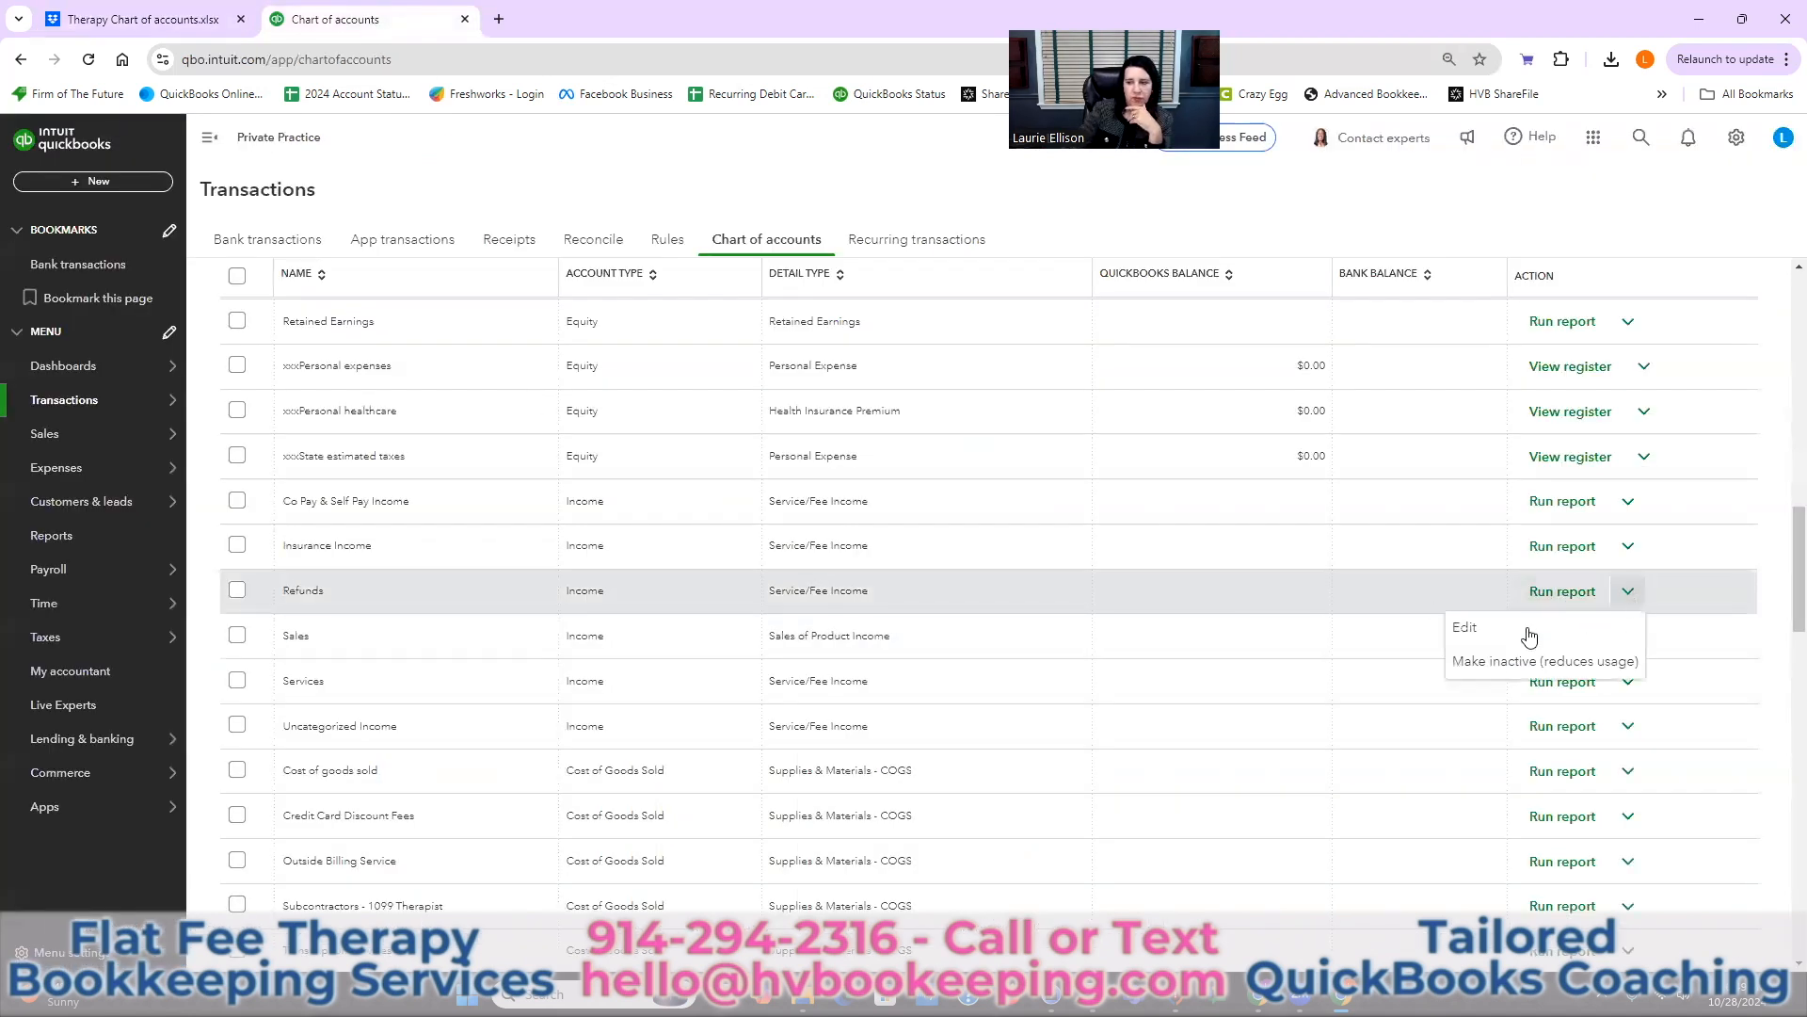
click(1506, 637)
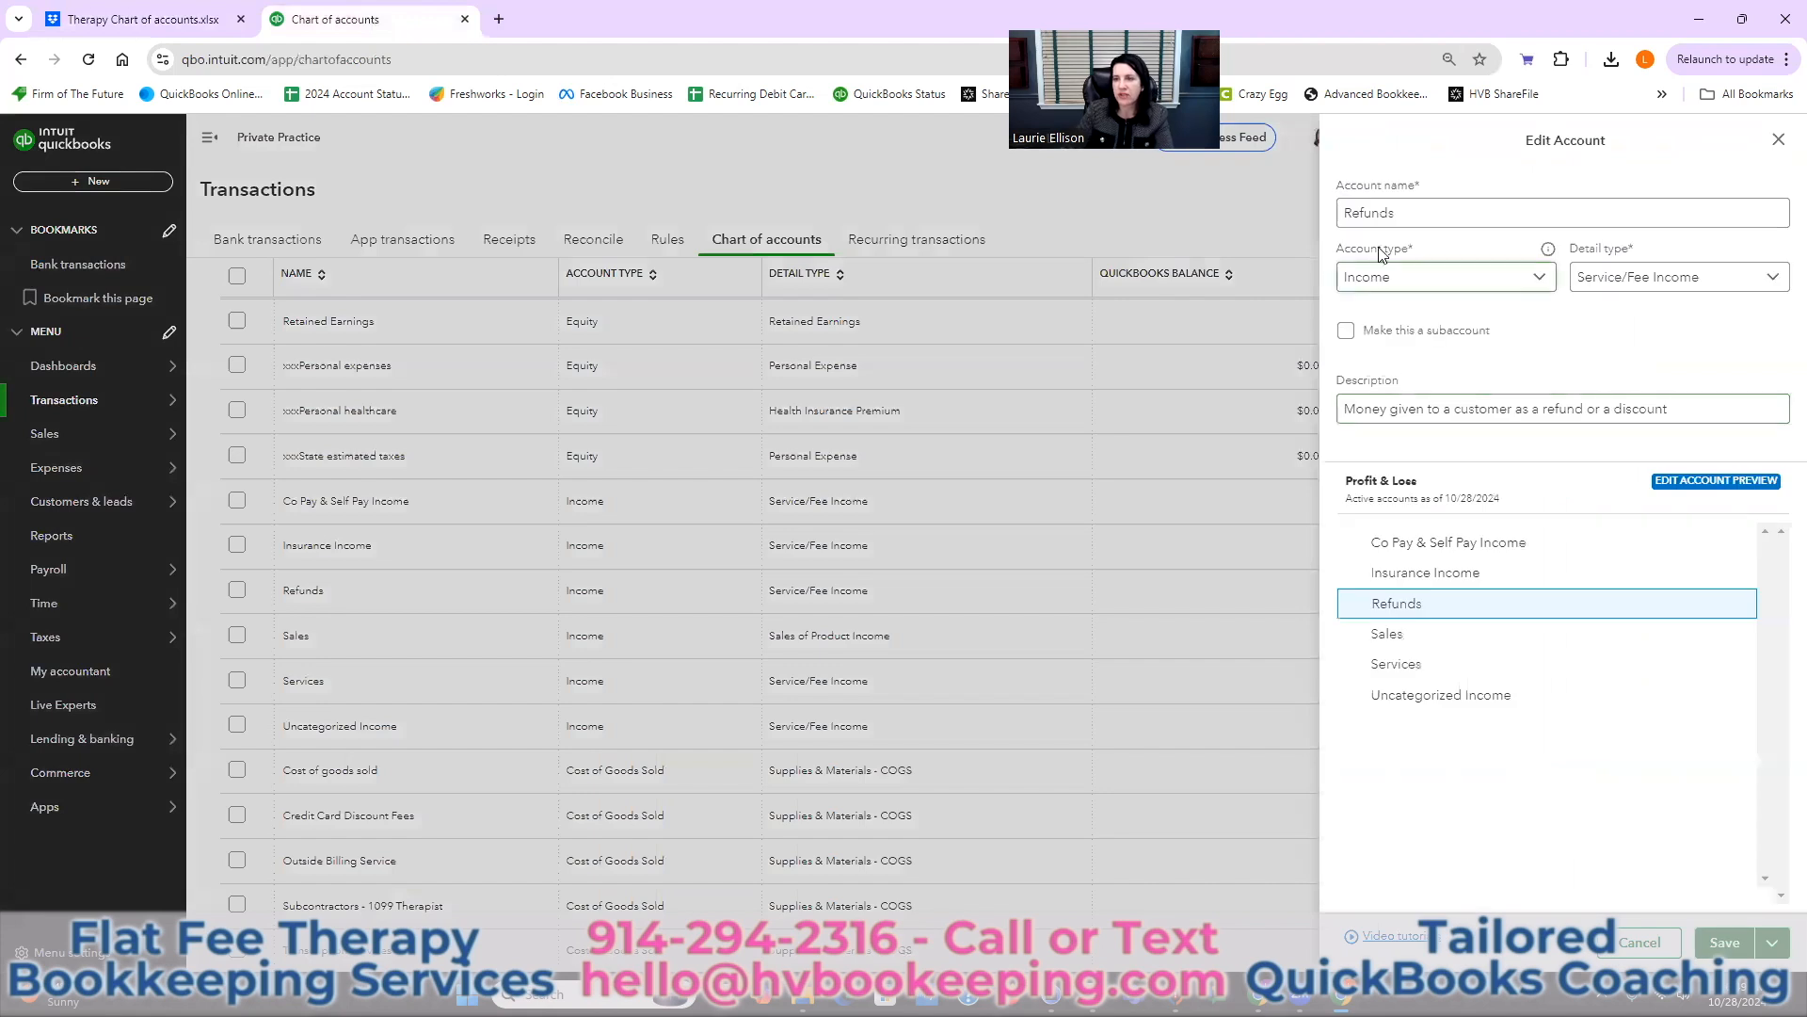
click(1342, 213)
text(Patient)
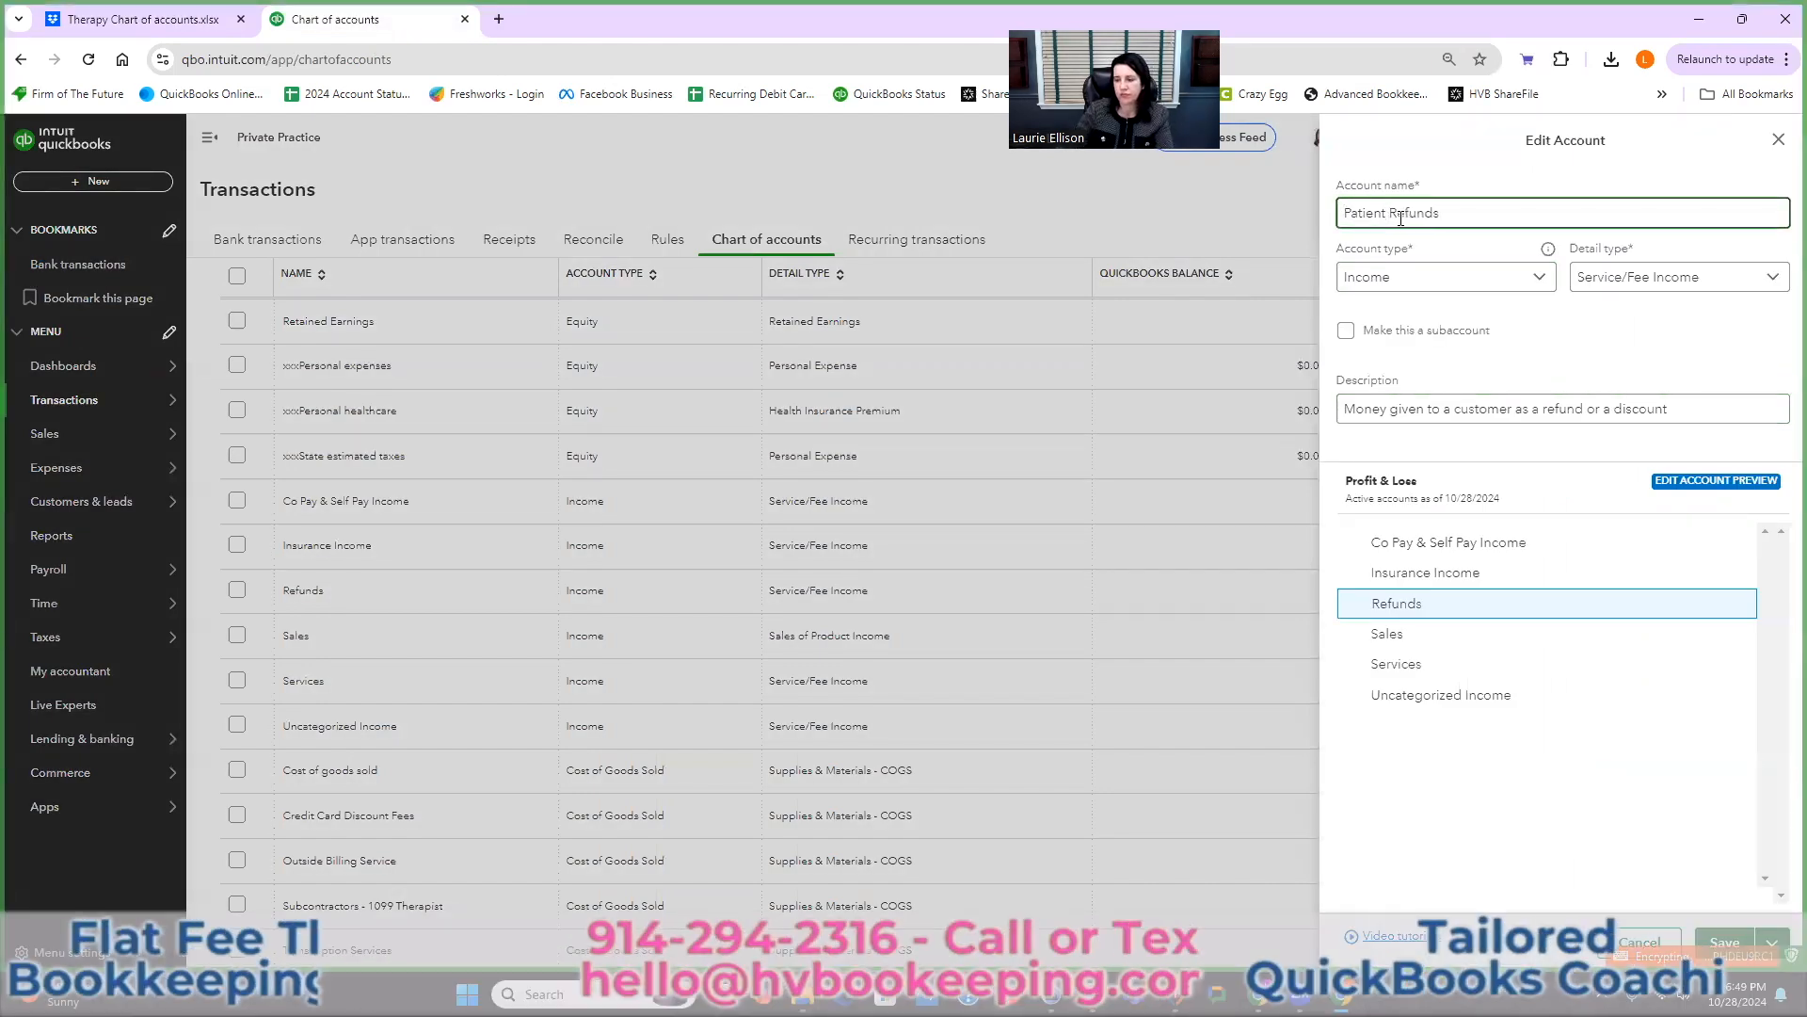
click(1725, 942)
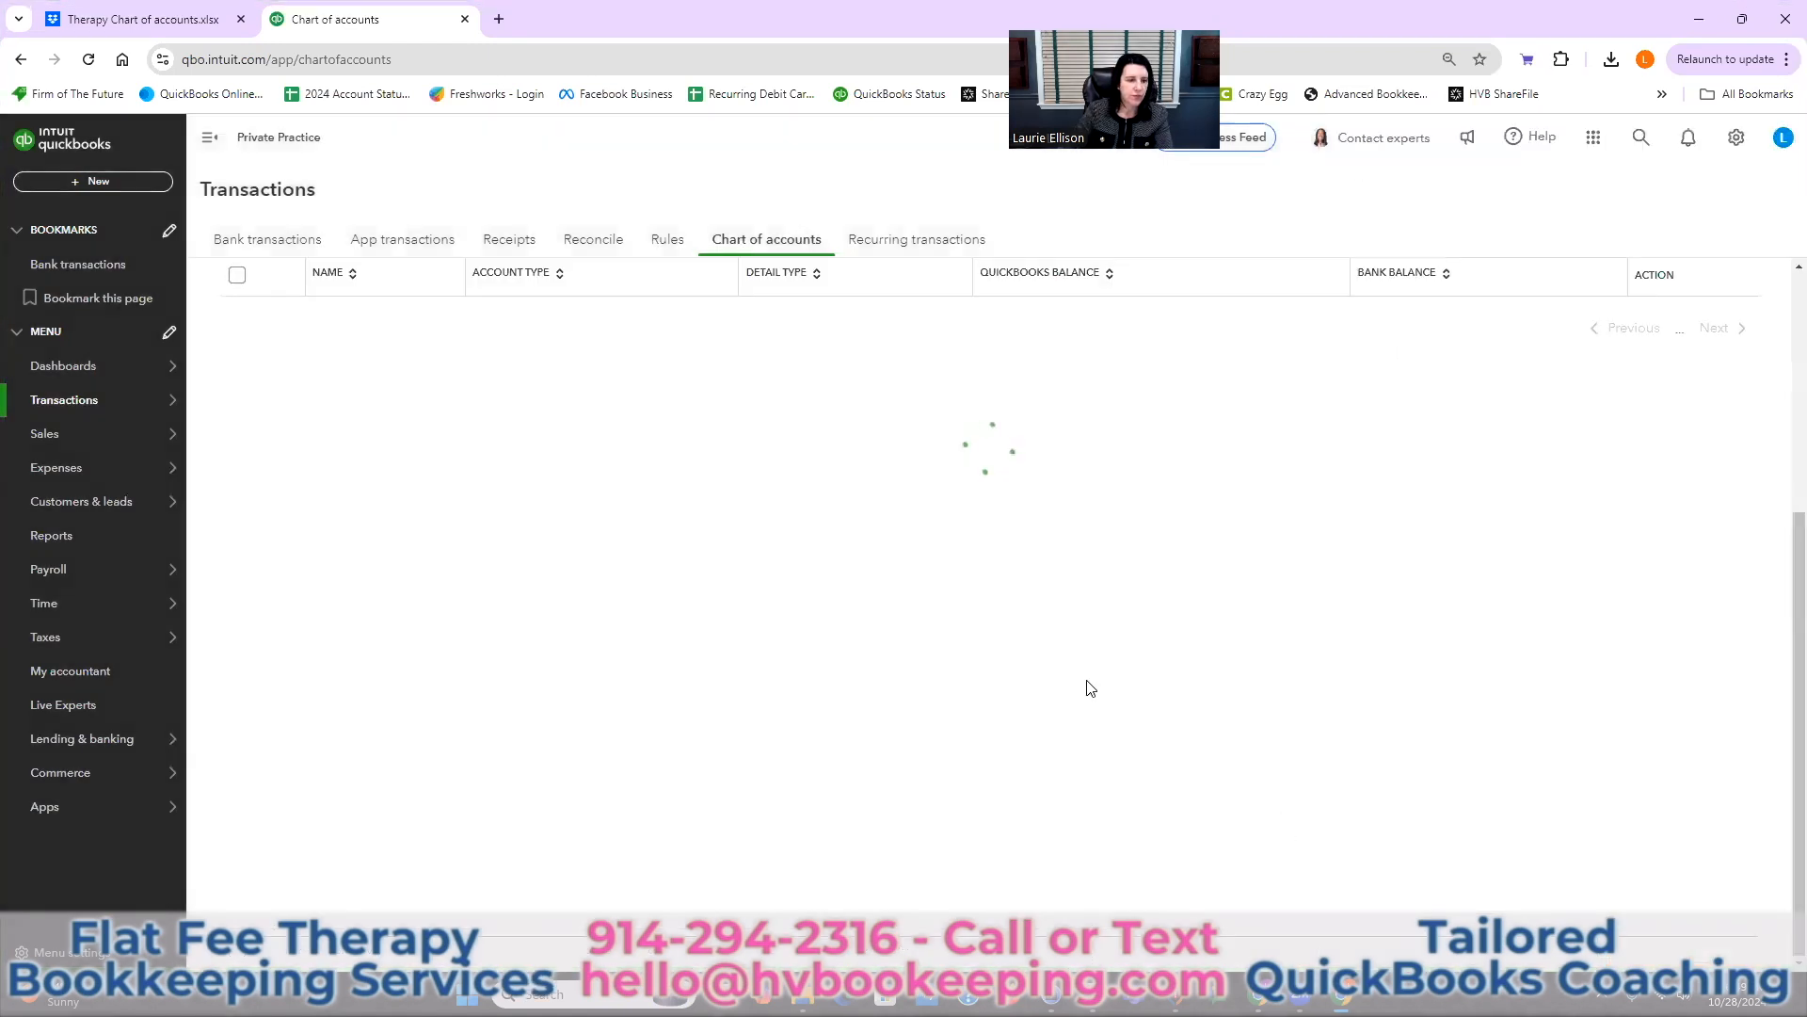
- Review the income, cost of goods sold and advertising accounts, and make the Advertising and Promotion expense account inactive
scroll(1087, 680, down, 4)
scroll(1087, 683, down, 3)
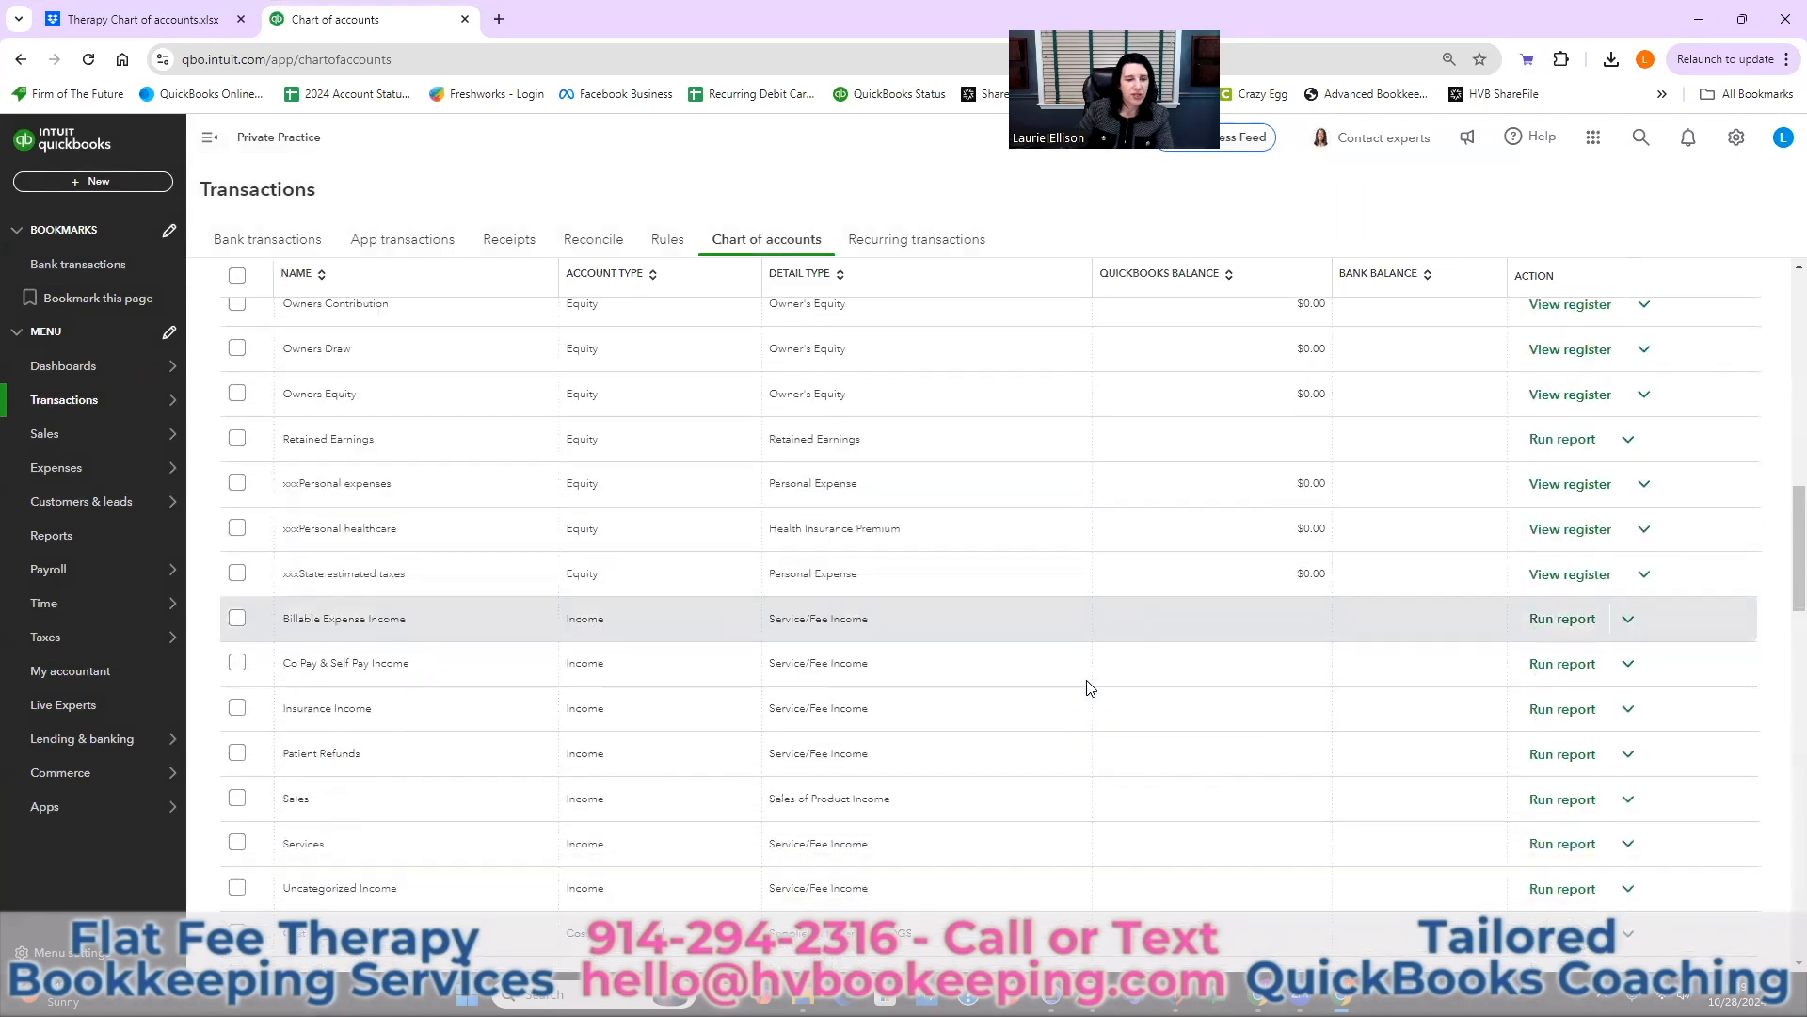
scroll(1087, 680, down, 3)
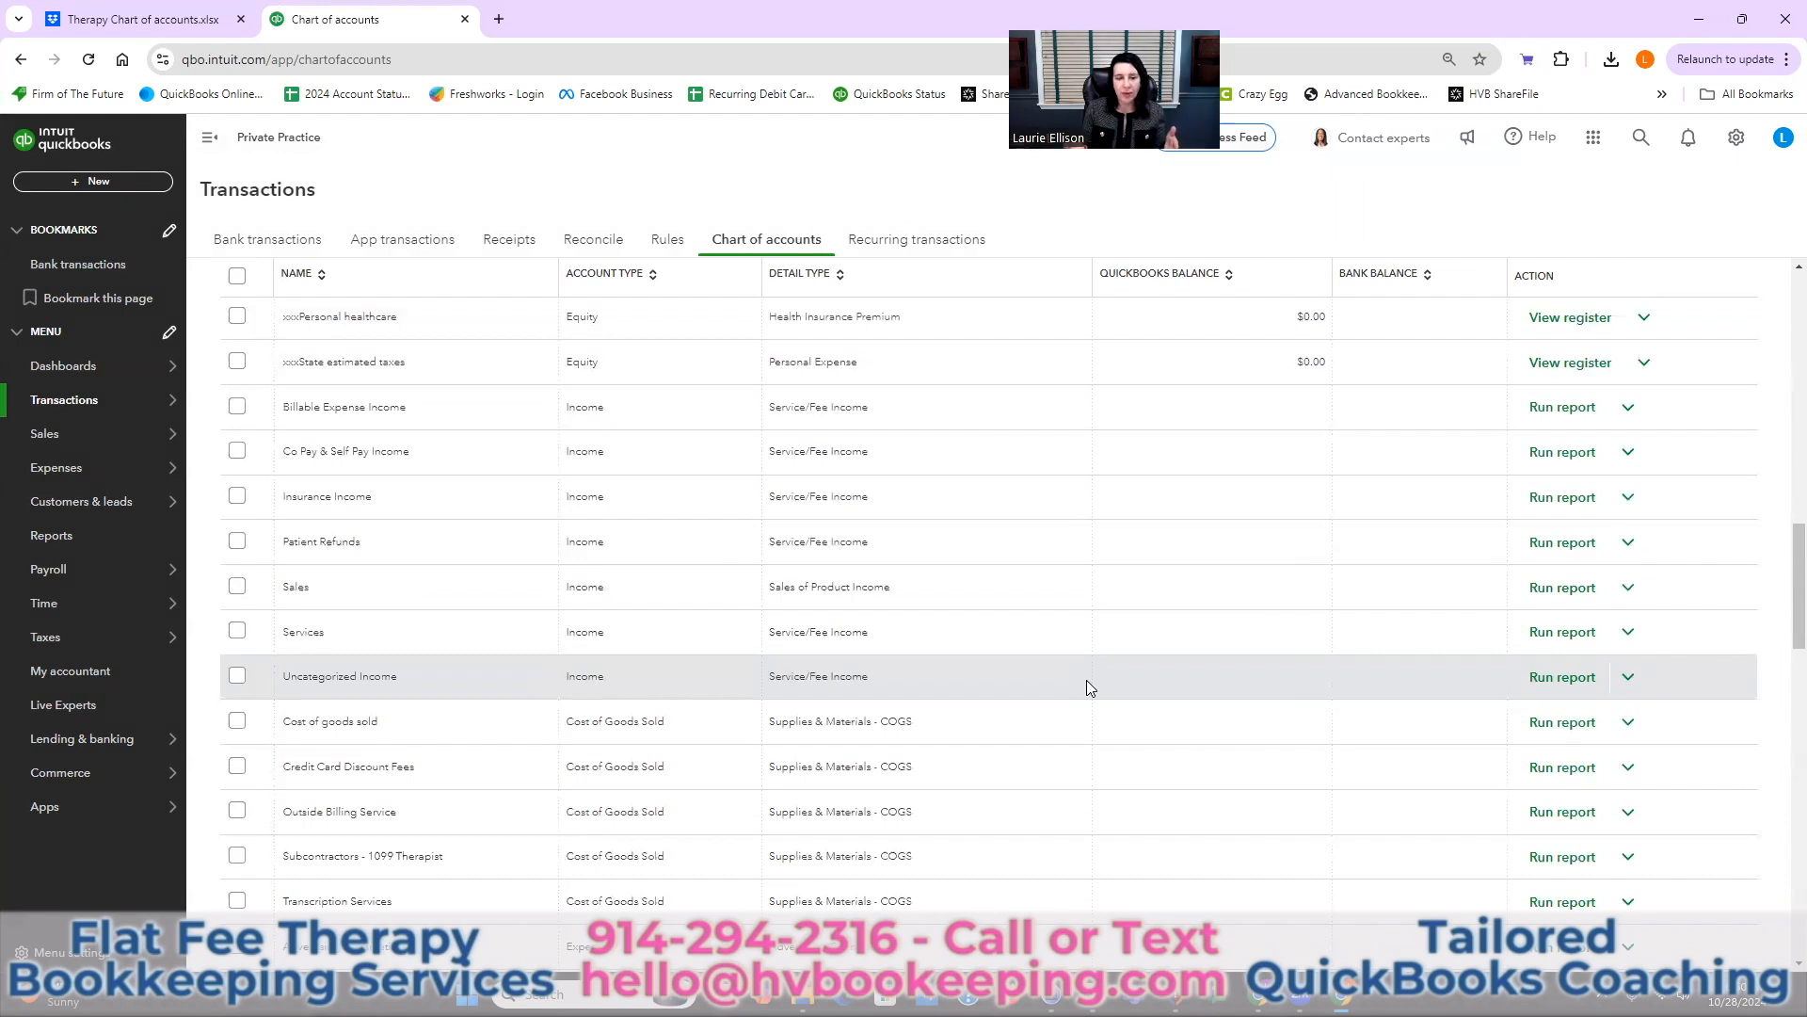
scroll(1087, 679, down, 3)
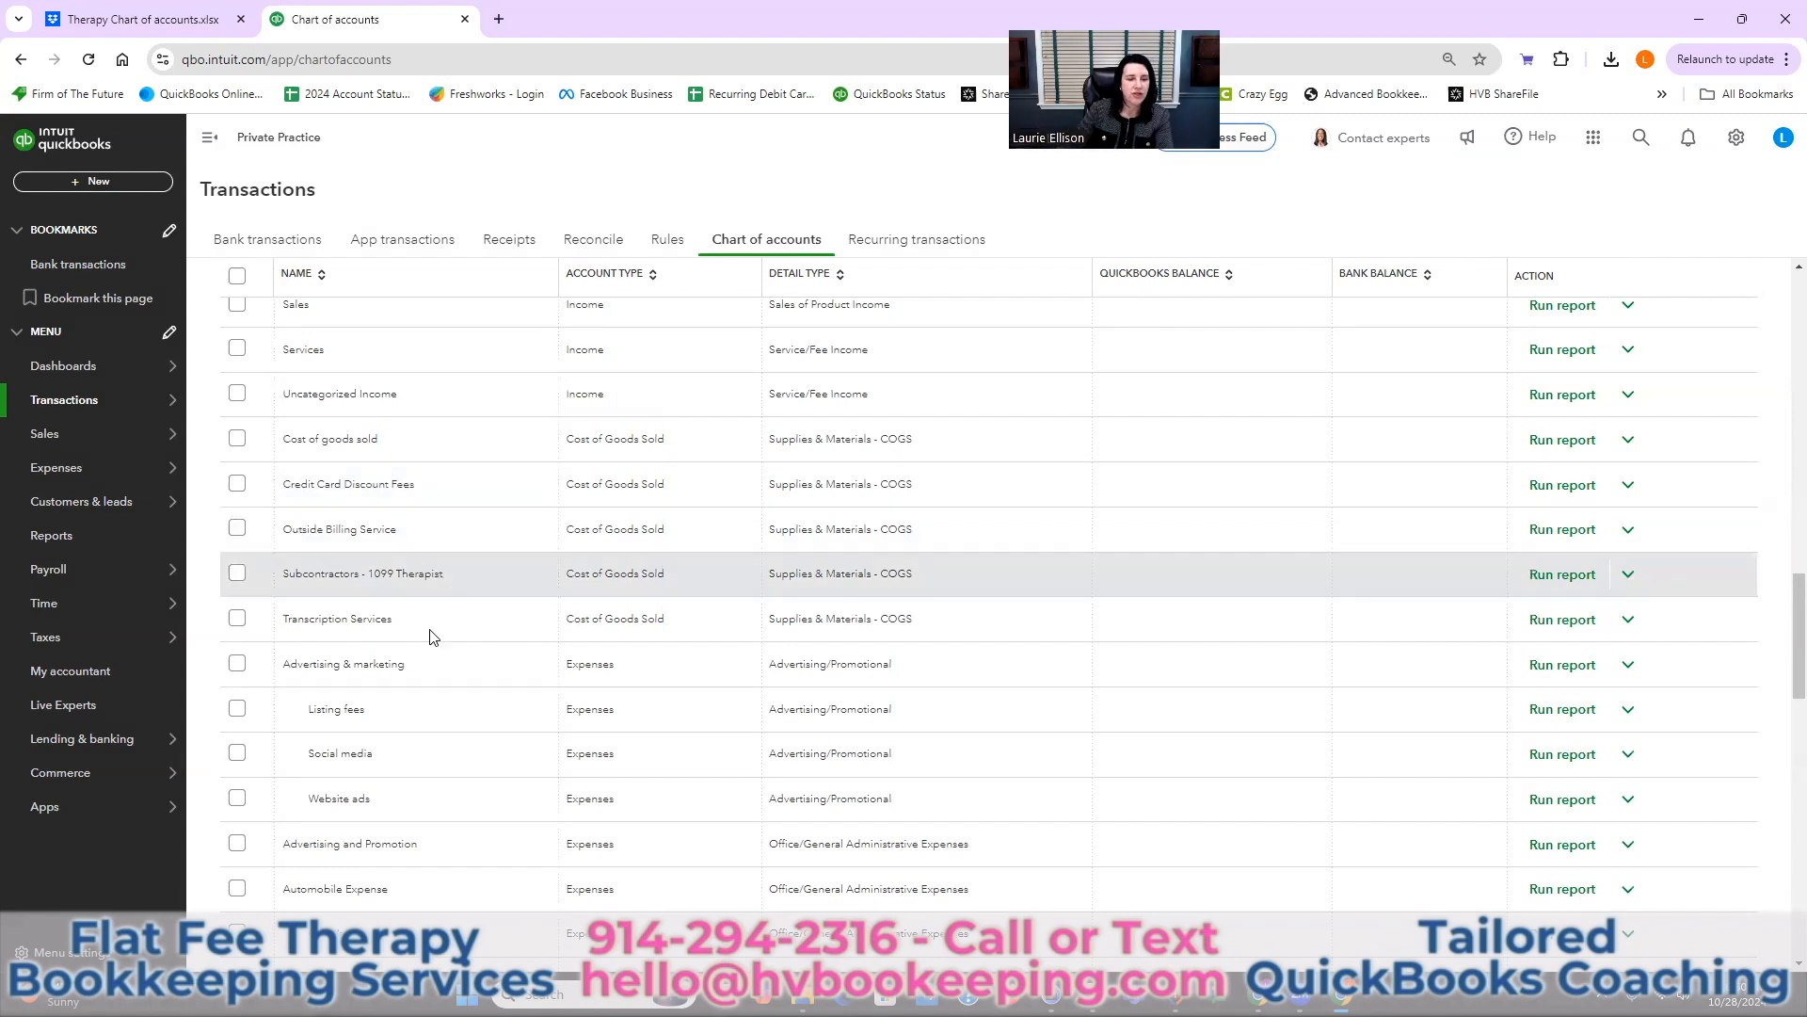
scroll(432, 637, down, 2)
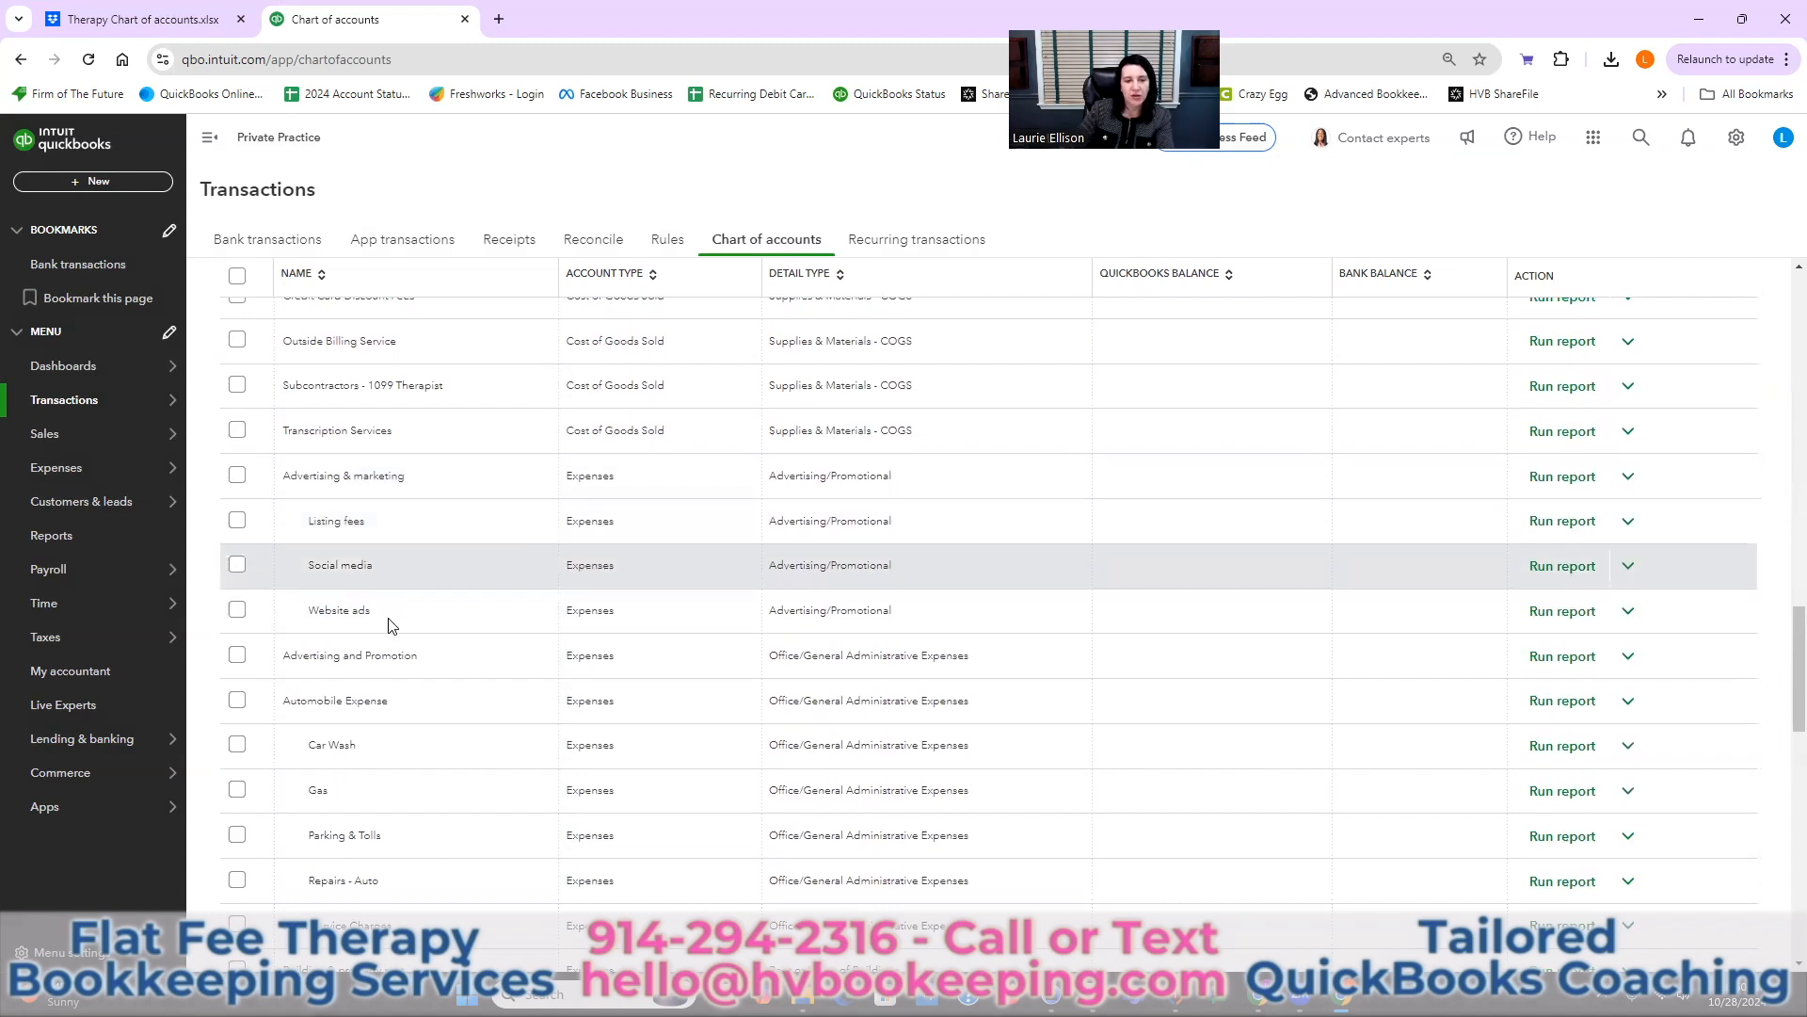
scroll(391, 621, down, 2)
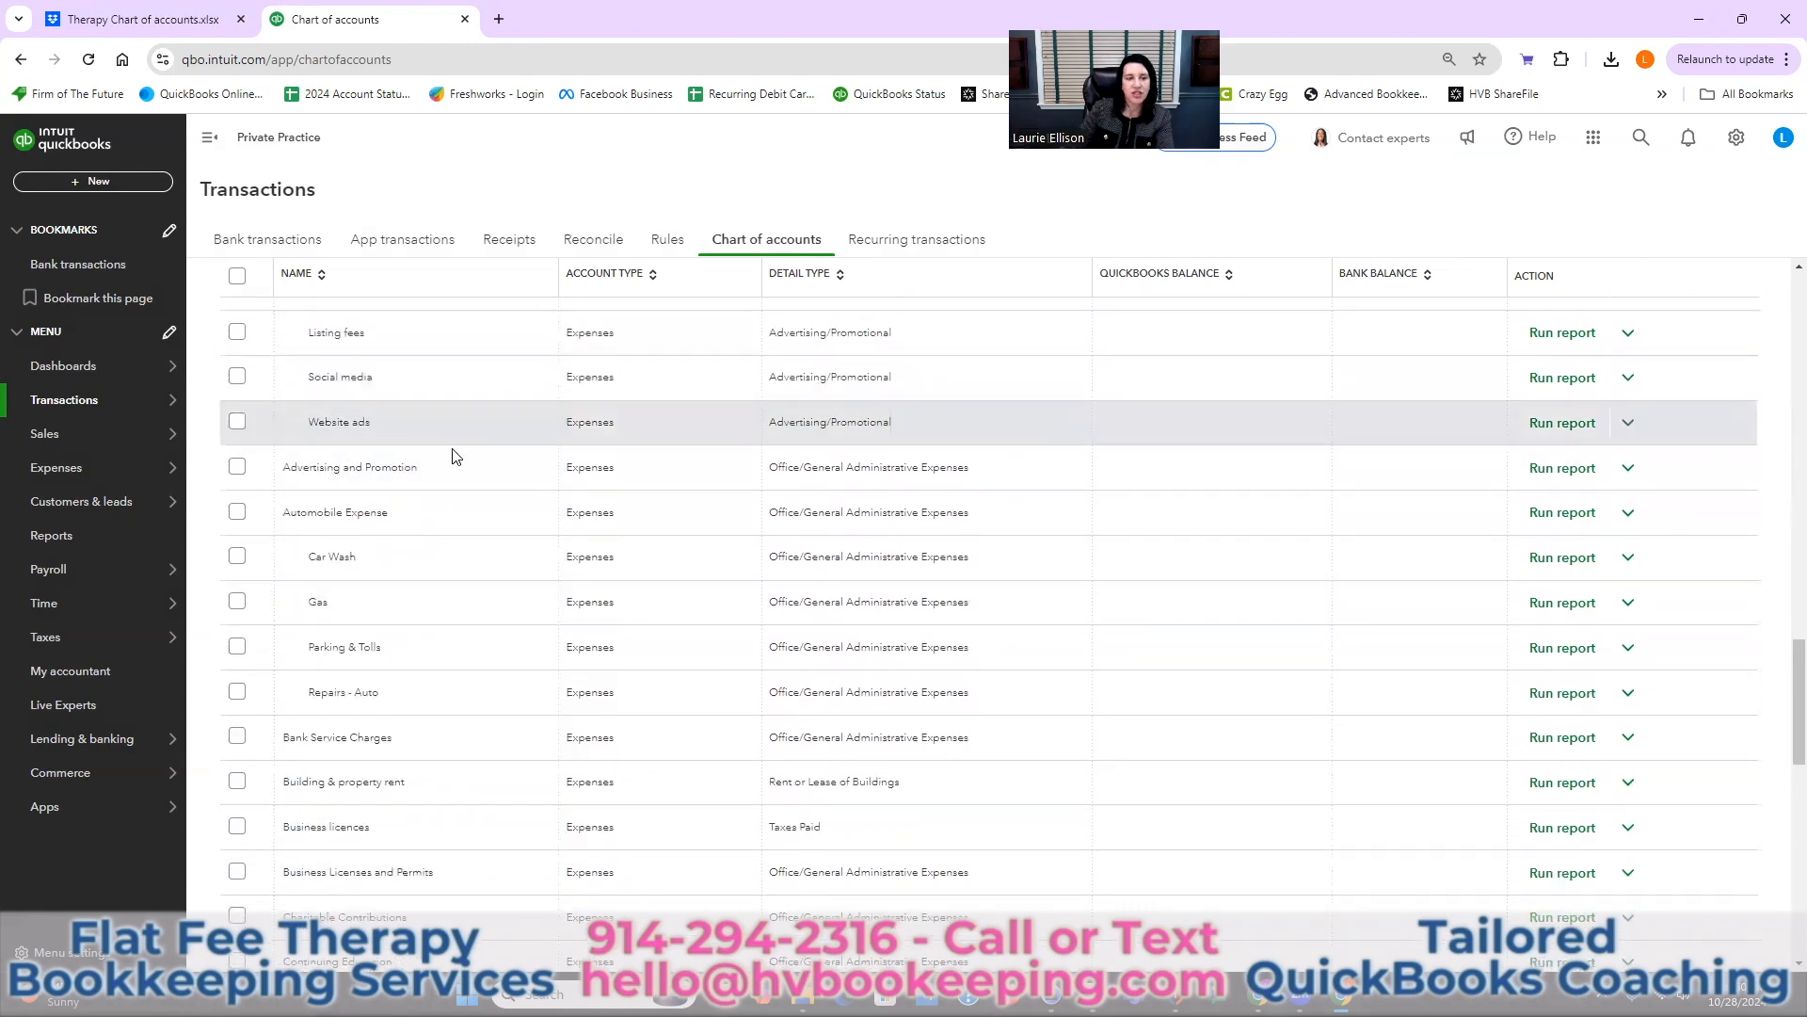
scroll(436, 451, up, 3)
scroll(426, 701, down, 2)
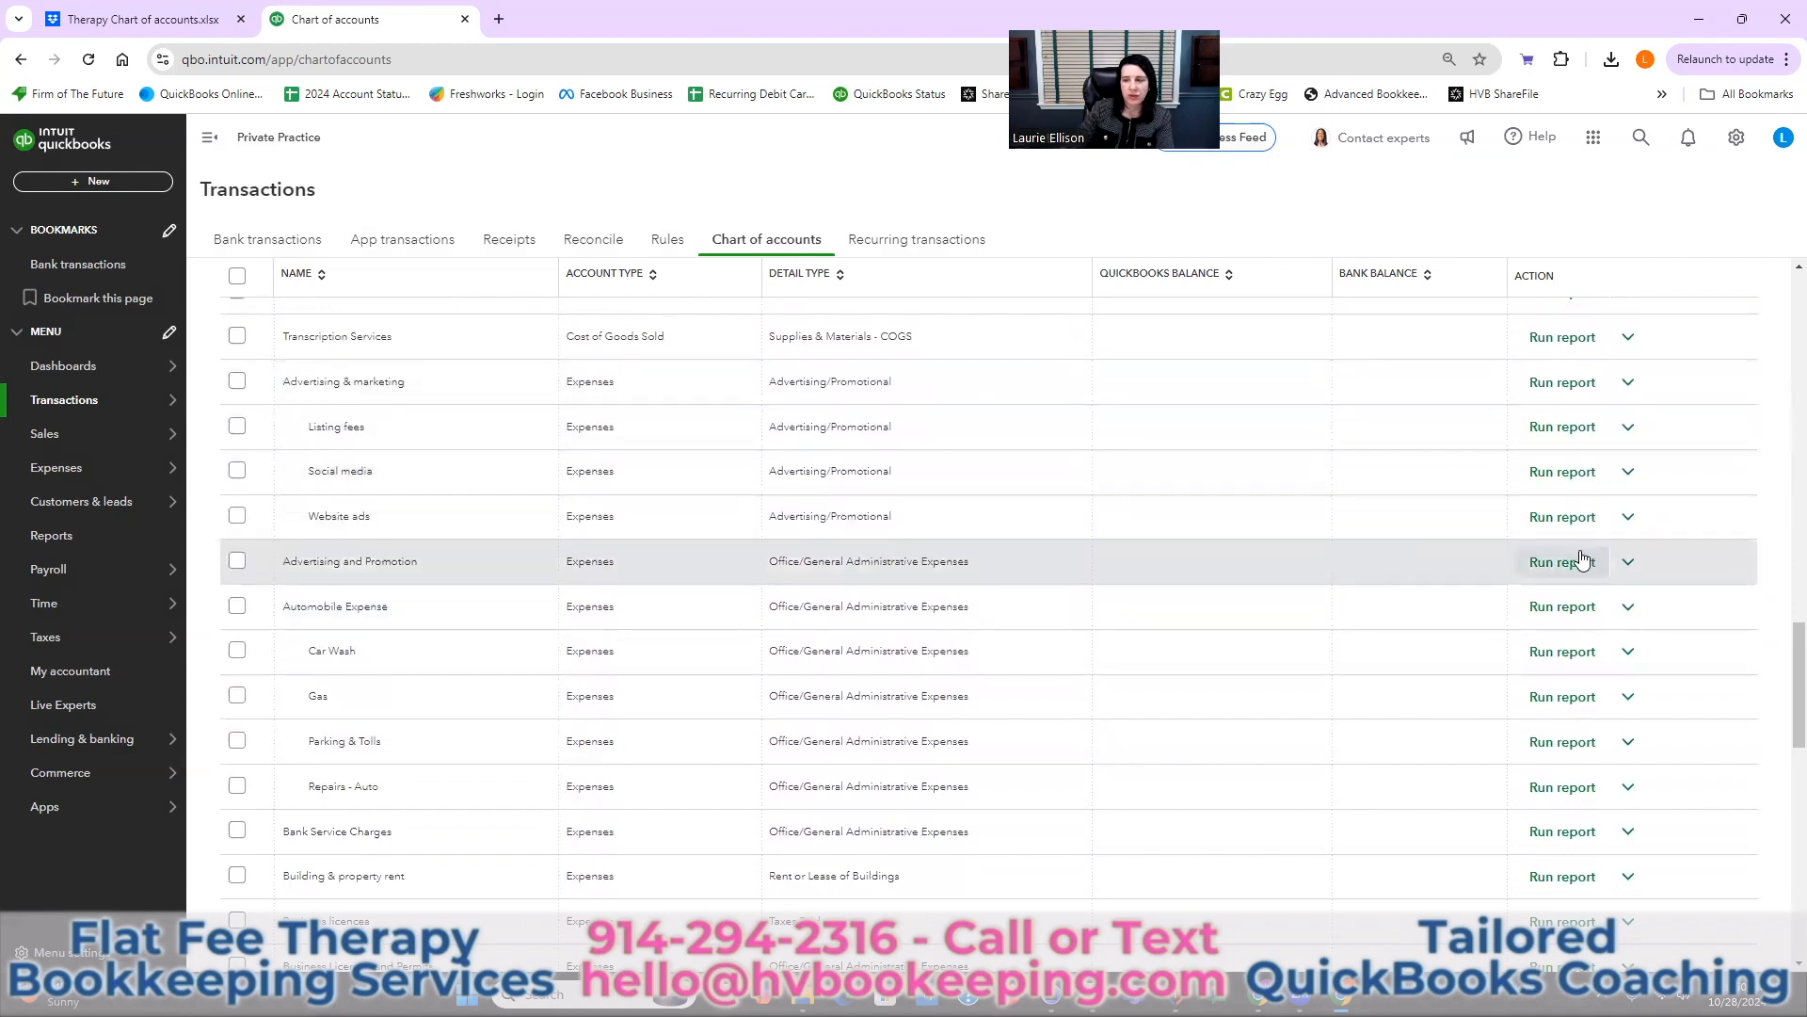
click(1629, 564)
click(1559, 629)
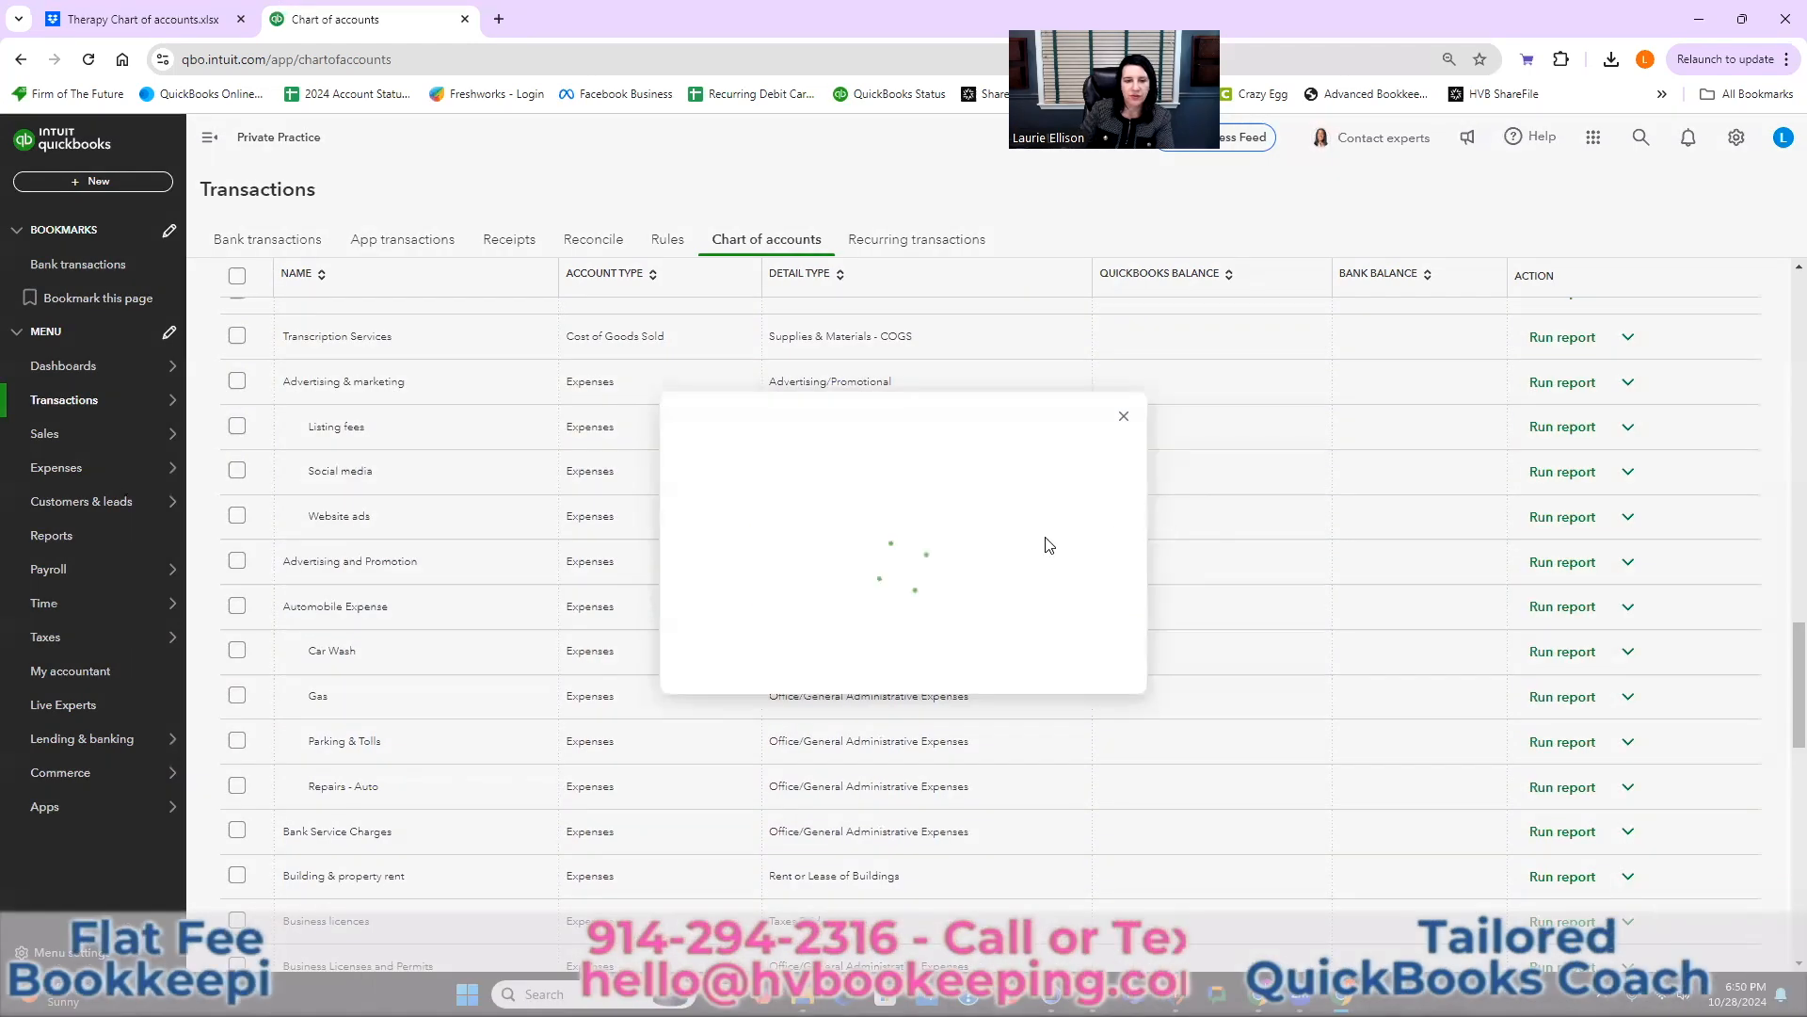
click(1033, 628)
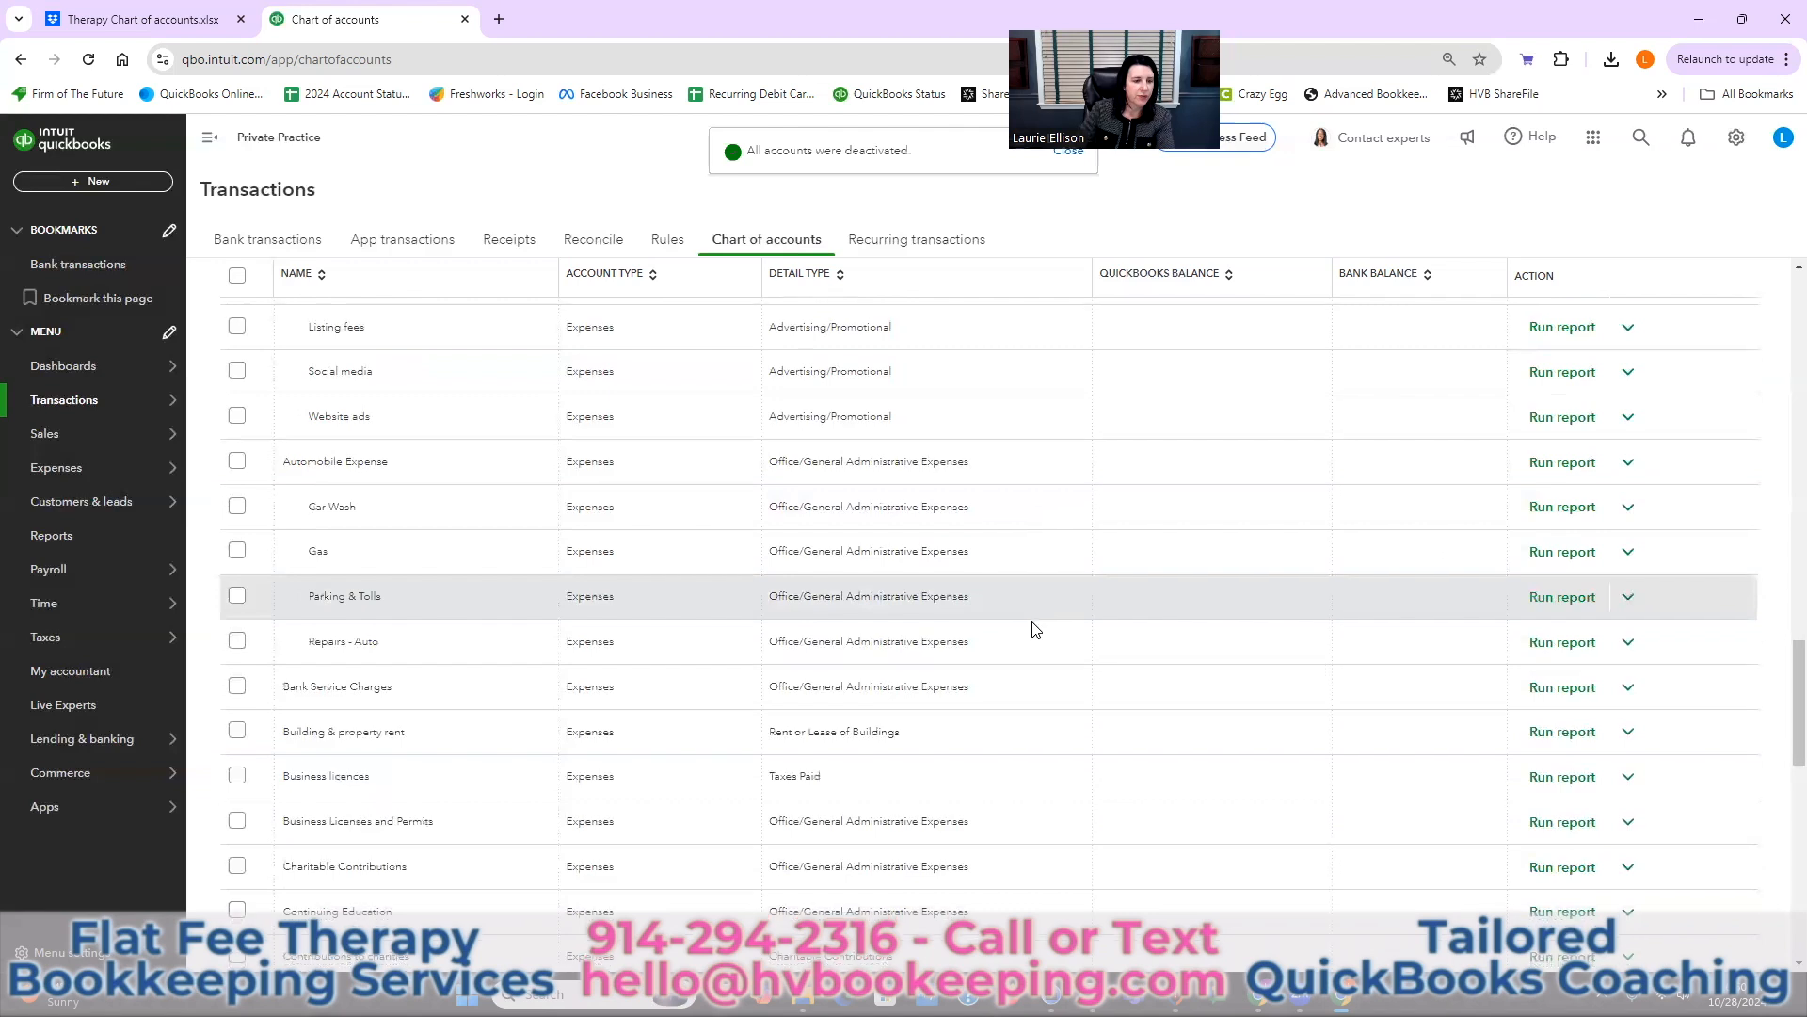
- Make the Contributions to charities expense account inactive
scroll(1033, 626, down, 1)
scroll(1033, 626, down, 1)
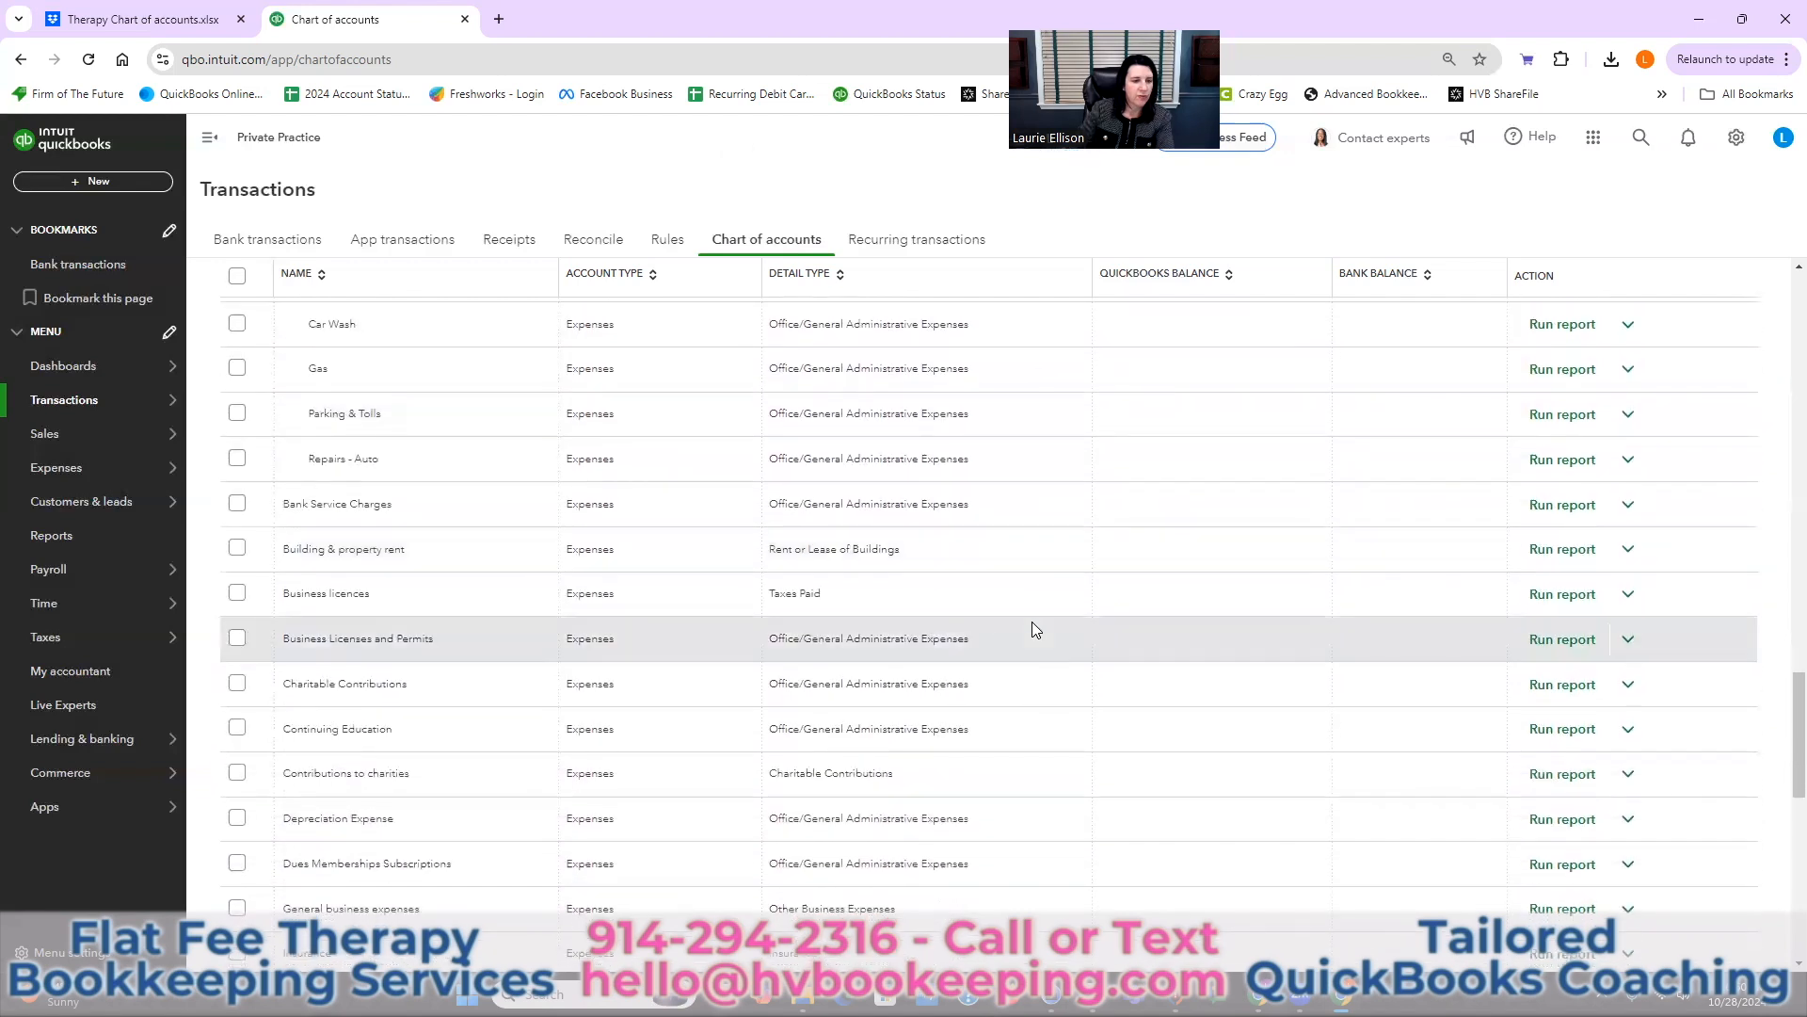
scroll(1032, 621, down, 1)
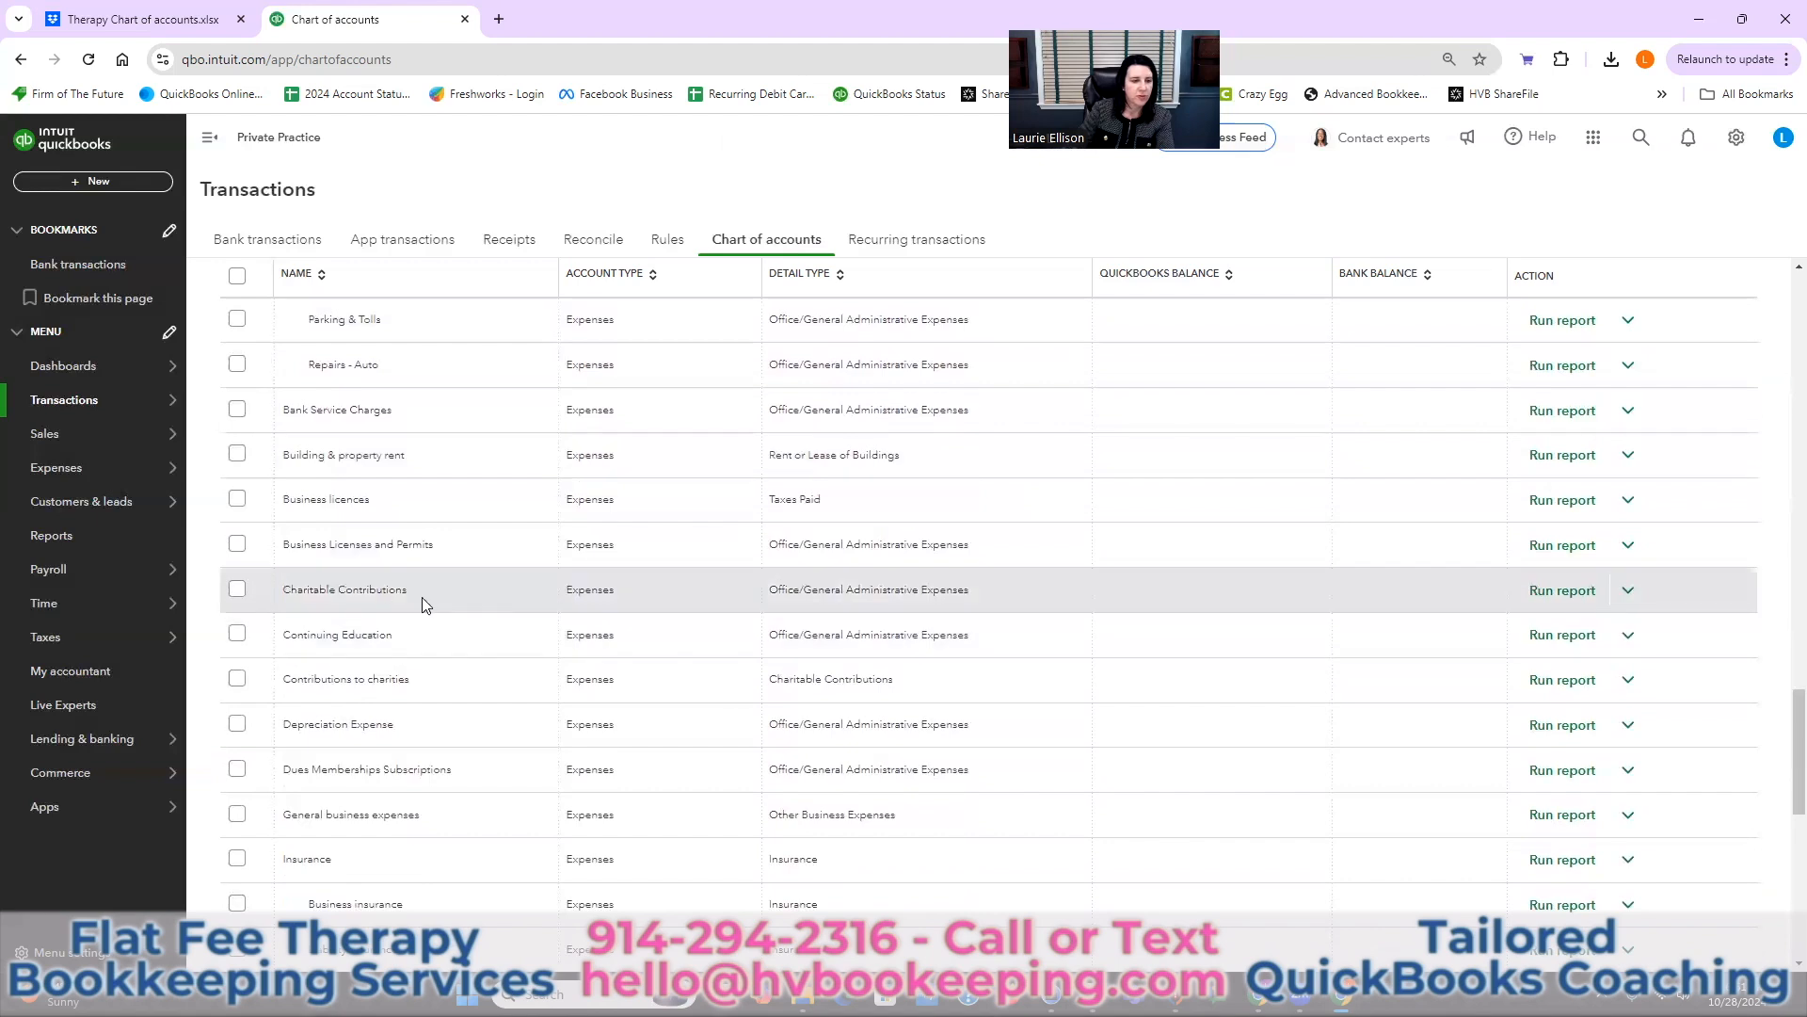
scroll(422, 597, down, 1)
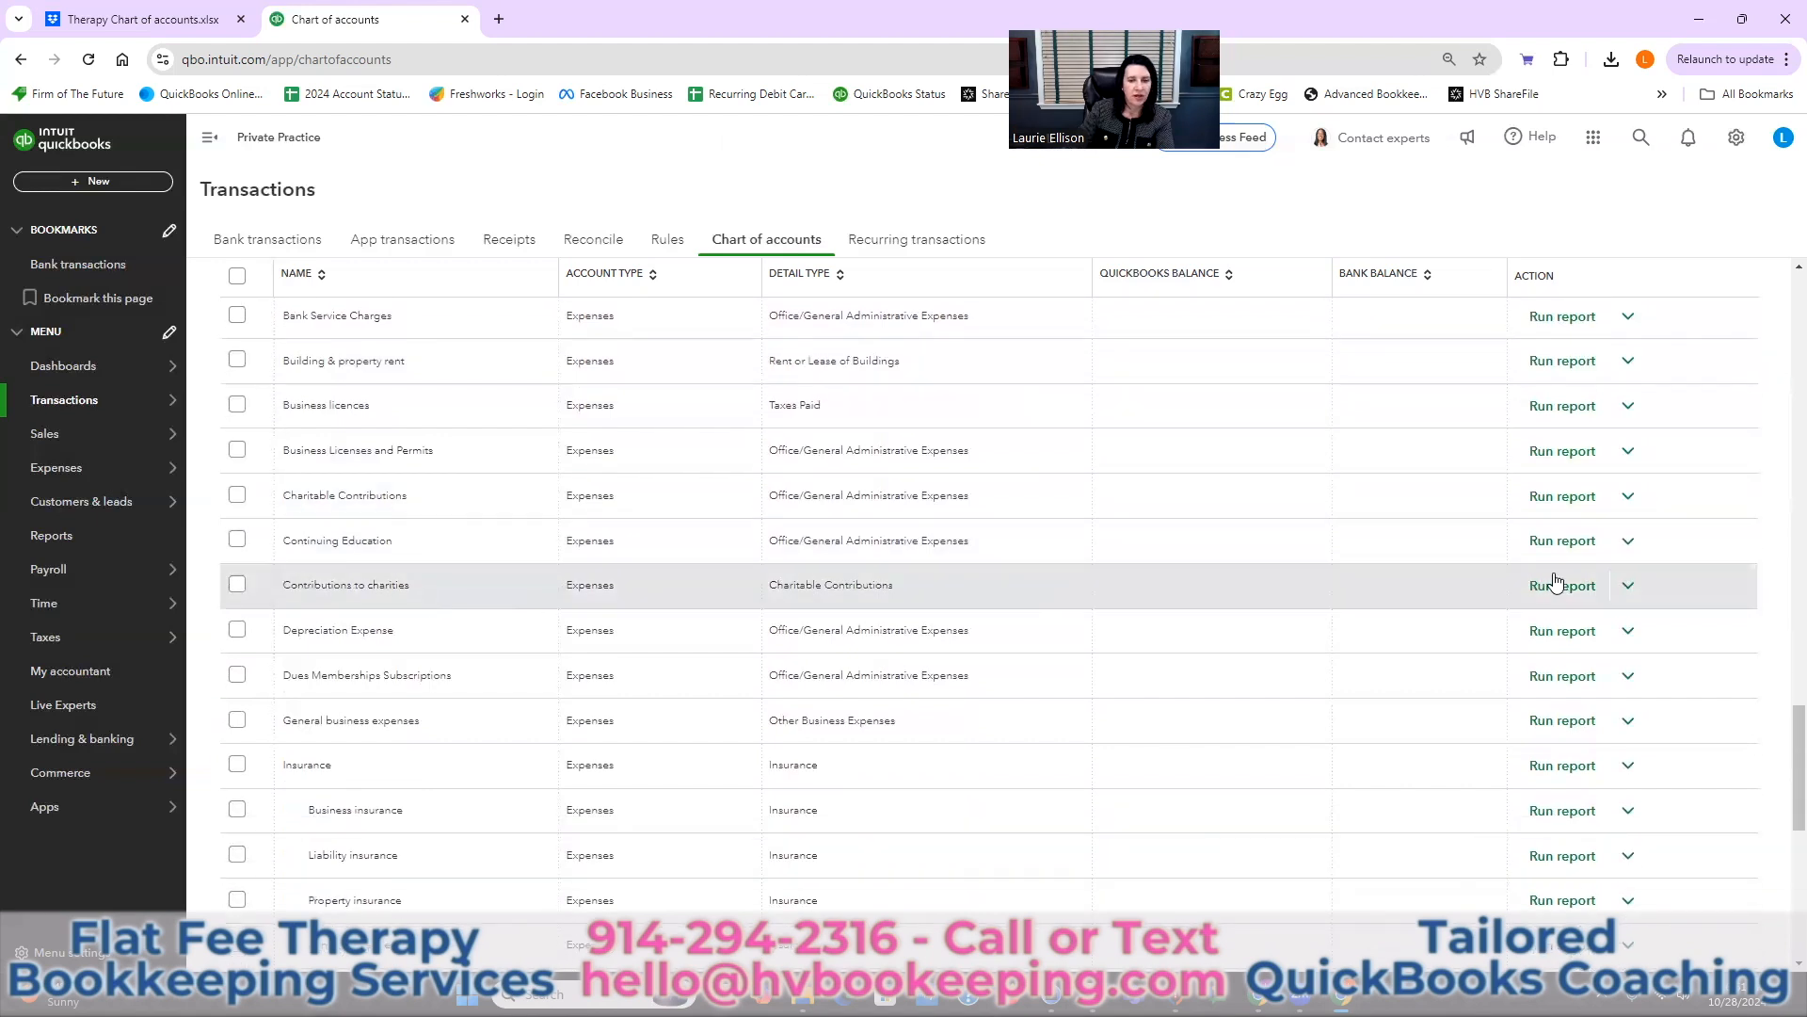
click(1627, 586)
click(1534, 656)
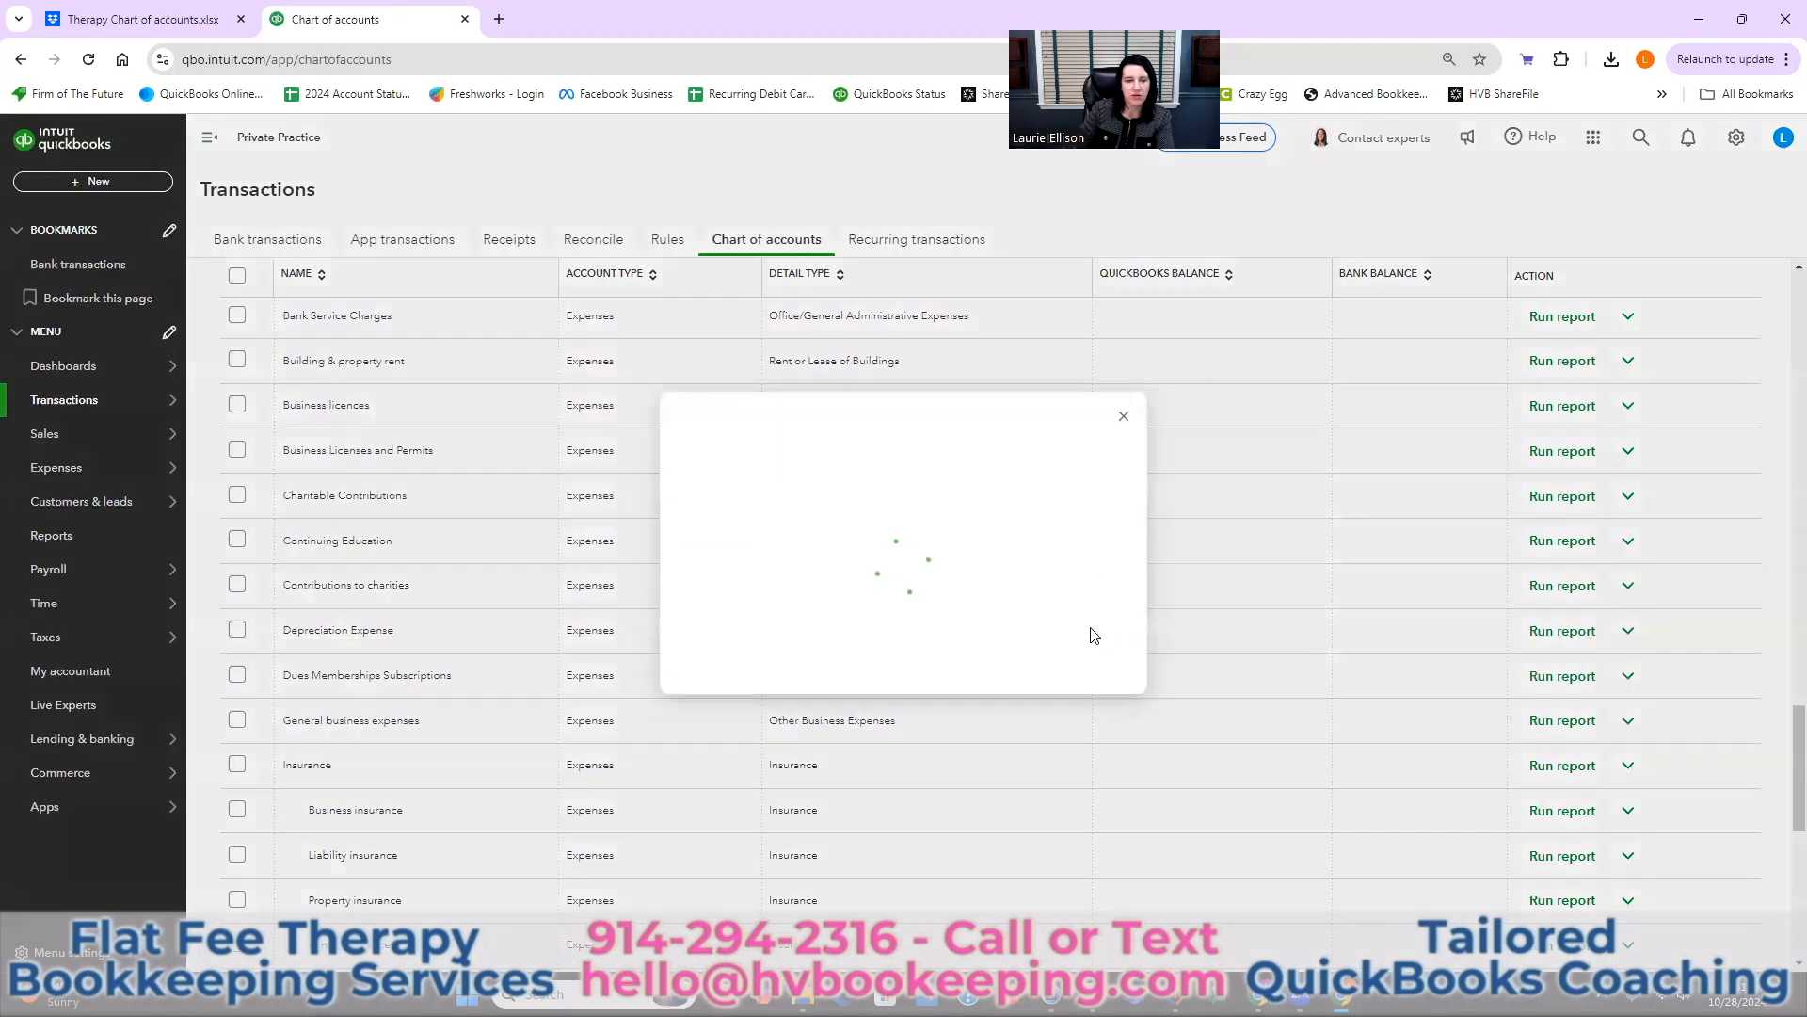
click(1035, 623)
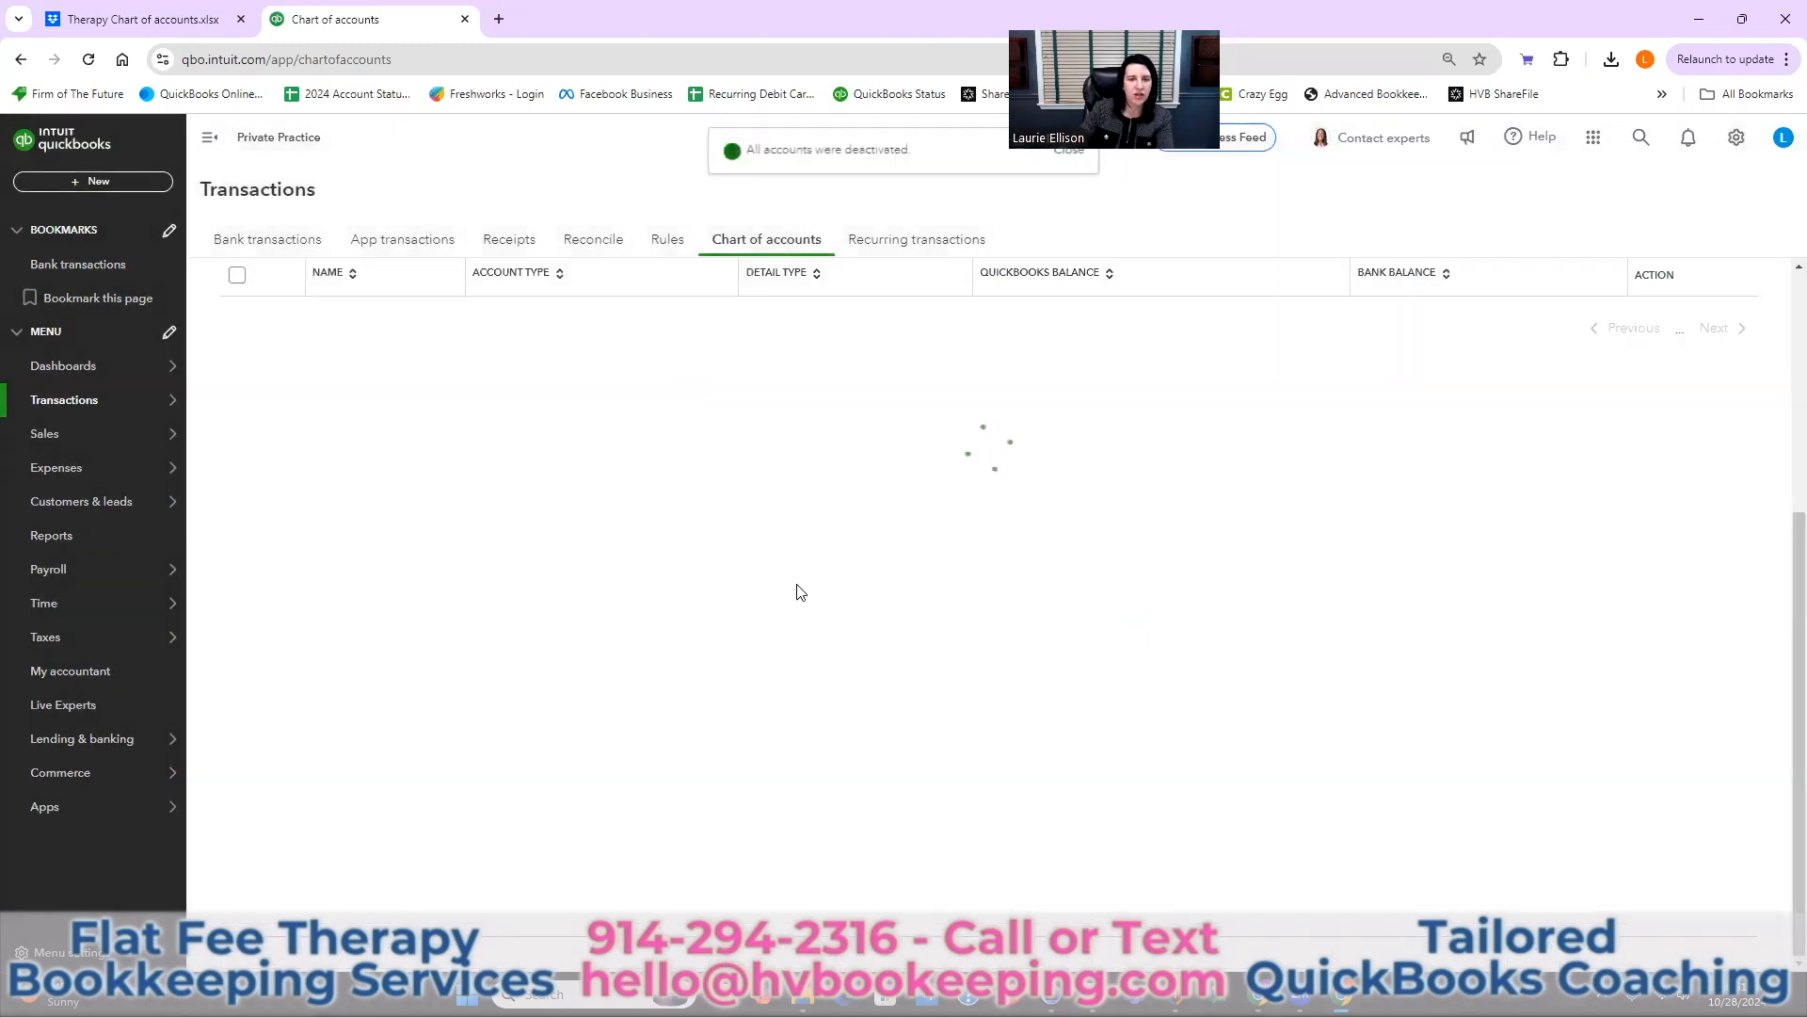
- Check the insurance accounts against the therapy spreadsheet and batch-deactivate the Insurance account with its Business, Liability, Property and Rental insurance subaccounts
scroll(809, 670, down, 1)
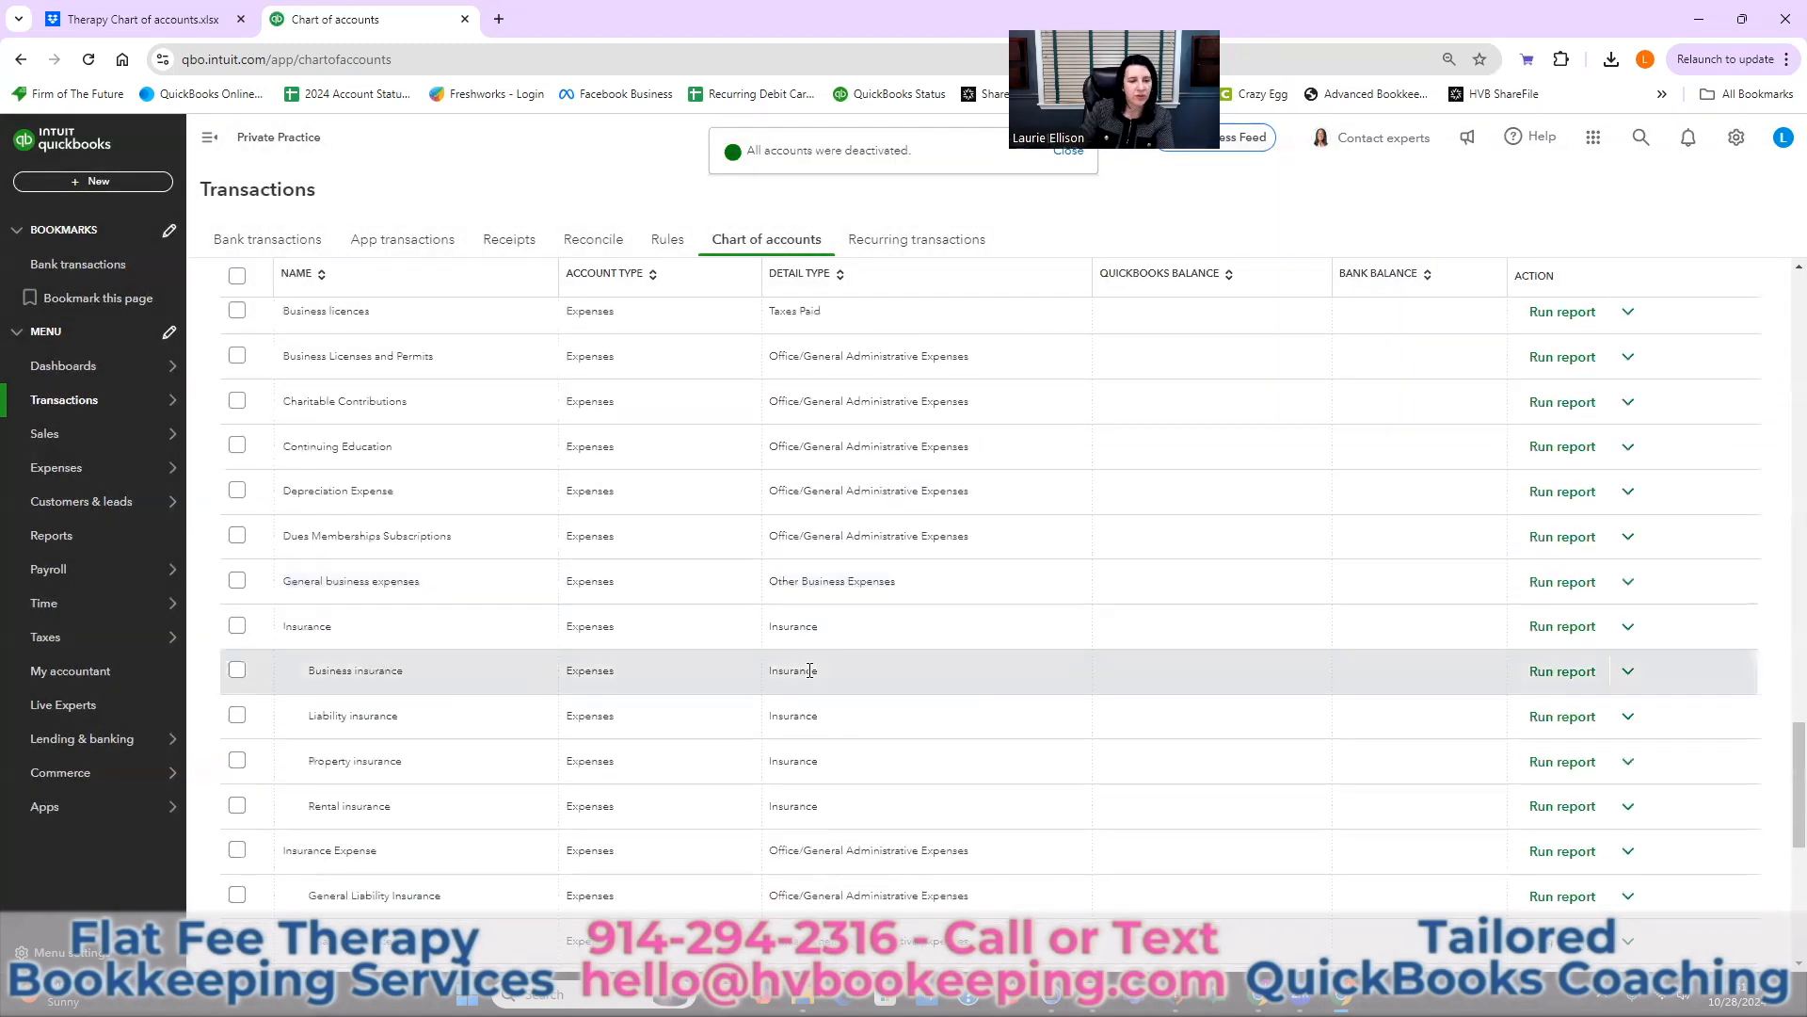
scroll(809, 670, down, 3)
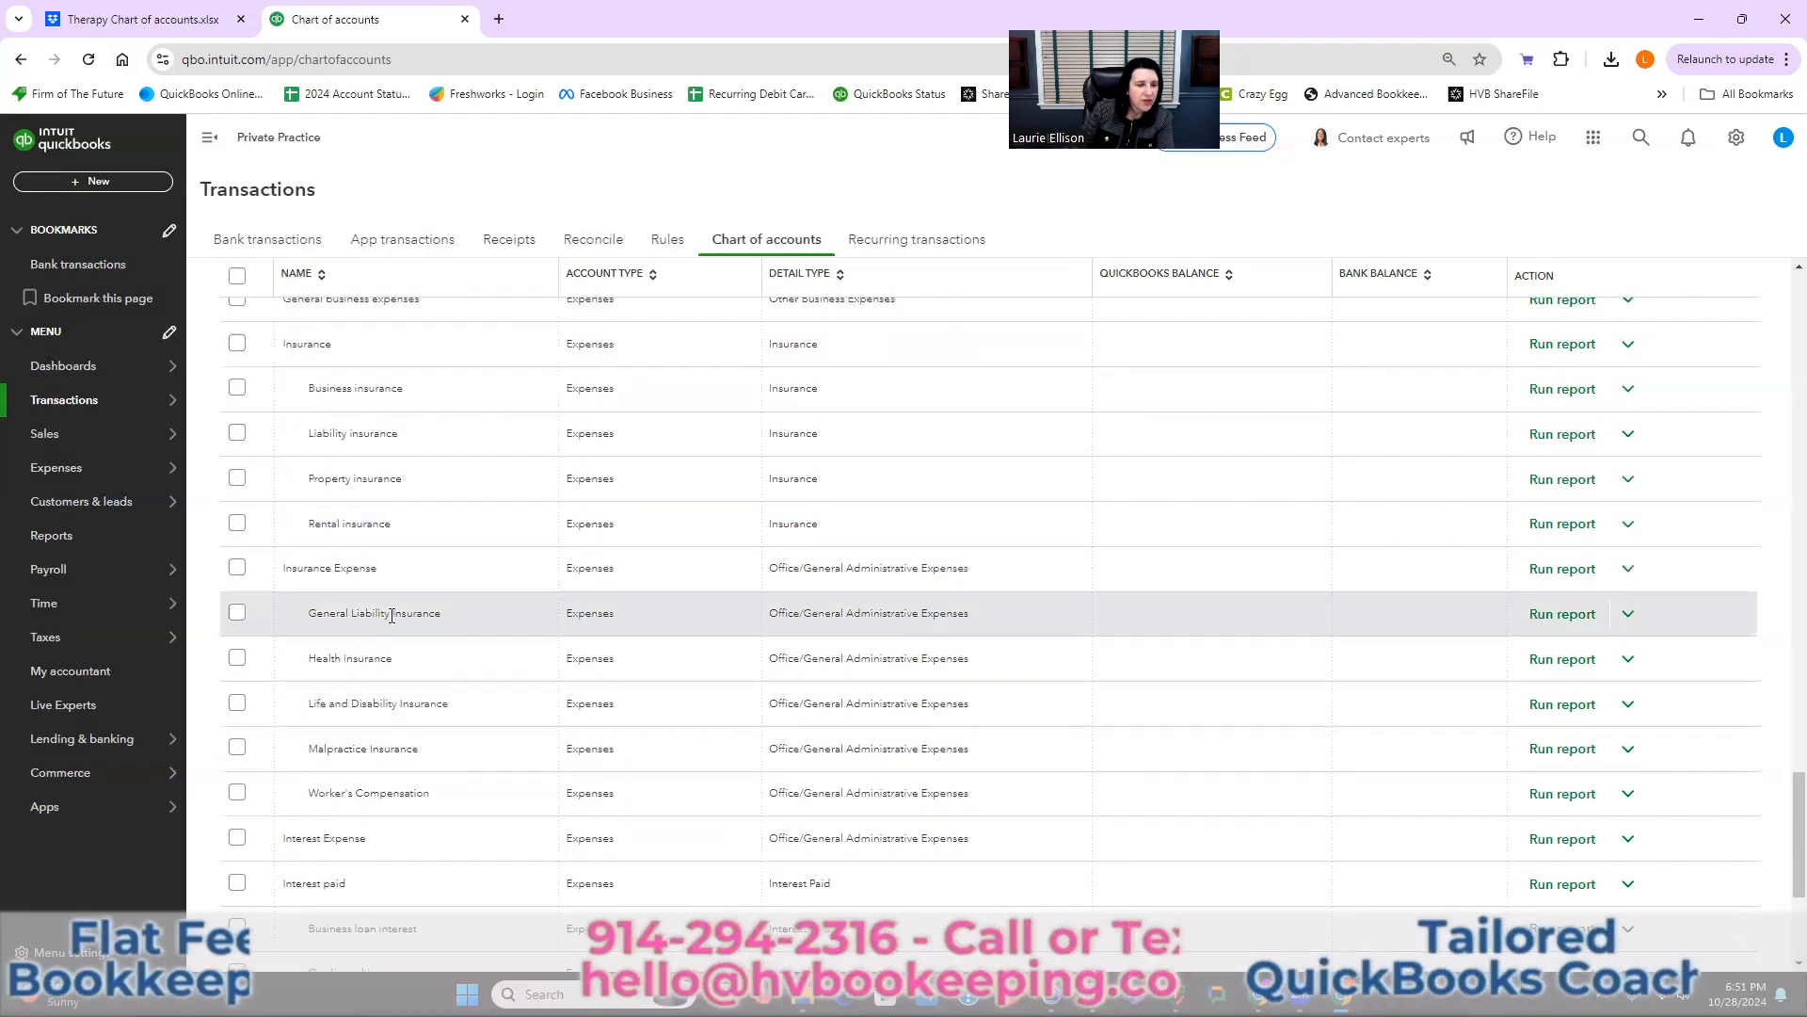
click(193, 26)
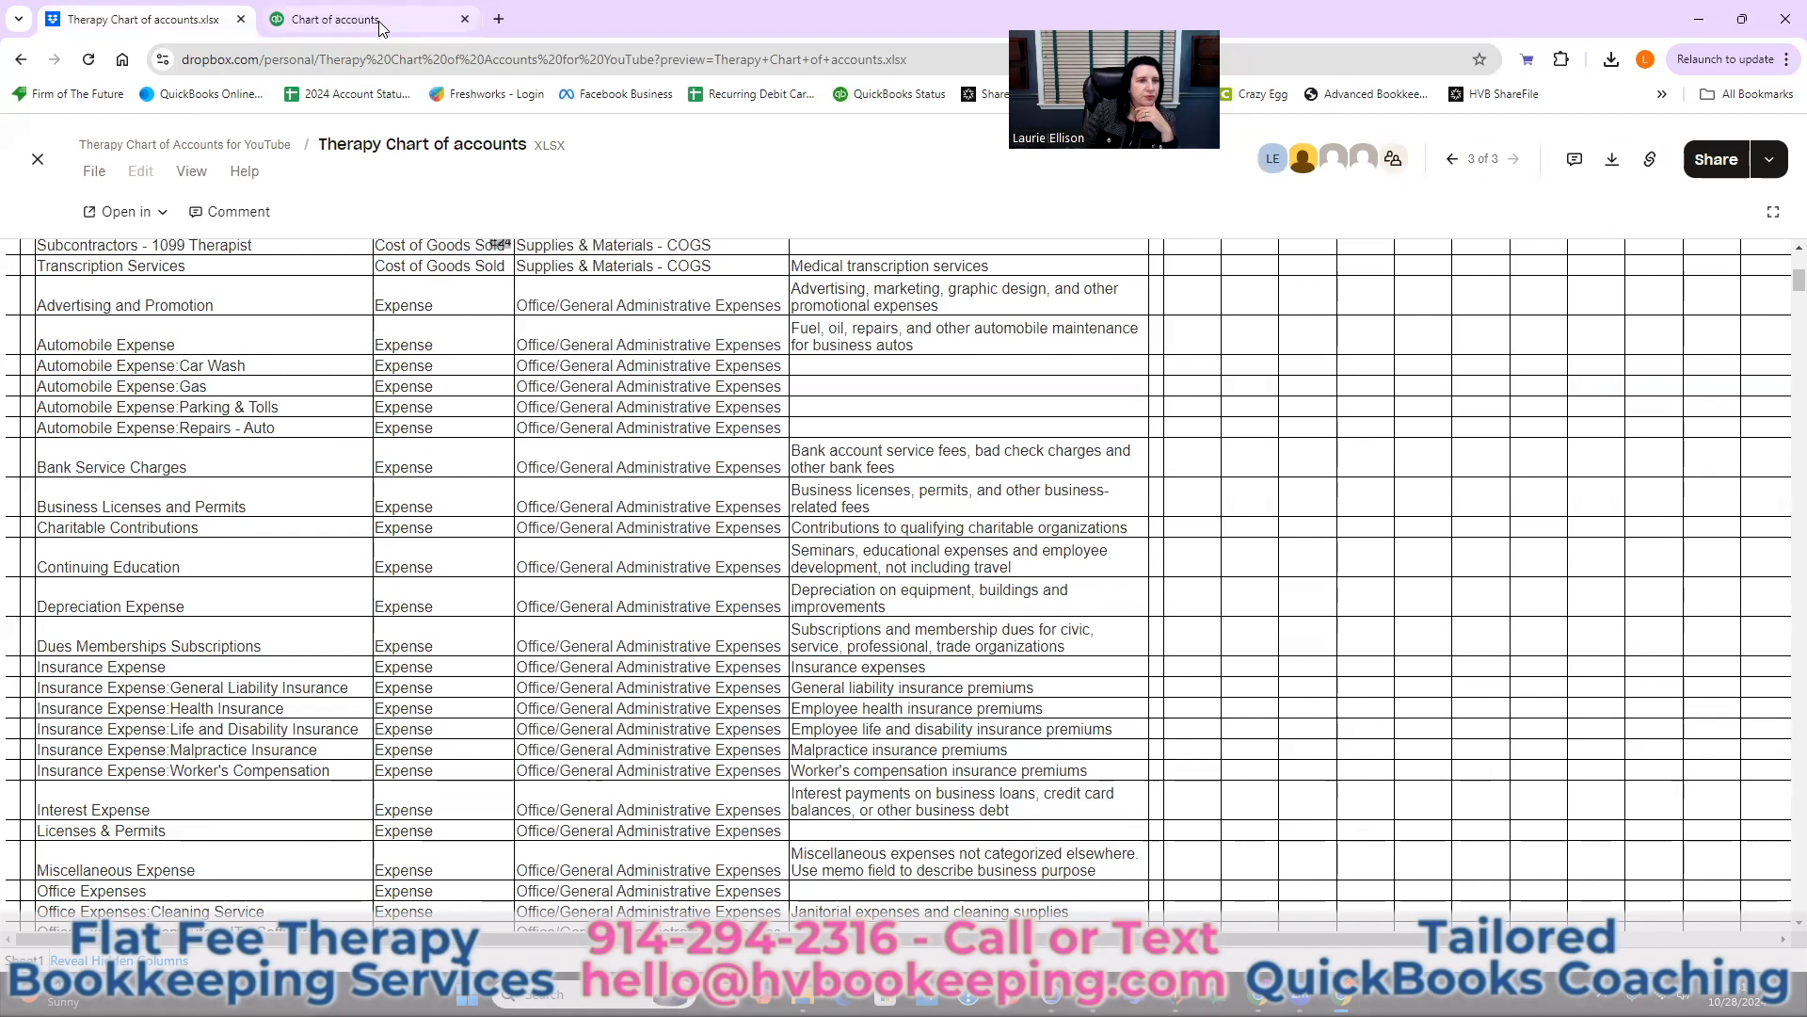
click(335, 20)
click(236, 523)
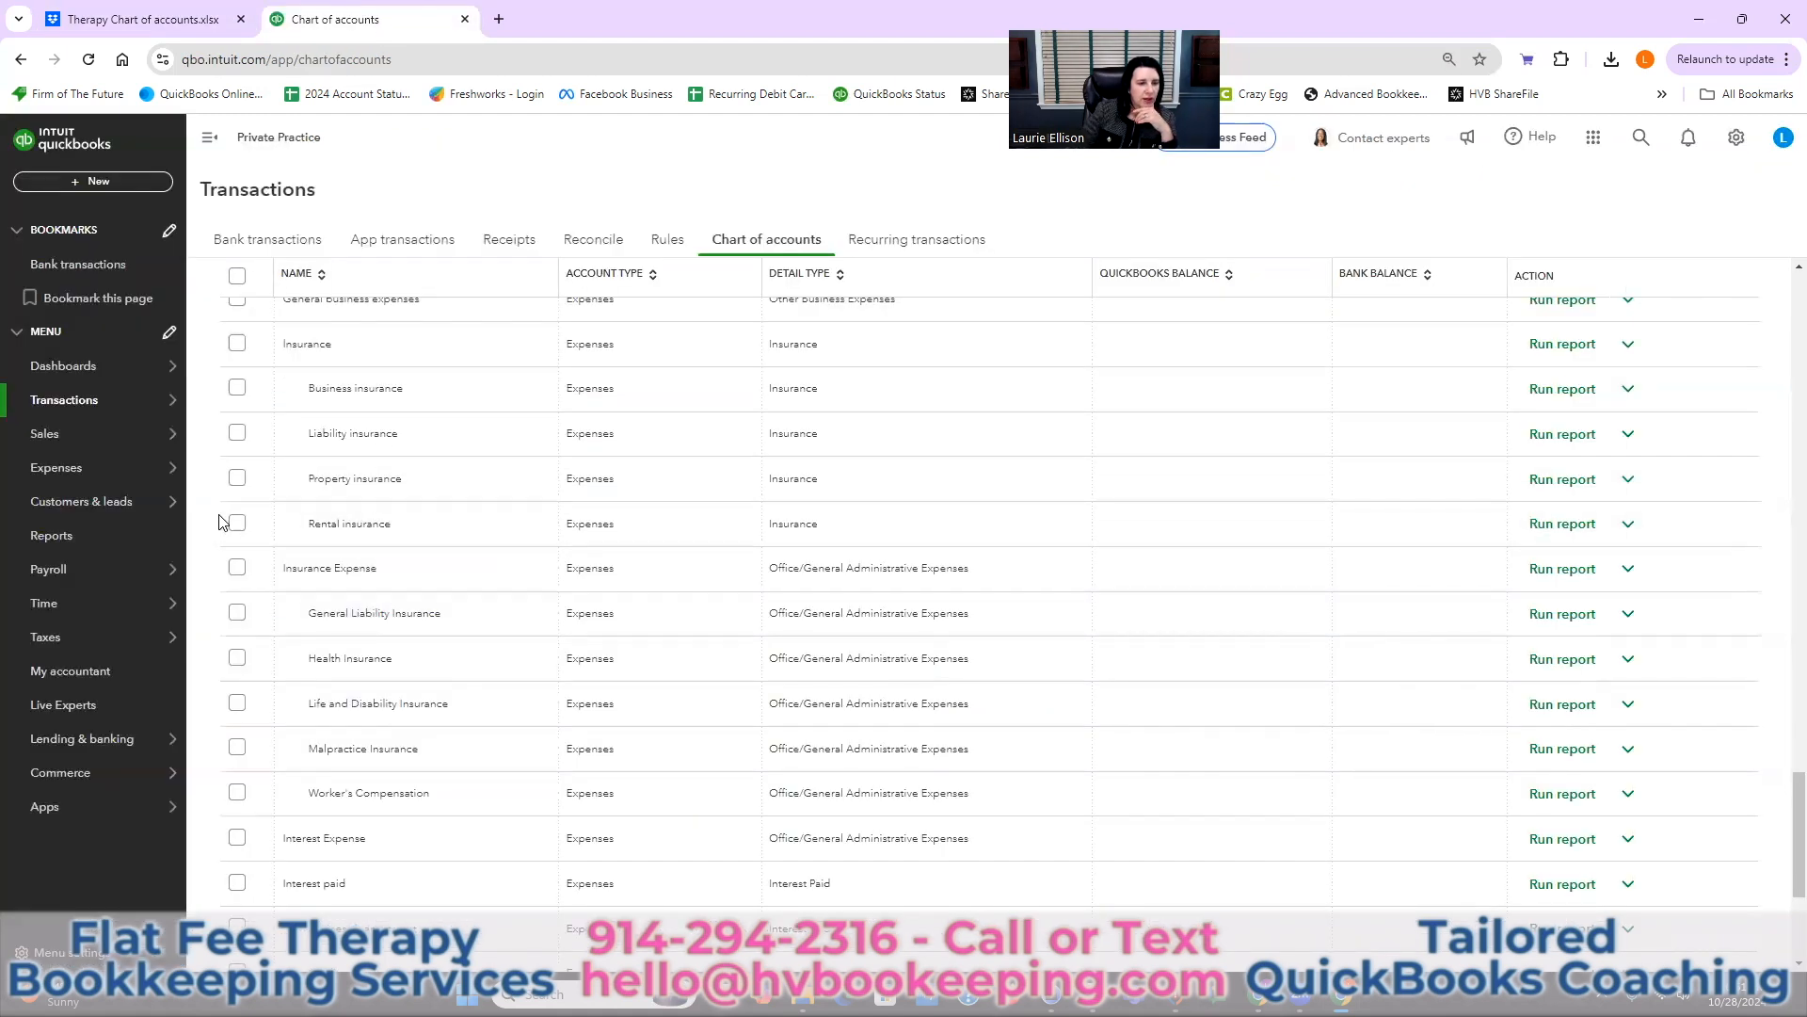
click(236, 478)
click(236, 433)
click(237, 388)
click(236, 343)
scroll(415, 493, up, 15)
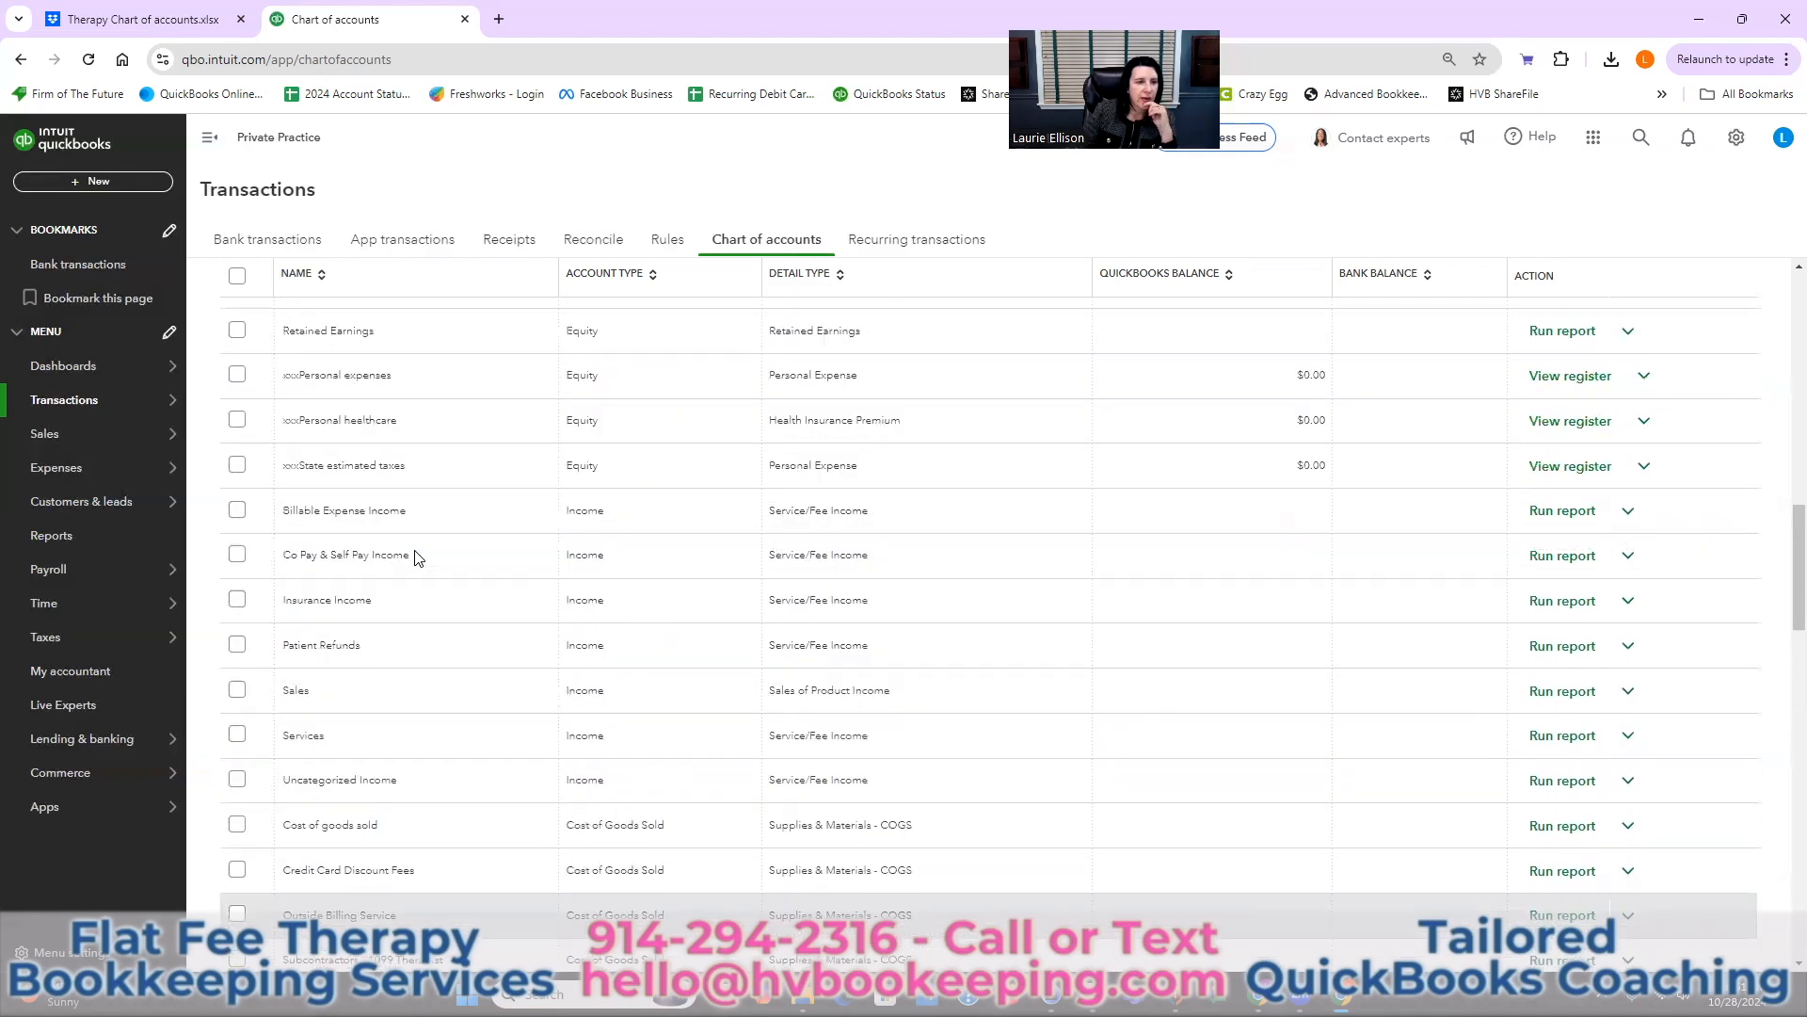
click(282, 557)
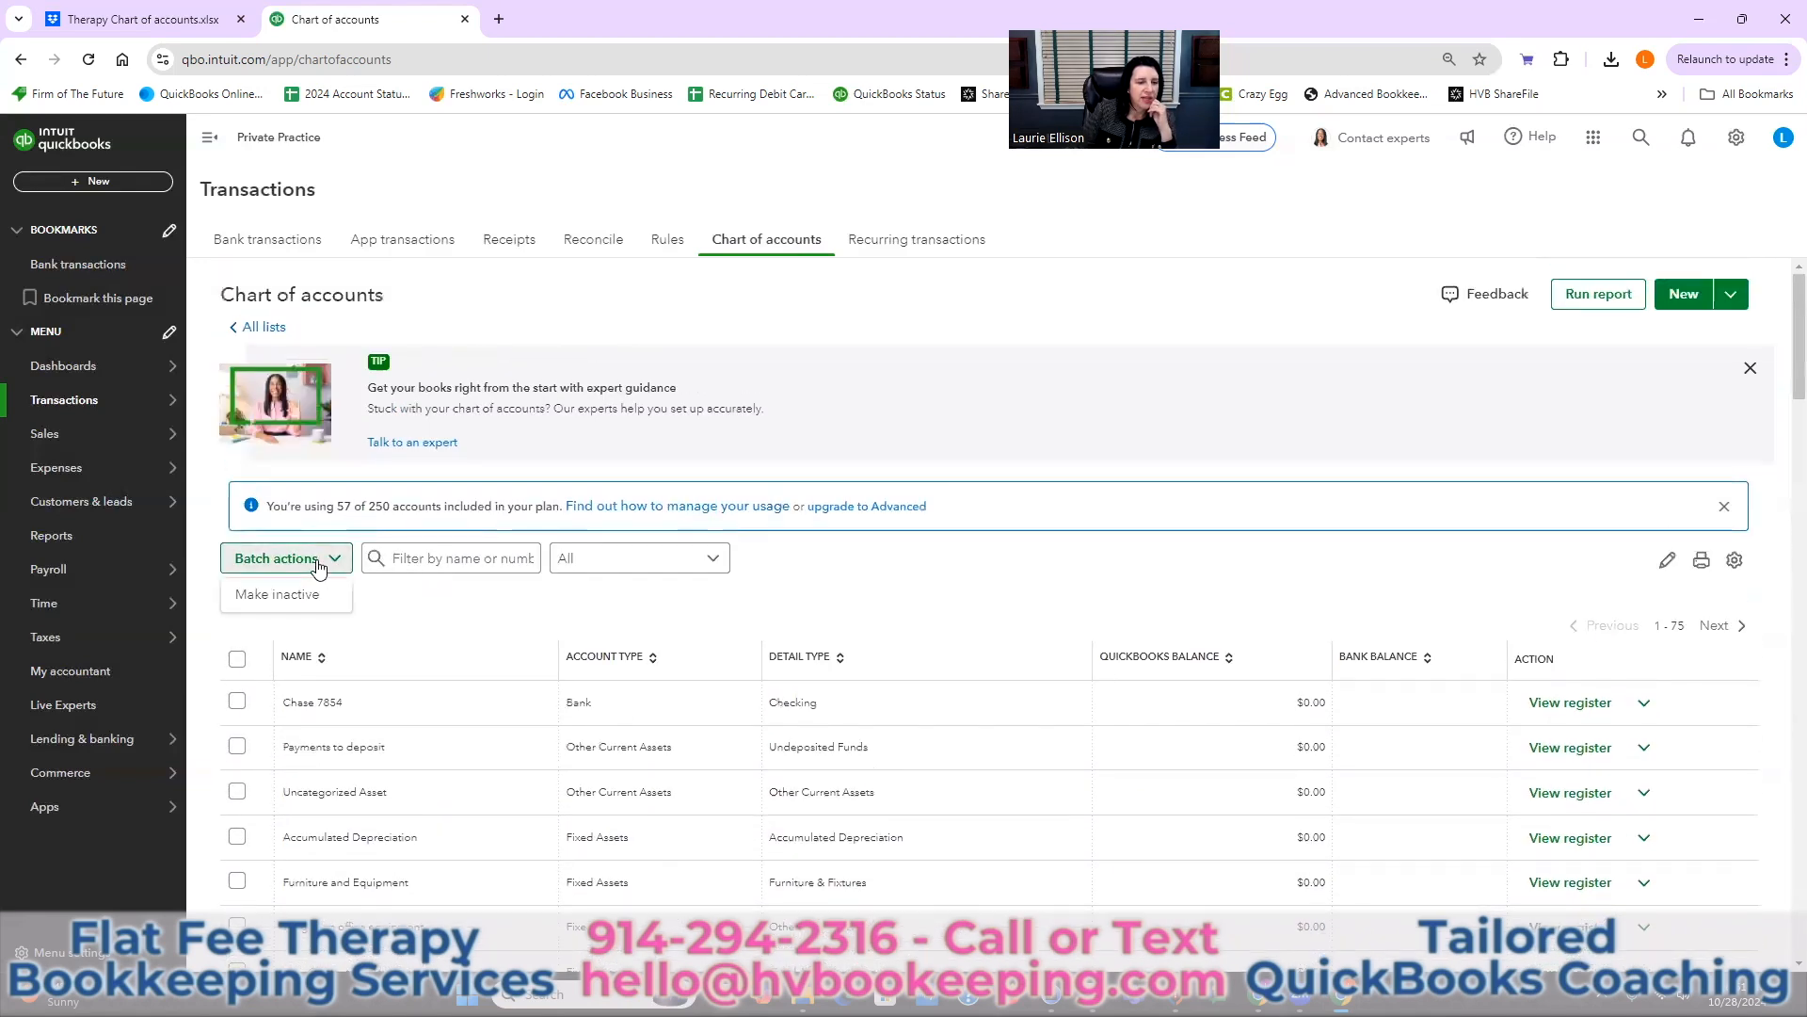
click(304, 593)
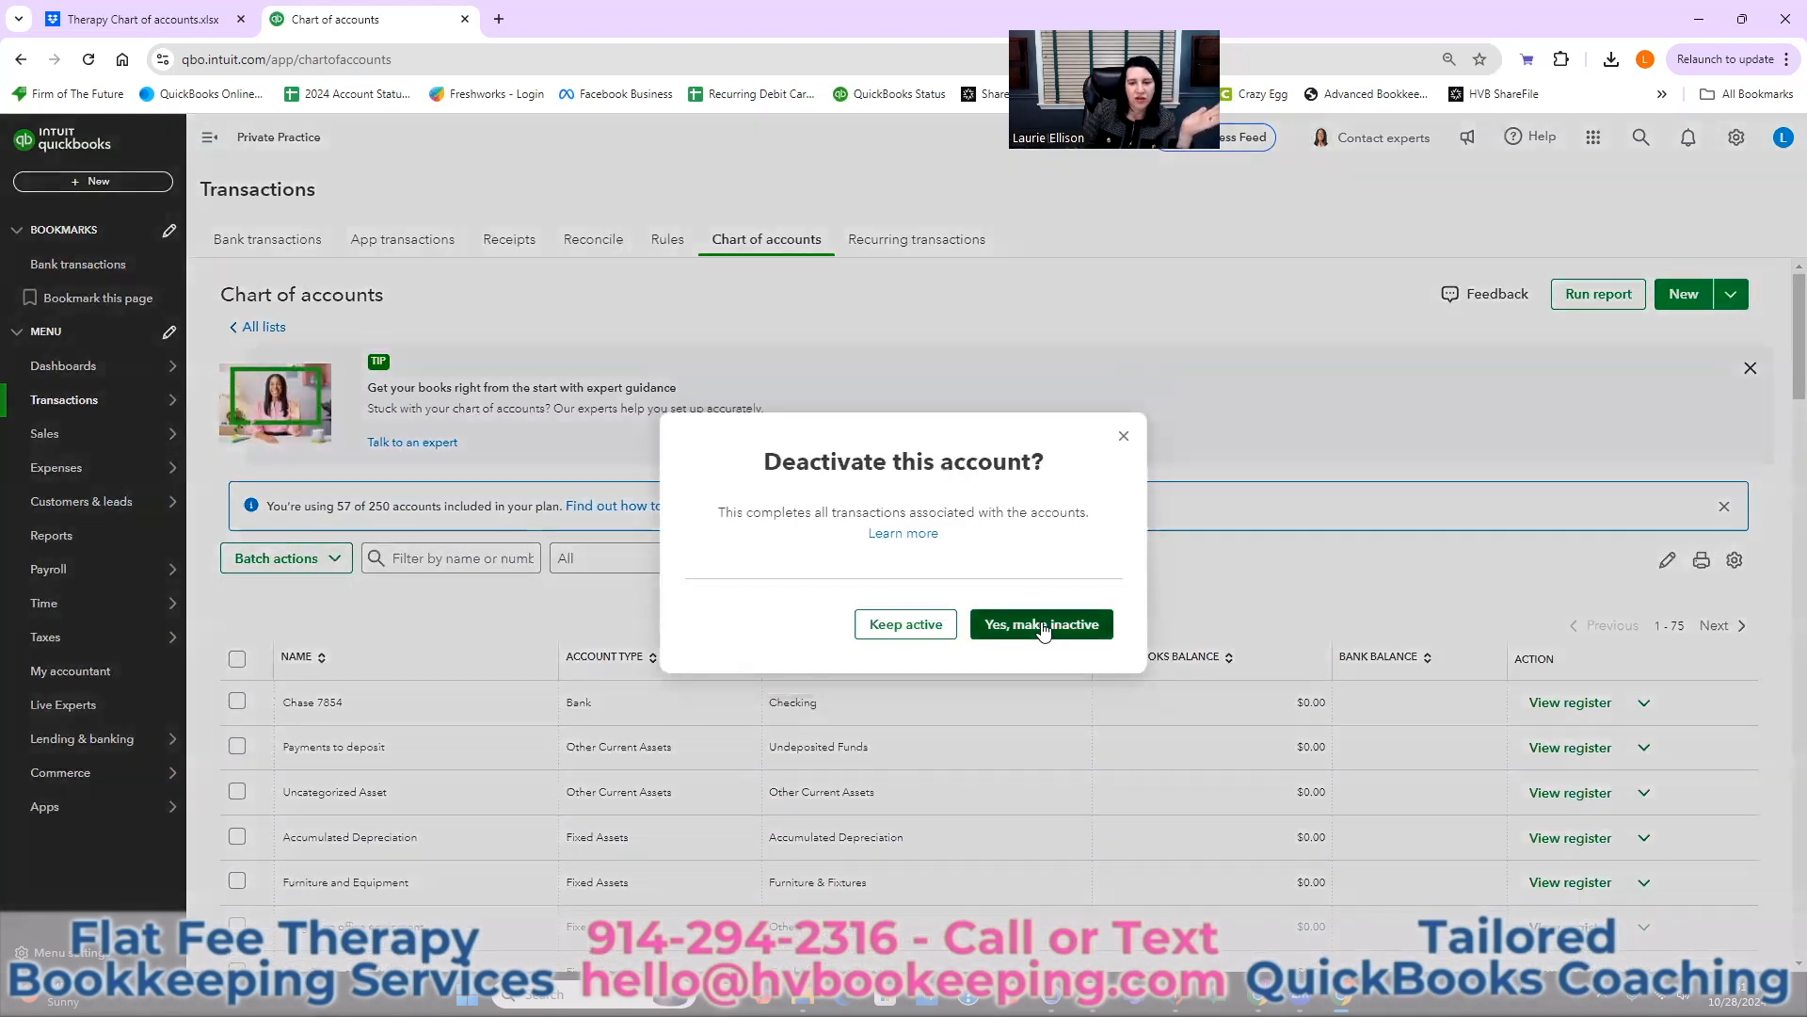
click(1040, 626)
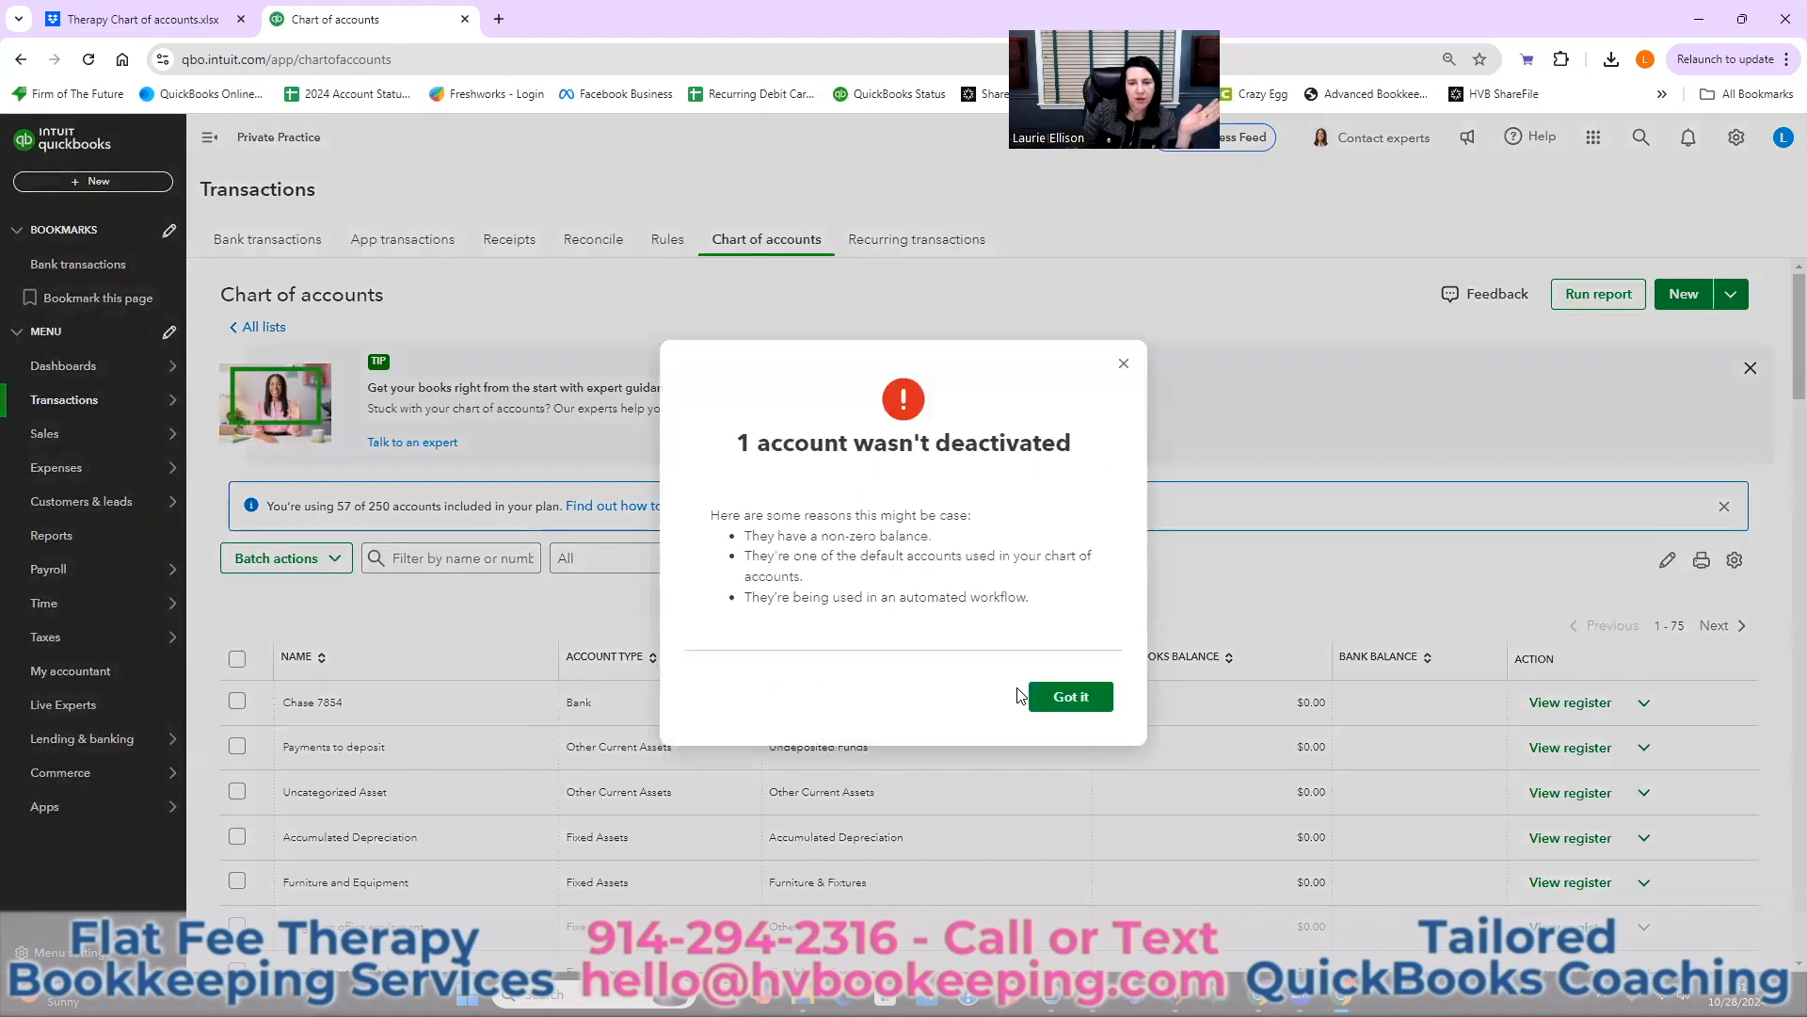
click(1069, 698)
- Rename the Insurance expense account, the one with detail type Insurance, as xxxInsurance
scroll(922, 636, down, 10)
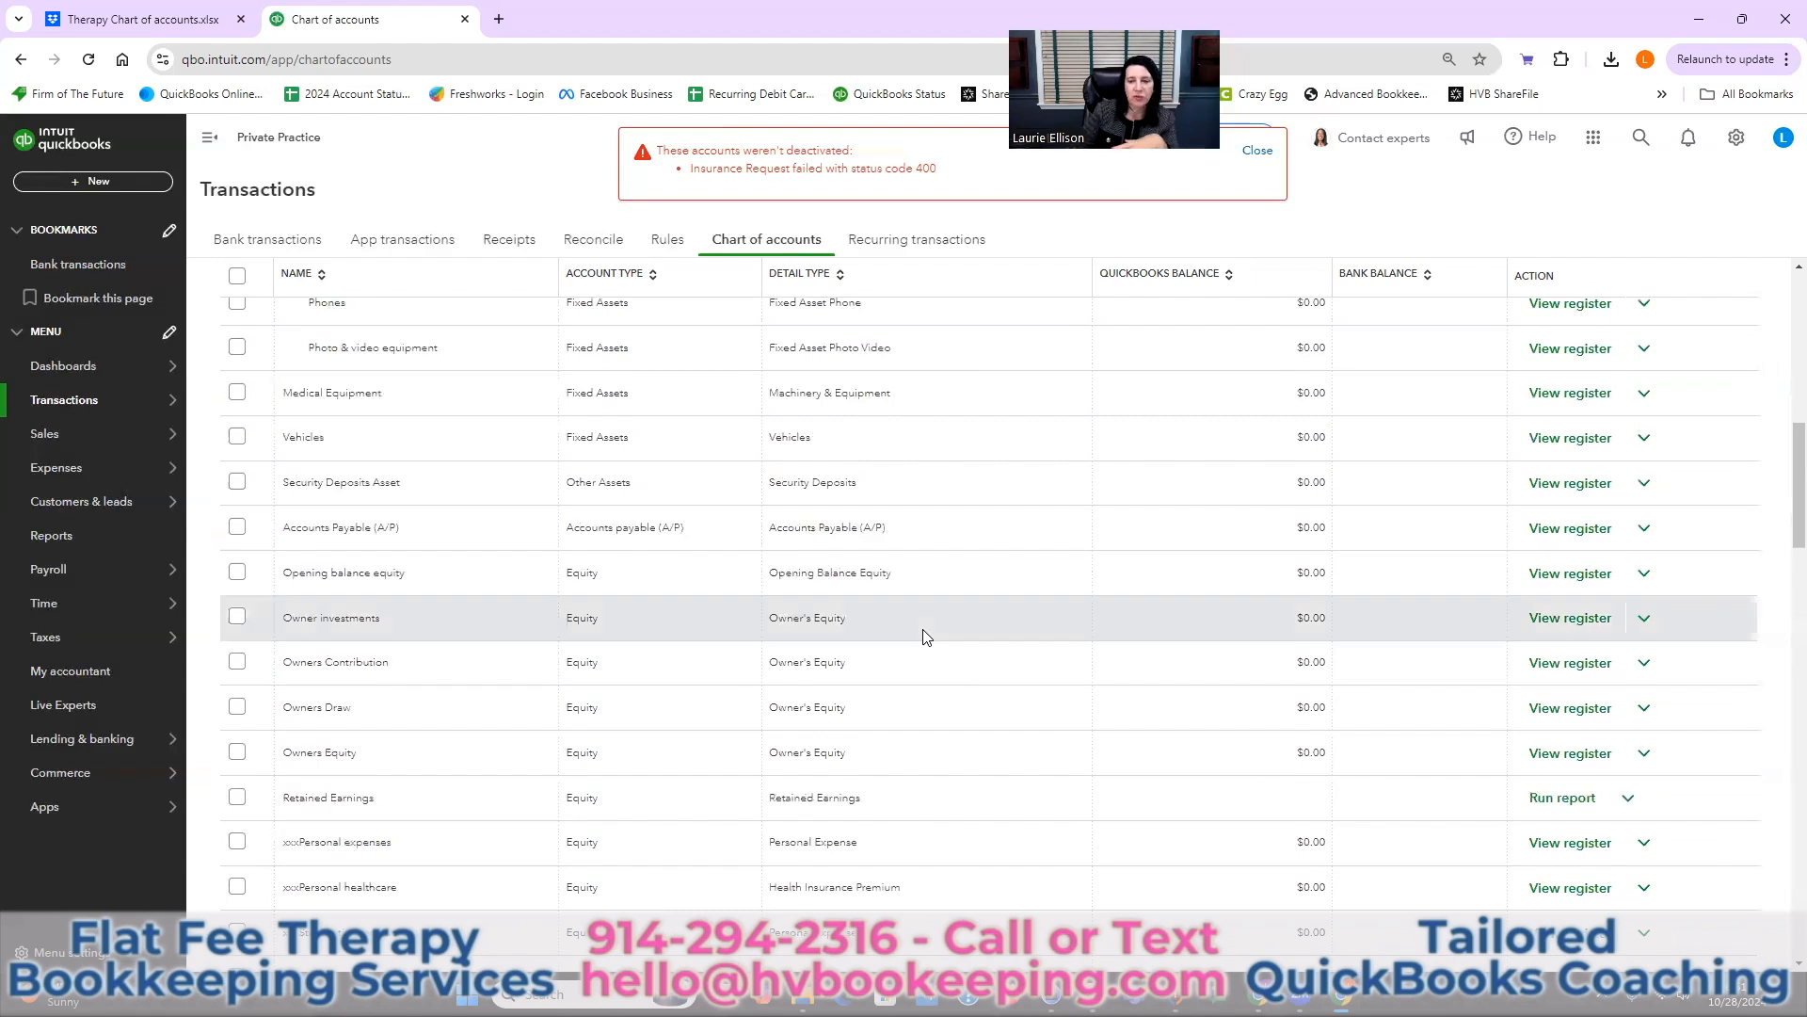
scroll(925, 637, down, 3)
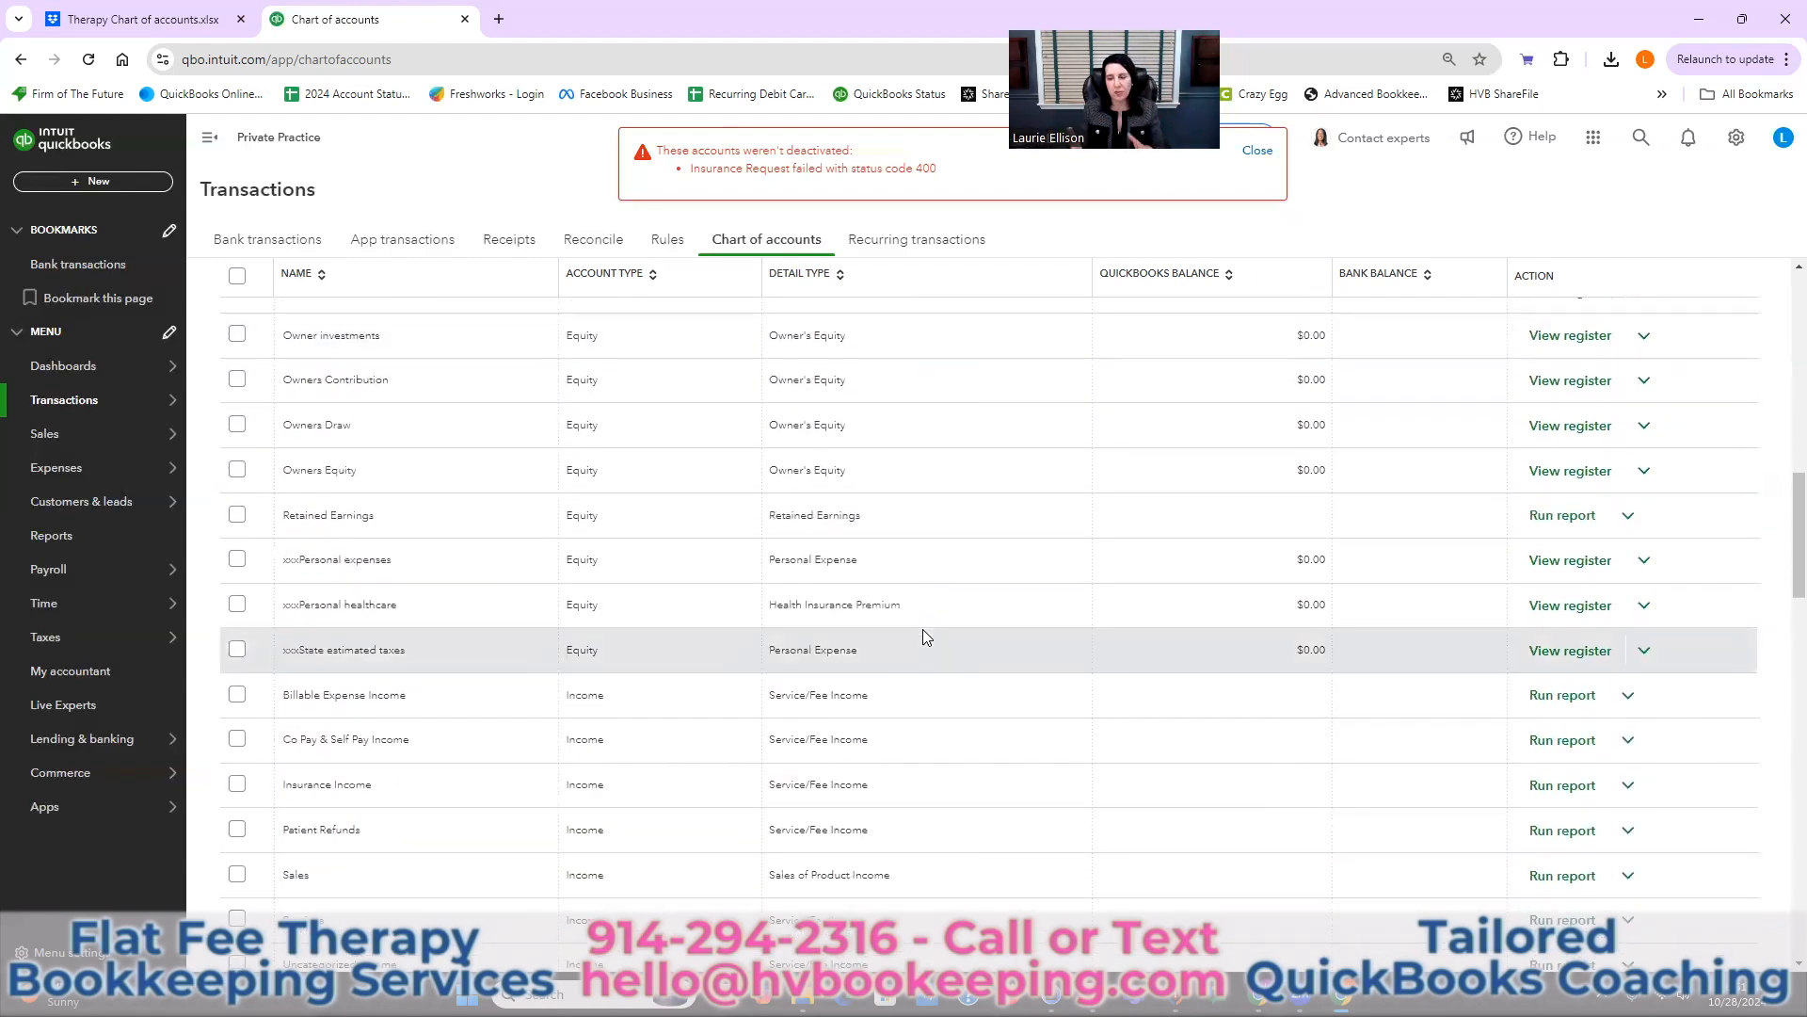
click(141, 19)
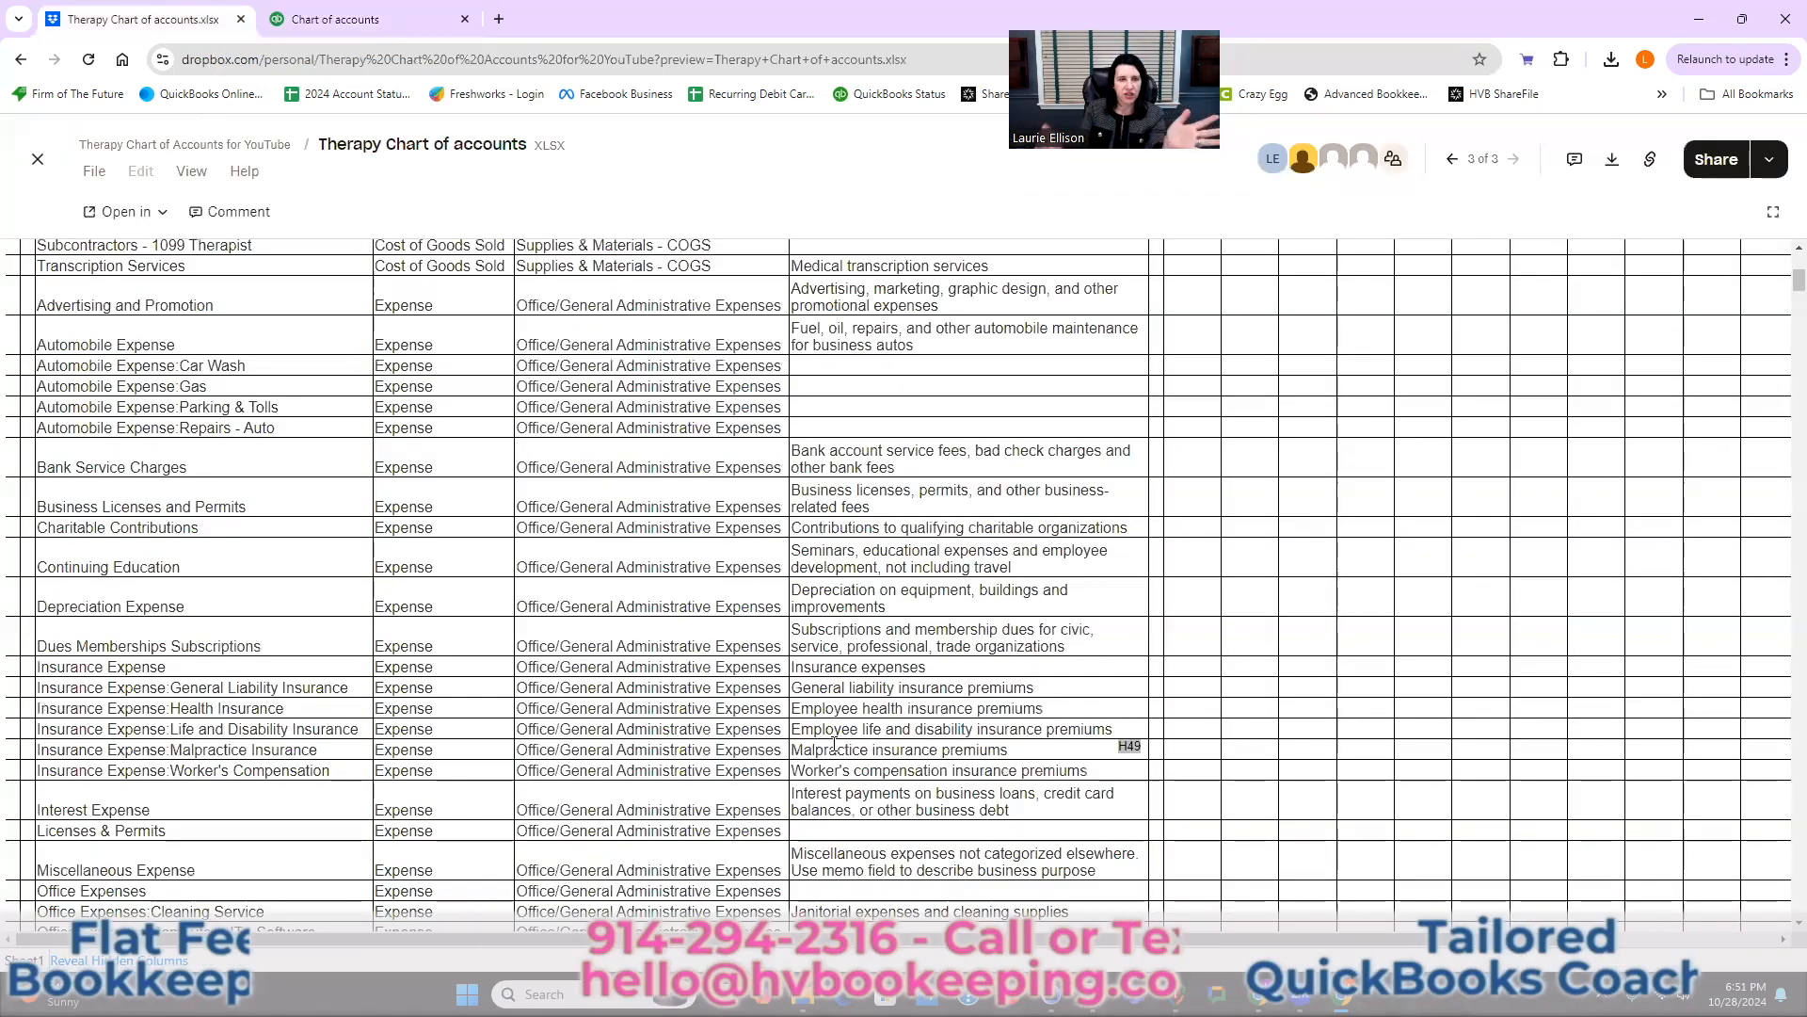
click(379, 26)
scroll(881, 735, down, 5)
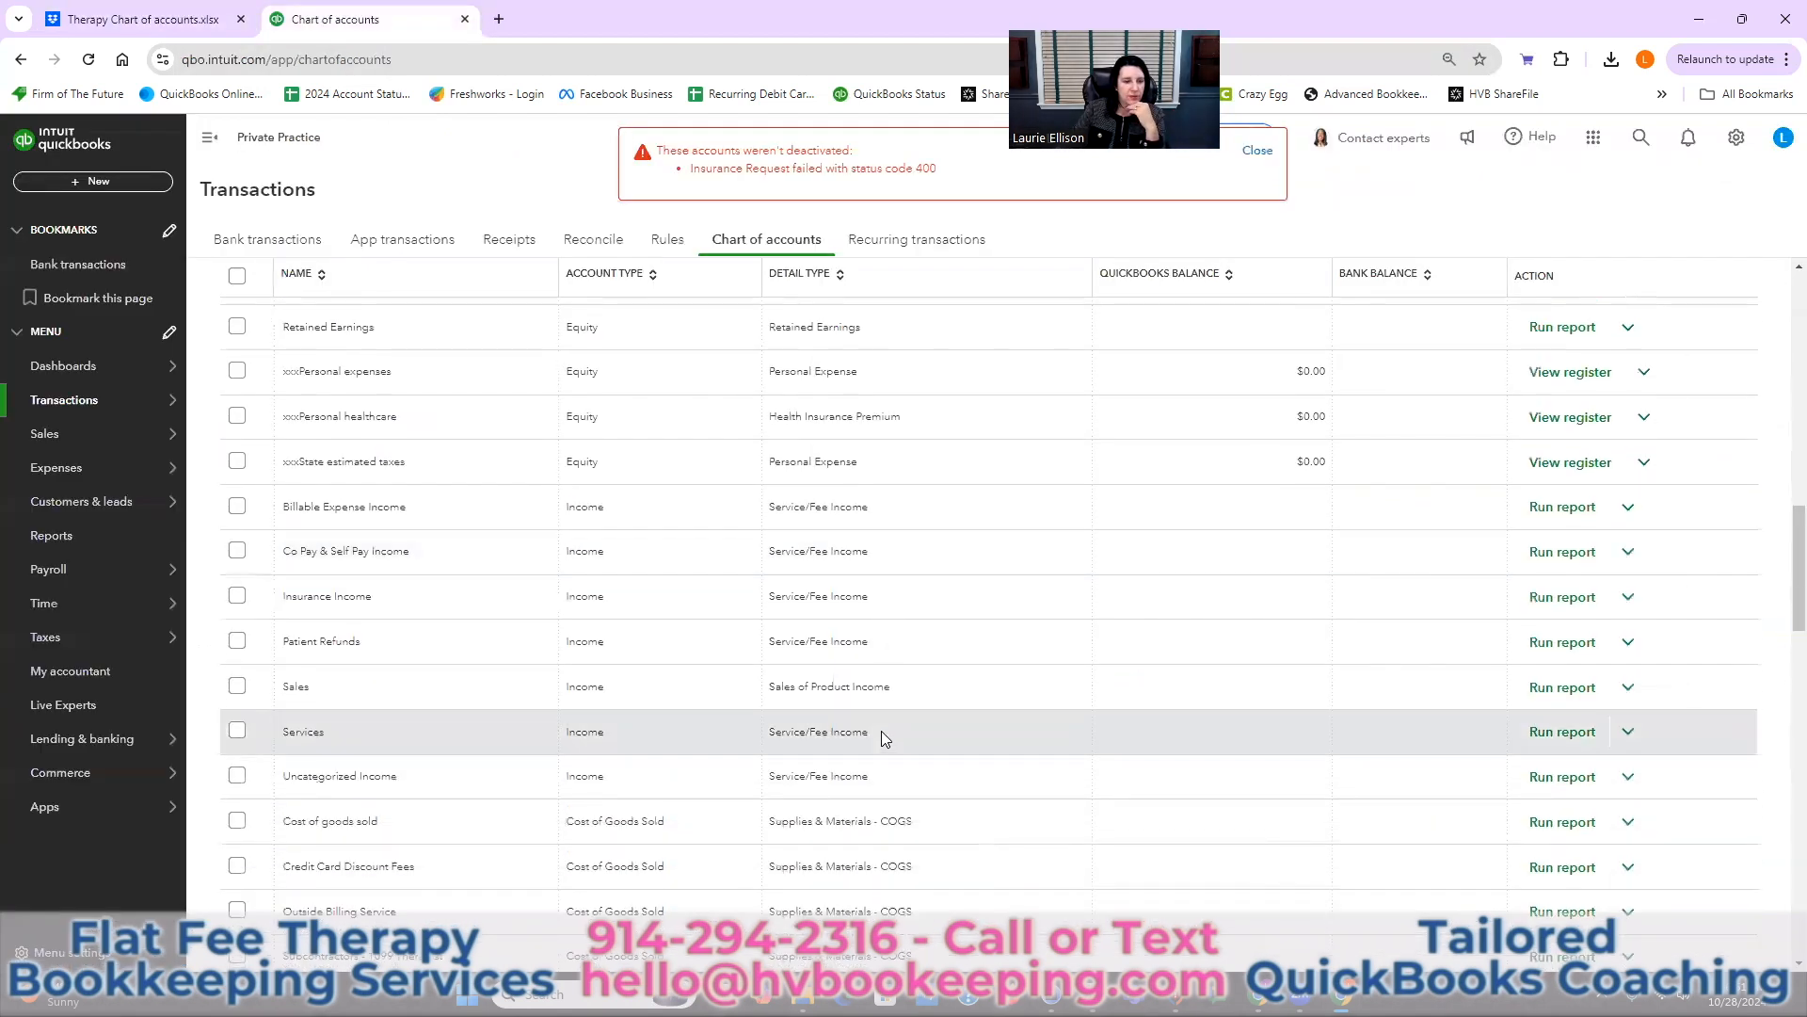
scroll(881, 731, down, 10)
scroll(881, 730, down, 1)
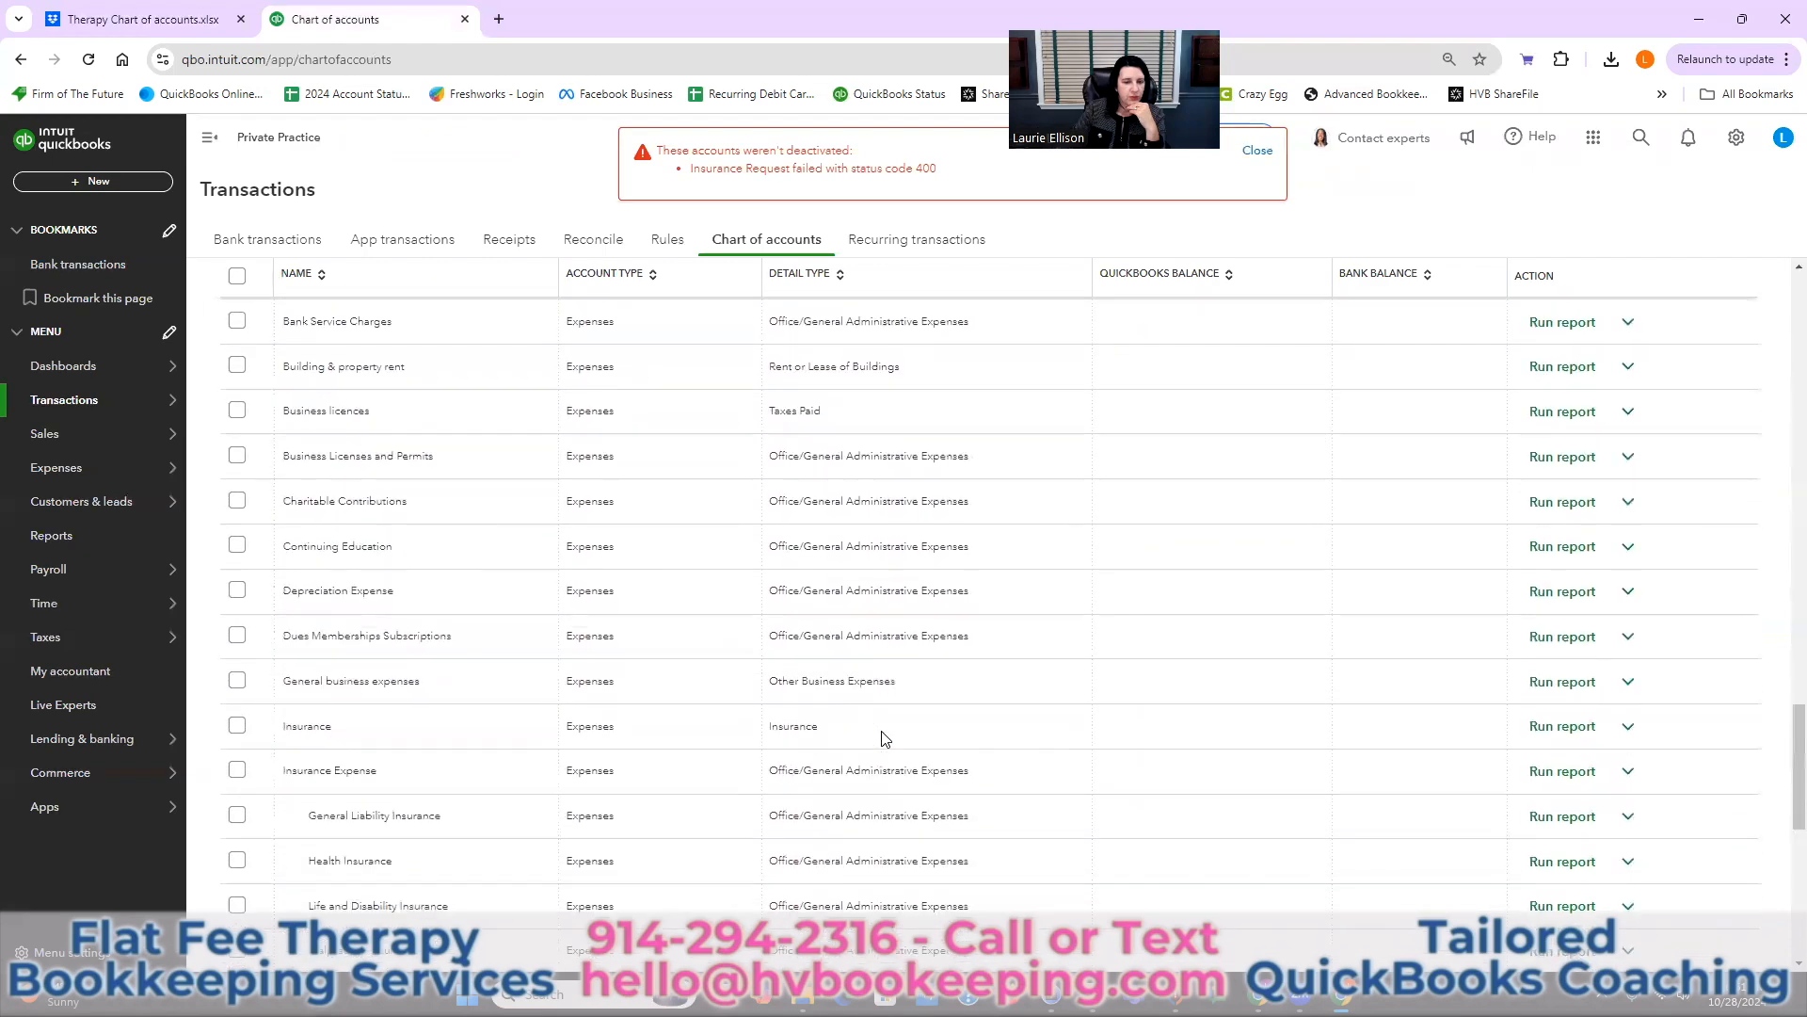
scroll(882, 731, down, 2)
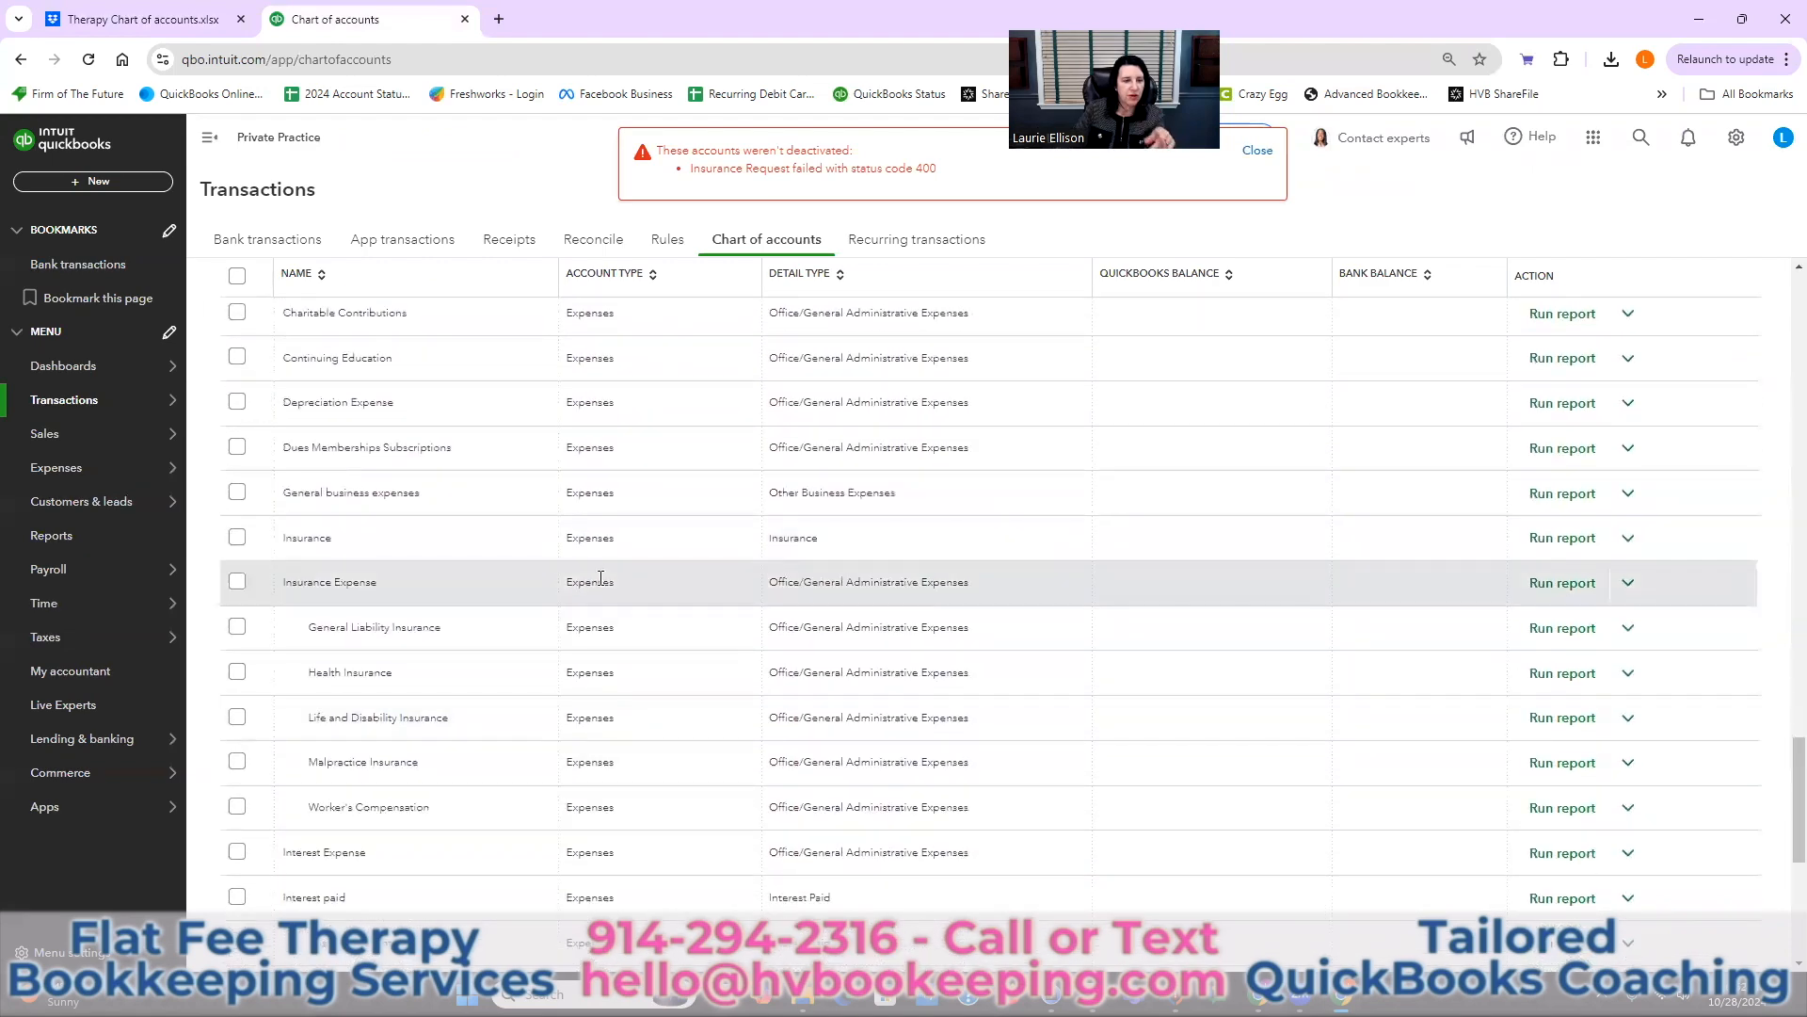
click(1627, 544)
click(1463, 574)
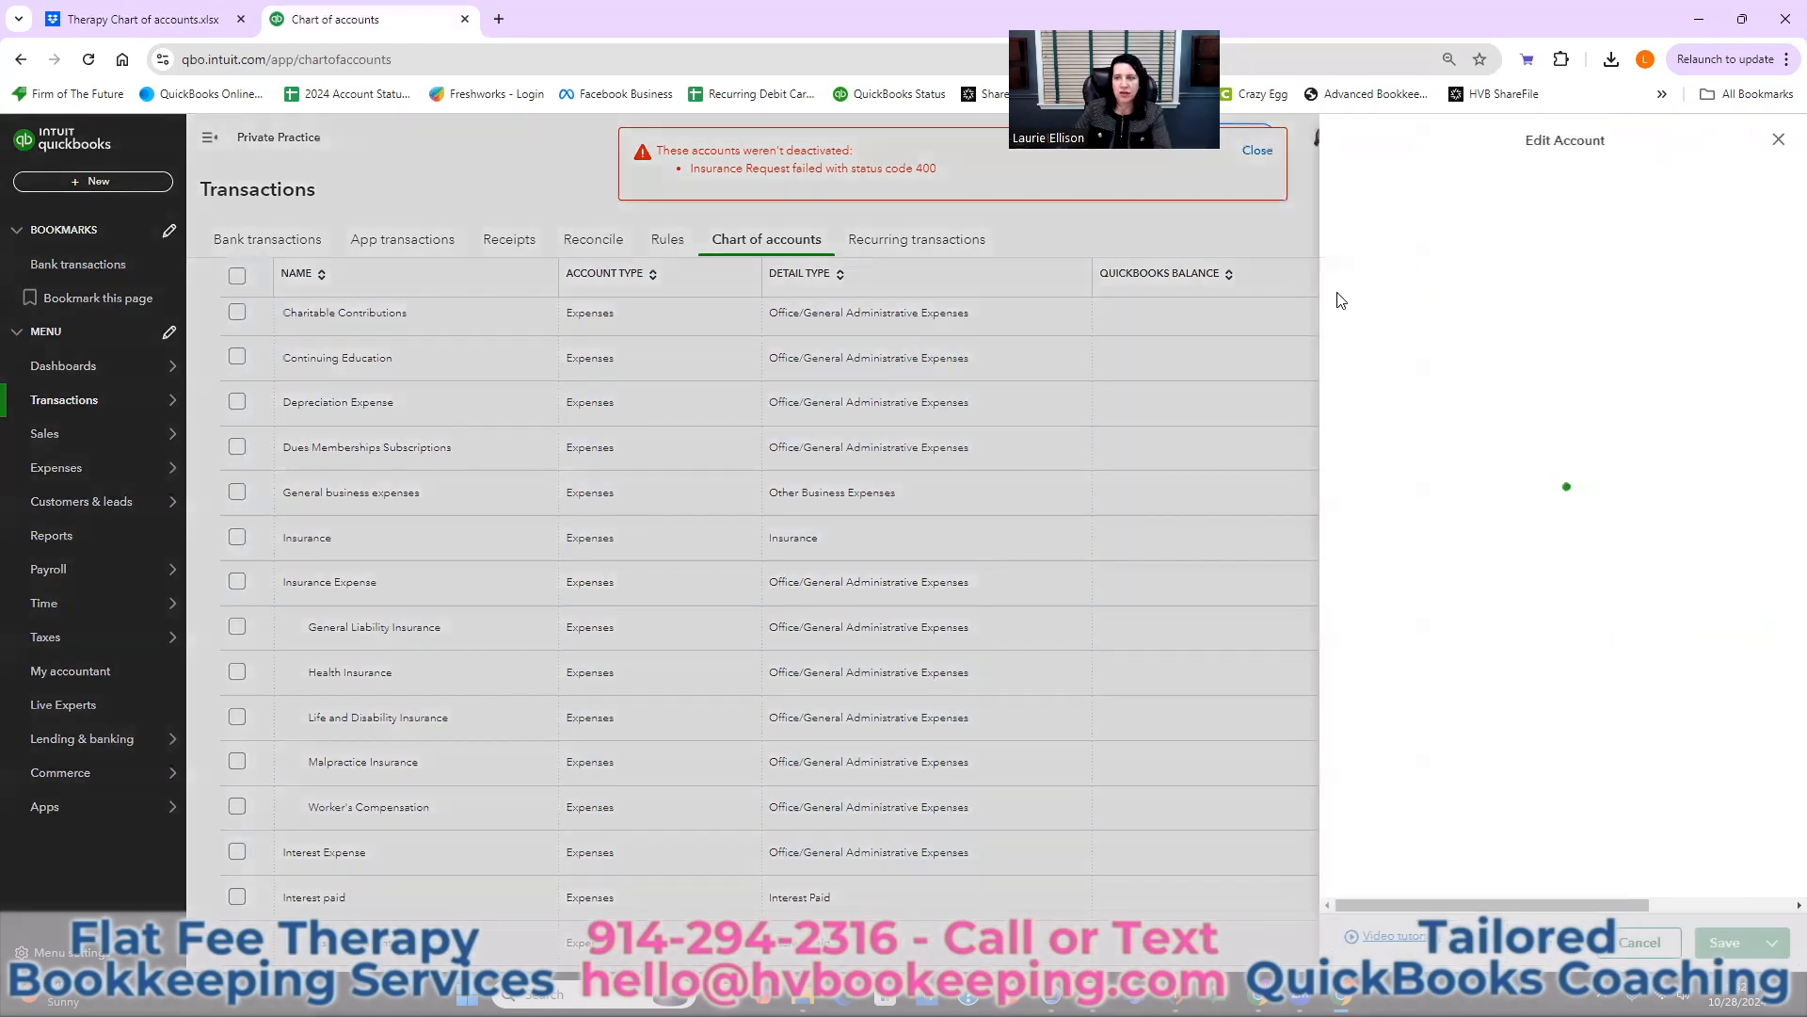
click(1344, 211)
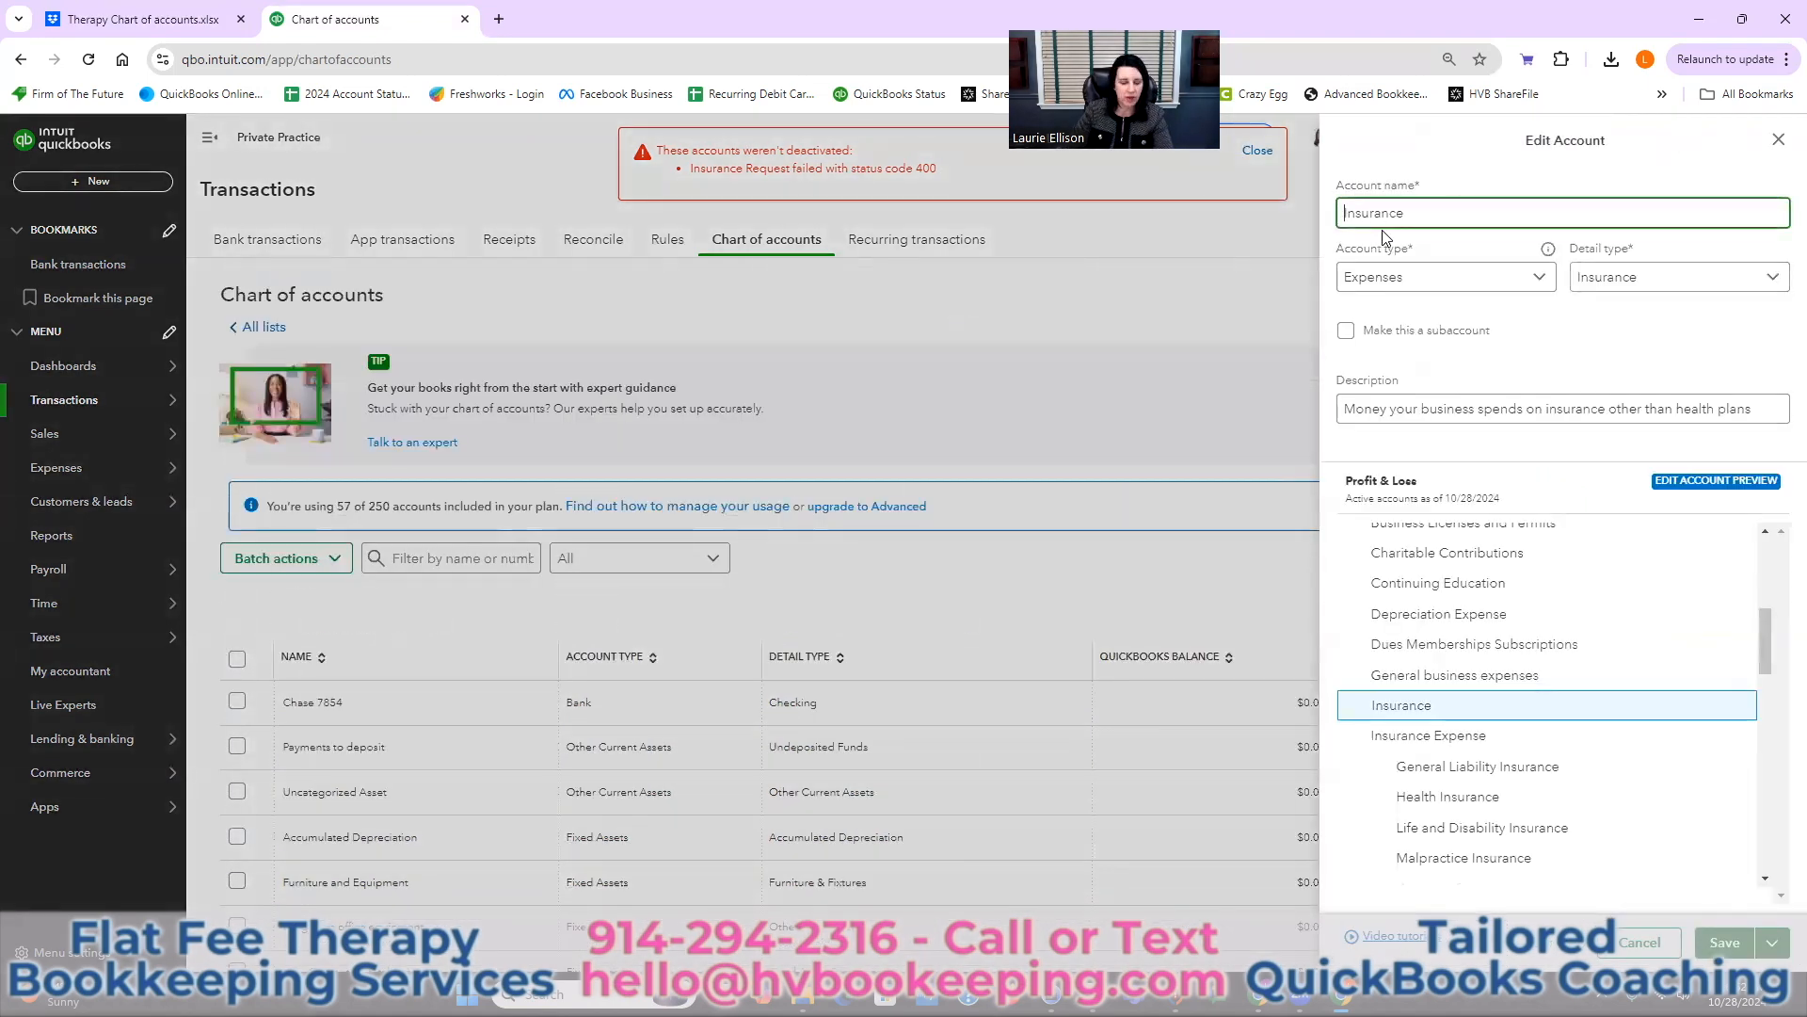
text(xxx)
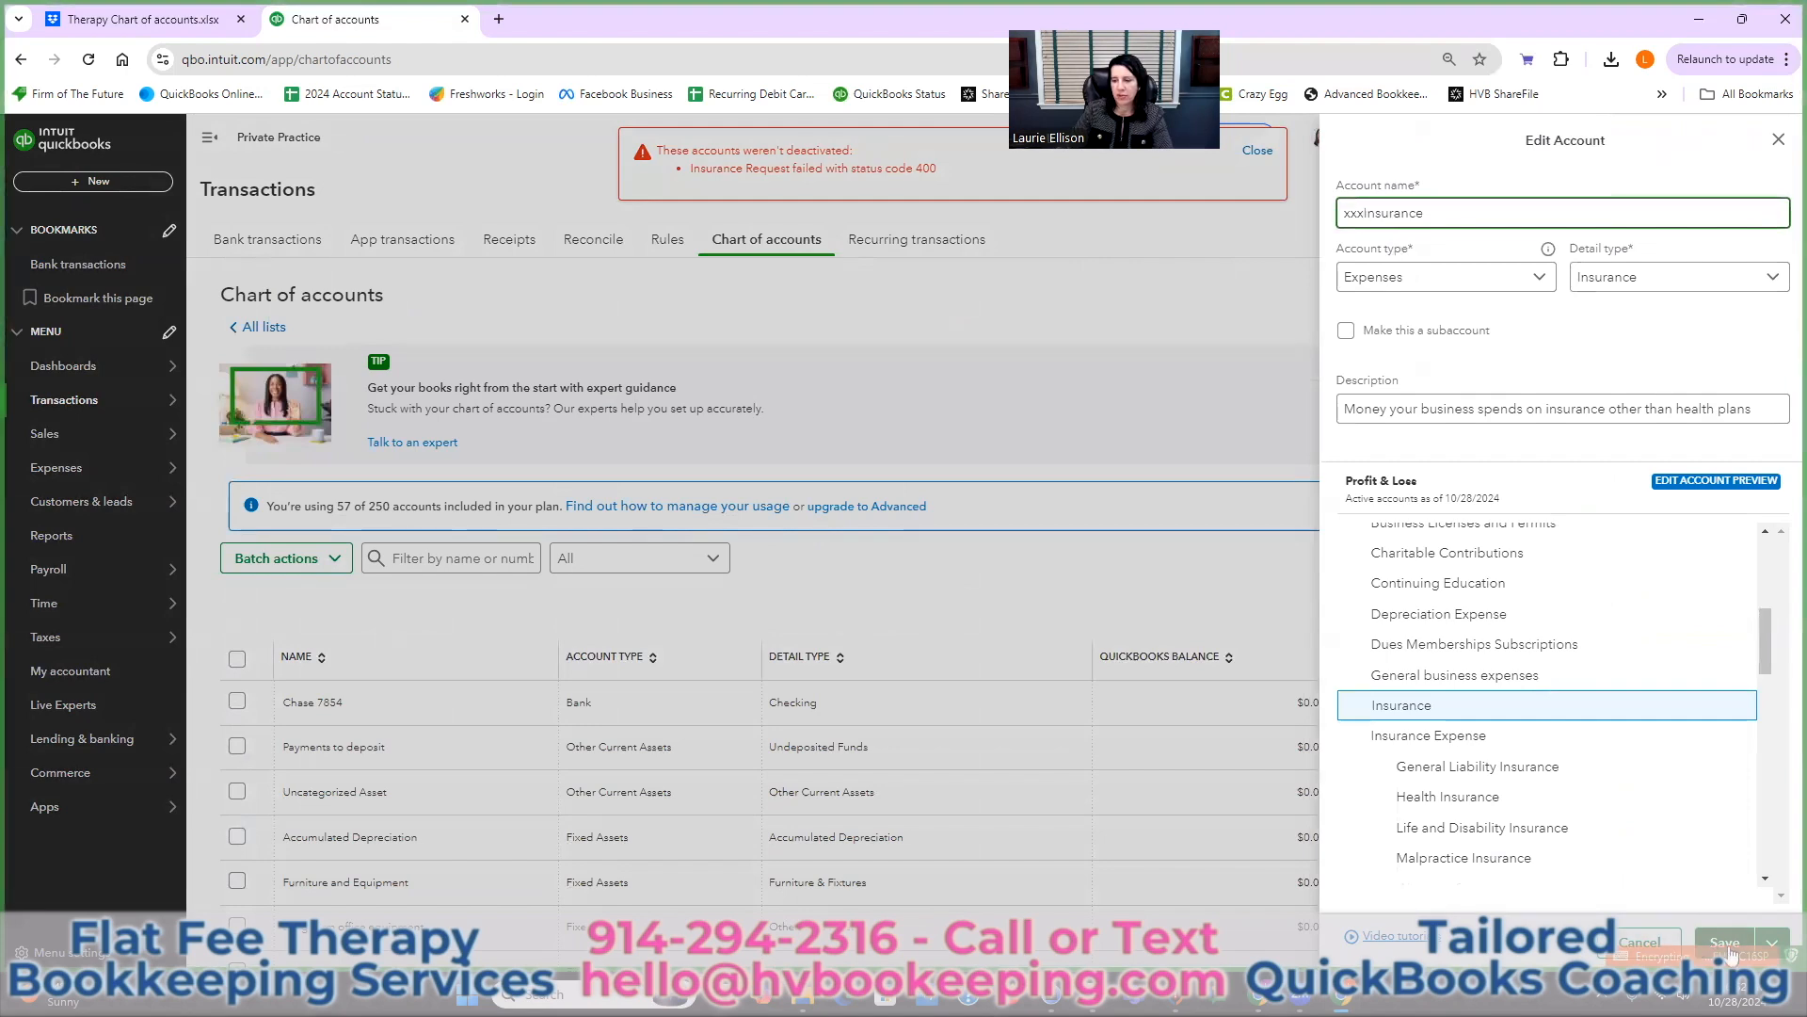
click(1726, 942)
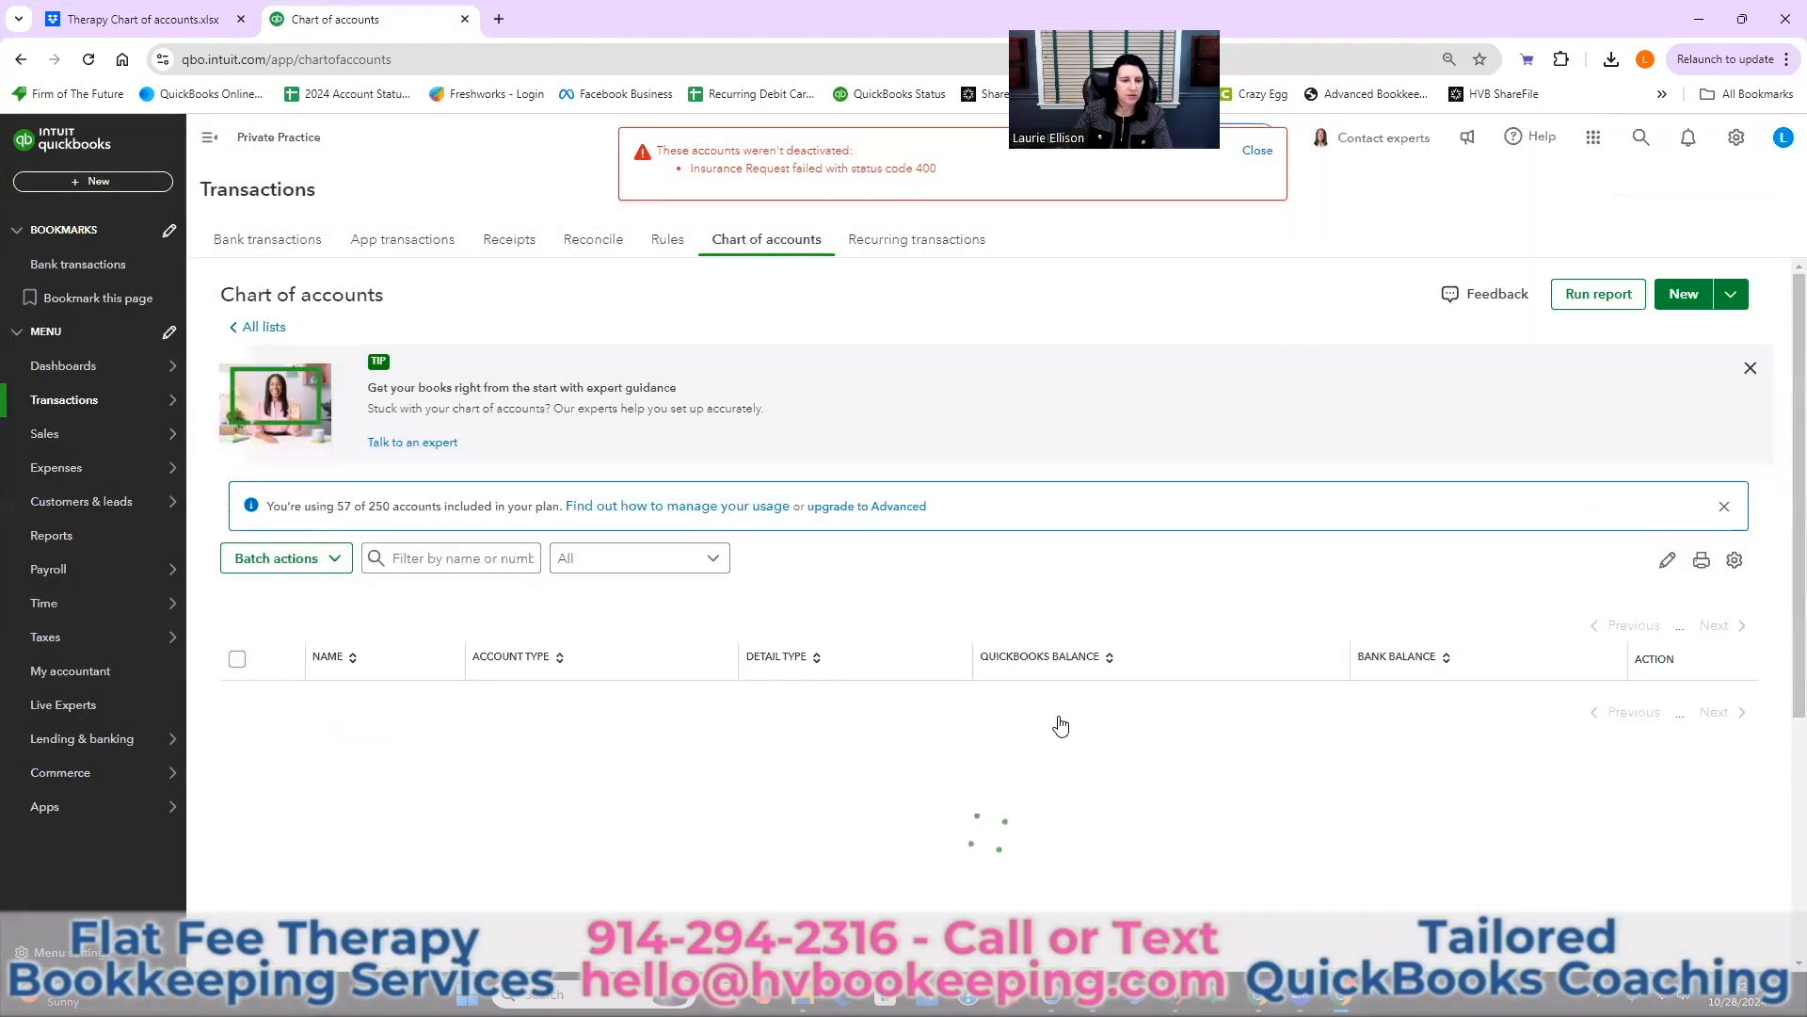
- Review the remaining expense and other expense accounts, comparing the vehicle accounts with Automobile Expense and the therapy spreadsheet
scroll(1062, 723, down, 4)
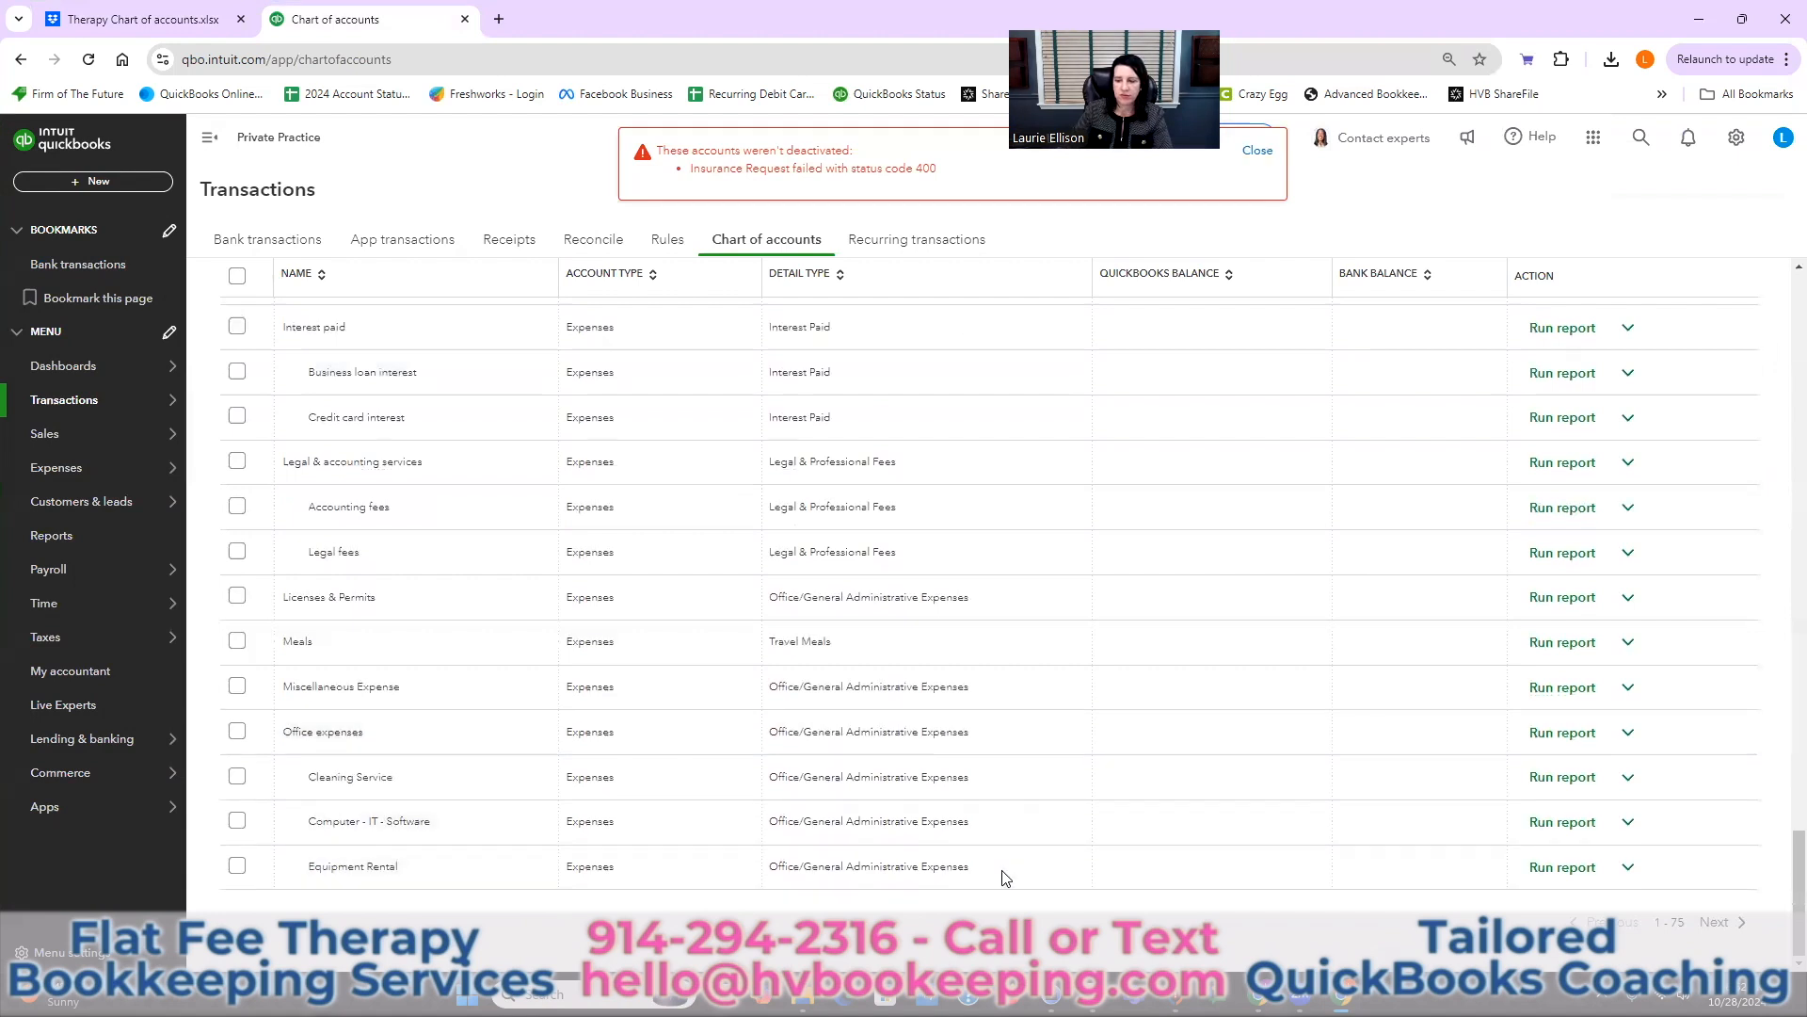
click(1717, 921)
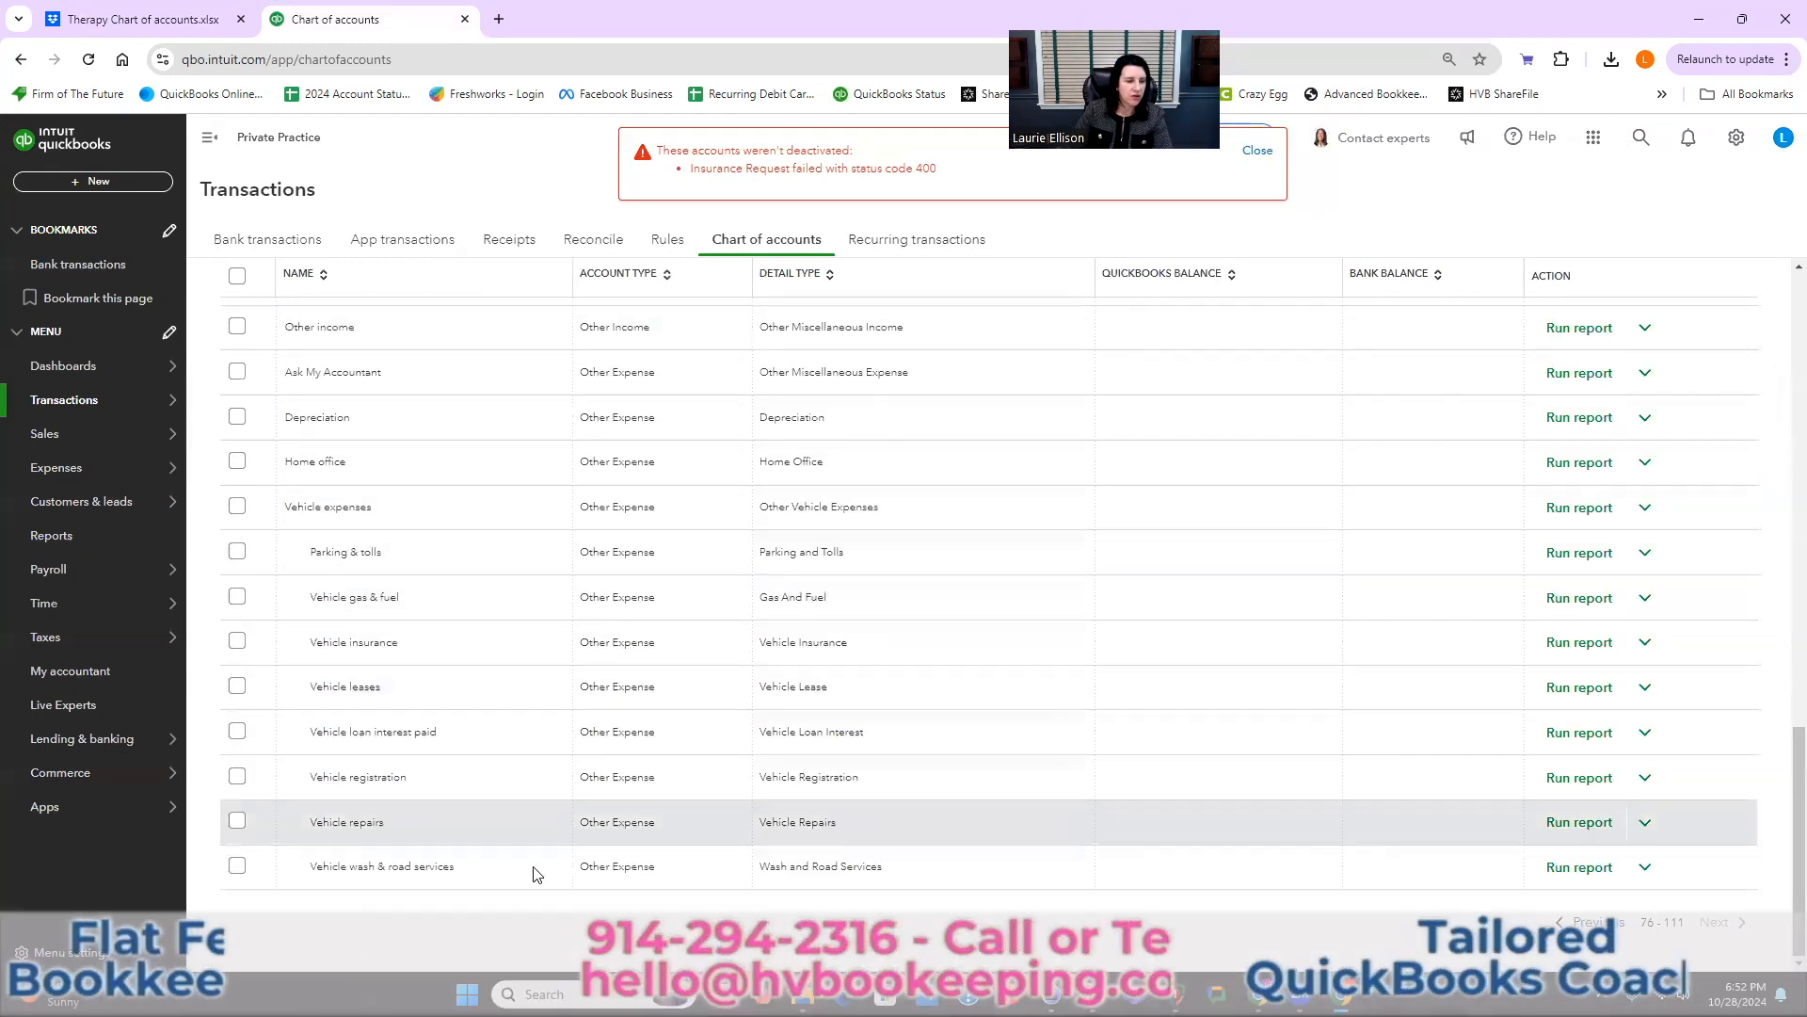
click(200, 19)
scroll(662, 589, down, 5)
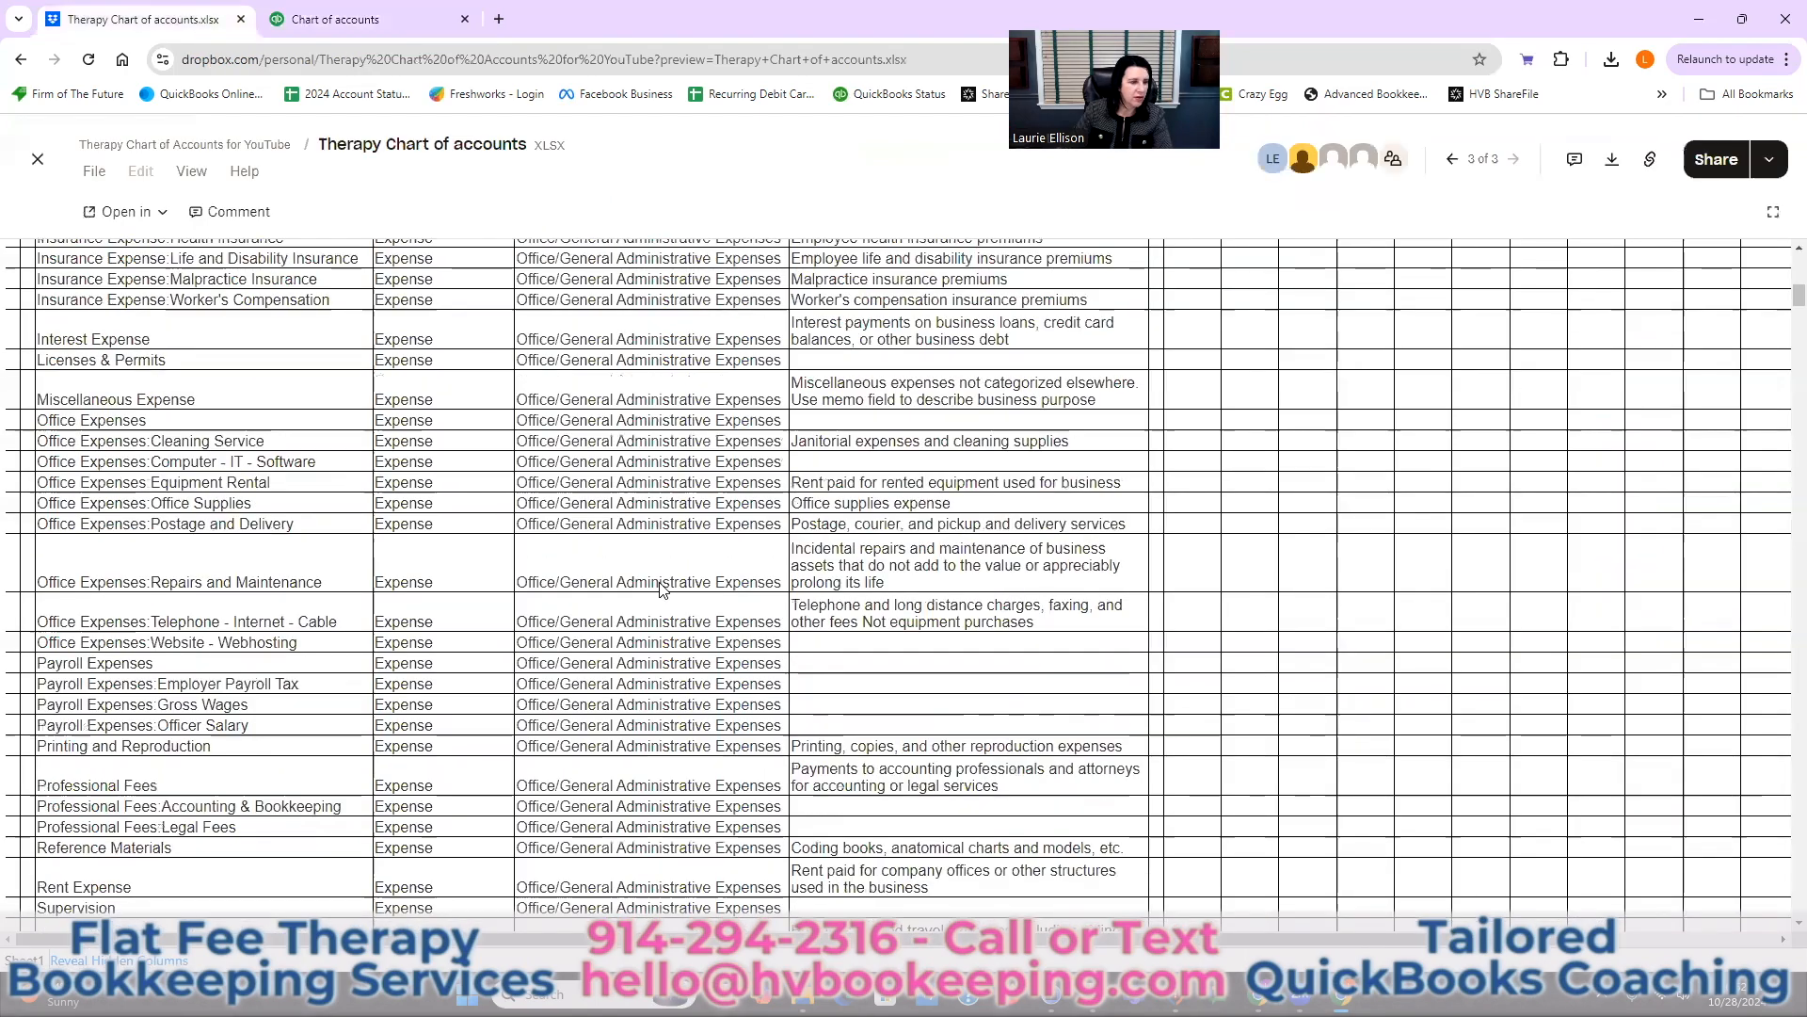
scroll(662, 589, up, 5)
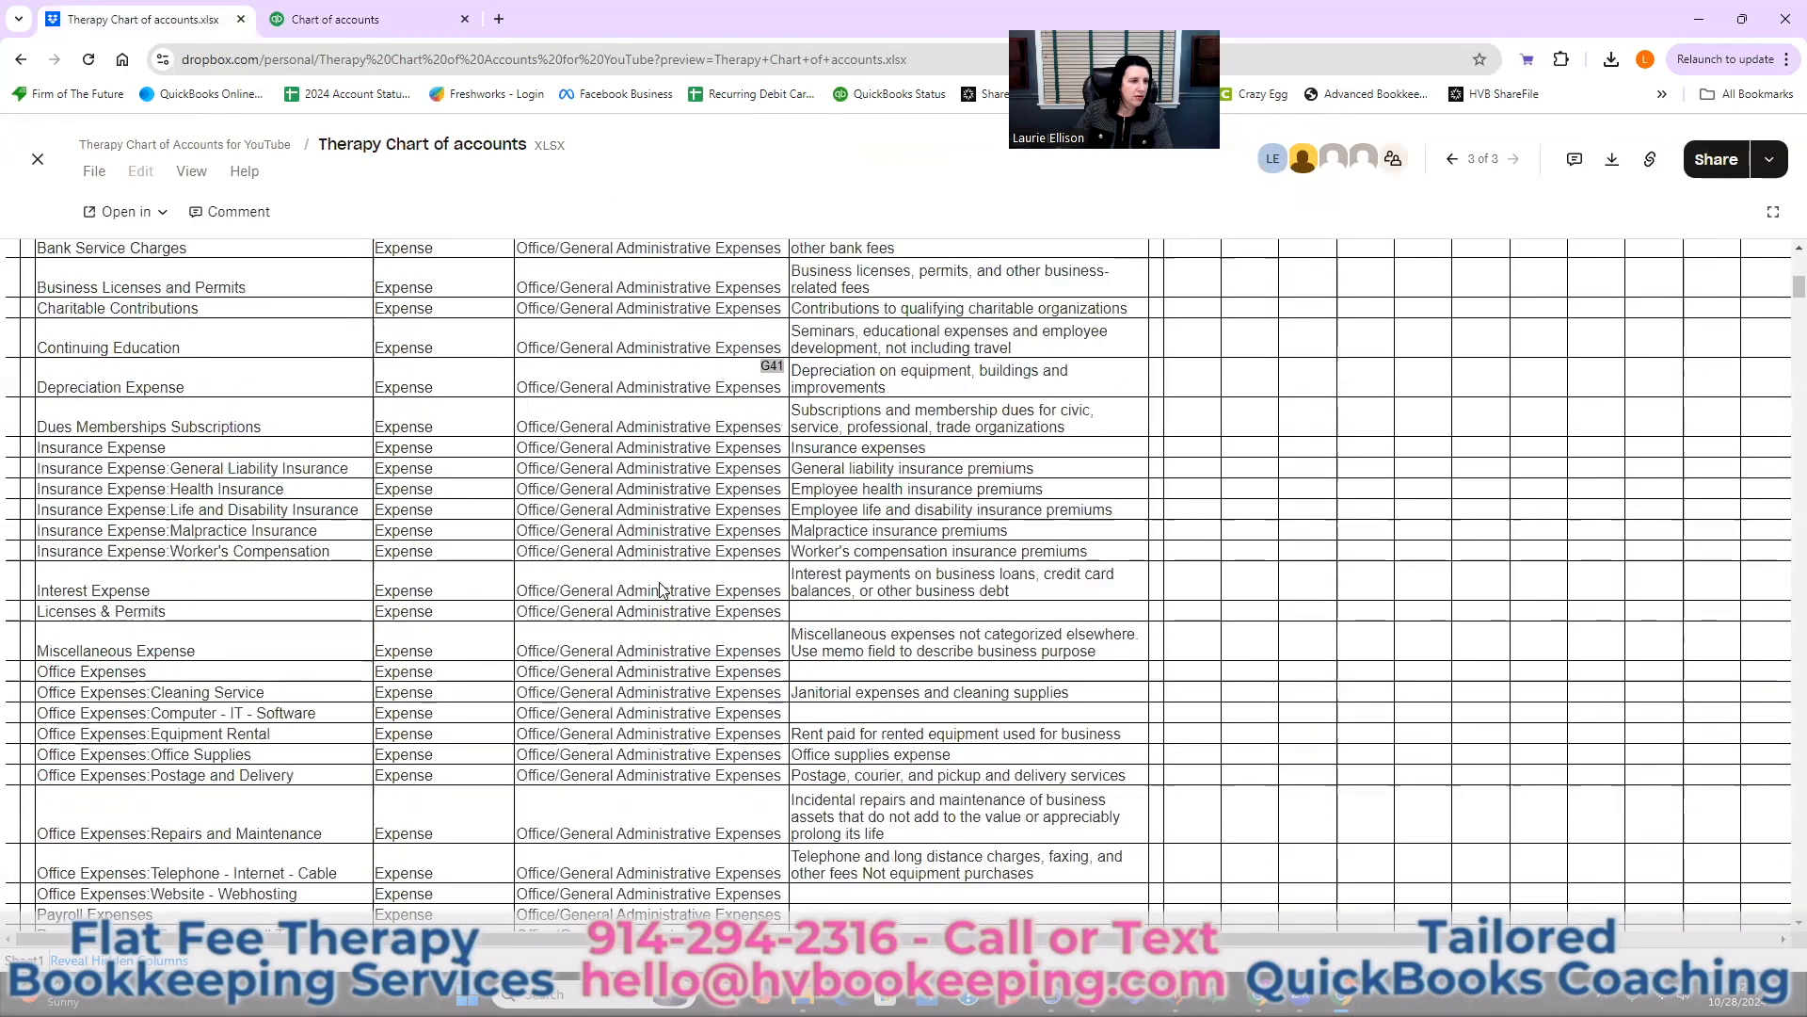
click(335, 23)
scroll(538, 711, up, 10)
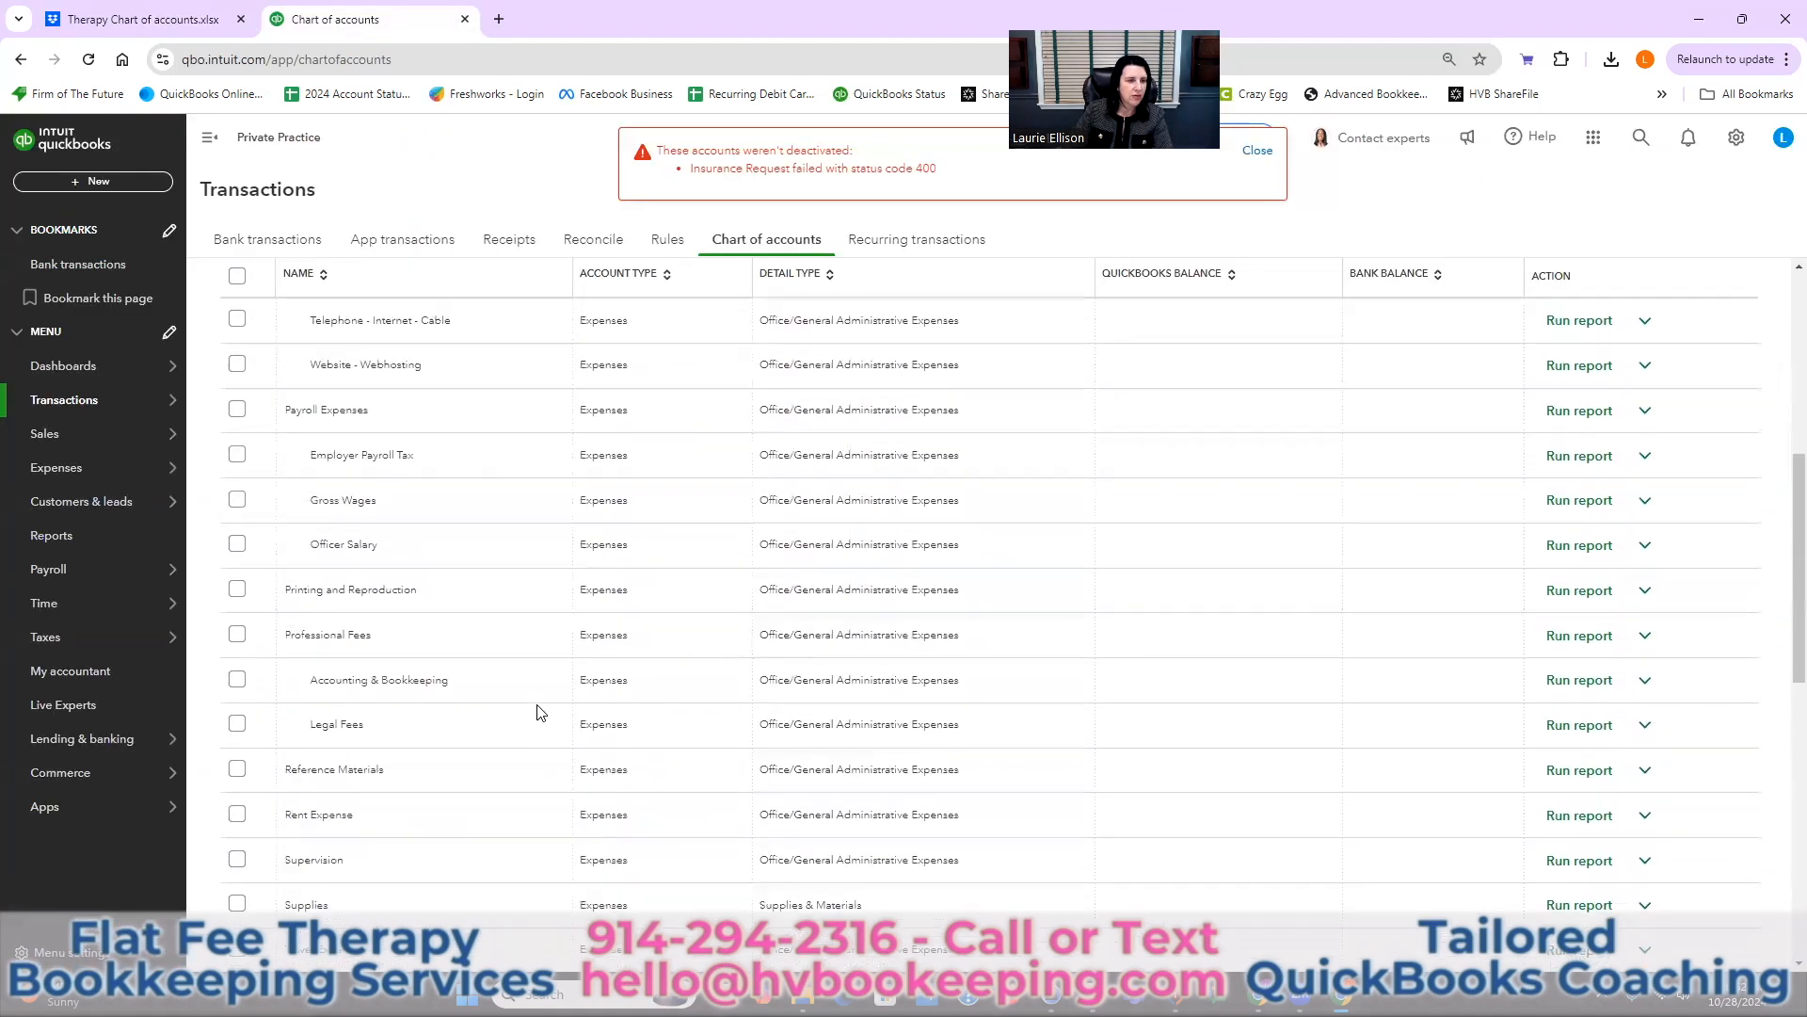
scroll(538, 711, up, 5)
scroll(935, 736, down, 15)
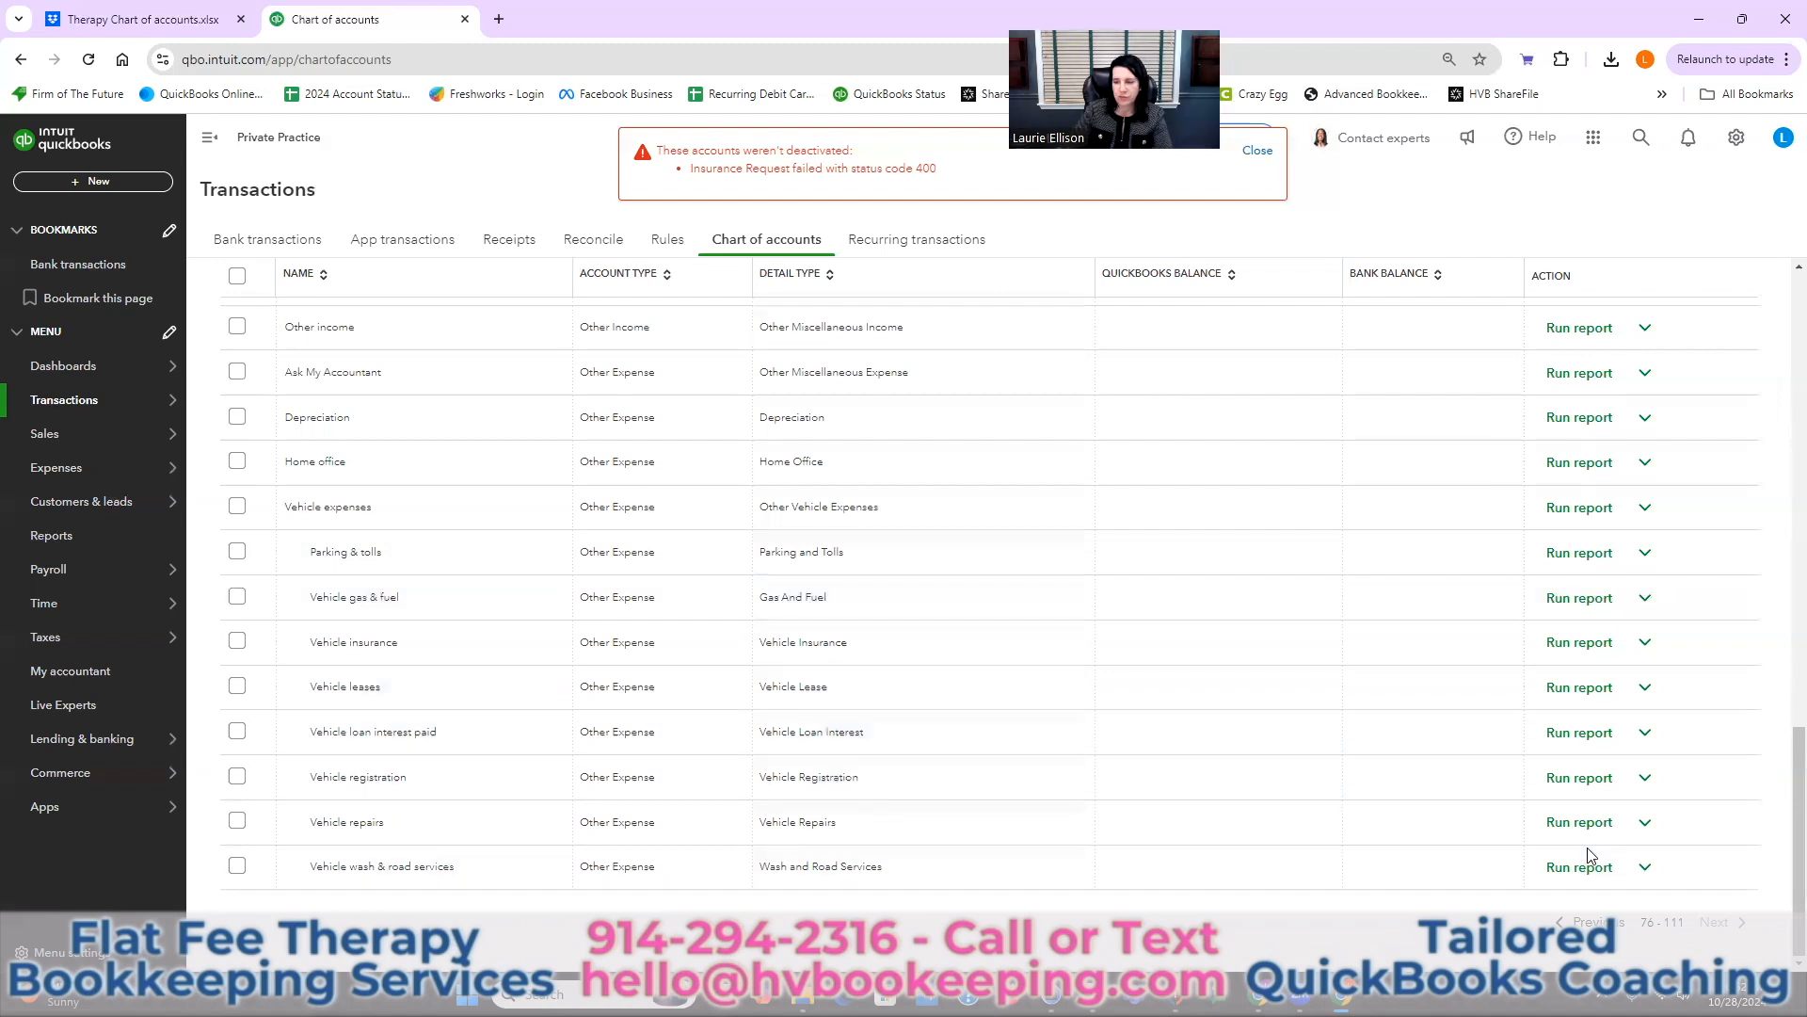
click(1600, 922)
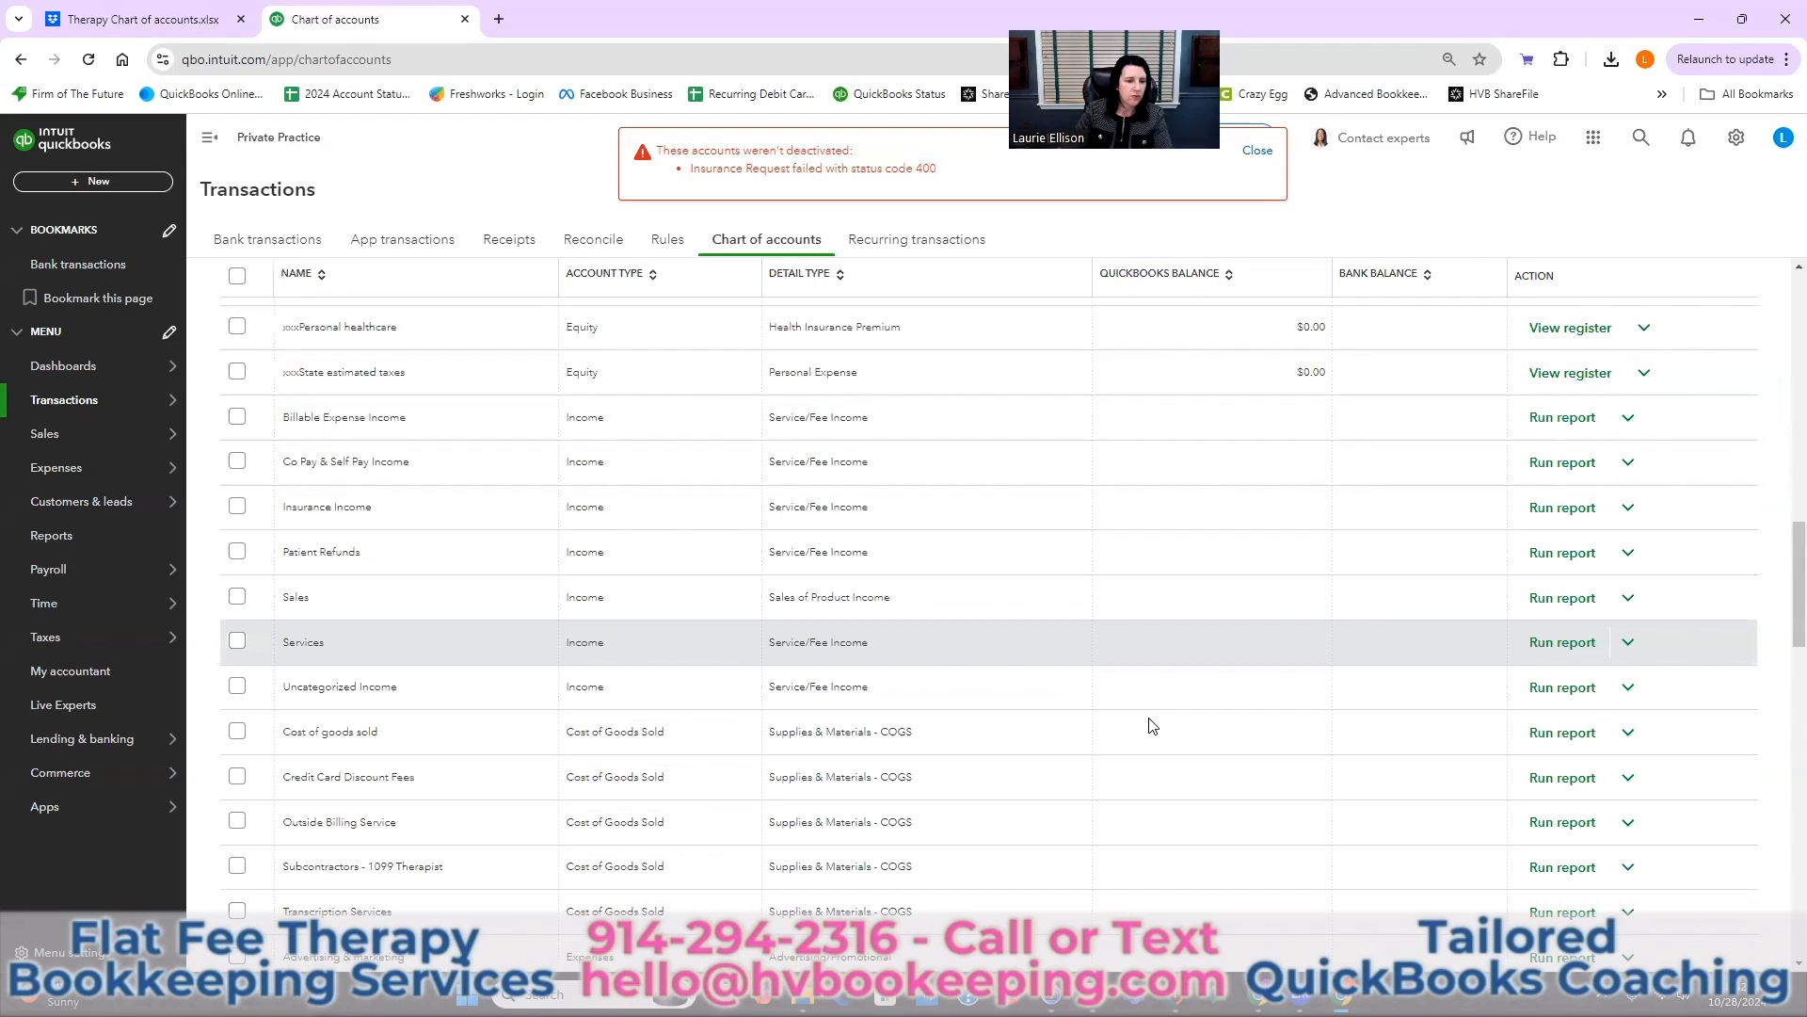
scroll(1152, 725, down, 5)
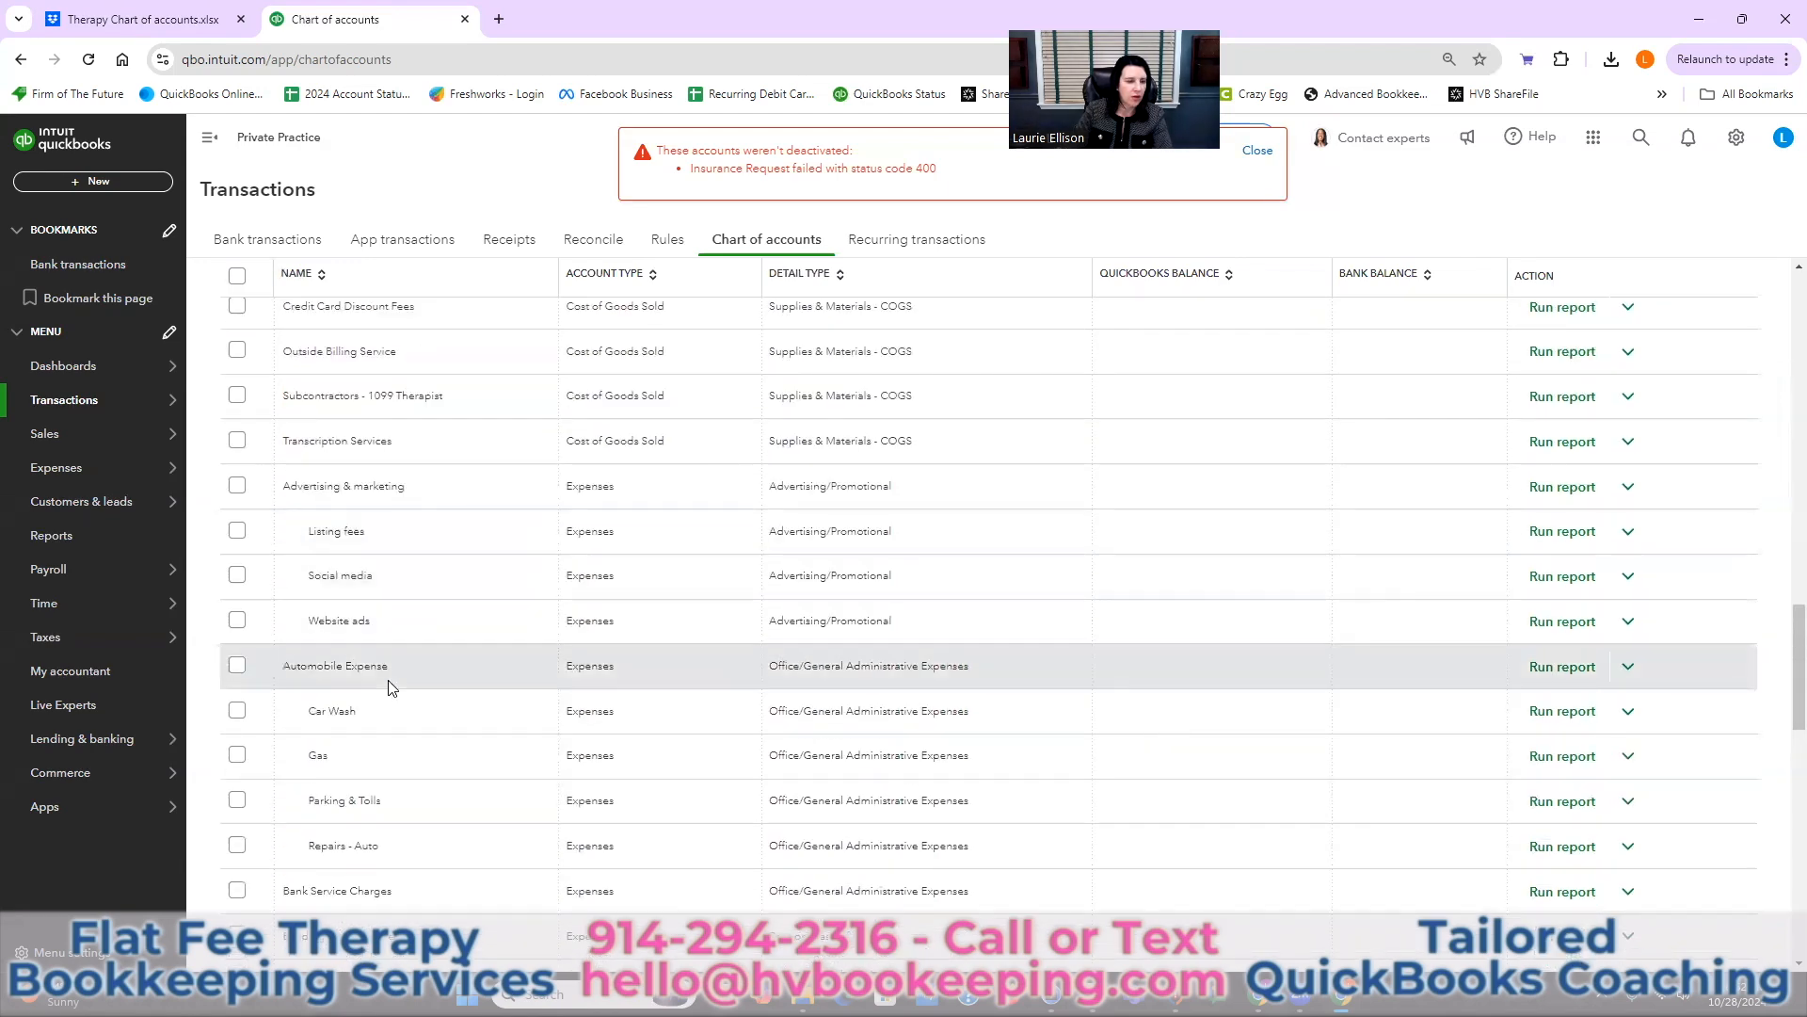
scroll(704, 672, down, 1)
scroll(702, 672, down, 8)
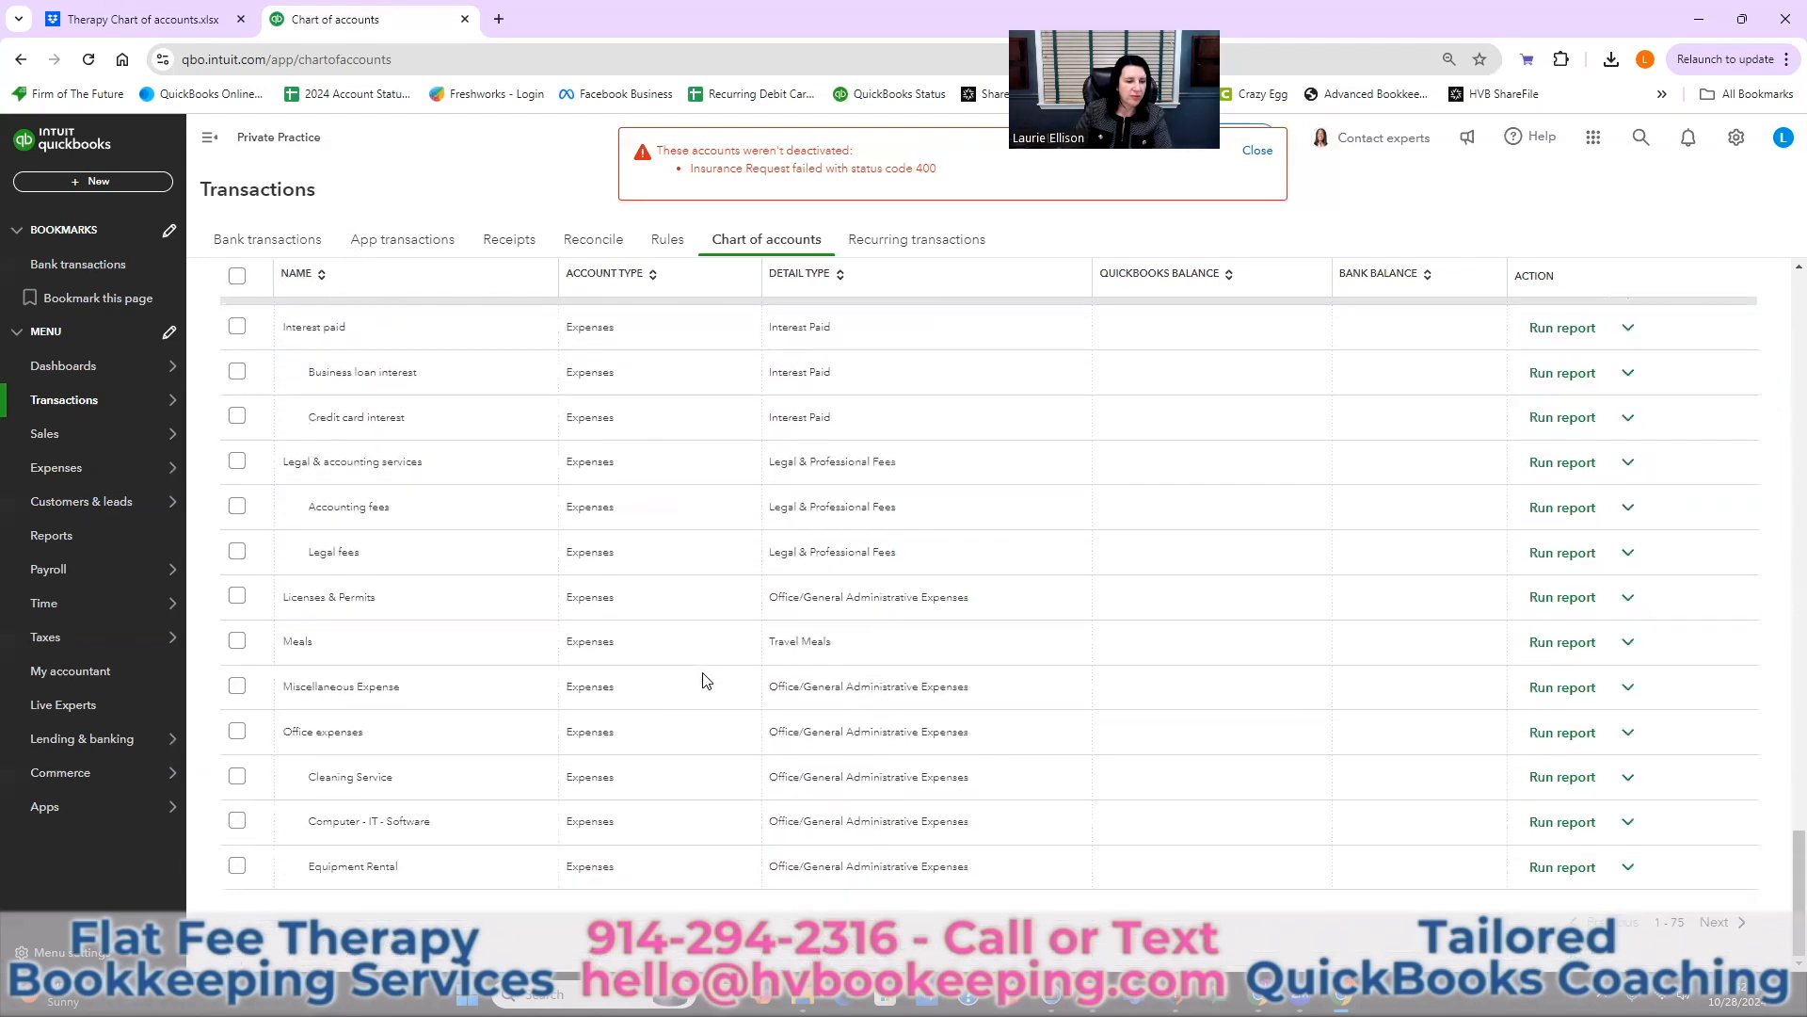
- Batch-deactivate the Vehicle expenses account and all its subaccounts, from Parking & tolls through Vehicle wash & road services
click(1715, 922)
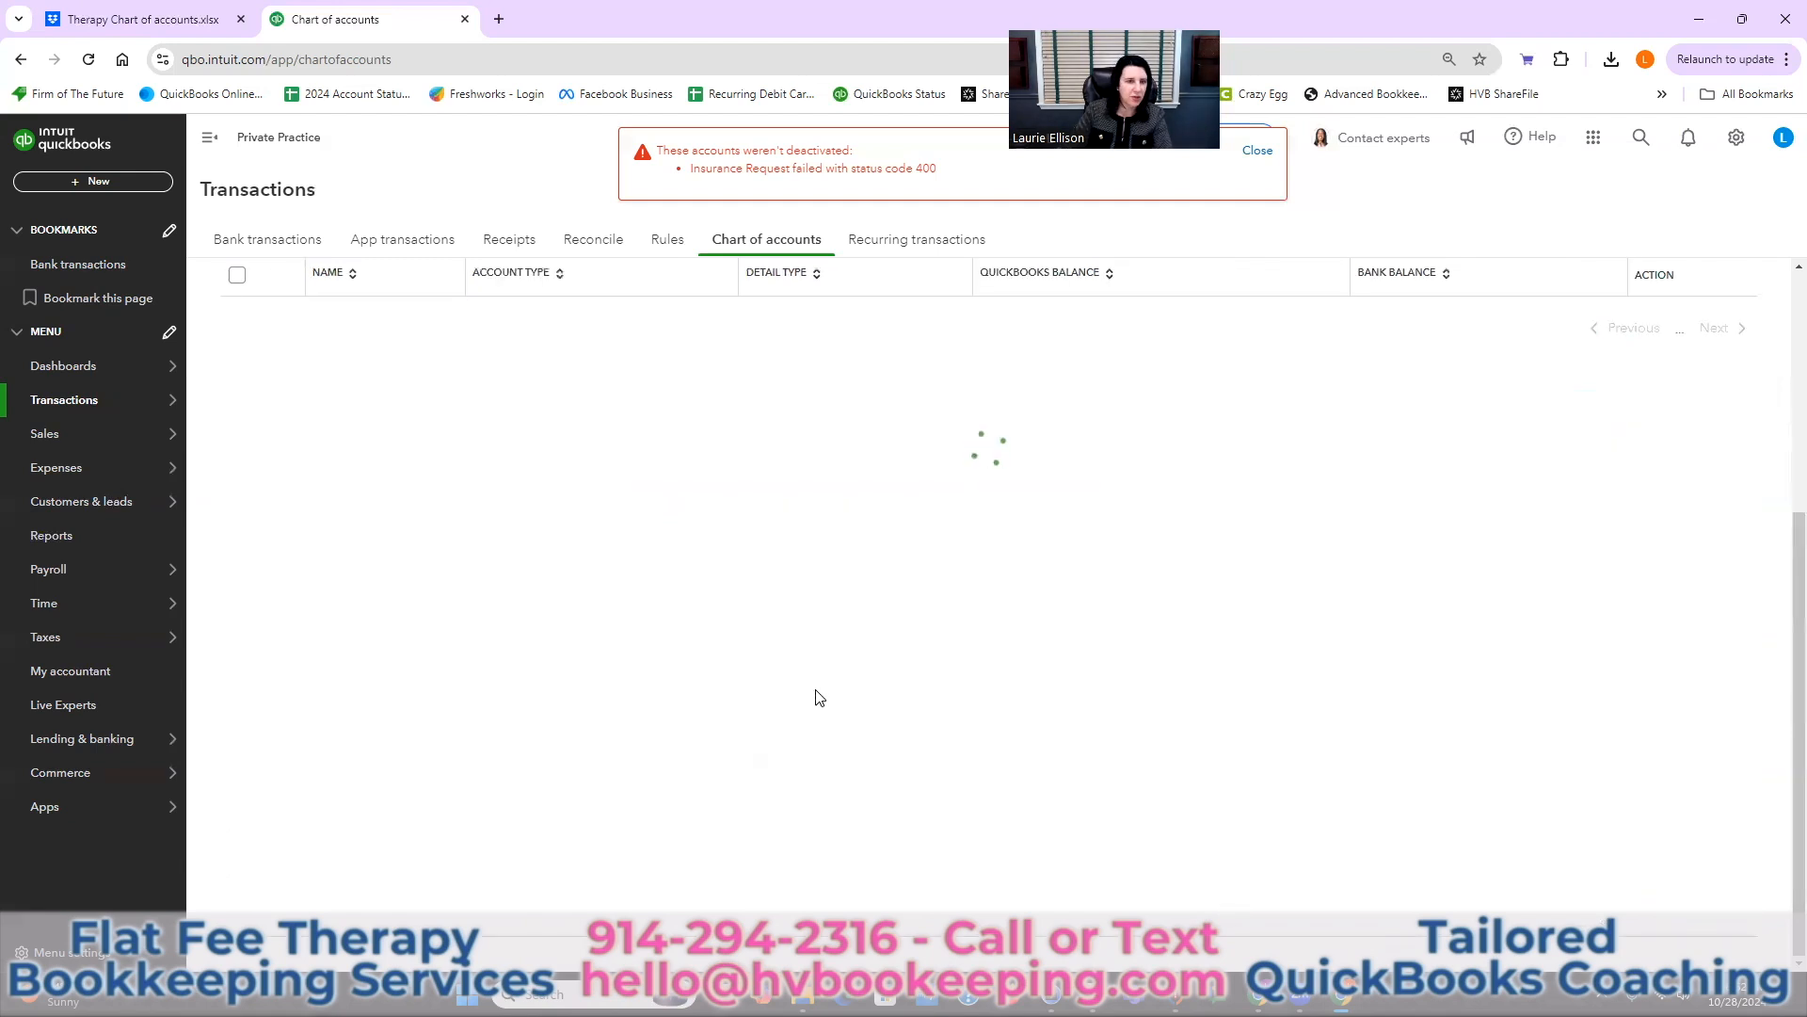
click(237, 866)
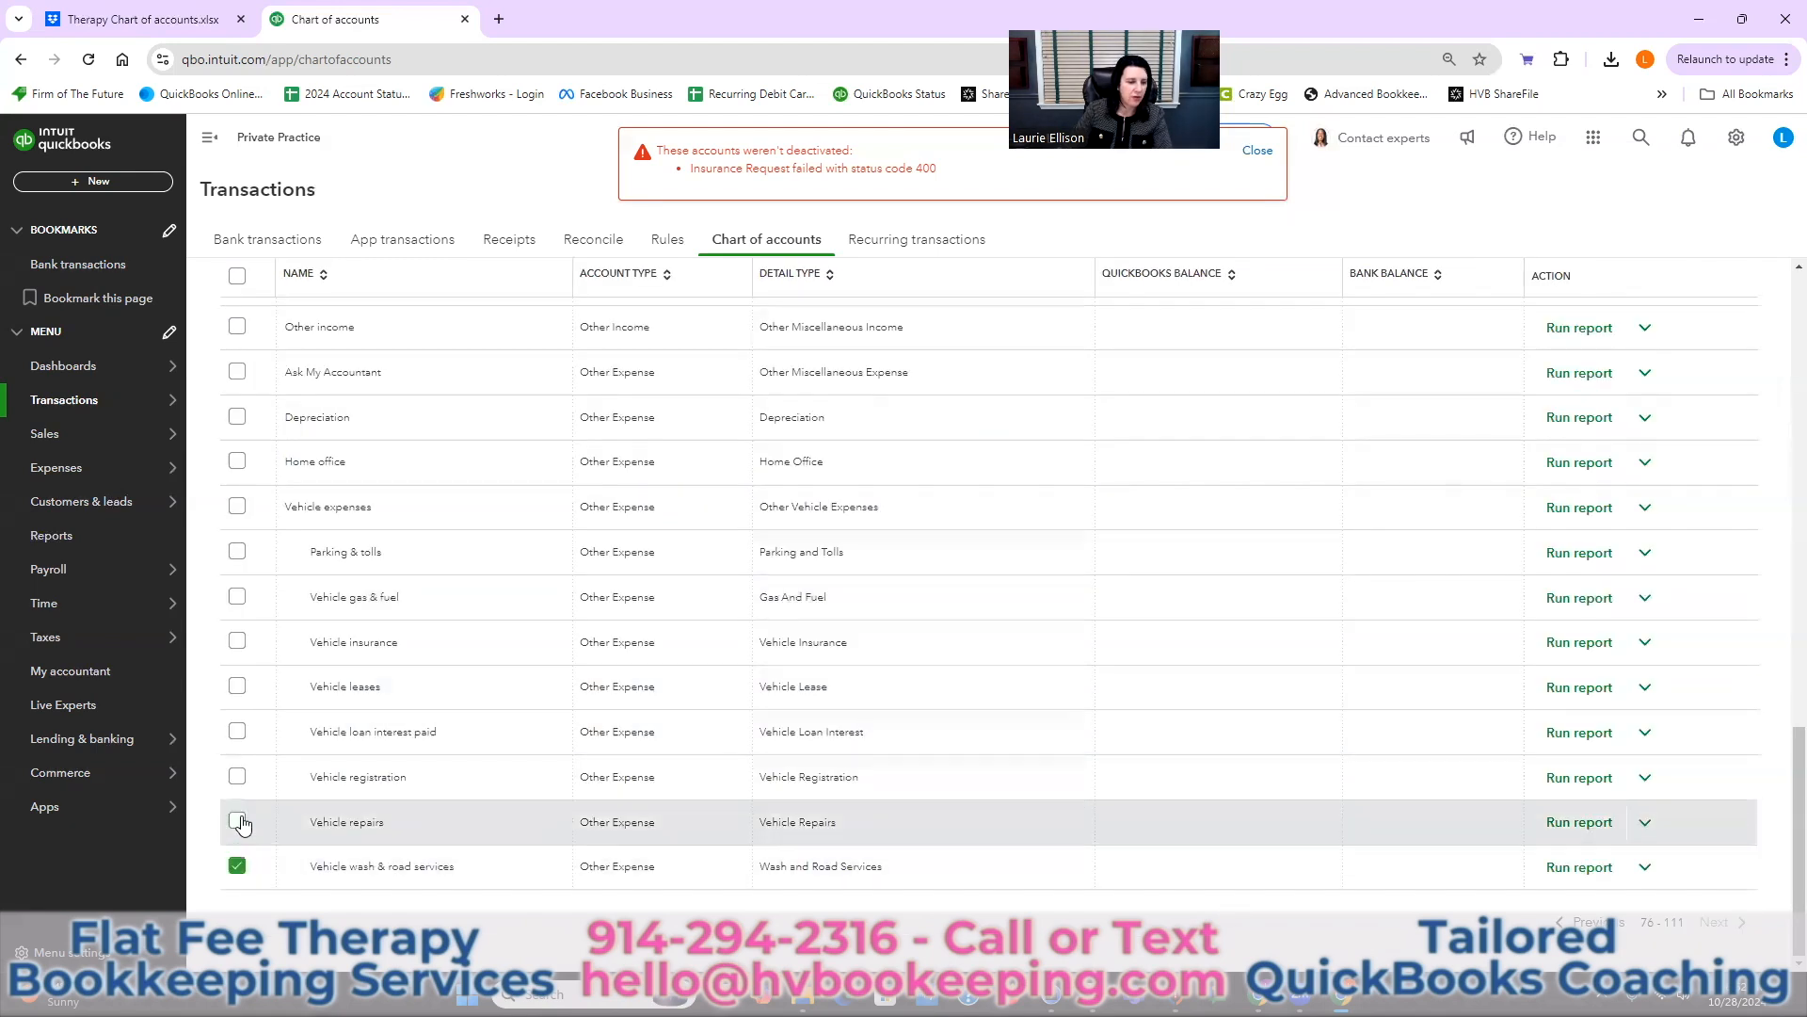
click(237, 821)
click(237, 776)
click(237, 732)
click(238, 685)
click(237, 640)
click(237, 596)
click(238, 550)
click(237, 507)
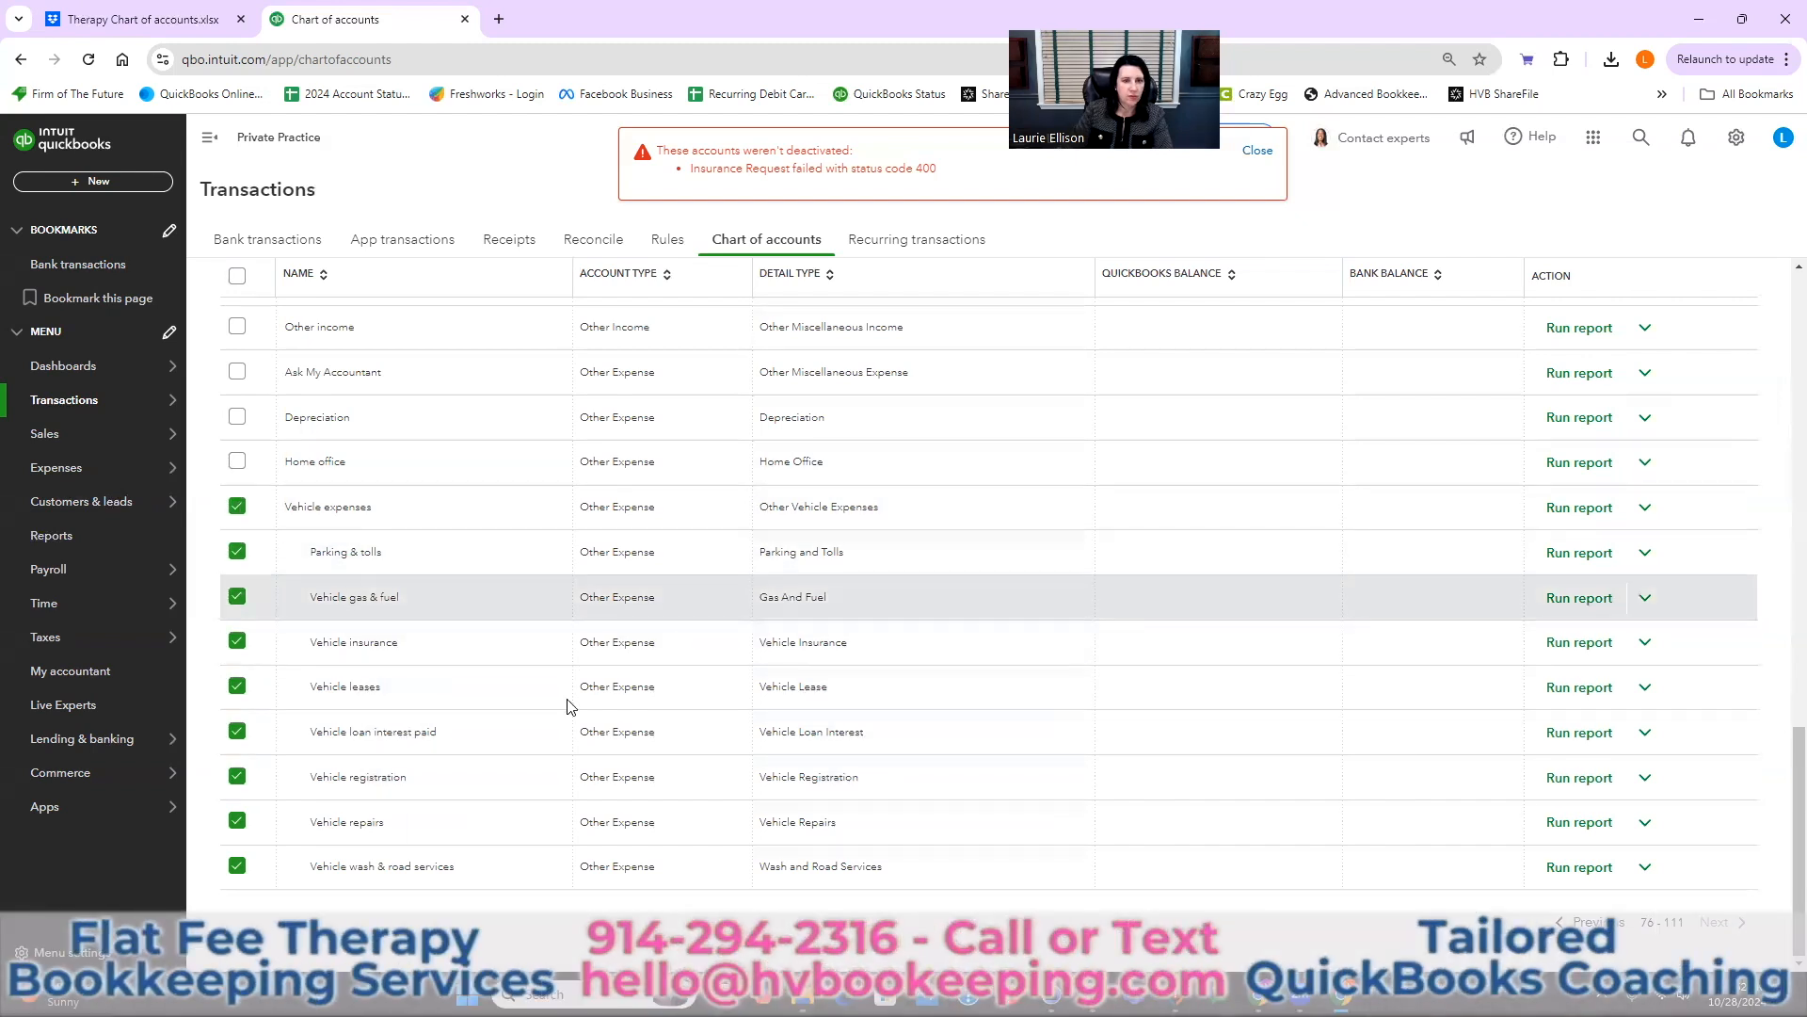
scroll(561, 717, up, 15)
click(300, 563)
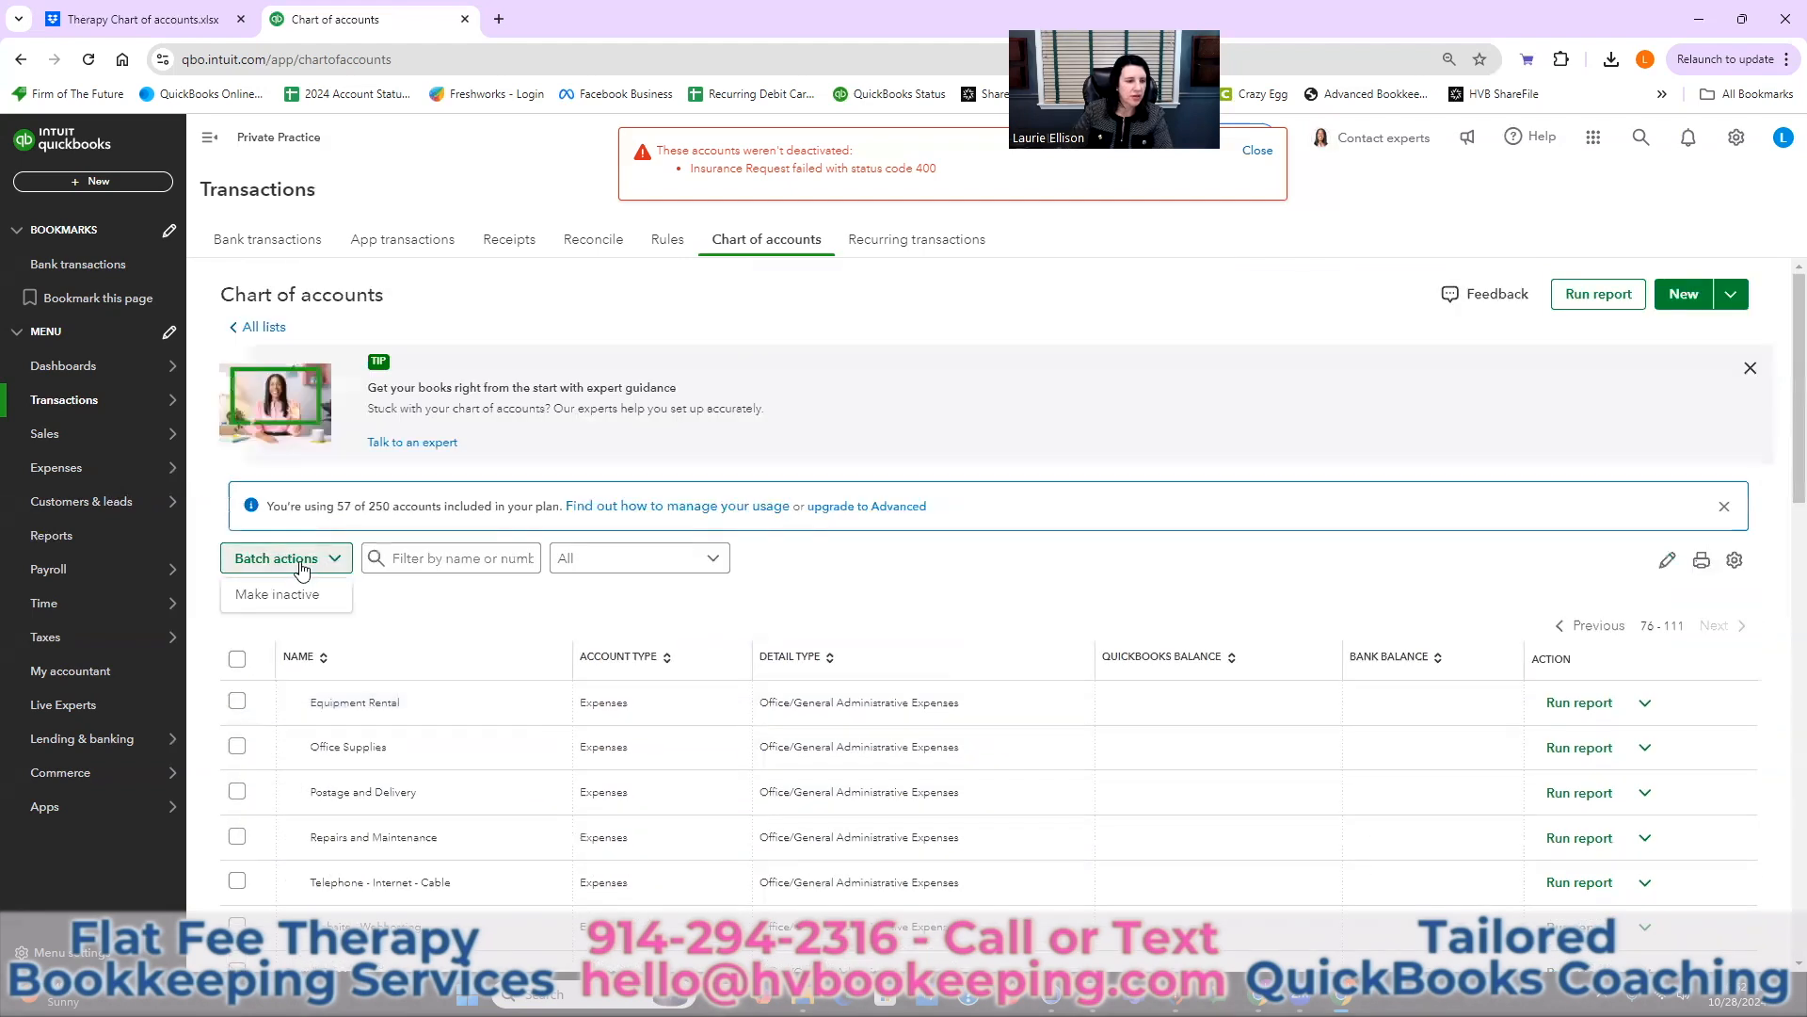
click(311, 602)
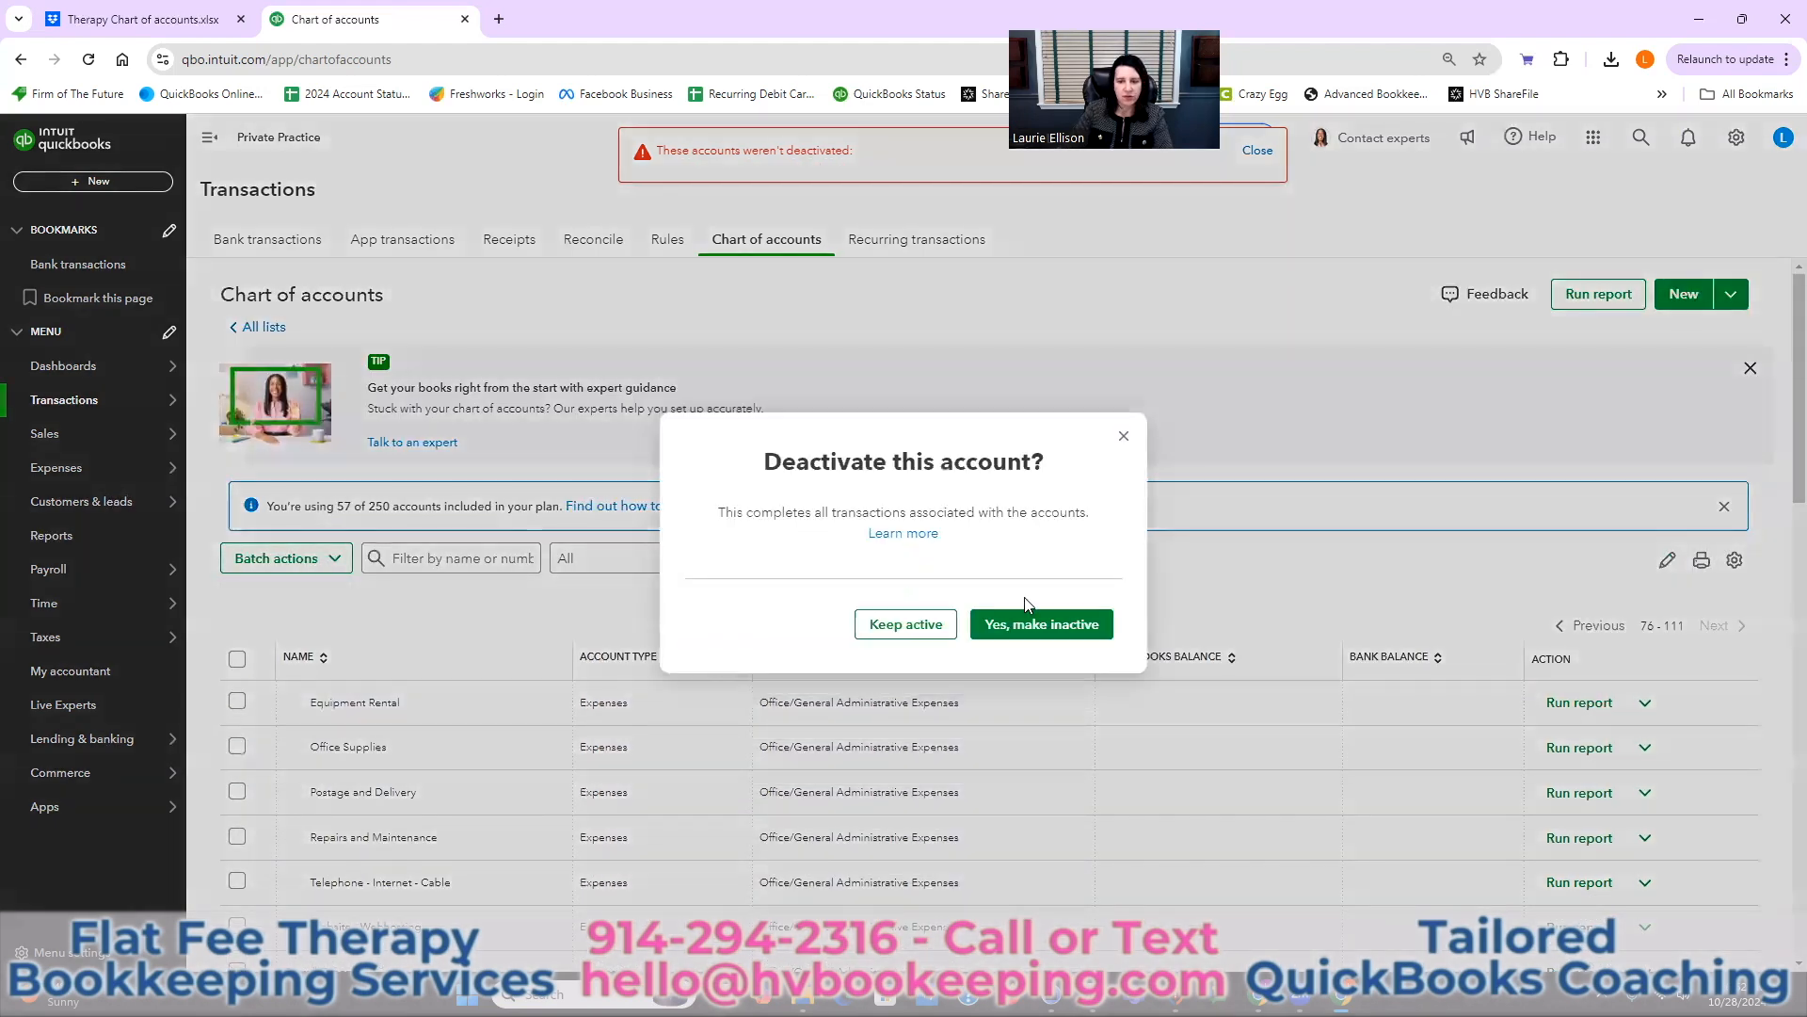
click(1036, 623)
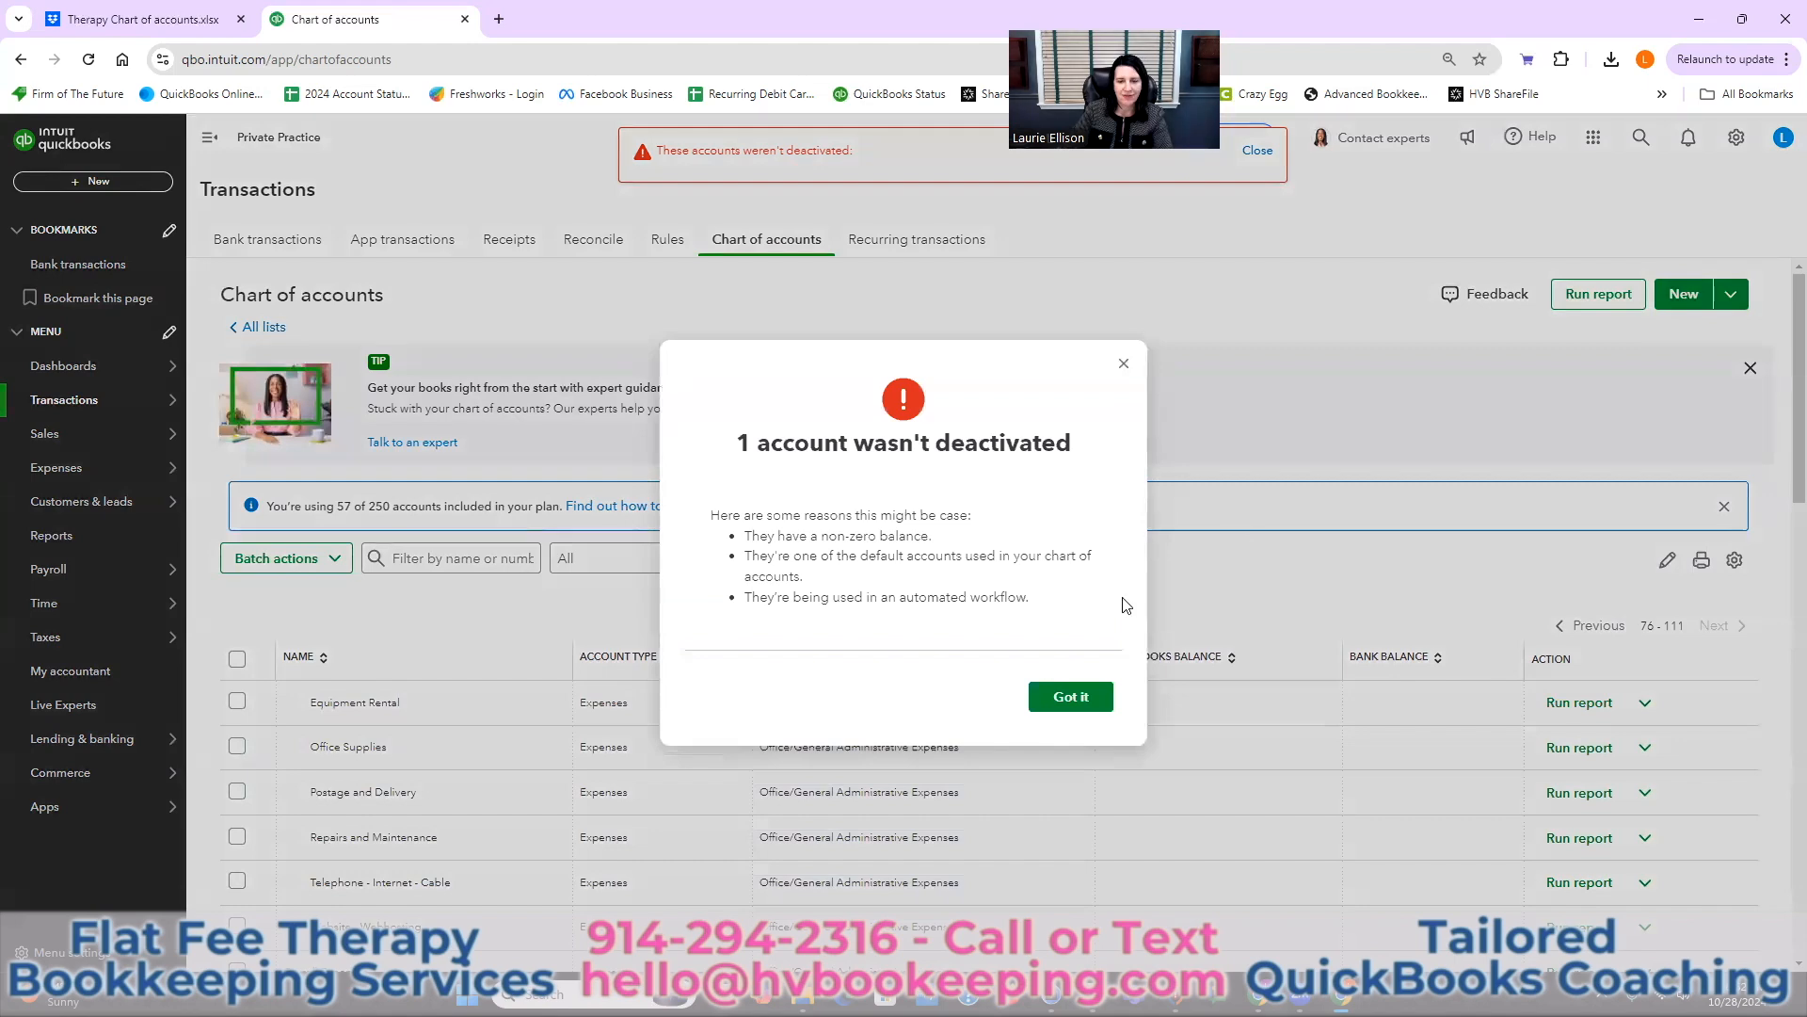
key(Escape)
- Rename the Vehicle expenses account, under Other Expense, as xxxVehicle expenses
scroll(1126, 604, down, 10)
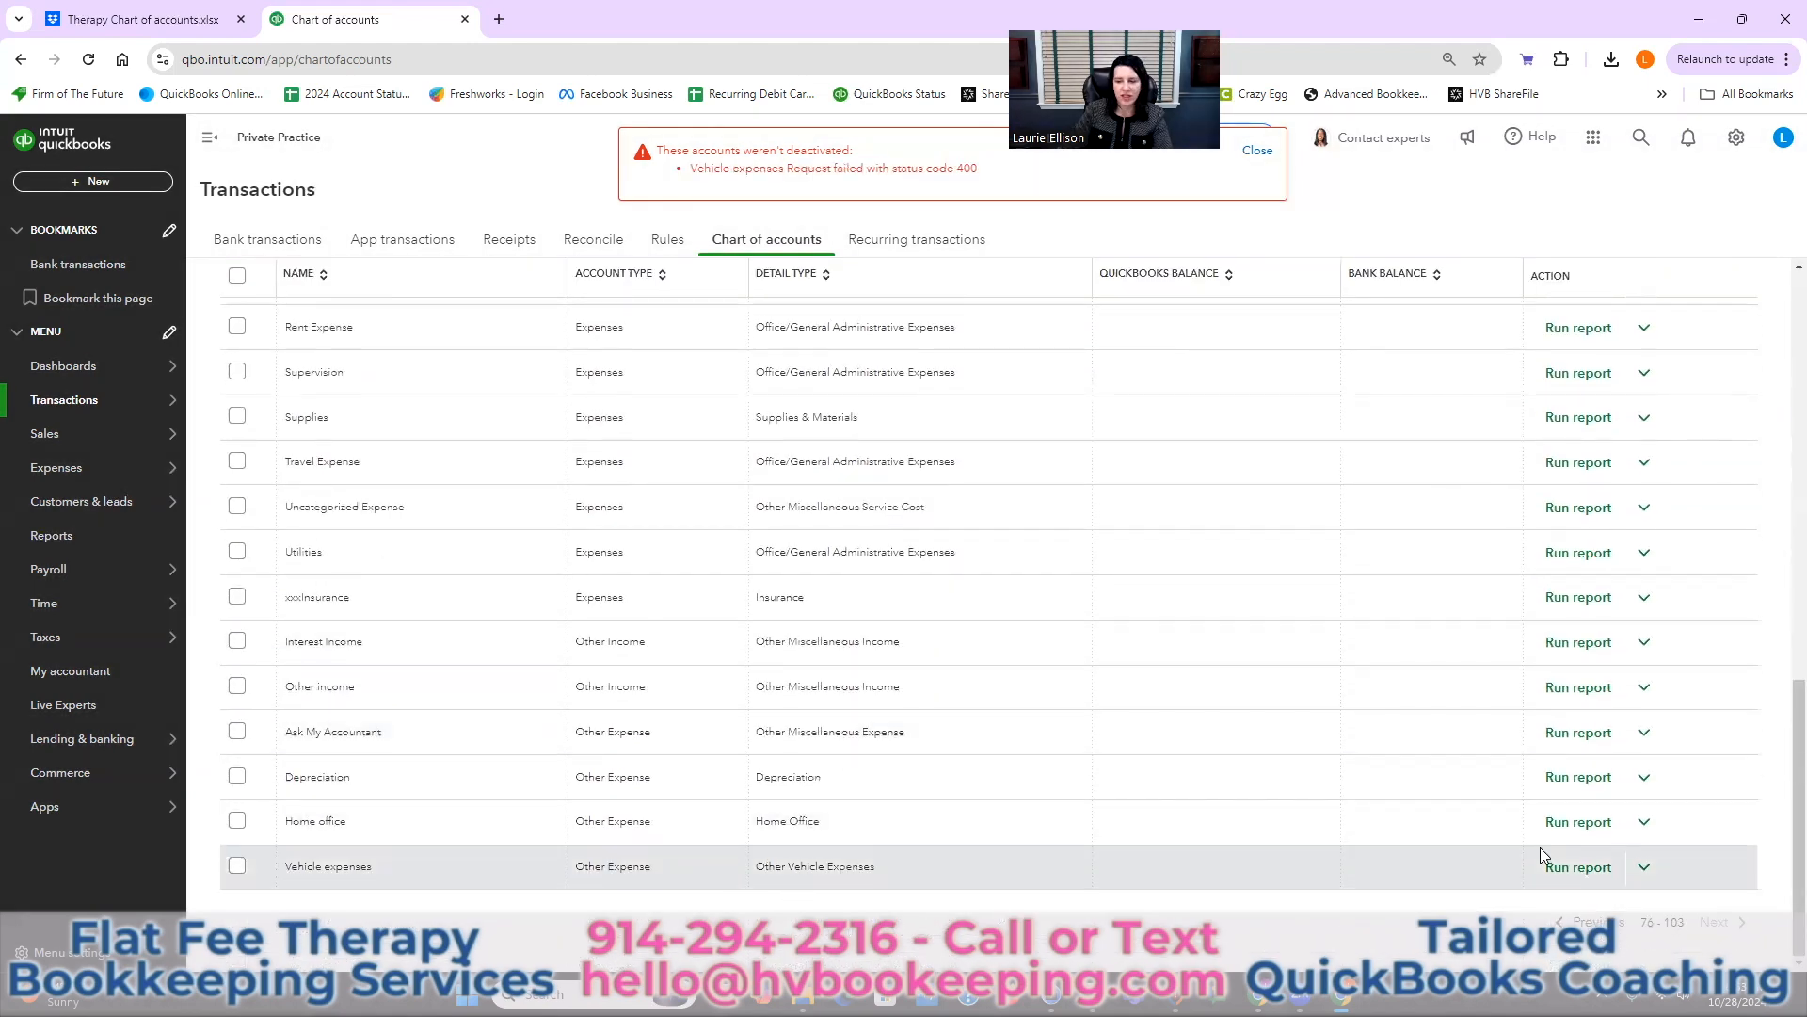
click(1643, 874)
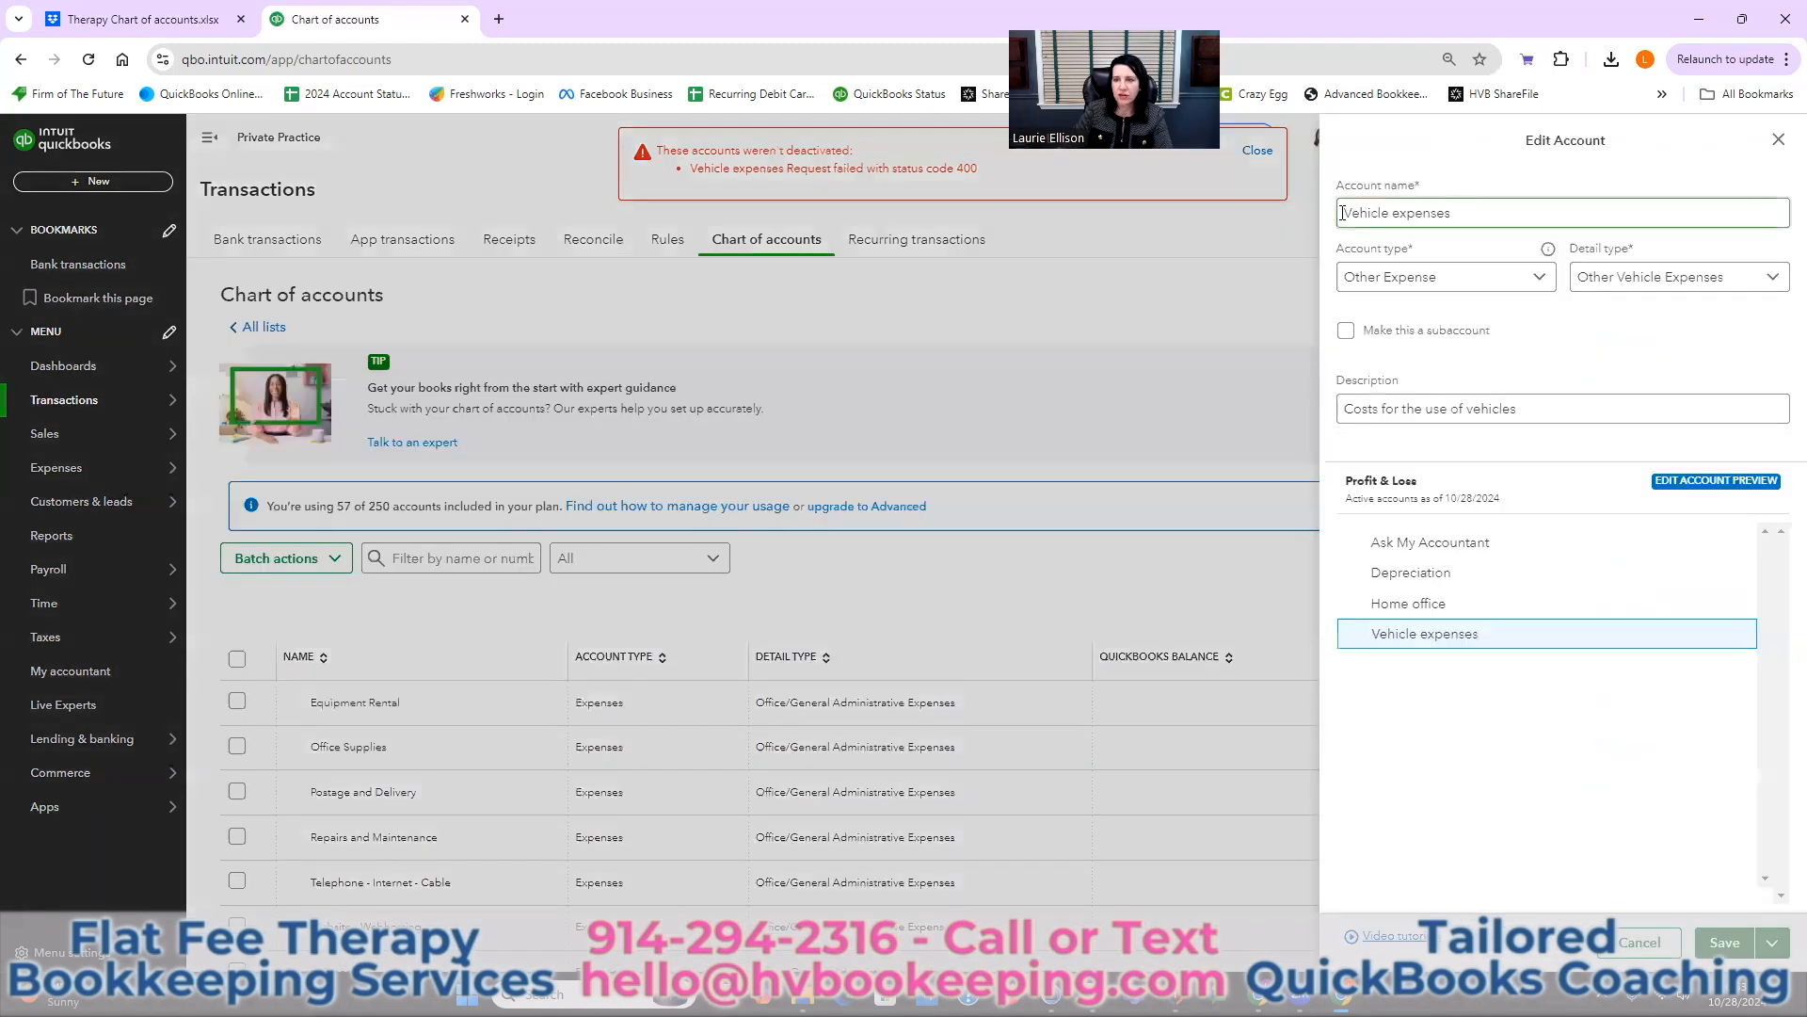
click(1347, 213)
text(xxx)
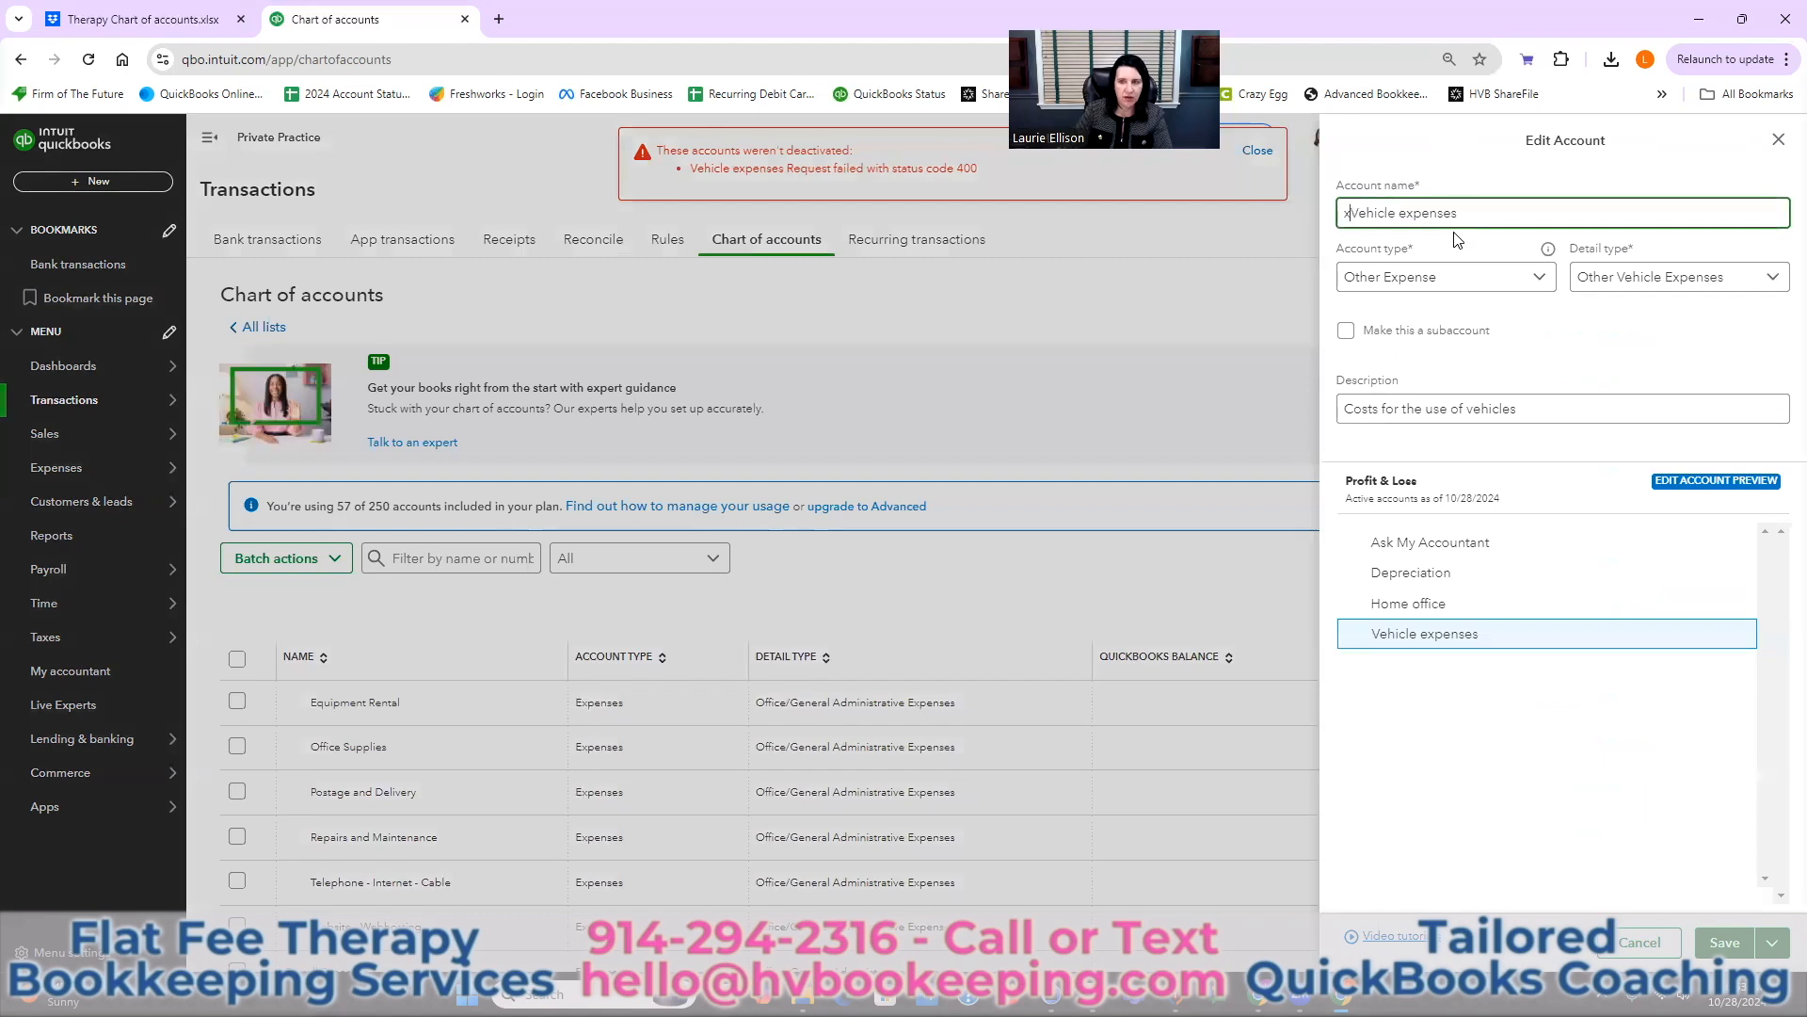
click(1729, 945)
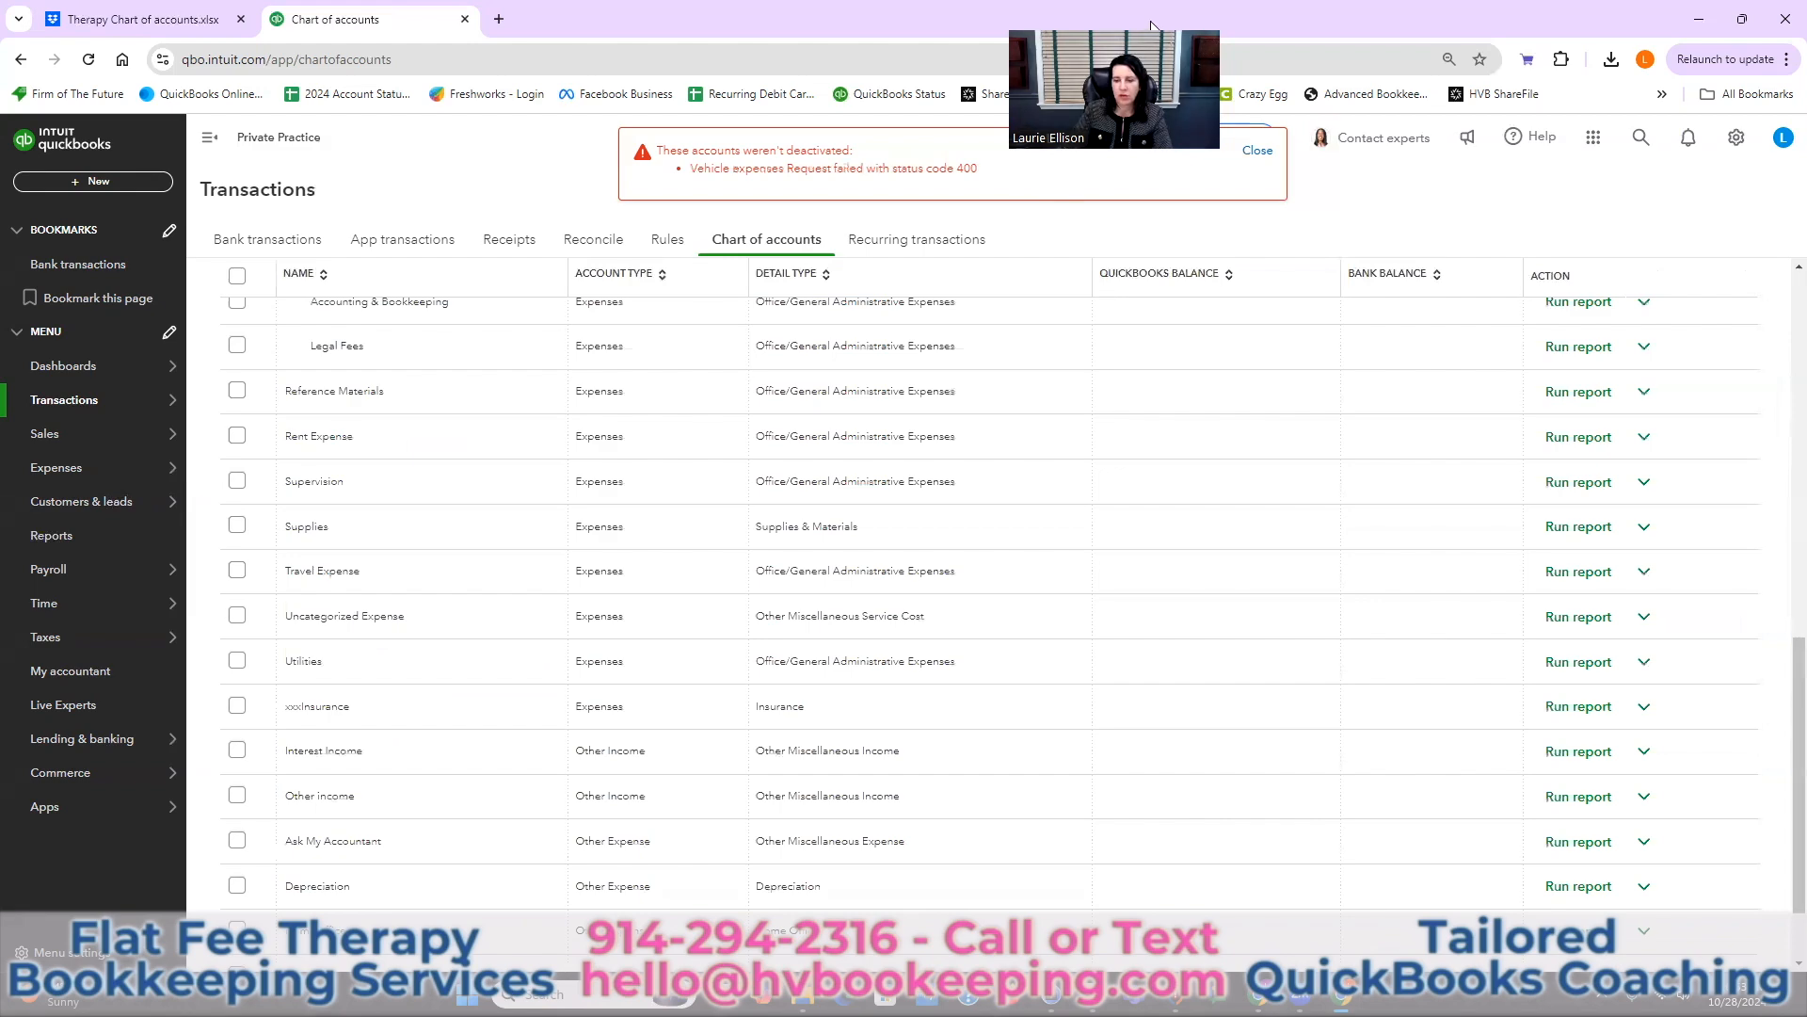
- Review the remaining expense accounts, and view the start of the Therapy Chart of accounts spreadsheet in Dropbox
scroll(893, 754, up, 10)
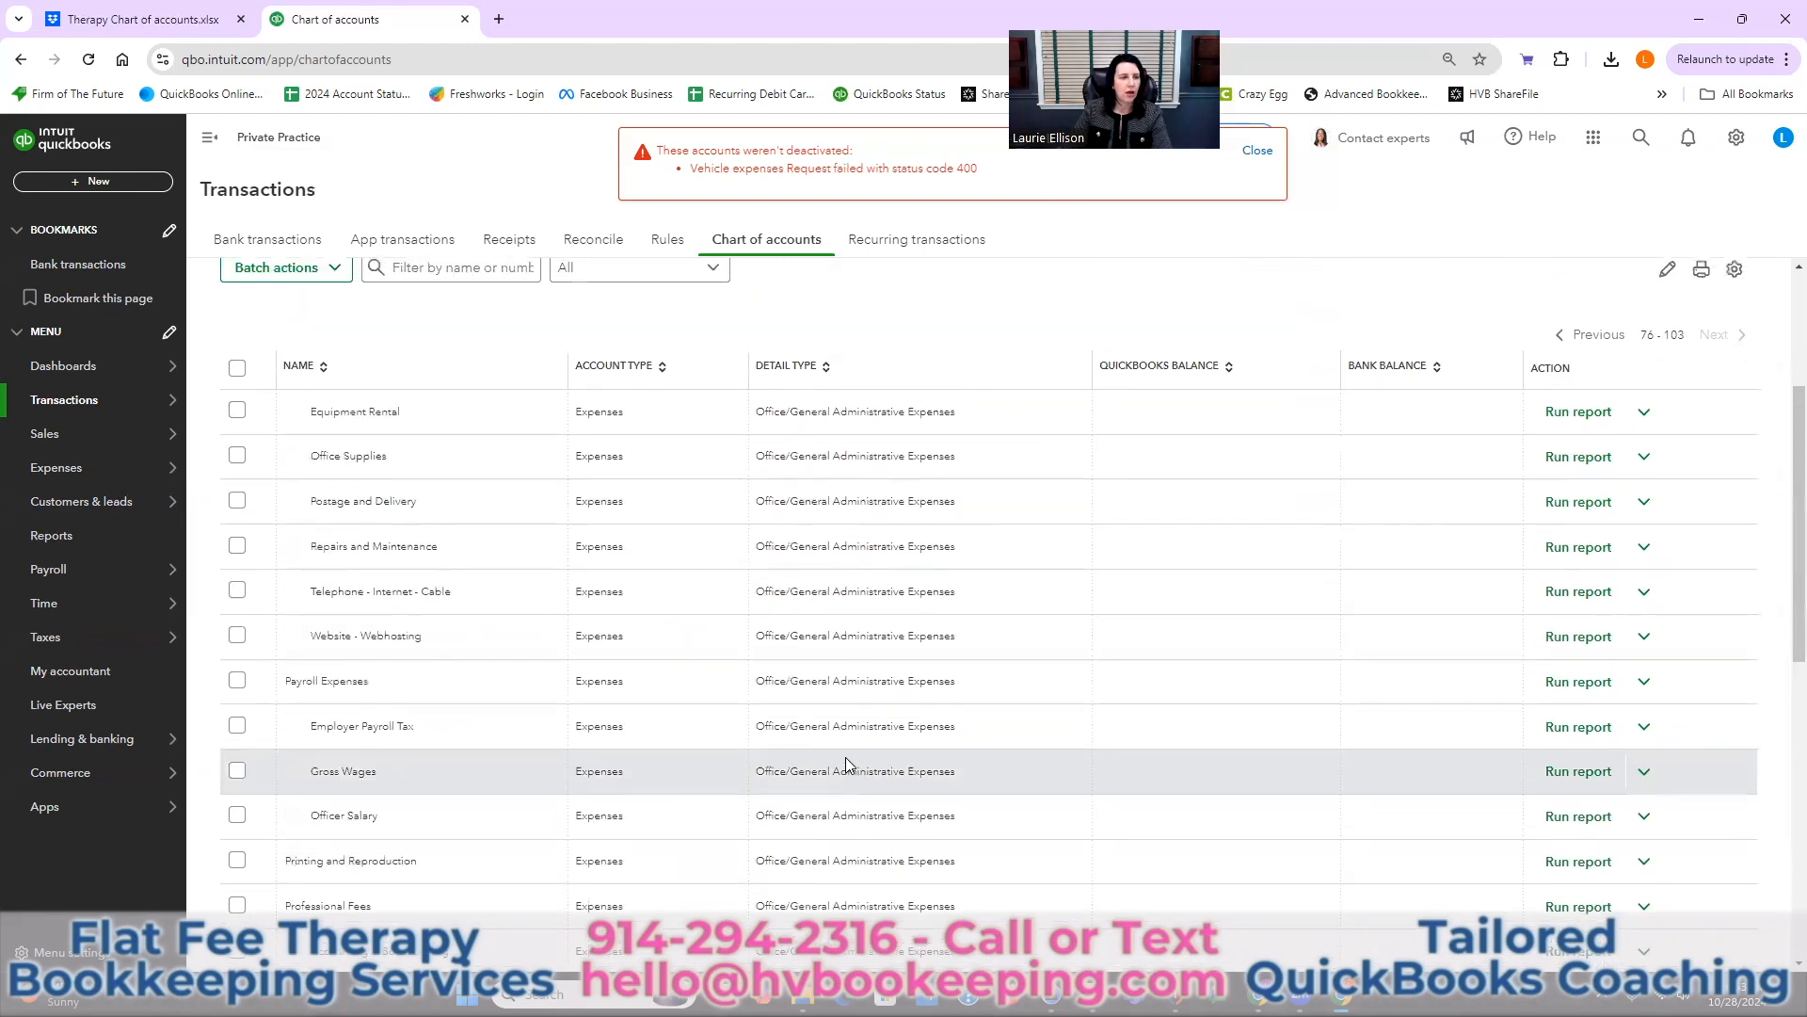
scroll(828, 746, up, 2)
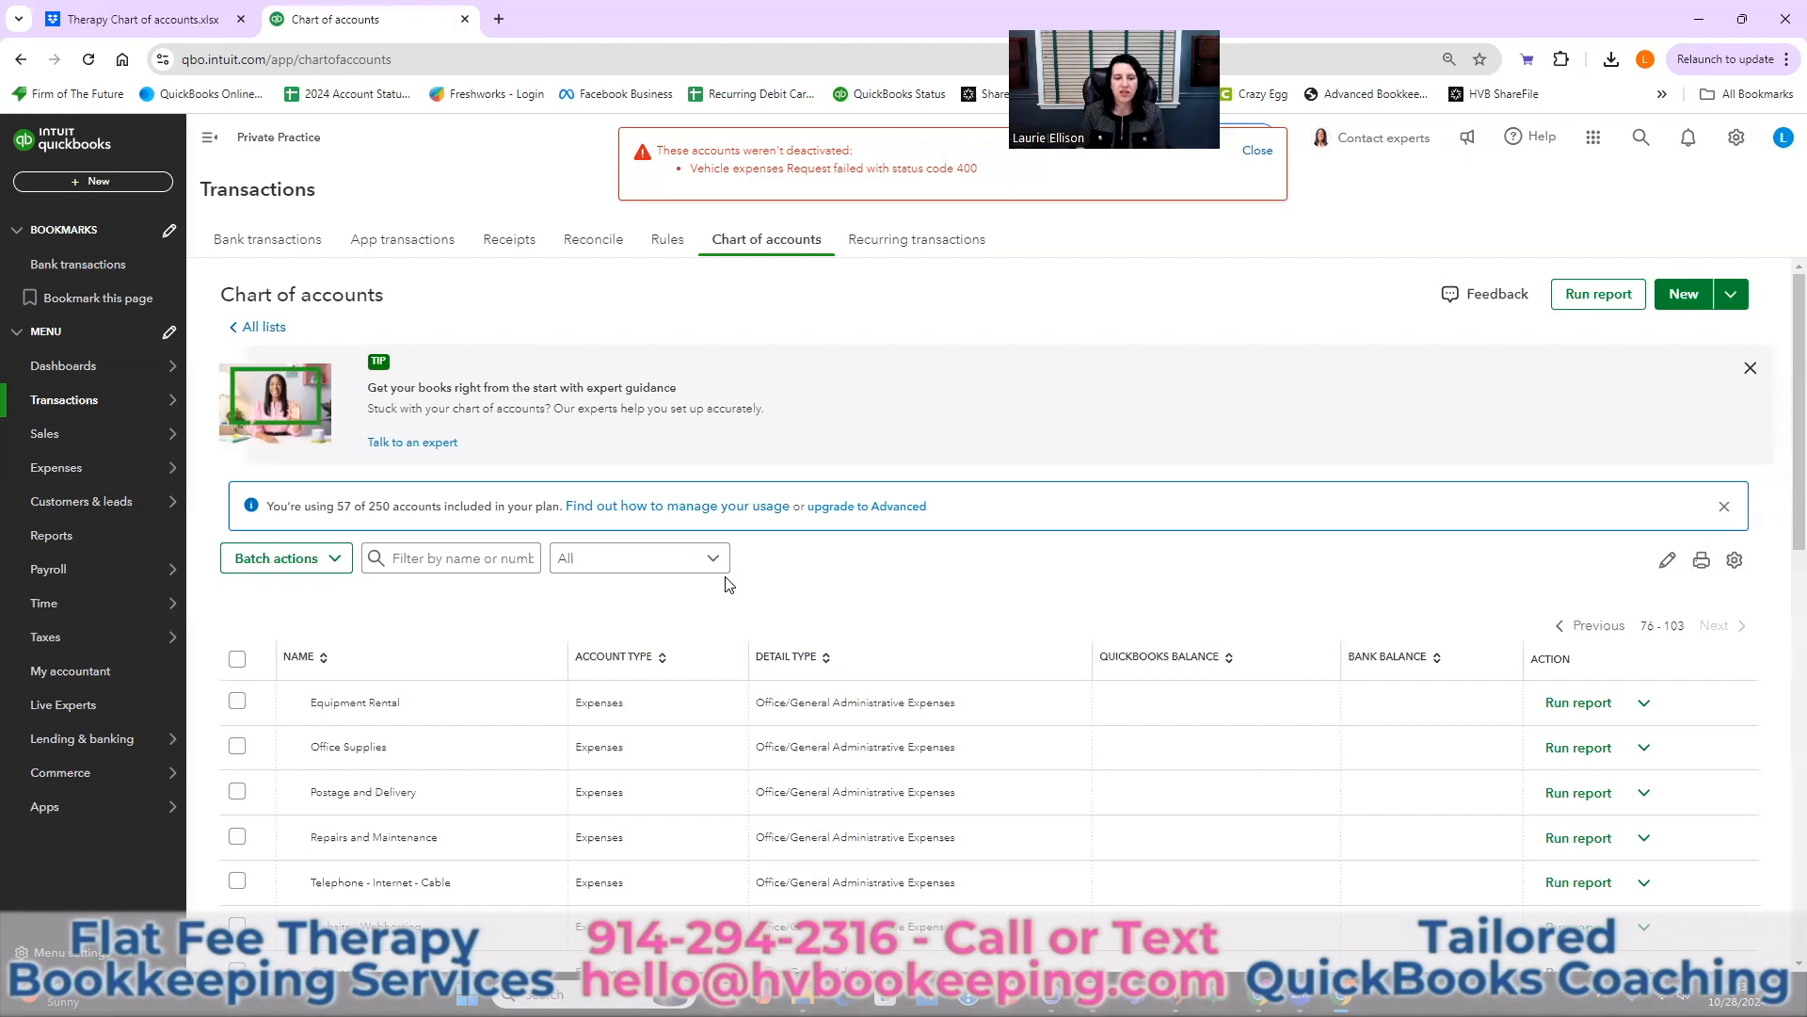
click(144, 21)
scroll(851, 494, up, 4)
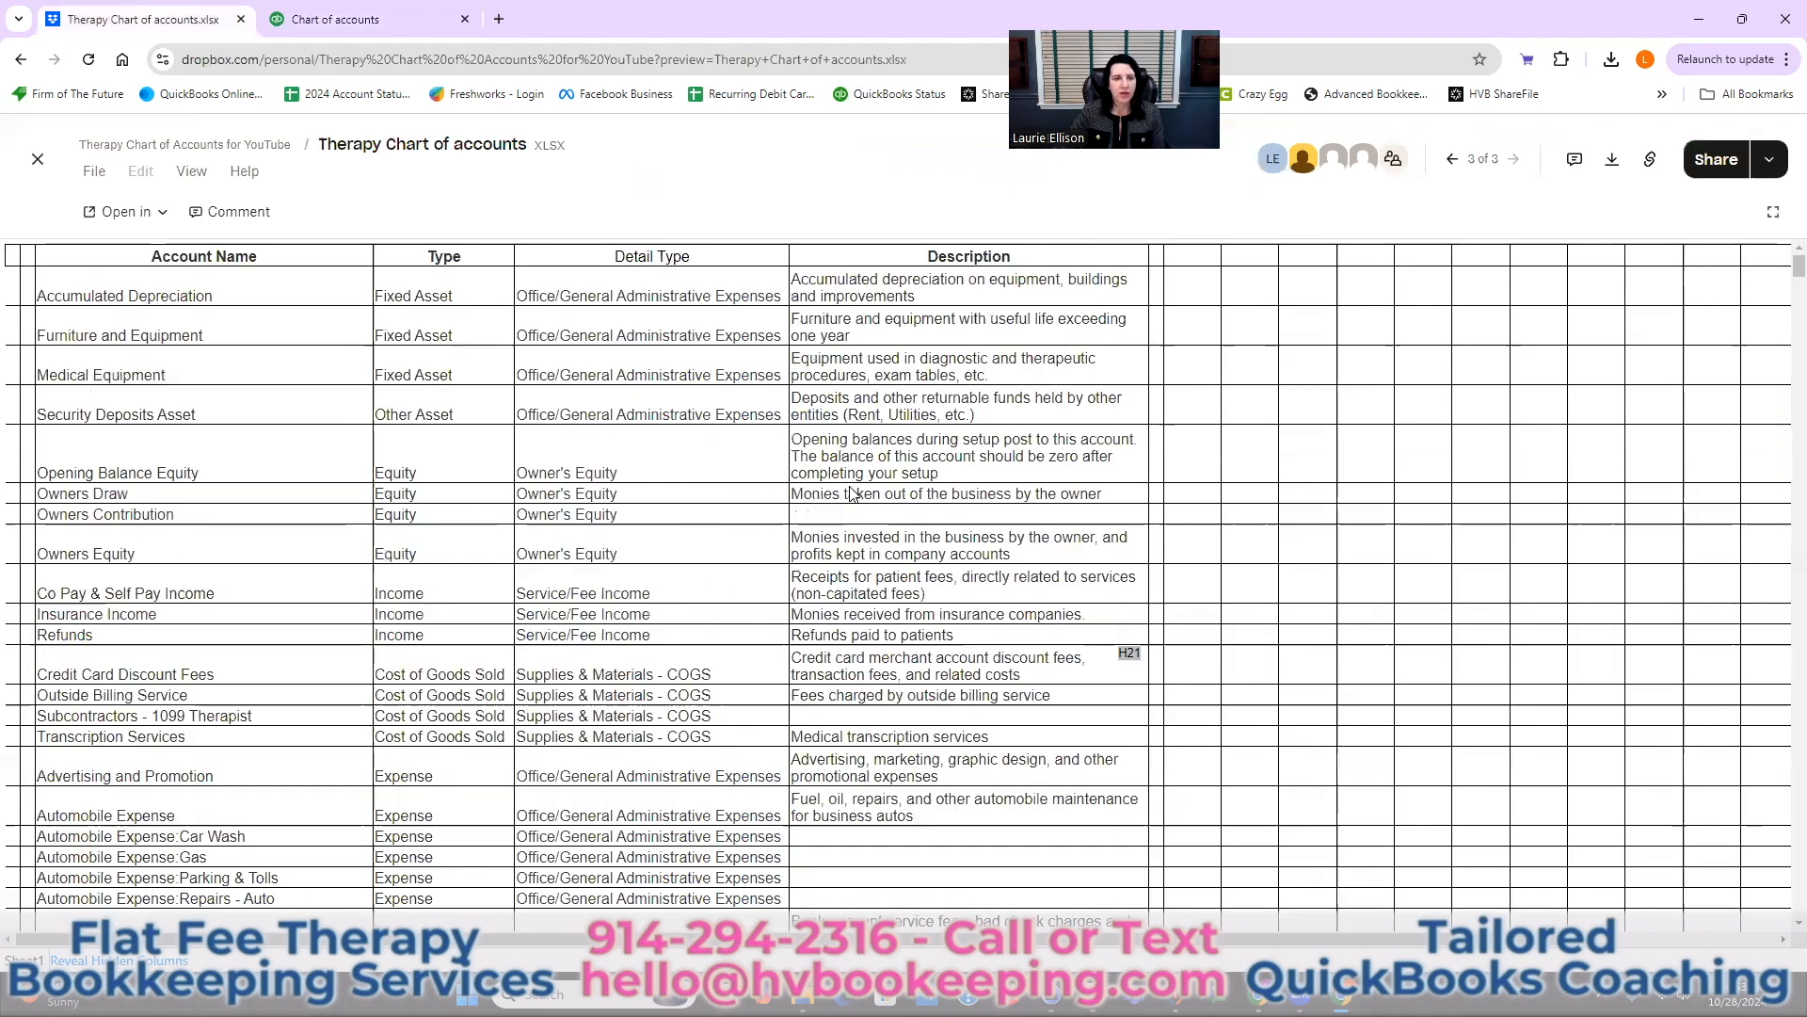